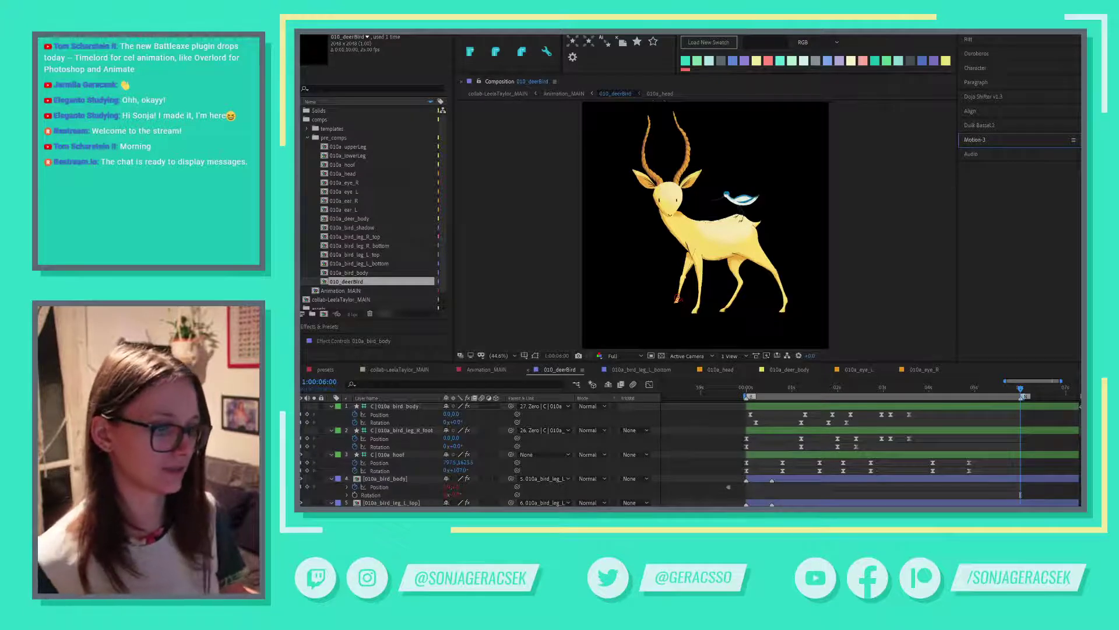
Check the deer illustration in Photoshop, then examine the front hoof controller at the start of the 010_deerBird composition.
key(alt+Tab)
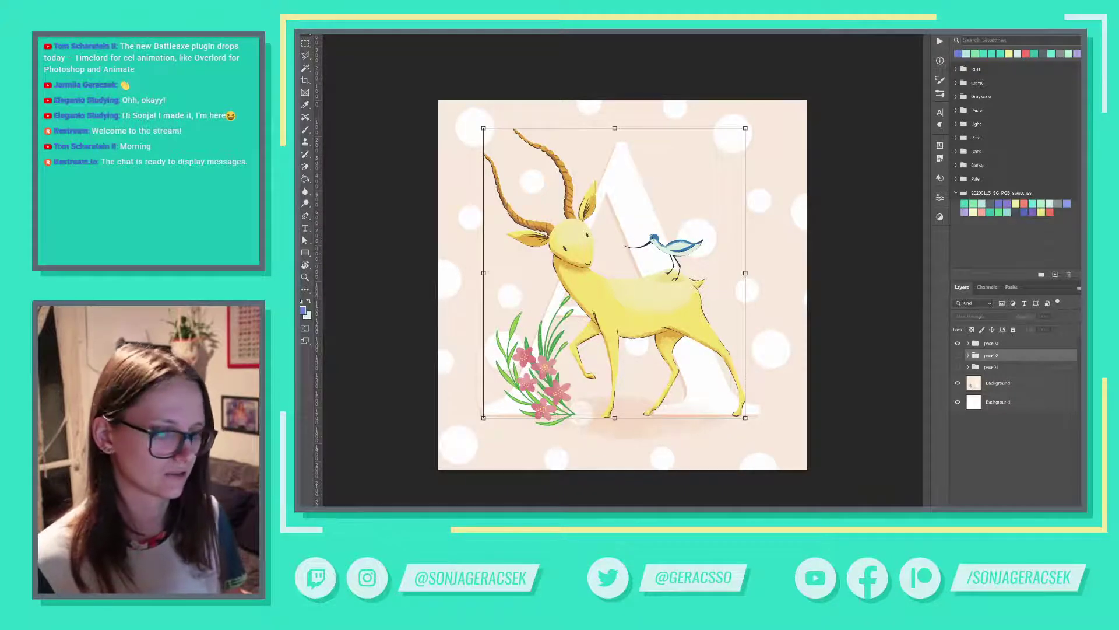
key(alt+Tab)
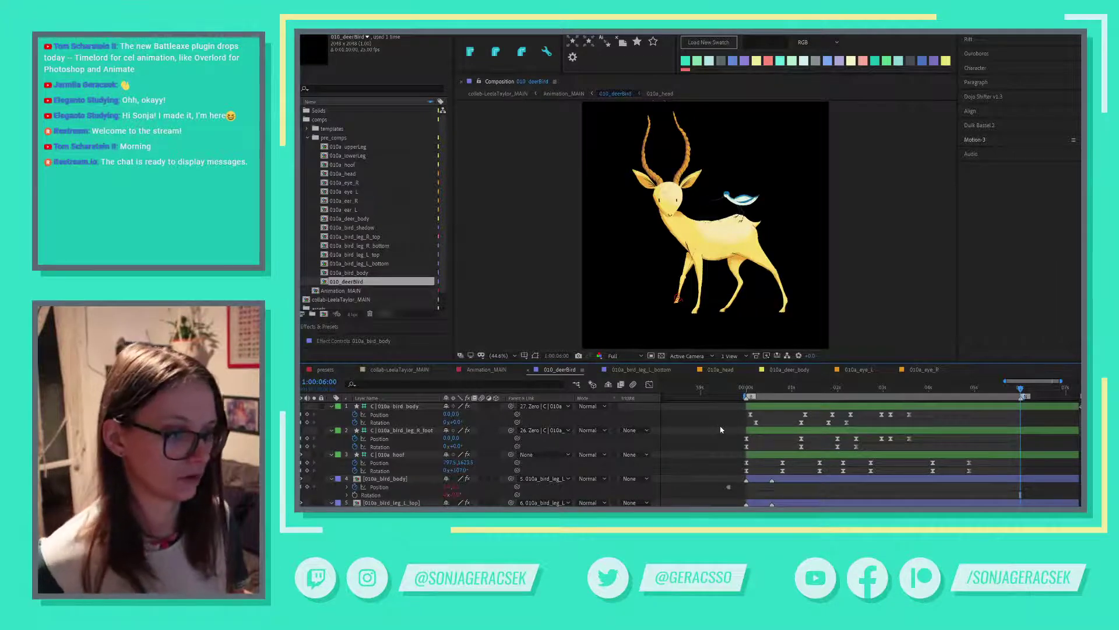
click(740, 390)
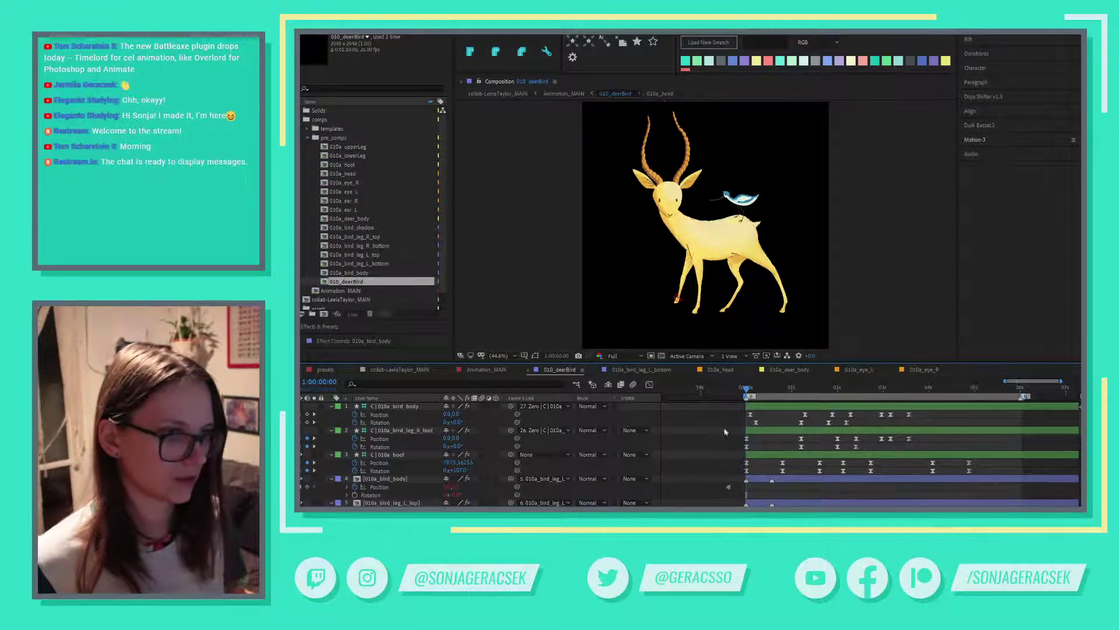
click(708, 242)
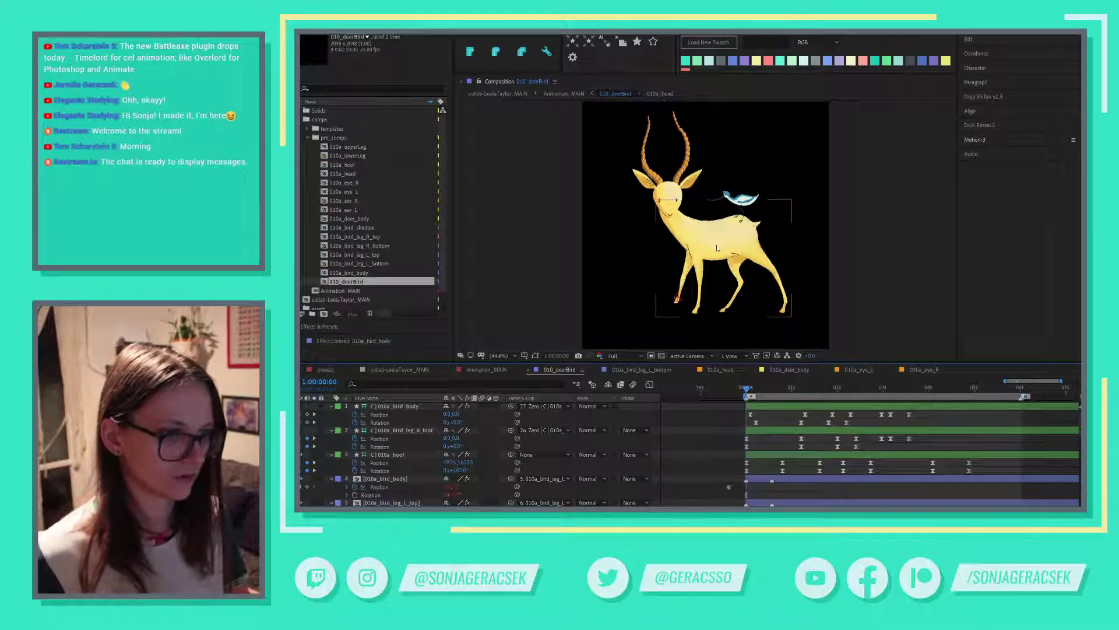
click(681, 300)
scroll(682, 296, up, 1)
scroll(682, 295, up, 4)
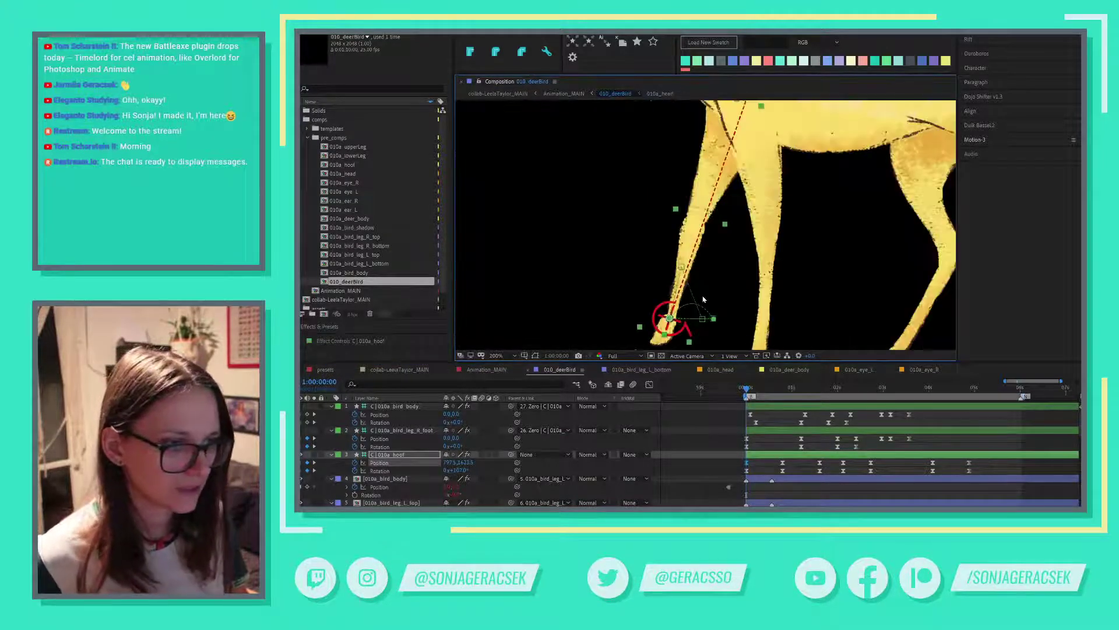
scroll(676, 317, down, 2)
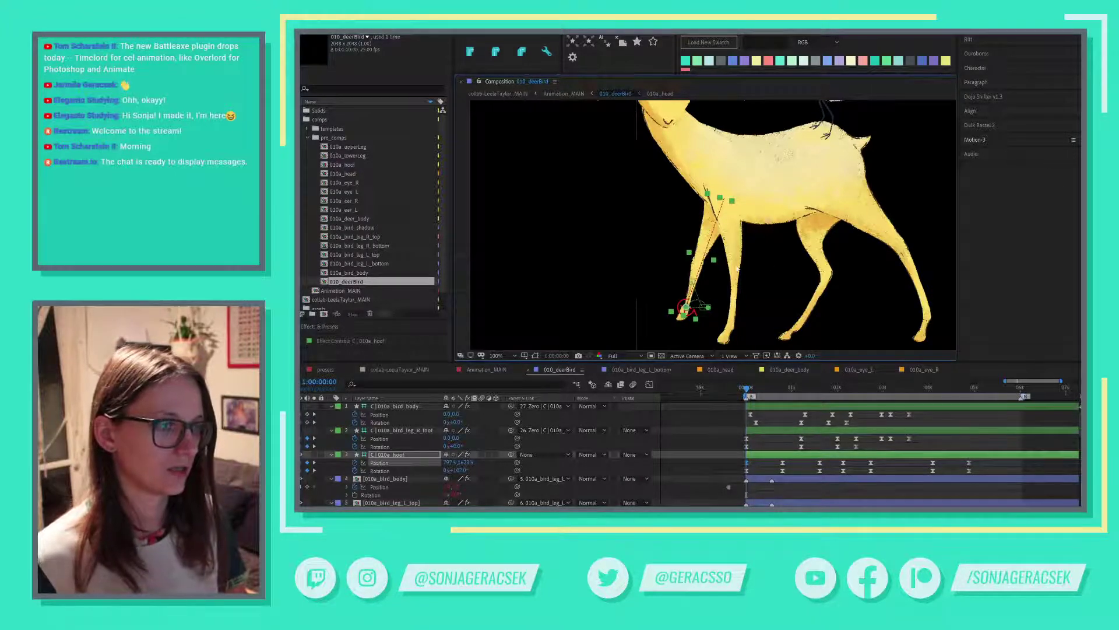
Open the Animation_MAIN composition and show its rulers.
click(487, 369)
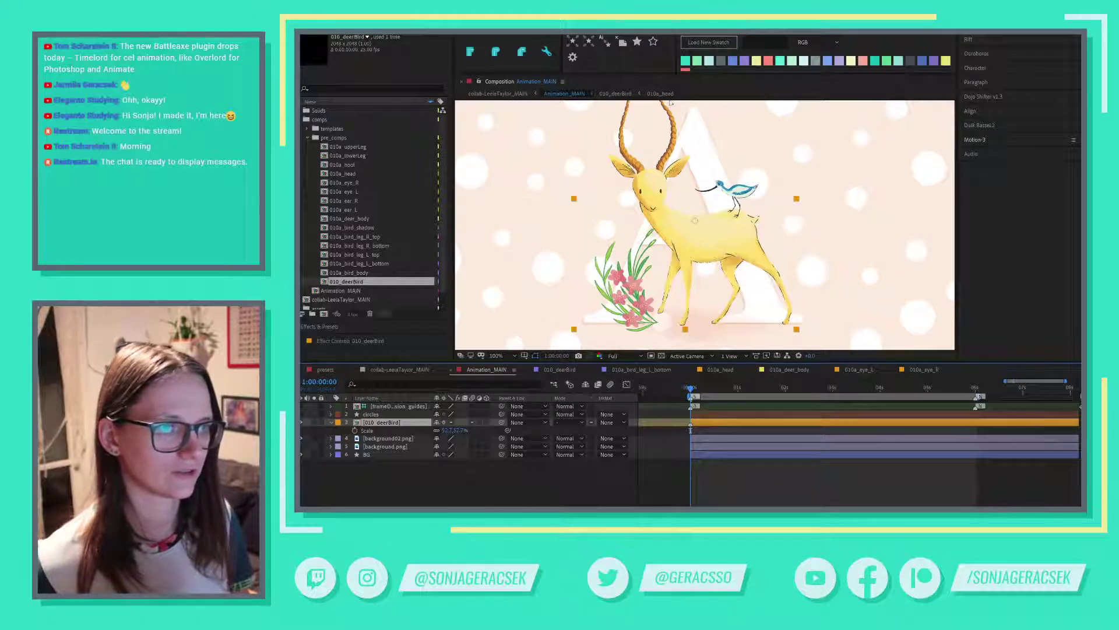
key(ctrl+r)
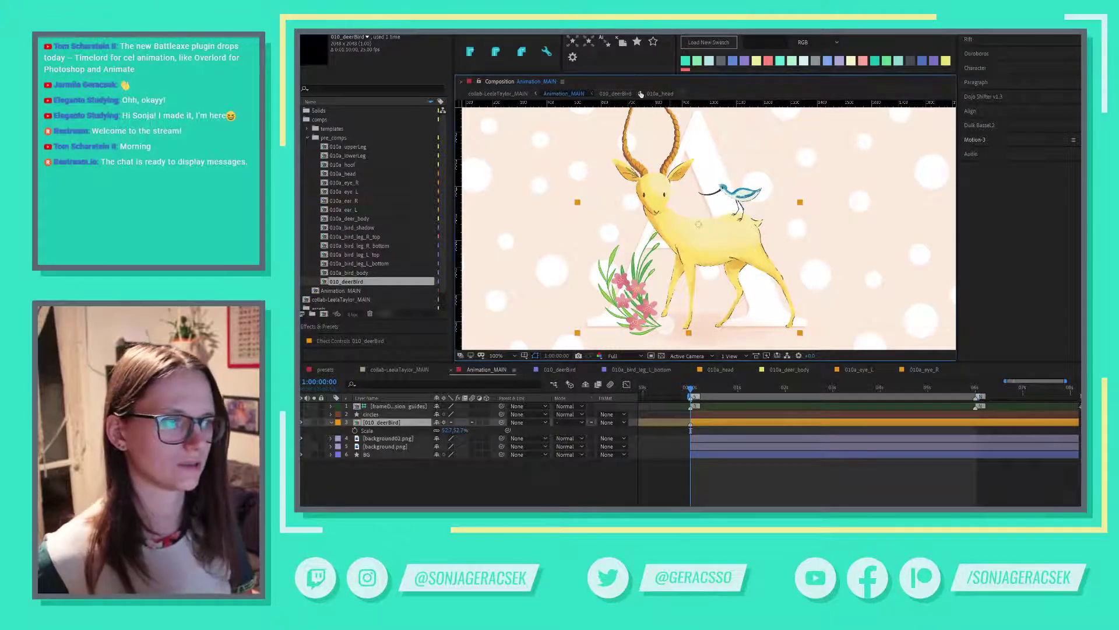
Set the guide colour to bright blue in the Grids & Guides preferences and place a horizontal guide at the deer's hooves.
click(317, 33)
mouse_move(332, 215)
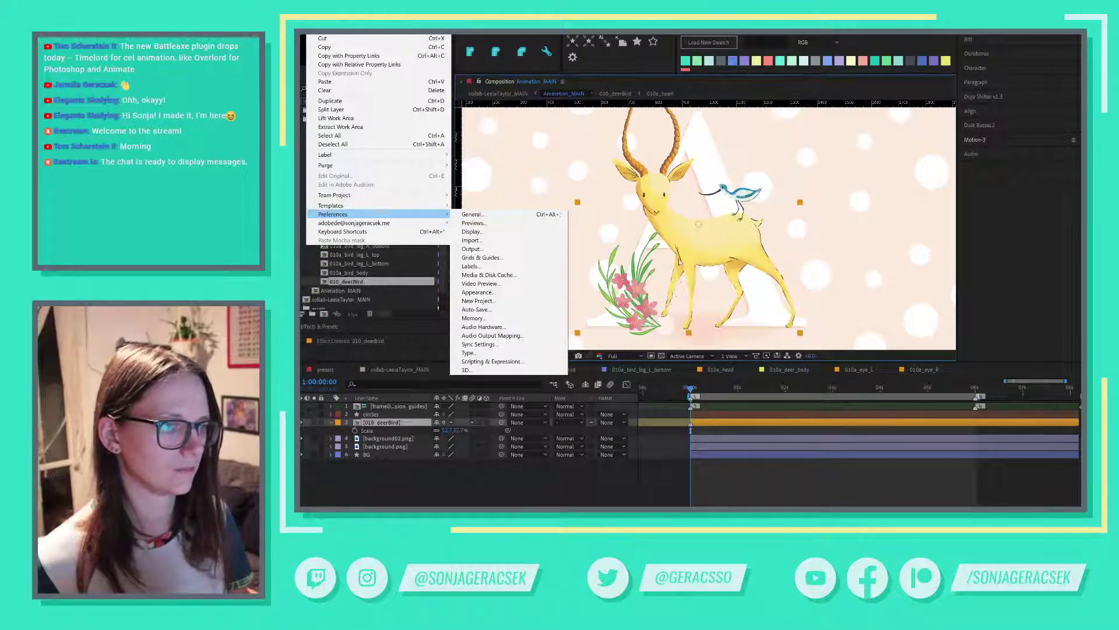
click(493, 264)
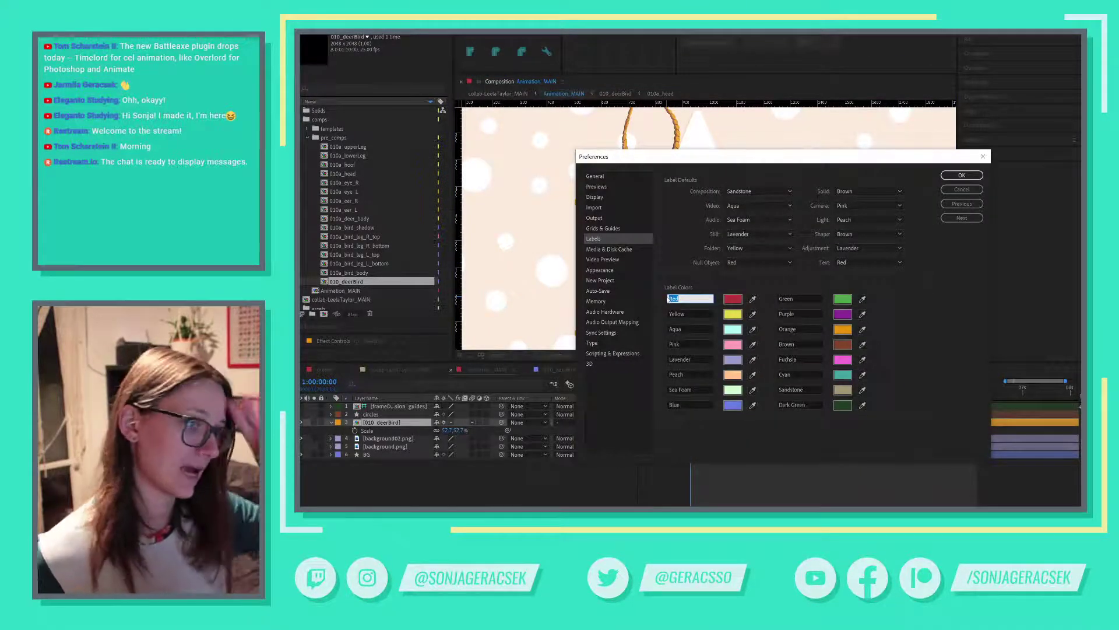
click(606, 229)
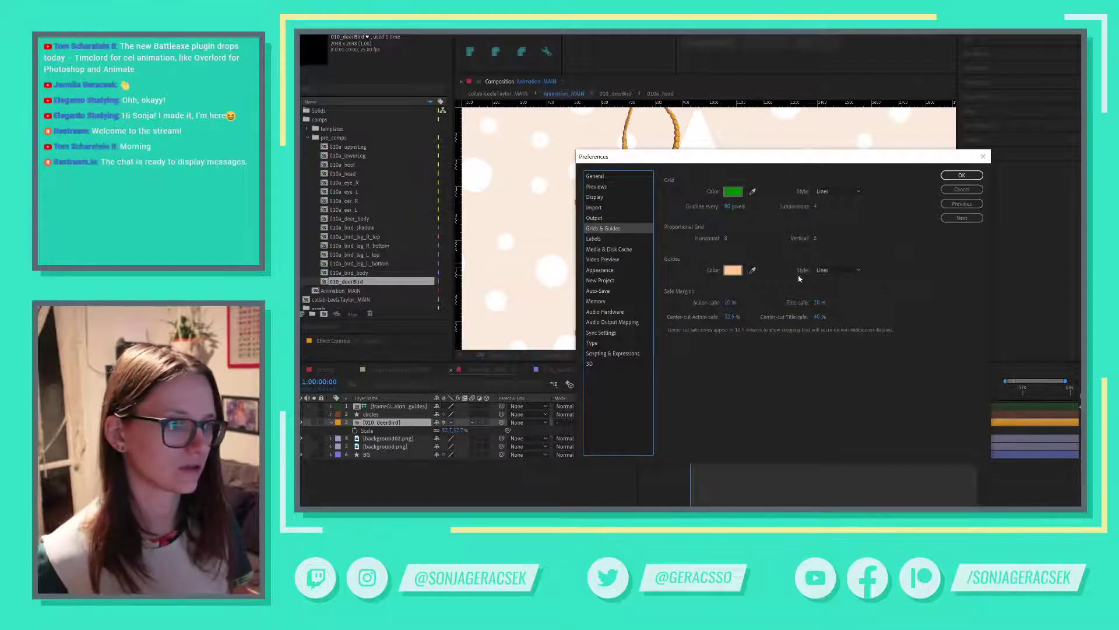
click(734, 271)
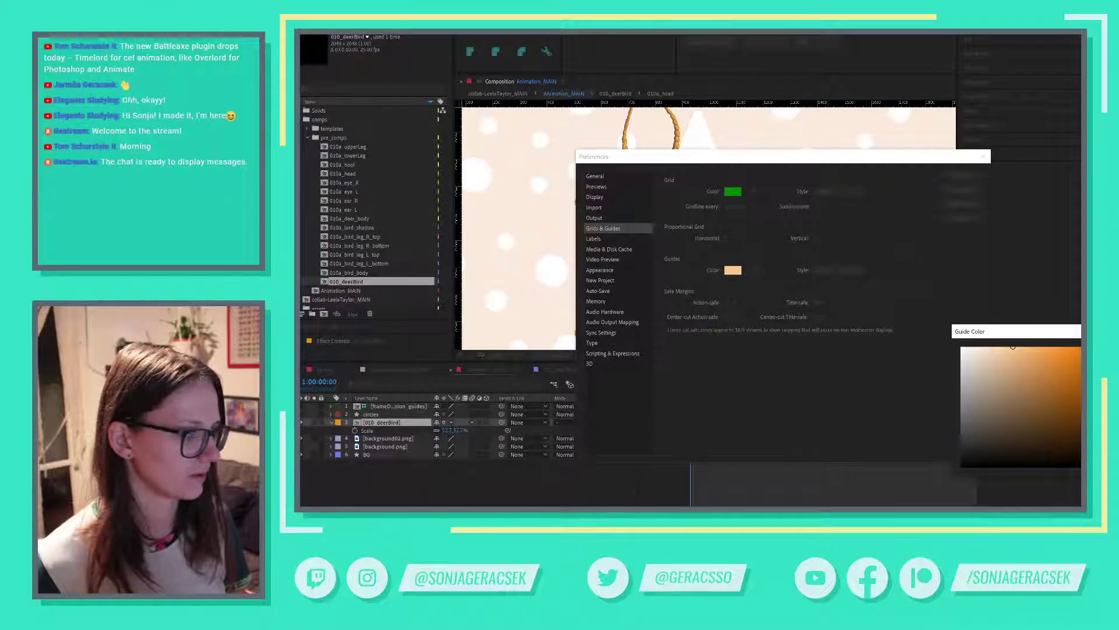
click(1091, 386)
click(1072, 353)
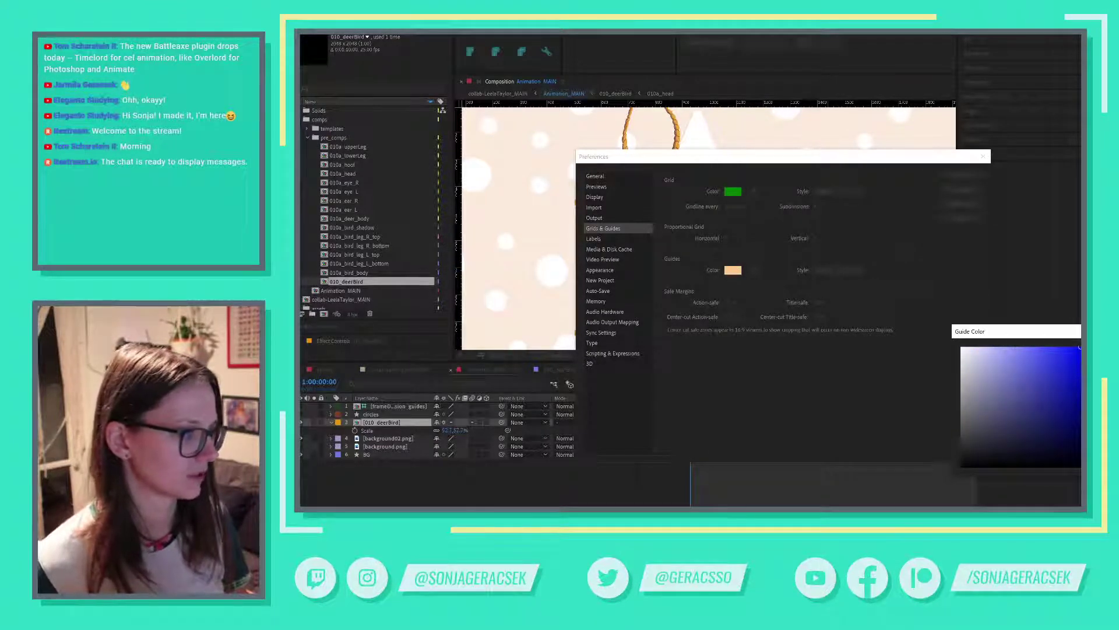
key(Return)
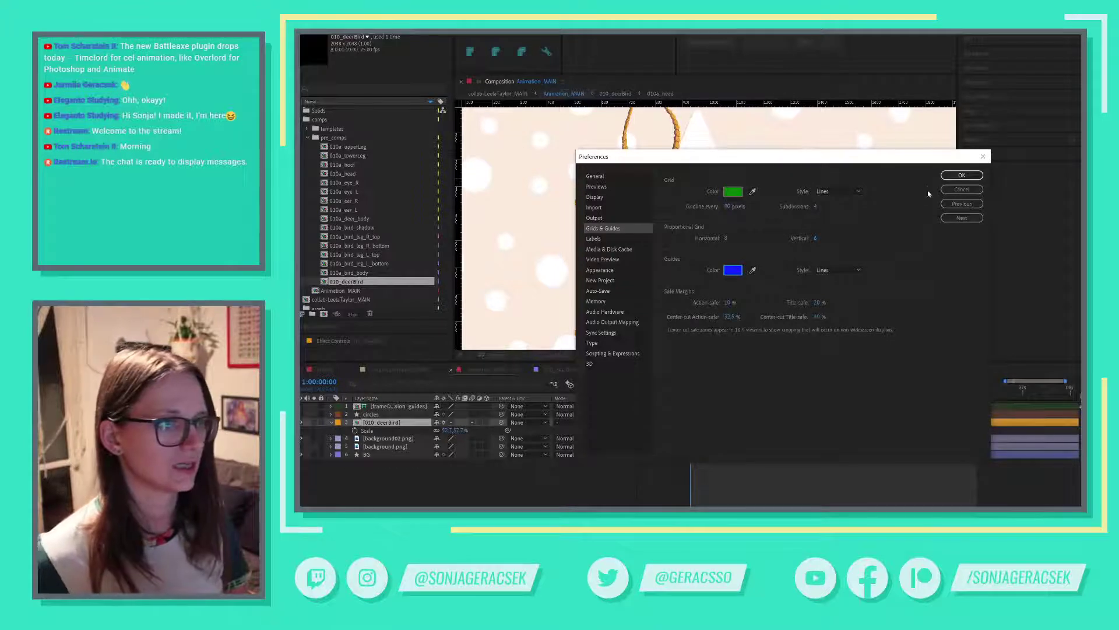
click(959, 176)
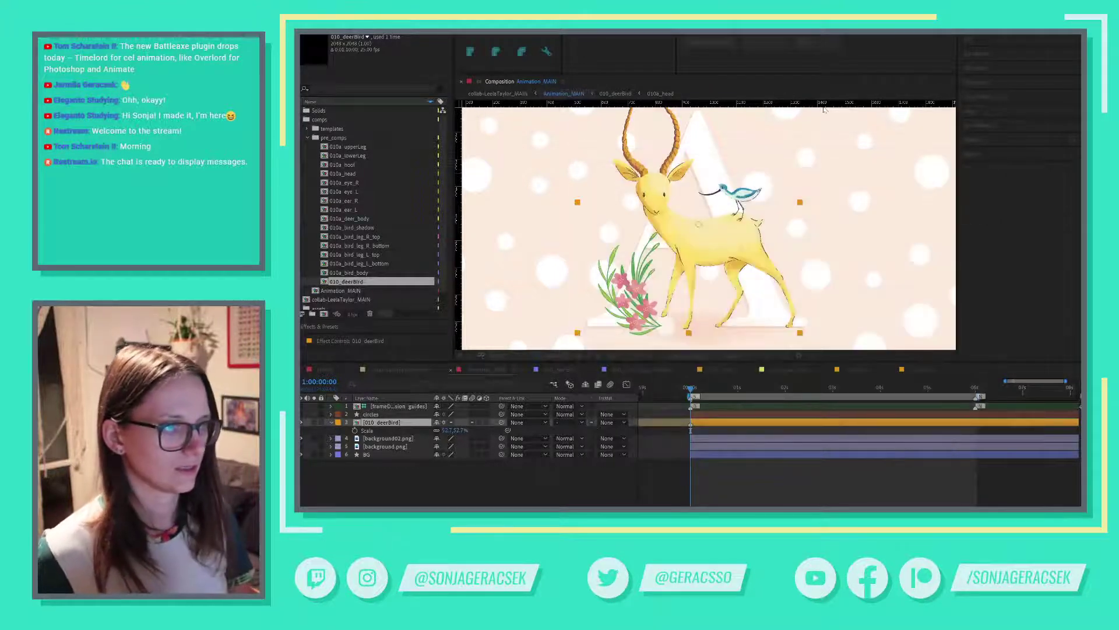
drag(826, 104, 812, 326)
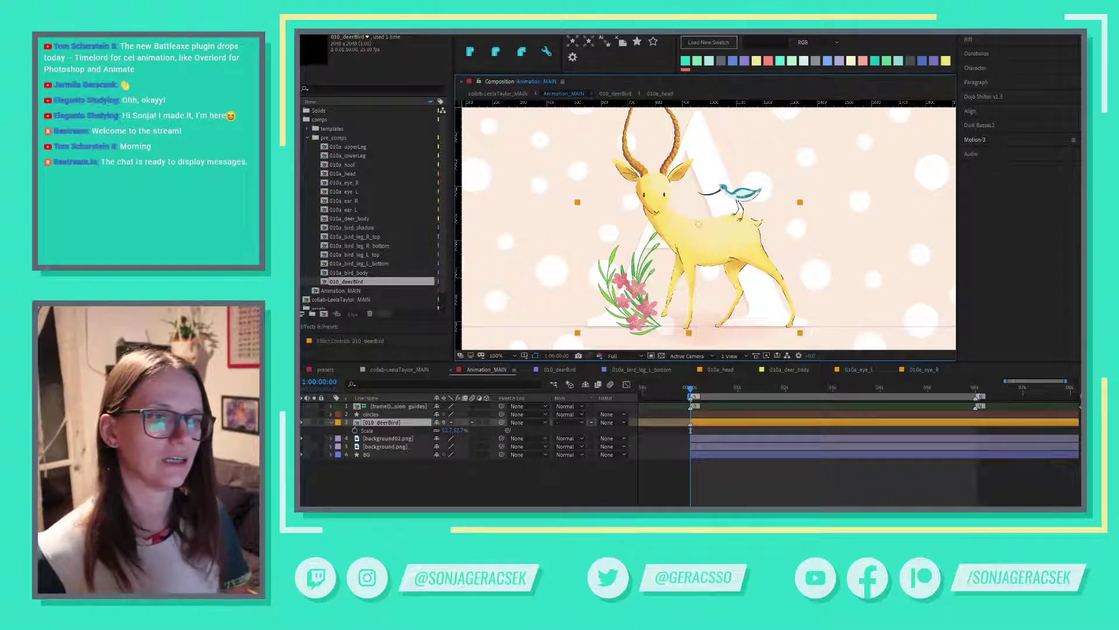
Return to the 010_deerBird composition, find the front leg layers below 010a_deer_body and open the 010a_upperLeg precomp.
double_click(759, 422)
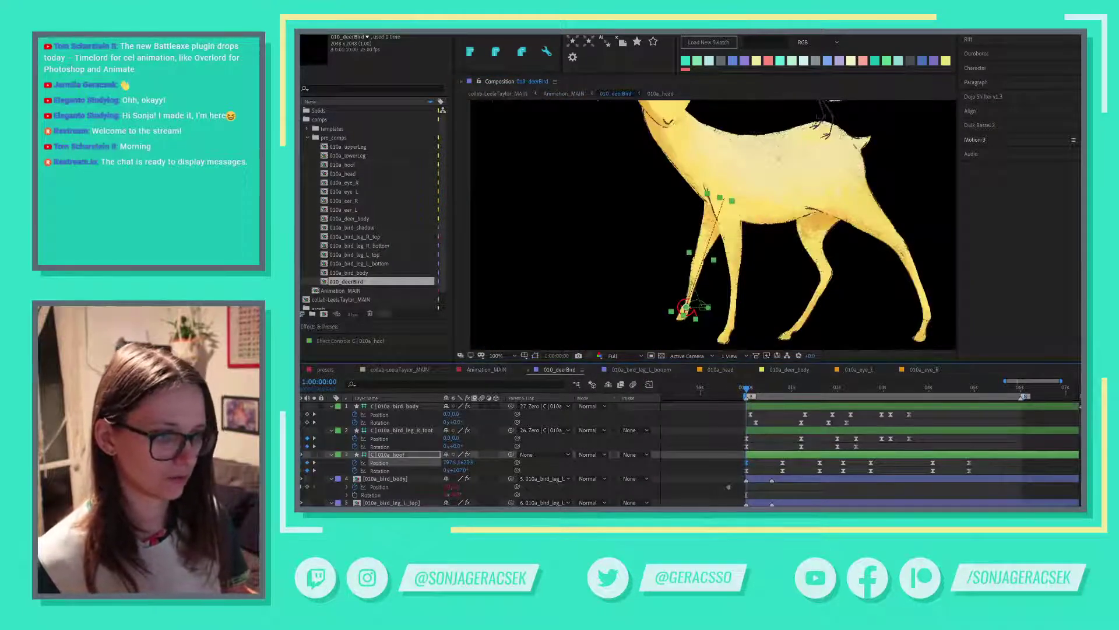
click(700, 479)
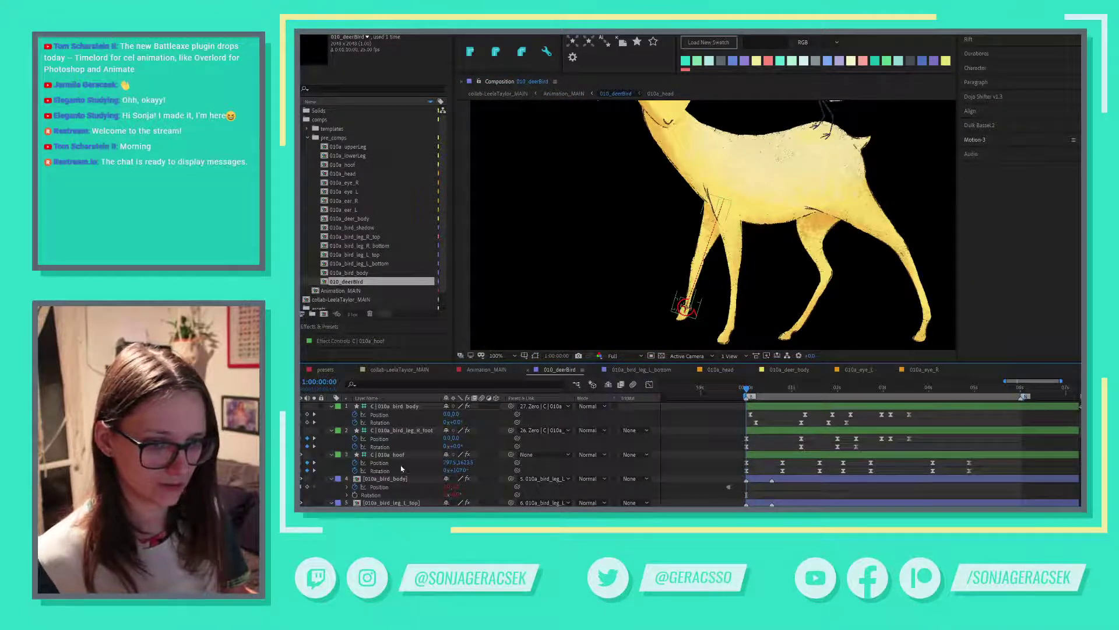
scroll(401, 468, down, 2)
scroll(717, 268, down, 5)
scroll(706, 268, up, 5)
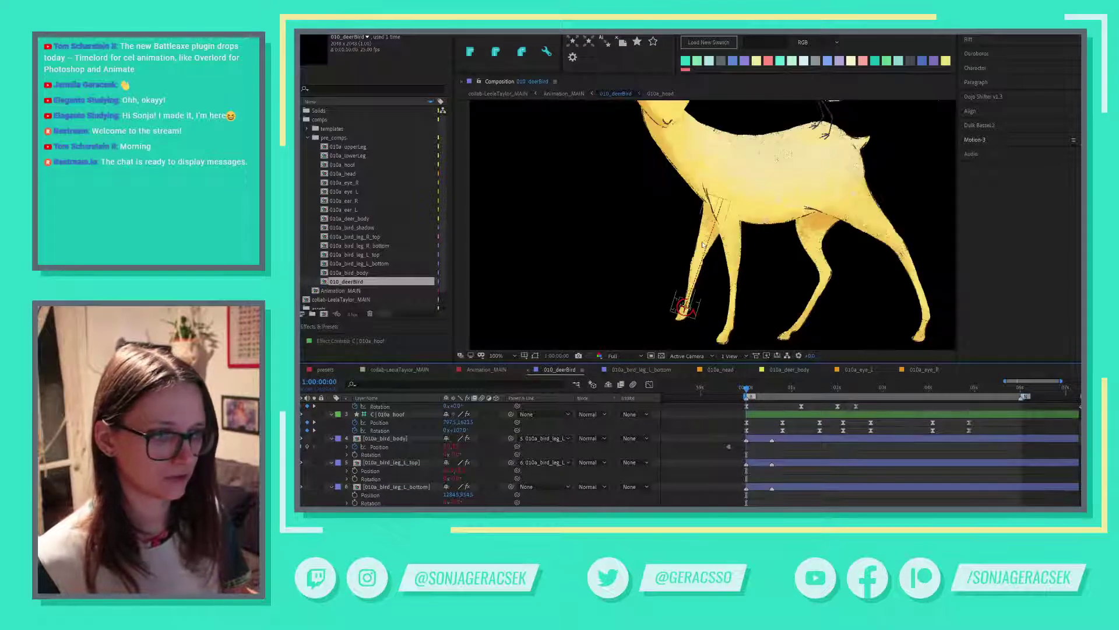
click(683, 308)
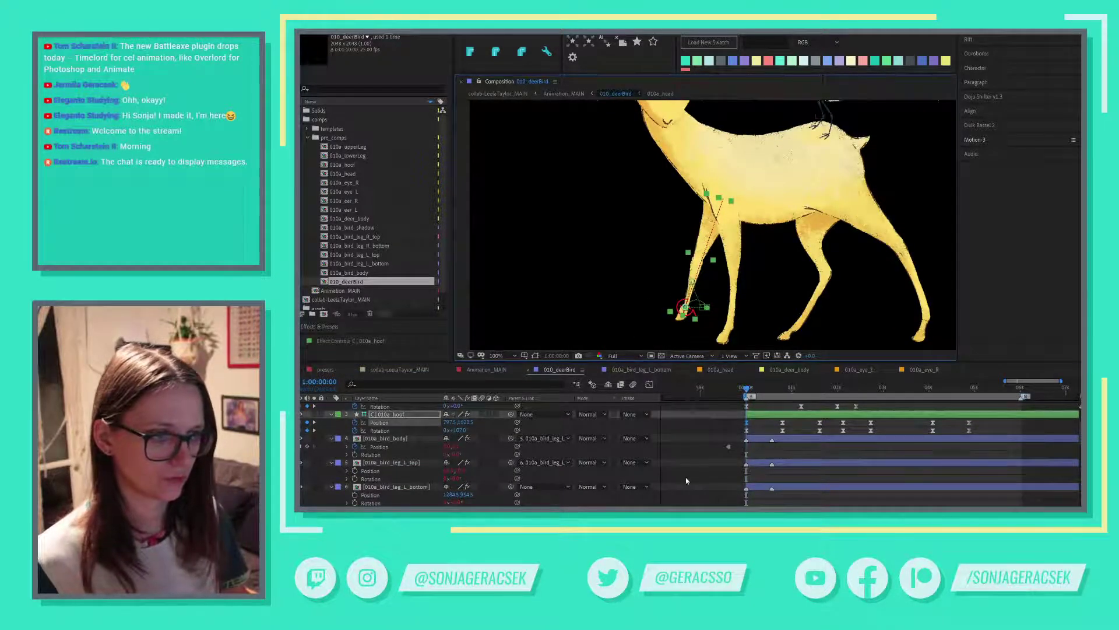
click(676, 331)
click(681, 321)
scroll(464, 496, down, 6)
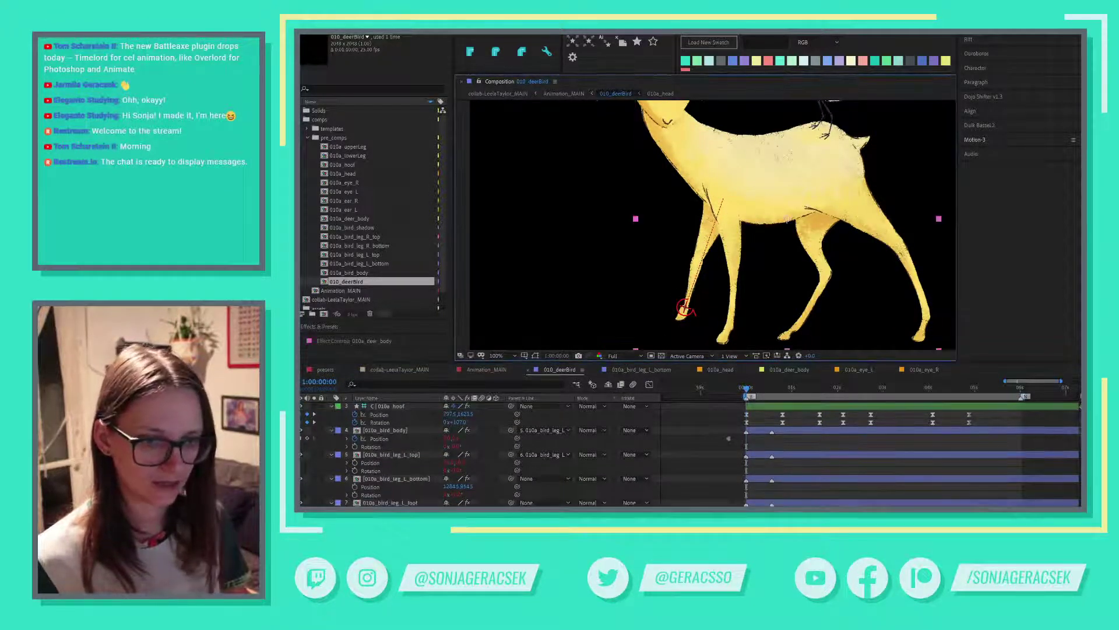
scroll(465, 503, down, 5)
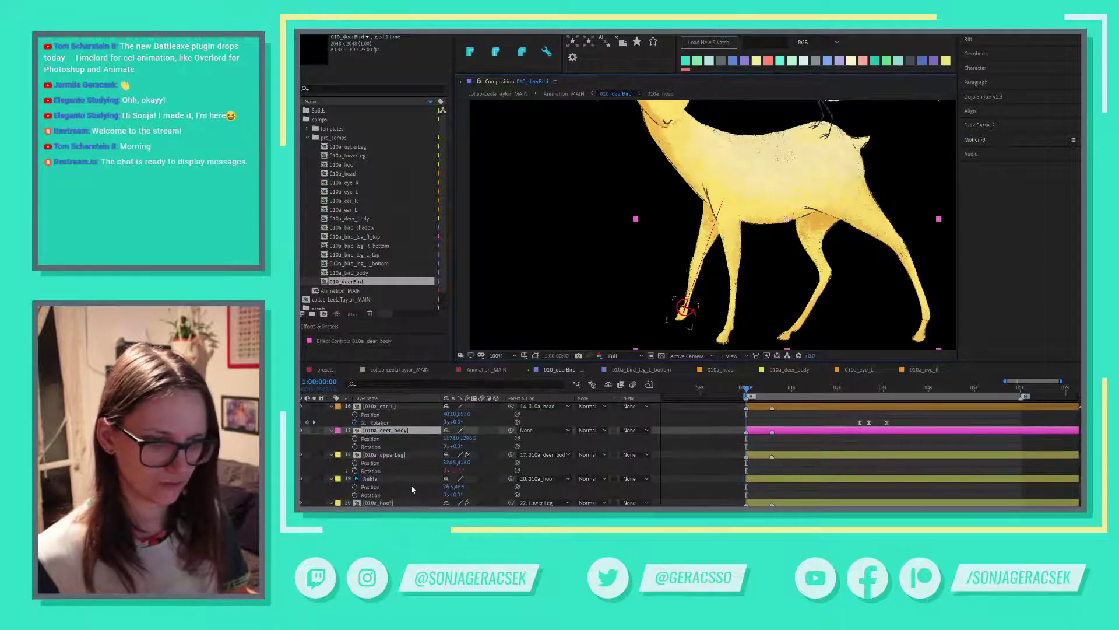
double_click(400, 455)
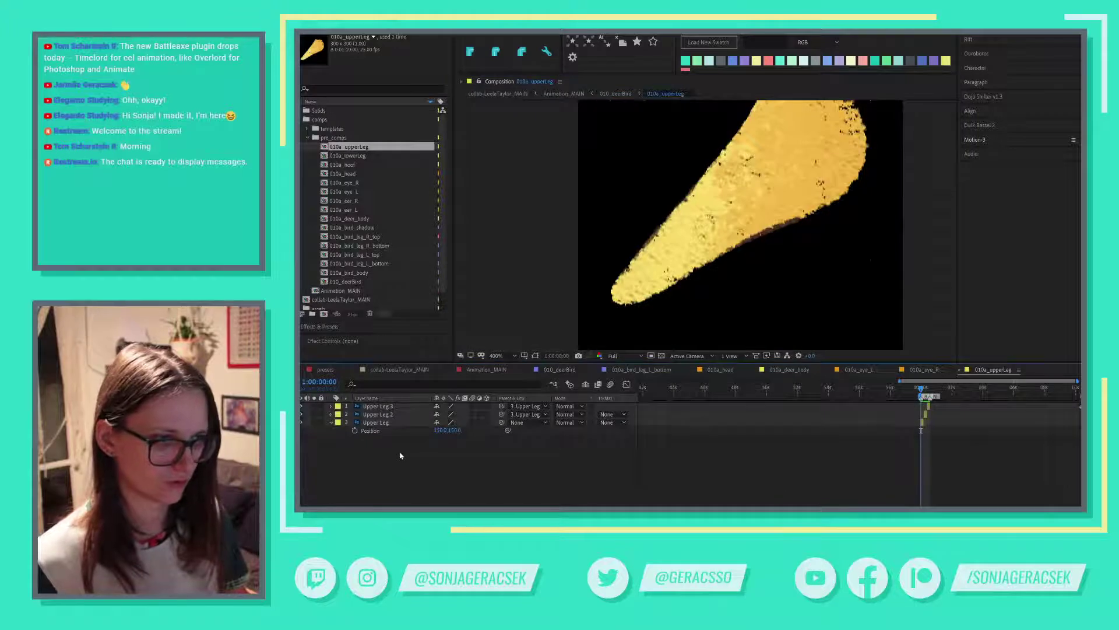
Select all three Upper Leg layers and set the parent of Upper Leg 2 and Upper Leg 3 to None.
scroll(804, 250, down, 3)
click(763, 226)
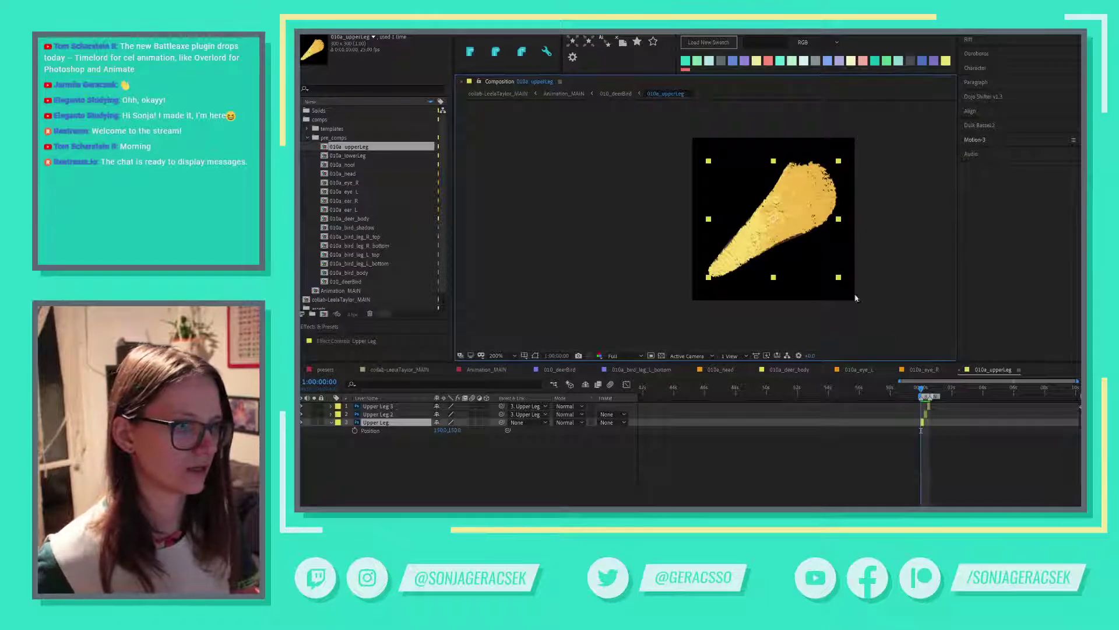
scroll(972, 412, up, 3)
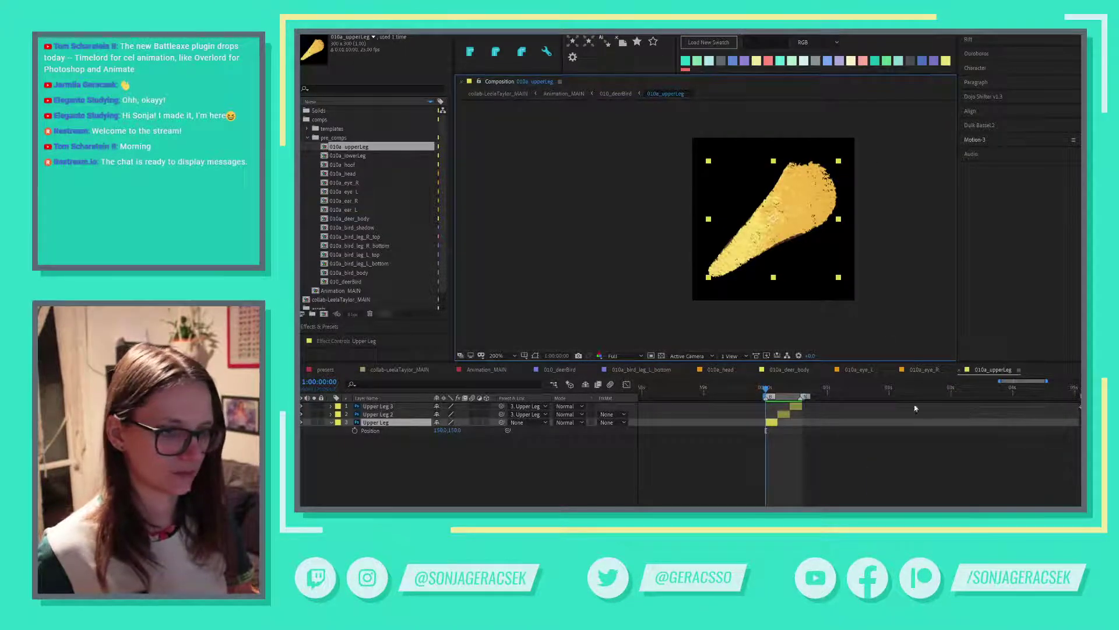
shift+click(400, 406)
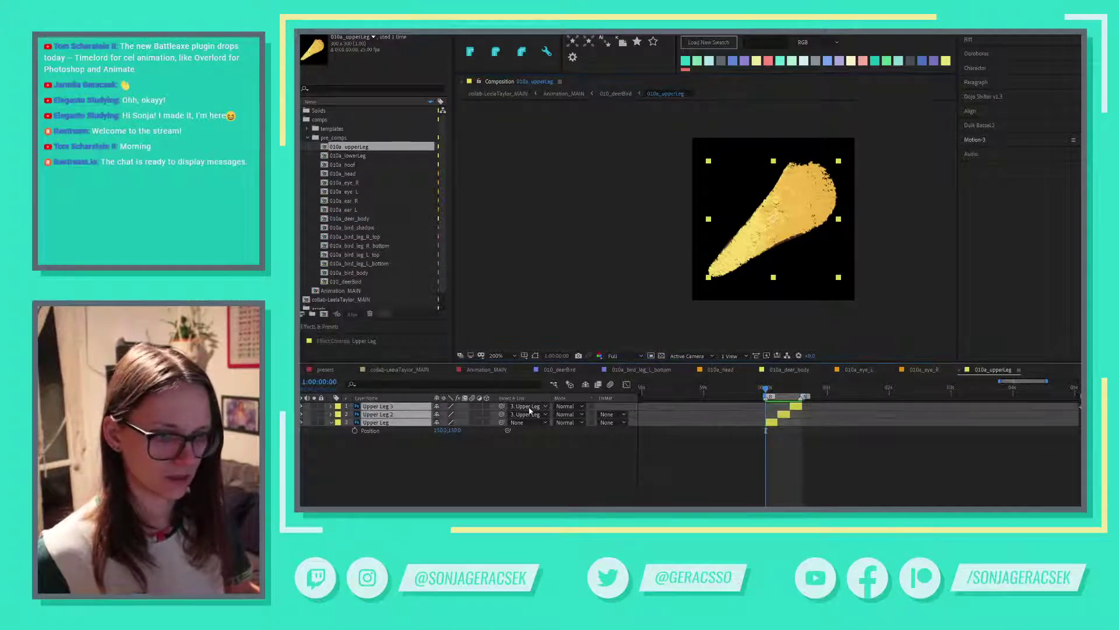
click(528, 406)
click(528, 415)
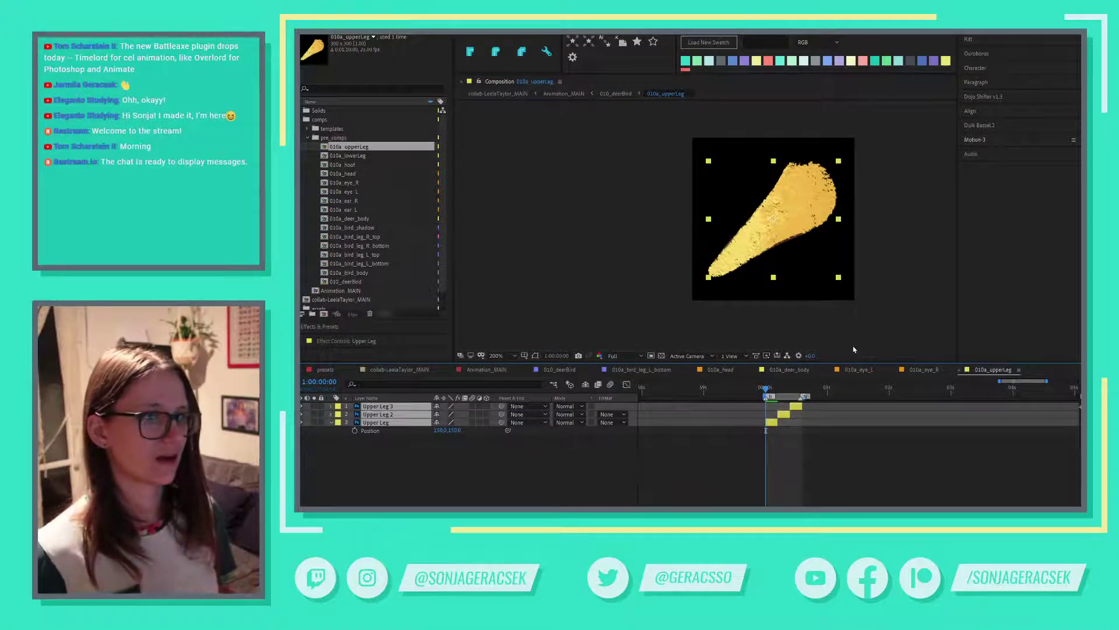
Move the anchor points of the three selected Upper Leg layers to their bottom-left corners with Motion 3.
click(976, 83)
click(976, 82)
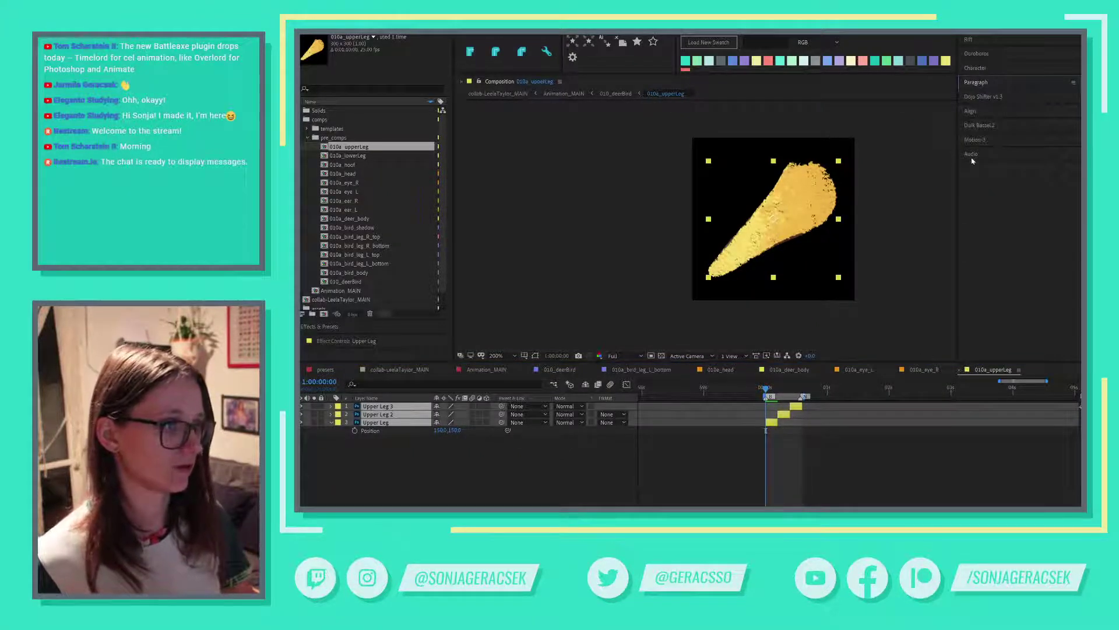
click(975, 140)
click(1029, 220)
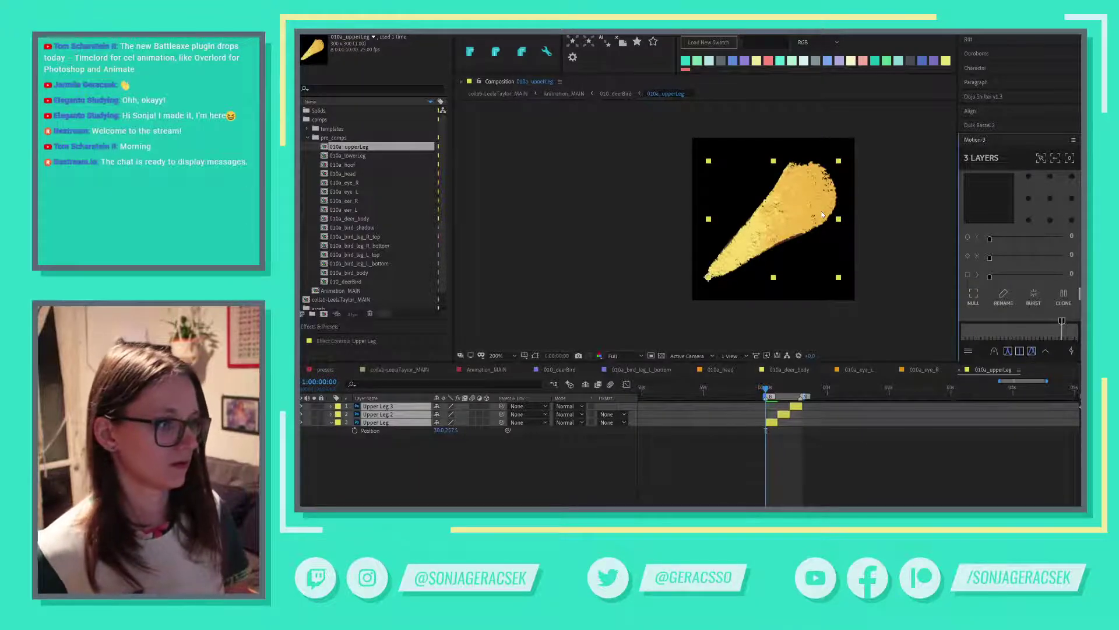
Save the After Effects project and select all the Upper Leg layers again at frame 1:00:00:01.
key(alt+Tab)
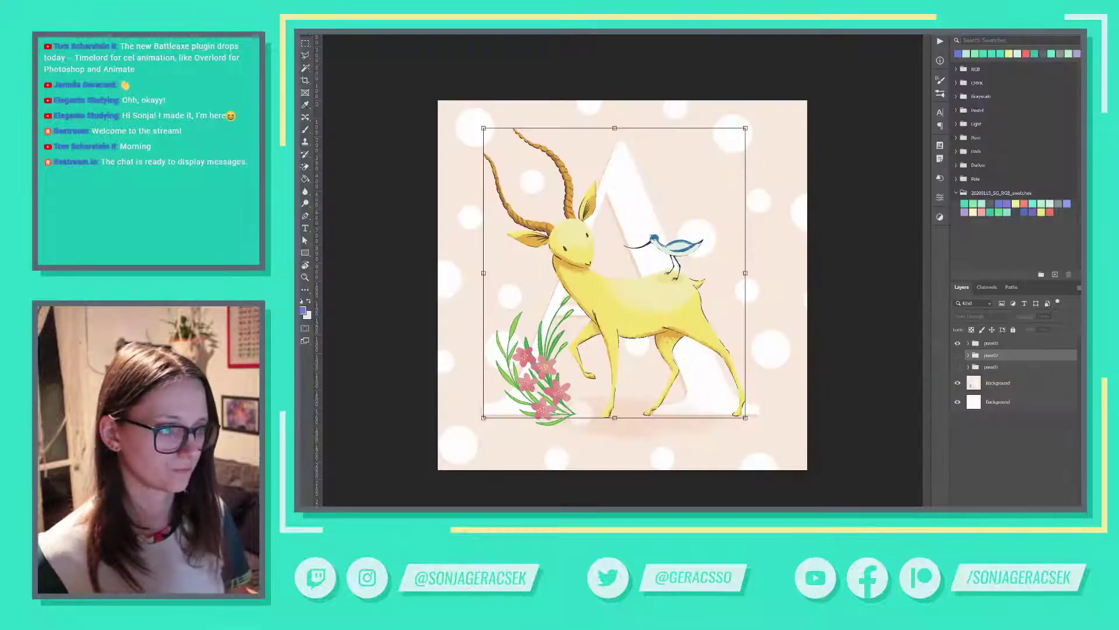
key(alt+Tab)
click(834, 484)
key(ctrl+s)
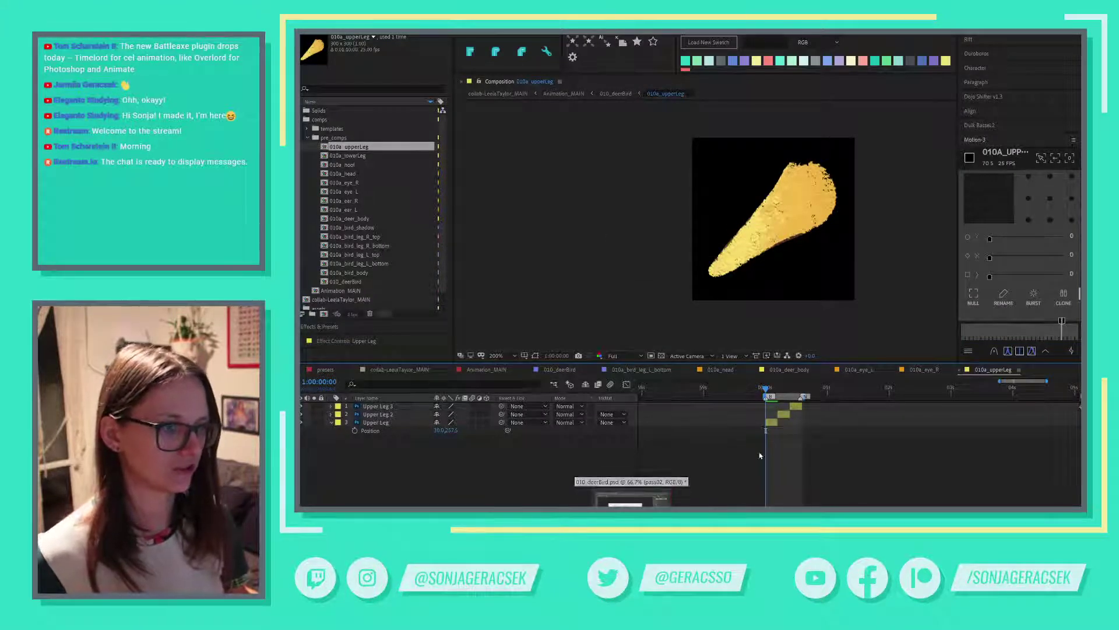
click(768, 390)
key(ctrl+a)
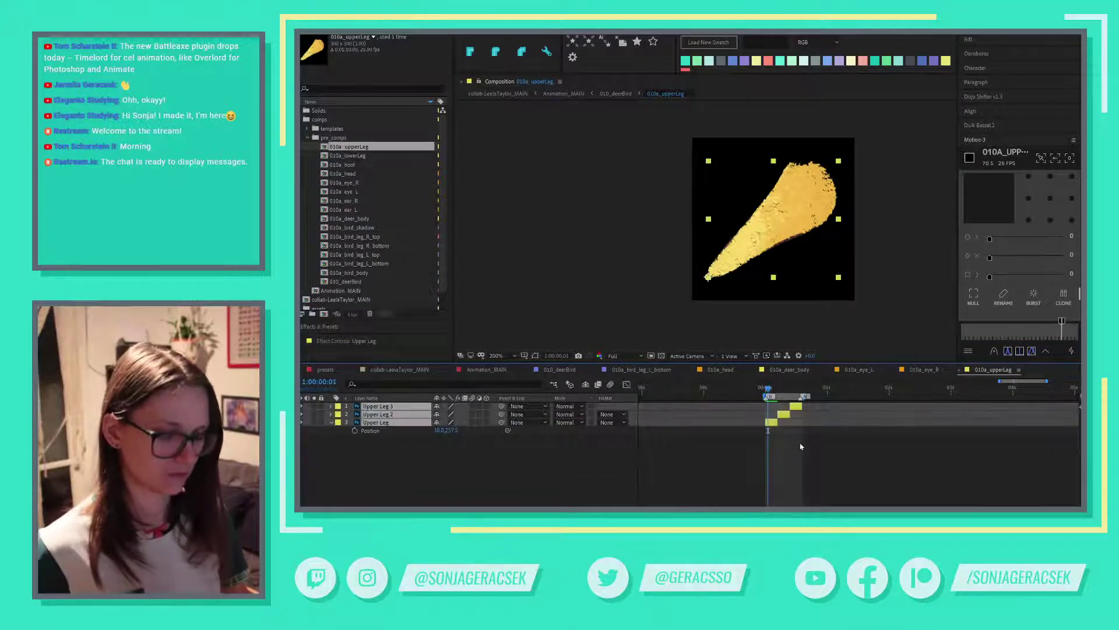
Switch to Photoshop, hide the topmost pass group, and show and expand the lowest pass group's layers.
key(alt+Tab)
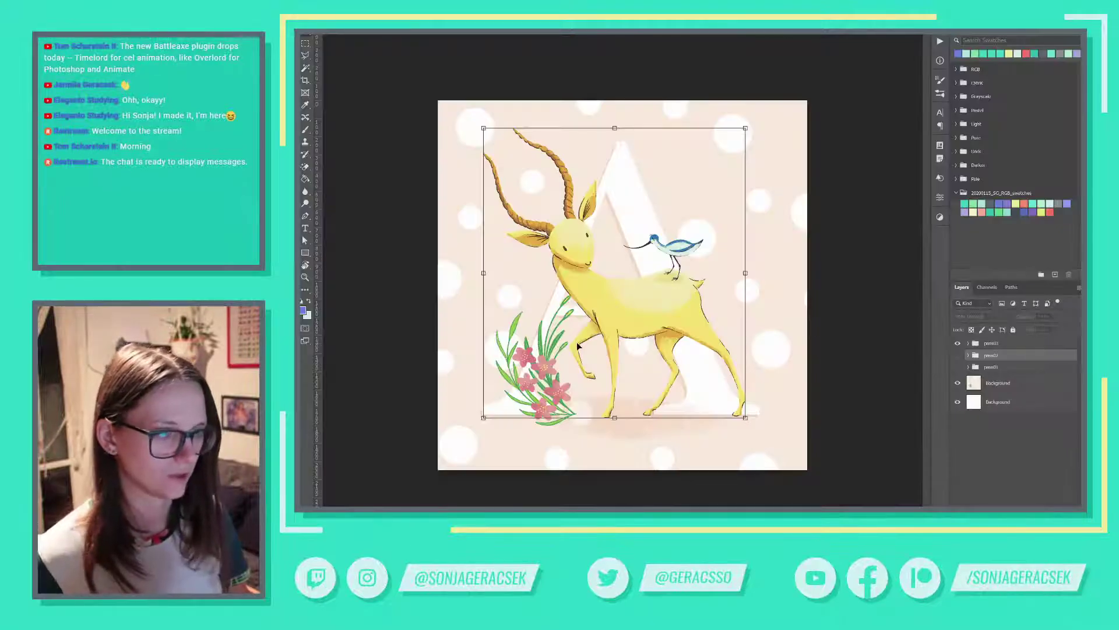
scroll(577, 346, up, 2)
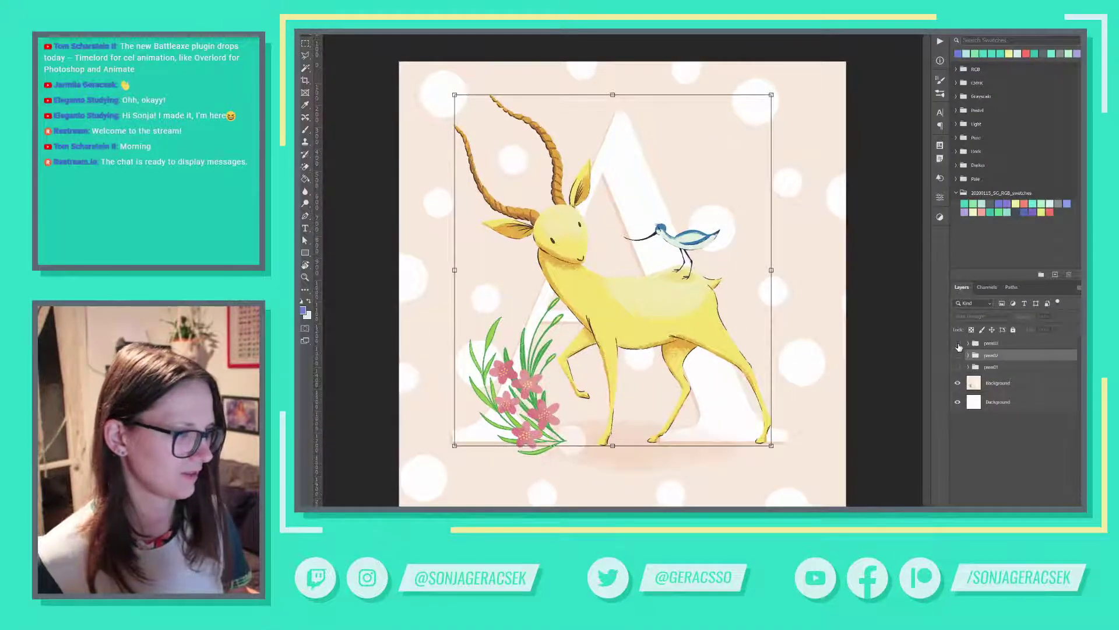
click(958, 343)
click(957, 367)
click(968, 367)
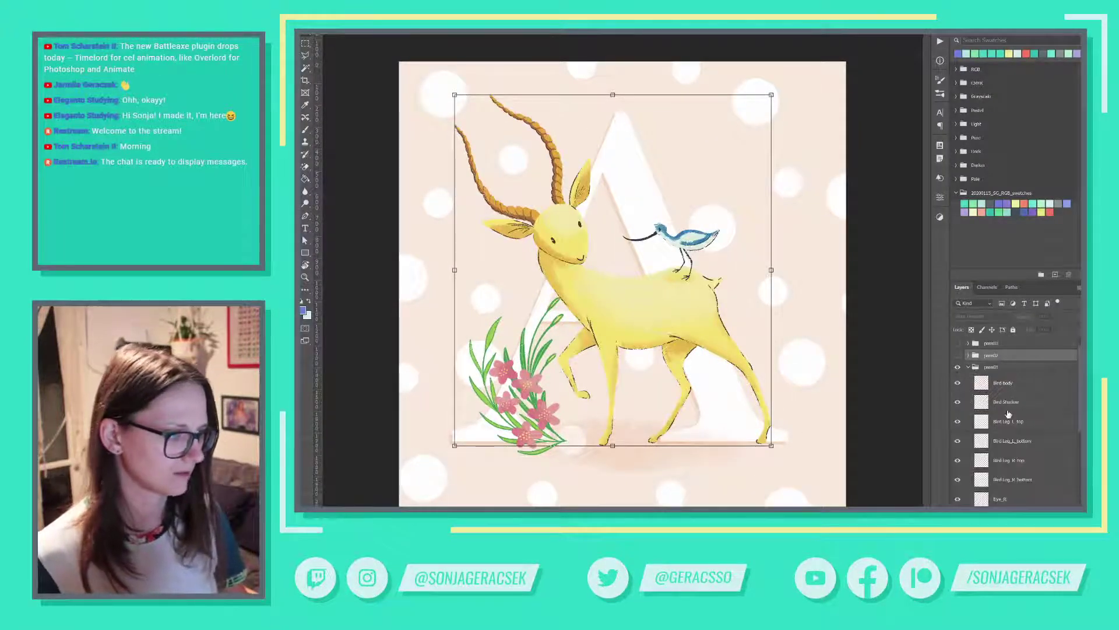
Isolate the Upper Leg layer in the expanded lowest pass group by hiding all other layers, and select it.
scroll(1035, 436, down, 5)
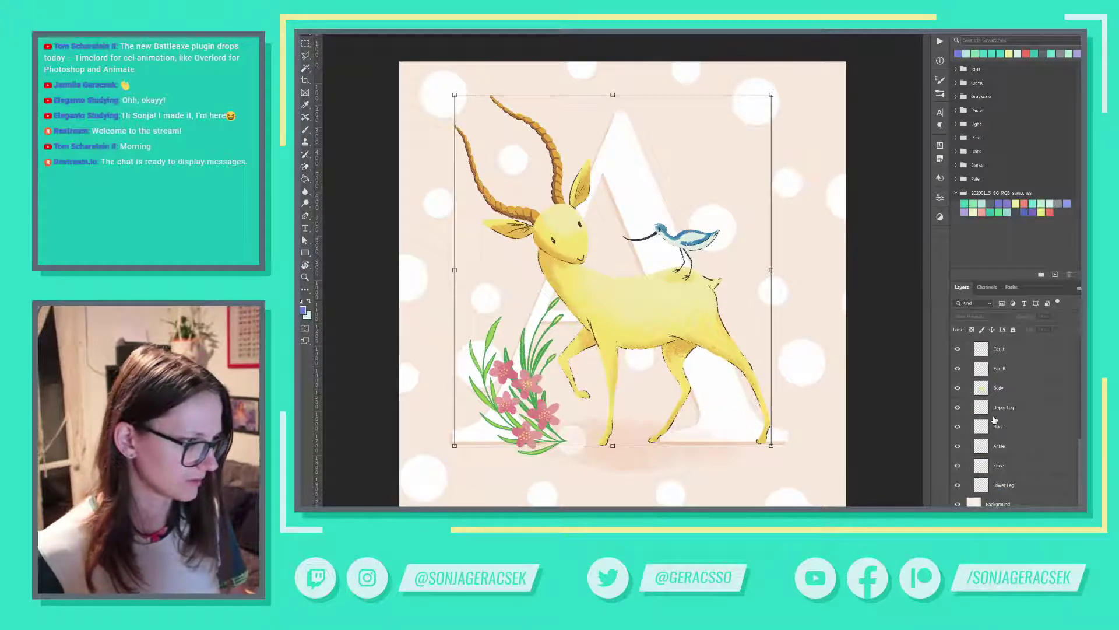
alt+click(957, 407)
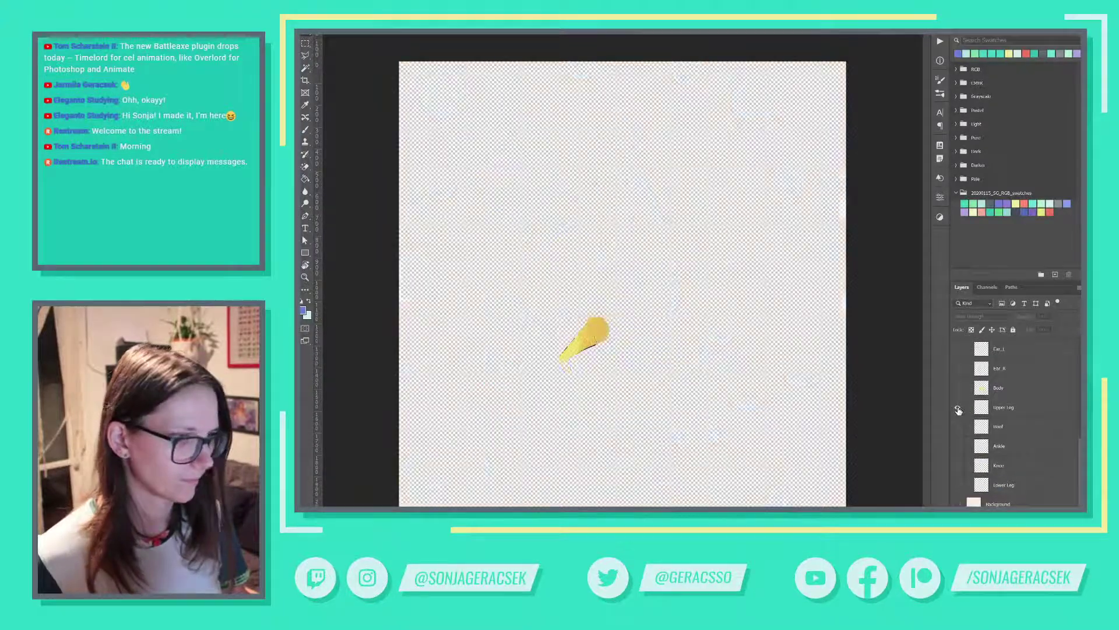
click(1019, 410)
scroll(588, 333, up, 2)
scroll(587, 332, up, 3)
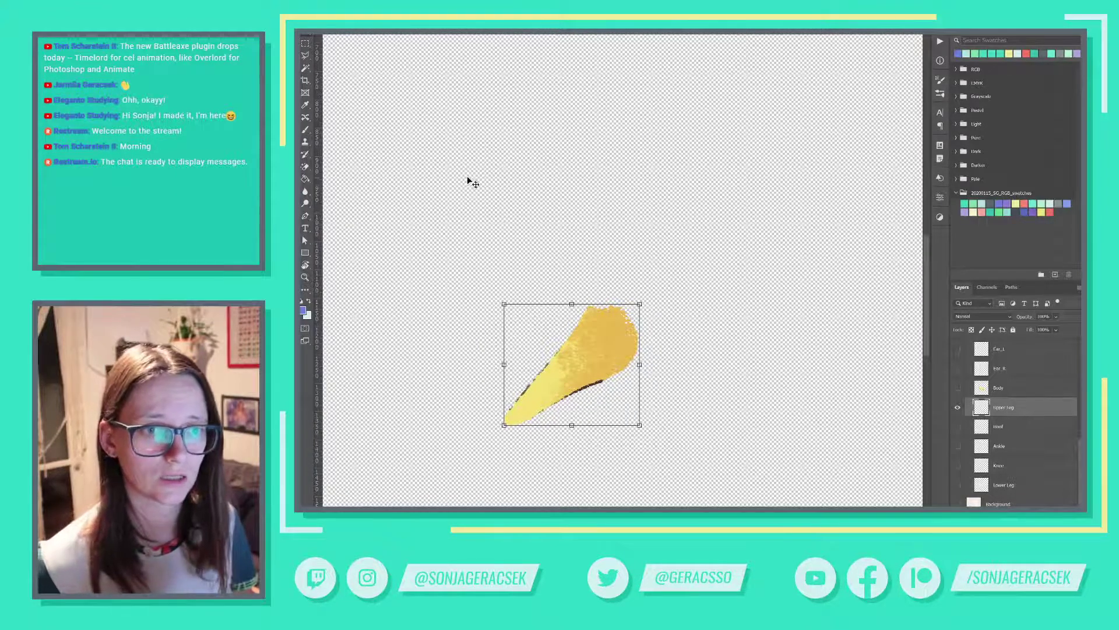
Switch to After Effects to inspect the upper leg in the 010_deerBird composition, and return to Photoshop.
key(alt+Tab)
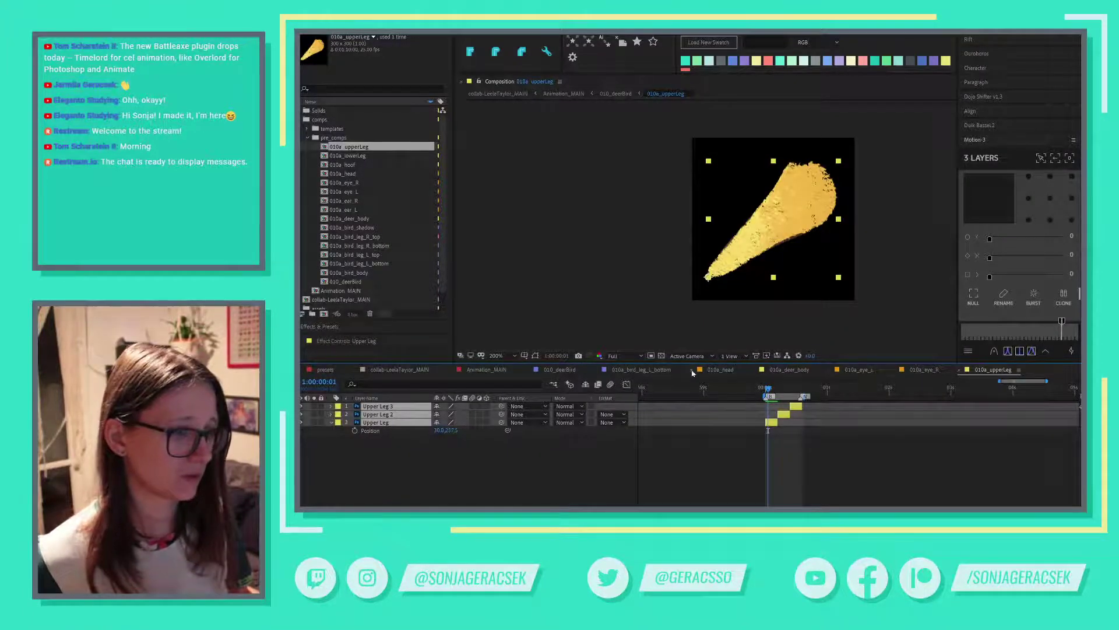
click(559, 370)
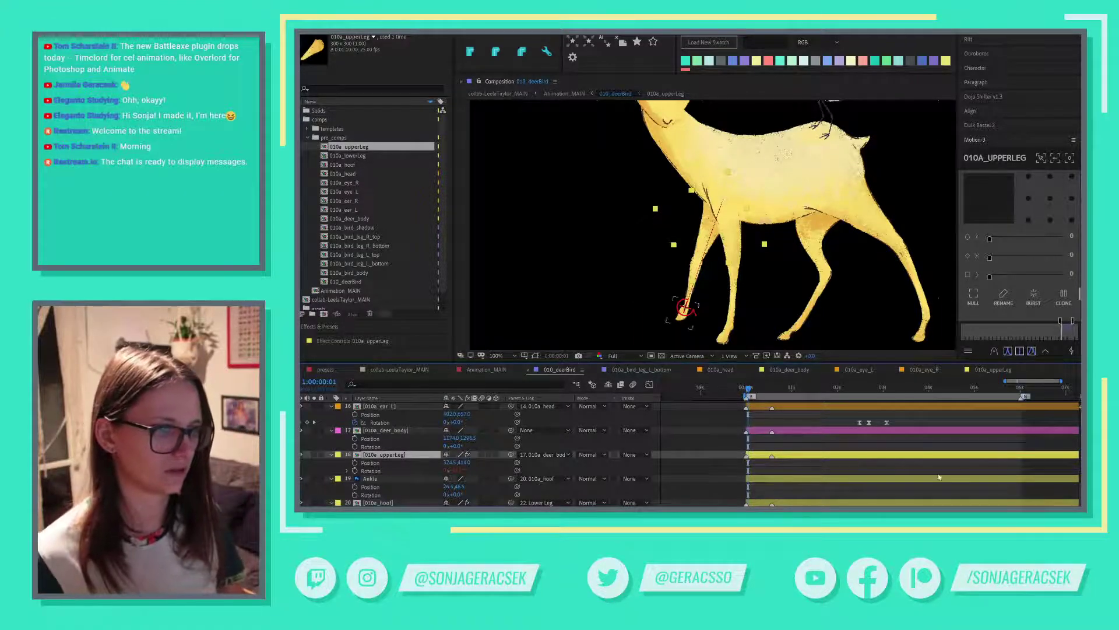
key(alt+Tab)
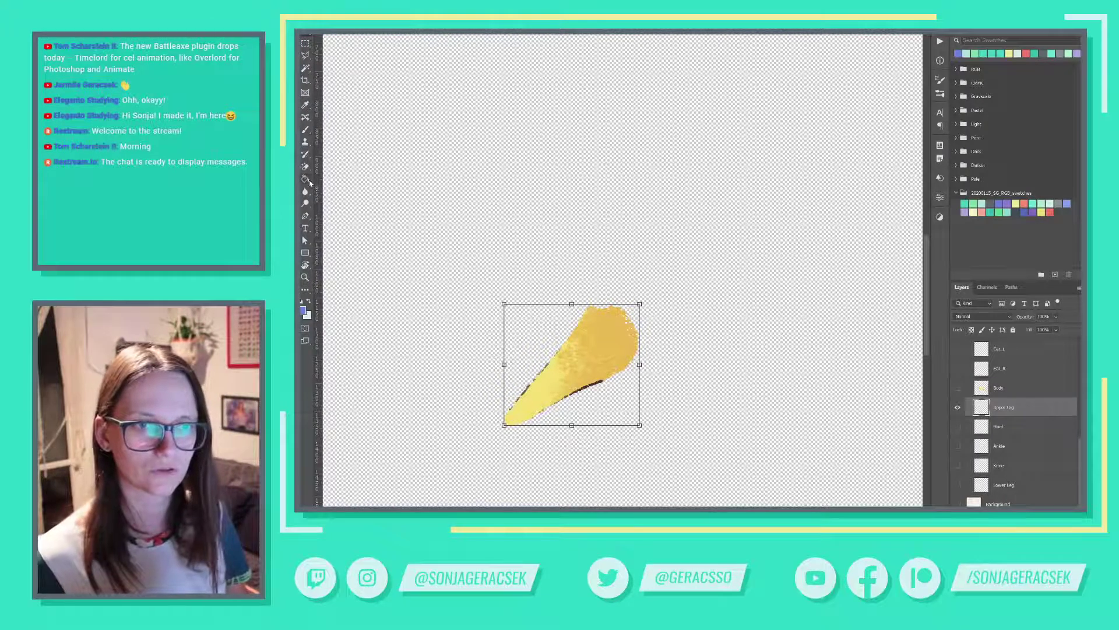
Activate the Clone Stamp tool for retouching the upper leg.
click(304, 204)
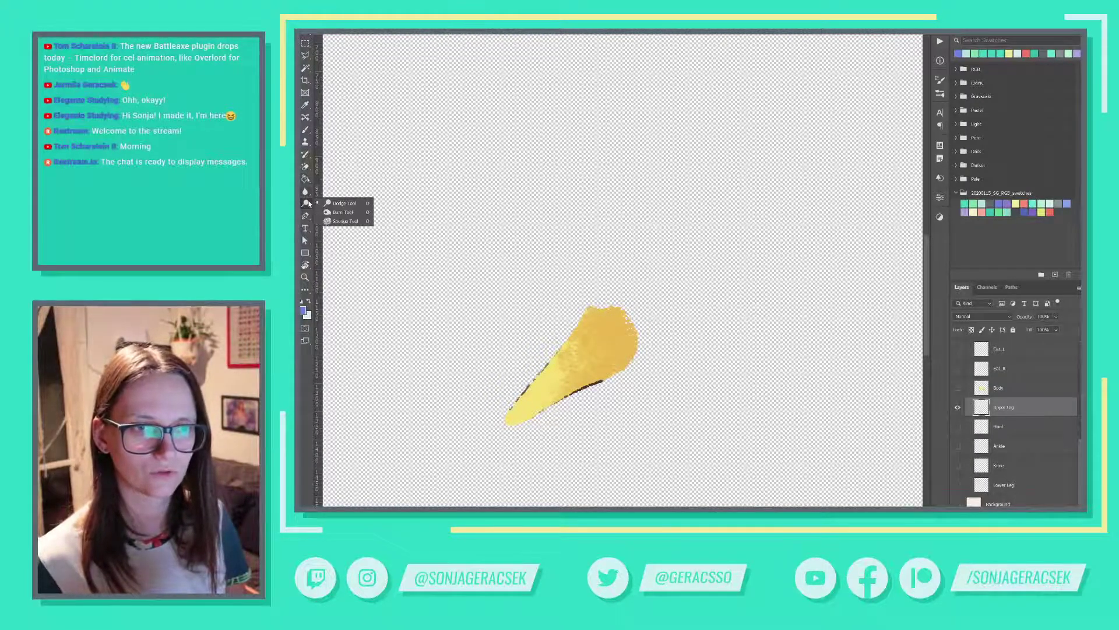
click(305, 145)
click(306, 145)
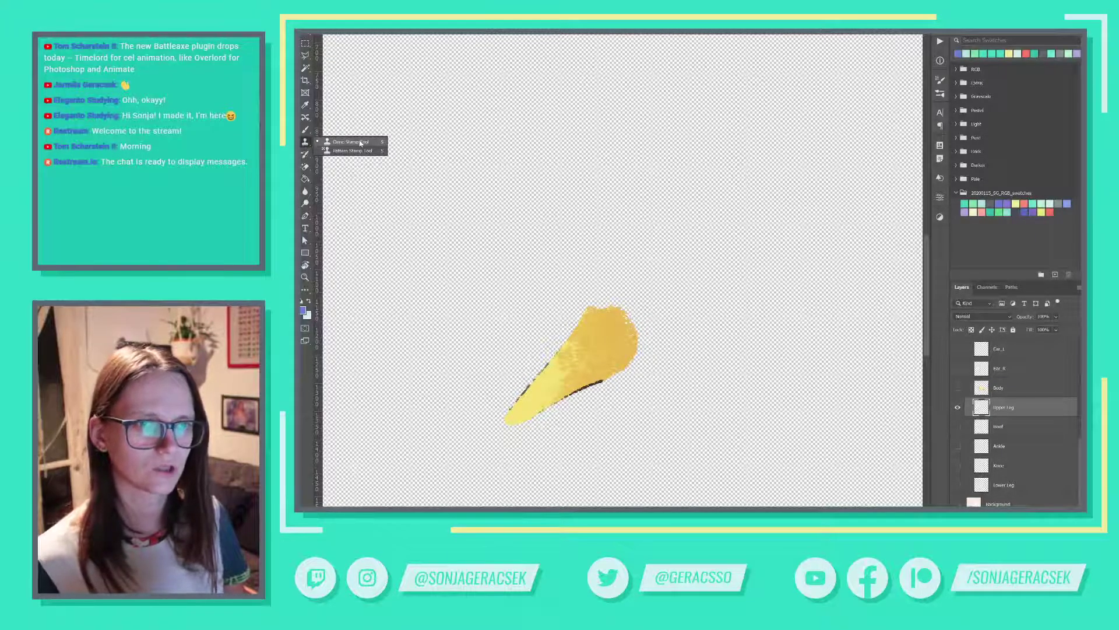
click(365, 151)
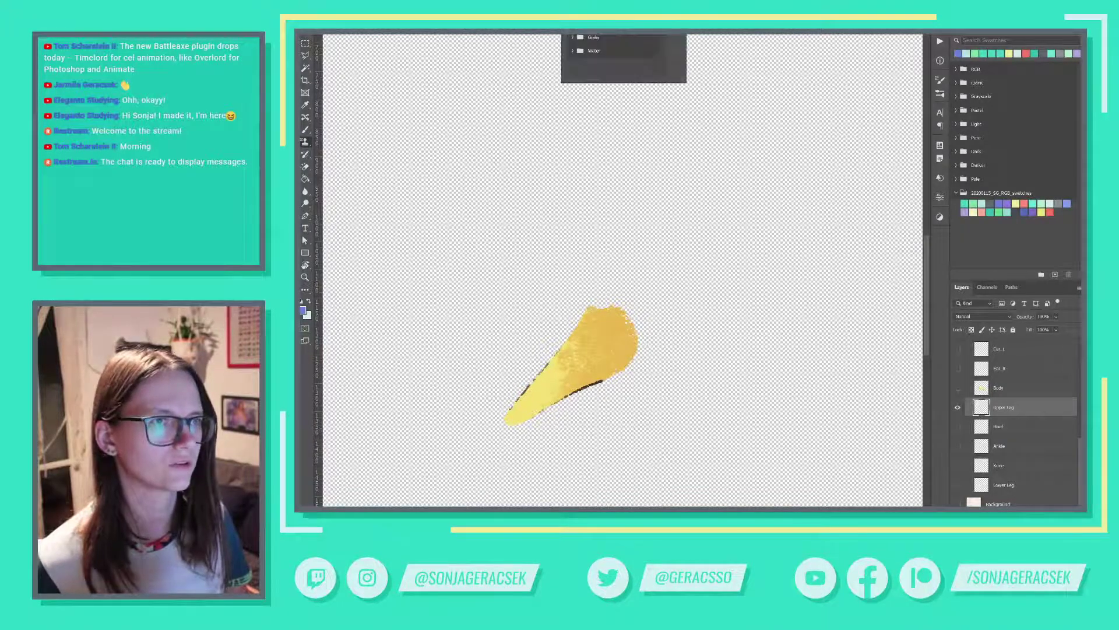
click(303, 144)
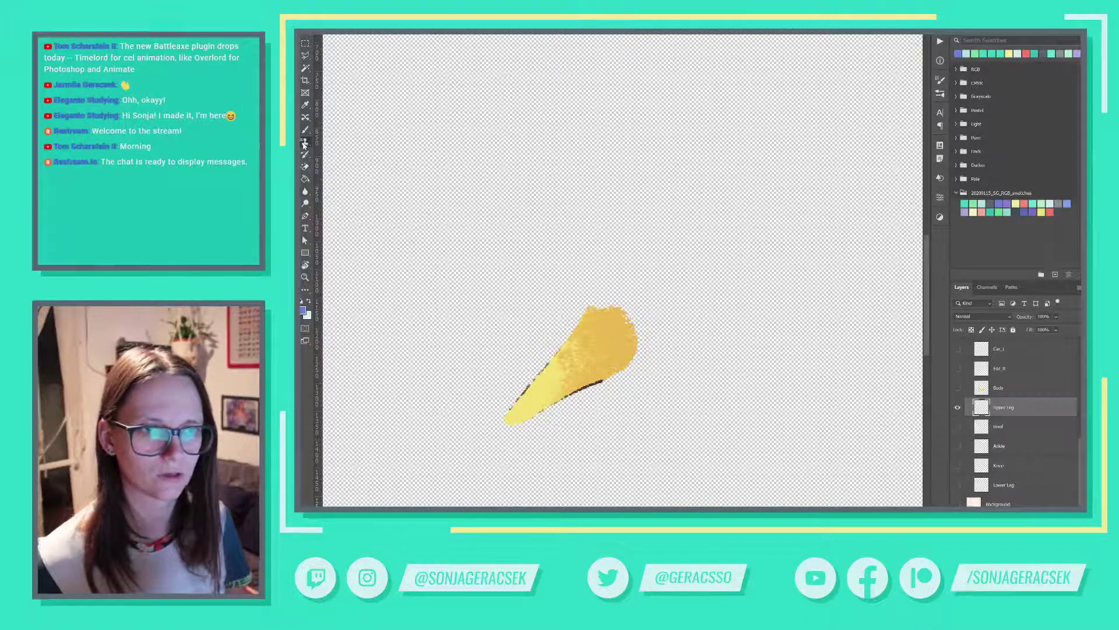
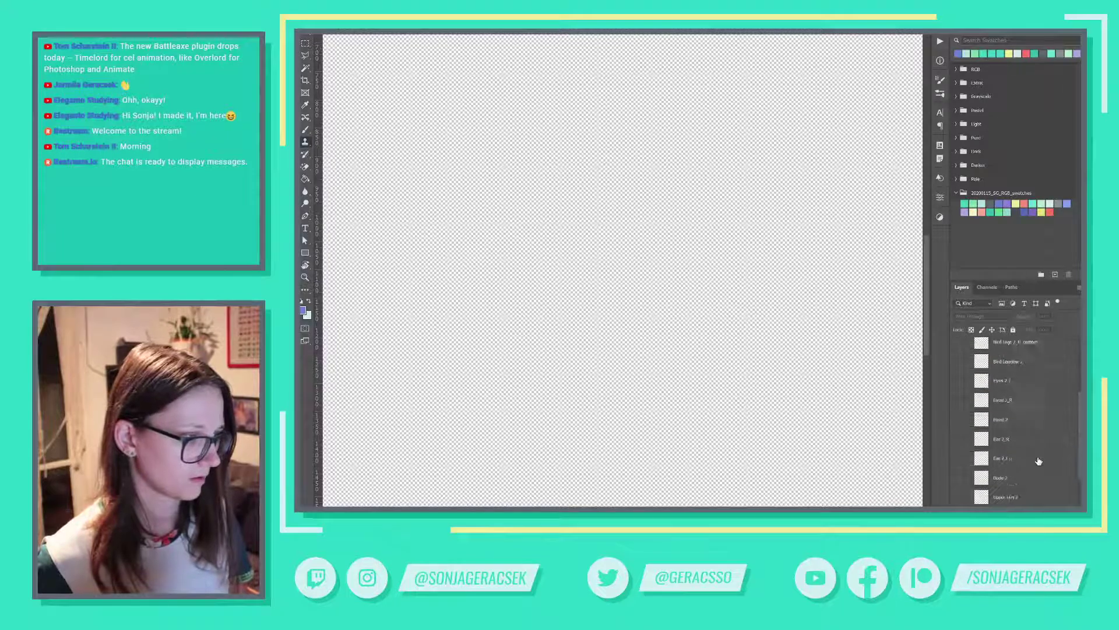
Show and select the Upper Leg 2 layer and clone its texture outward along the rounded upper end.
click(959, 427)
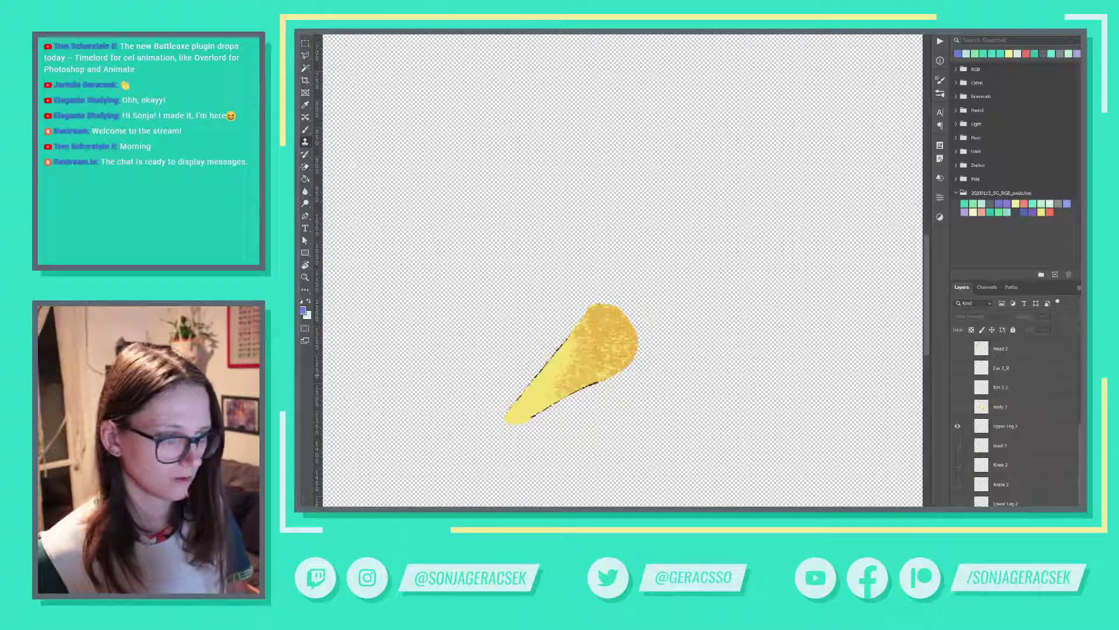
click(1030, 427)
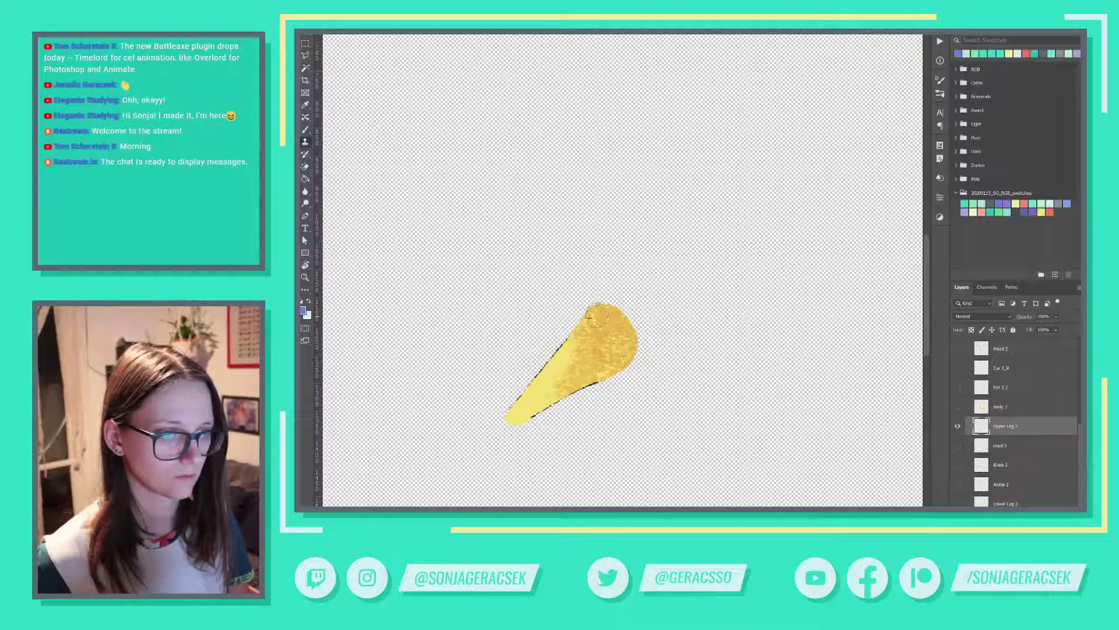
mouse_move(612, 310)
mouse_down()
mouse_move(636, 327)
mouse_move(619, 358)
mouse_move(625, 345)
mouse_up()
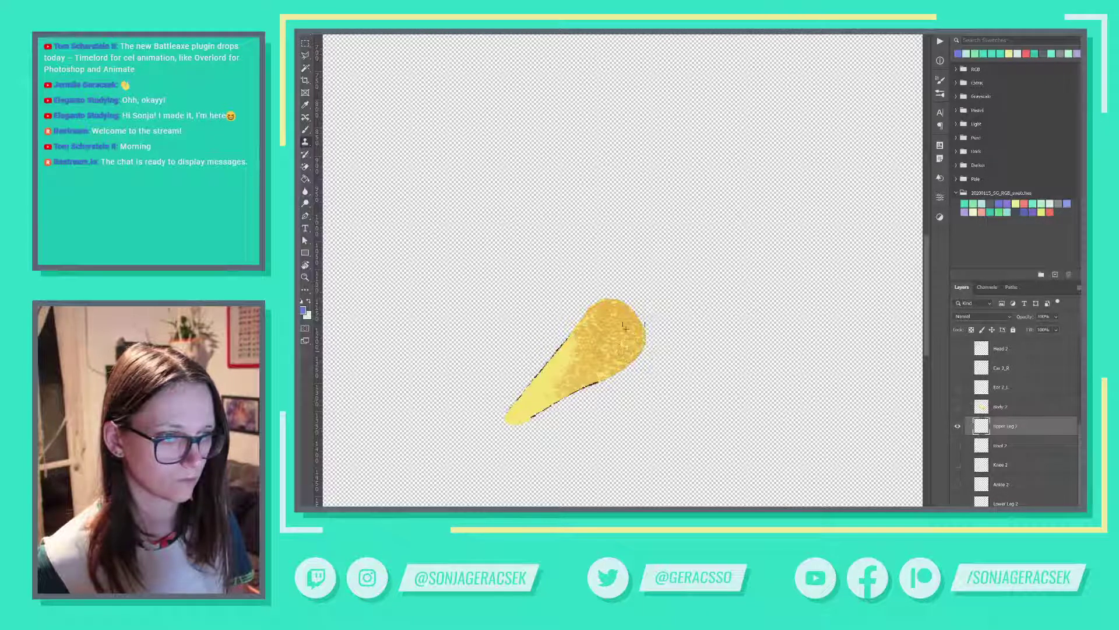
alt+click(630, 326)
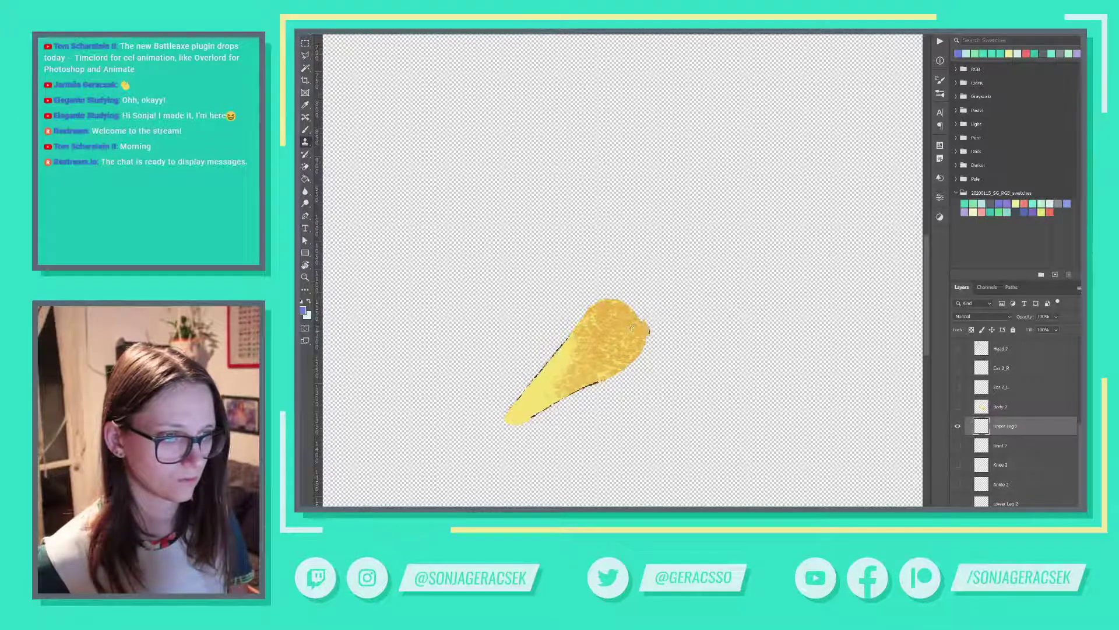
mouse_move(637, 338)
mouse_down()
mouse_move(645, 326)
mouse_move(615, 305)
mouse_up()
key(ctrl+z)
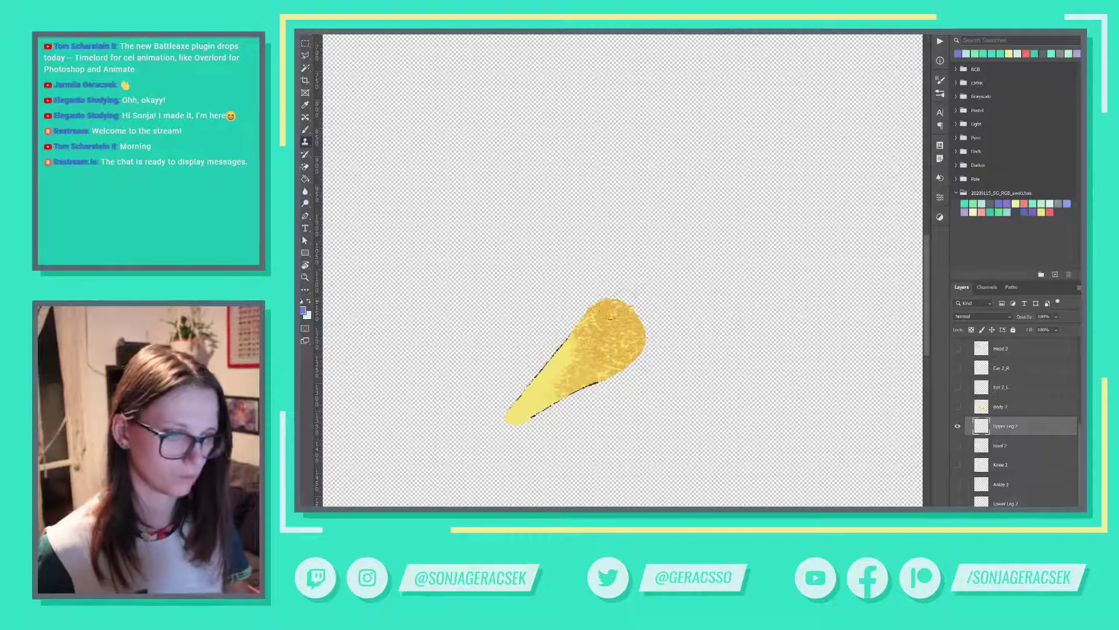
Resample the fur texture and extend the top and right edge of Upper Leg 2's rounded end with Clone Stamp strokes.
alt+click(604, 315)
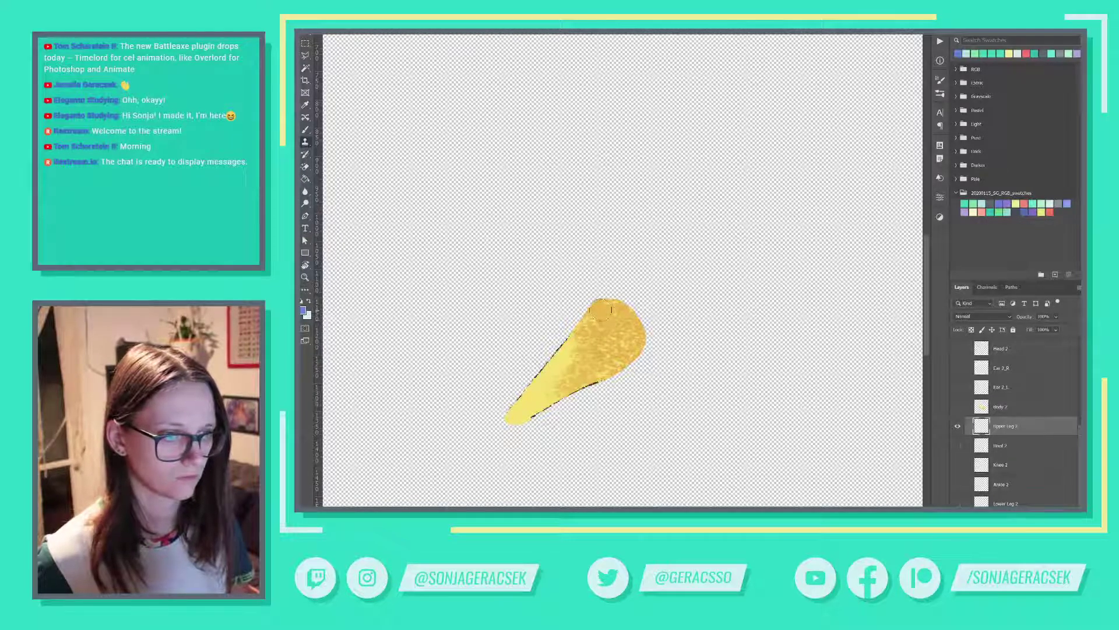
mouse_move(603, 307)
mouse_down()
mouse_move(620, 294)
mouse_move(629, 314)
mouse_up()
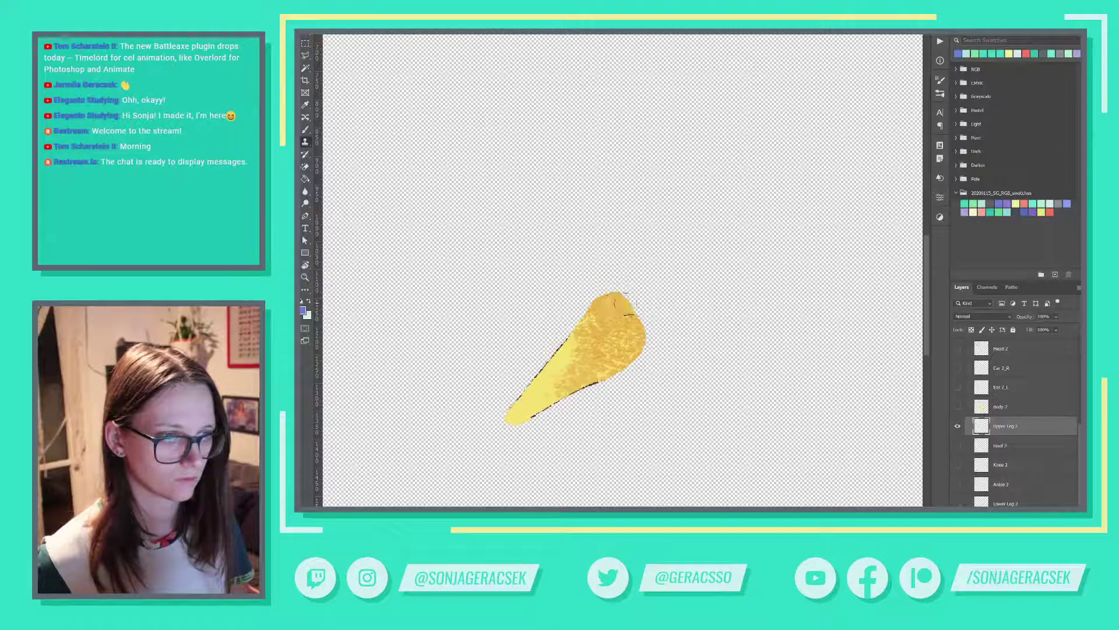
alt+click(627, 339)
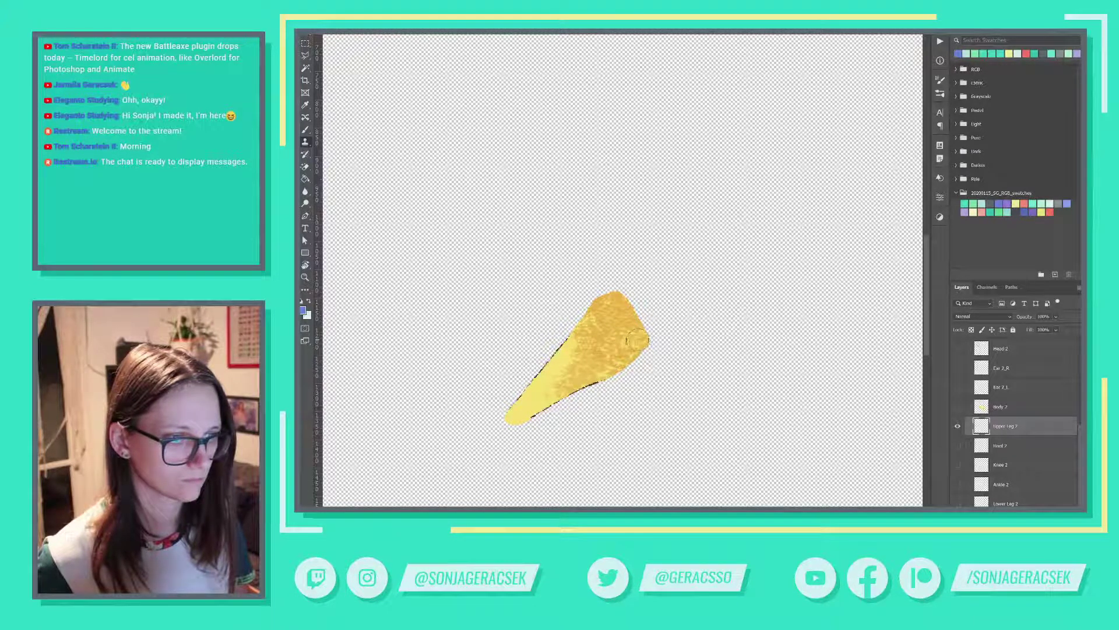
mouse_move(637, 339)
mouse_down()
mouse_move(646, 326)
mouse_move(627, 299)
mouse_up()
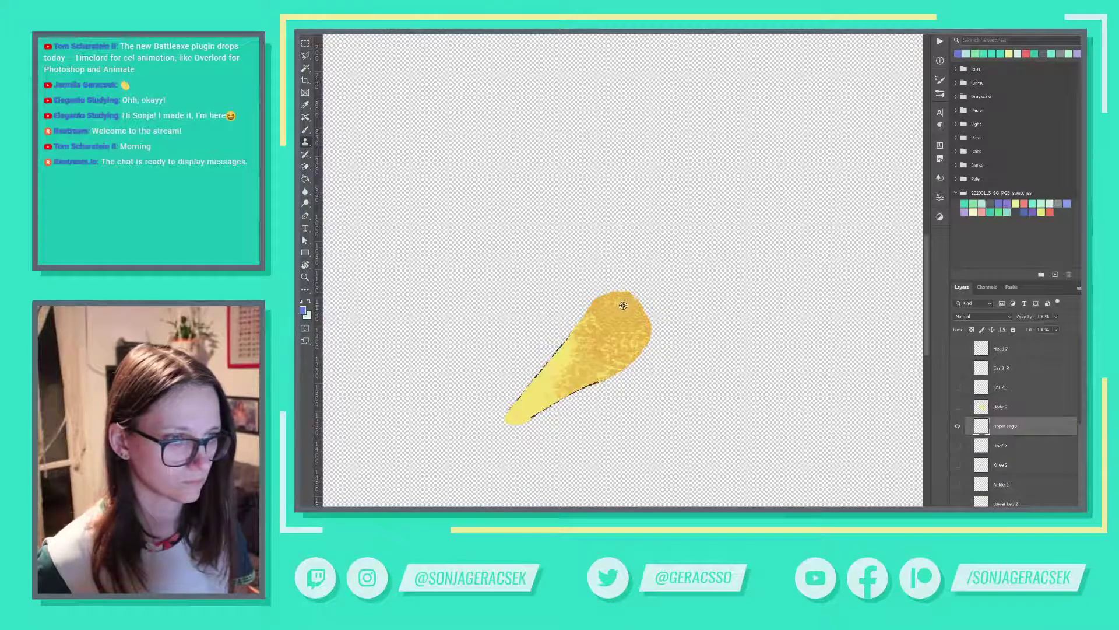
drag(607, 304, 613, 300)
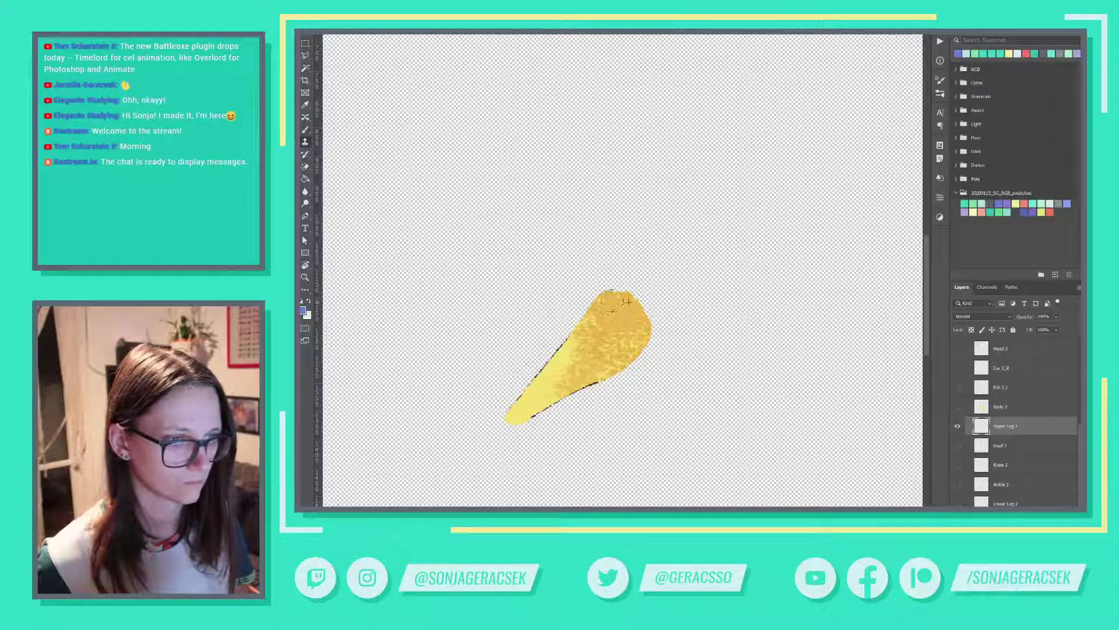
alt+click(621, 309)
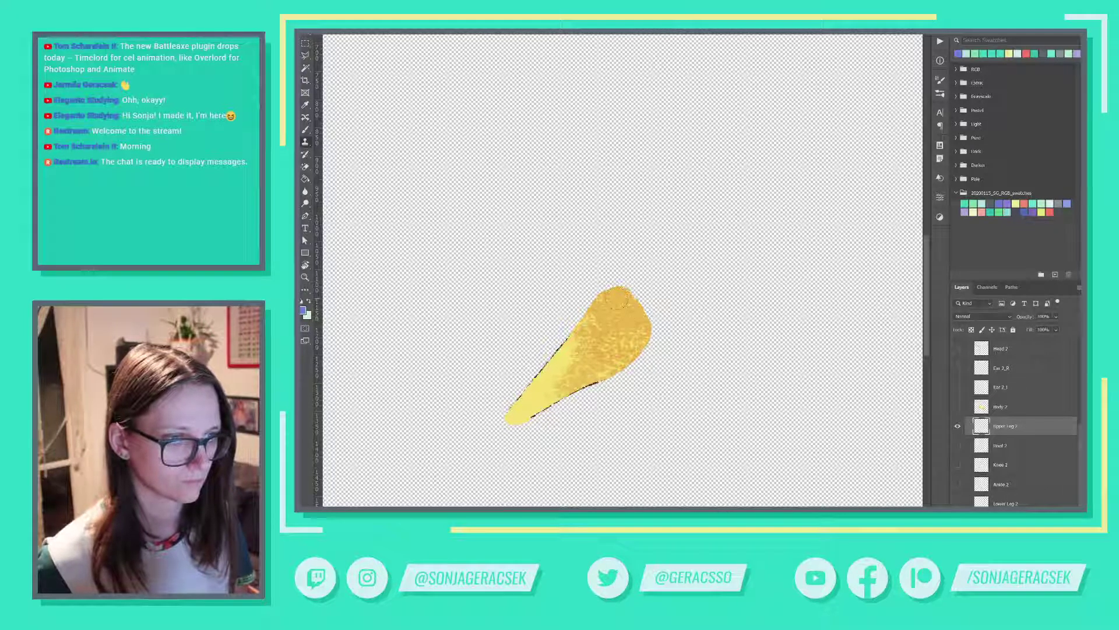
Show and select the lowest pass group as a shape reference beneath Upper Leg 2.
scroll(1080, 433, down, 2)
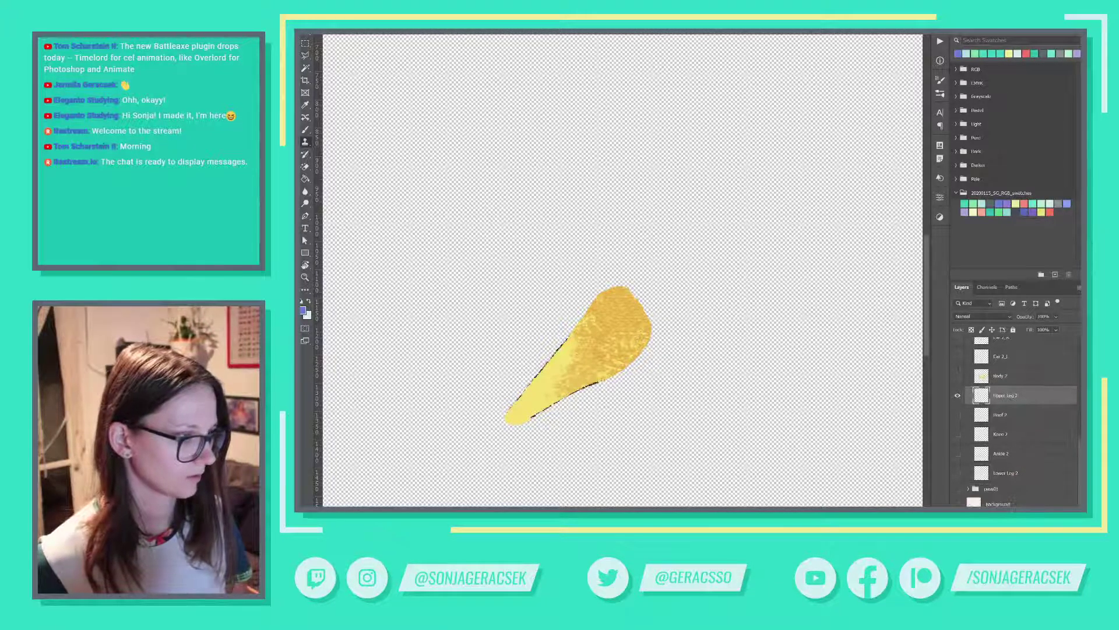
click(958, 489)
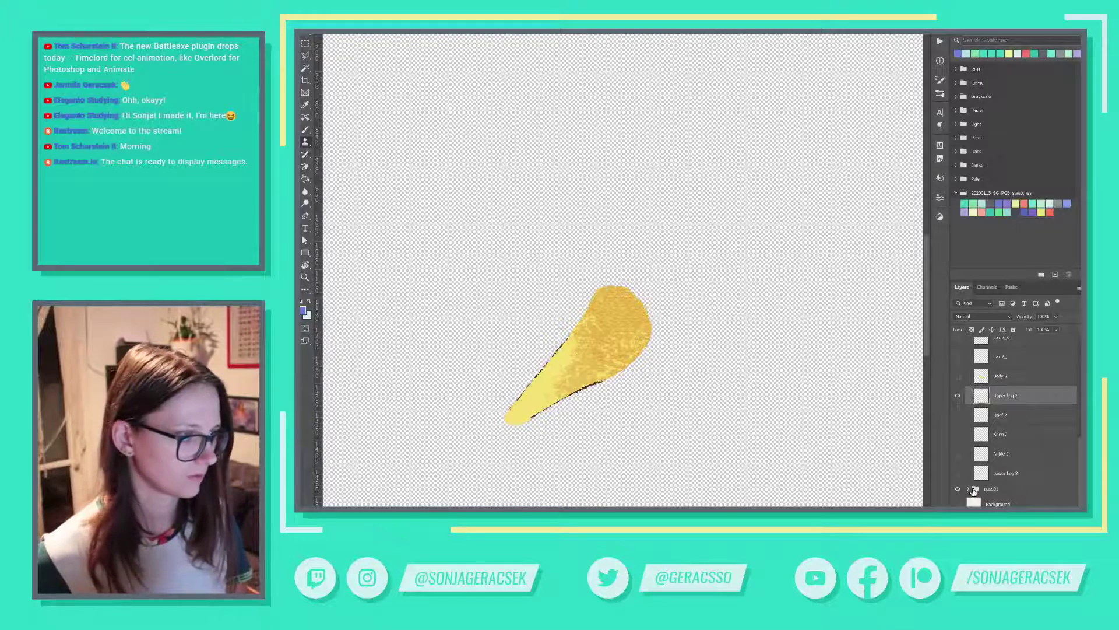
click(965, 490)
Compare the outline of Upper Leg 2 with the original upper leg by toggling the layer's and the lowest pass group's visibility.
click(957, 398)
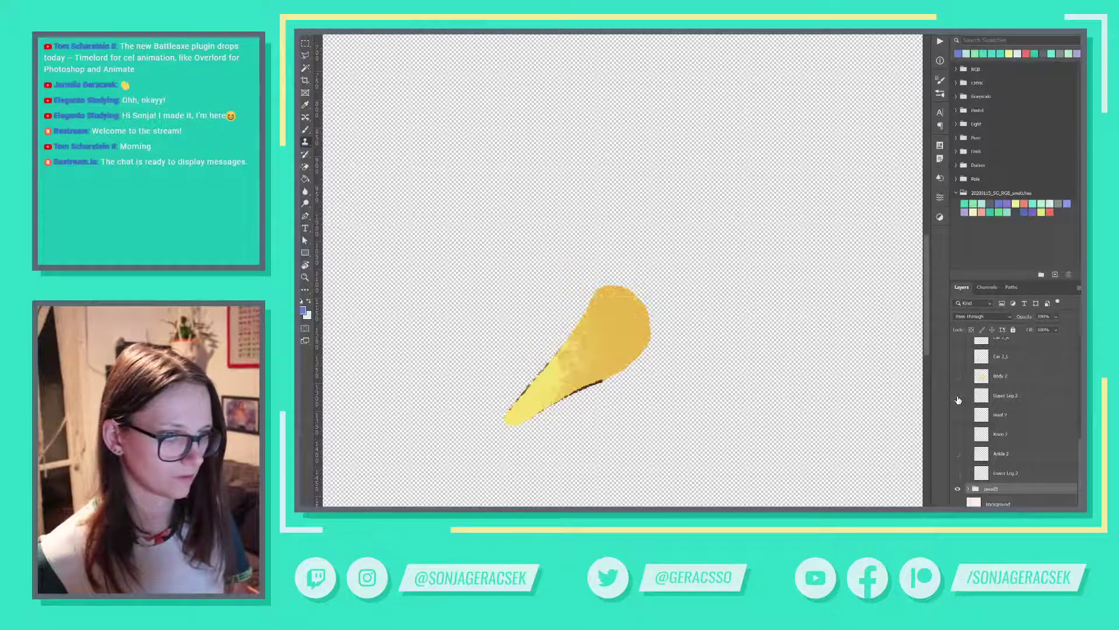
click(958, 397)
click(957, 397)
click(958, 398)
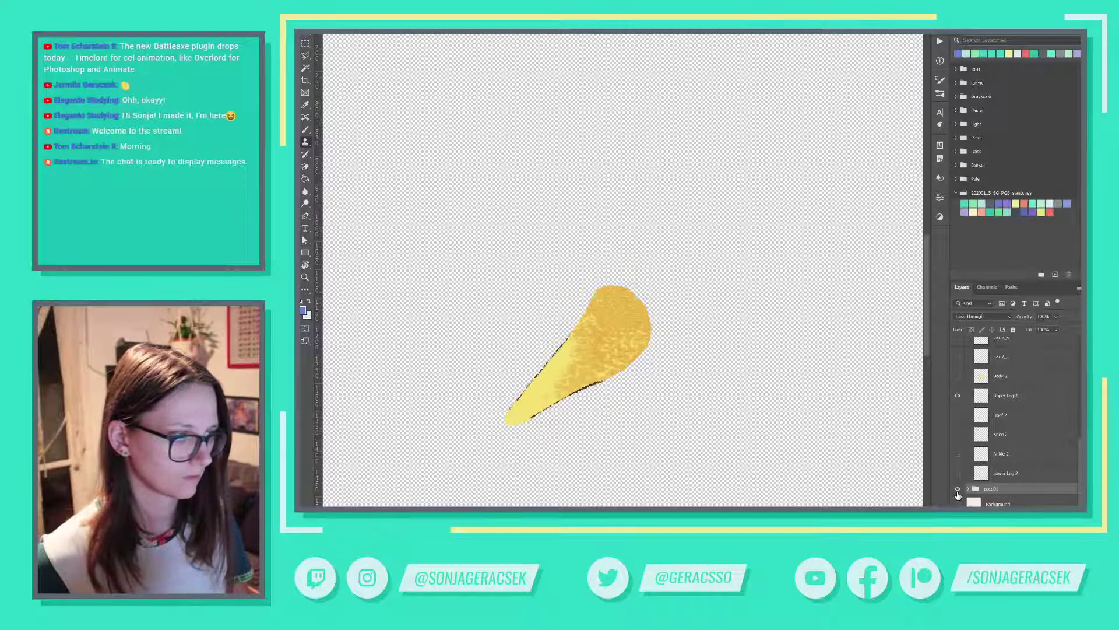
click(958, 493)
click(958, 493)
click(958, 493)
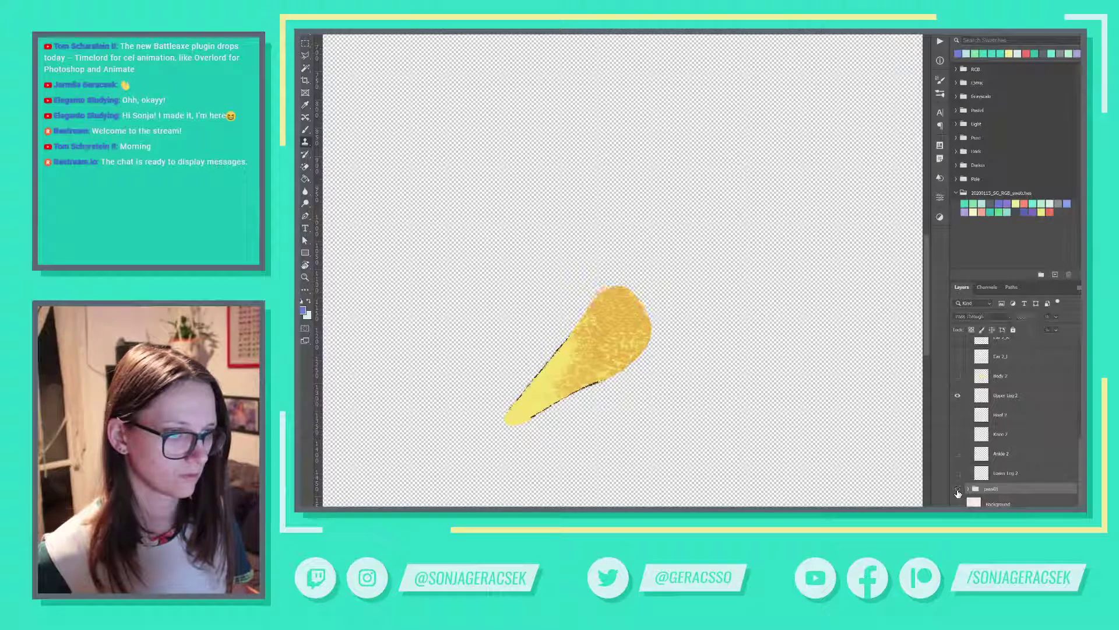
click(958, 491)
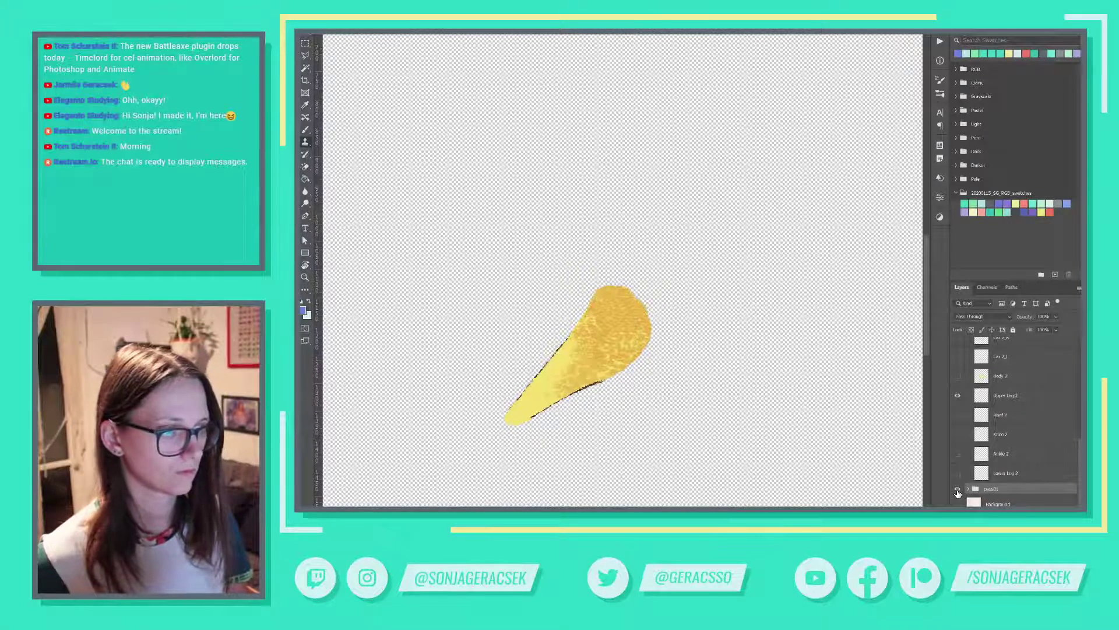
click(958, 396)
click(958, 398)
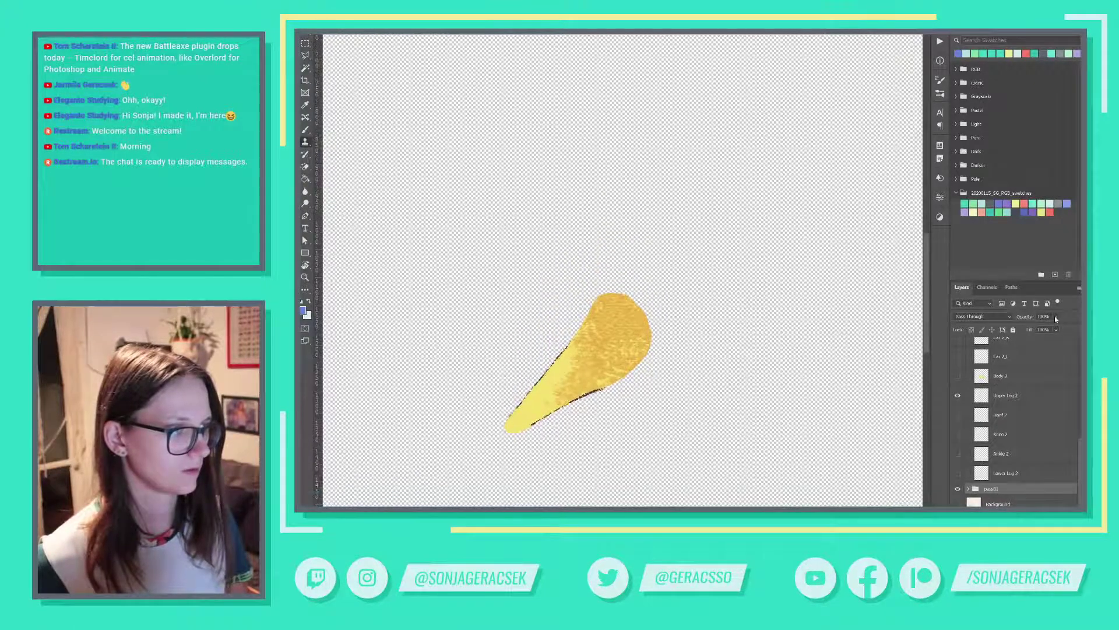
Lower the opacity of the lowest pass group and clone more texture onto Upper Leg 2's rounded upper end.
click(1054, 317)
drag(1054, 334, 1062, 329)
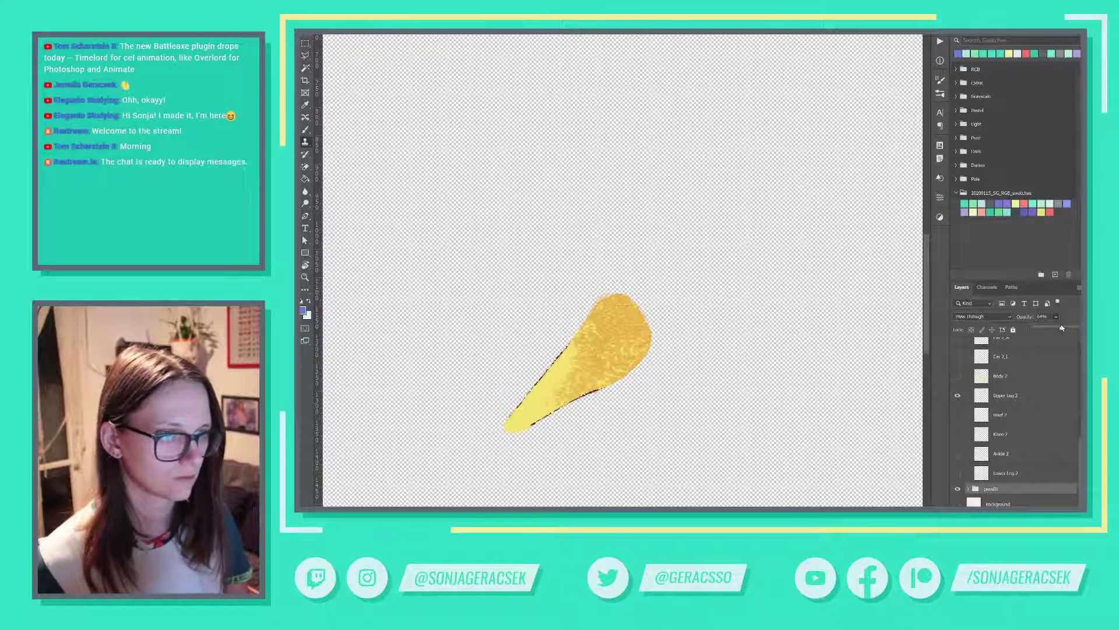
click(1027, 402)
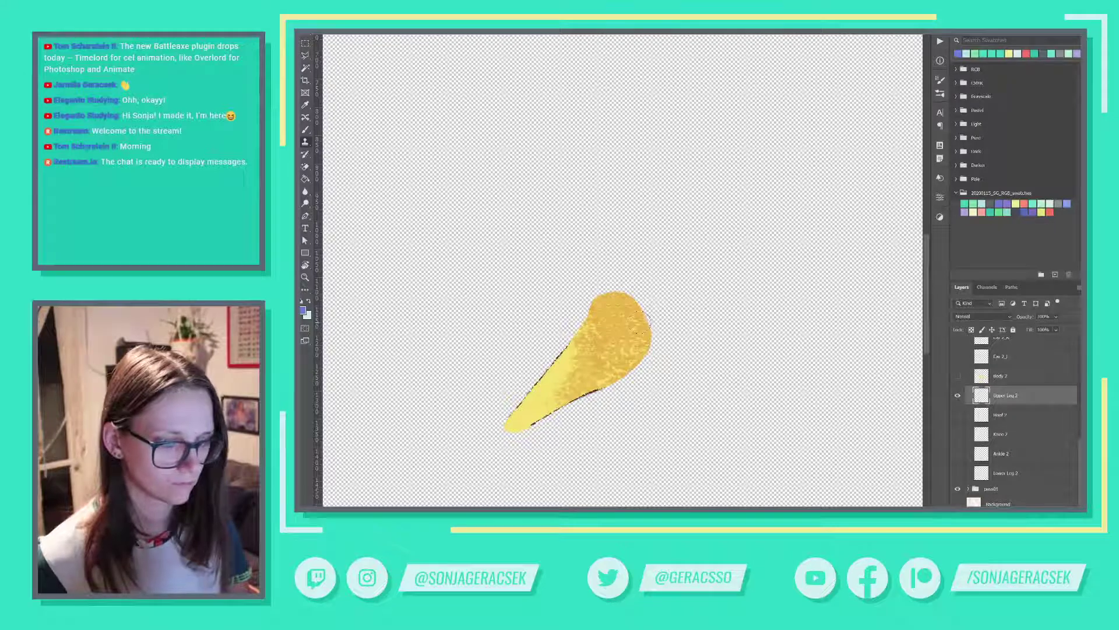
key(alt)
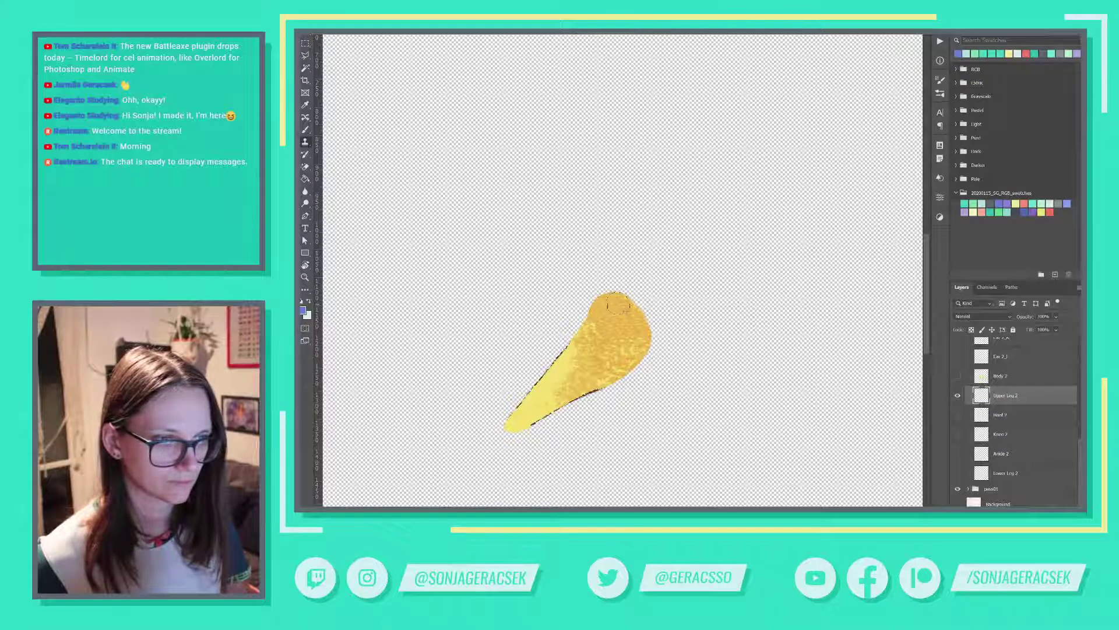
mouse_move(633, 313)
mouse_down()
mouse_move(645, 328)
mouse_move(627, 325)
mouse_move(641, 330)
mouse_up()
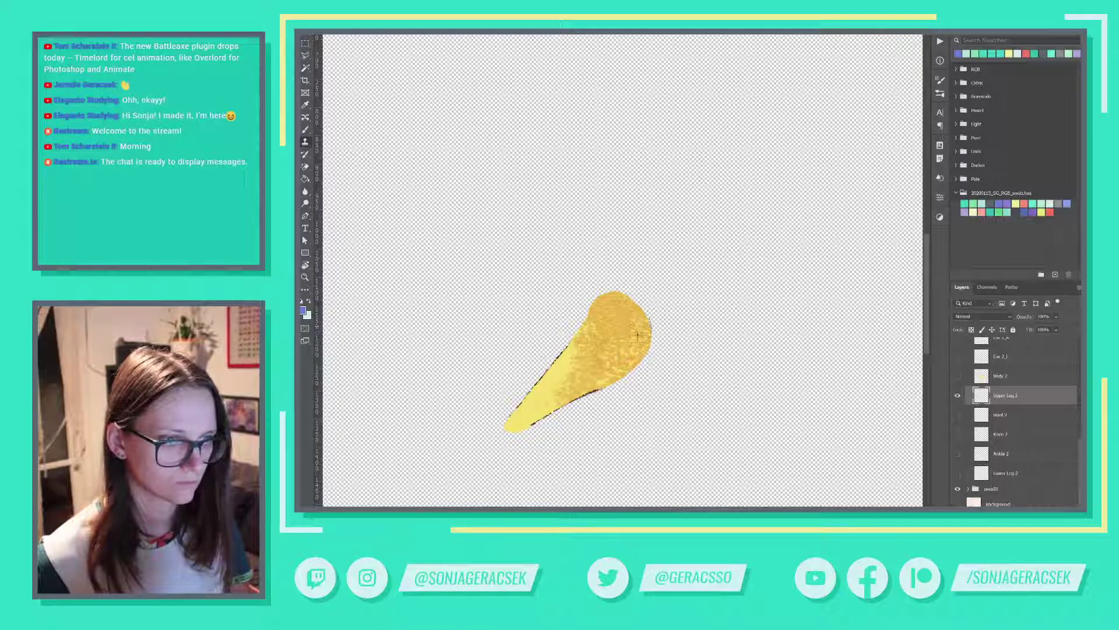
Check the retouched Upper Leg 2 against the faded original leg by toggling the layer's visibility.
click(958, 398)
click(958, 398)
click(958, 398)
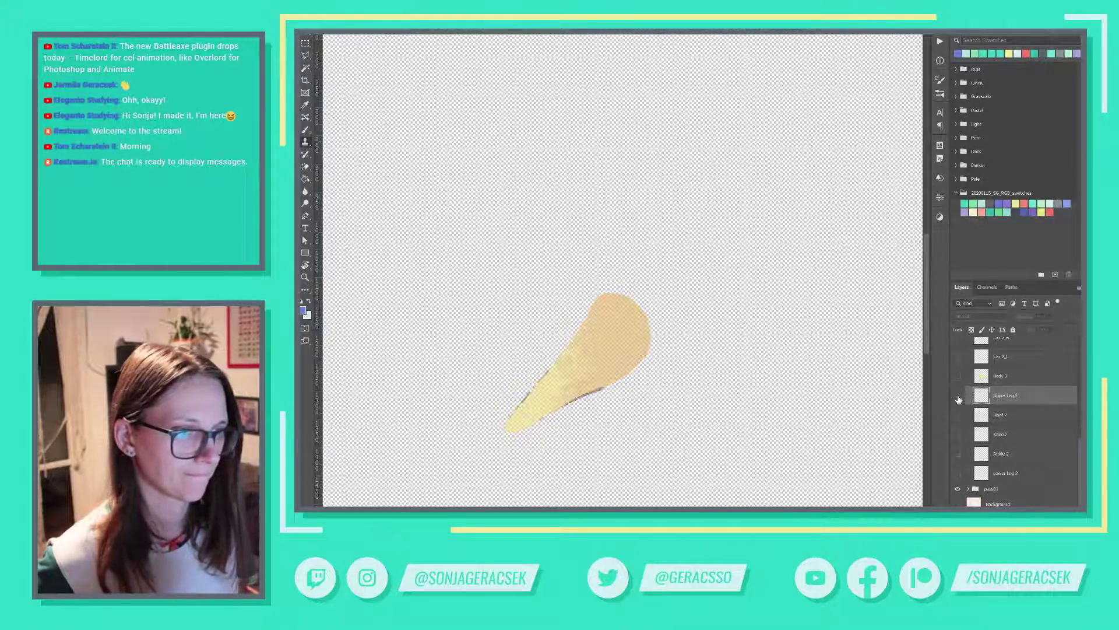
click(958, 398)
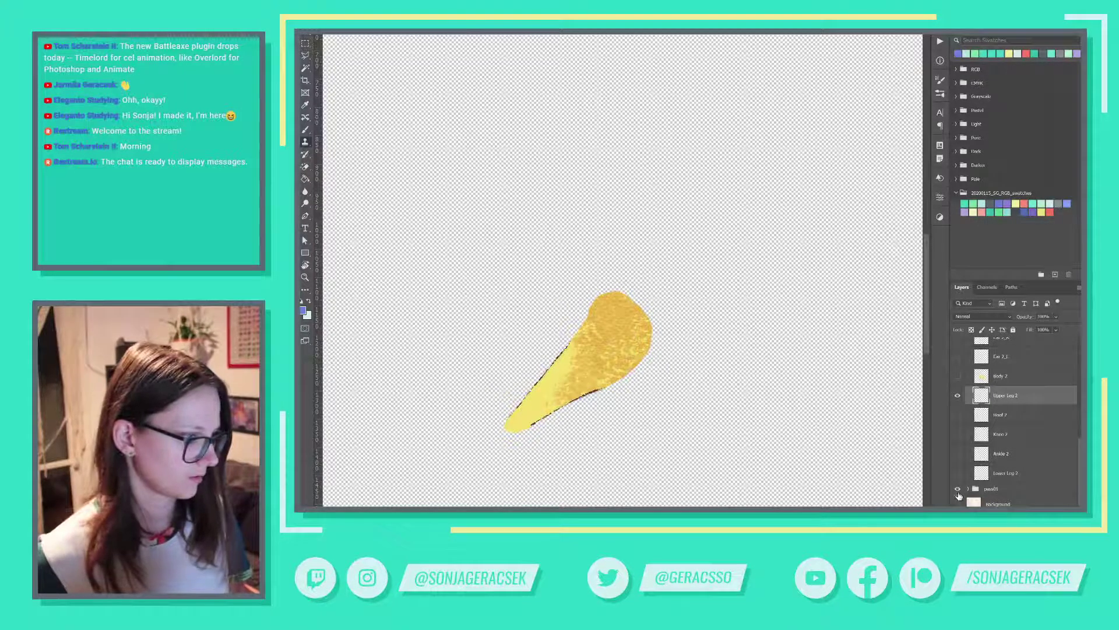
Show the topmost pass group, then hide and collapse the middle pass group that contains Upper Leg 2.
scroll(956, 408, up, 5)
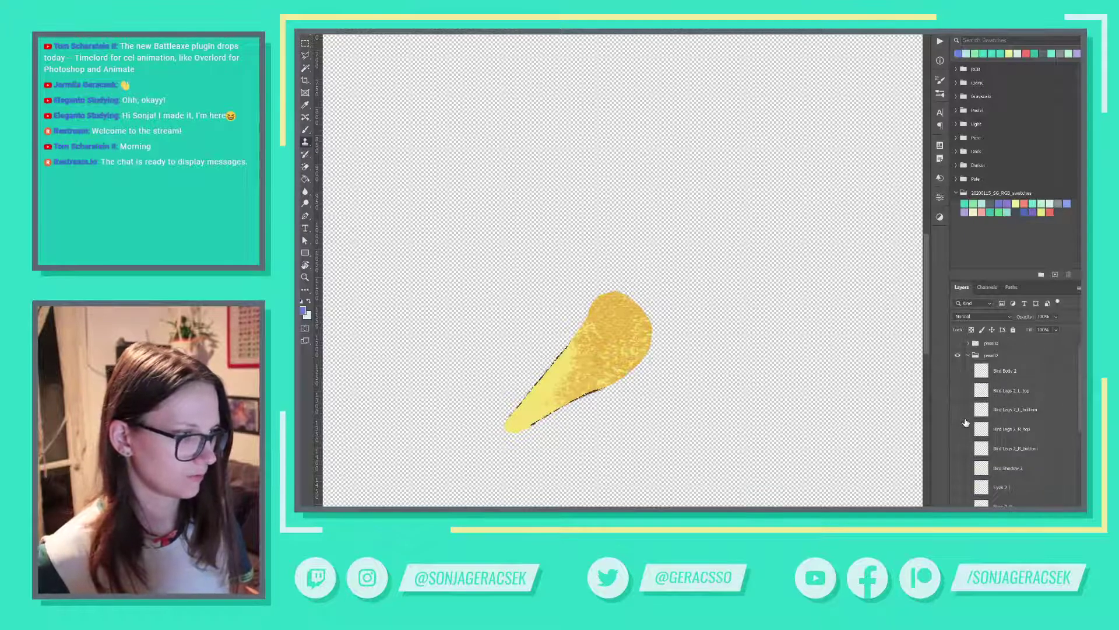
click(958, 344)
click(965, 347)
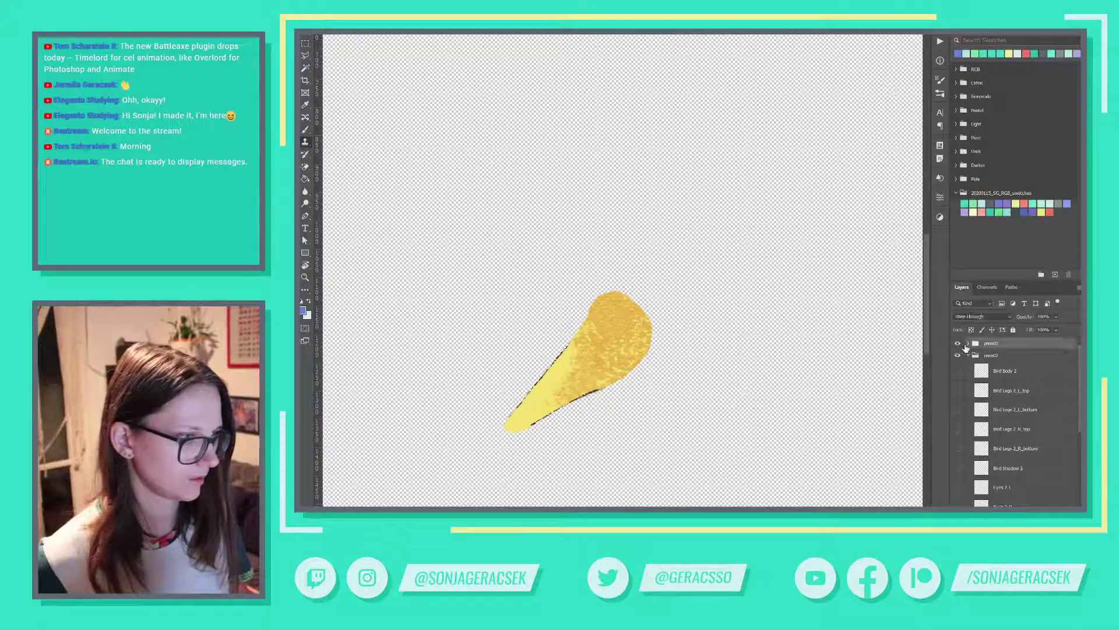
click(957, 356)
click(968, 356)
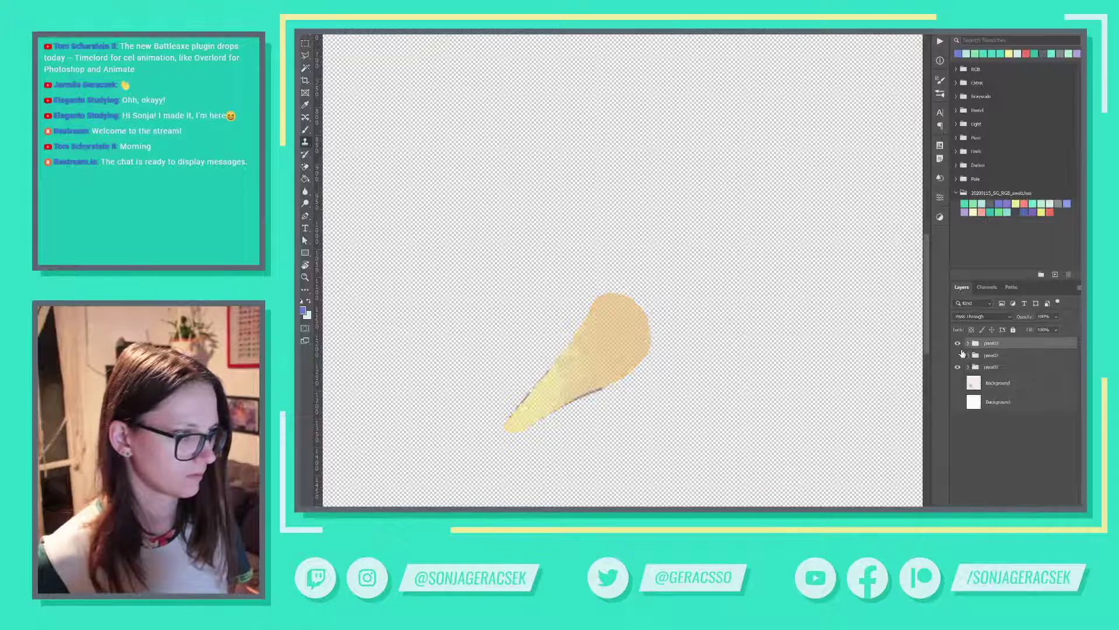
Expand the topmost pass group, then show and select its Upper Leg 3 layer over the faded reference leg.
click(967, 343)
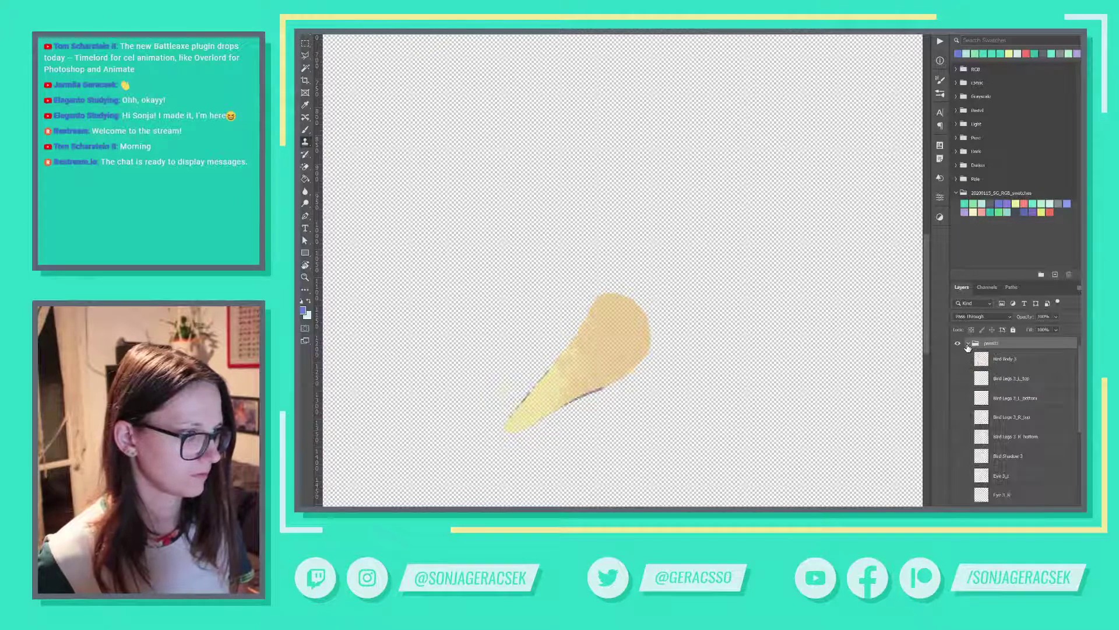
click(967, 343)
click(967, 343)
scroll(1000, 400, down, 3)
scroll(1001, 402, down, 4)
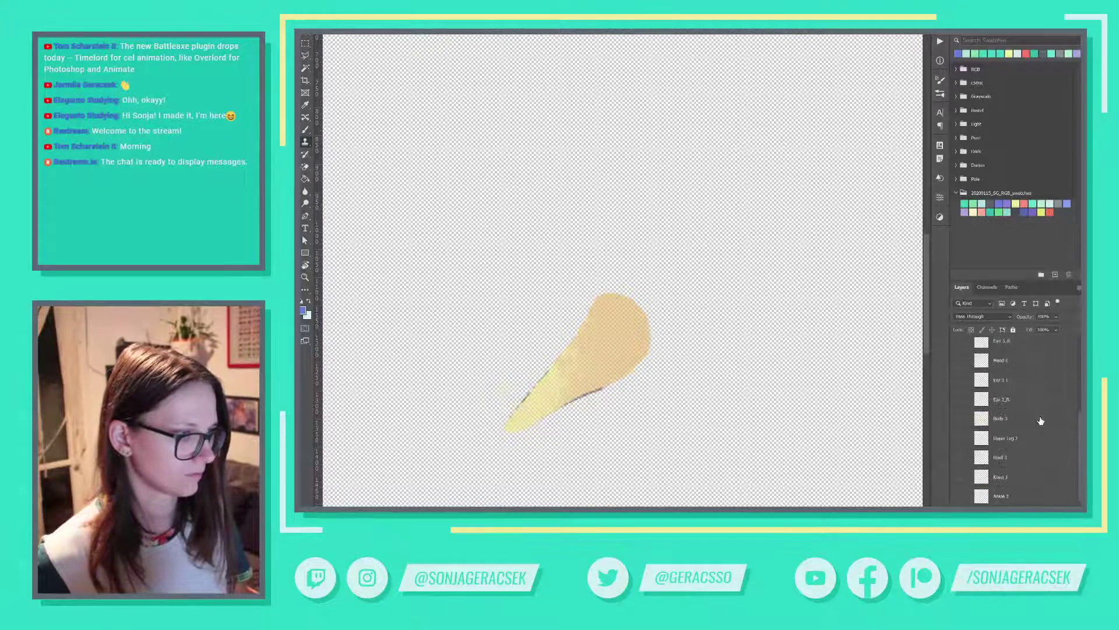
click(957, 414)
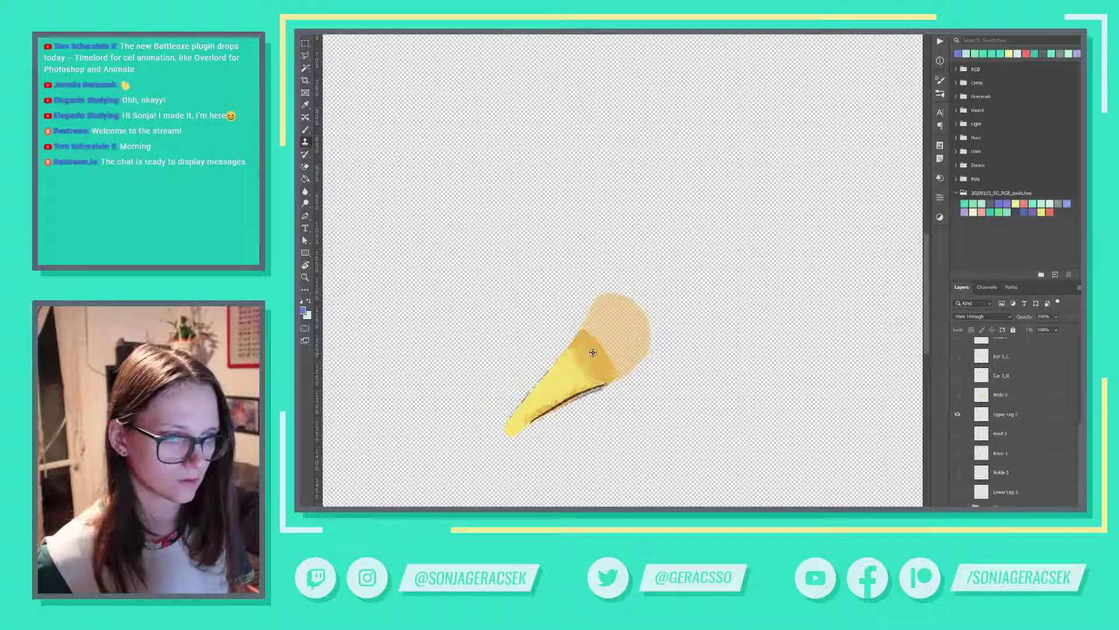
click(1031, 415)
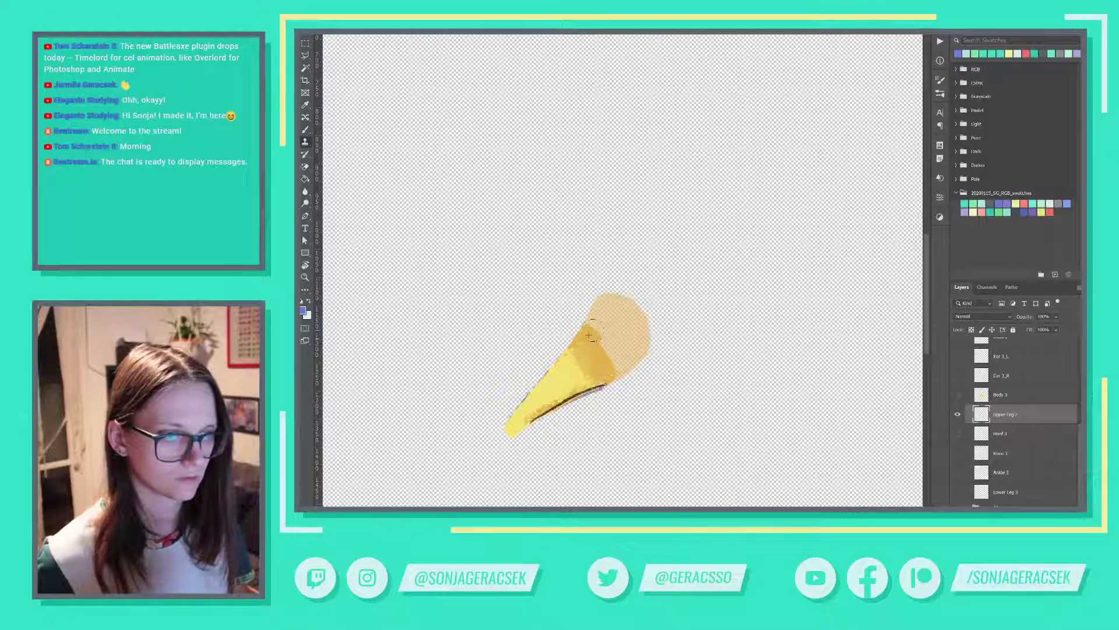
mouse_move(590, 334)
mouse_down()
mouse_move(615, 366)
mouse_move(605, 373)
mouse_move(619, 376)
mouse_move(596, 328)
mouse_up()
alt+click(575, 345)
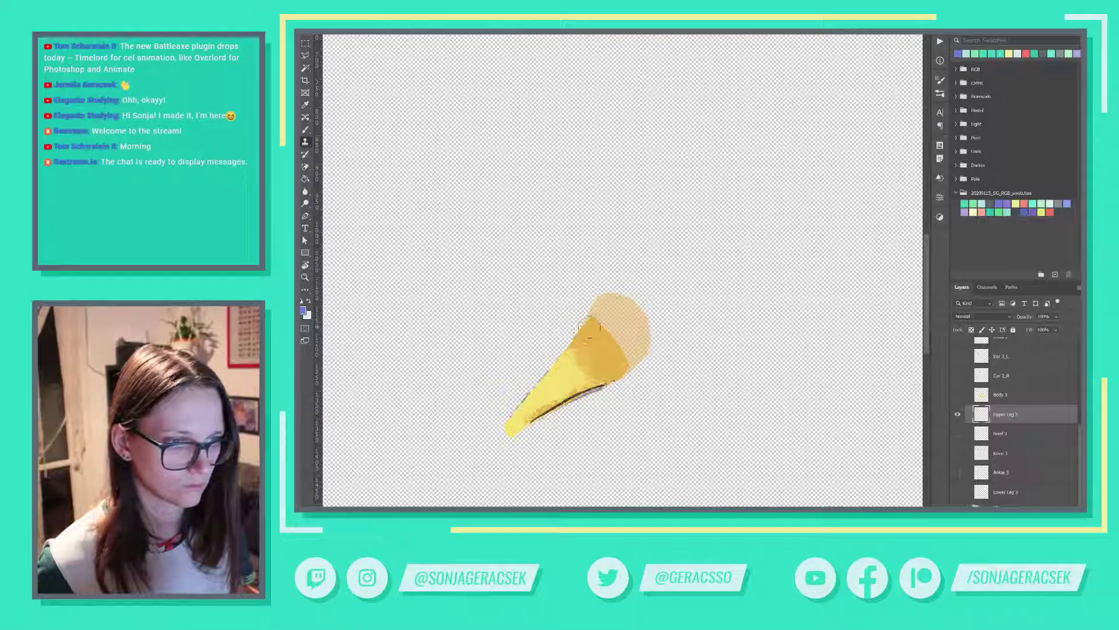
mouse_move(601, 320)
mouse_down()
mouse_move(627, 361)
mouse_move(616, 371)
mouse_up()
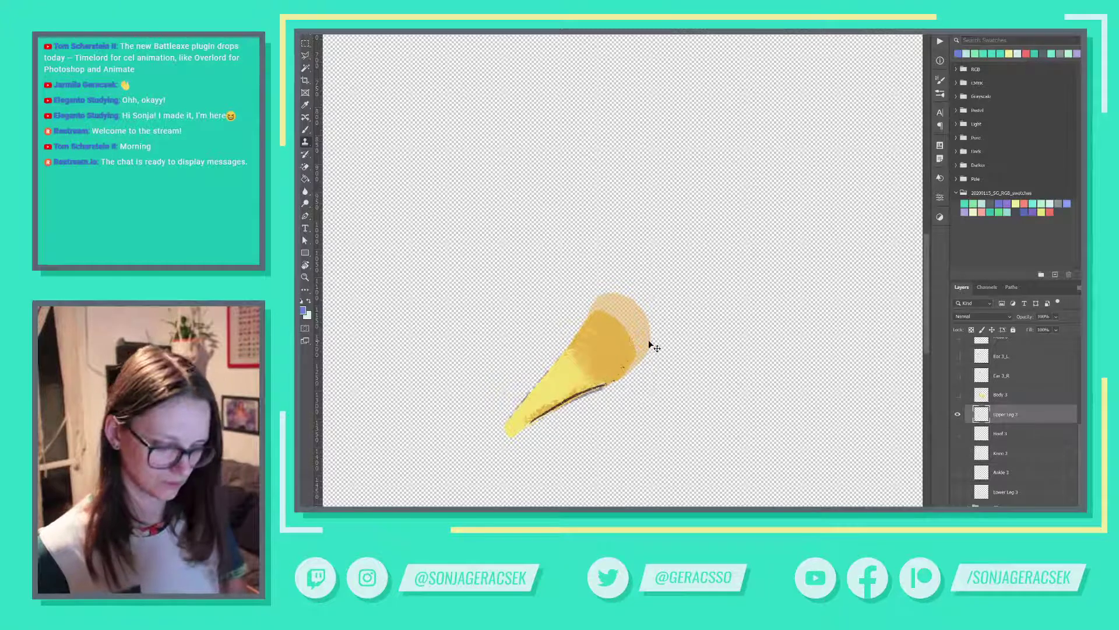
key(ctrl+z)
key(ctrl+z)
key(ctrl+z)
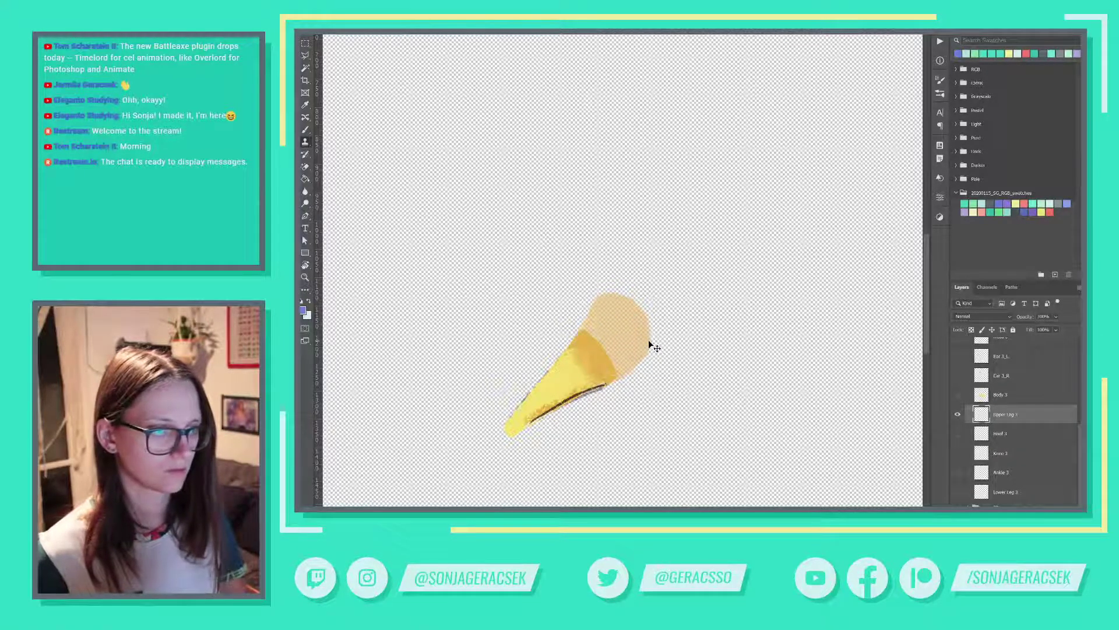
key(ctrl+shift+z)
key(ctrl+z)
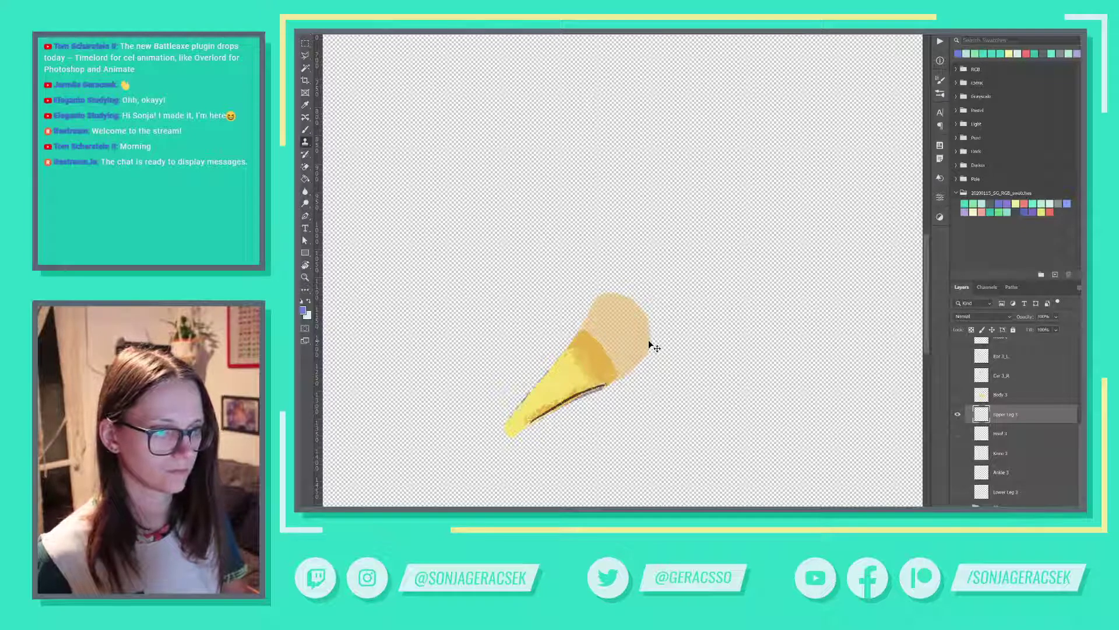
key(ctrl+shift+z)
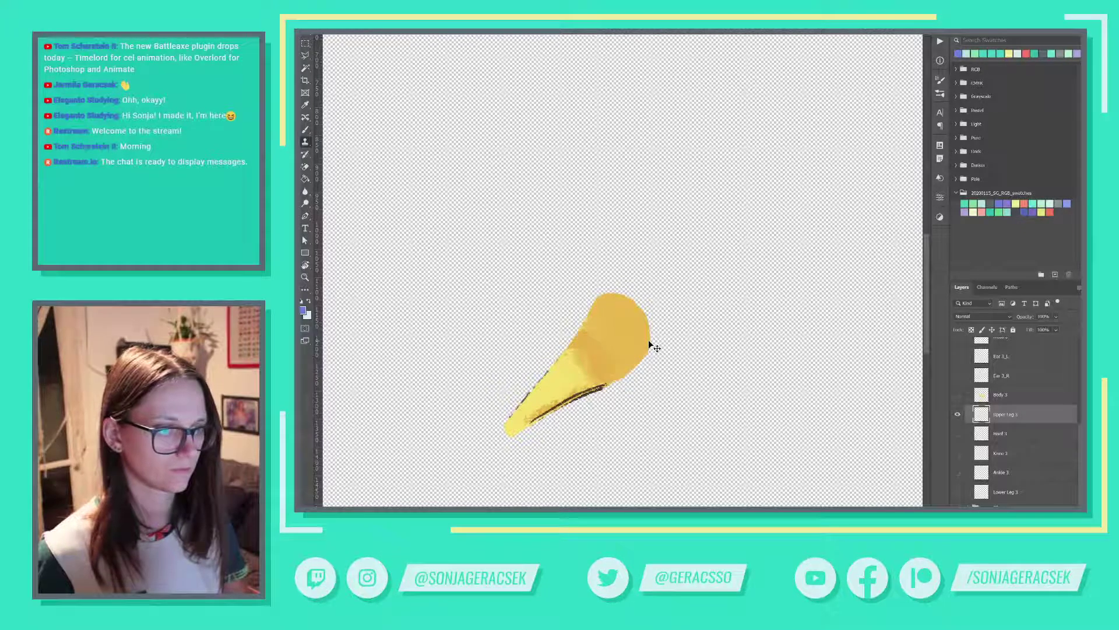
key(ctrl+z)
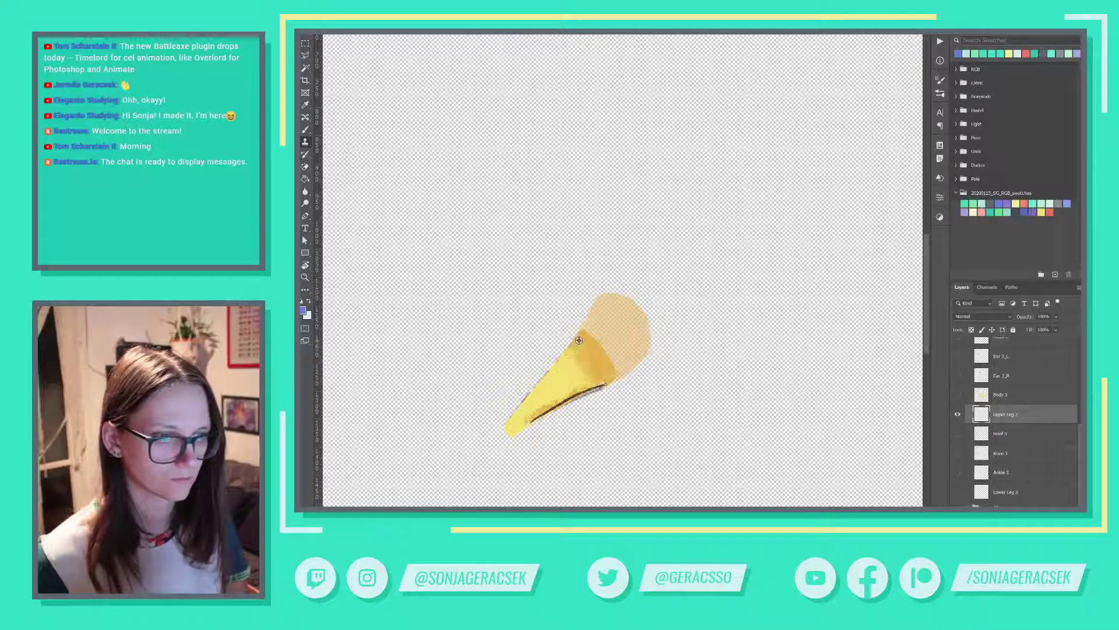
Clone texture from Upper Leg 3's upper edge outward until it fills the faded reference's rounded upper end.
alt+click(579, 340)
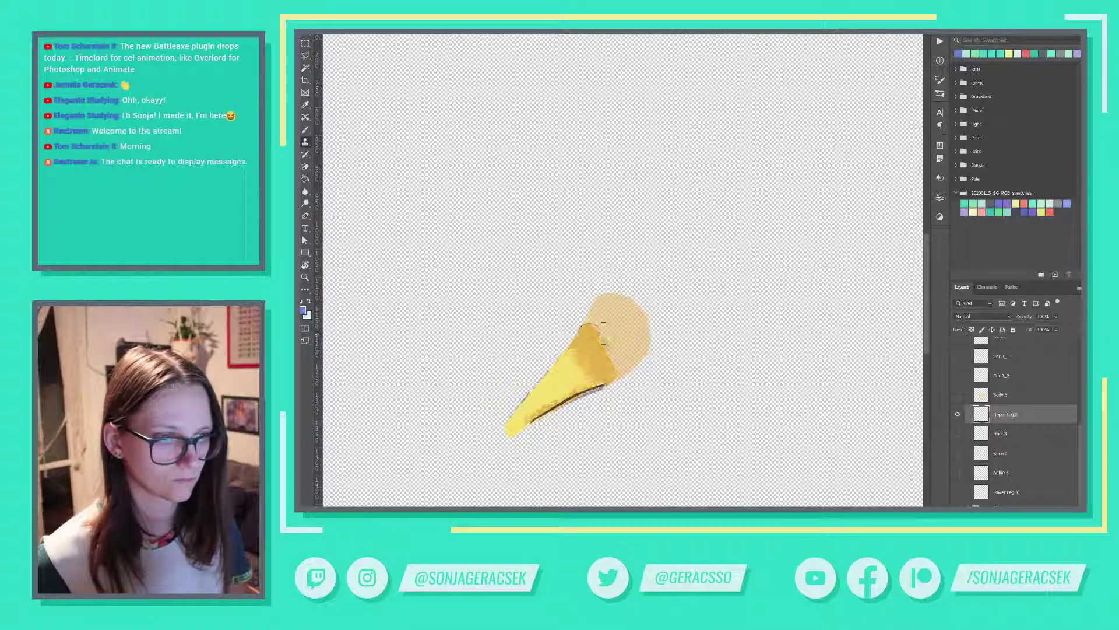
drag(587, 334, 596, 319)
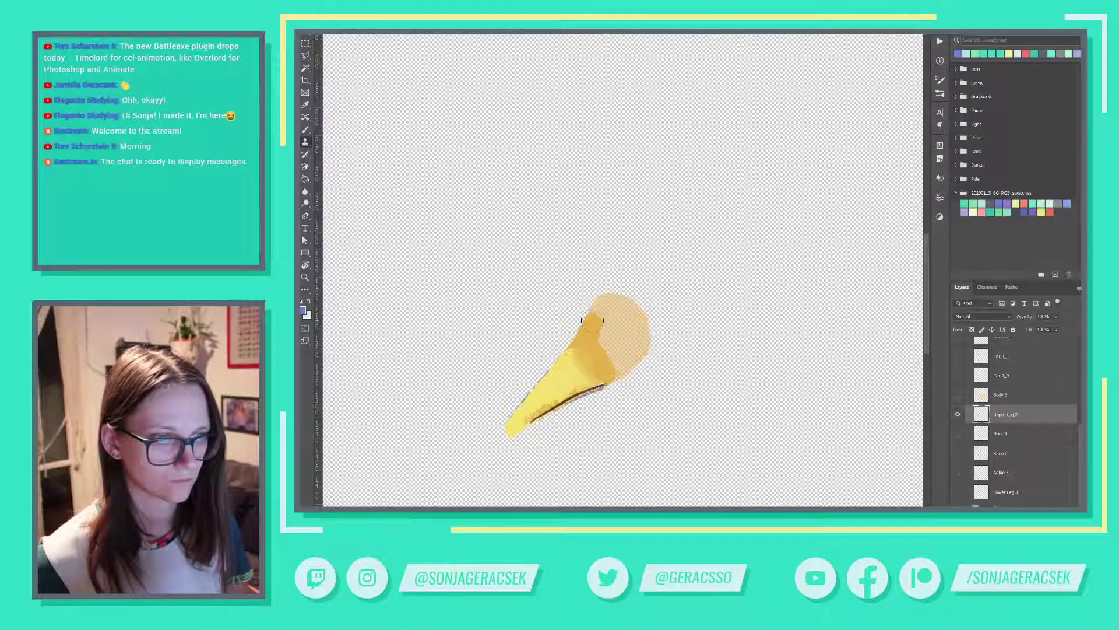
click(604, 330)
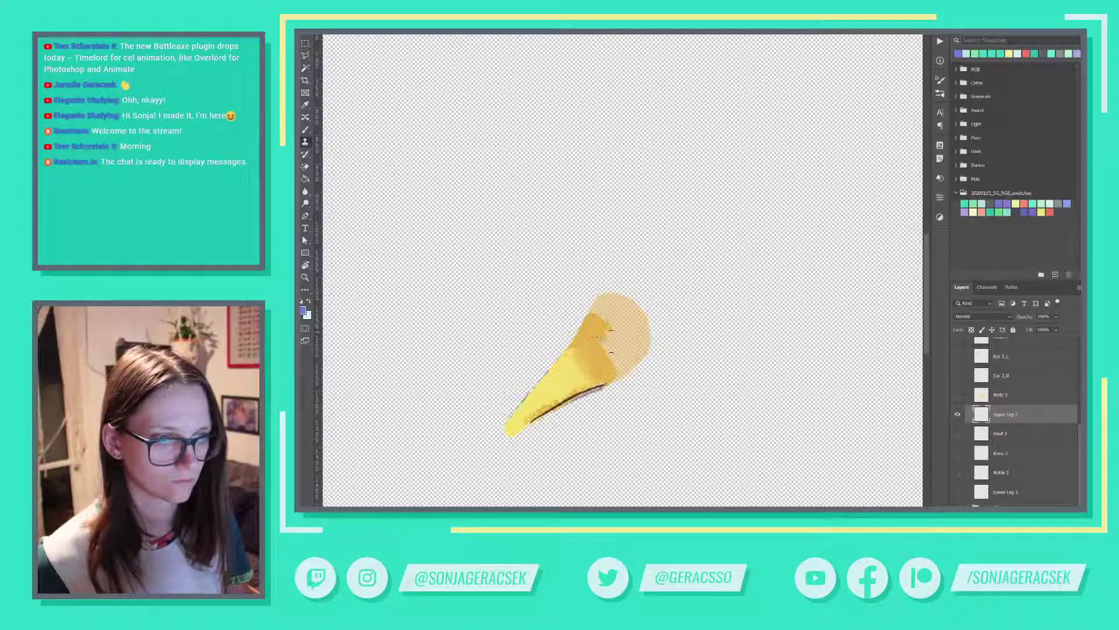
click(601, 345)
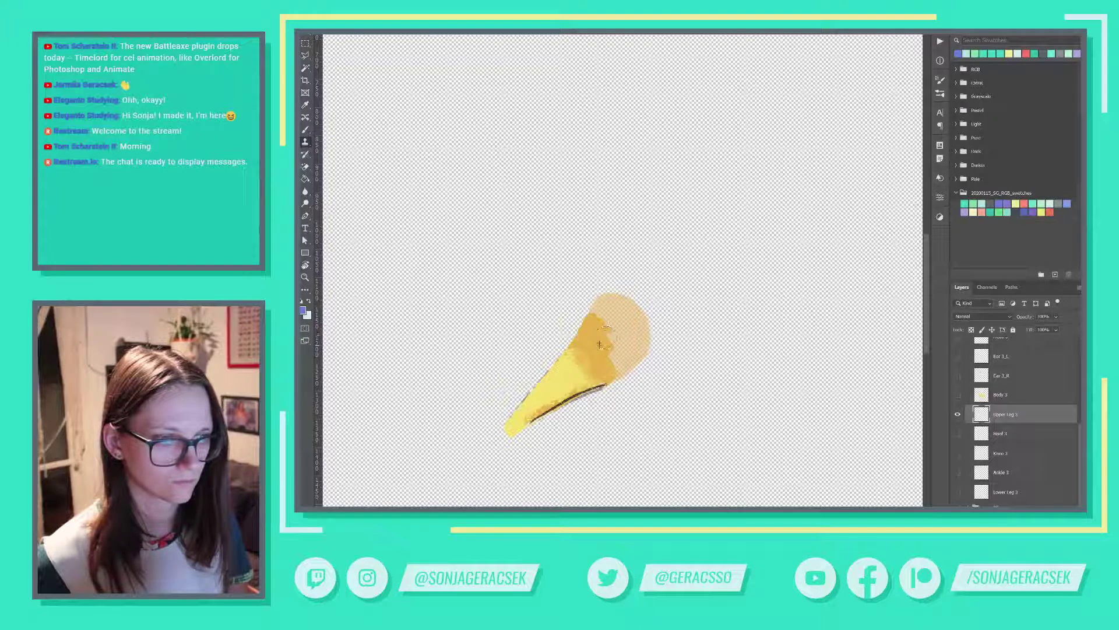
mouse_move(599, 345)
mouse_down()
mouse_move(591, 352)
mouse_move(581, 341)
mouse_up()
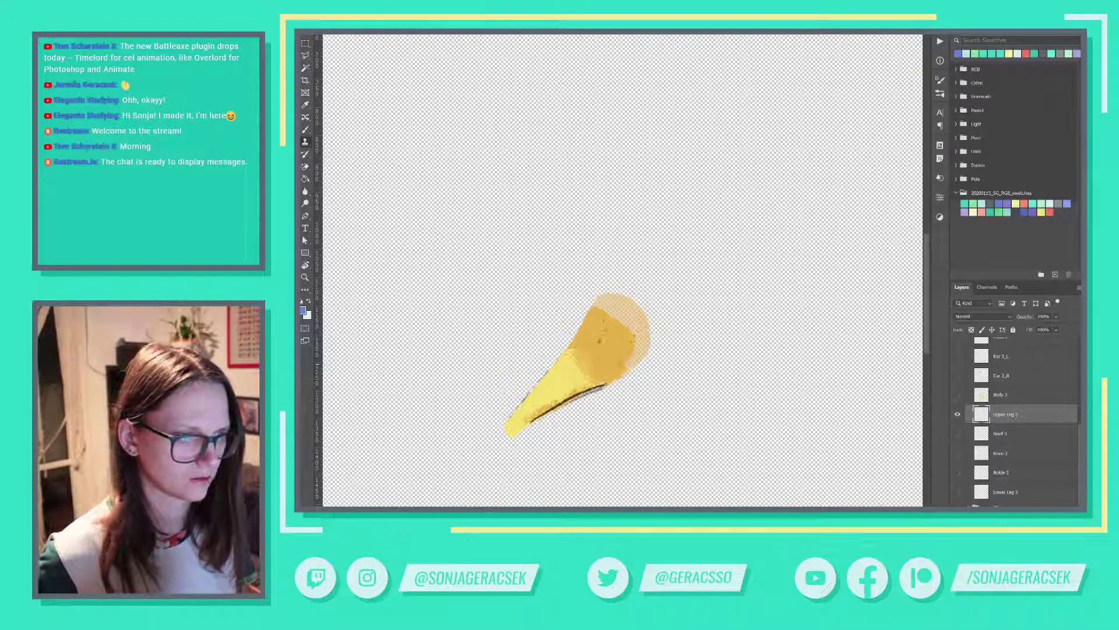
drag(604, 320, 613, 320)
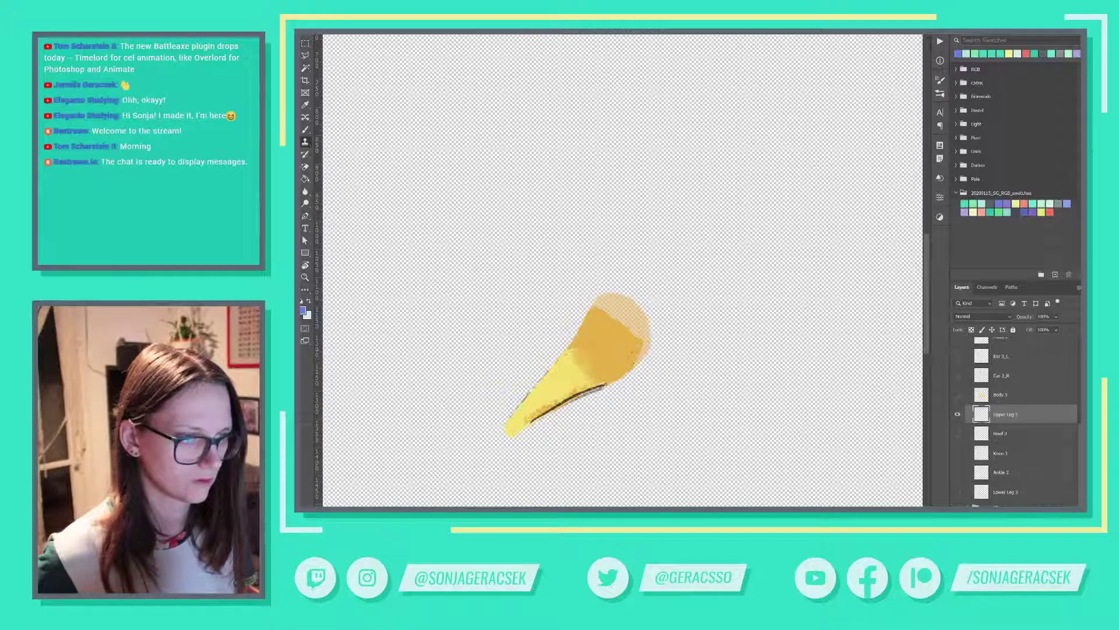
mouse_move(643, 350)
mouse_down()
mouse_move(641, 337)
mouse_move(612, 313)
mouse_up()
alt+click(620, 343)
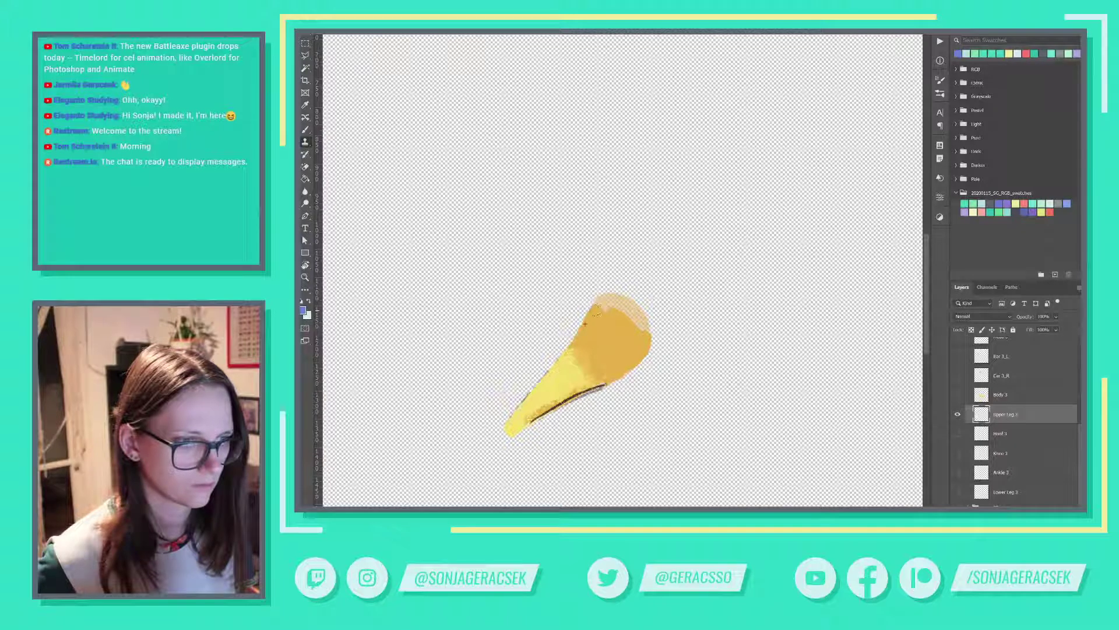
mouse_move(597, 307)
mouse_down()
mouse_move(595, 319)
mouse_move(614, 301)
mouse_up()
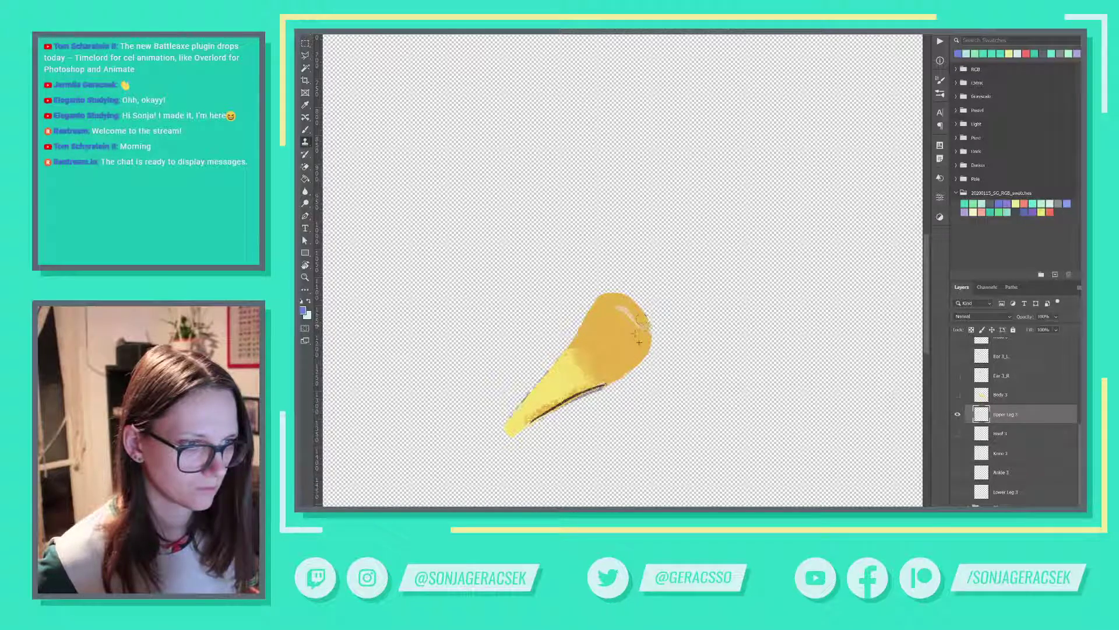
drag(643, 320, 627, 313)
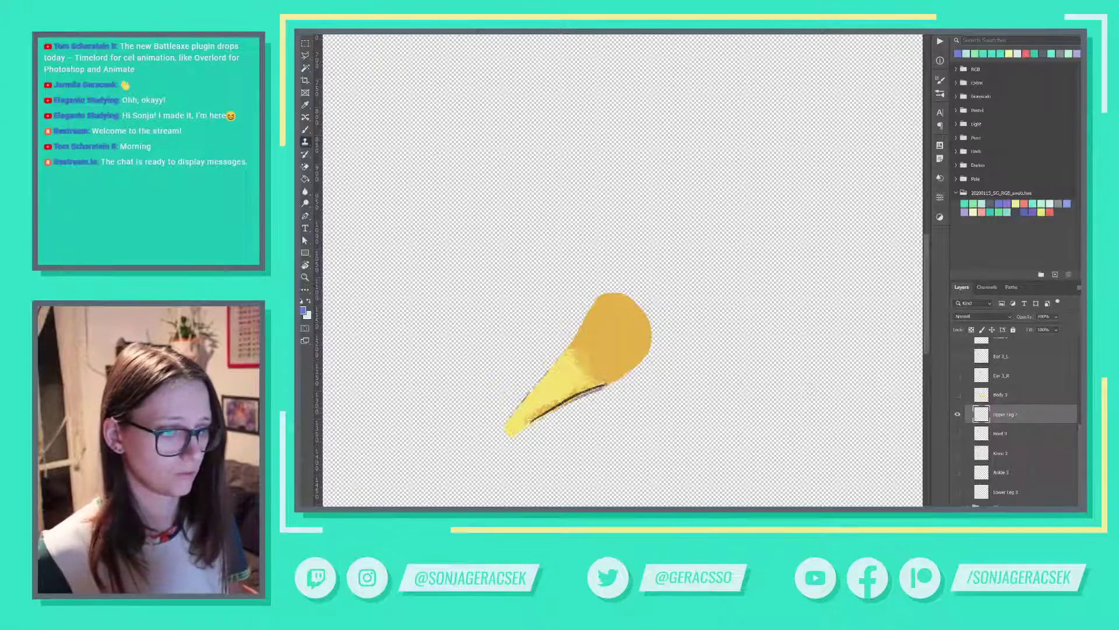
Switch to After Effects, check the 010a_upperLeg composition and return to the 010_deerBird composition.
key(alt+Tab)
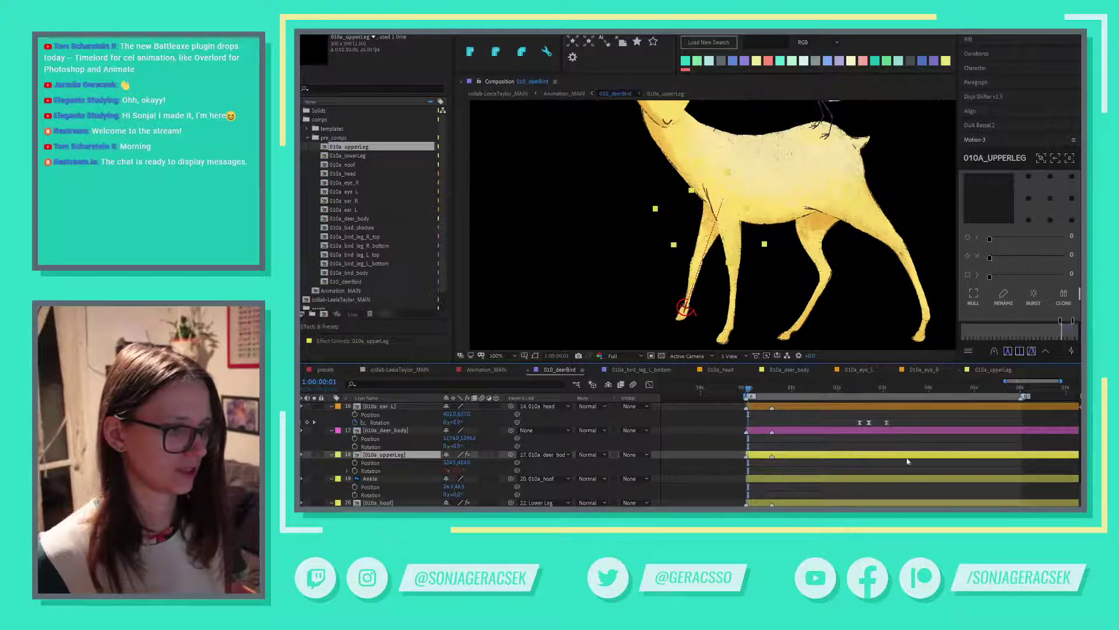
click(1000, 374)
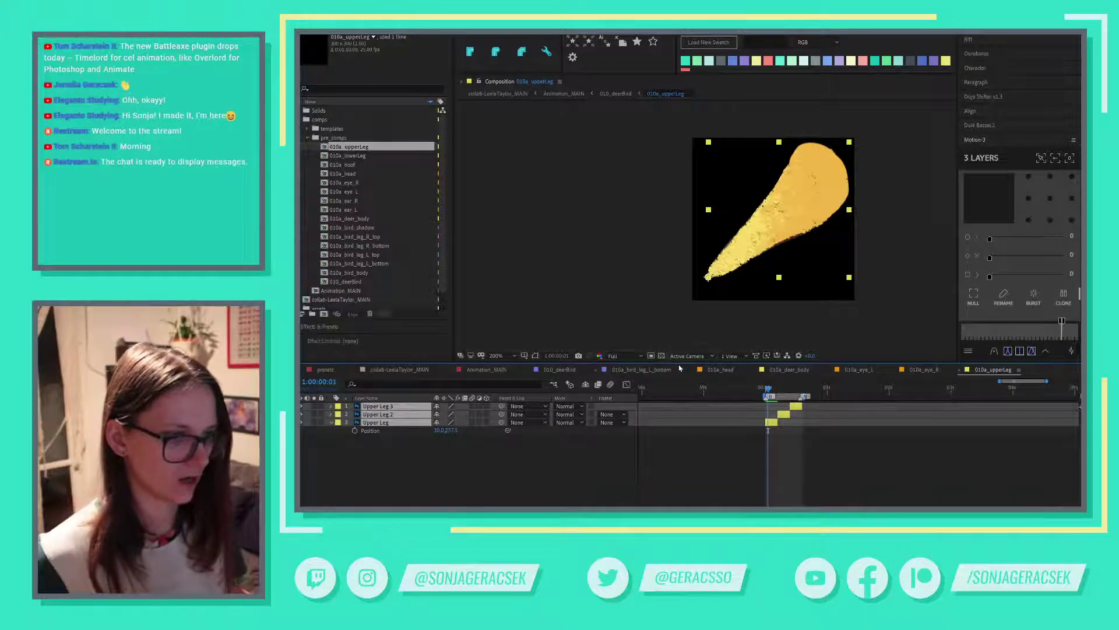
click(560, 370)
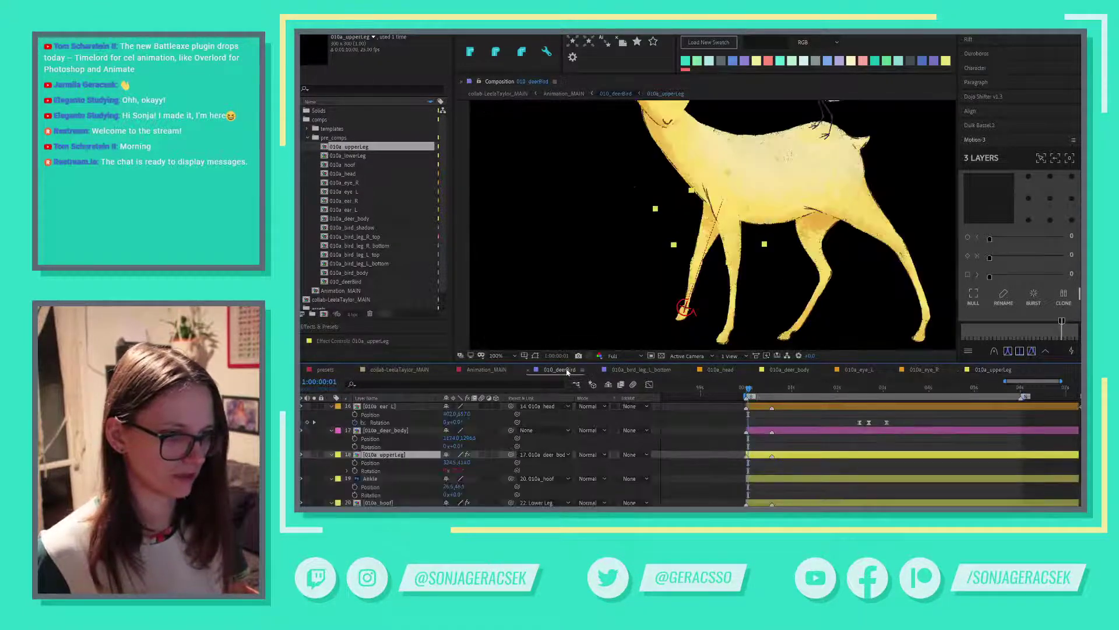
Select the Position property of the C | 010a_hoof controller and set the current time to 1:00:00:00.
scroll(820, 433, up, 8)
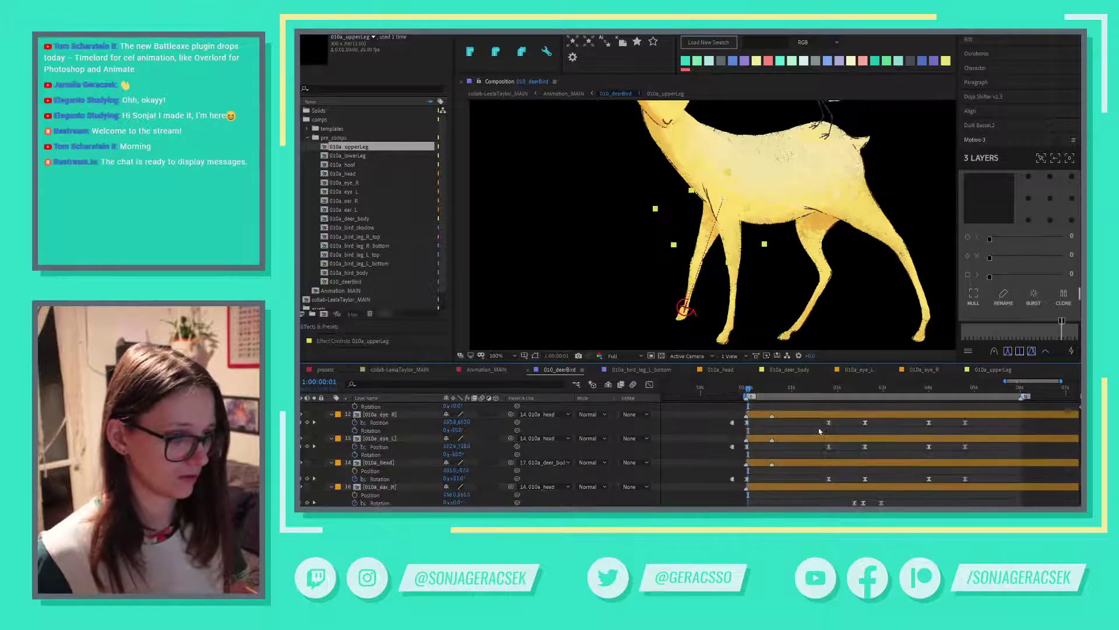
scroll(820, 432, up, 5)
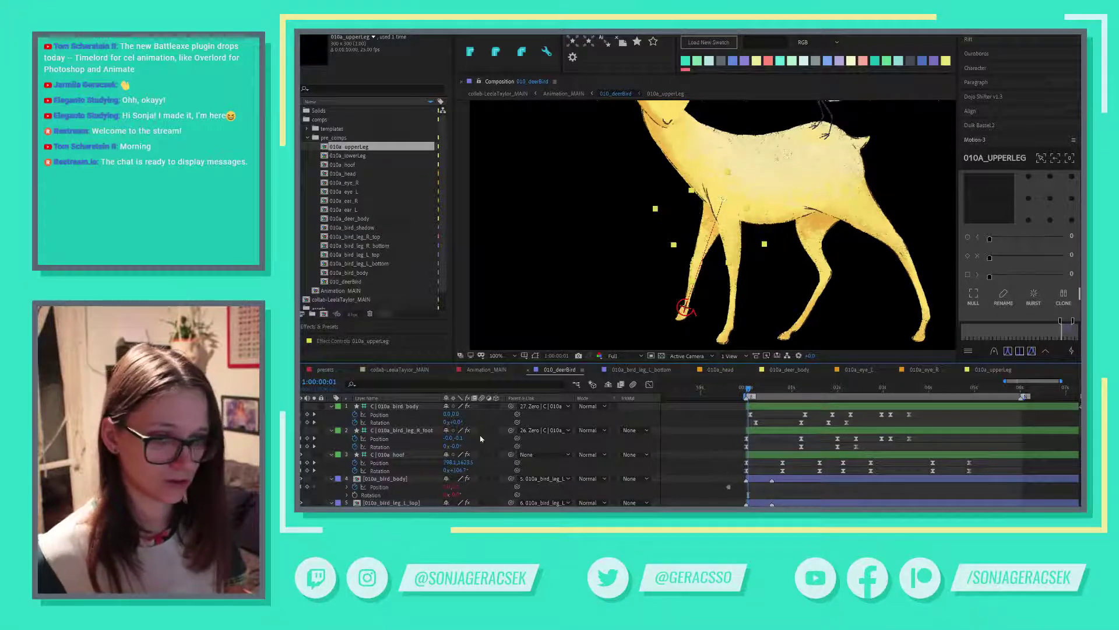
click(400, 455)
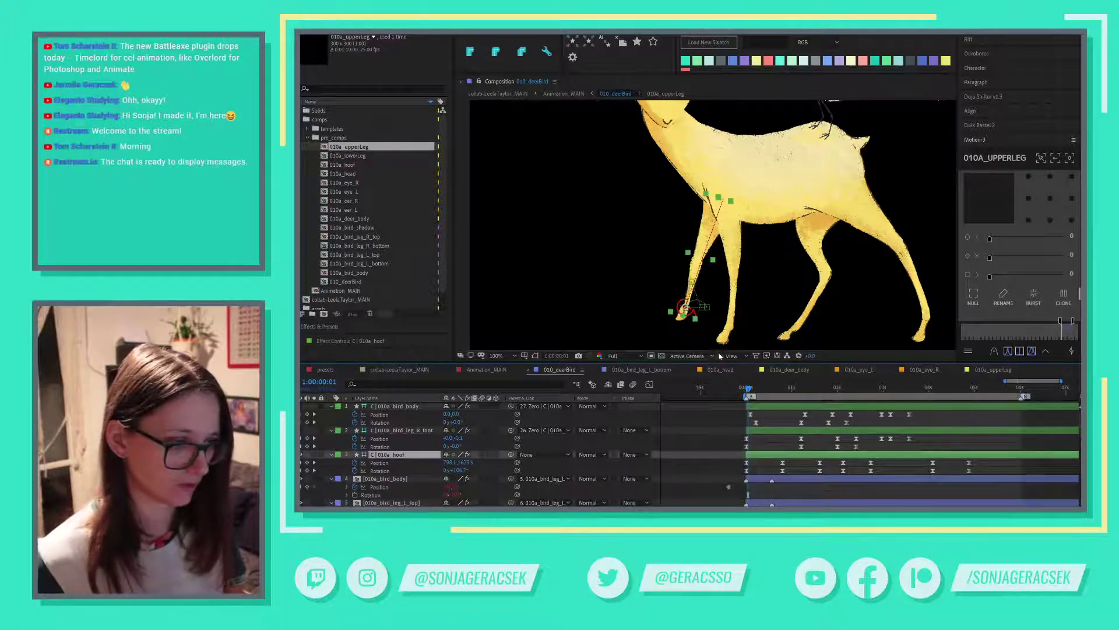
click(747, 389)
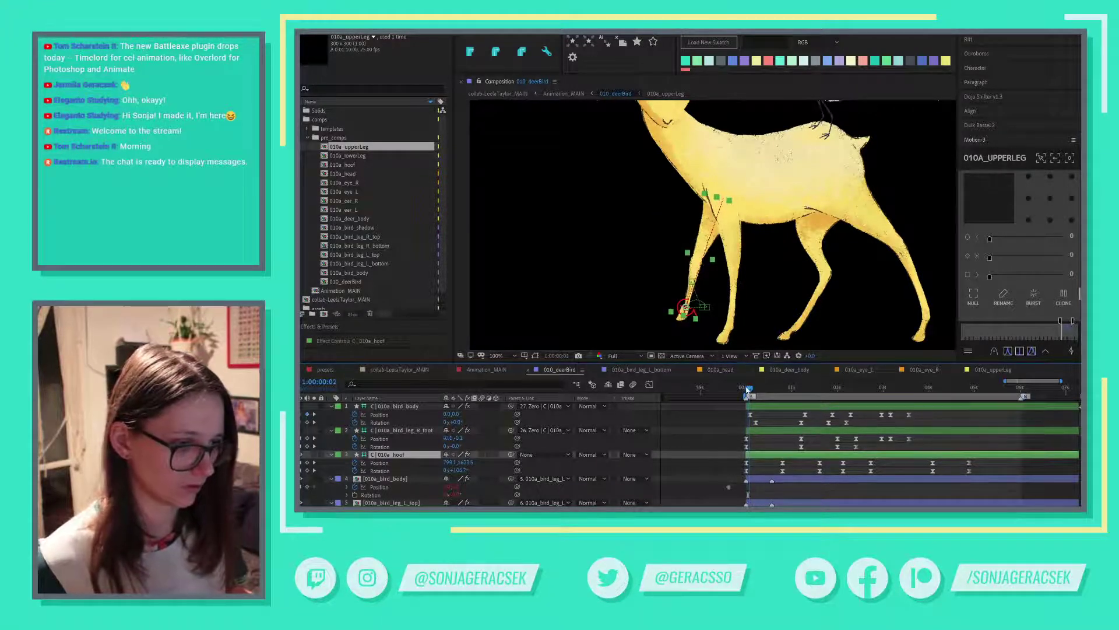
click(378, 463)
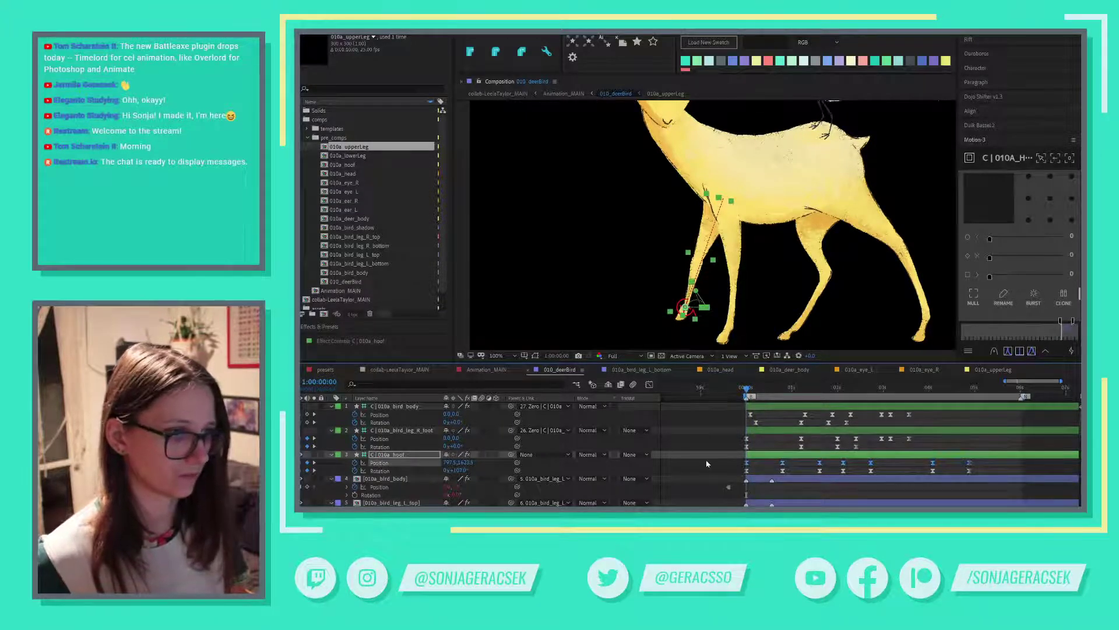
Find the 010a_upperLeg layer in the 010_deerBird timeline and add it to the selection with the C | 010a_hoof controller.
scroll(707, 464, down, 10)
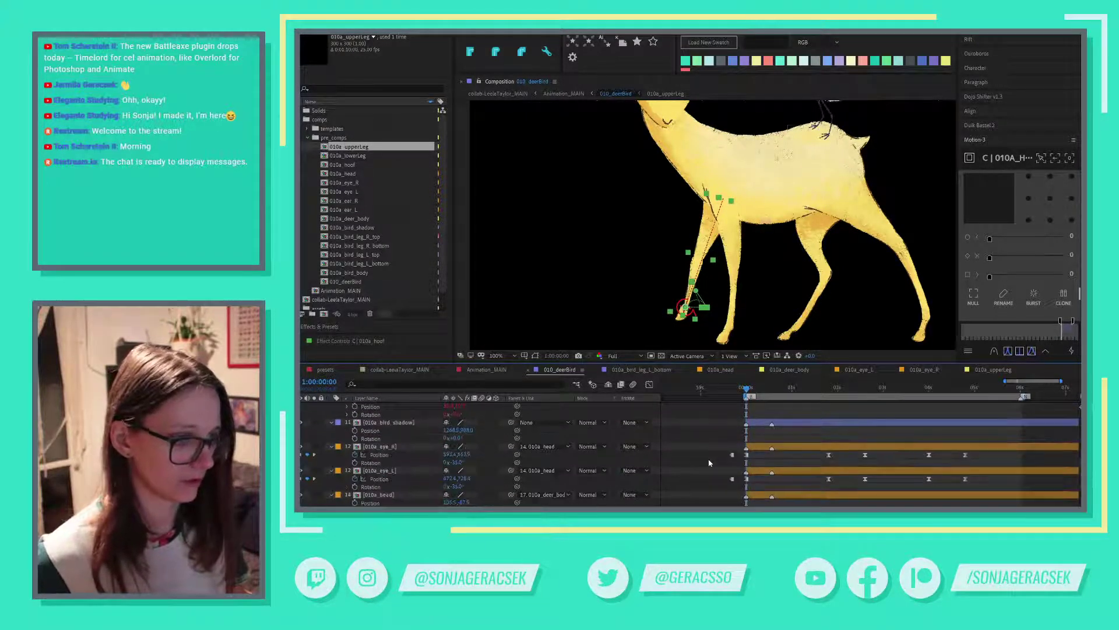
scroll(710, 463, down, 7)
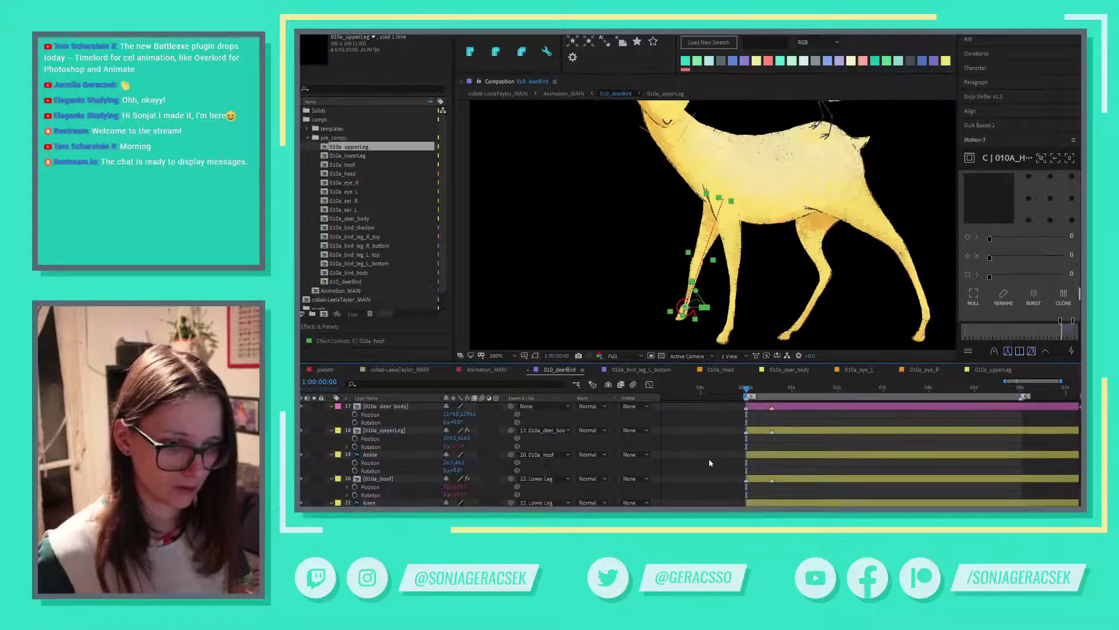
scroll(710, 463, down, 8)
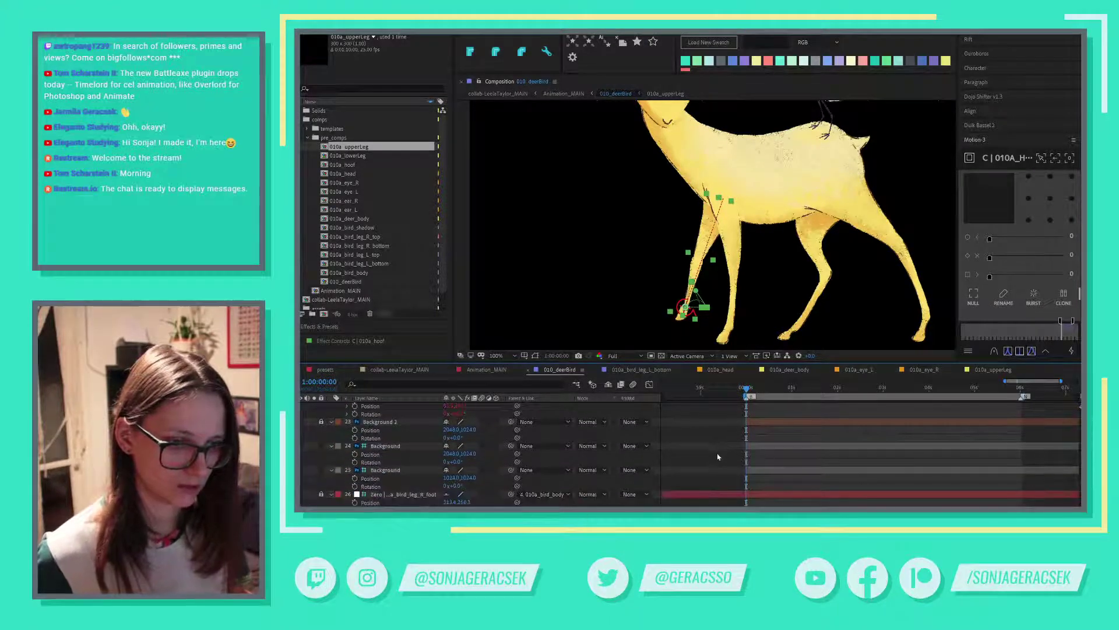
scroll(670, 455, up, 8)
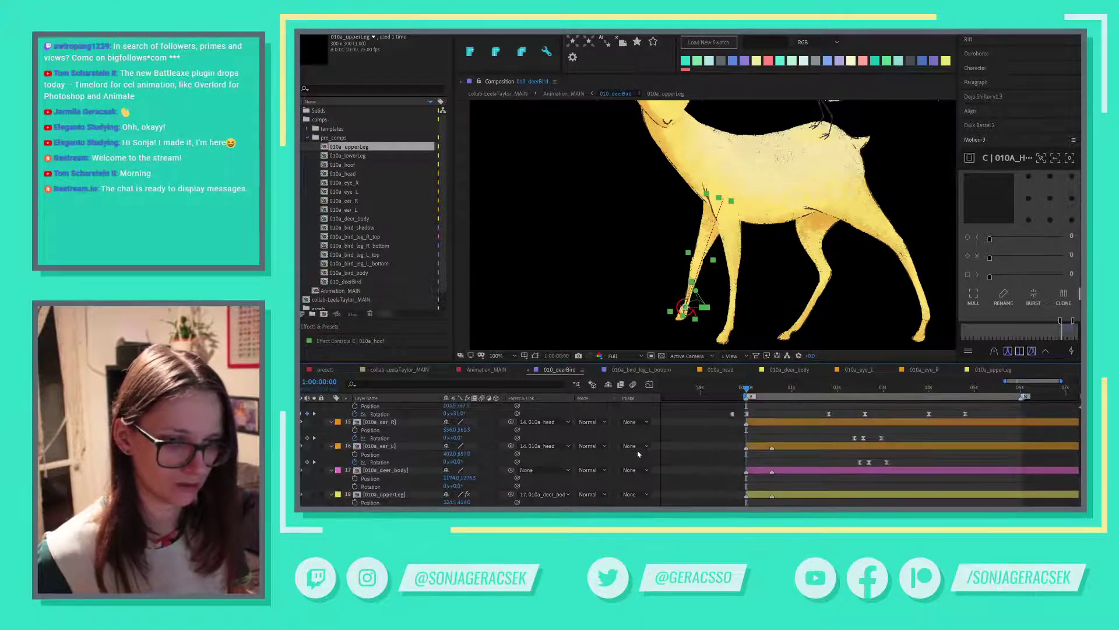
scroll(388, 465, down, 3)
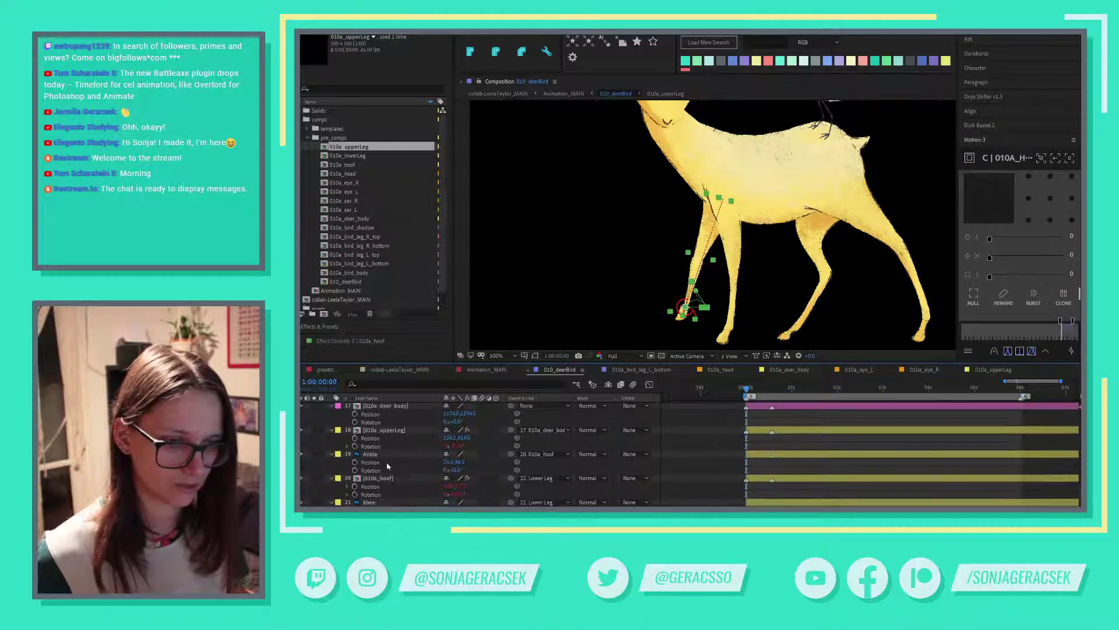
scroll(389, 465, up, 1)
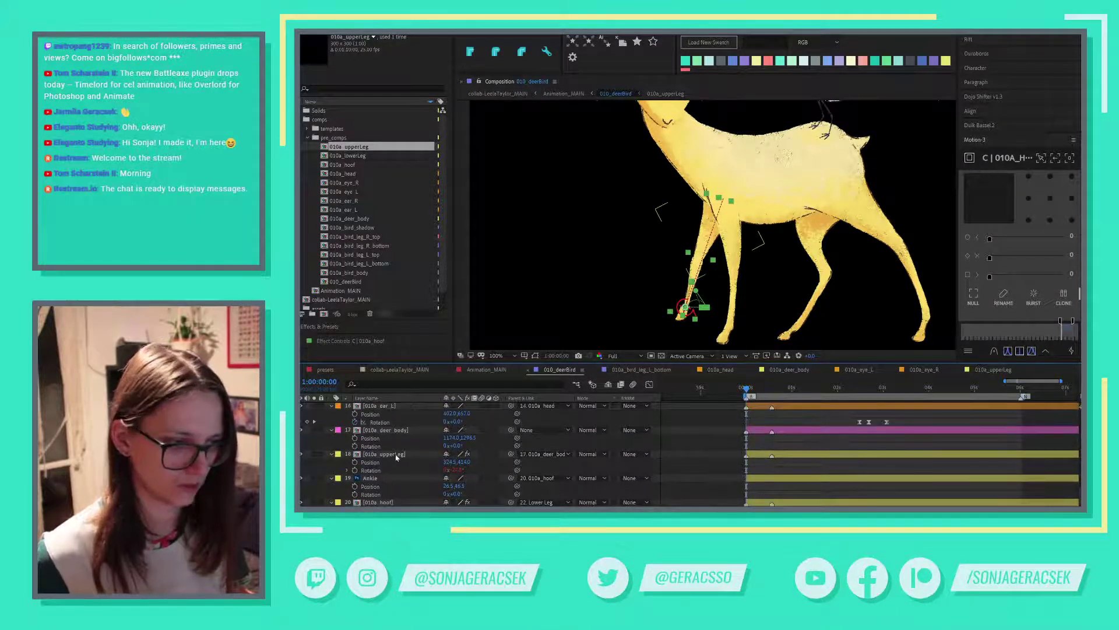
ctrl+click(396, 456)
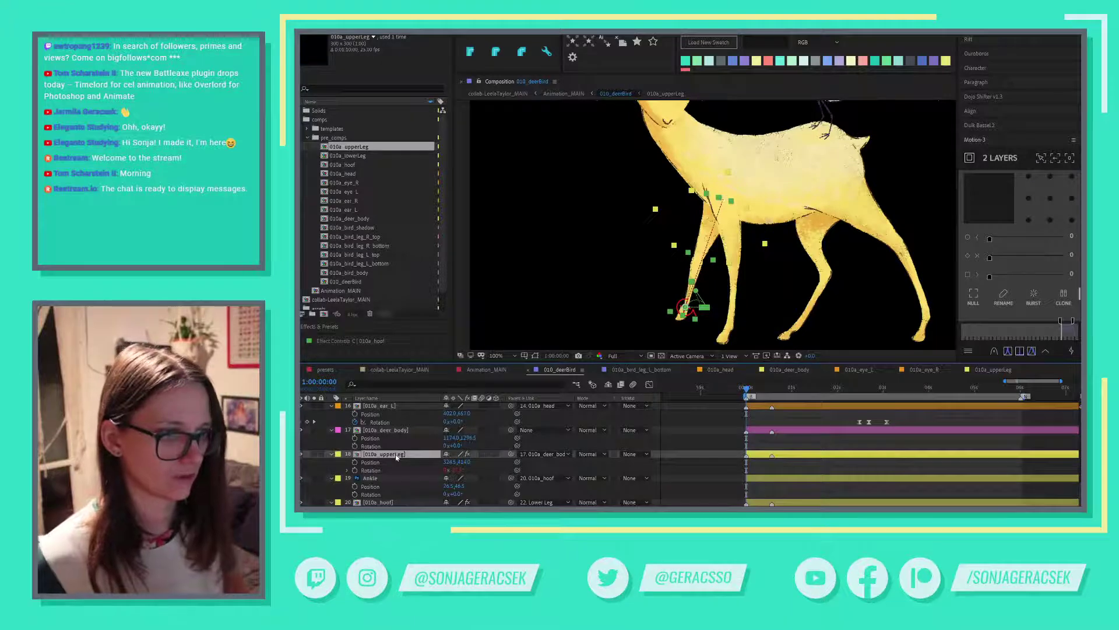
key(ctrl+z)
key(ctrl+z)
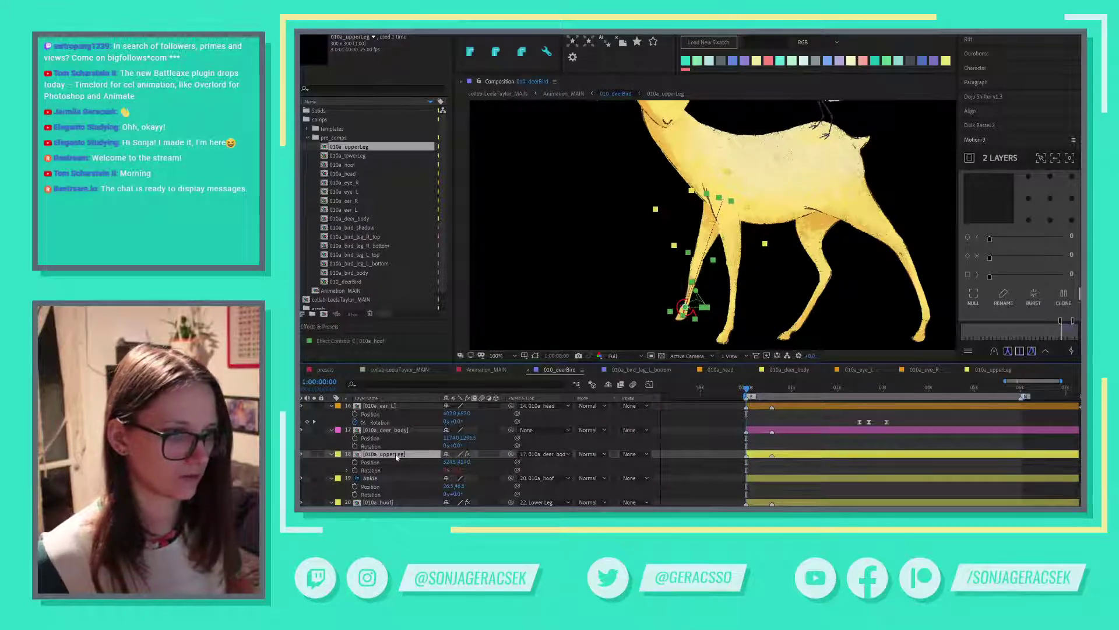
scroll(724, 496, up, 15)
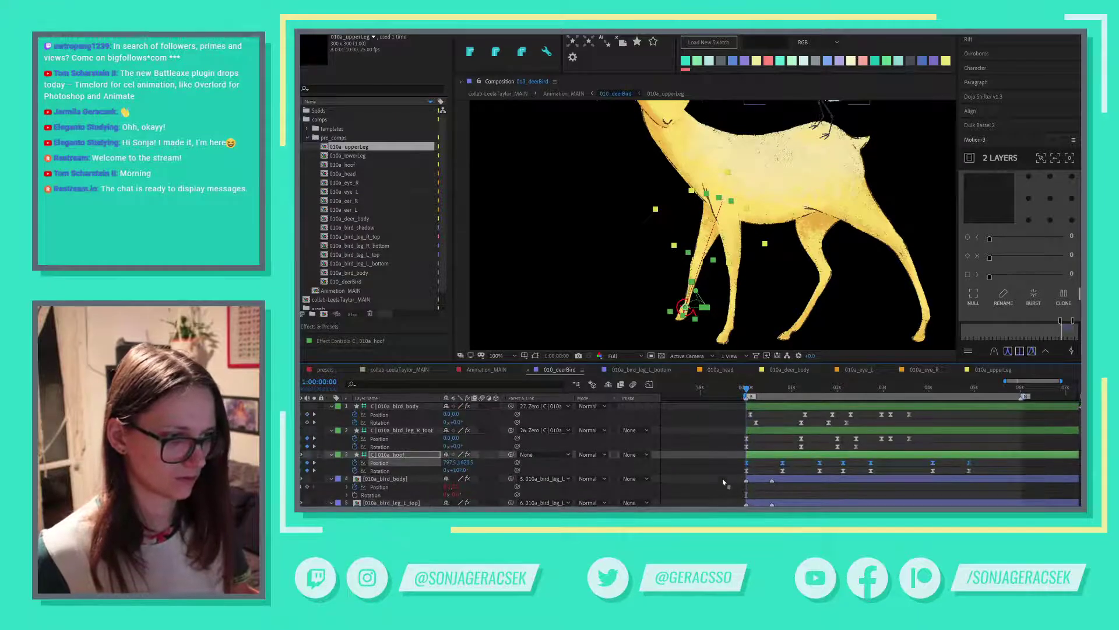
Move the selected upper leg and hoof controller down together, lowering the deer's front leg beneath the body.
click(705, 228)
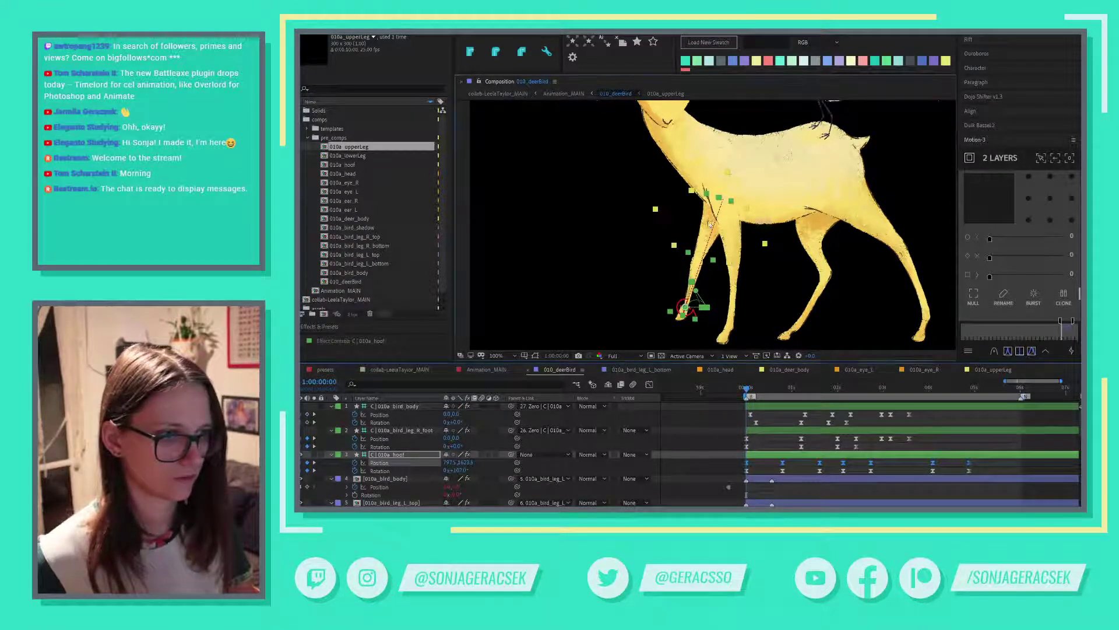
key(Down)
key(shift+Down)
drag(706, 228, 698, 236)
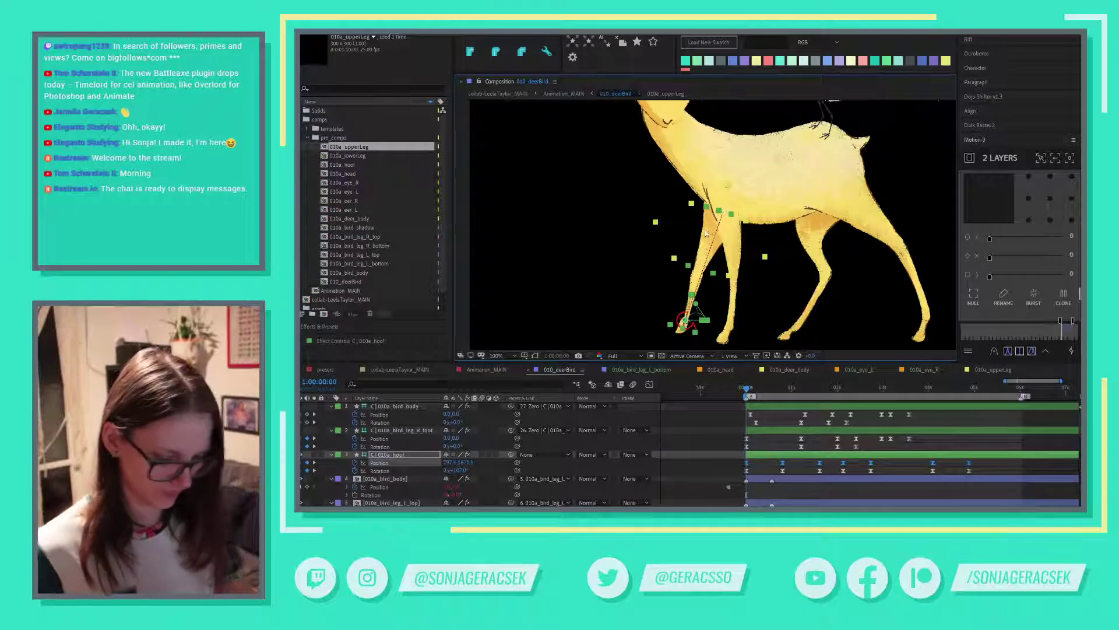
Show the rulers and shift the upper leg and hoof controller further down and right so the hoof approaches the ground guide.
key(ctrl+r)
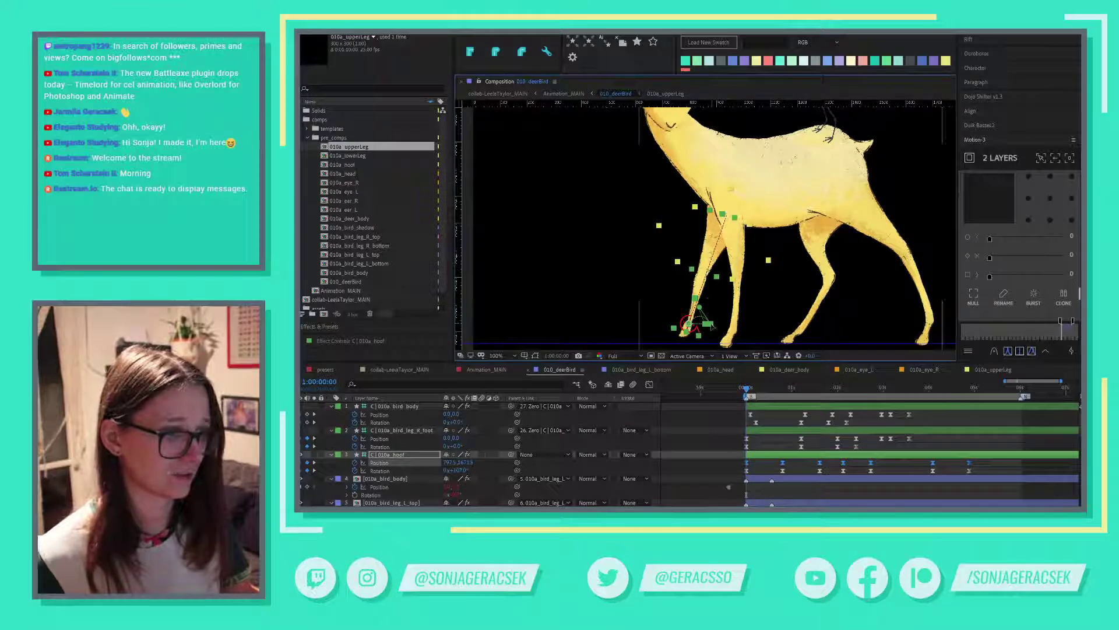
drag(712, 325, 723, 331)
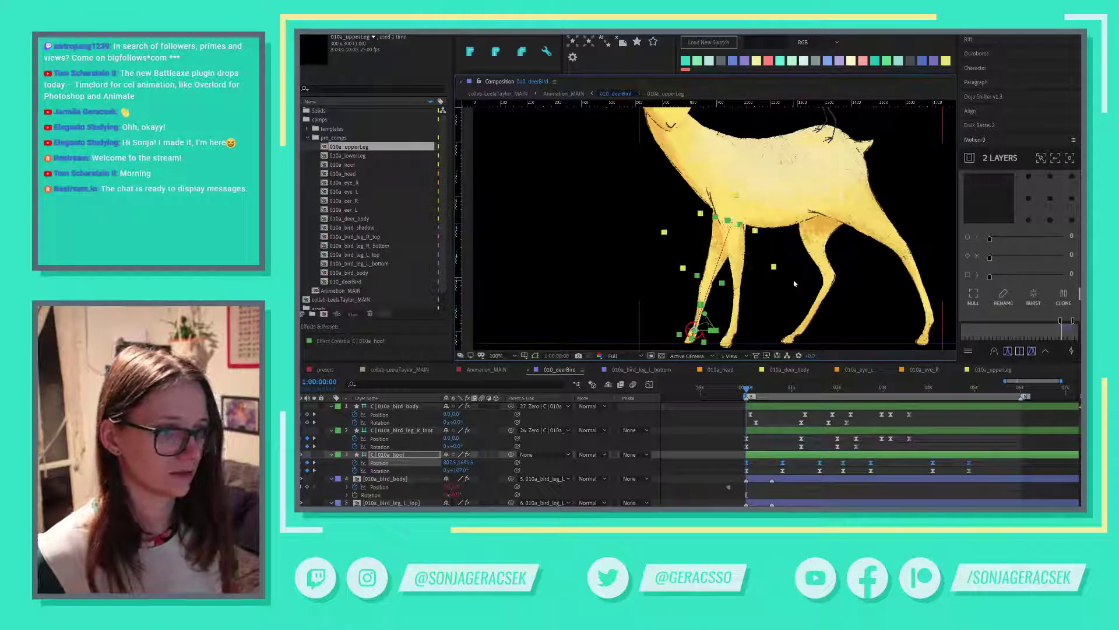
key(shift+Right)
key(shift+Up)
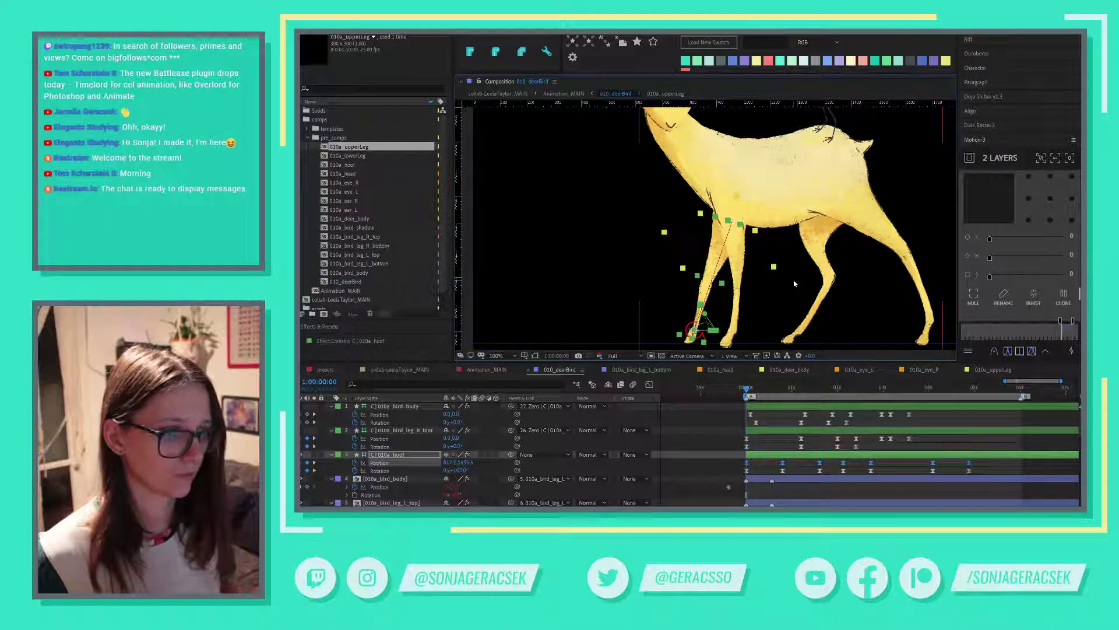
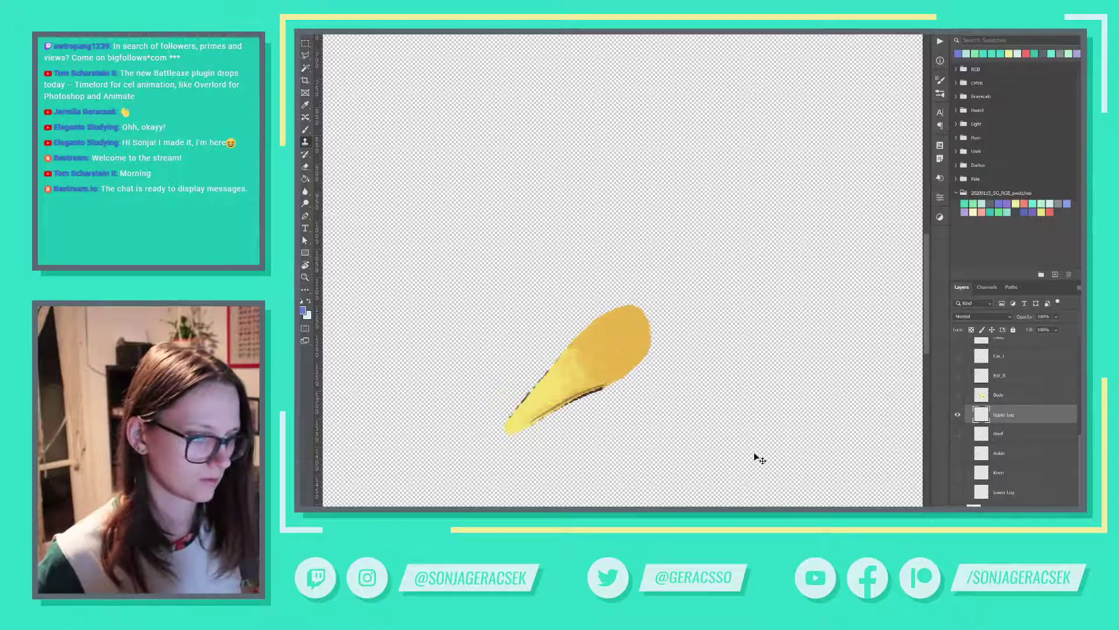
Select the topmost pass group in Photoshop, then switch to After Effects and inspect the deer's repositioned front leg up close.
mouse_move(708, 506)
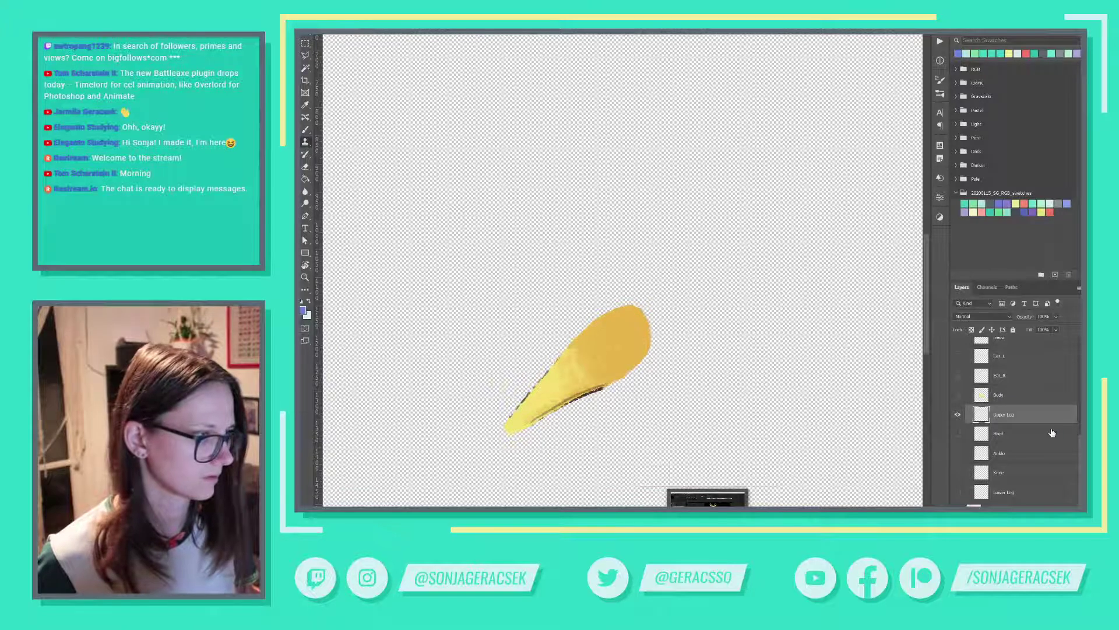
scroll(1052, 431, up, 5)
click(991, 344)
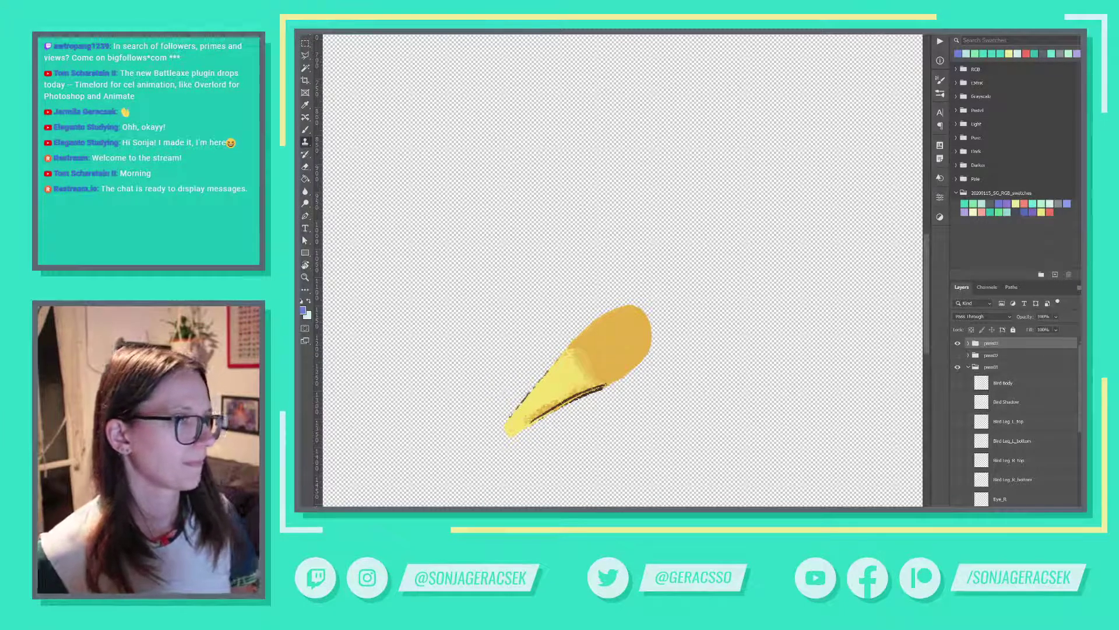
key(alt+Tab)
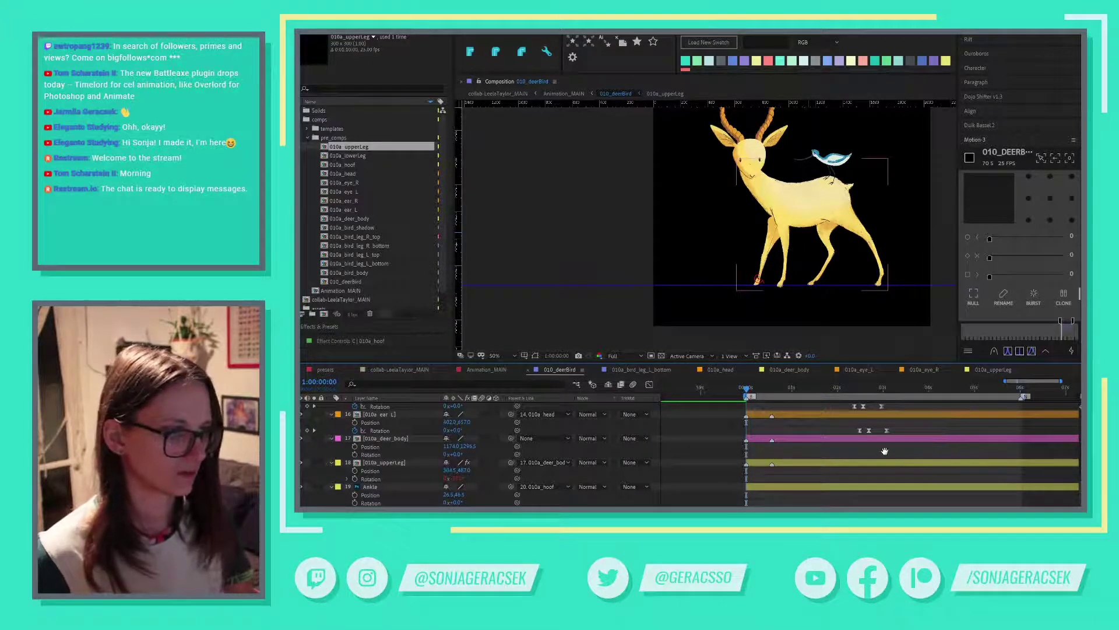
scroll(771, 253, up, 2)
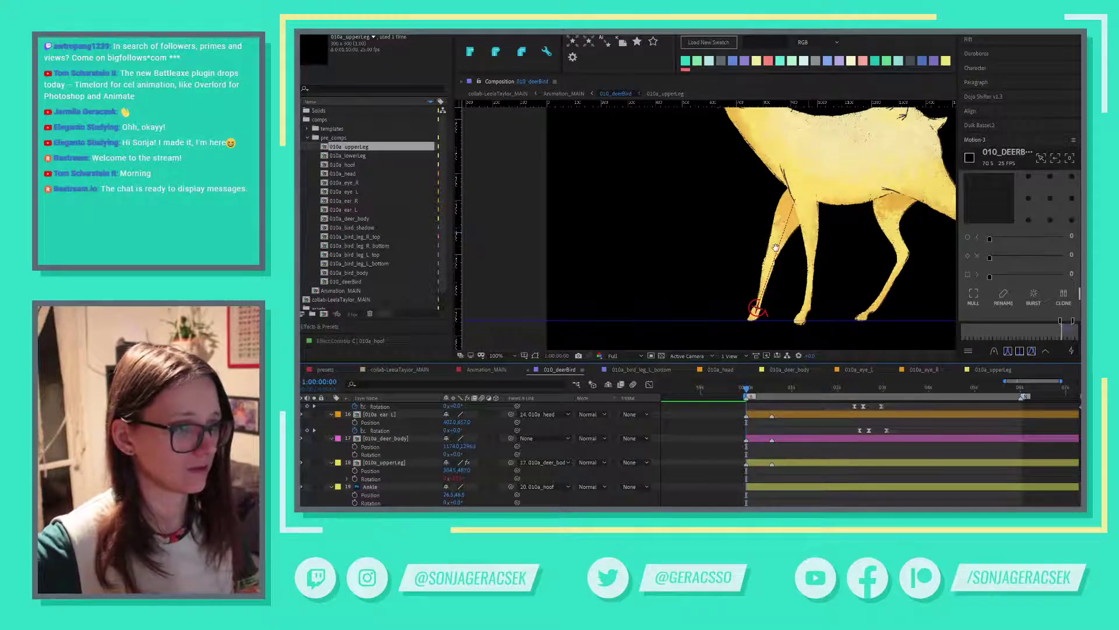
Switch back to Photoshop, hide the topmost pass group and select the Upper Leg layer in the expanded pass group.
key(alt+Tab)
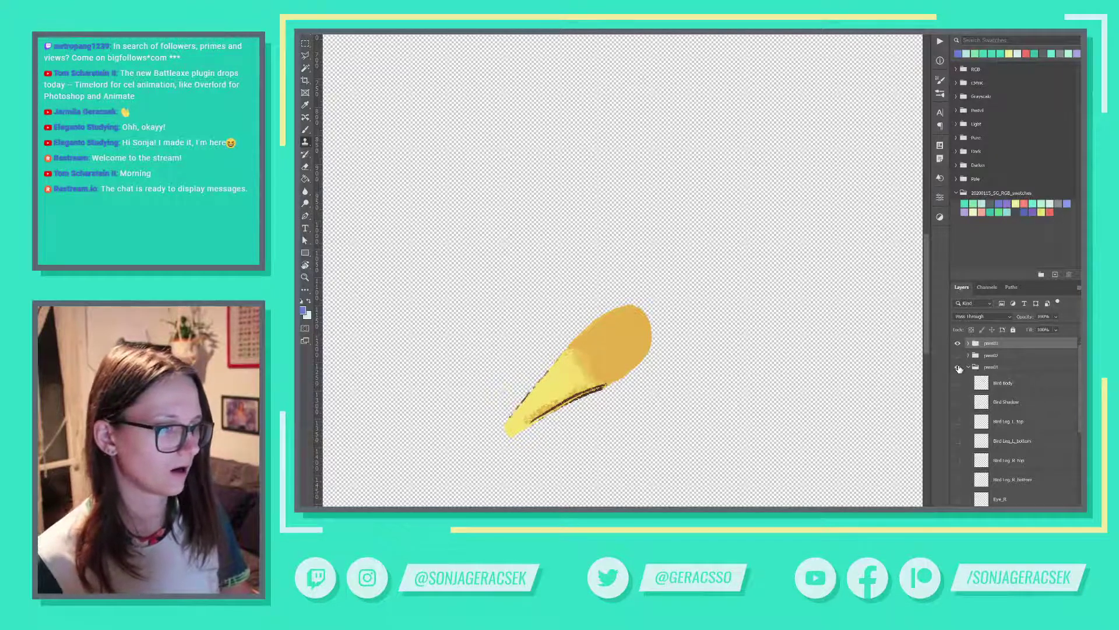
click(958, 343)
scroll(1016, 498, down, 4)
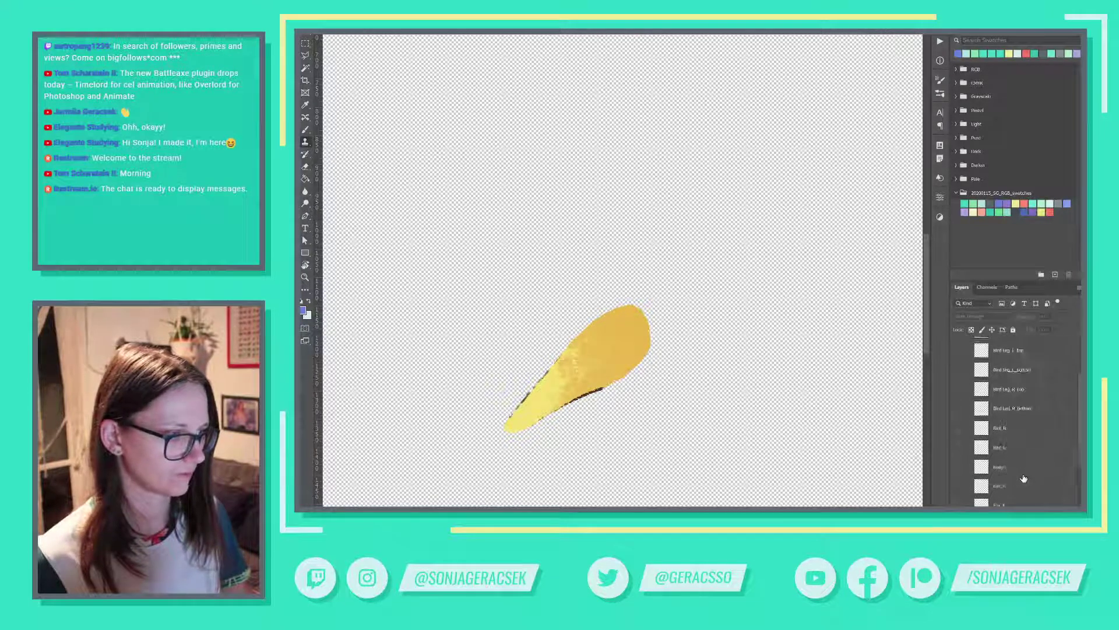
click(1020, 462)
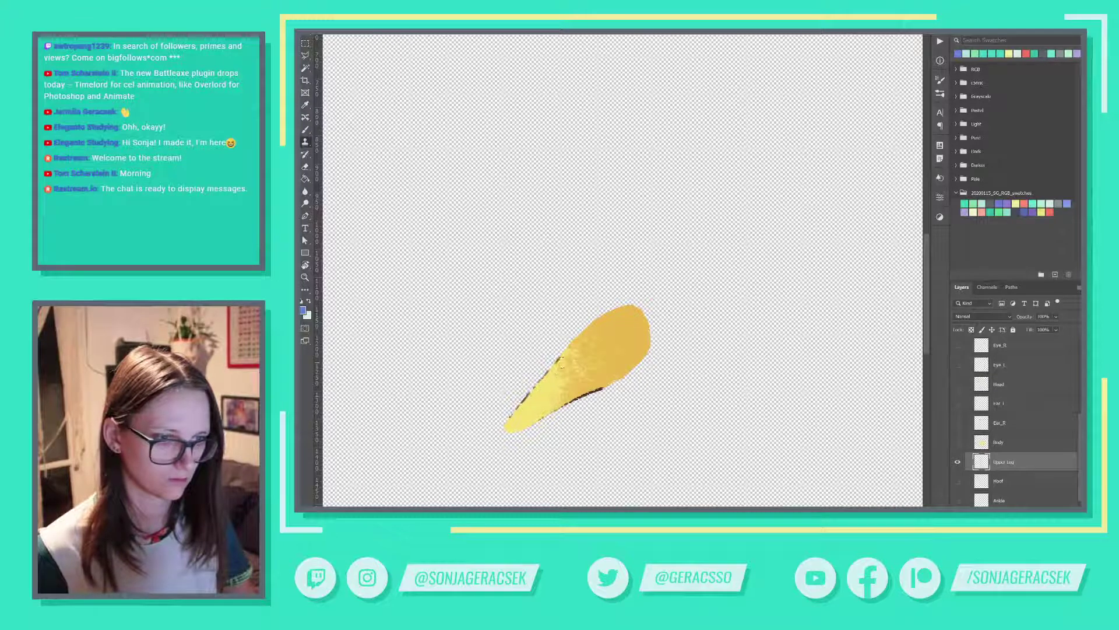
Clone light yellow texture upward over the middle of Upper Leg's orange area, undoing the unwanted strokes.
mouse_move(561, 362)
mouse_down()
mouse_move(556, 388)
mouse_move(569, 360)
mouse_up()
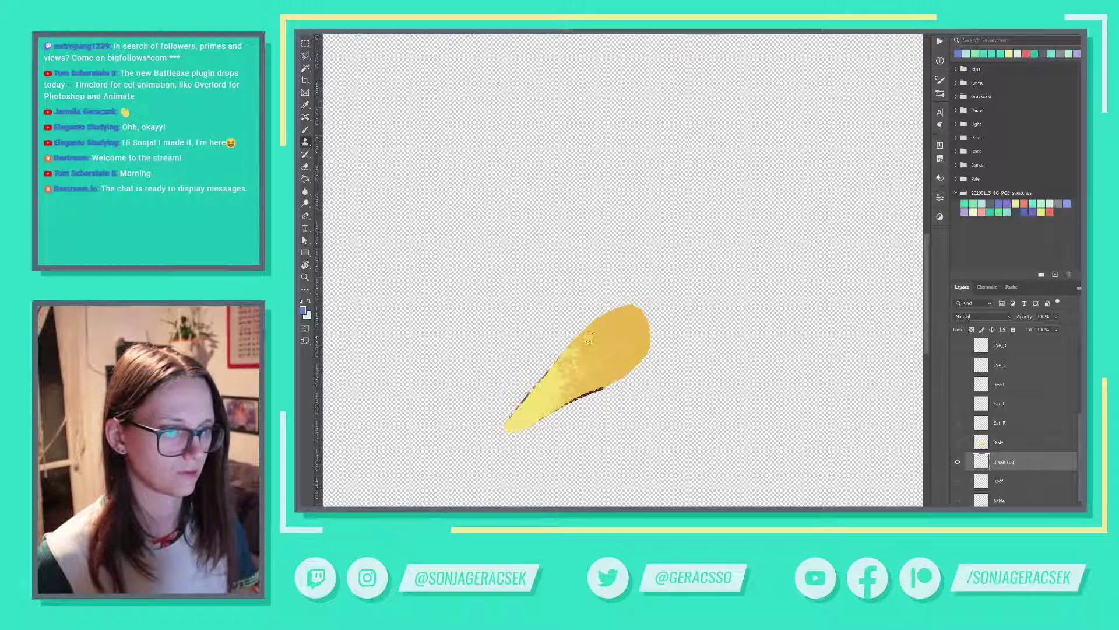
mouse_move(589, 337)
mouse_down()
mouse_move(586, 351)
mouse_move(571, 345)
mouse_move(554, 366)
mouse_move(571, 356)
mouse_move(575, 368)
mouse_move(553, 396)
mouse_move(569, 383)
mouse_up()
alt+click(577, 368)
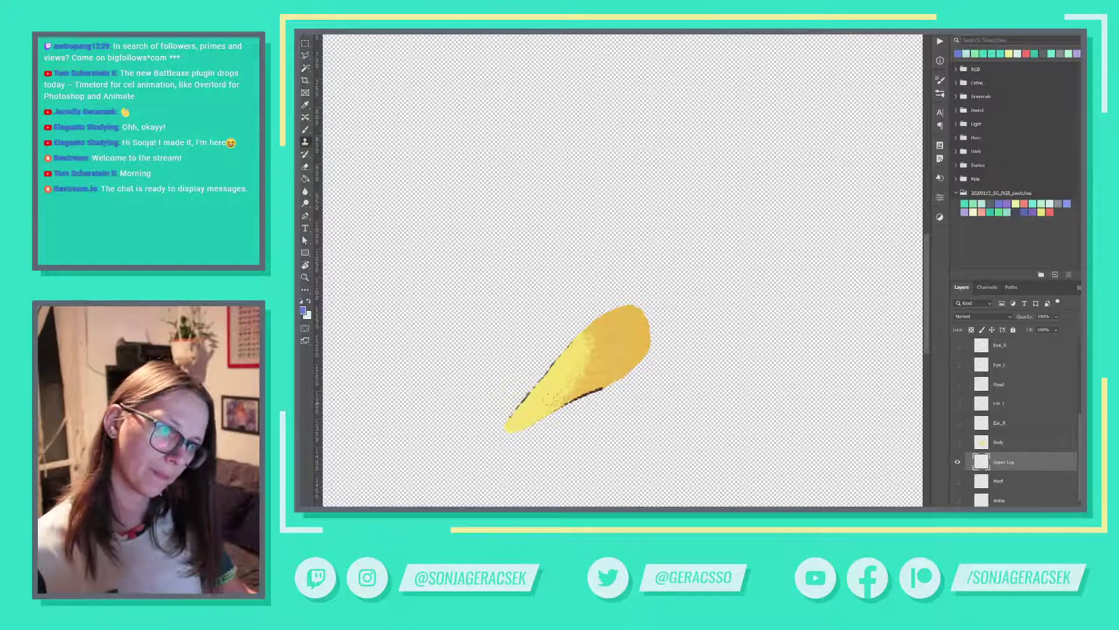
drag(581, 341, 585, 347)
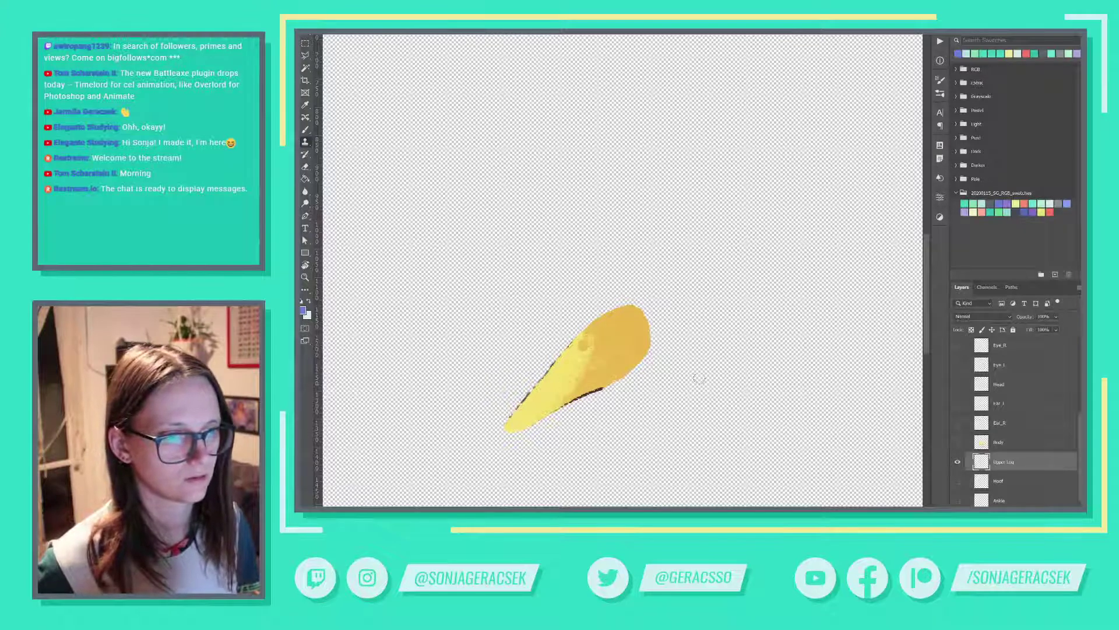
key(ctrl+z)
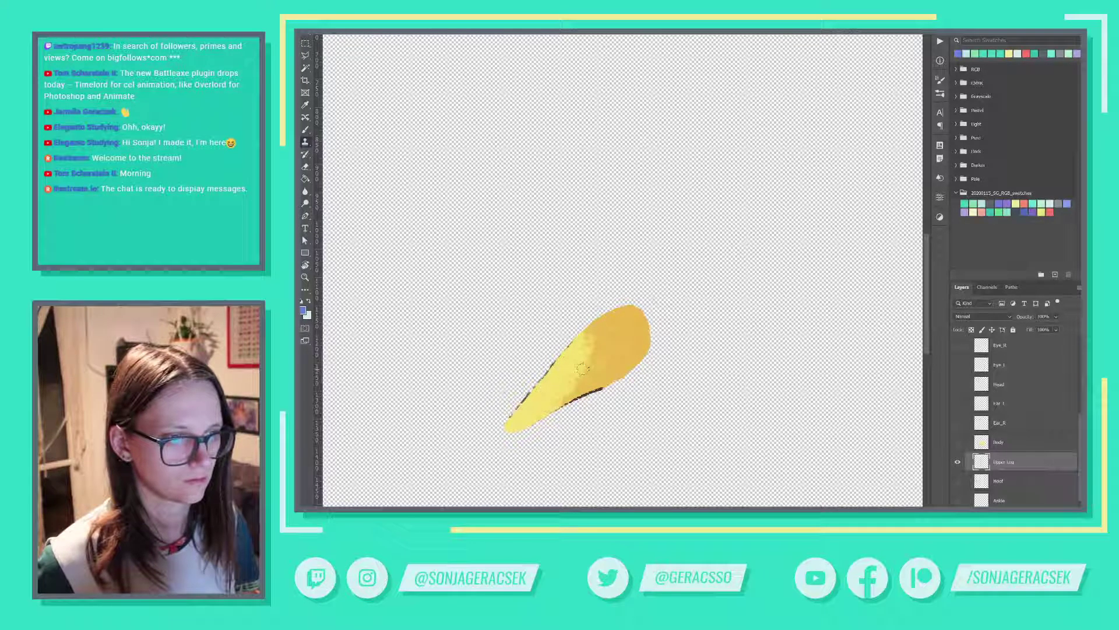
mouse_move(584, 361)
mouse_down()
mouse_move(570, 390)
mouse_move(545, 402)
mouse_move(560, 393)
mouse_up()
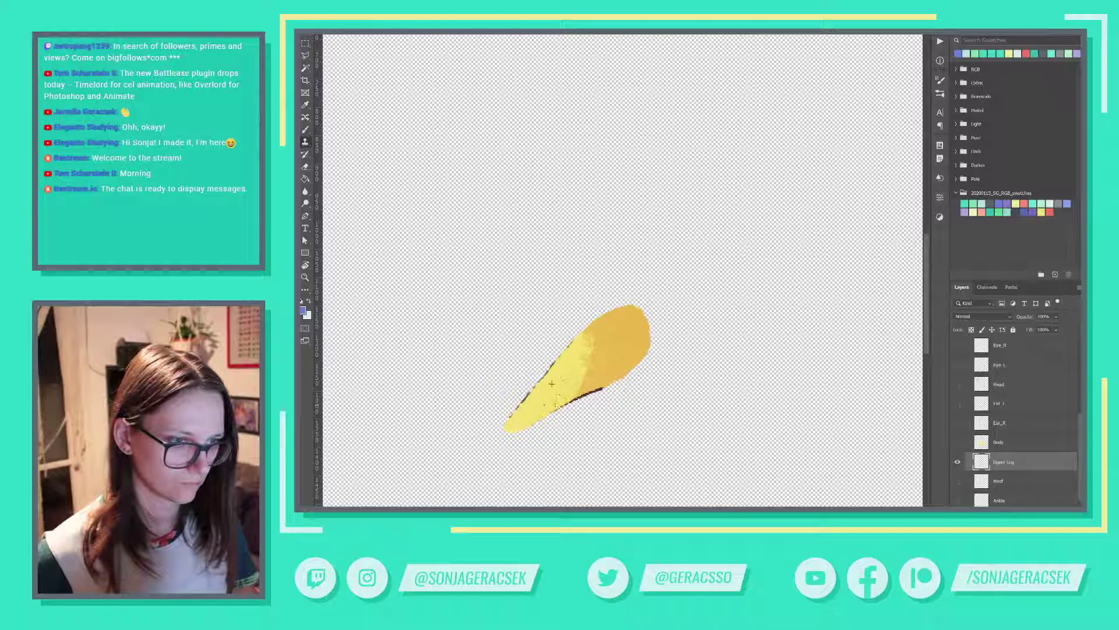
key(ctrl+z)
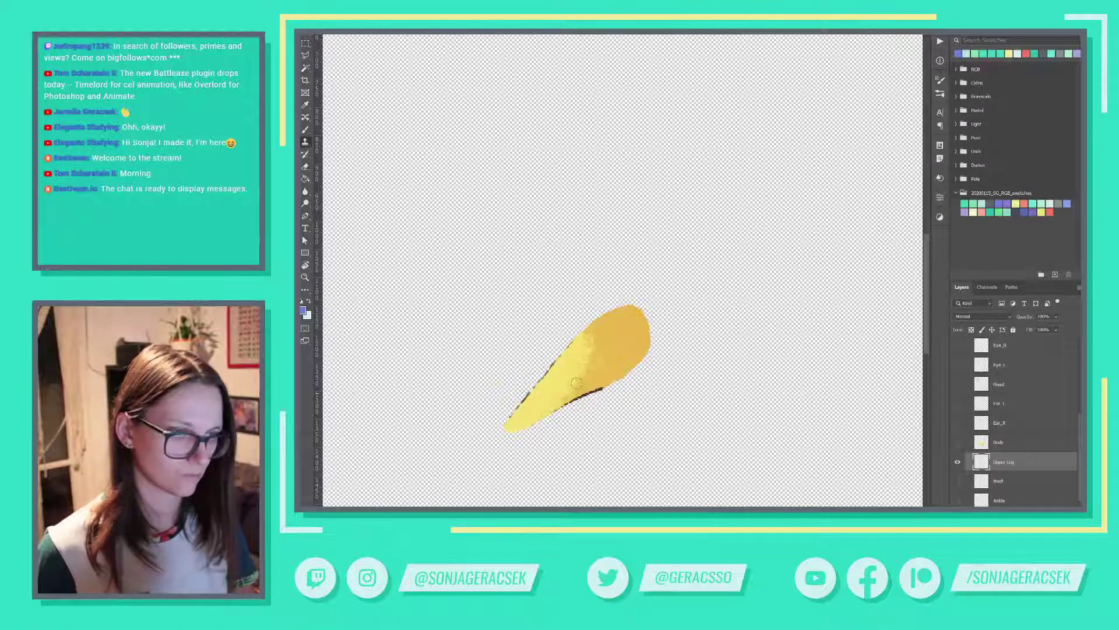
mouse_move(585, 352)
mouse_down()
mouse_move(555, 387)
mouse_move(579, 375)
mouse_move(591, 351)
mouse_move(575, 385)
mouse_move(591, 362)
mouse_move(574, 384)
mouse_move(587, 338)
mouse_move(585, 375)
mouse_move(586, 339)
mouse_up()
key(ctrl+z)
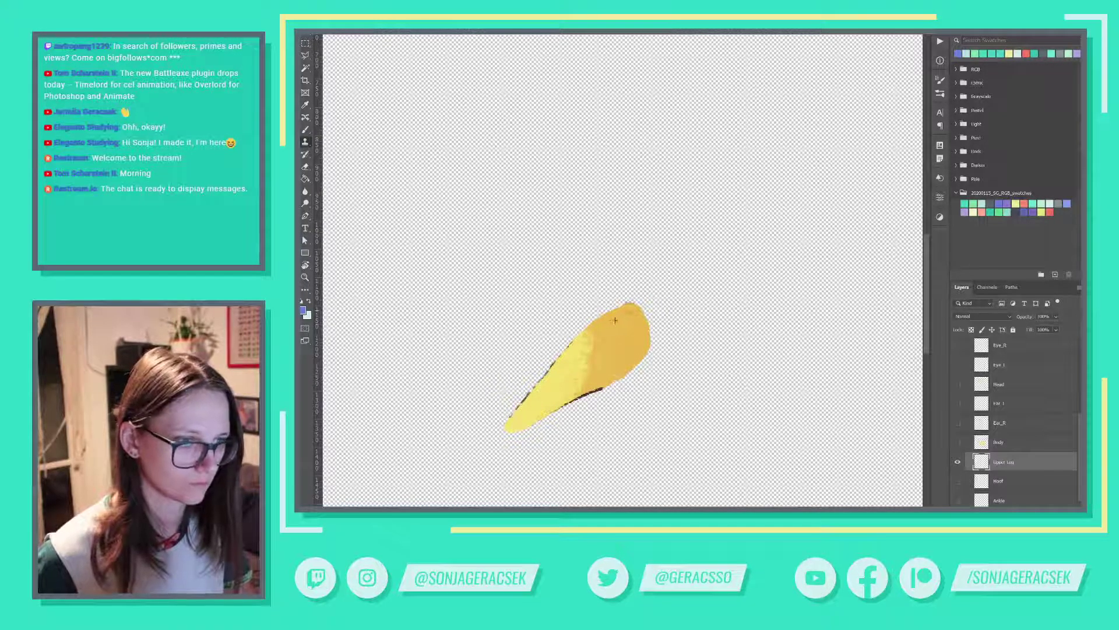
Clone the orange texture outward to lengthen Upper Leg's rounded upper end toward the upper right.
mouse_move(615, 320)
mouse_down()
mouse_move(647, 299)
mouse_move(639, 339)
mouse_move(650, 342)
mouse_move(660, 322)
mouse_up()
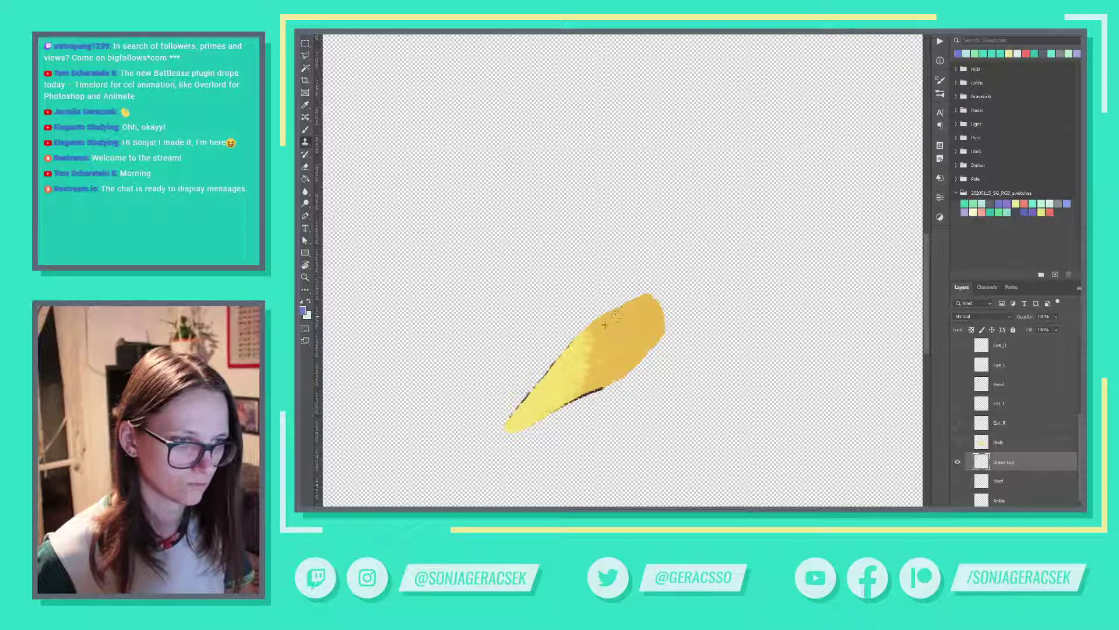
drag(642, 314, 647, 341)
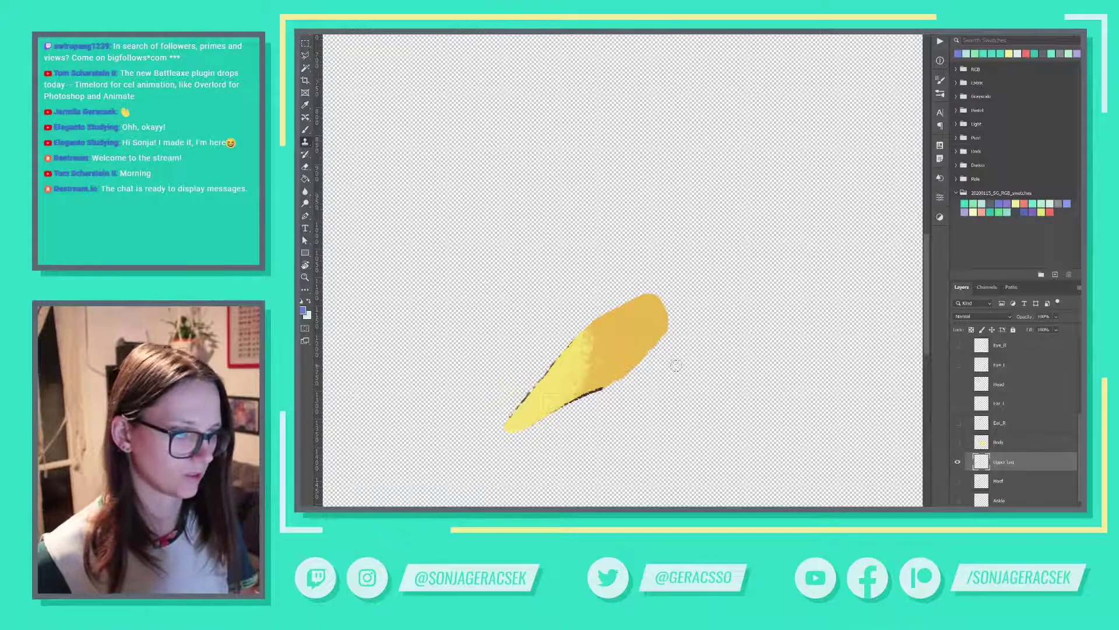
Lower the opacity of the expanded pass group containing the extended Upper Leg to about 50%.
scroll(1035, 411, up, 5)
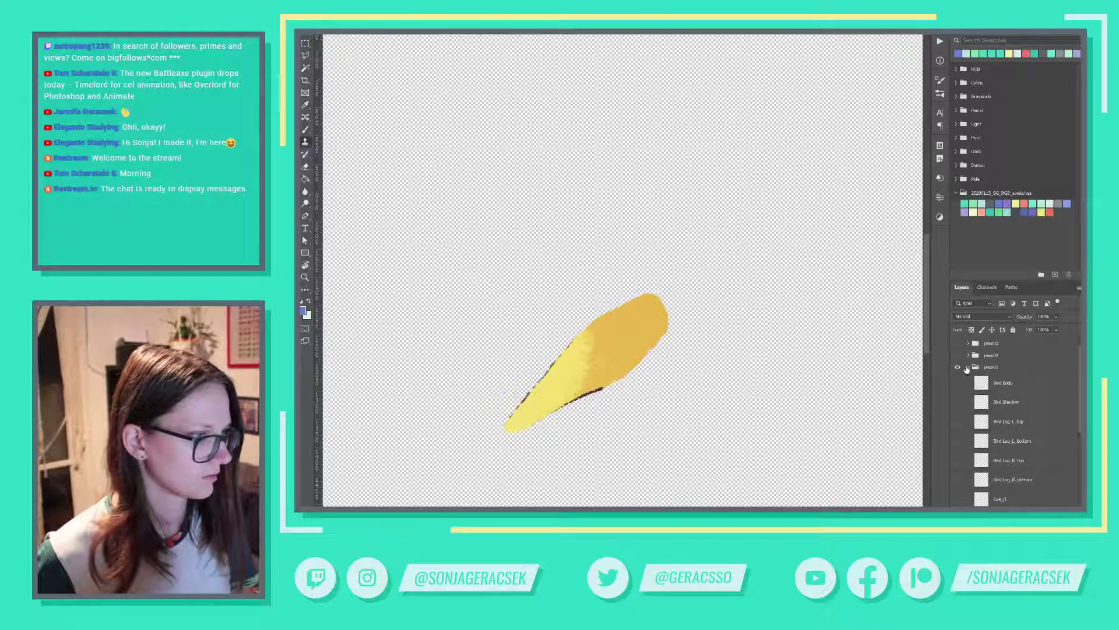
click(991, 367)
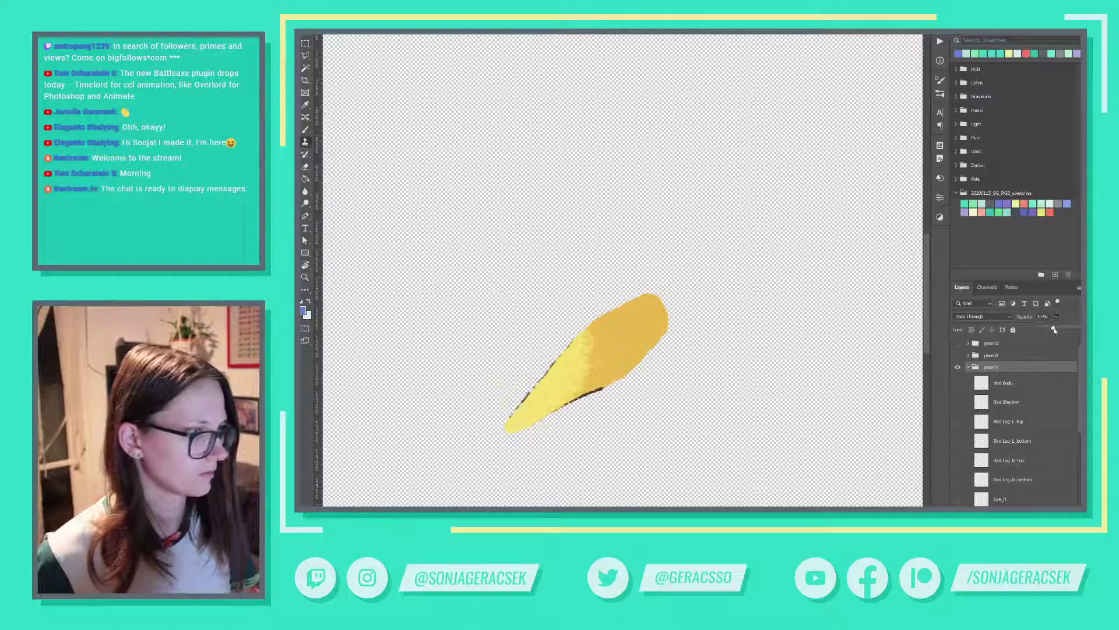
click(1054, 330)
click(1058, 317)
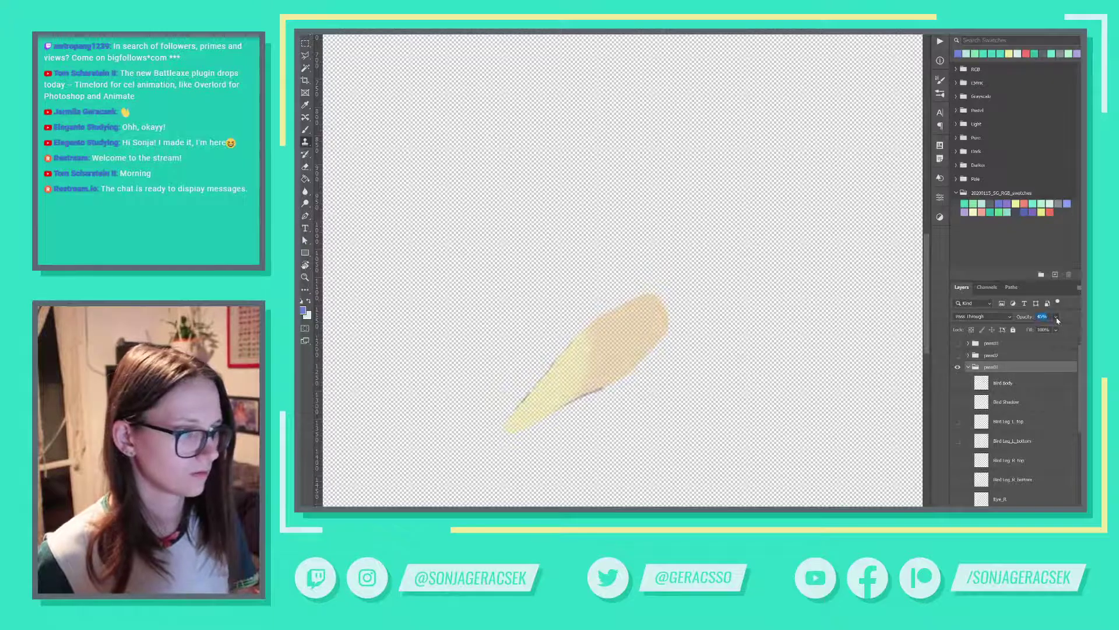
click(1056, 317)
drag(1055, 330, 1062, 329)
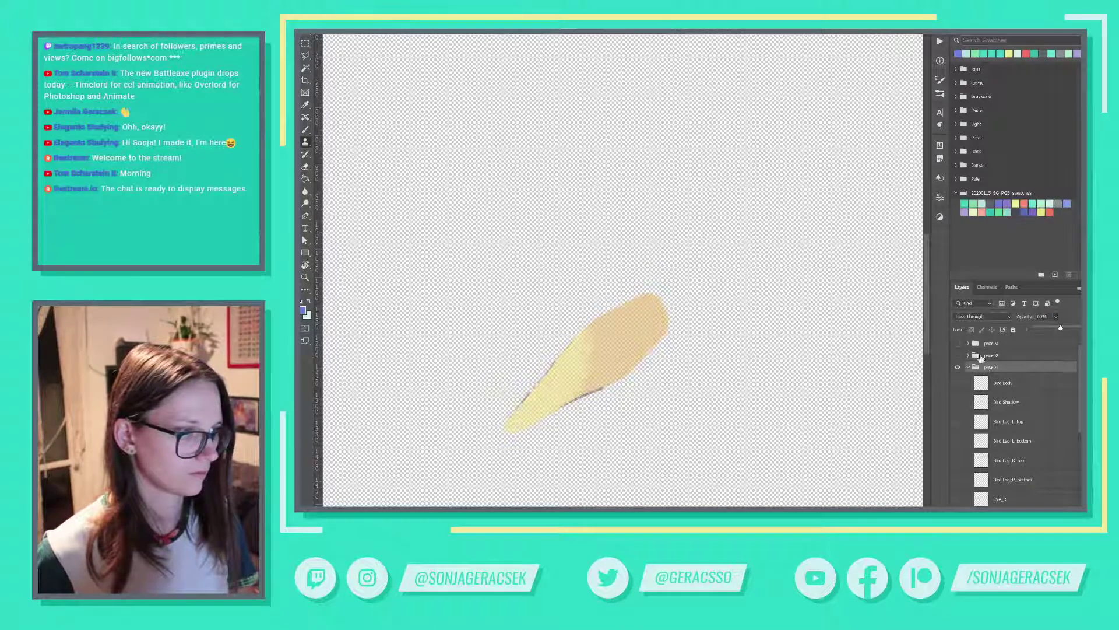
Compare the middle pass group's upper leg with the faded extended one by toggling the groups' visibility.
click(957, 355)
click(1002, 356)
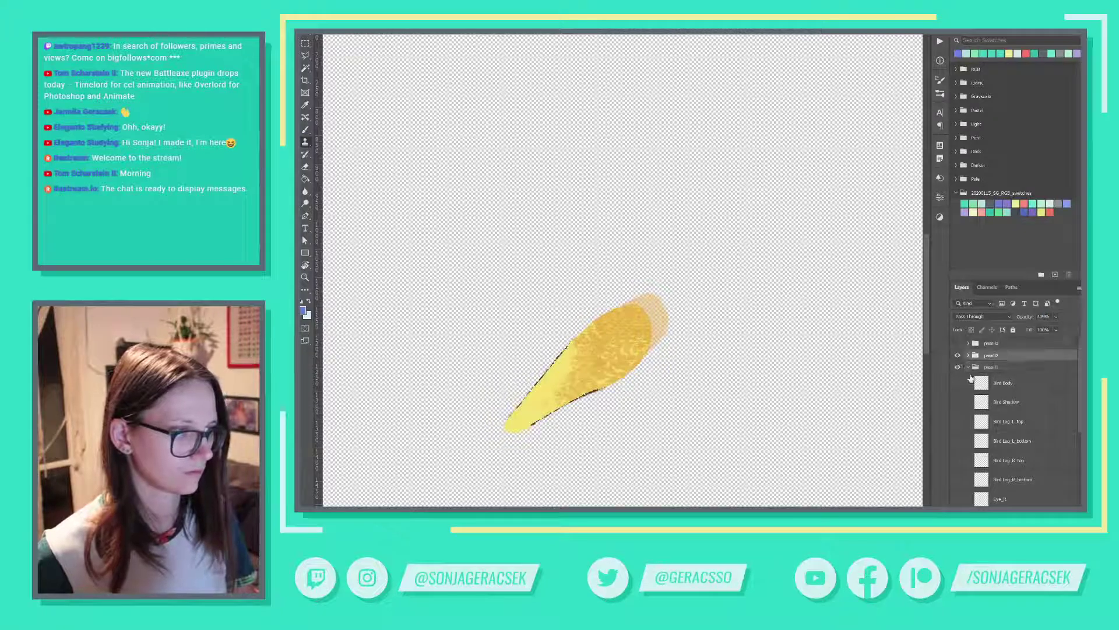
click(957, 367)
click(957, 366)
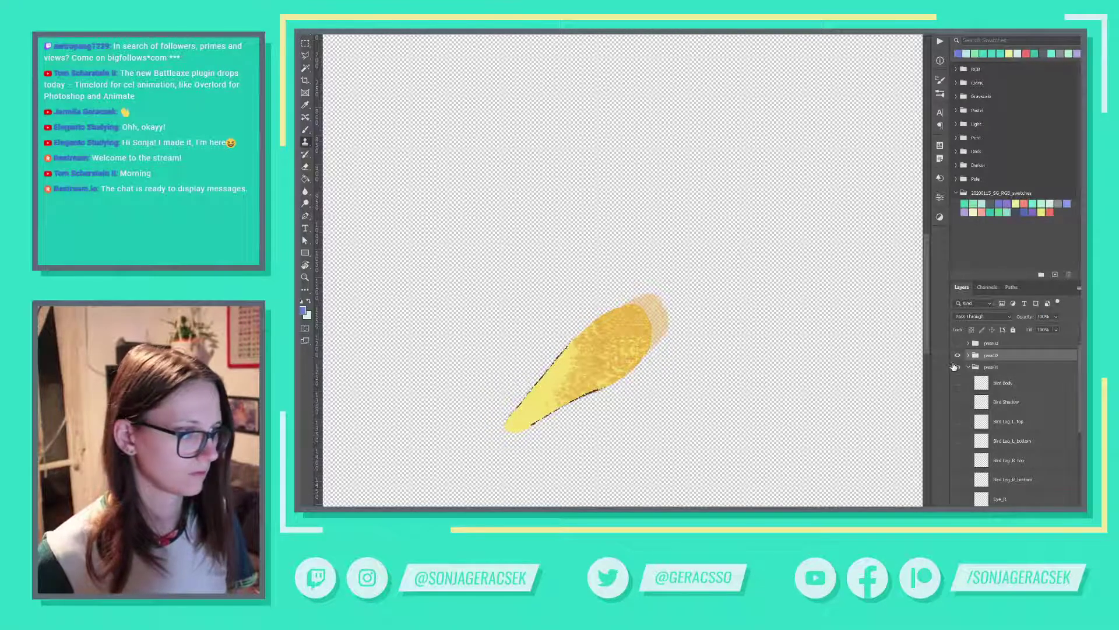
click(958, 355)
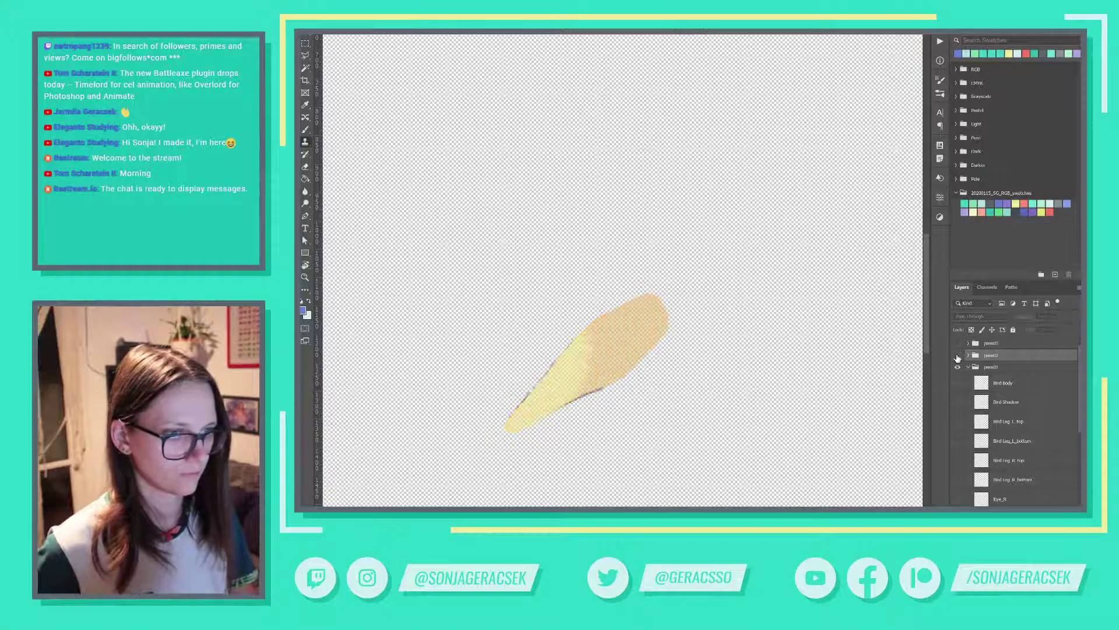
click(957, 355)
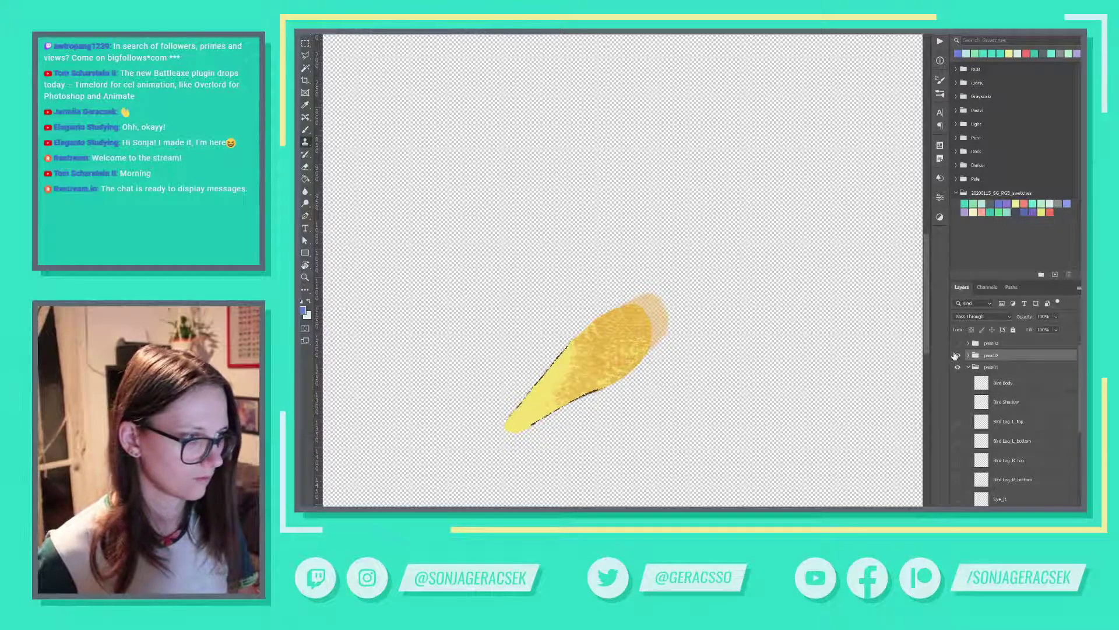
click(958, 355)
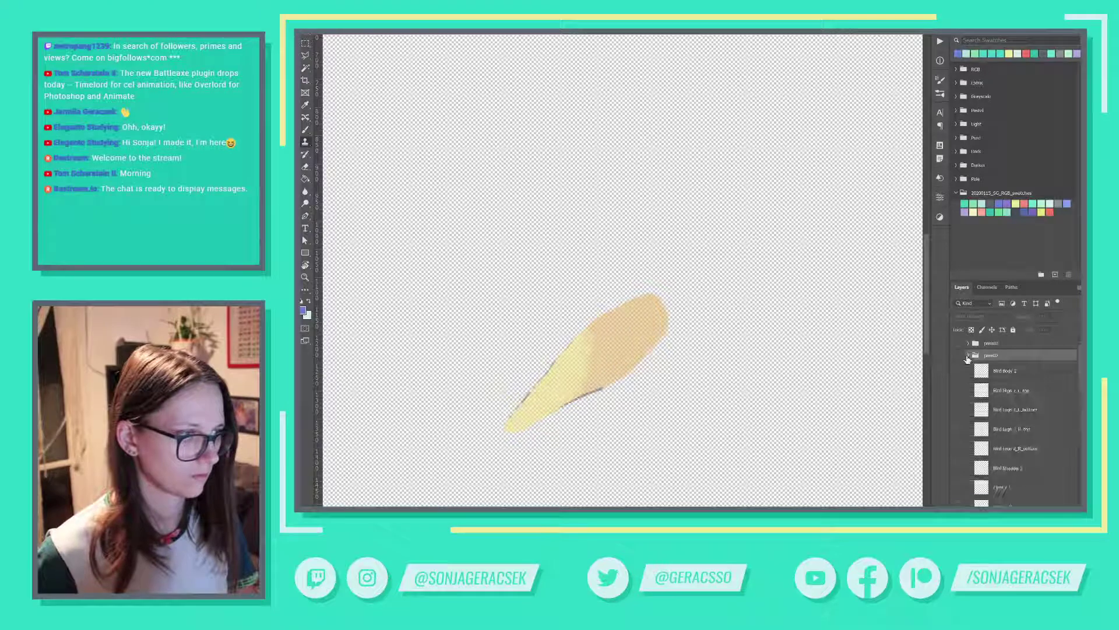
Select the Upper Leg 2 layer in the expanded middle pass group and make that group visible.
scroll(1014, 443, down, 5)
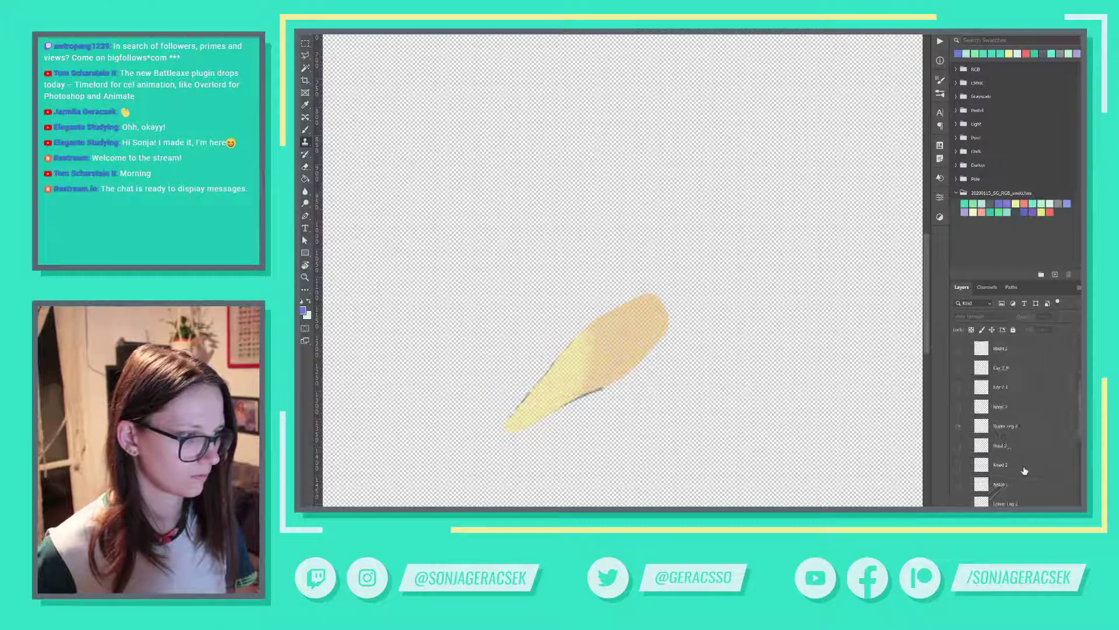
click(1020, 427)
scroll(1014, 432, up, 5)
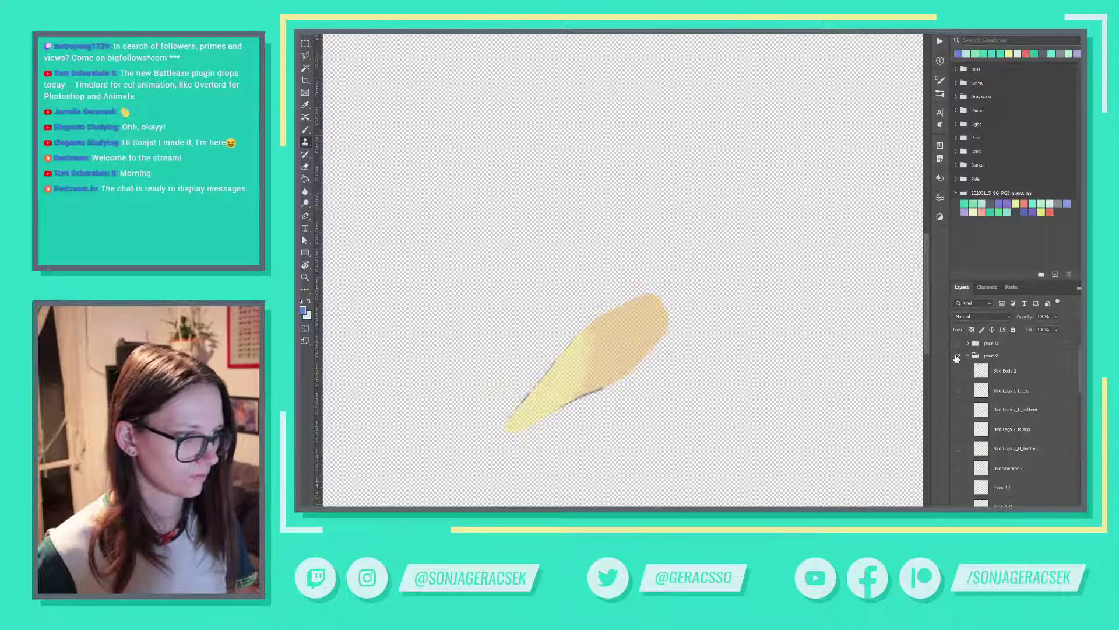
click(958, 356)
click(958, 356)
click(958, 356)
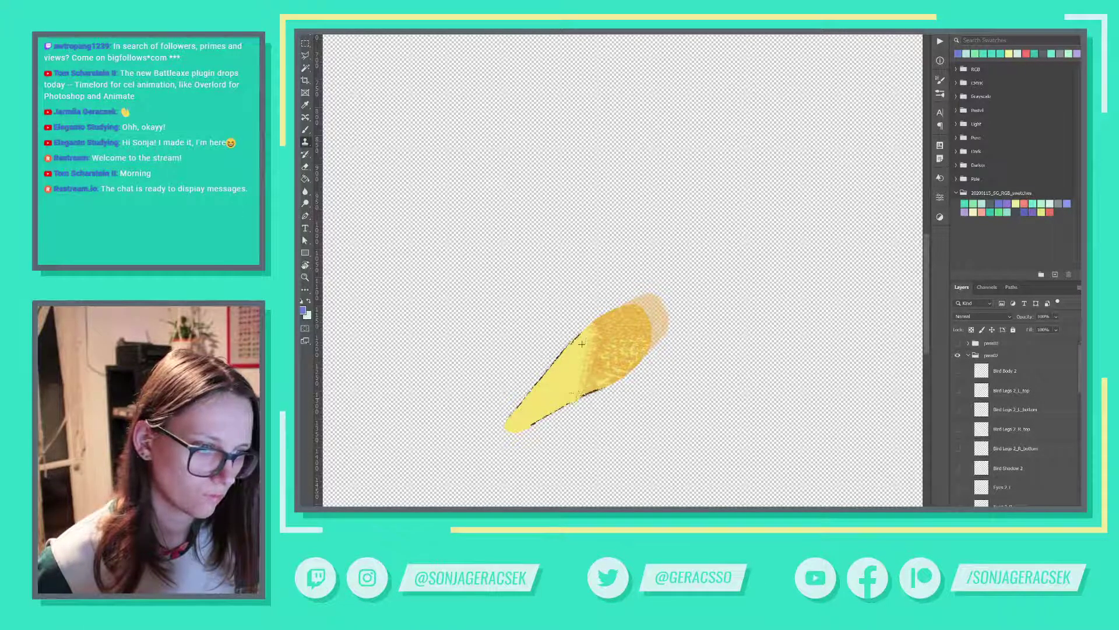
Clone yellow texture up Upper Leg 2's middle and orange texture outward over its rounded upper end, following the faded reference shape.
key(ctrl+z)
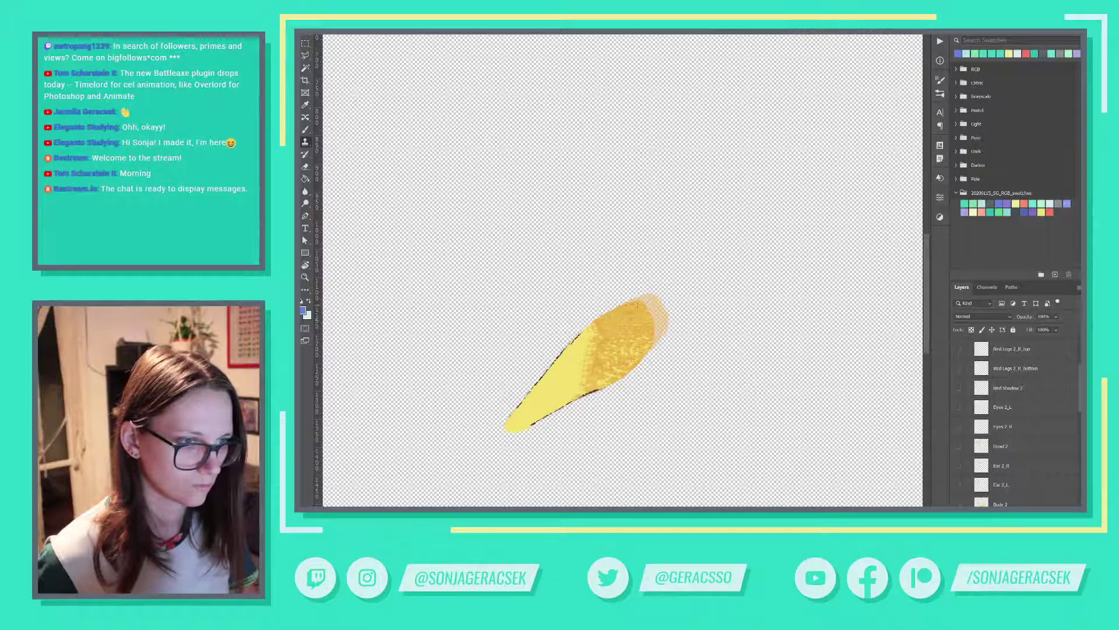
mouse_move(636, 301)
mouse_down()
mouse_move(657, 305)
mouse_move(650, 338)
mouse_up()
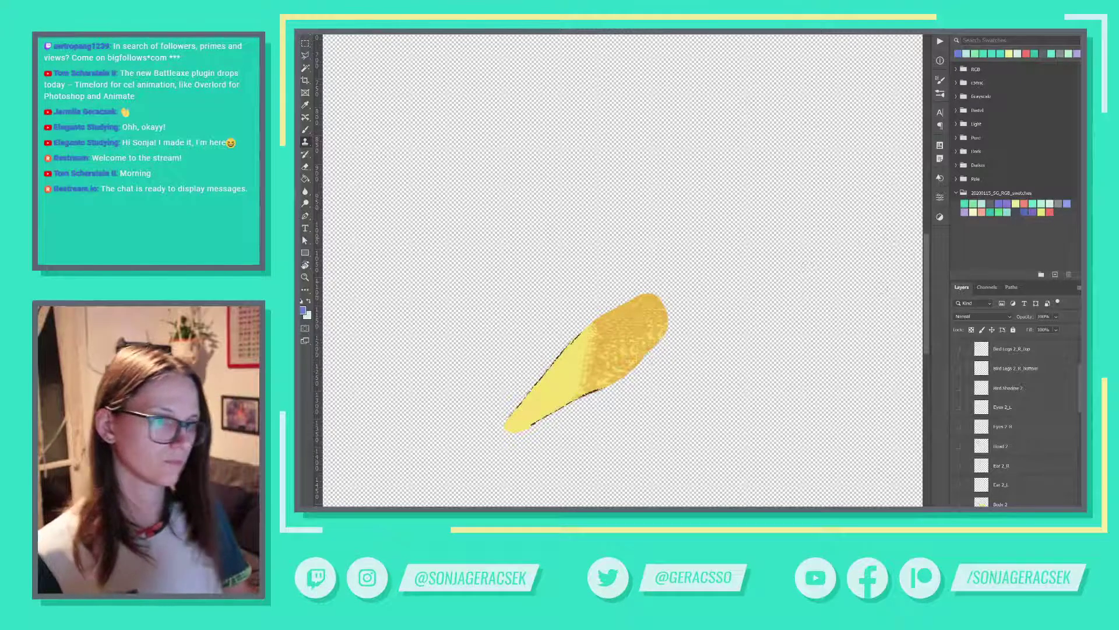
scroll(1020, 427, up, 3)
Hide the middle pass group, show the topmost pass group and select its Upper Leg 3 layer.
click(957, 355)
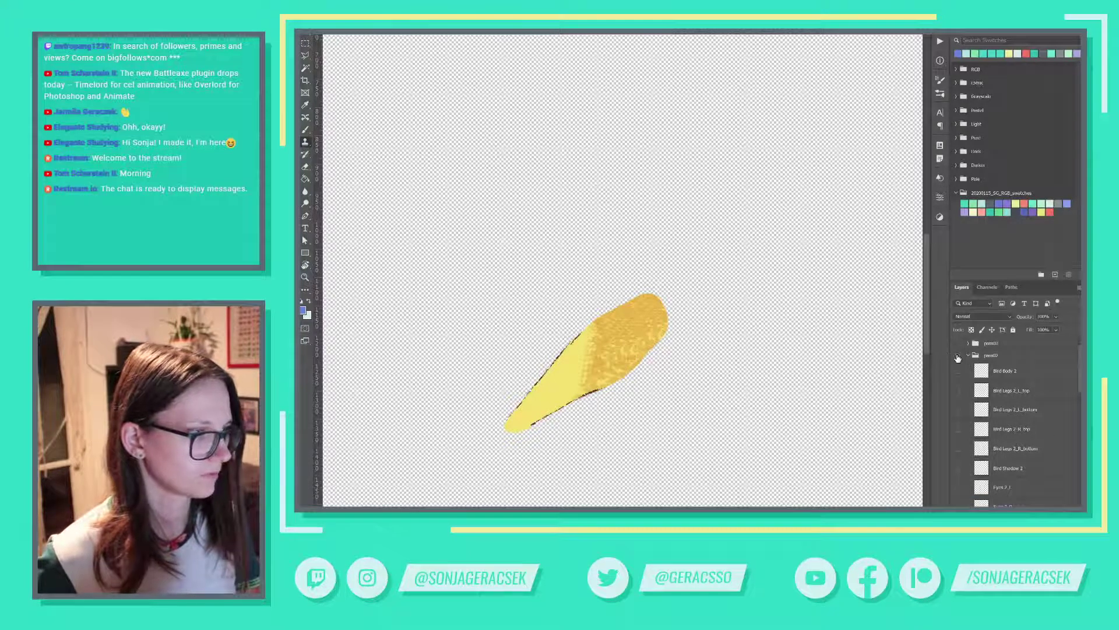
click(957, 343)
click(967, 344)
click(968, 344)
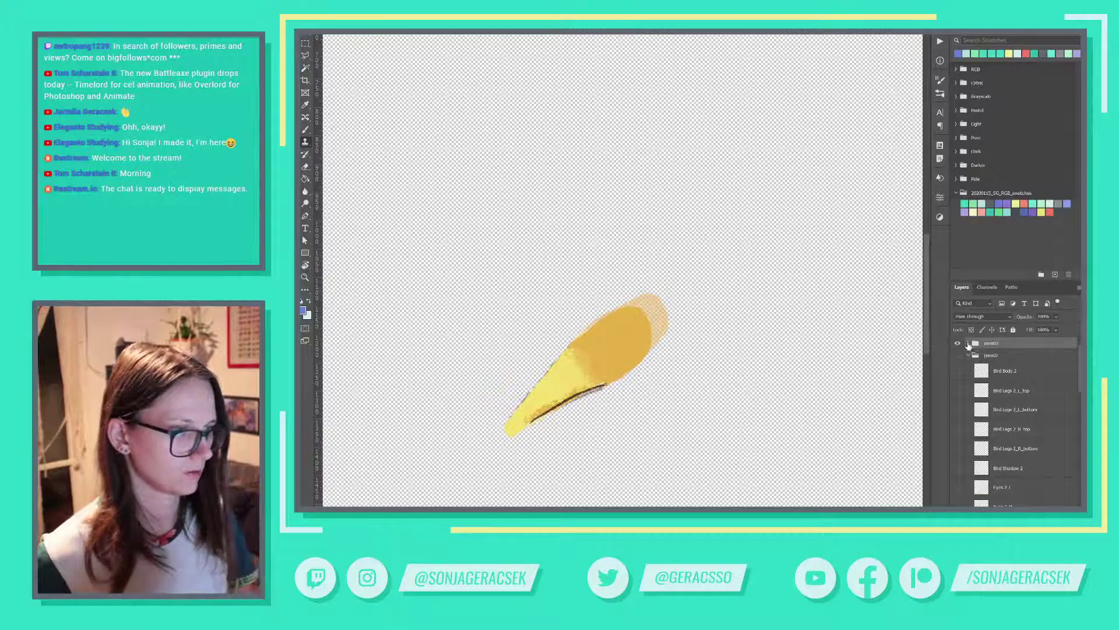
scroll(1033, 476, down, 5)
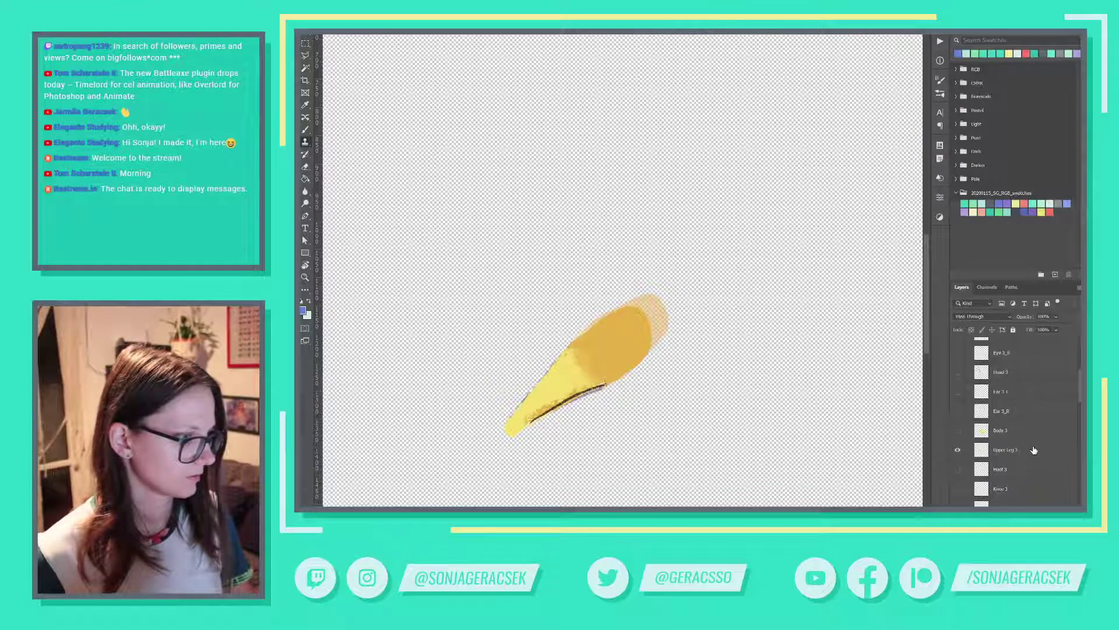
click(1033, 452)
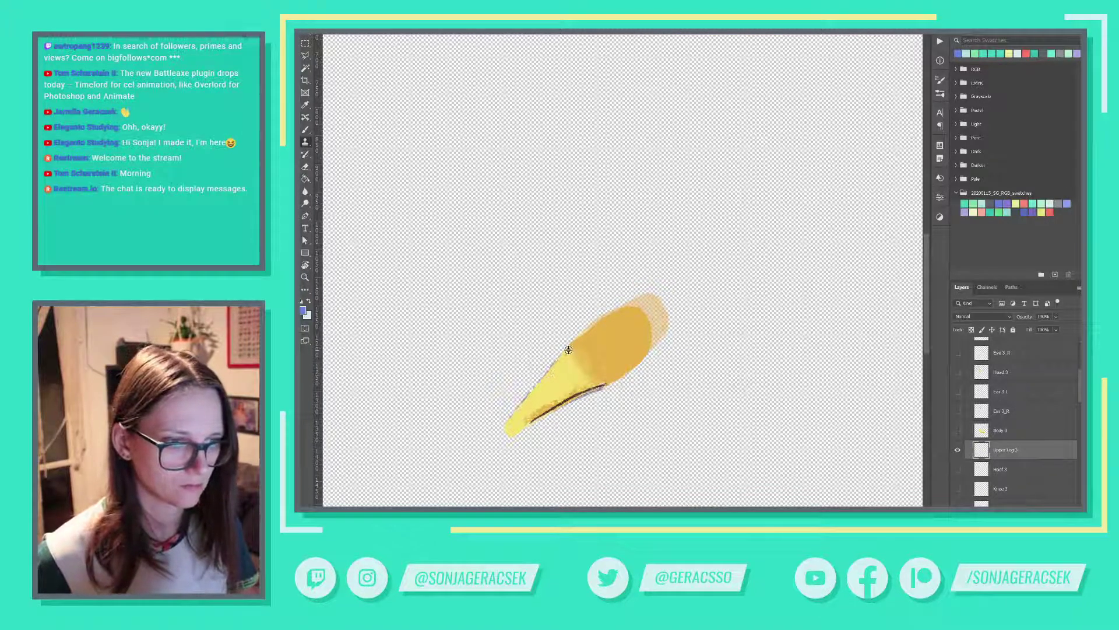
Compare the topmost pass group with the faded extended leg by toggling its visibility, and reselect Upper Leg 3.
scroll(1006, 390, up, 5)
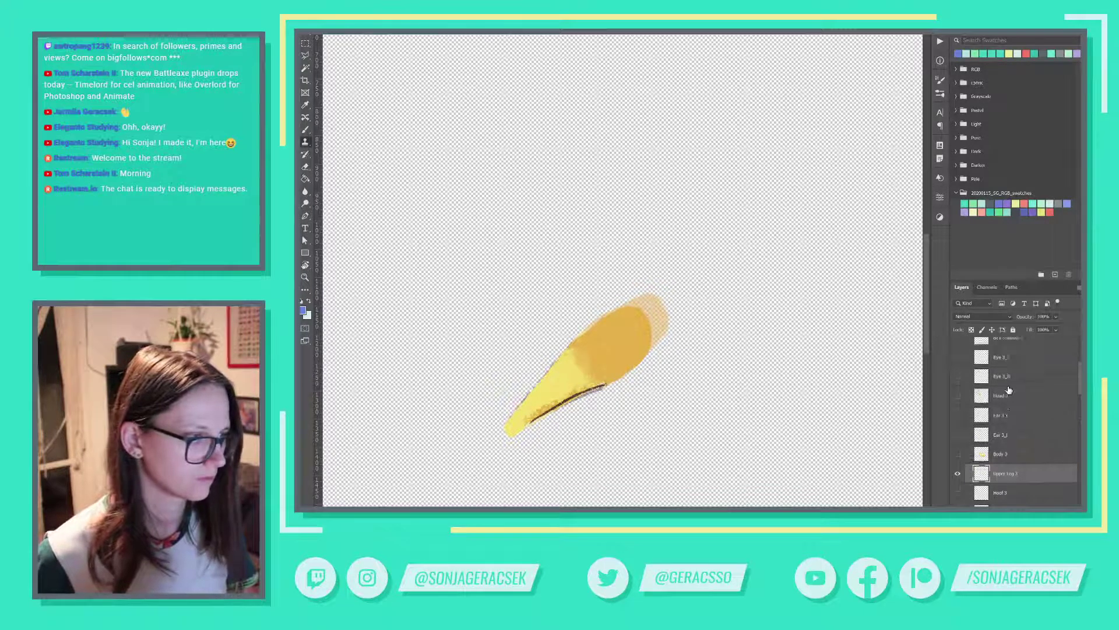
click(969, 344)
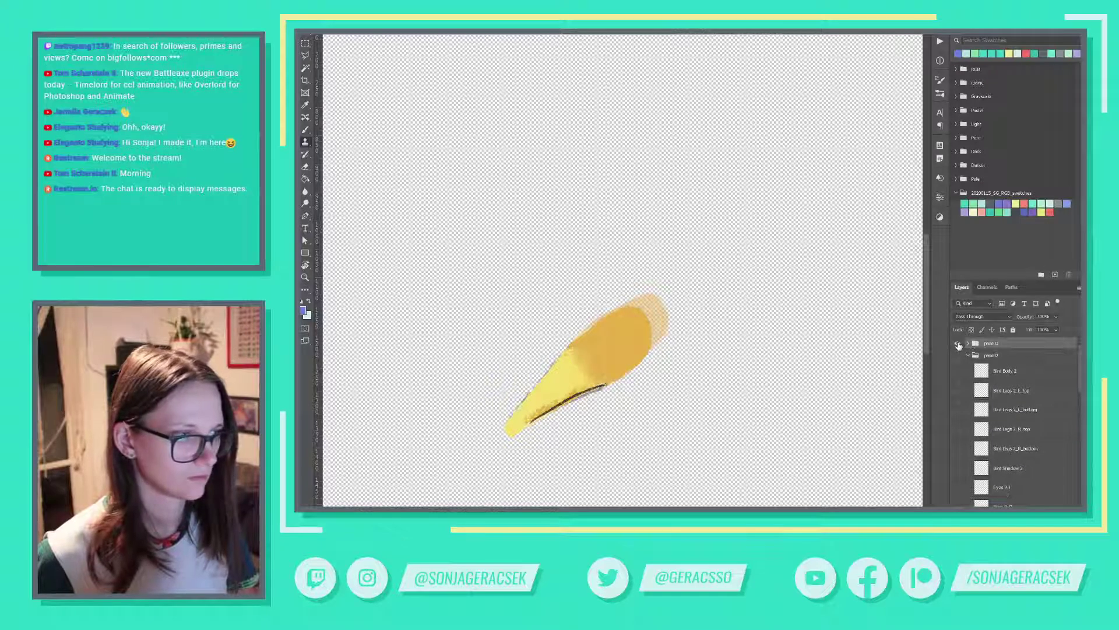
click(958, 345)
click(958, 345)
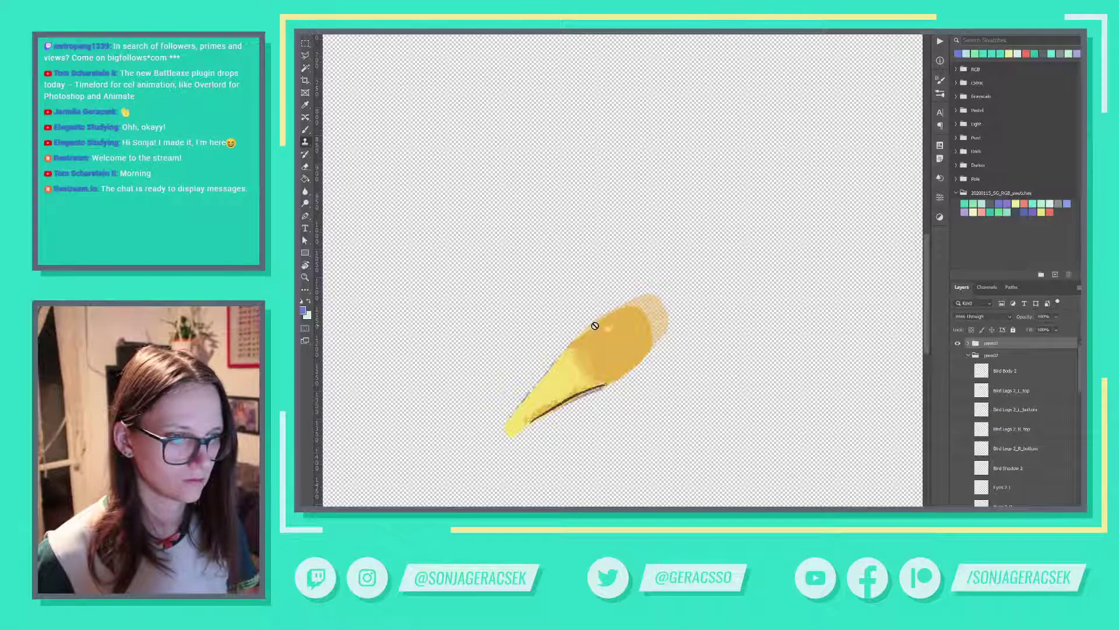
click(969, 344)
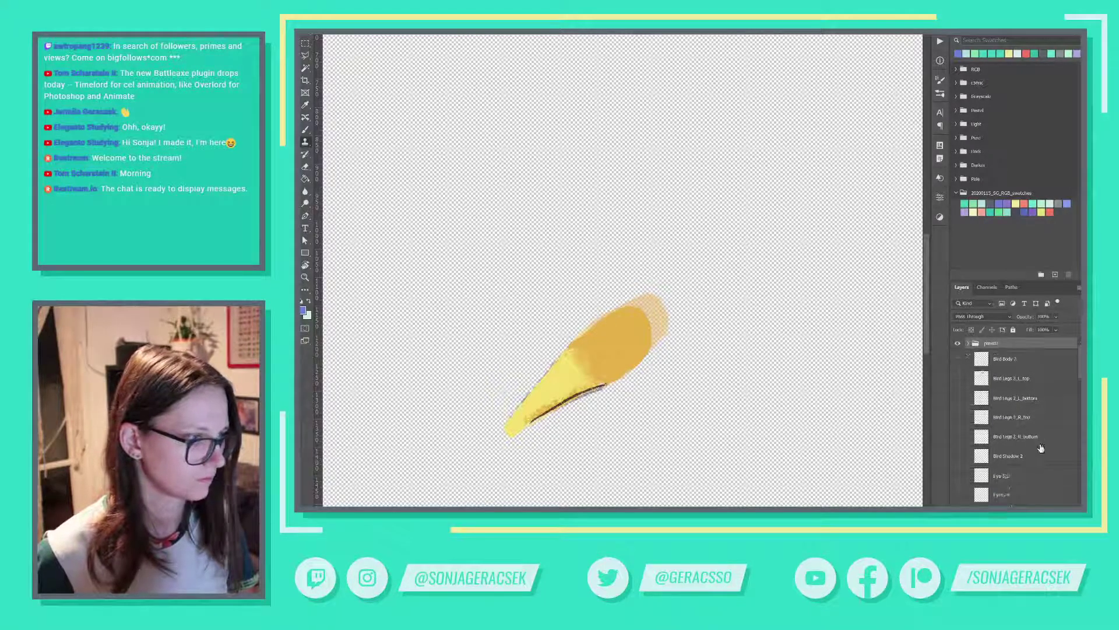
scroll(1041, 447, down, 5)
click(1027, 450)
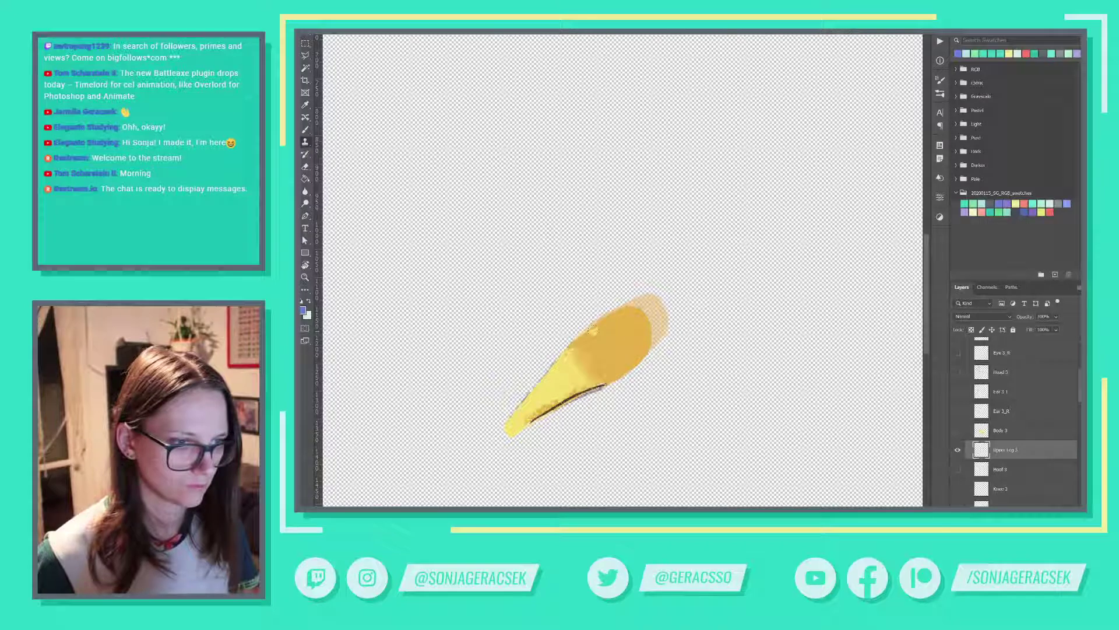
Try to clone light yellow texture up Upper Leg 3's upper edge and across its orange middle, and undo the strokes.
mouse_move(593, 331)
mouse_down()
mouse_move(599, 374)
mouse_move(580, 360)
mouse_move(590, 352)
mouse_move(573, 362)
mouse_move(590, 343)
mouse_move(553, 373)
mouse_move(572, 352)
mouse_up()
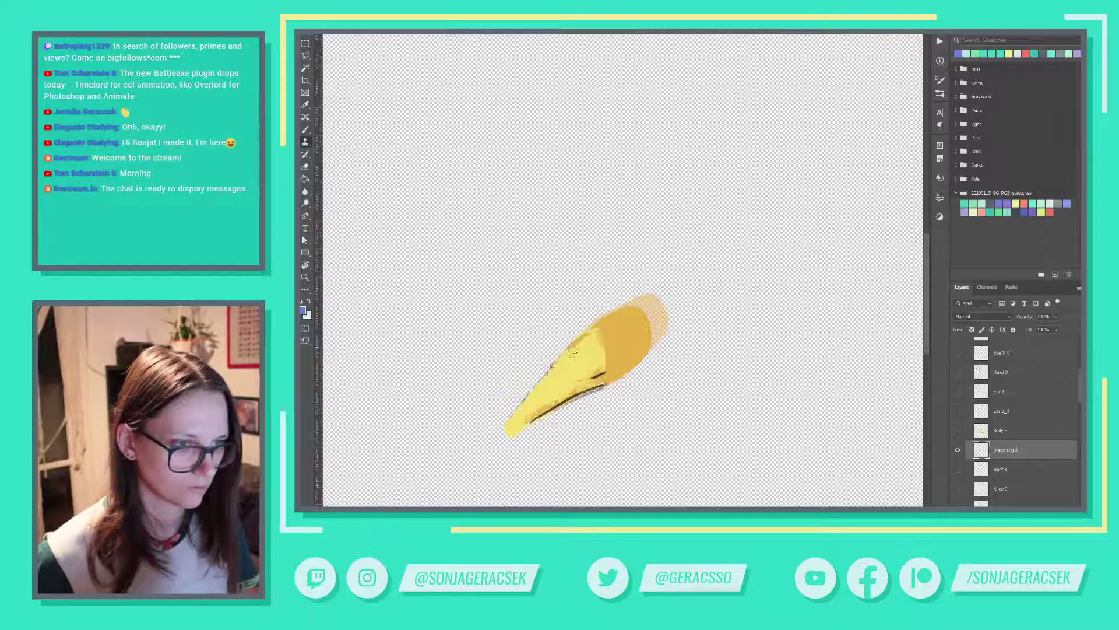
alt+click(558, 362)
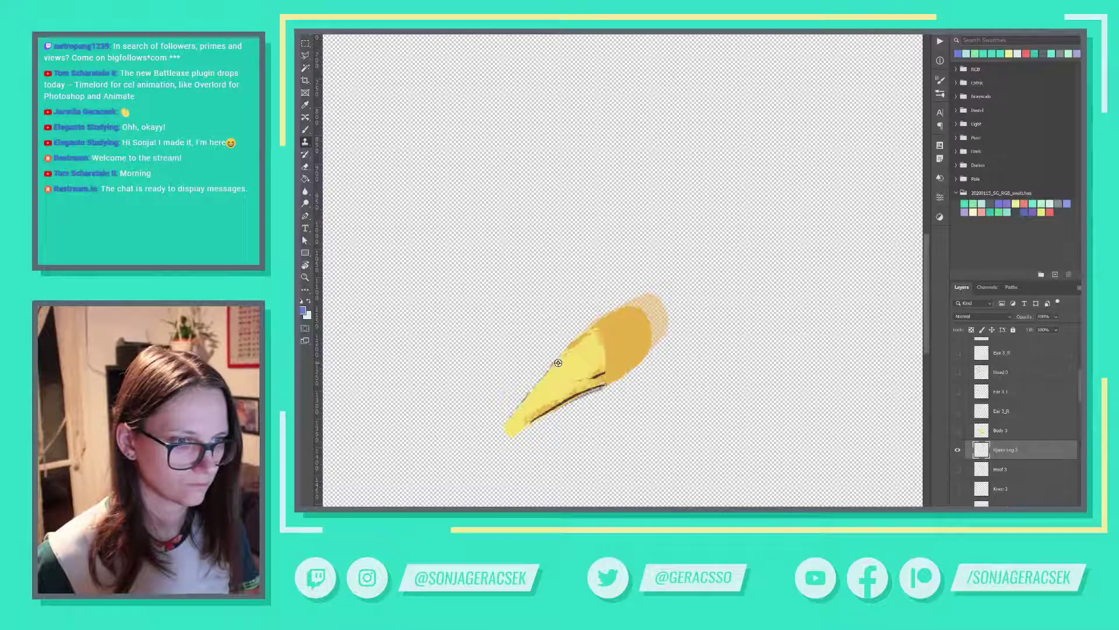
click(564, 355)
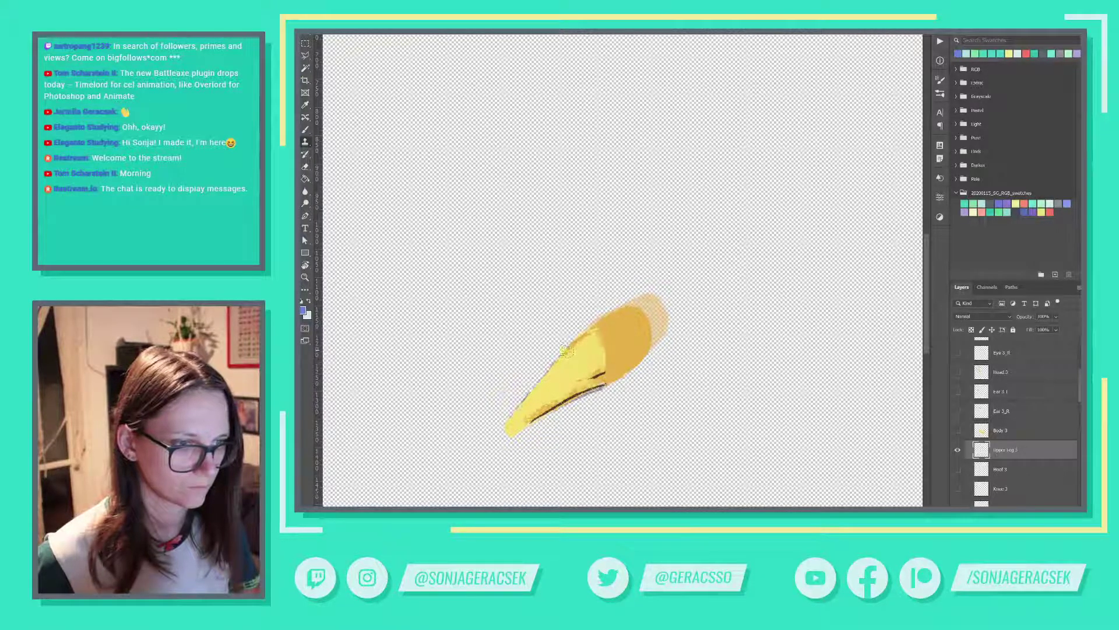
drag(570, 350, 589, 337)
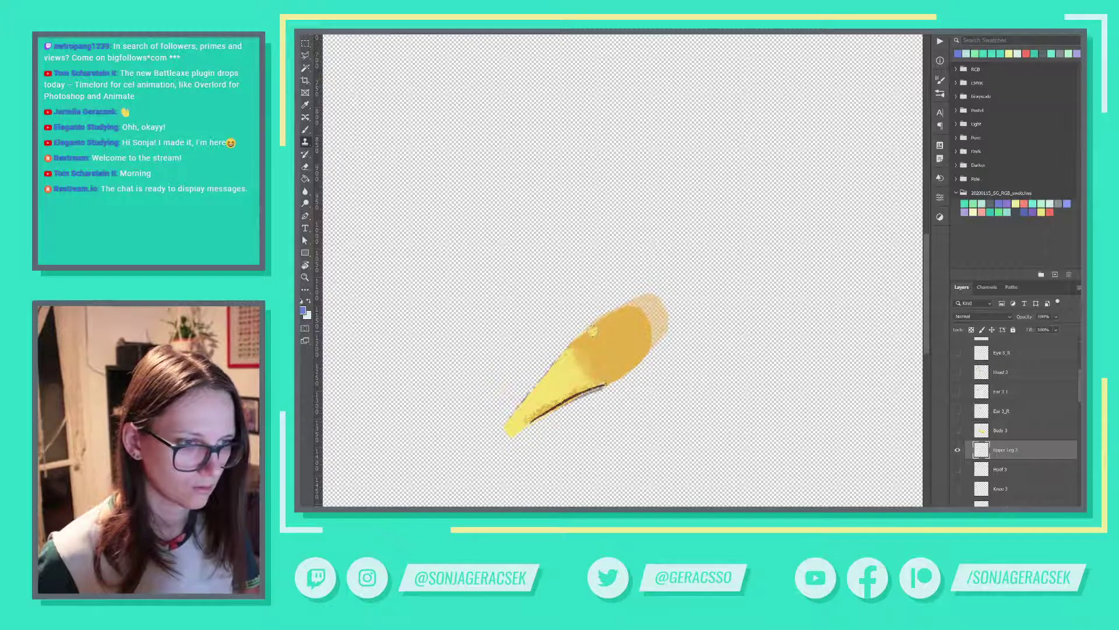
drag(592, 333, 595, 371)
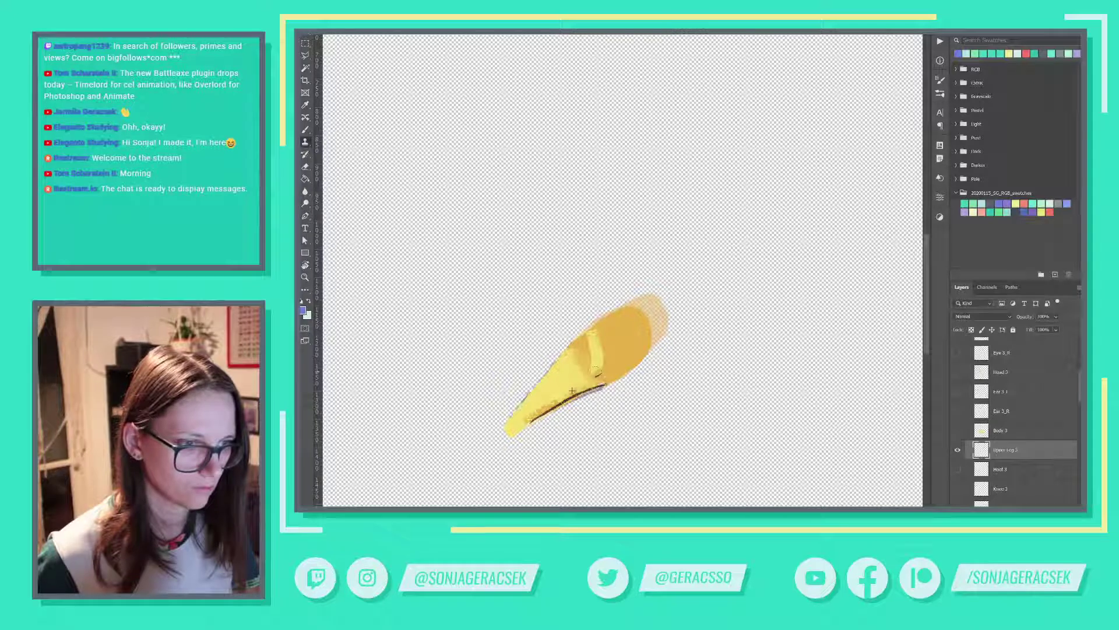
key(ctrl+z)
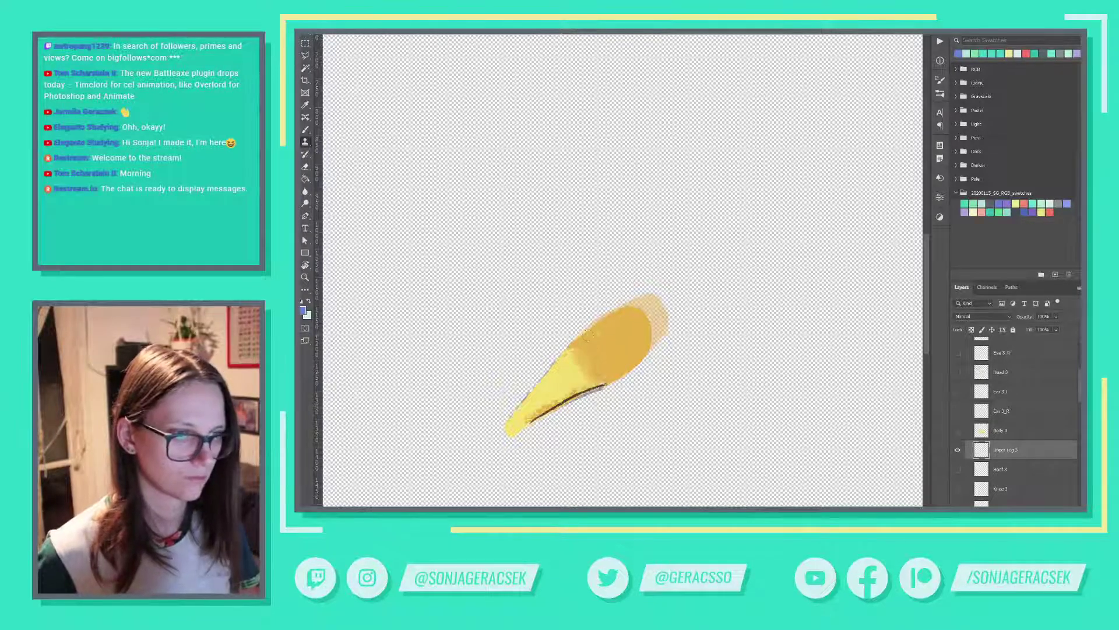
Try to clone a curved light yellow border across Upper Leg 3's orange area and fill behind it, and undo the strokes.
mouse_move(590, 338)
mouse_down()
mouse_move(590, 380)
mouse_move(606, 344)
mouse_up()
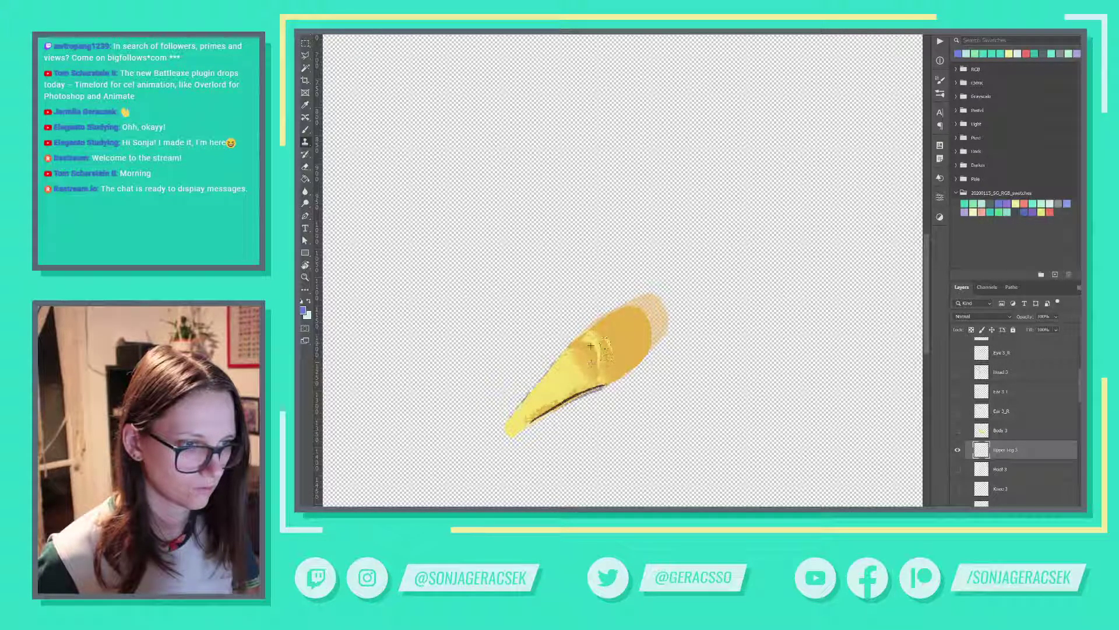
key(ctrl+z)
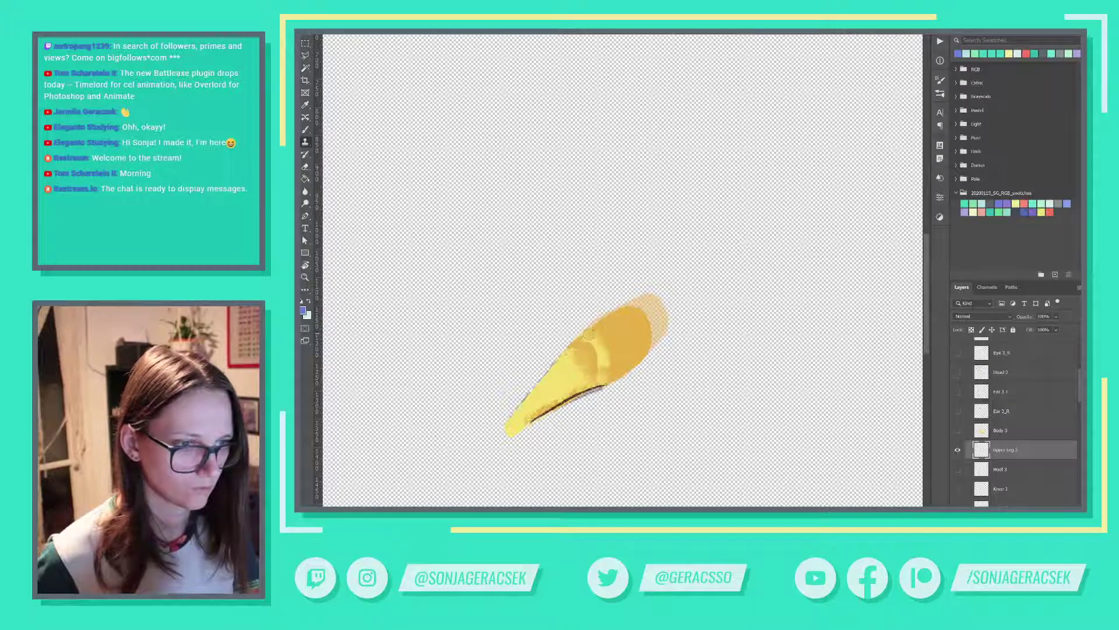
drag(589, 334, 605, 349)
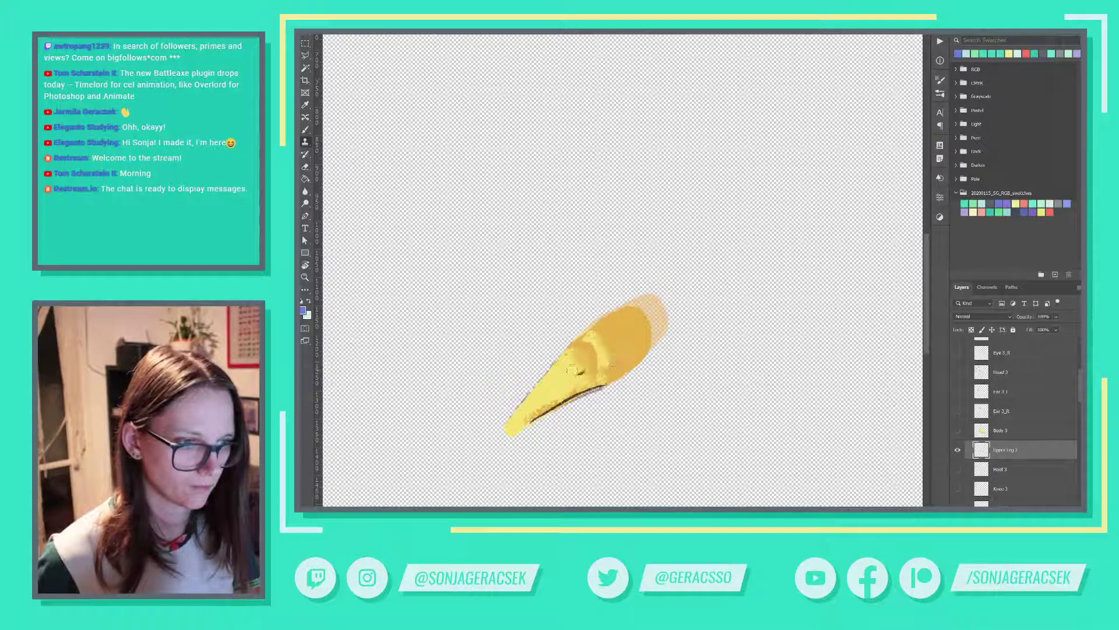
click(568, 358)
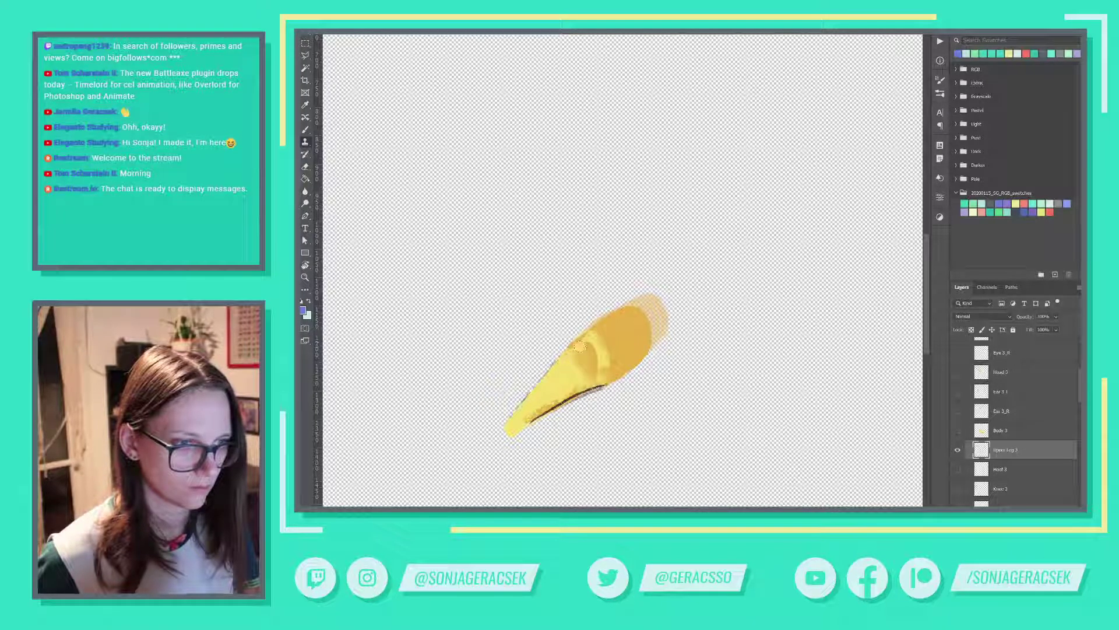
mouse_move(586, 341)
mouse_down()
mouse_move(594, 373)
mouse_move(583, 352)
mouse_move(548, 372)
mouse_move(560, 387)
mouse_move(560, 375)
mouse_move(586, 368)
mouse_up()
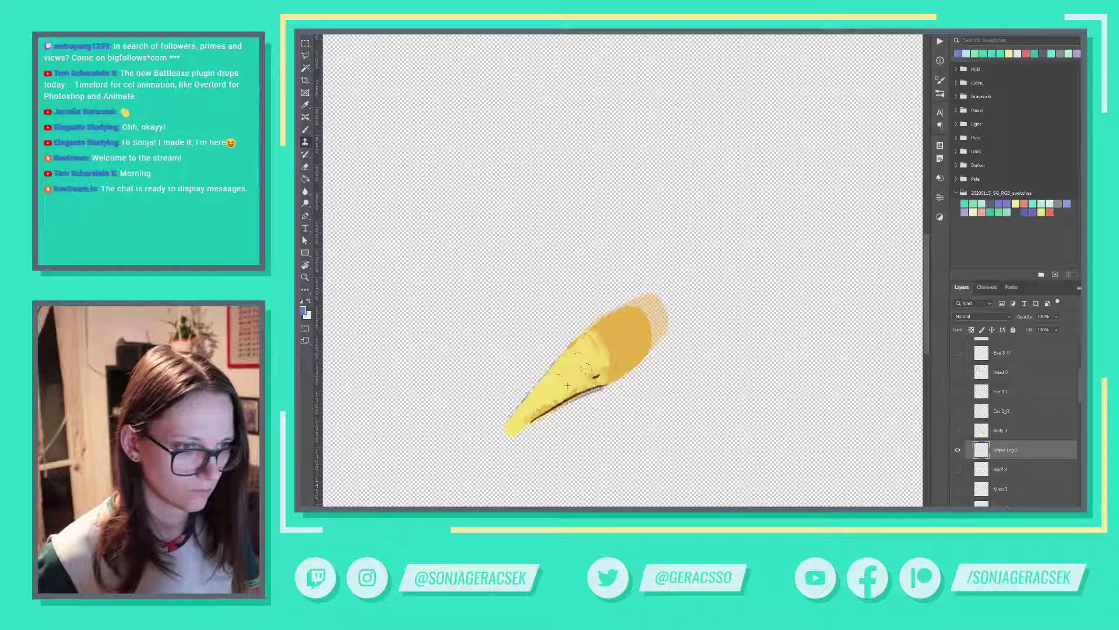
alt+click(560, 361)
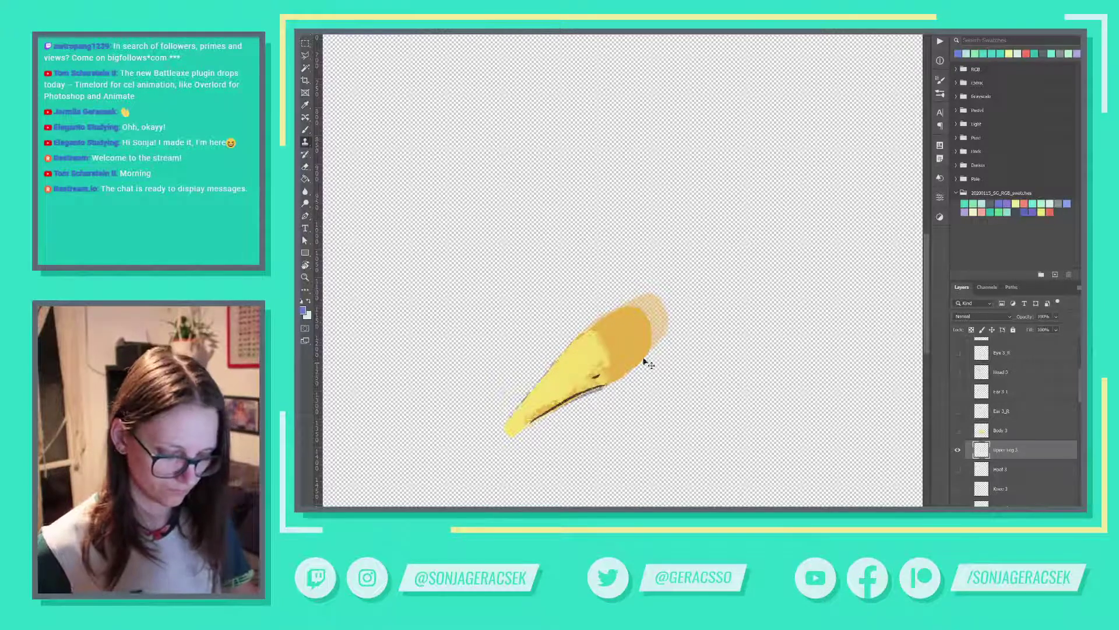
key(ctrl+z)
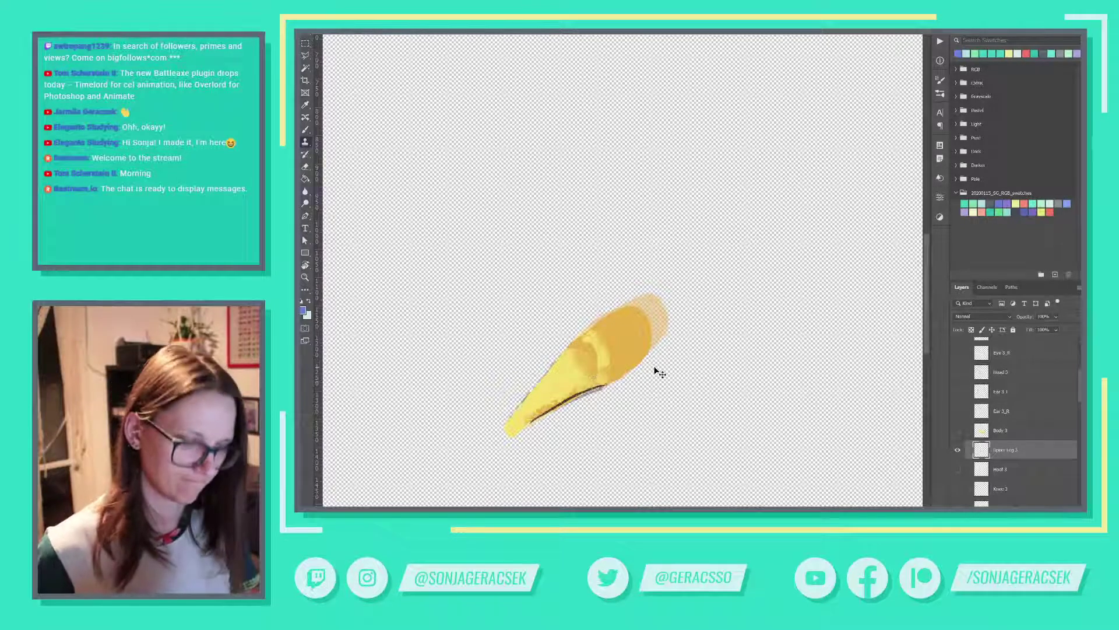
key(ctrl+z)
Clone the yellow texture and dark outline further along Upper Leg 3's lower edge, into the orange area.
click(658, 372)
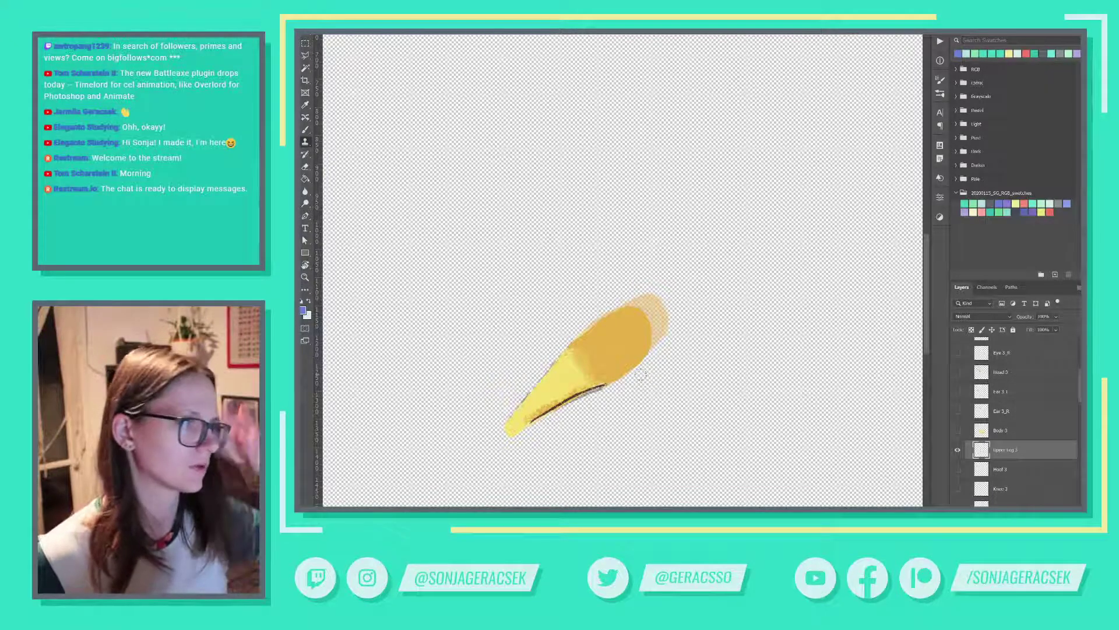
click(600, 382)
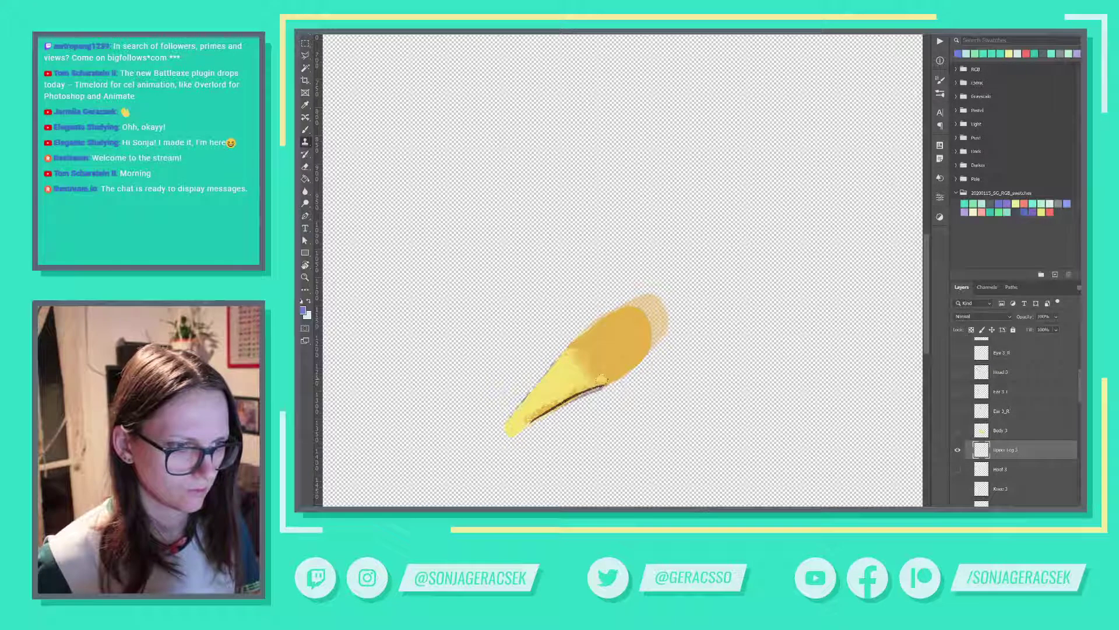
click(604, 379)
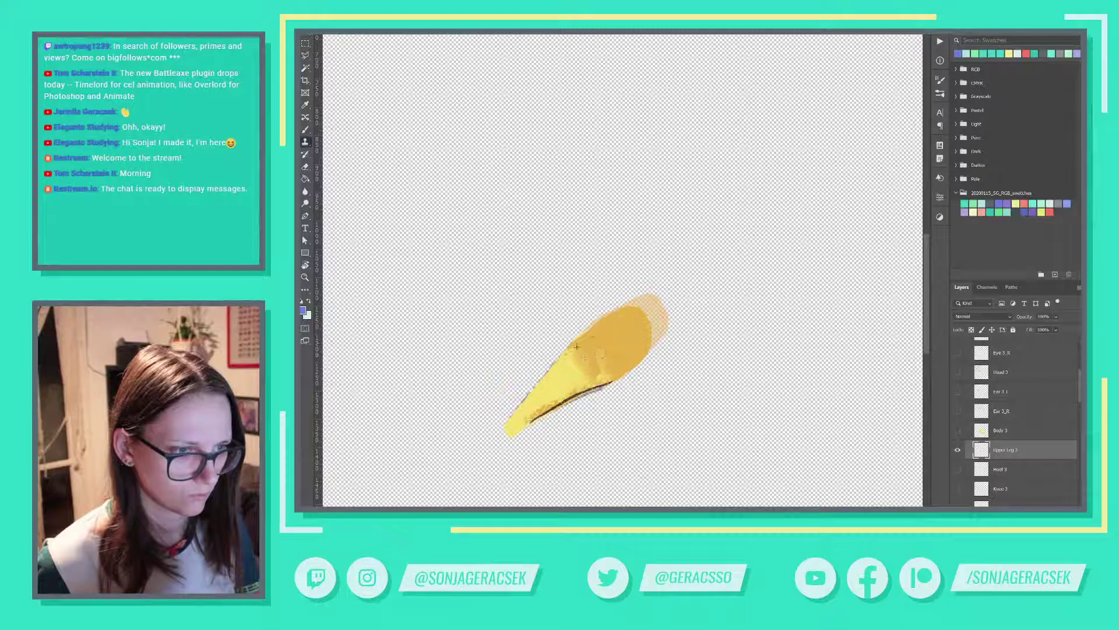
Clone light yellow texture from Upper Leg 3's upper edge across its middle to soften the orange transition, undoing unsuitable strokes.
mouse_move(586, 336)
mouse_down()
mouse_move(584, 381)
mouse_move(560, 352)
mouse_move(584, 367)
mouse_up()
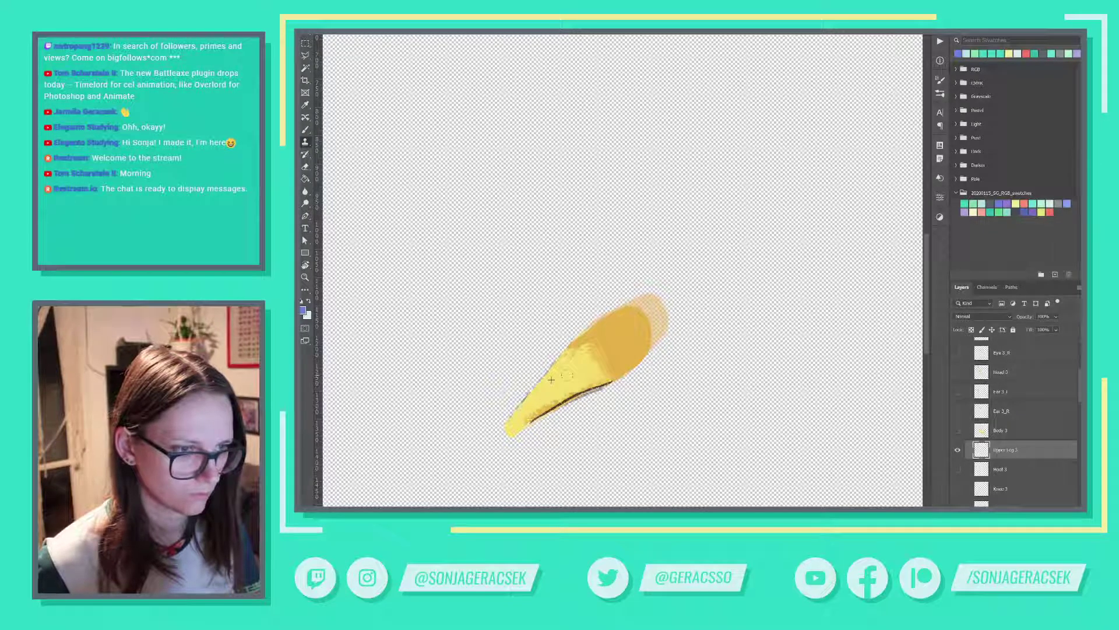
key(ctrl+z)
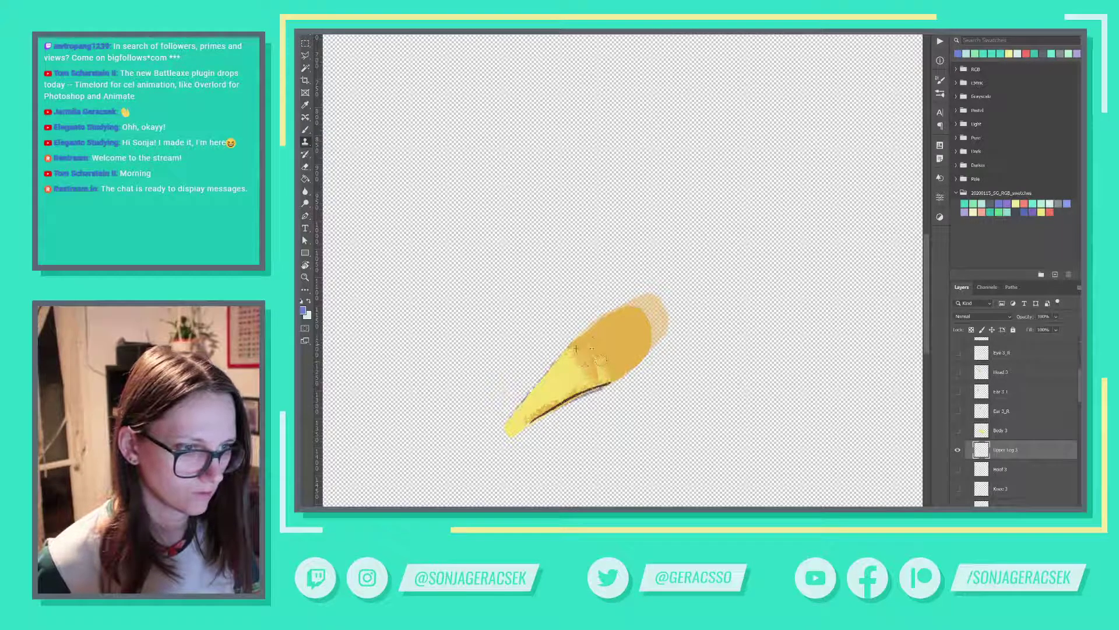
mouse_move(585, 341)
mouse_down()
mouse_move(591, 377)
mouse_move(579, 355)
mouse_move(584, 374)
mouse_move(568, 355)
mouse_move(559, 362)
mouse_up()
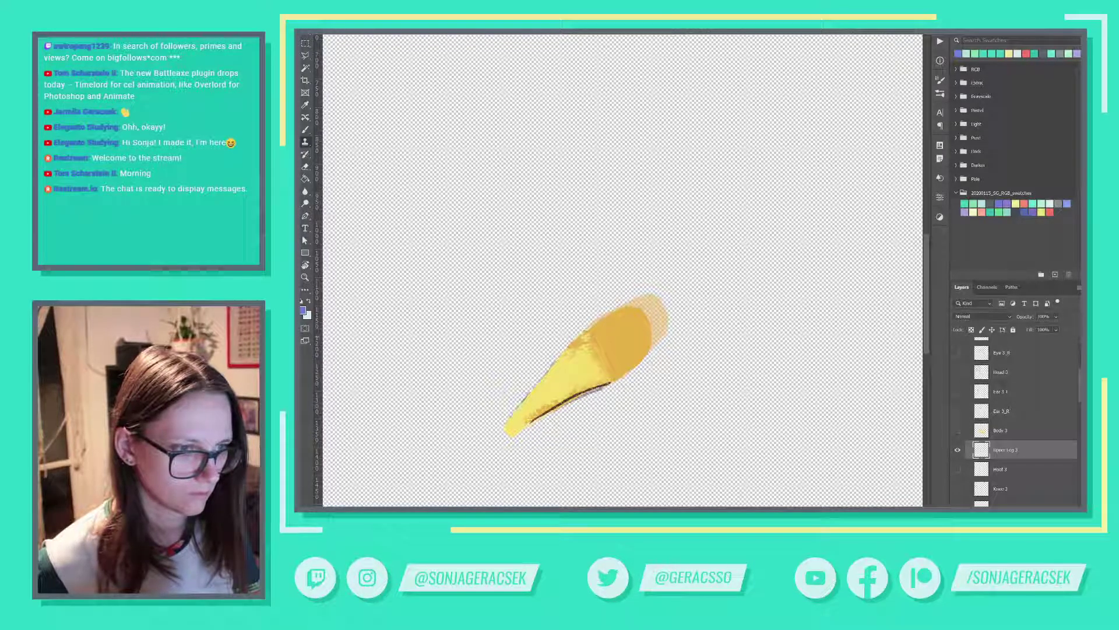
drag(584, 335, 587, 352)
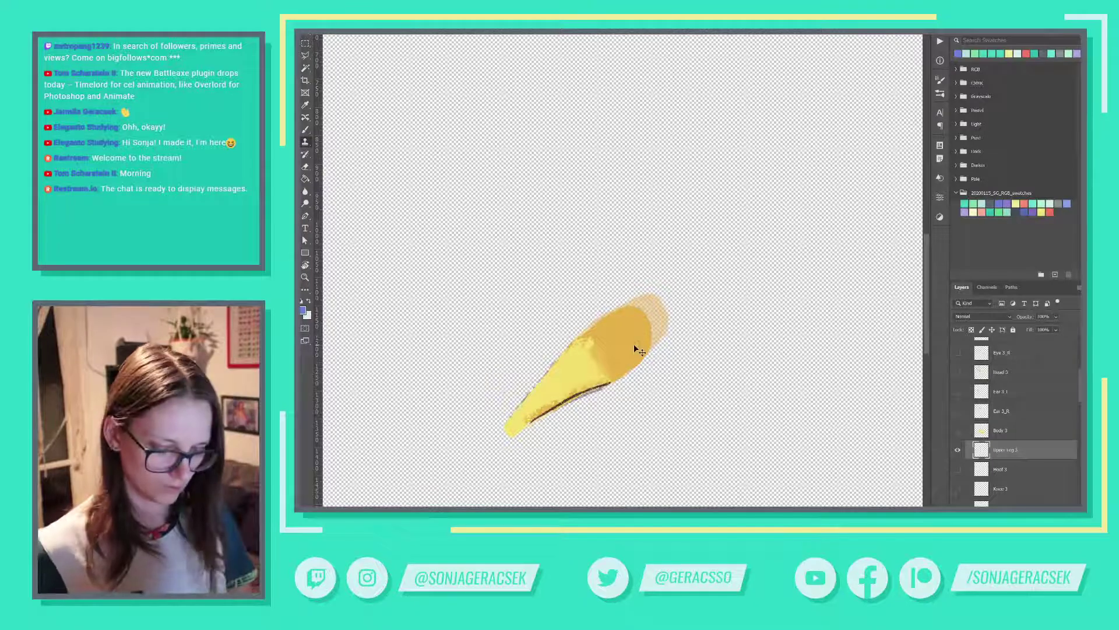
key(ctrl+z)
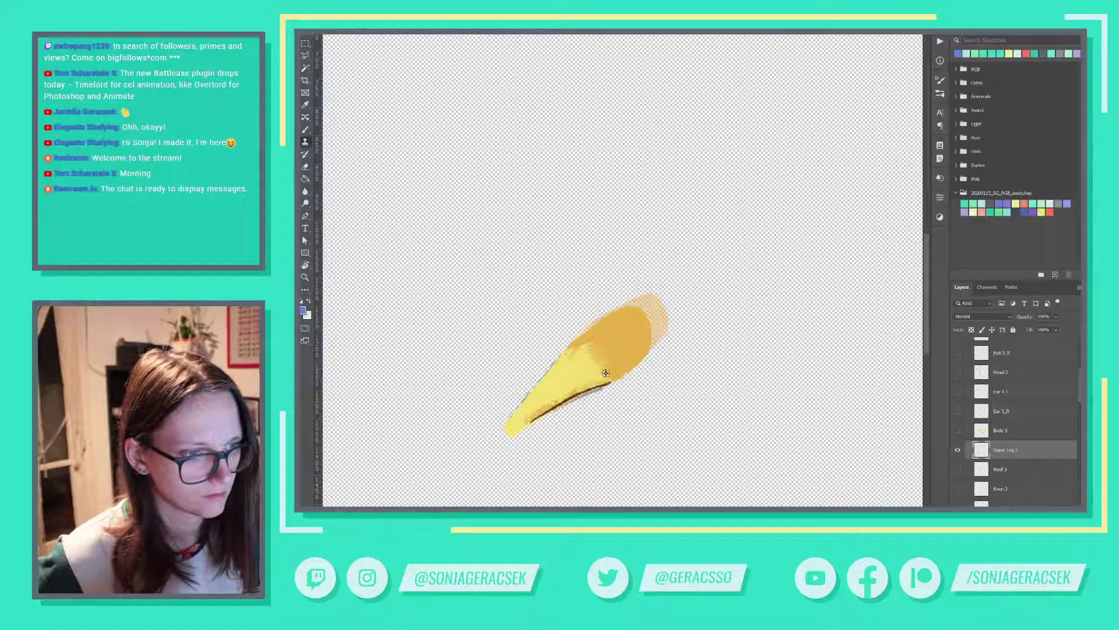
click(587, 342)
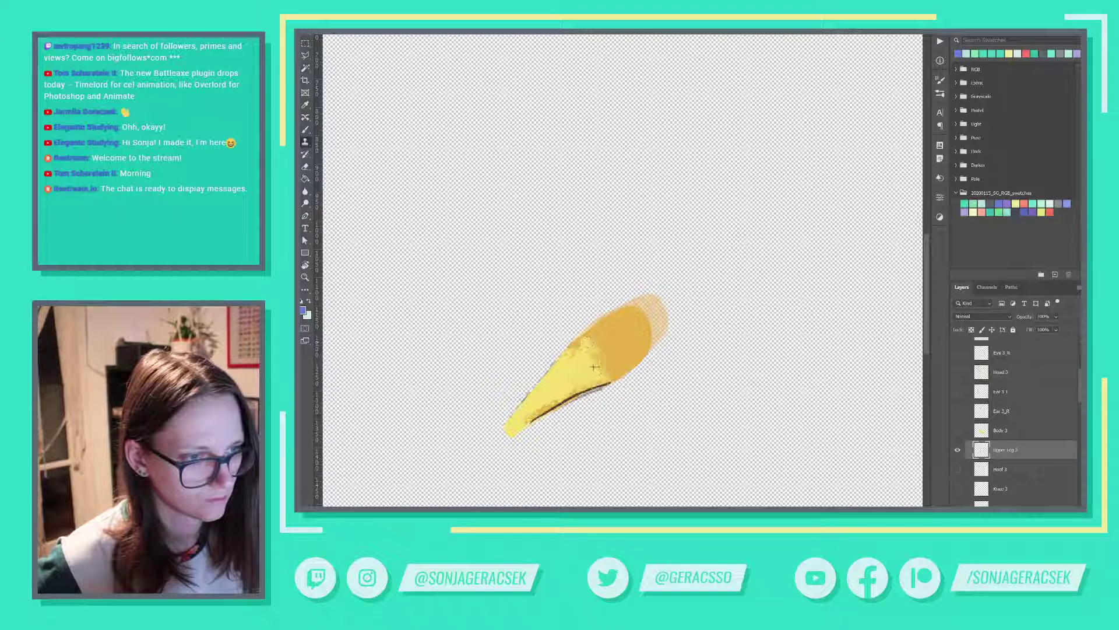
click(584, 341)
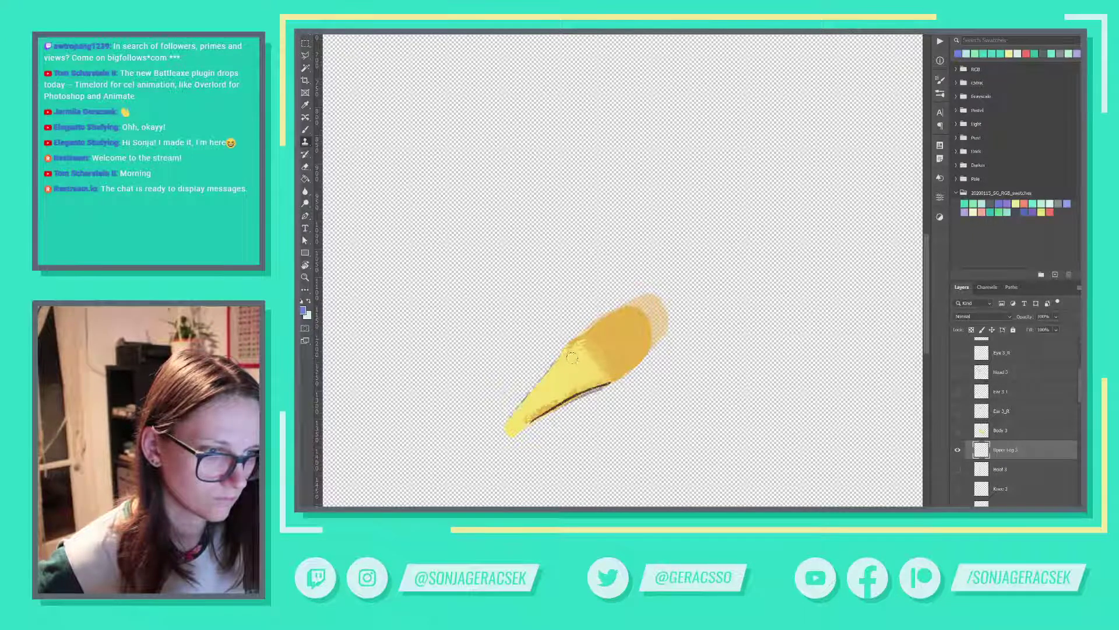
Clean up Upper Leg 3's upper edge with the Eraser and clone orange over the leg's faded rounded end.
key(e)
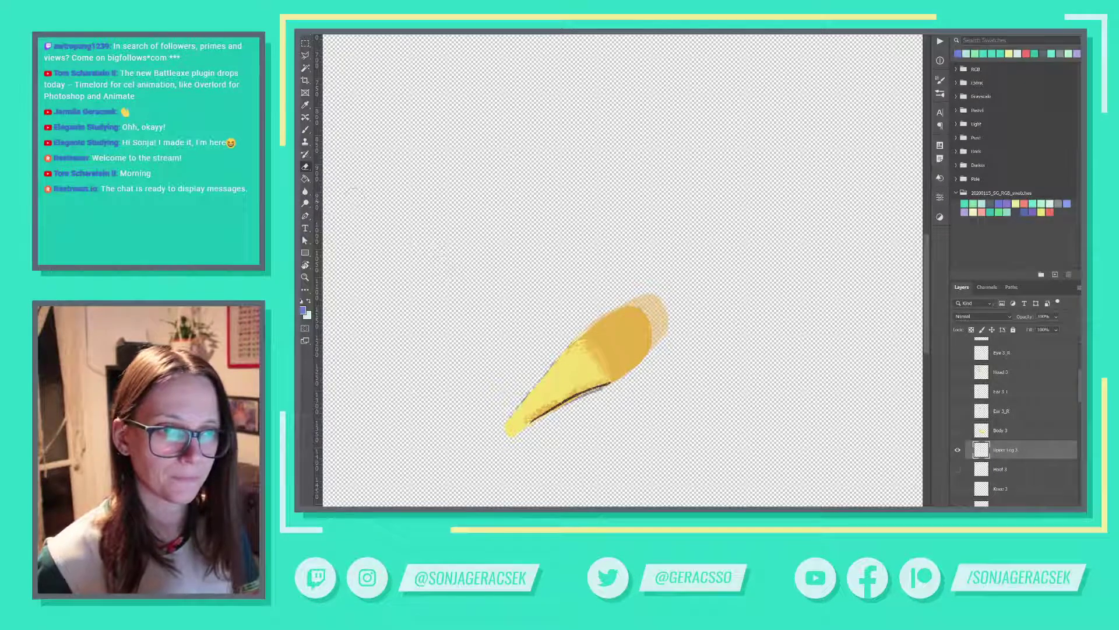
key(s)
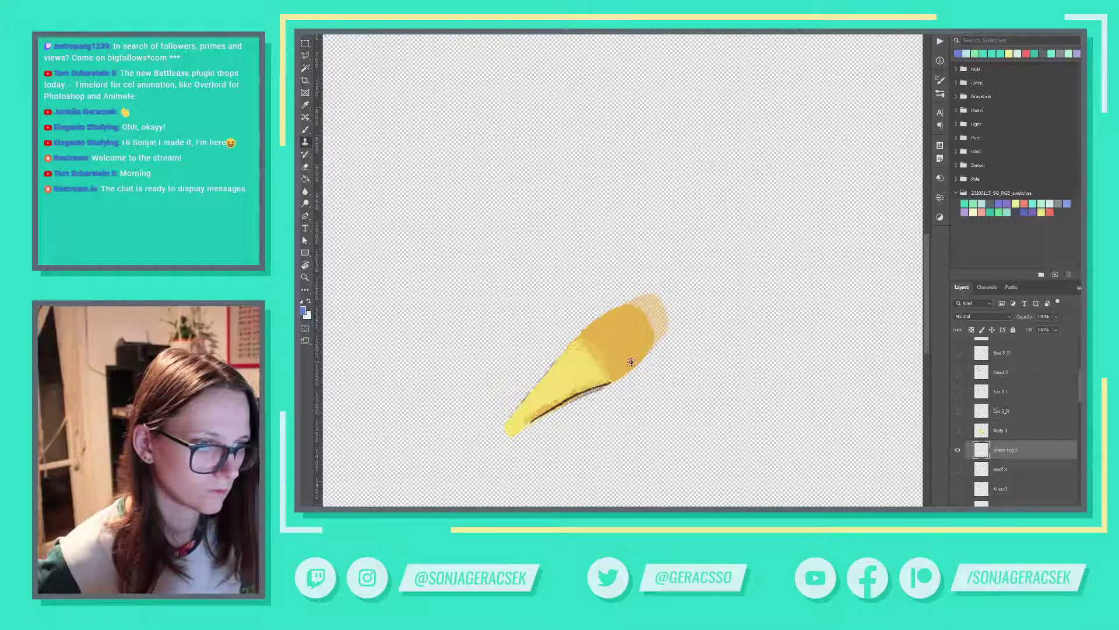
mouse_move(652, 336)
mouse_down()
mouse_move(629, 362)
mouse_move(646, 341)
mouse_move(638, 316)
mouse_move(601, 332)
mouse_move(628, 324)
mouse_move(651, 320)
mouse_up()
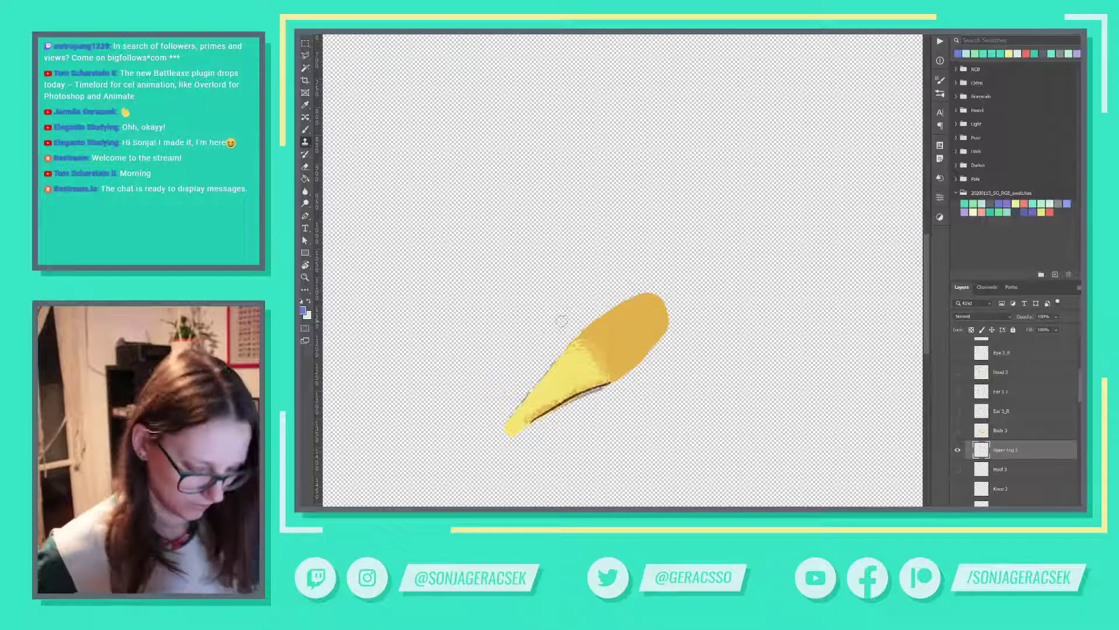
key(e)
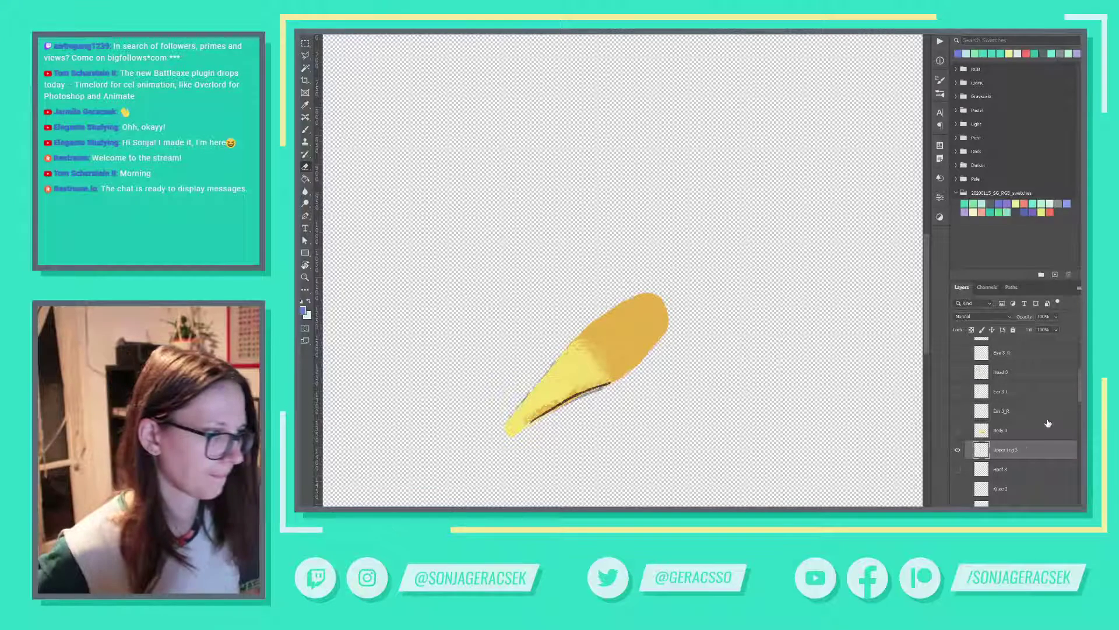
Collapse the topmost pass group, show the middle pass group and restore the lowest pass group to 100% opacity.
scroll(1029, 396, up, 4)
click(985, 346)
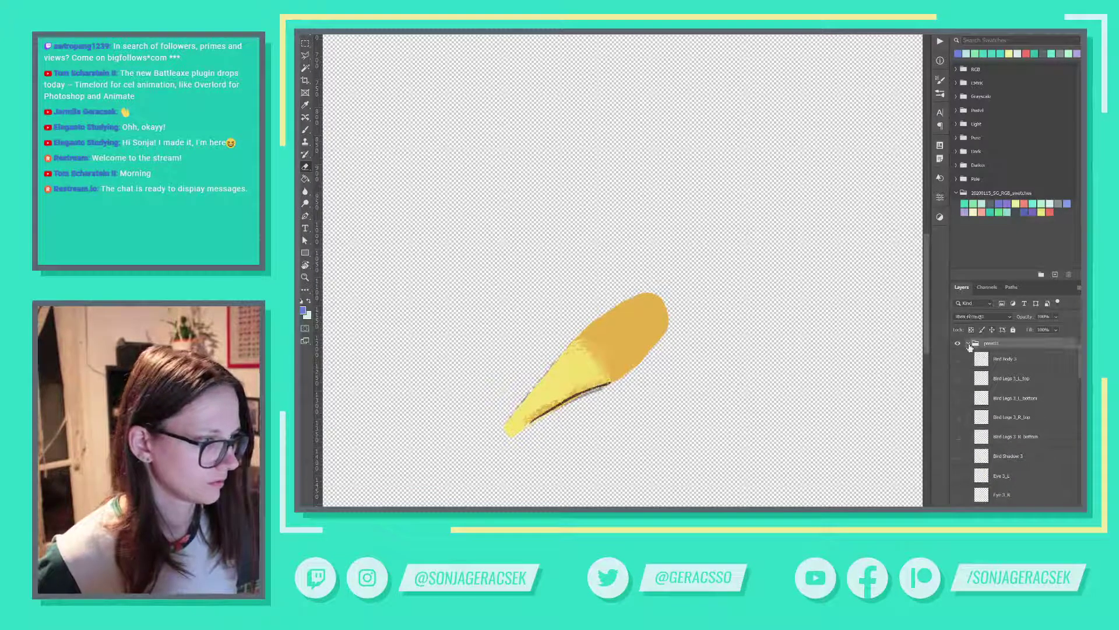
click(968, 344)
click(967, 355)
click(957, 356)
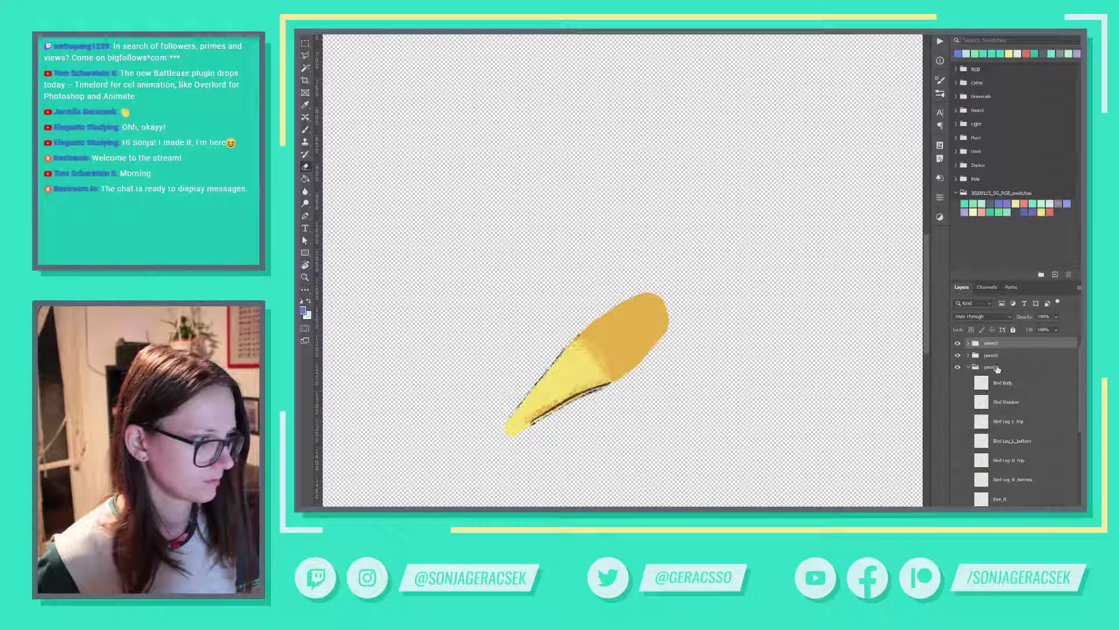
click(996, 366)
click(1055, 329)
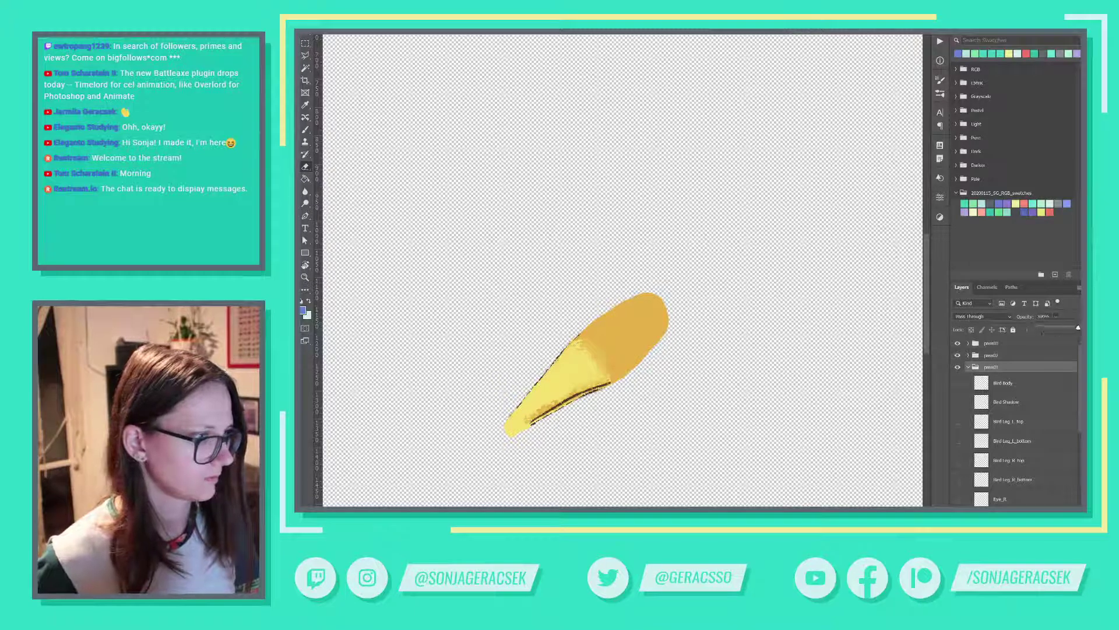
click(1042, 355)
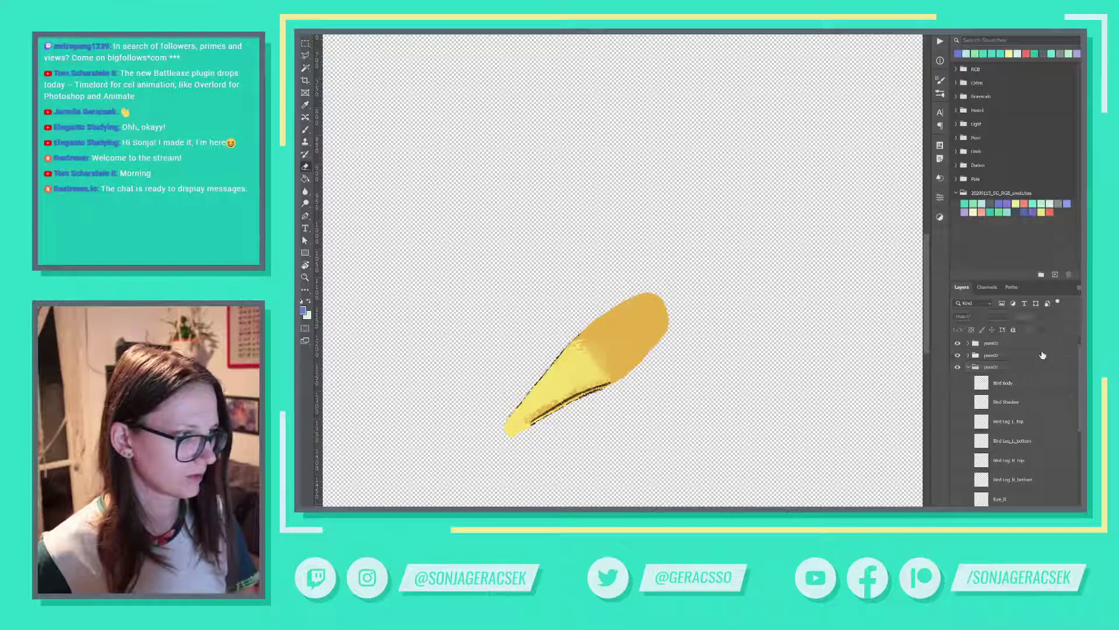
Switch to After Effects, select the 010a_upperLeg layer in the 010_deerBird composition and limit its listed properties to keyframed ones.
key(alt+Tab)
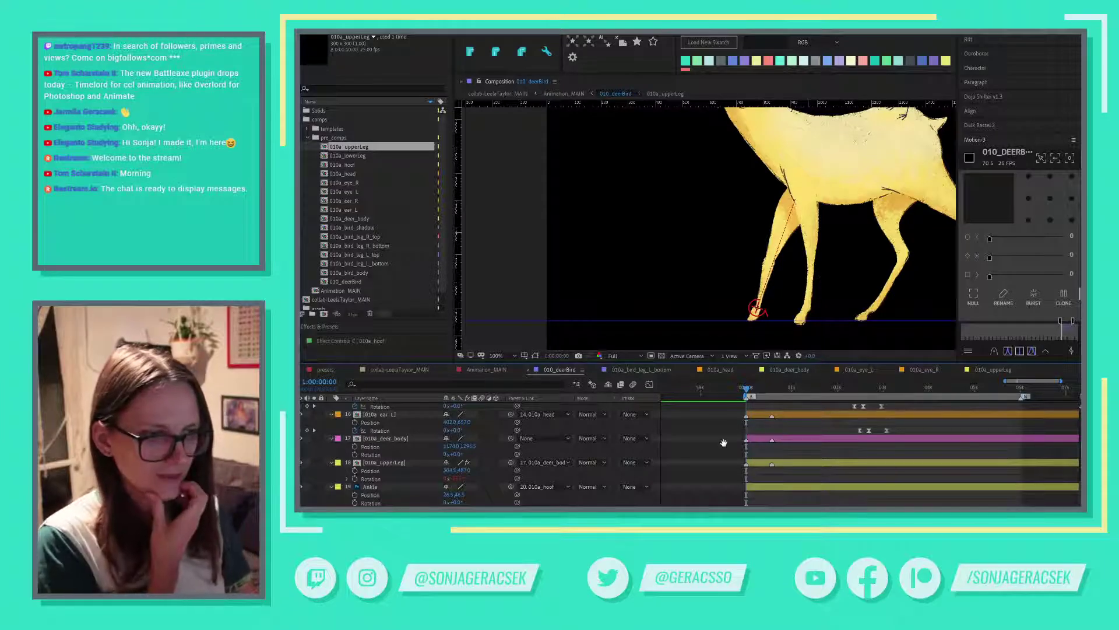
scroll(724, 443, down, 8)
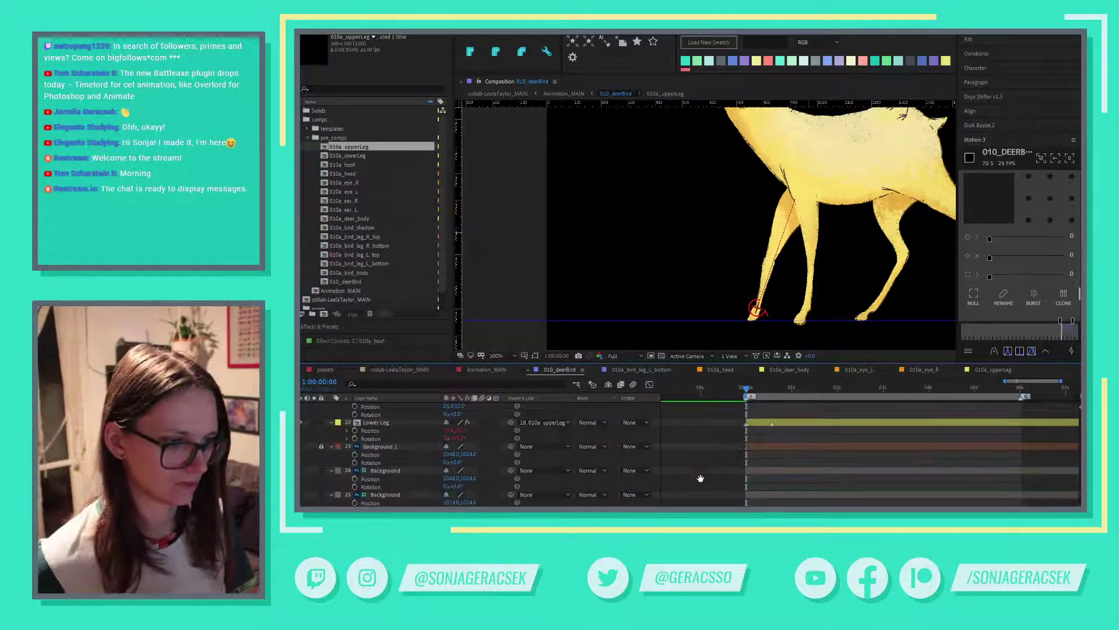
scroll(700, 478, up, 5)
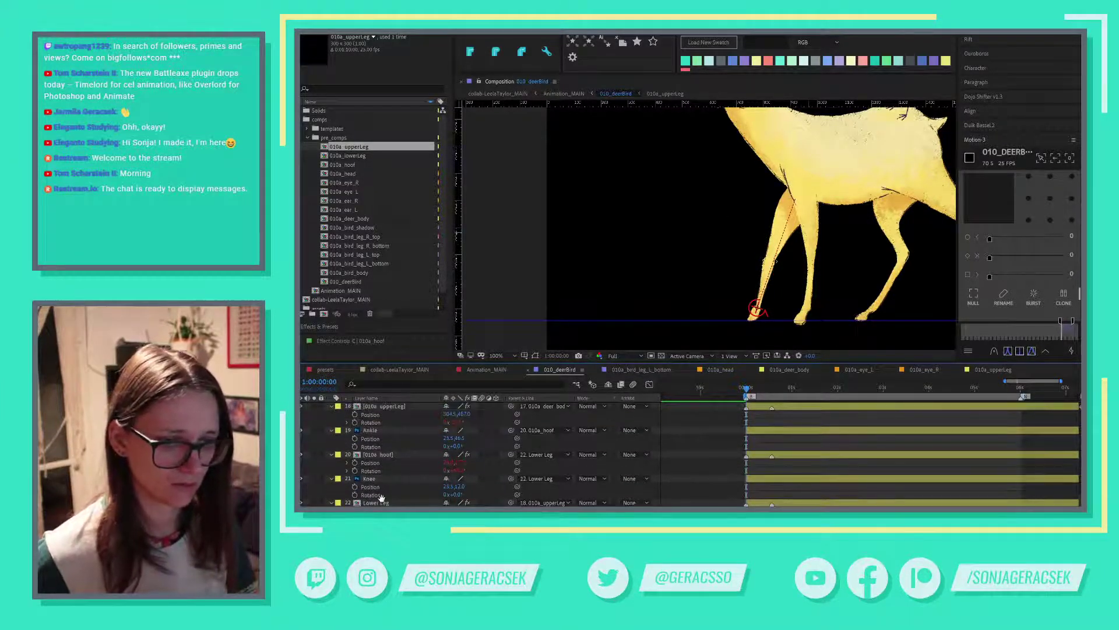
click(391, 416)
click(395, 407)
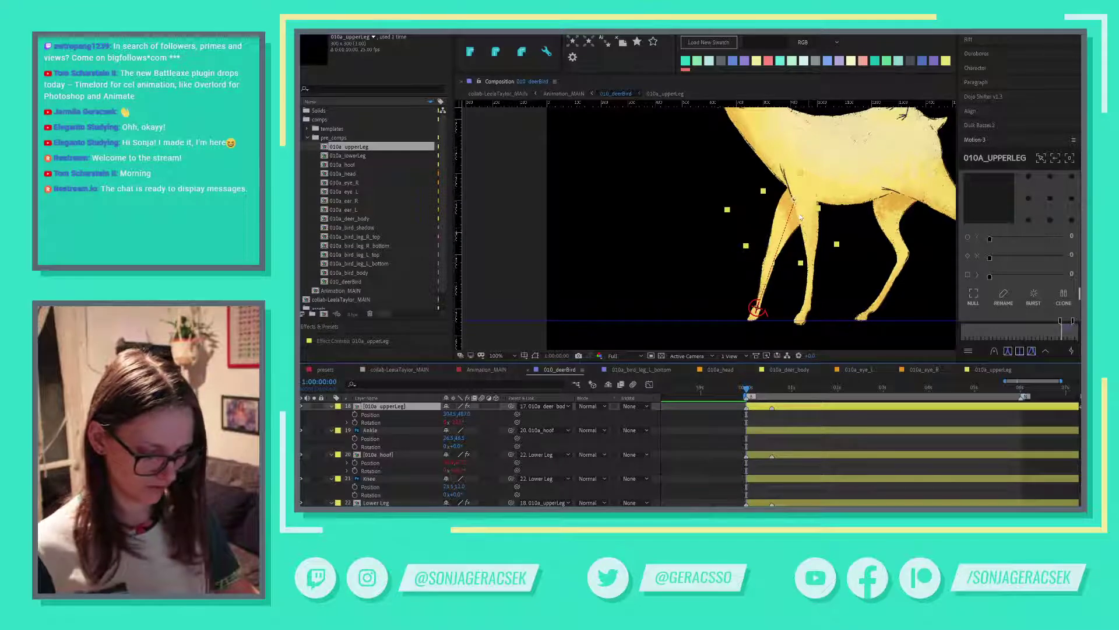
key(u)
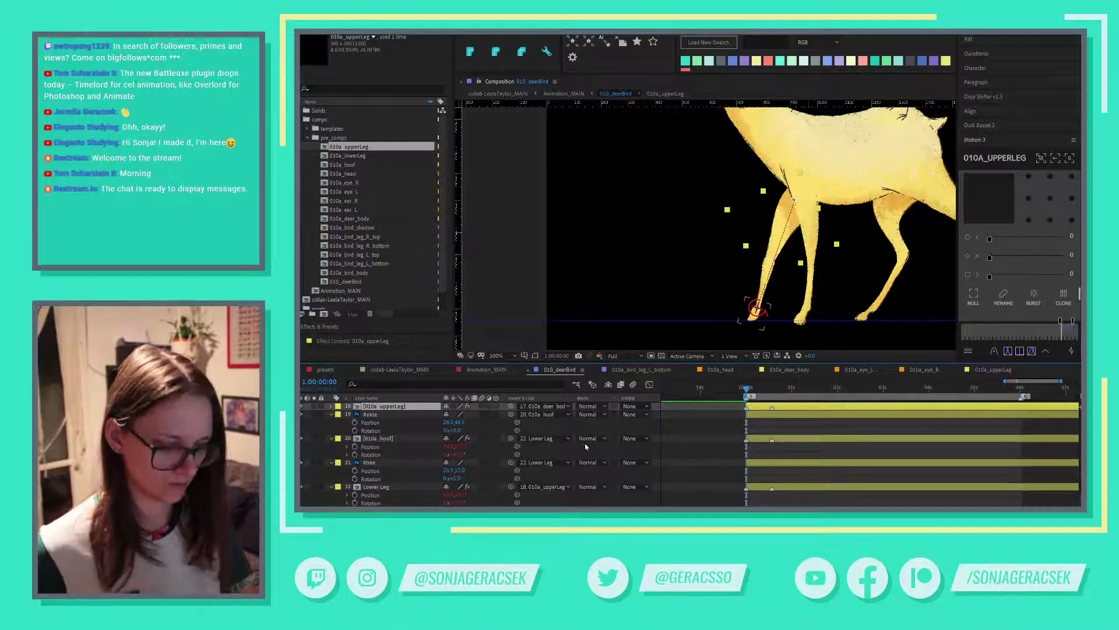
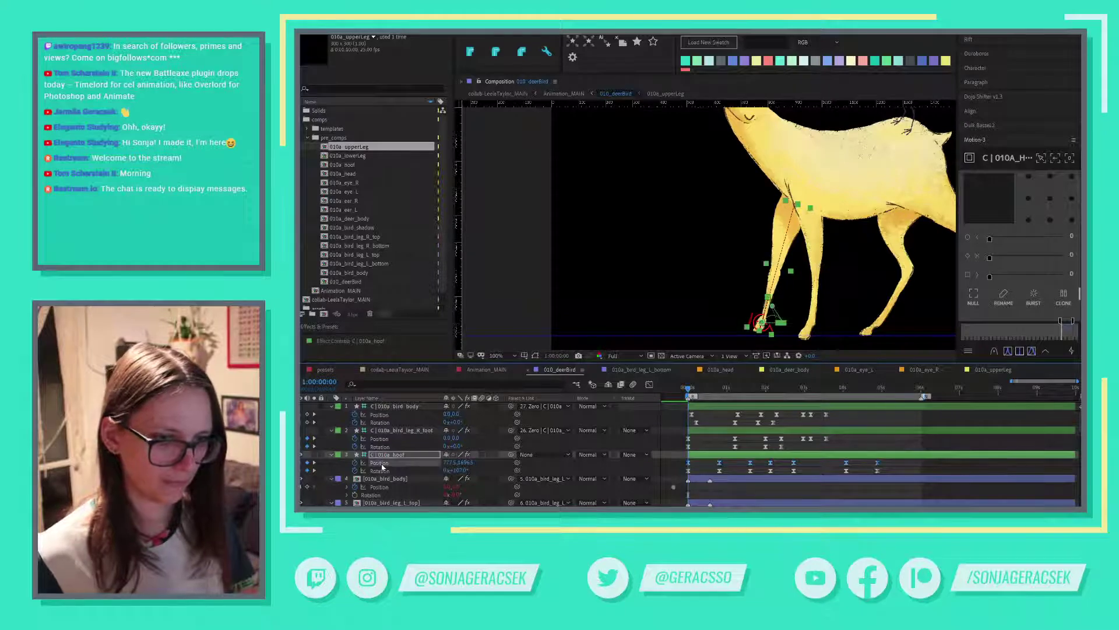
Nudge the C | 010a_hoof controller upward in two large increments with all its Position keyframes selected.
key(shift+Up)
key(shift+Up)
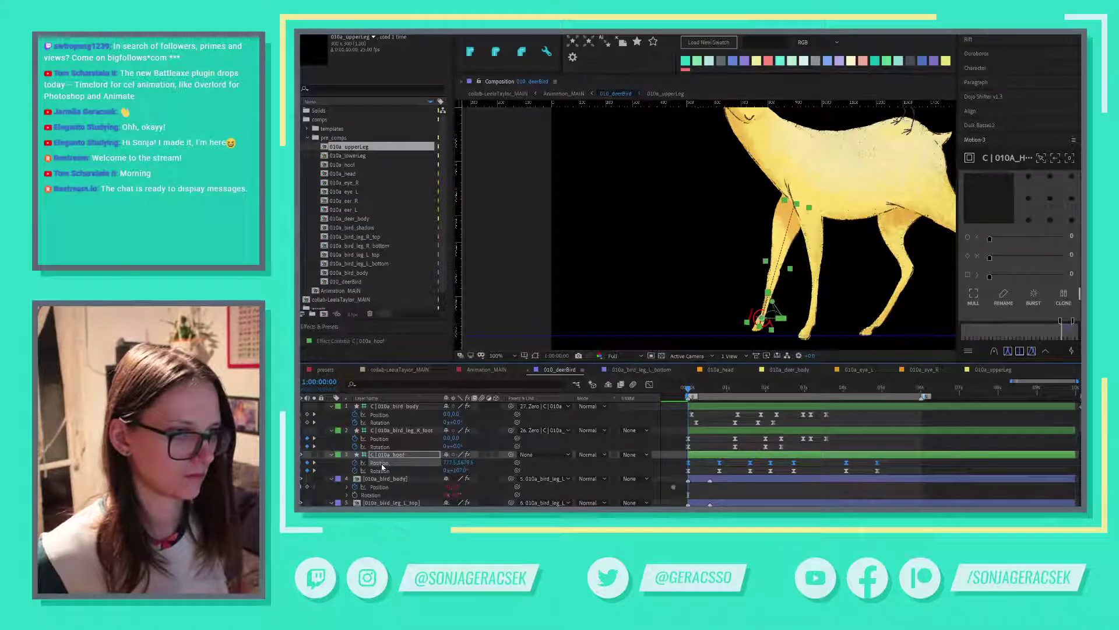
scroll(735, 272, down, 2)
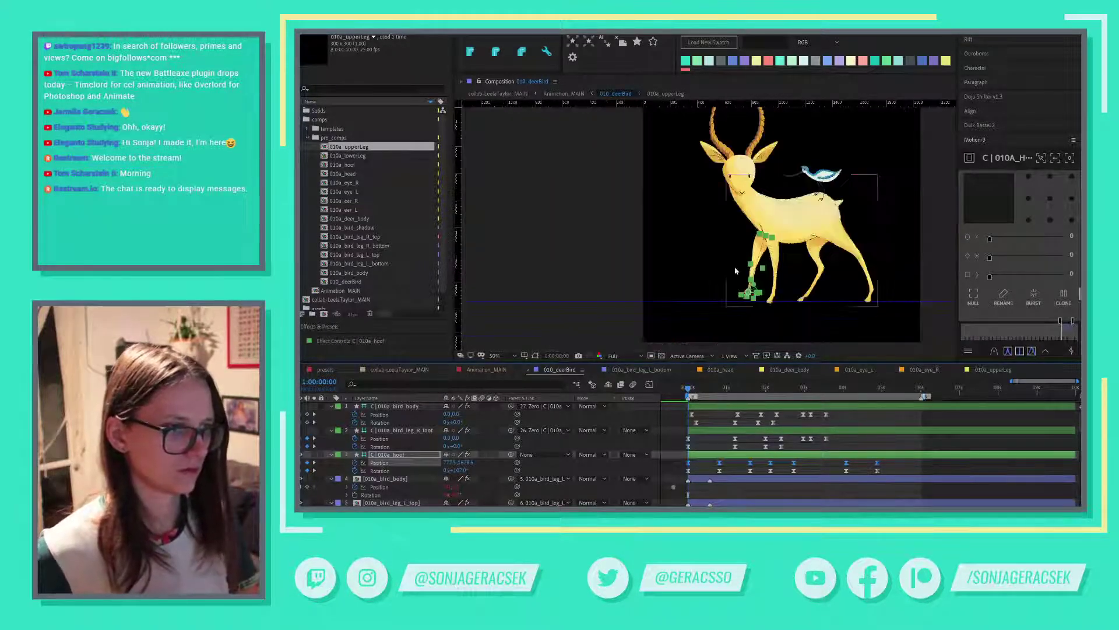
scroll(824, 457, down, 3)
scroll(823, 456, down, 10)
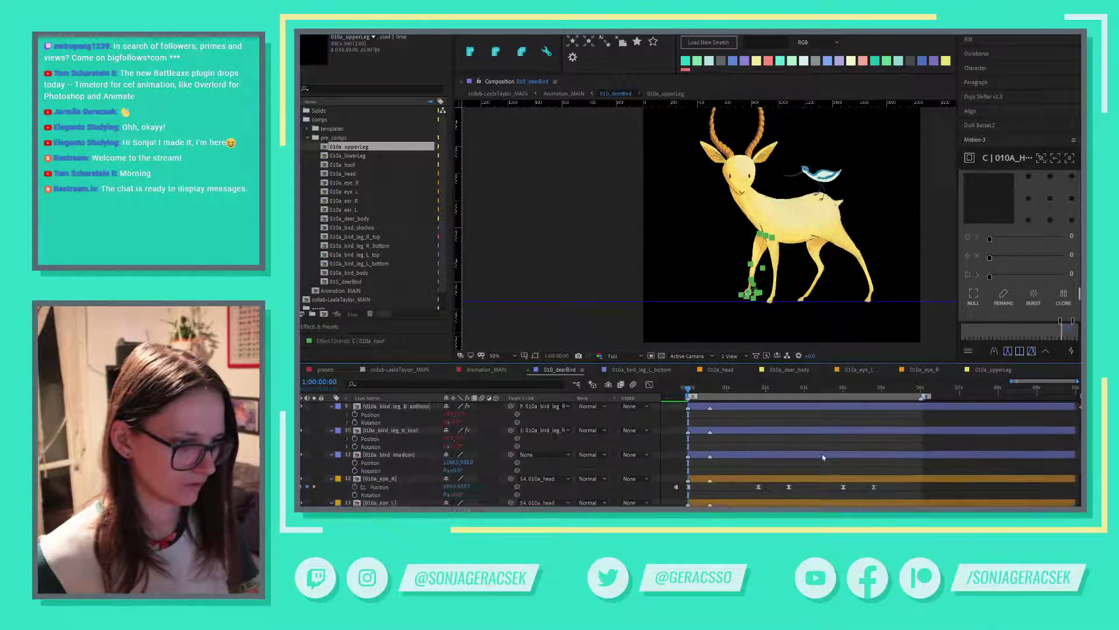
scroll(819, 455, down, 1)
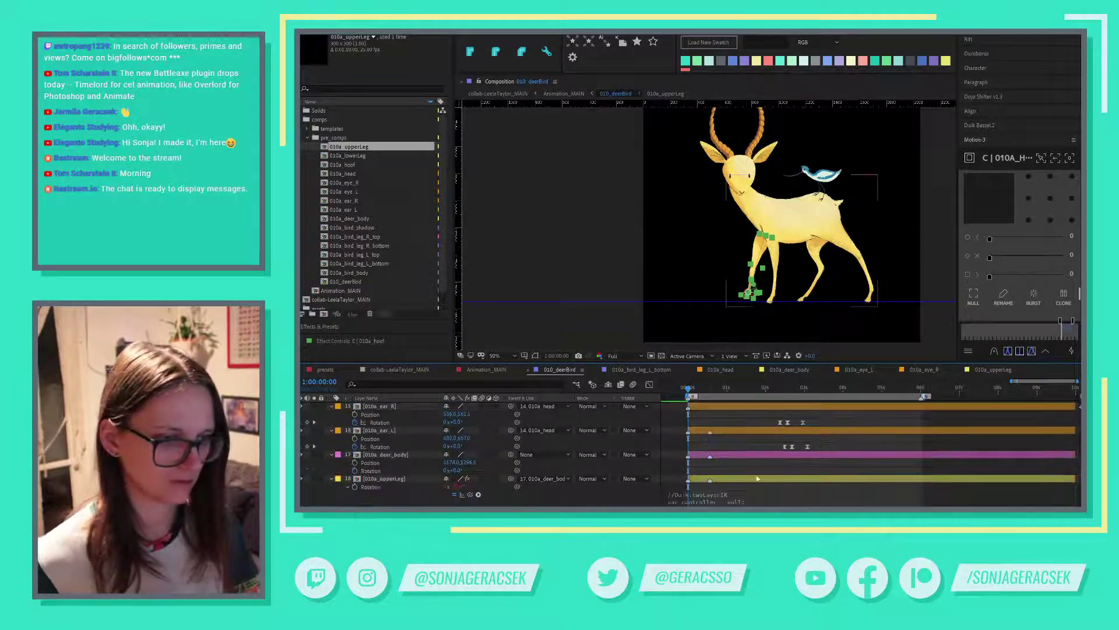
Add 010a_upperLeg to the hoof controller selection, shift both slightly down and to the left, and deselect them.
ctrl+click(408, 481)
scroll(729, 249, up, 2)
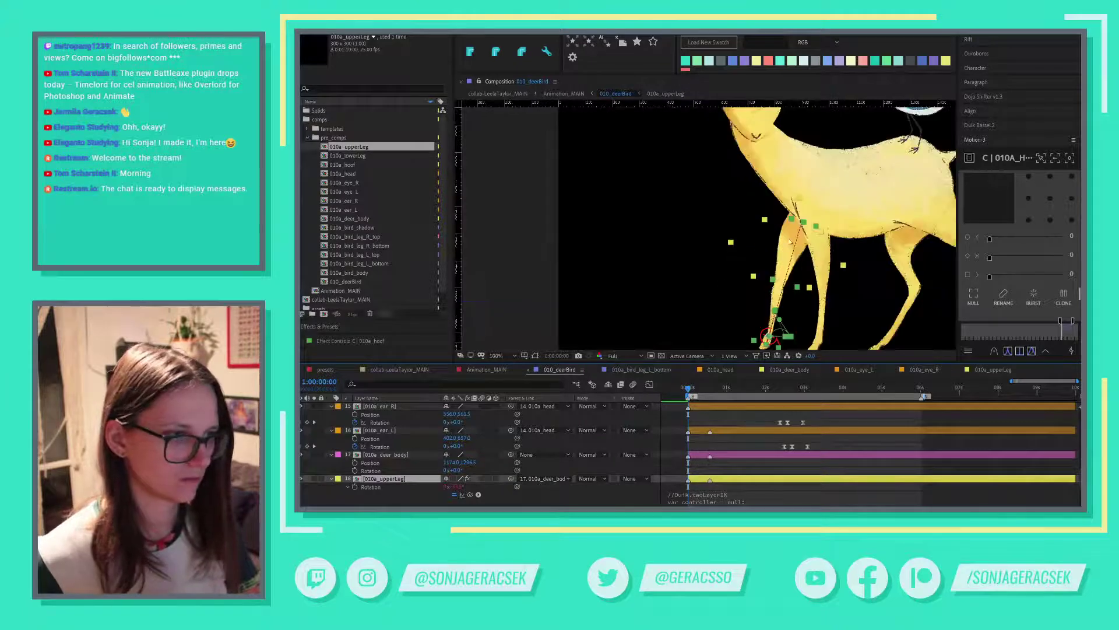
drag(795, 240, 797, 247)
drag(870, 261, 841, 214)
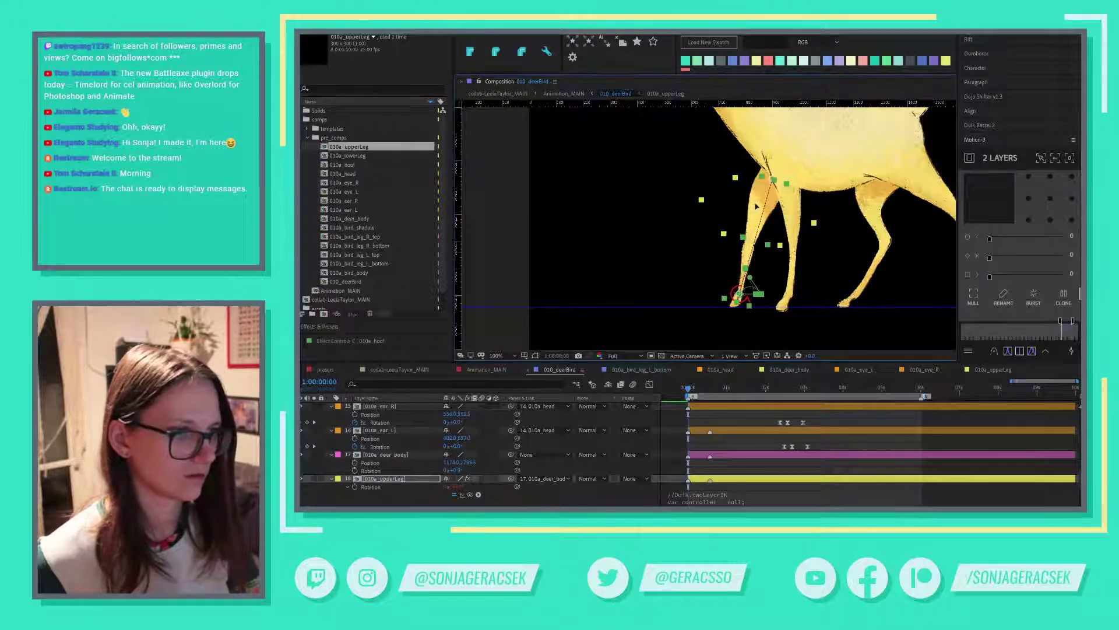
key(Down)
key(Down)
key(Down)
drag(757, 207, 748, 207)
scroll(865, 210, down, 1)
click(798, 334)
scroll(882, 209, up, 1)
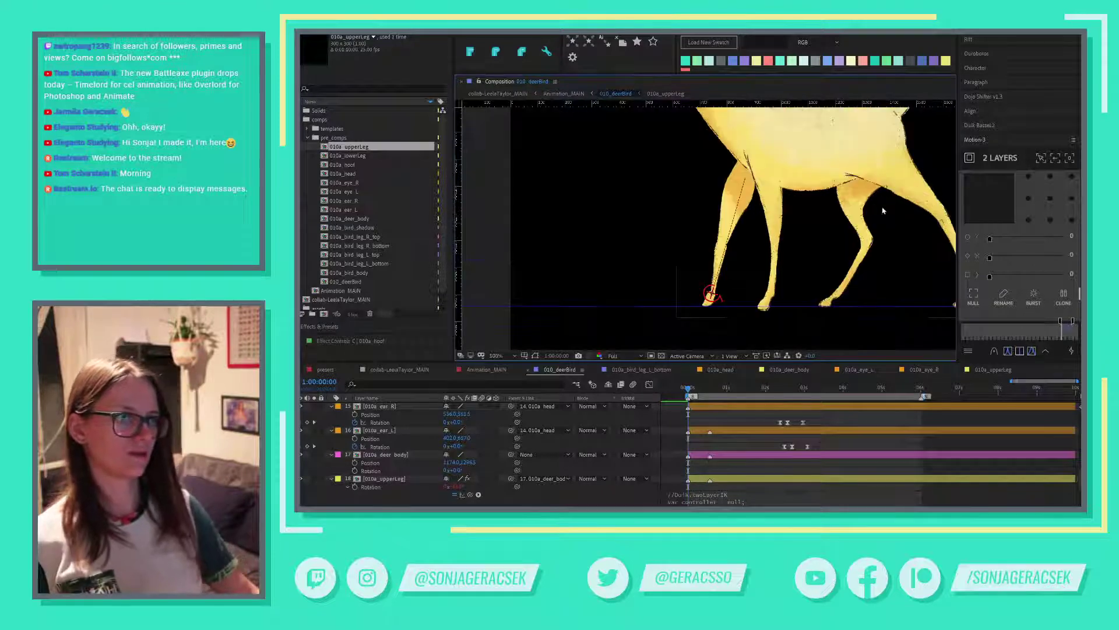
Open the original deer illustration in Photoshop from the project folders, compare its front leg pose, and return to After Effects.
scroll(882, 209, down, 2)
drag(846, 236, 796, 262)
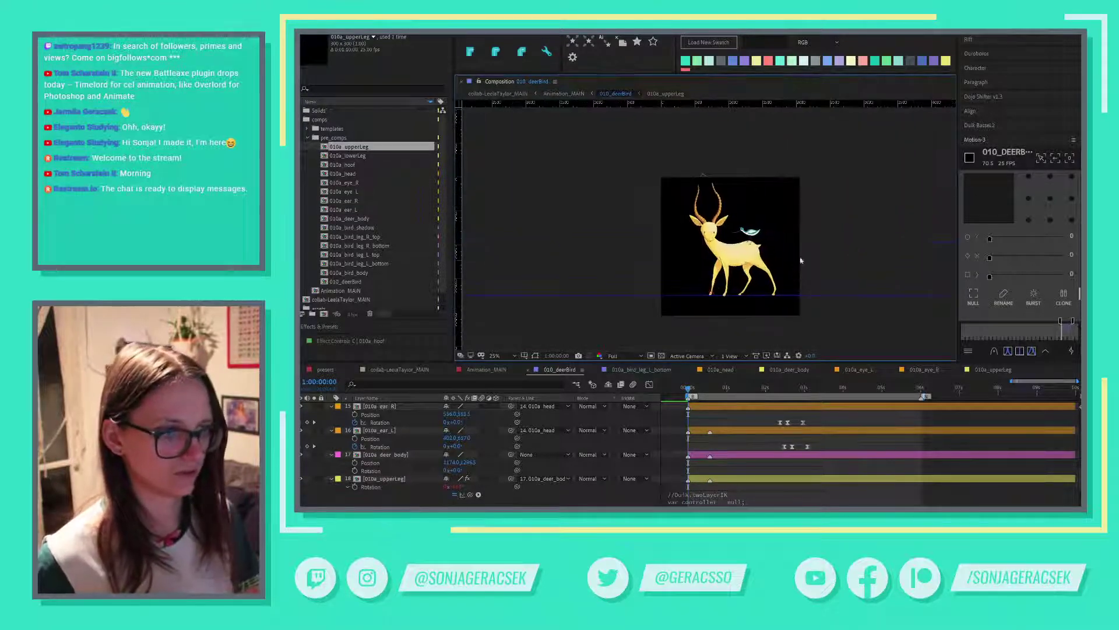
key(alt+Tab)
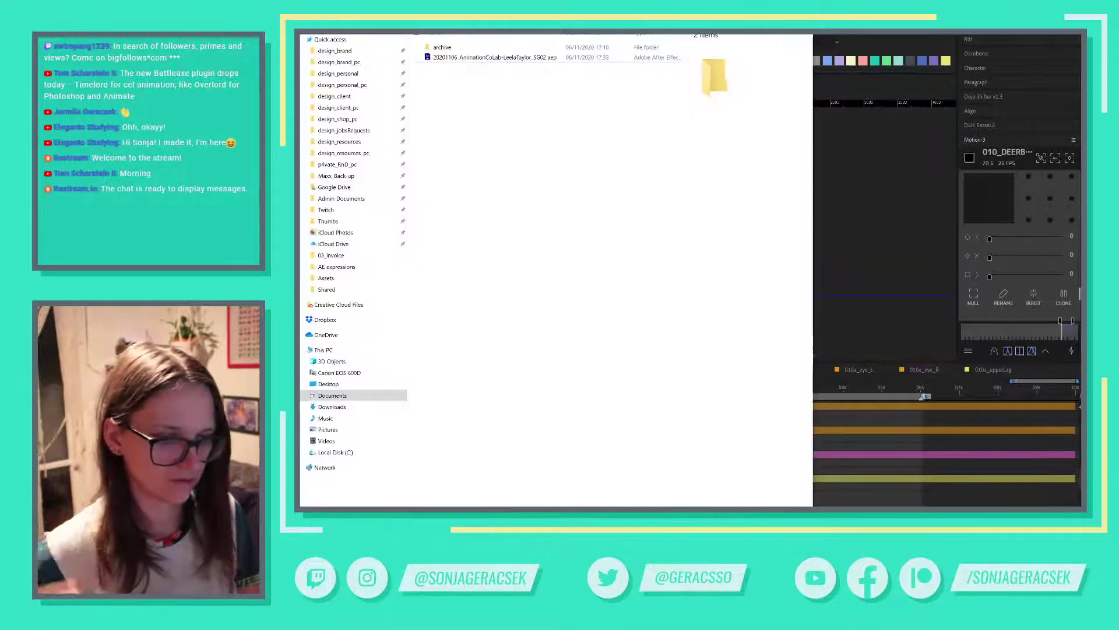
key(alt+Up)
double_click(450, 47)
click(446, 55)
double_click(447, 56)
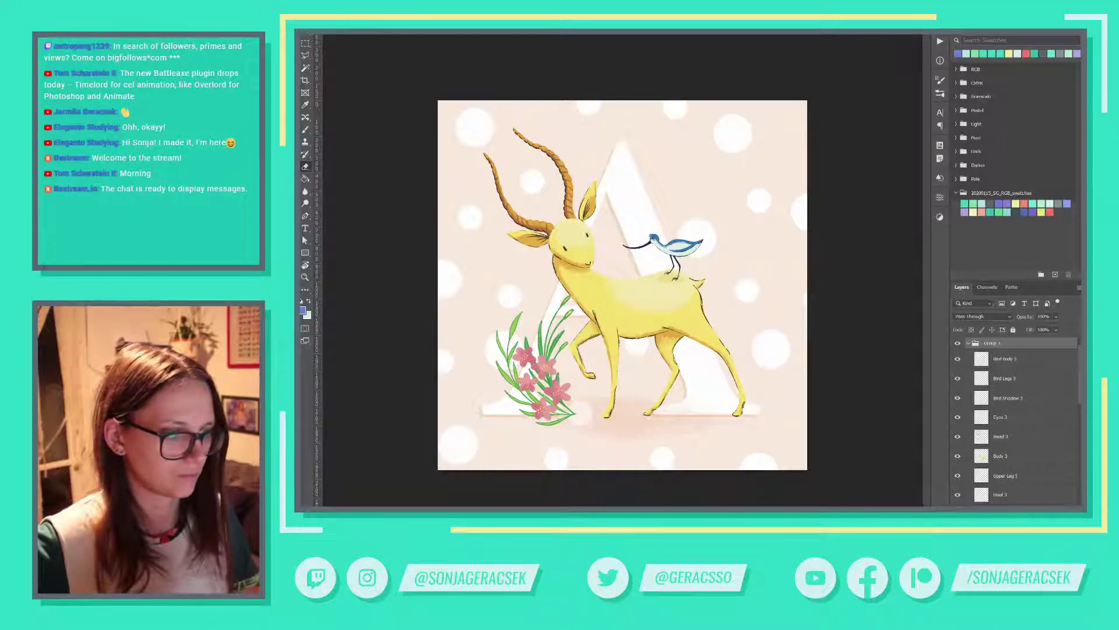
key(alt+Tab)
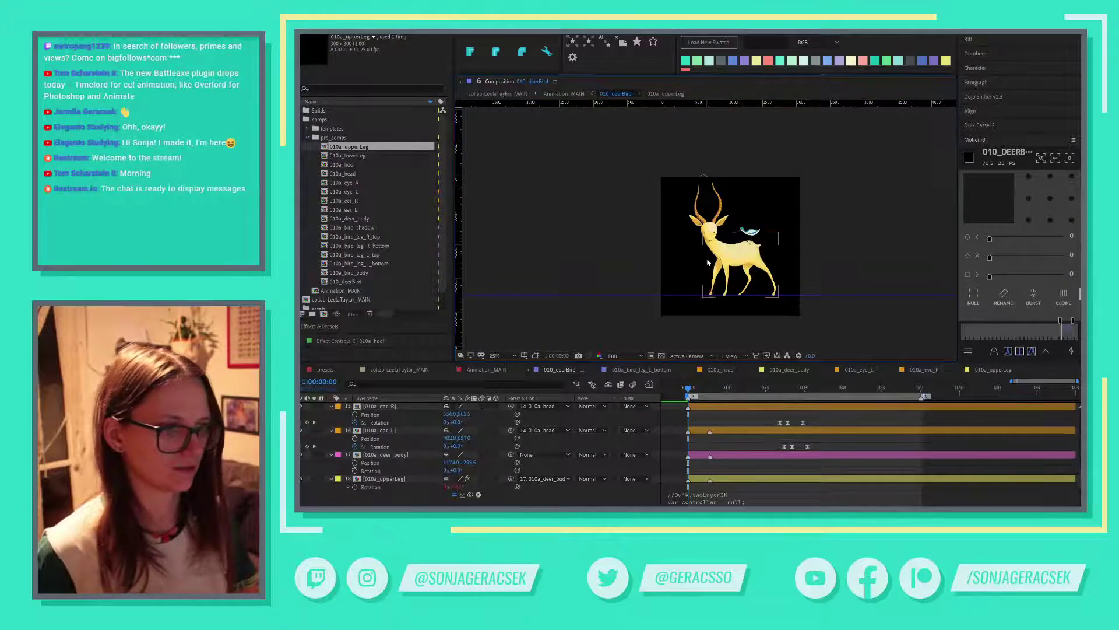
Try shifting the C | 010a_hoof controller and the 010a_upperLeg layer slightly to the right together.
scroll(723, 273, up, 2)
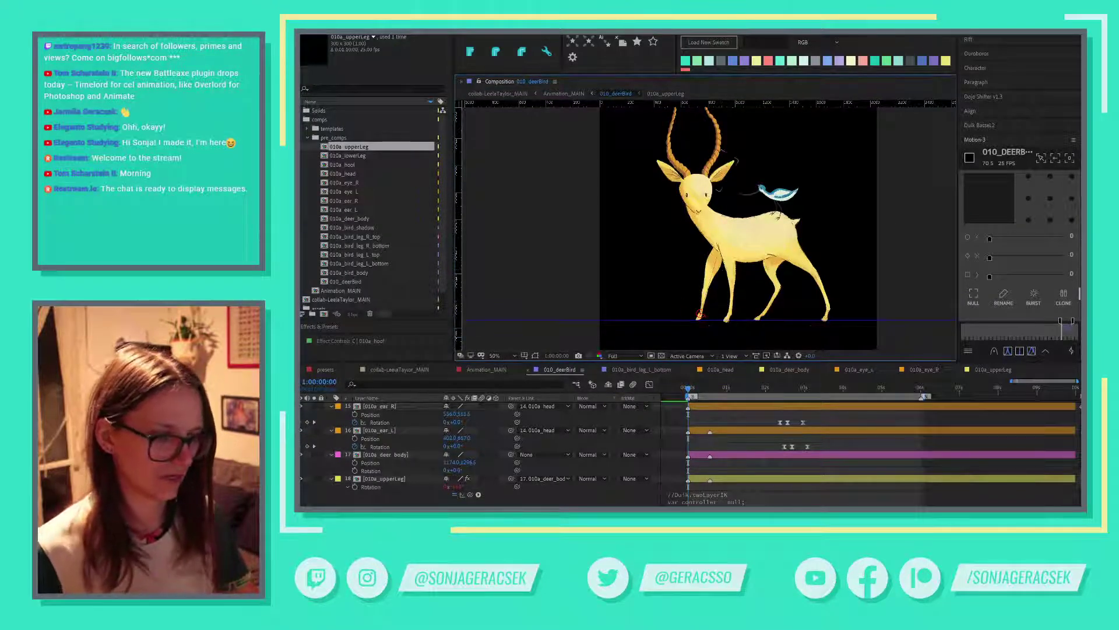
click(411, 480)
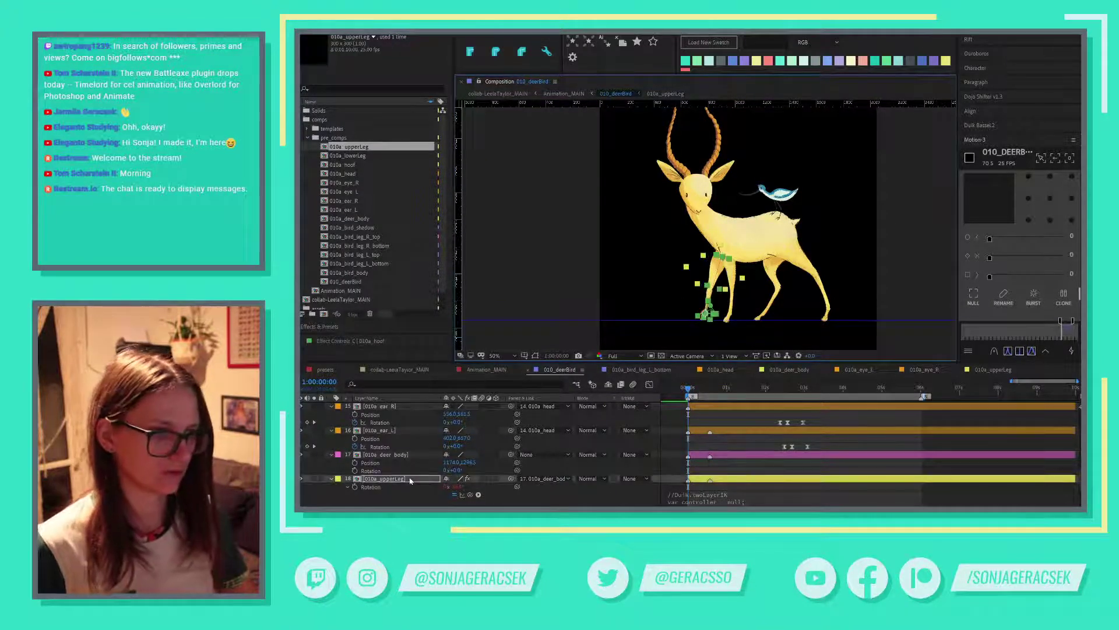
ctrl+click(410, 480)
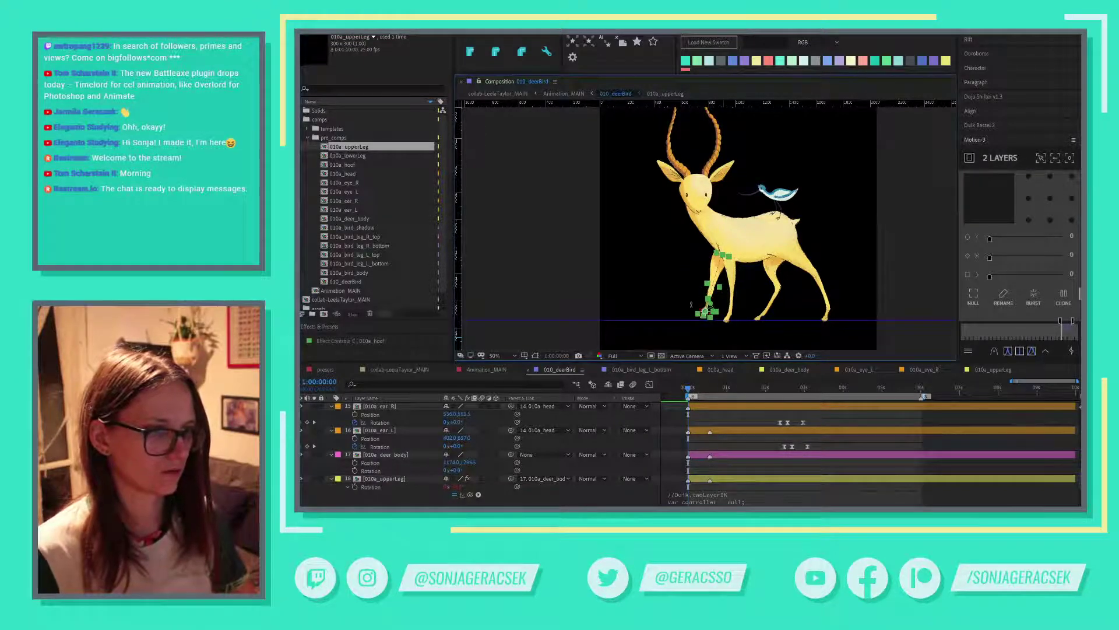
scroll(729, 267, up, 1)
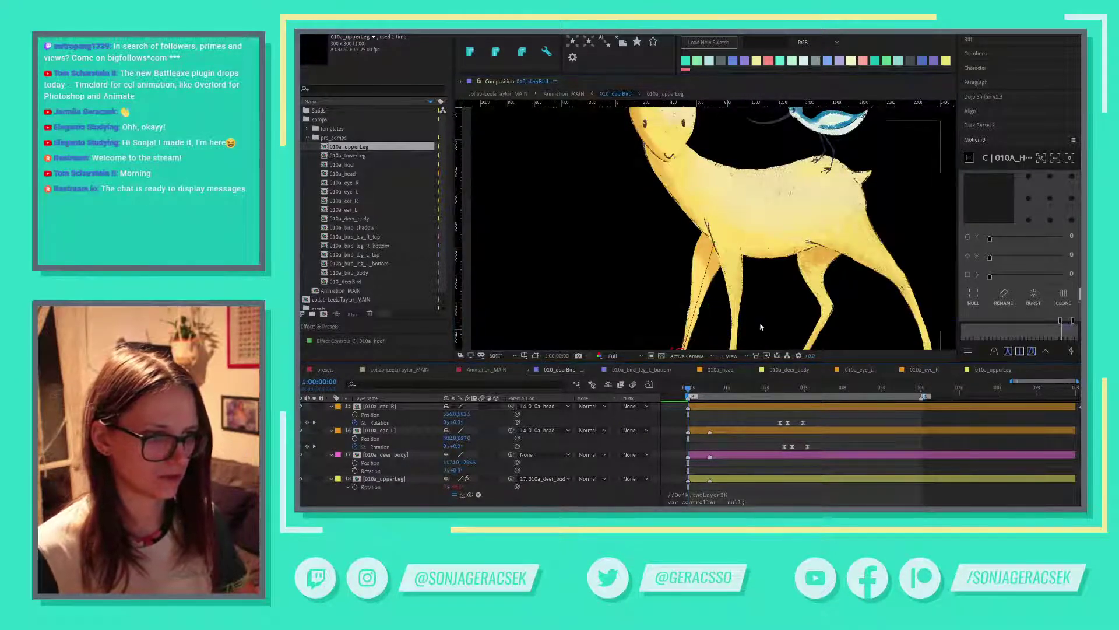
key(comma)
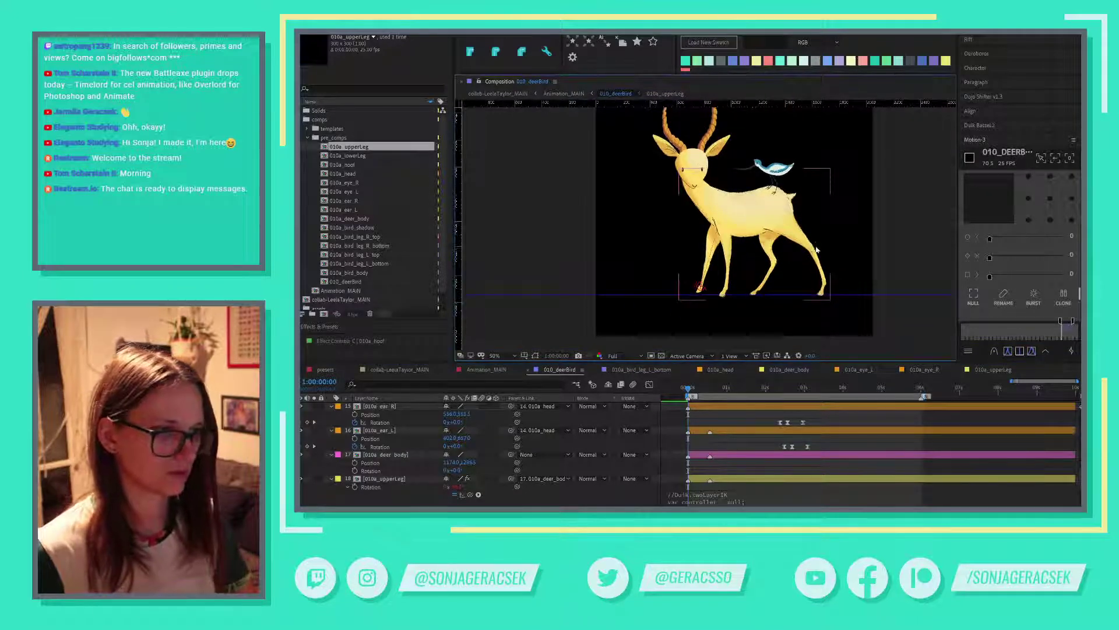
key(v)
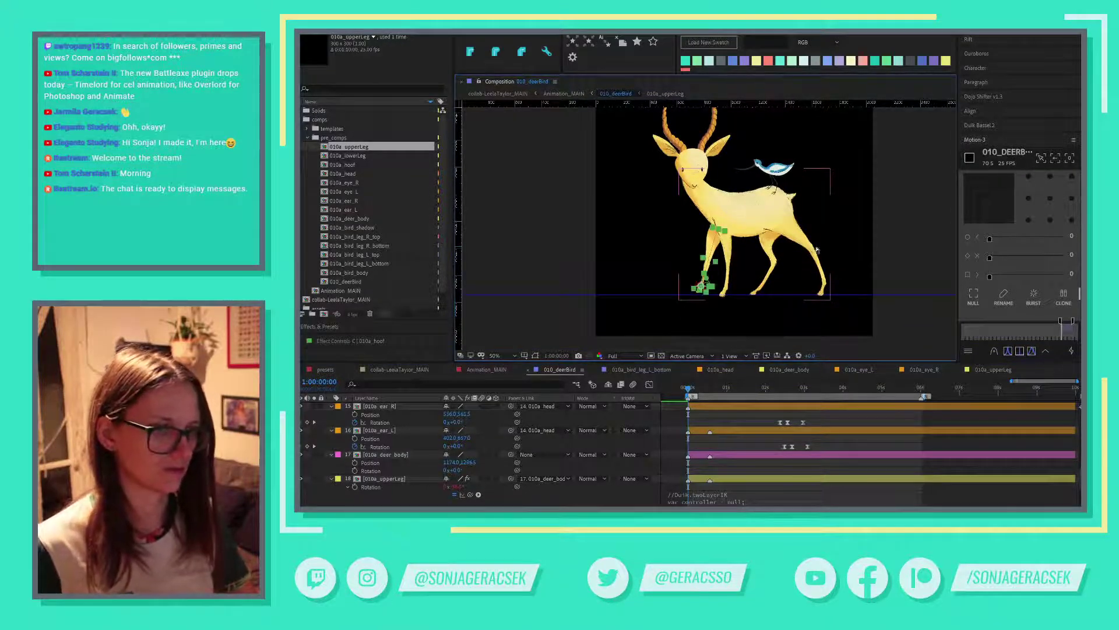
Undo the last shifts of the front leg layers and deselect them.
key(ctrl+z)
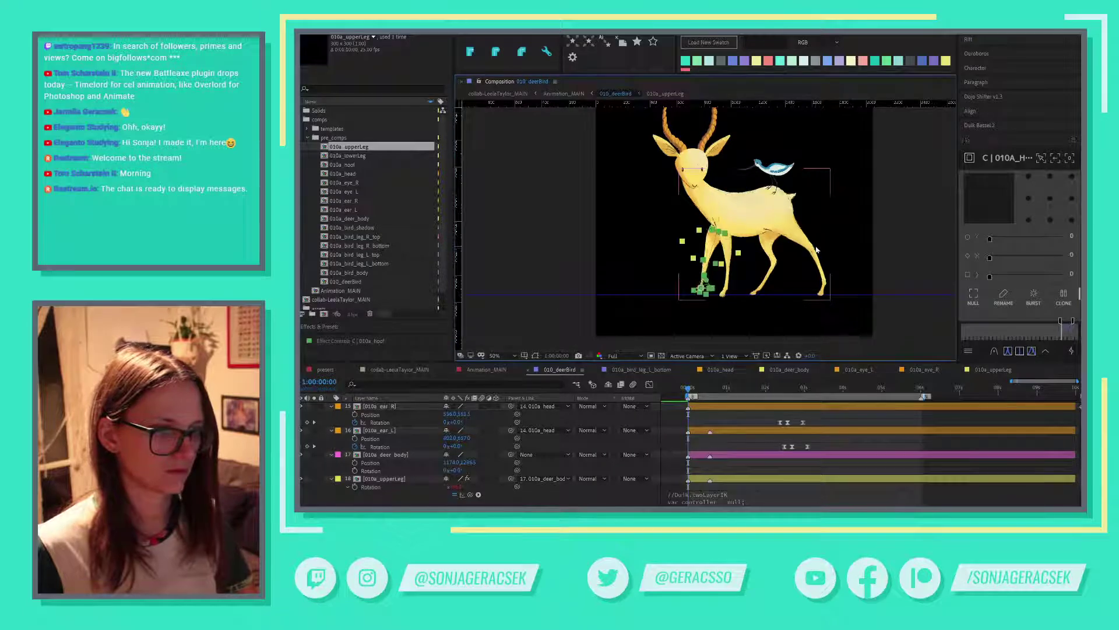
key(ctrl+z)
key(ctrl+z)
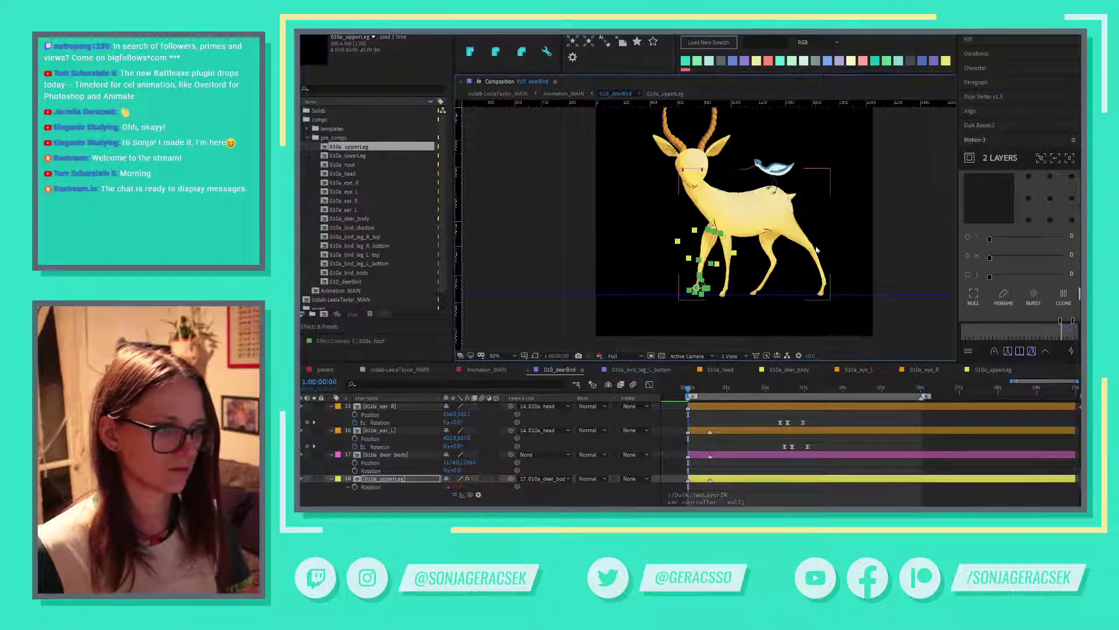
click(680, 241)
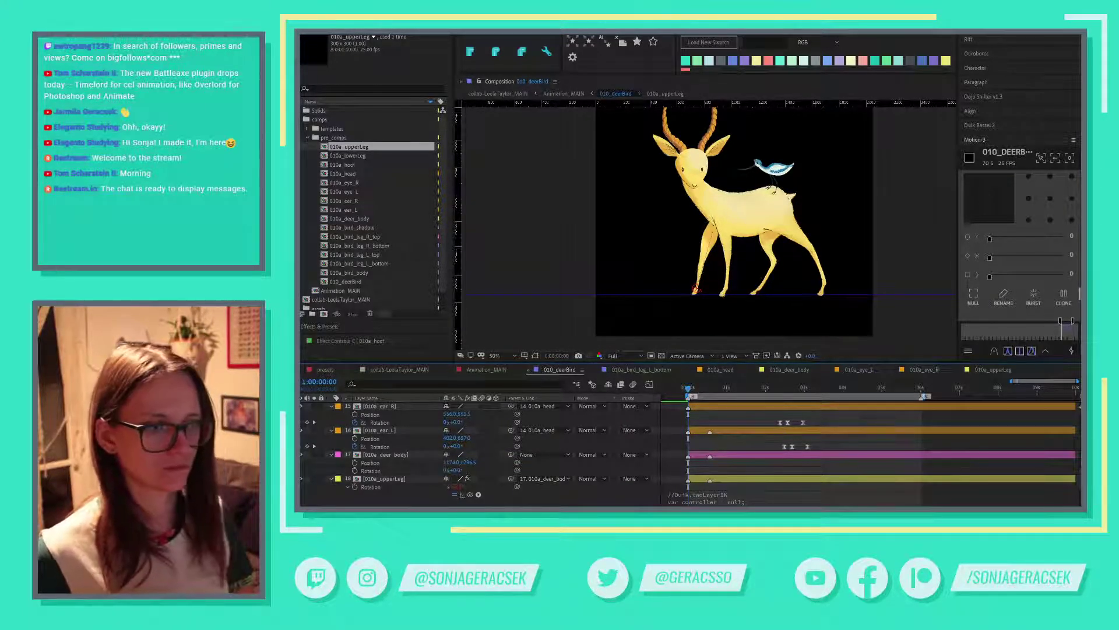
Check the illustration in Photoshop, return to After Effects, and move 010a_upperLeg and C | 010a_hoof slightly up before deselecting them.
key(alt+Tab)
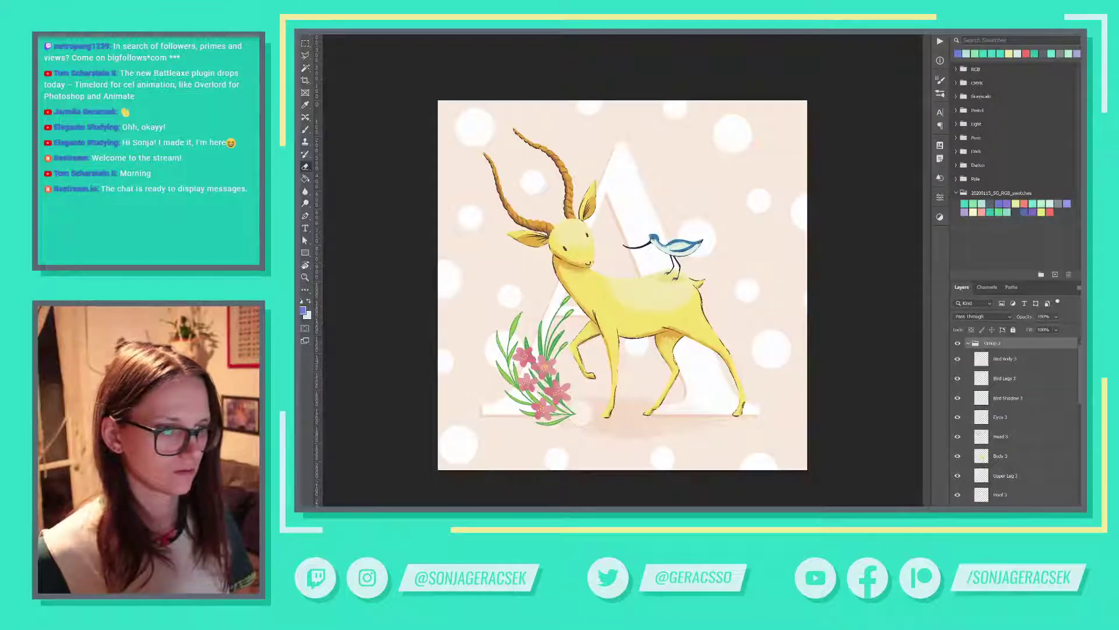
key(alt+Tab)
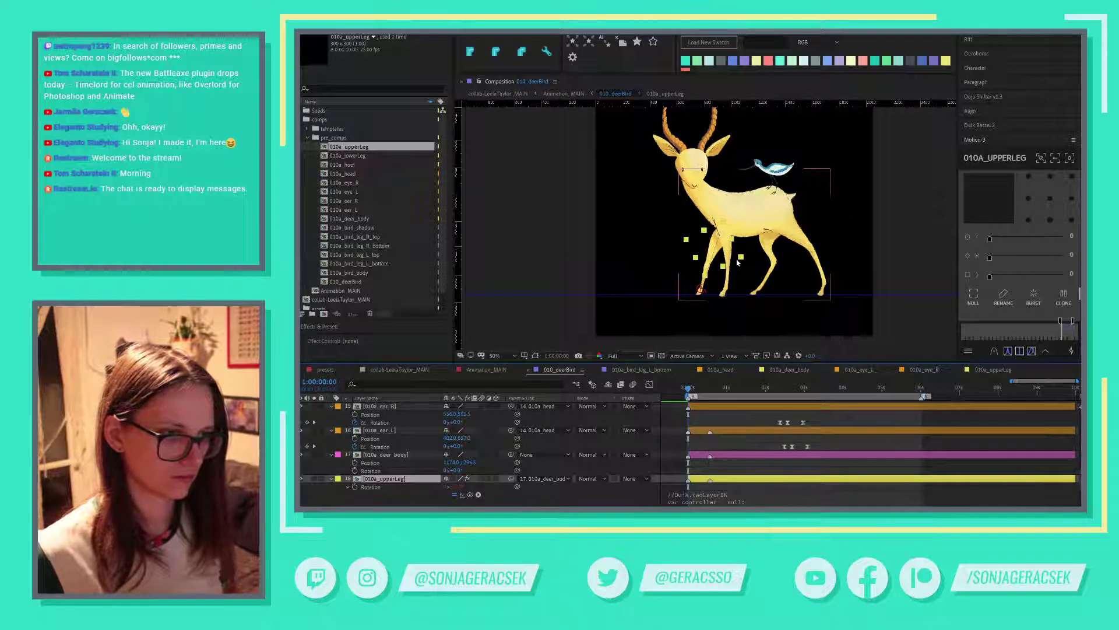
key(ctrl+shift+Down)
key(ctrl+shift+Down)
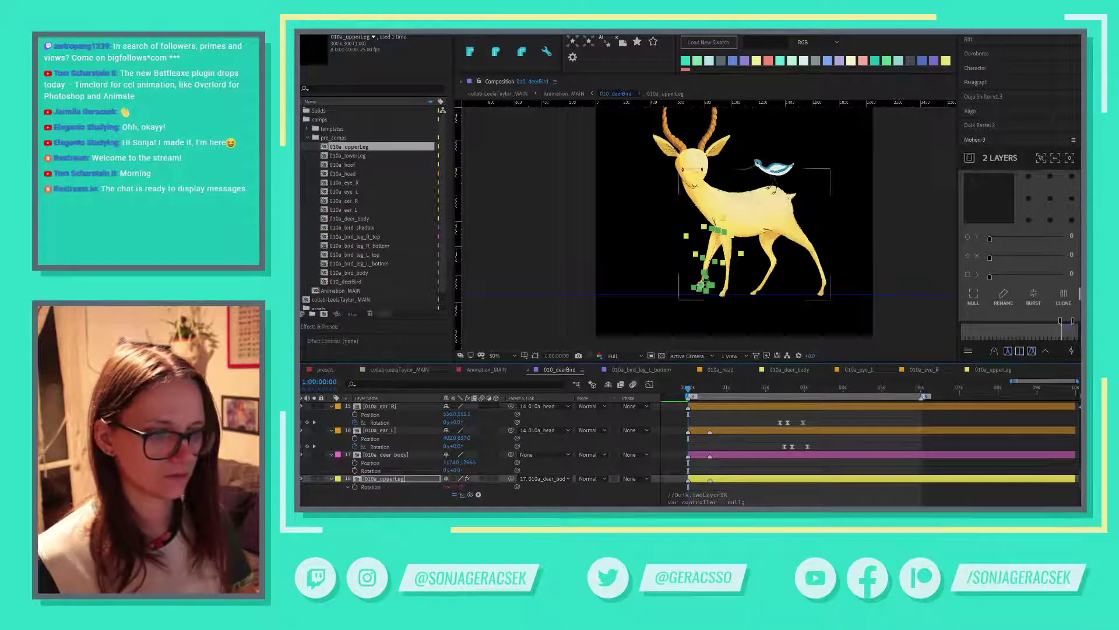
click(614, 467)
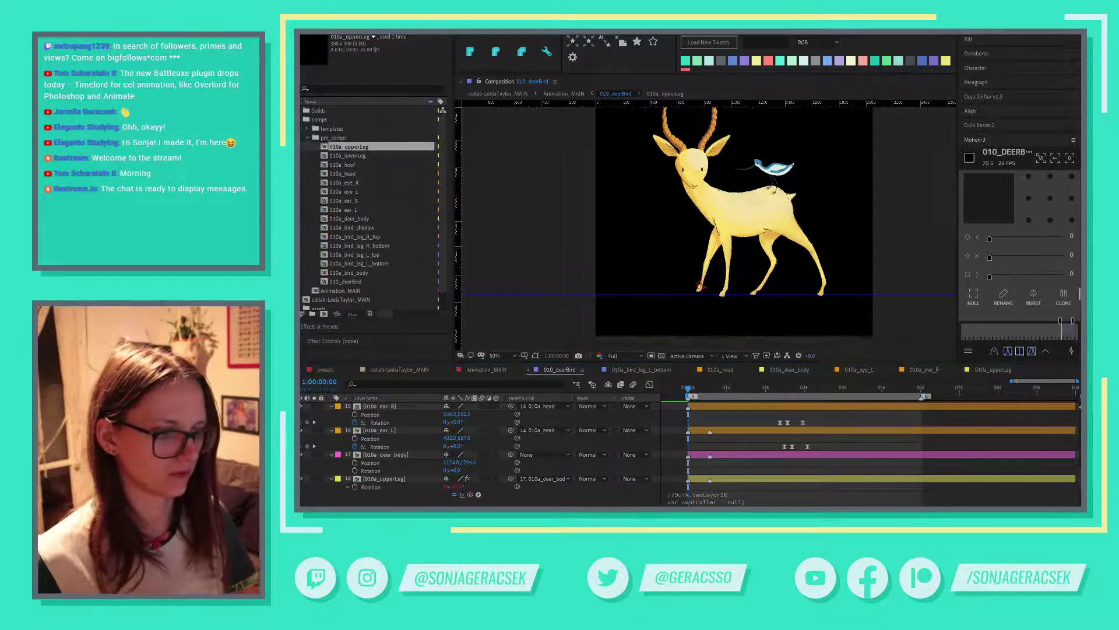
Compare the raised front leg pose around 1:00:03:09 in 010_deerBird with the original illustration in Photoshop, returning to After Effects.
key(alt+Tab)
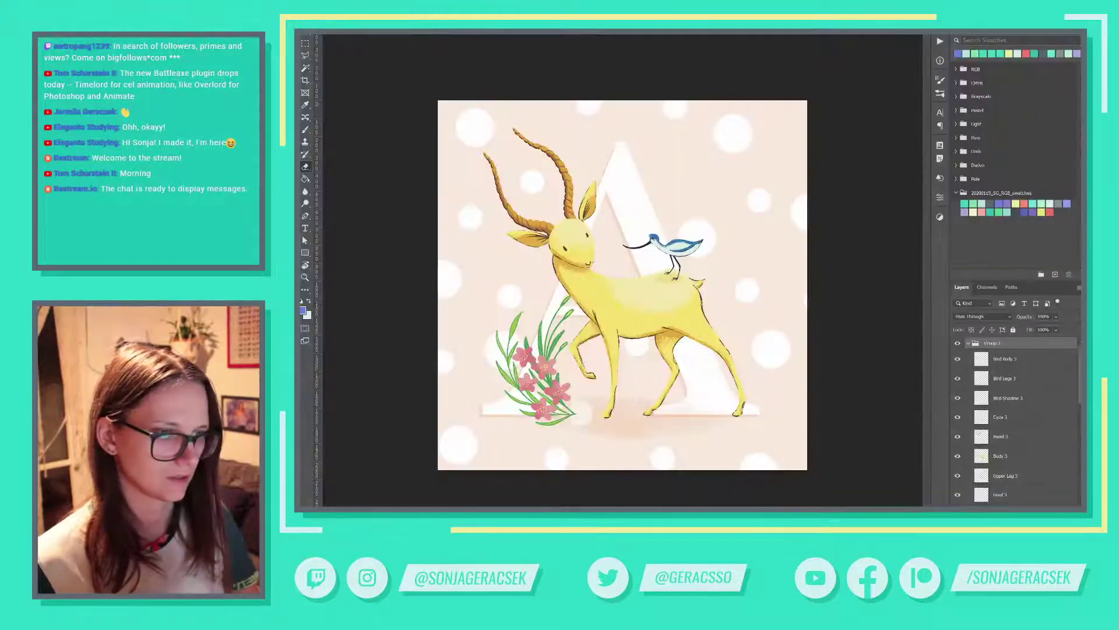
key(super+Tab)
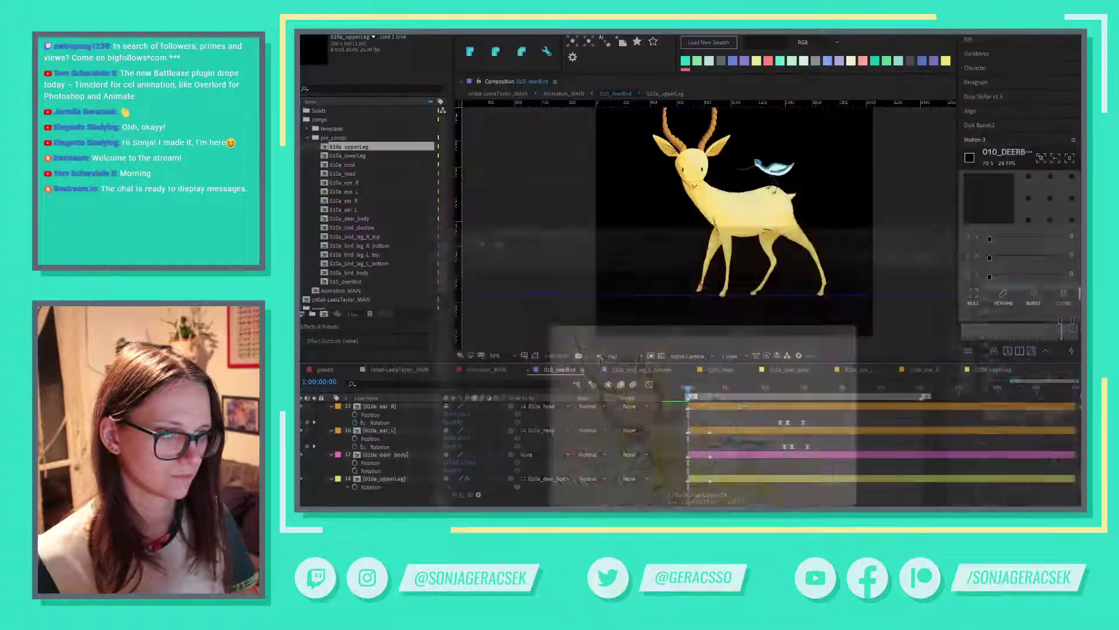
drag(701, 389, 821, 395)
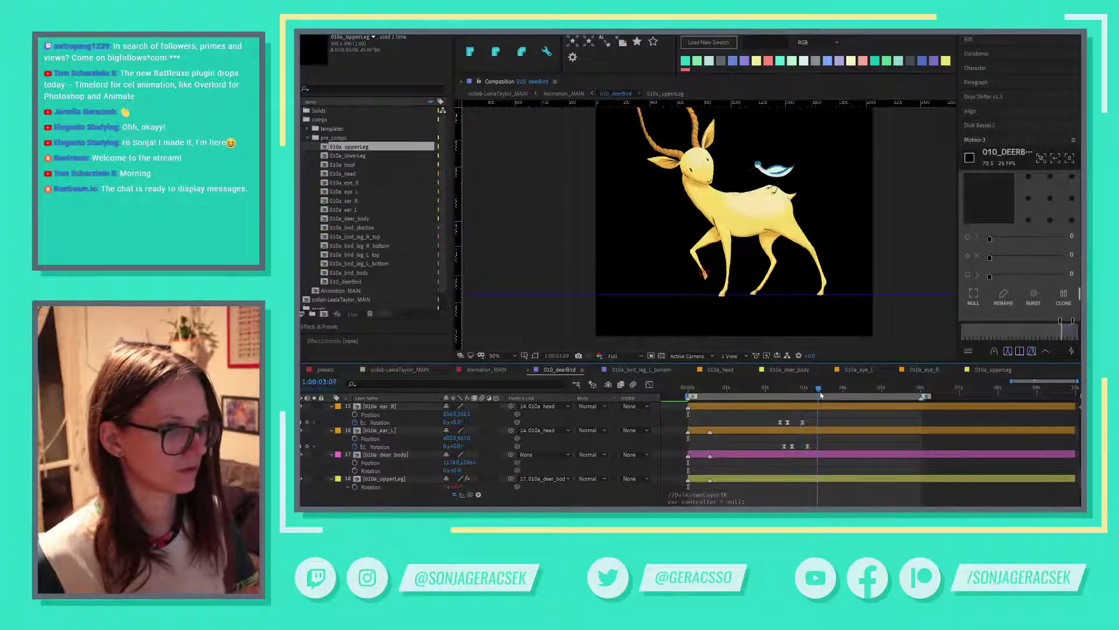
key(super+Tab)
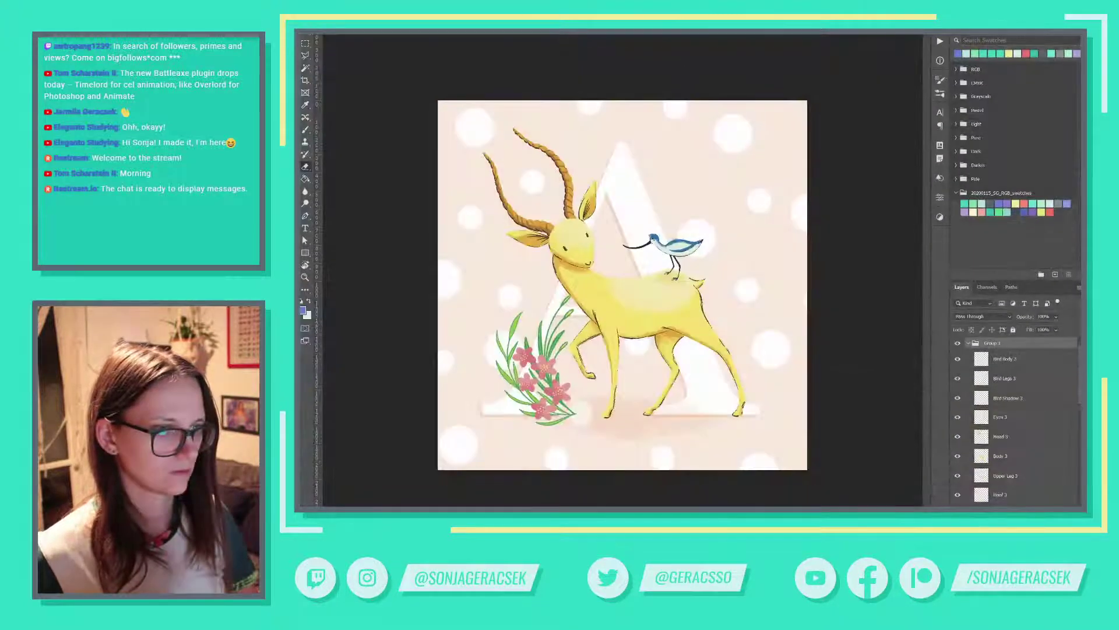
key(super+Tab)
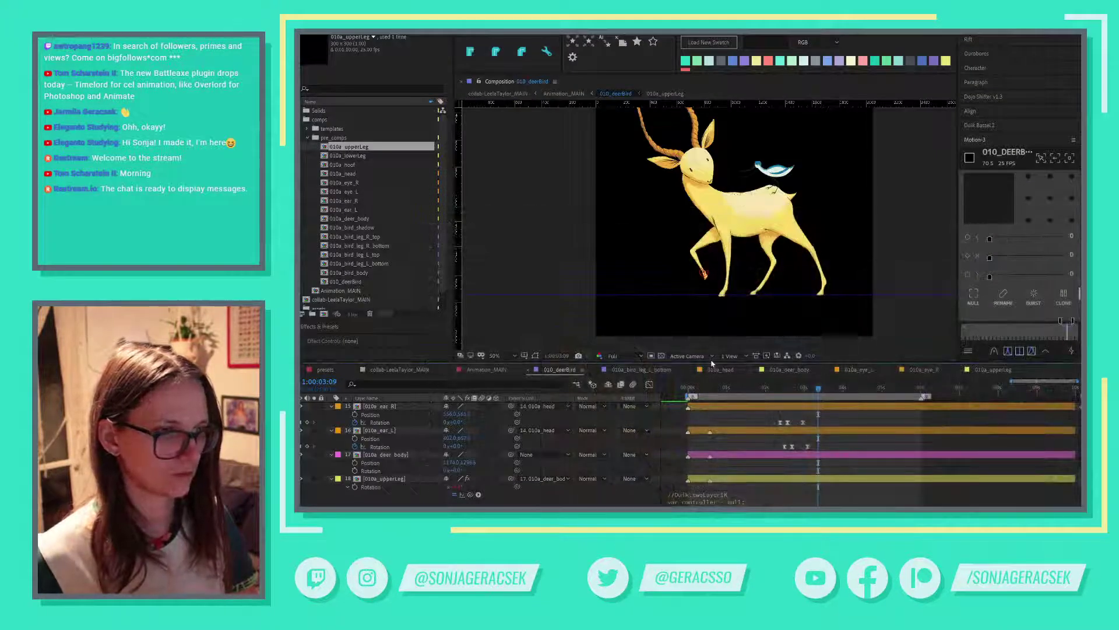
Go to the hoof keyframe at 1:00:02:18 and select 010a_upperLeg together with all Position keyframes of C | 010a_hoof.
click(737, 480)
scroll(796, 460, up, 3)
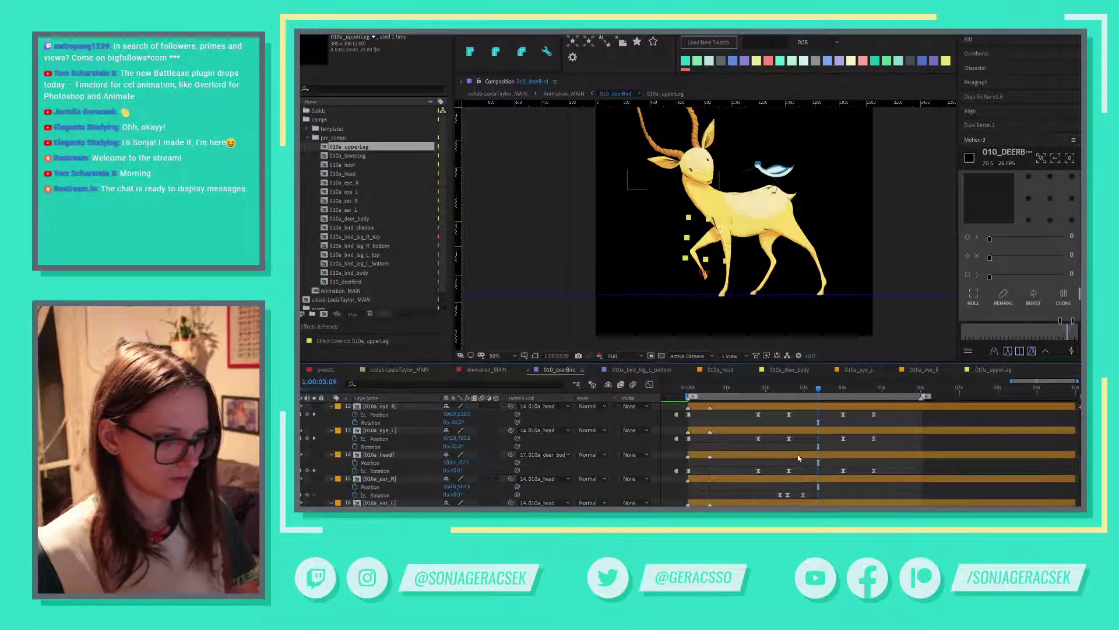
scroll(796, 460, up, 6)
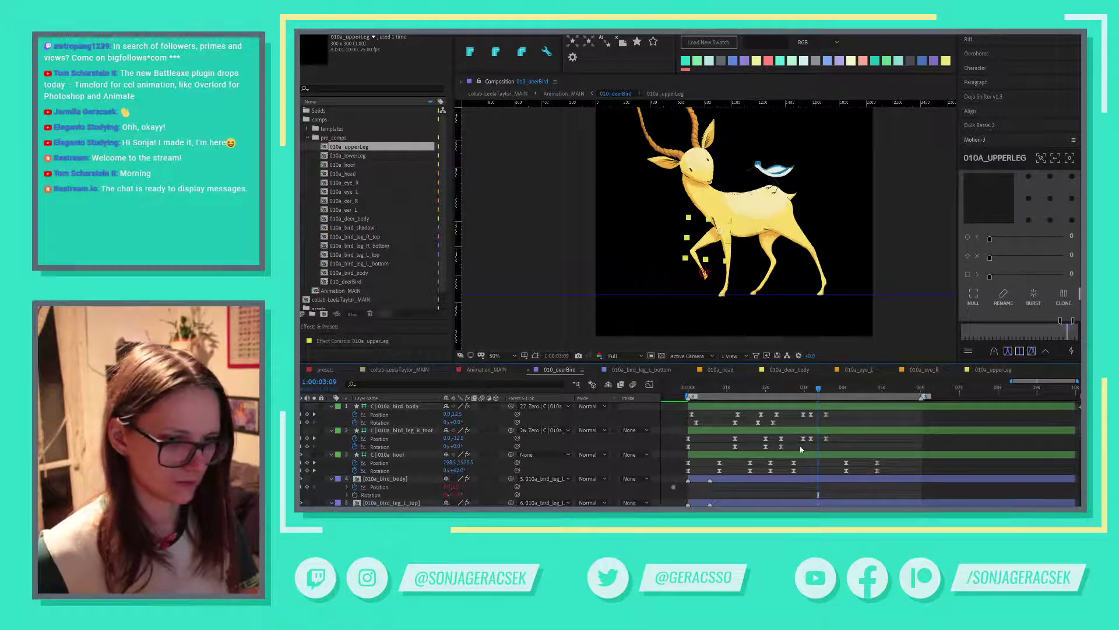
drag(815, 391, 793, 390)
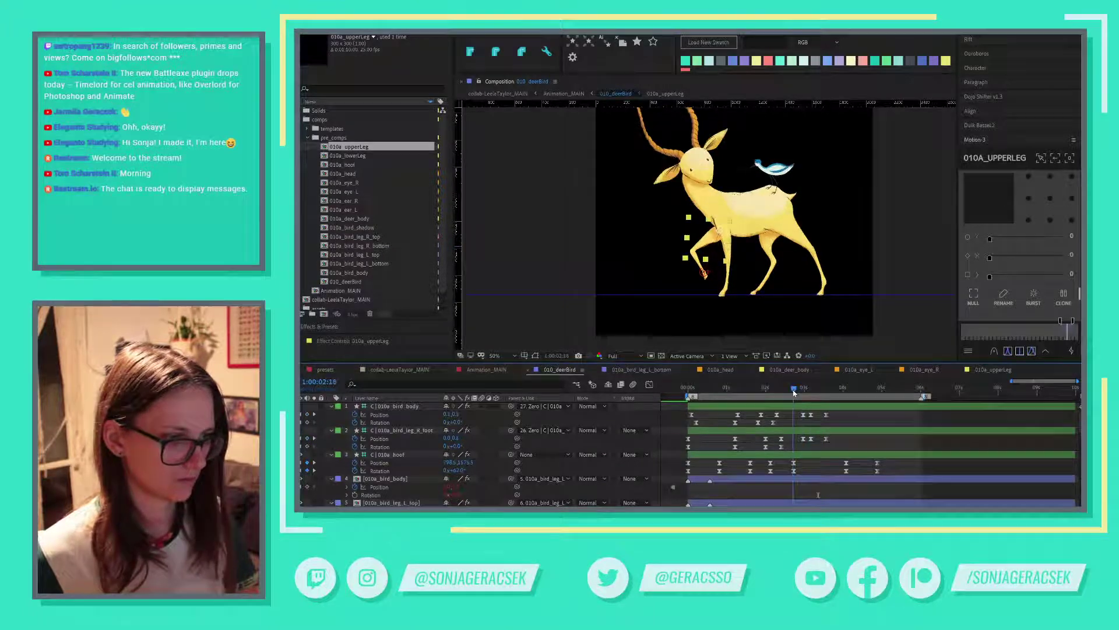
click(380, 463)
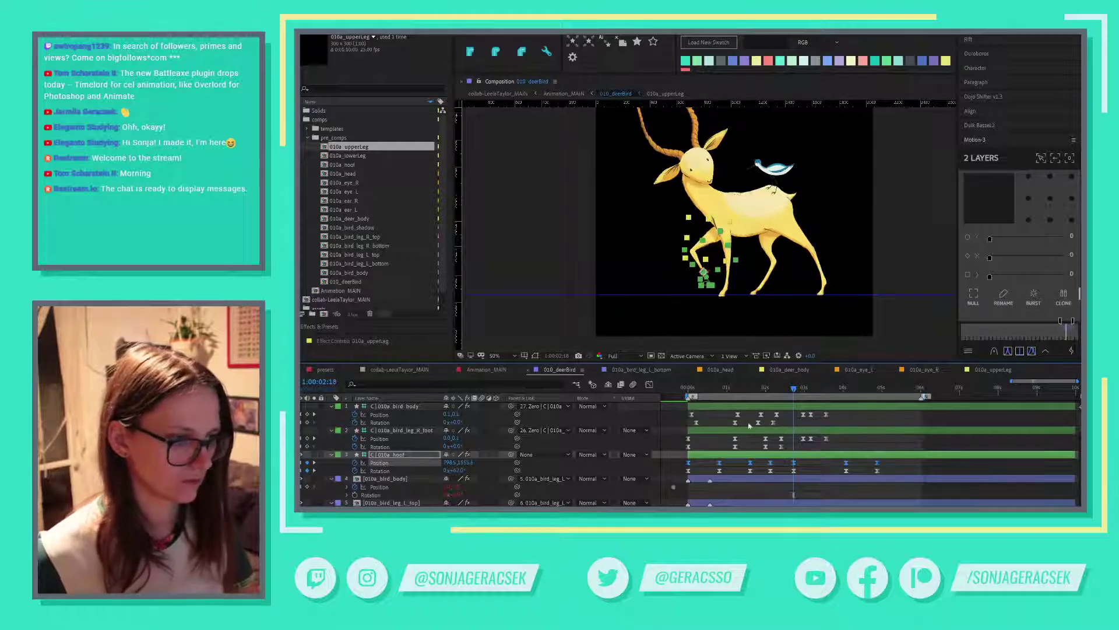
click(399, 455)
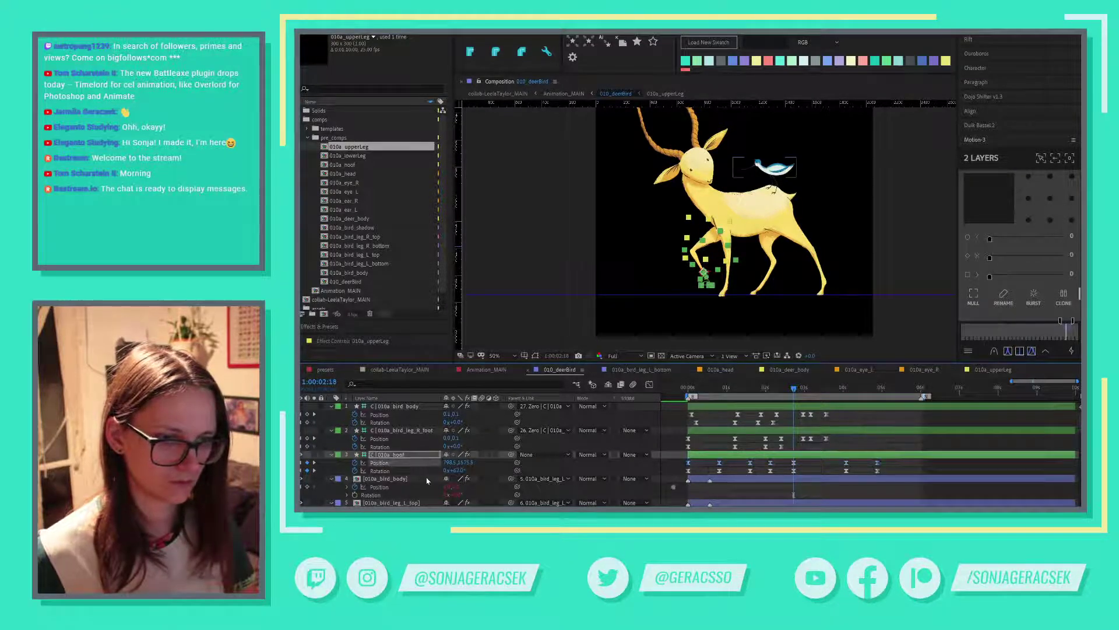
scroll(408, 469, down, 10)
scroll(424, 473, down, 4)
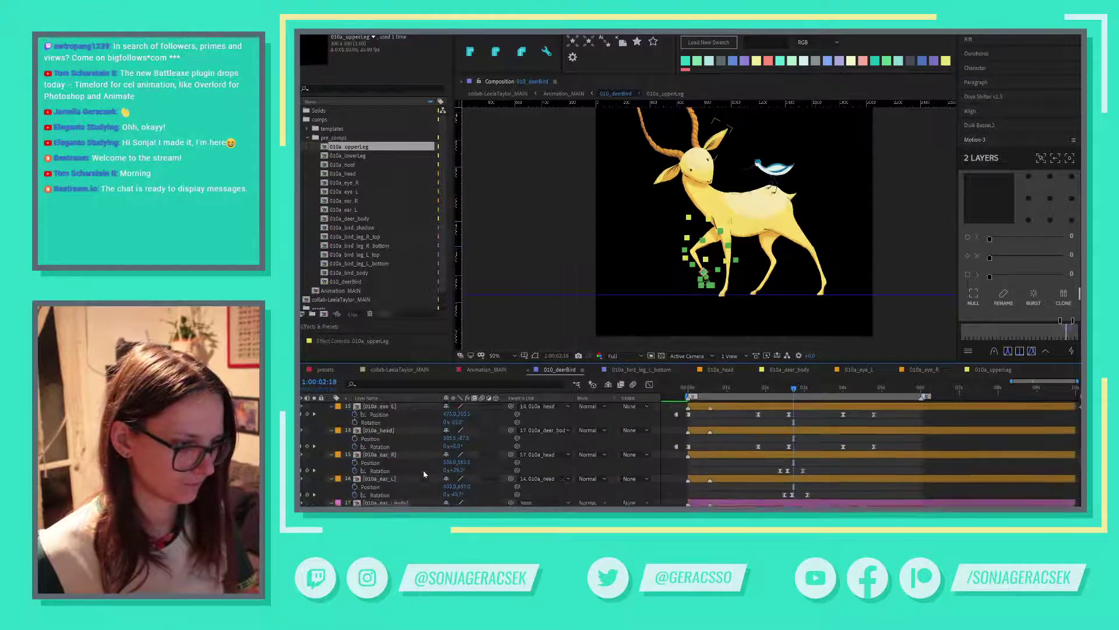
key(ctrl+a)
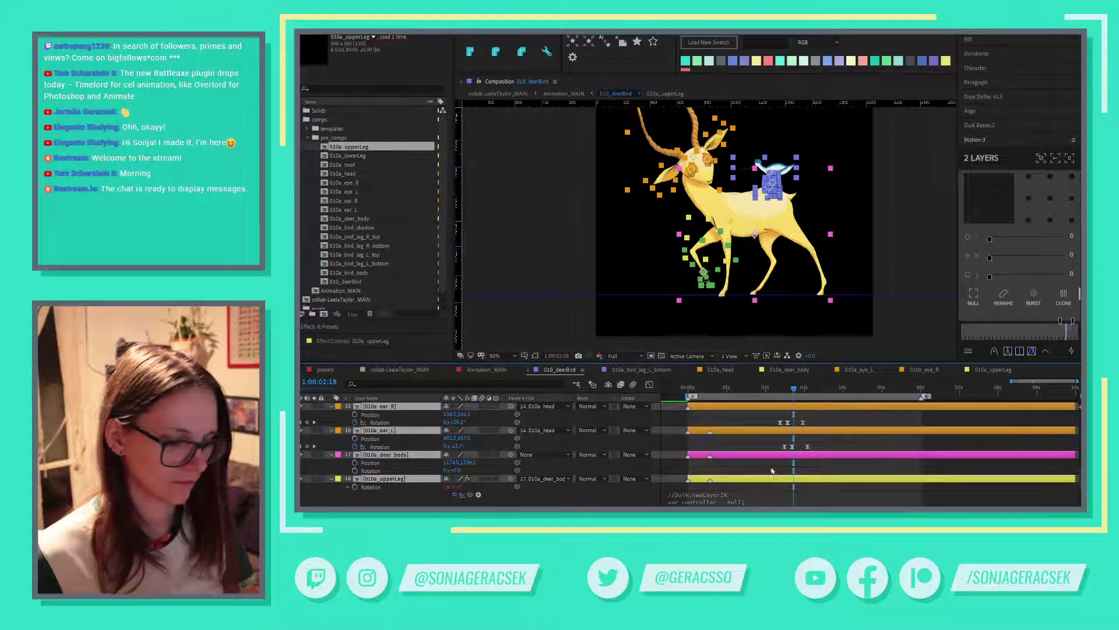
click(780, 477)
scroll(668, 470, up, 14)
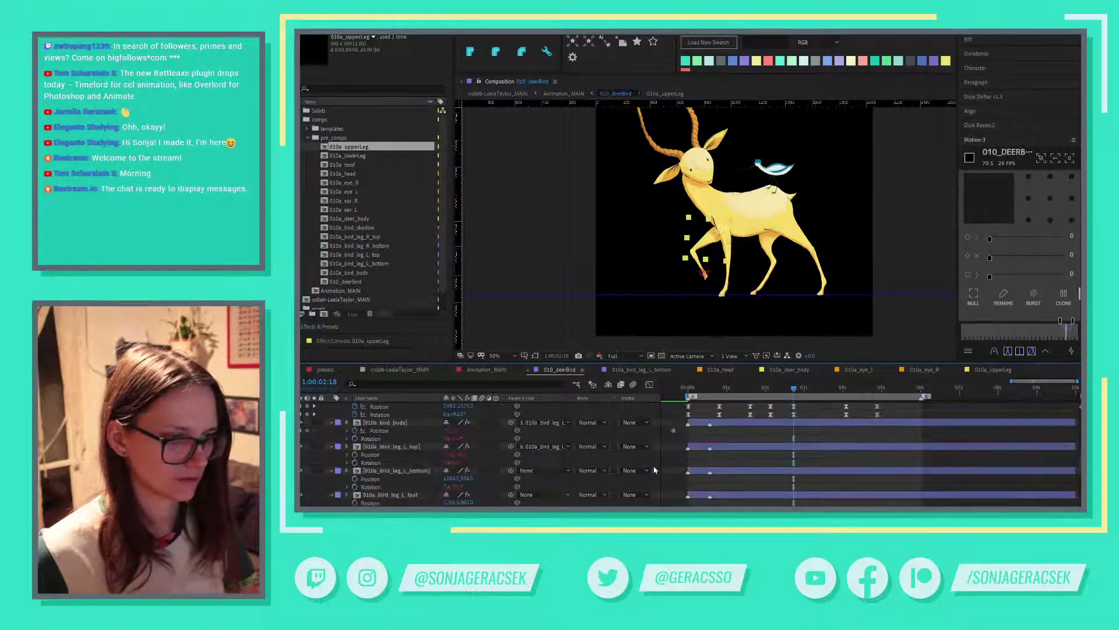
Reselect the C | 010a_hoof Position keyframes with 010a_upperLeg, inspect up close where the leg joins the body, and deselect everything.
click(379, 465)
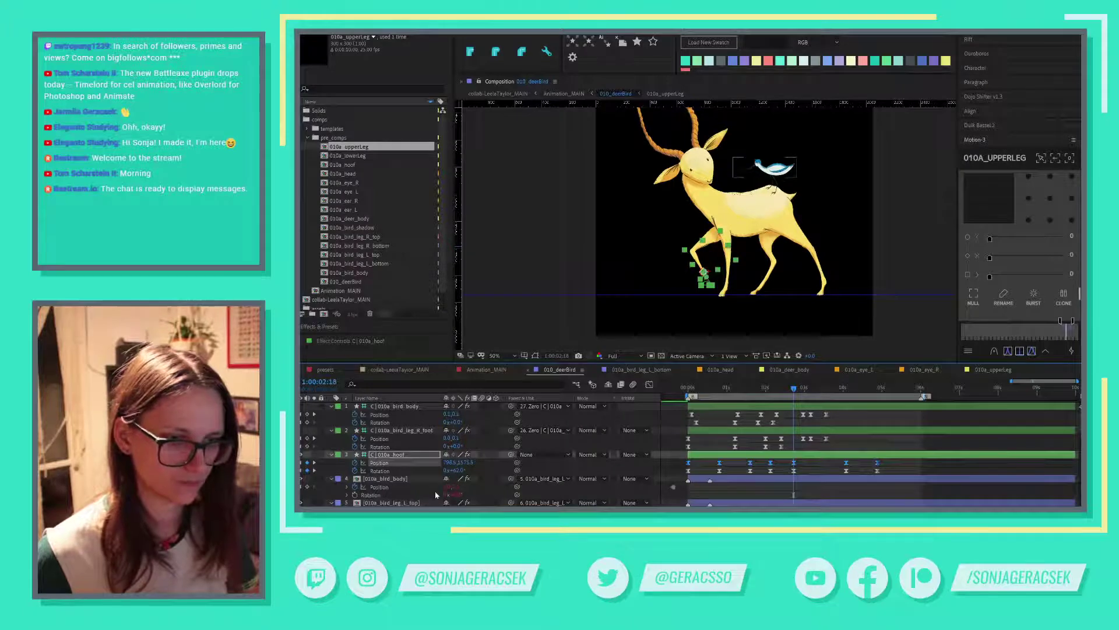
scroll(420, 478, down, 10)
scroll(437, 491, down, 5)
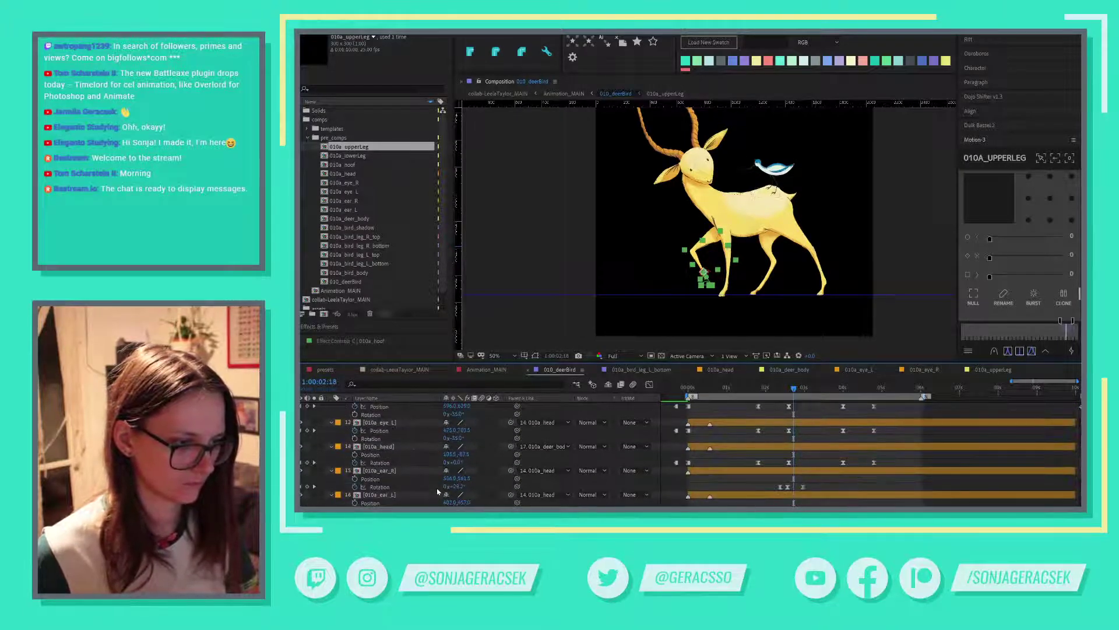
click(742, 501)
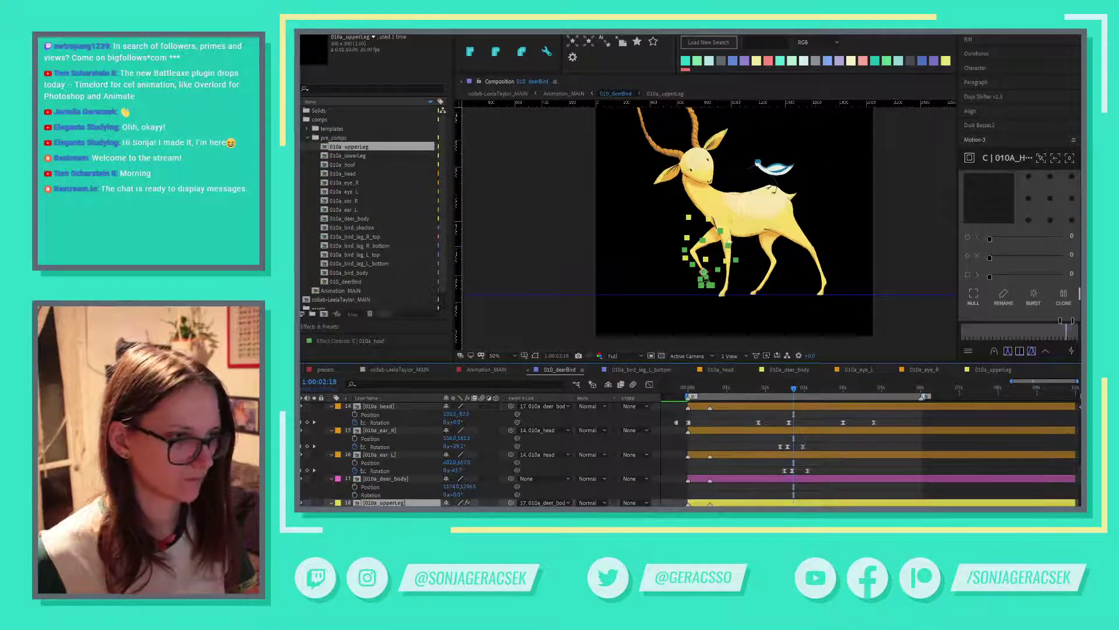
scroll(712, 239, up, 2)
drag(723, 243, 719, 243)
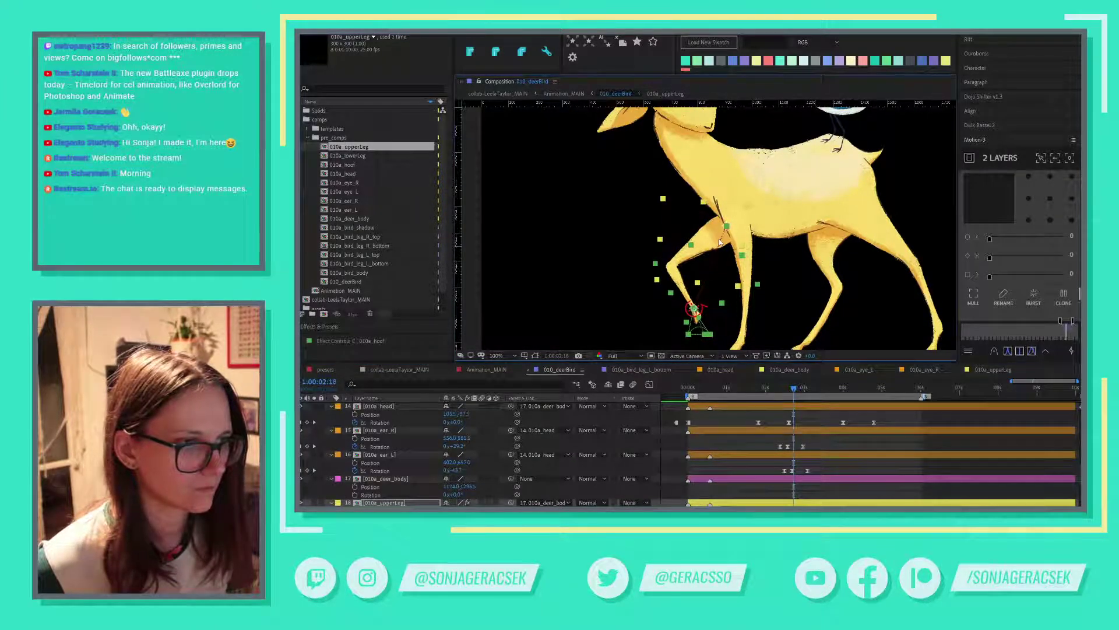
click(720, 240)
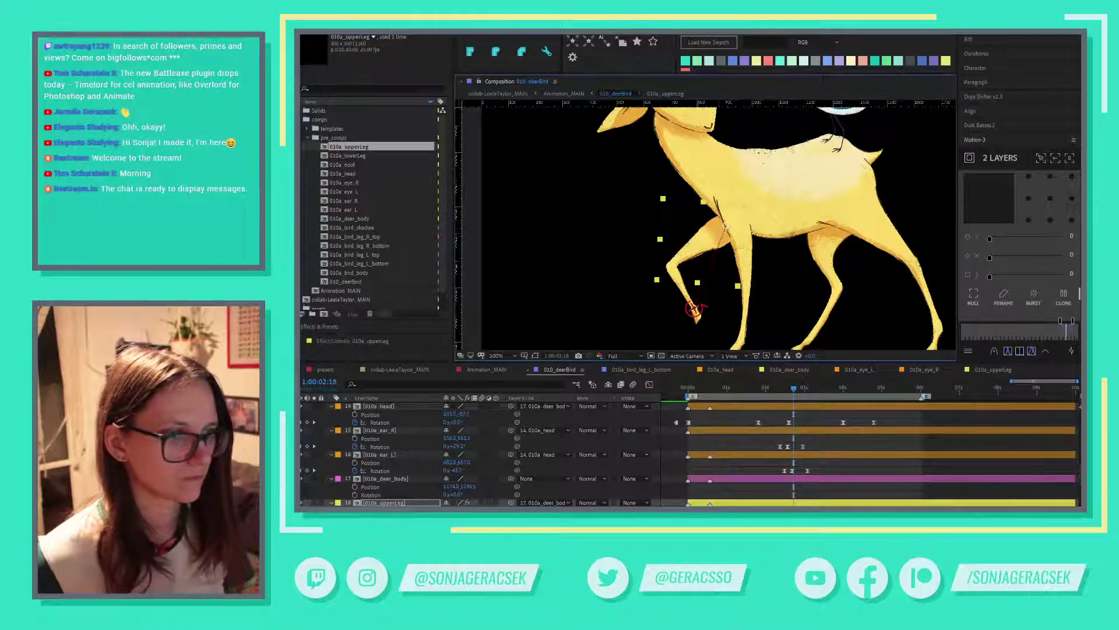
key(F2)
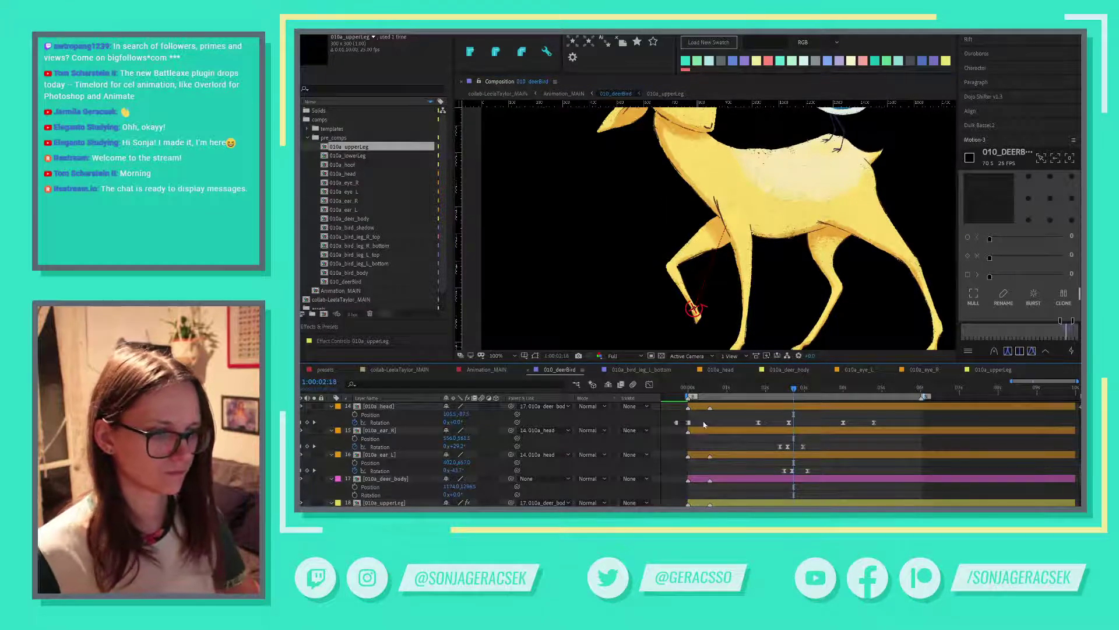
Go to 1:00:03:10, view the whole deer, and switch to Photoshop to compare the lifted leg with the illustration.
drag(699, 392, 820, 402)
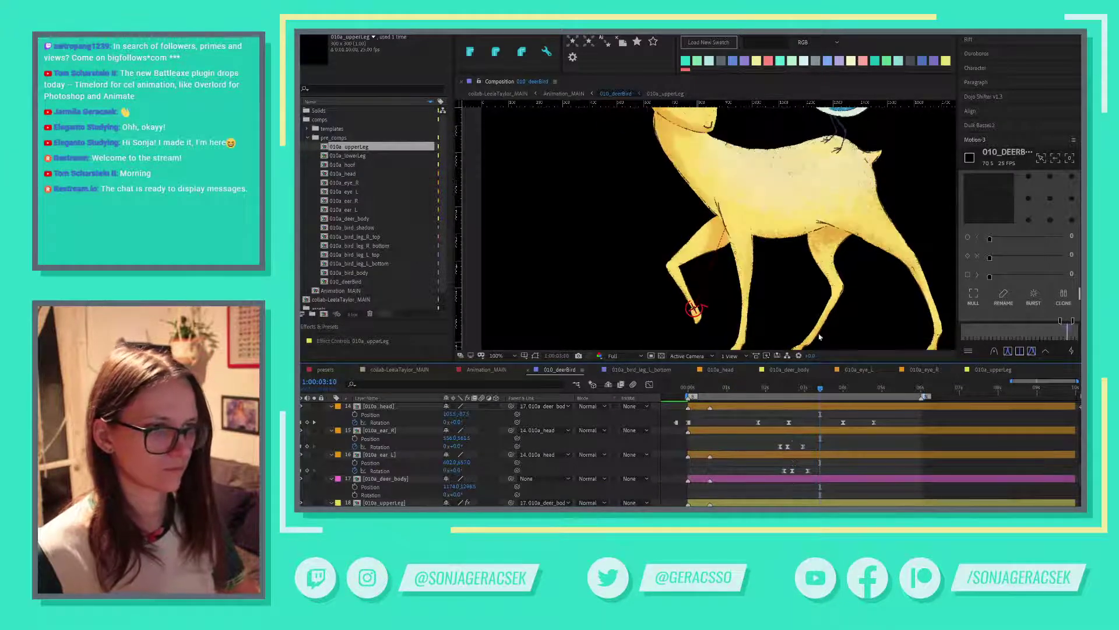
scroll(796, 245, down, 2)
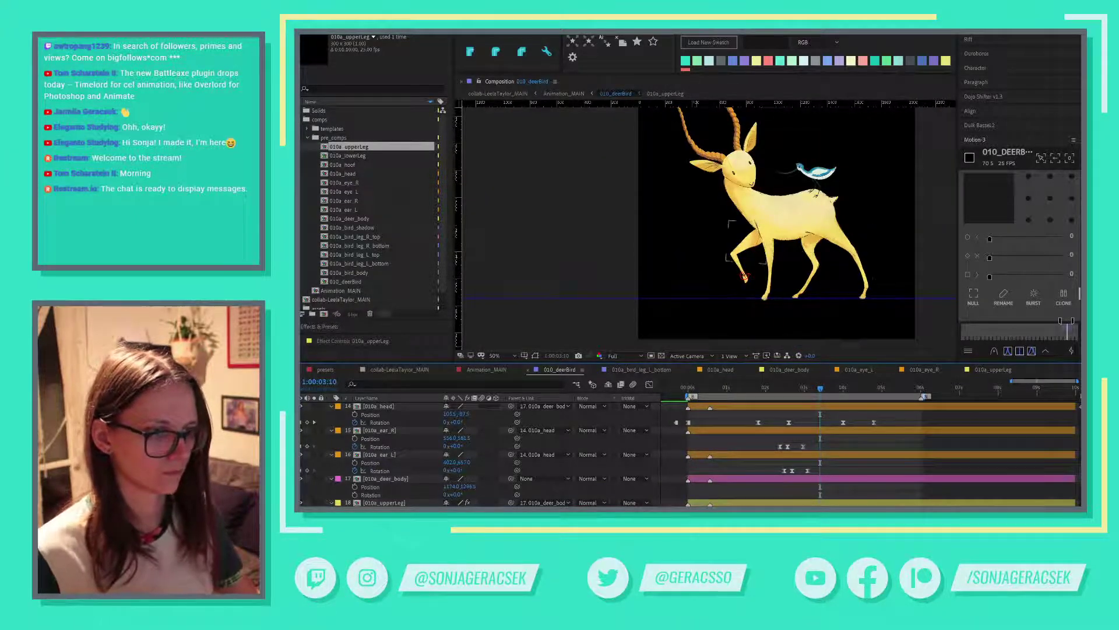
key(alt+Tab)
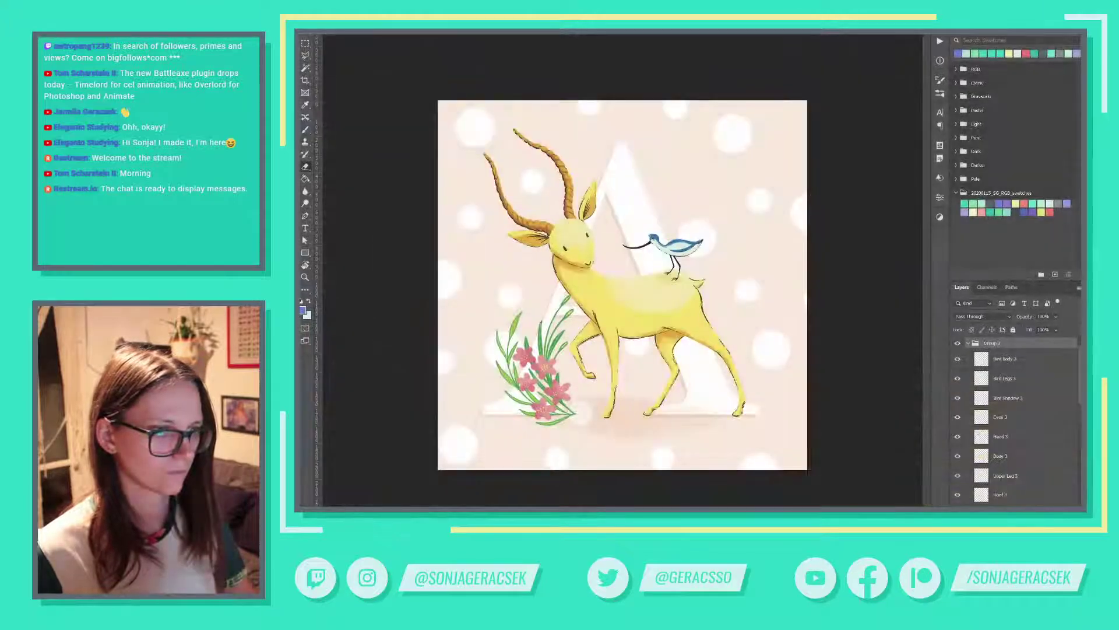
Return to After Effects, view the whole 010_deerBird frame, and scrub the deer's front leg motion back to around 1:00:01:14.
key(alt+Tab)
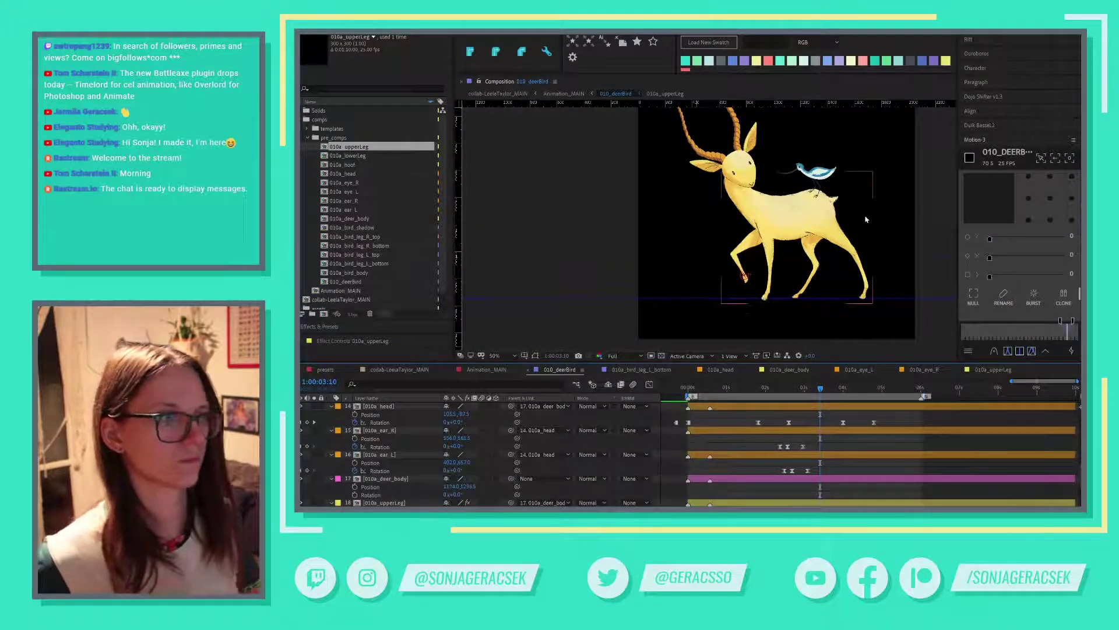
scroll(865, 212, down, 2)
scroll(867, 228, up, 2)
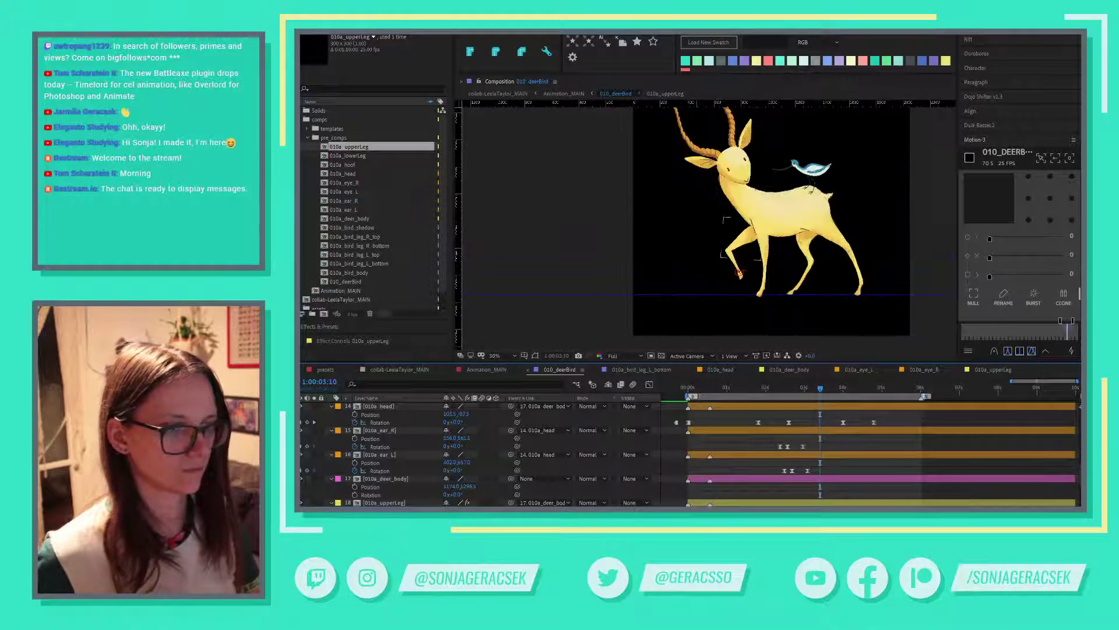
key(shift+slash)
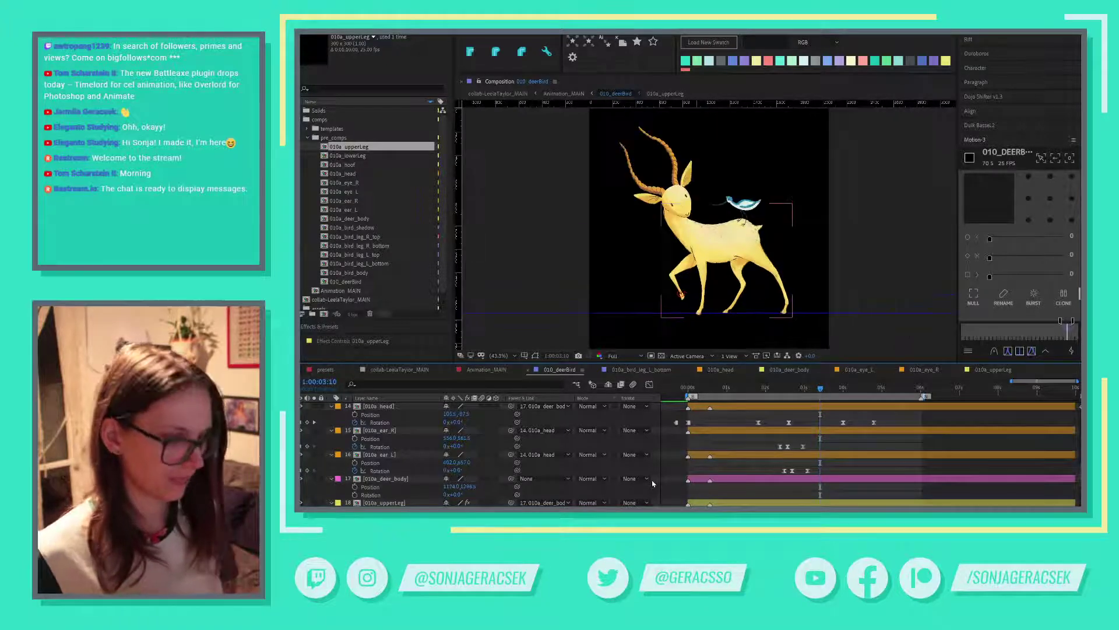
drag(692, 392, 747, 397)
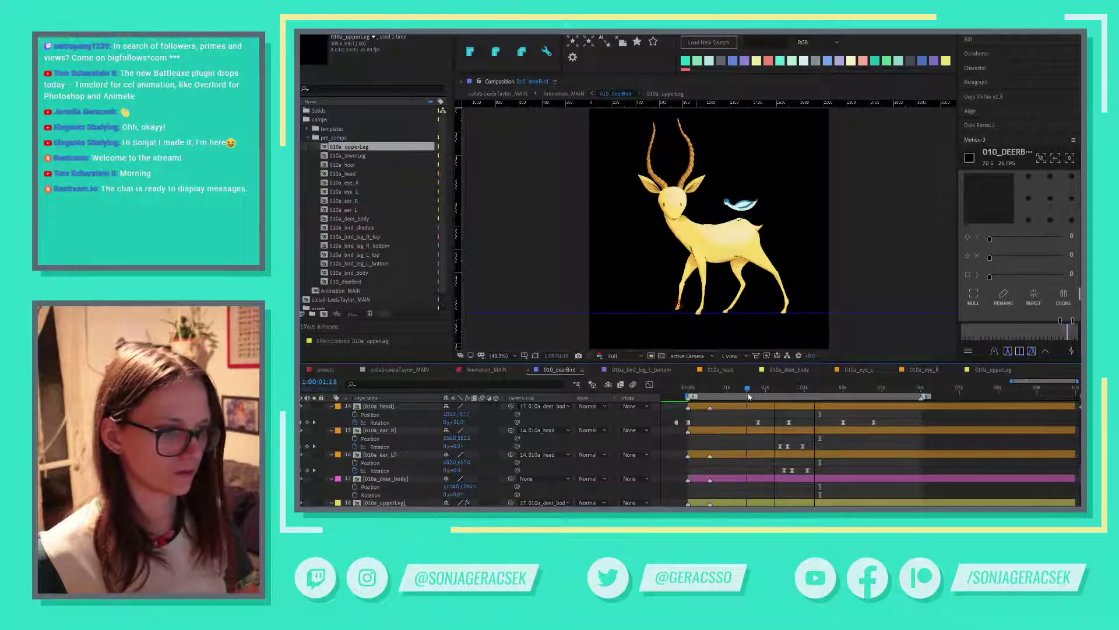
Select 010a_upperLeg, then C | 010a_hoof, and try Duik Bassel.2's rigging option to unlink the elements' children for editing.
click(760, 502)
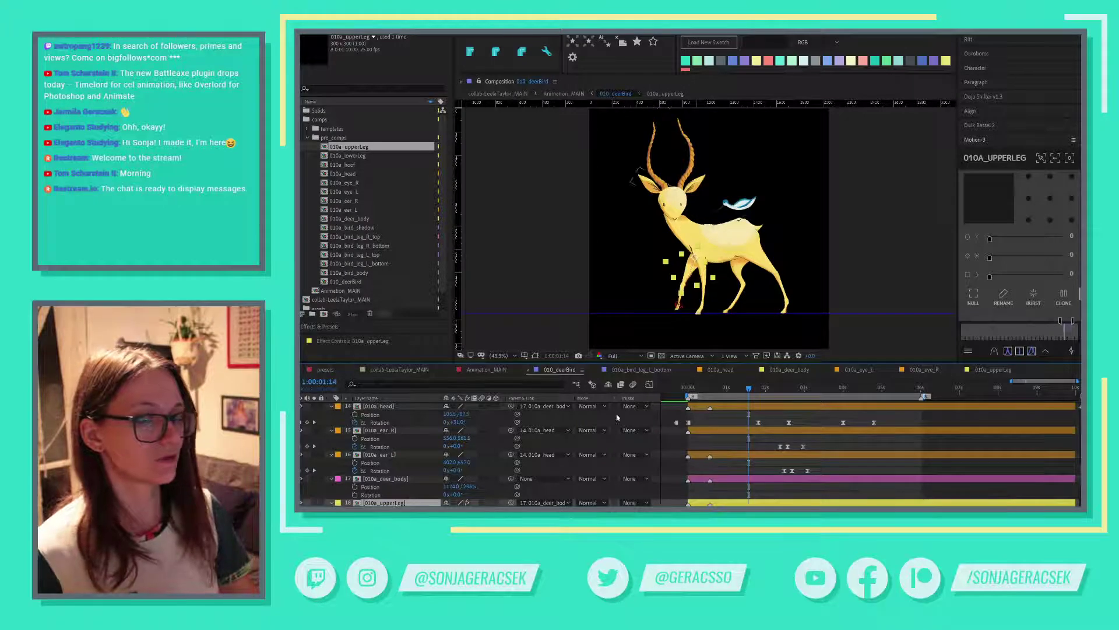
click(979, 126)
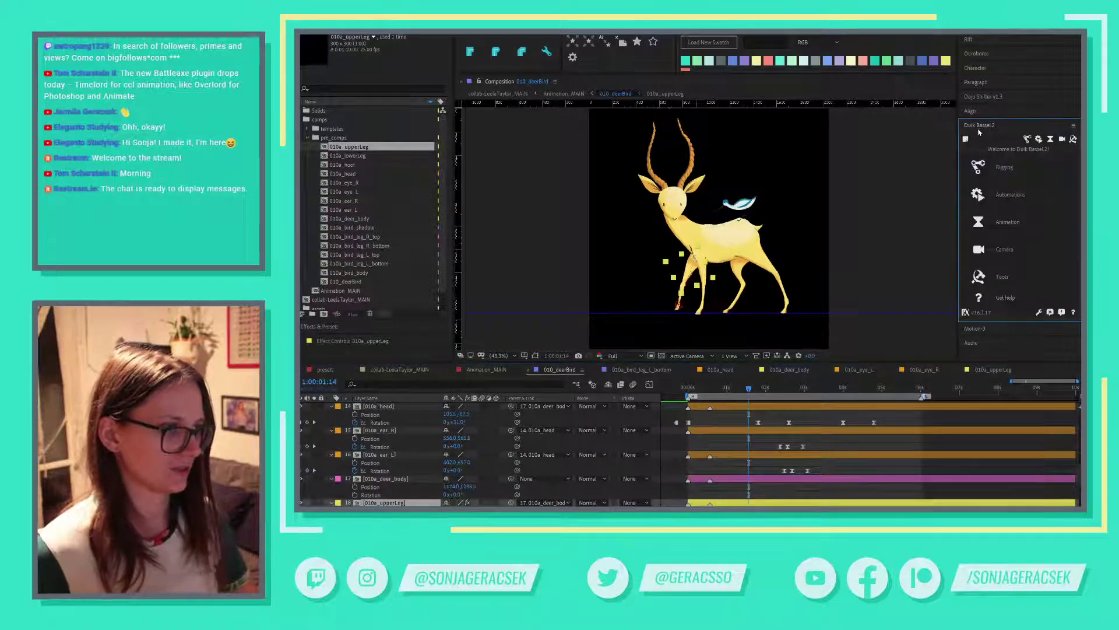
click(1027, 139)
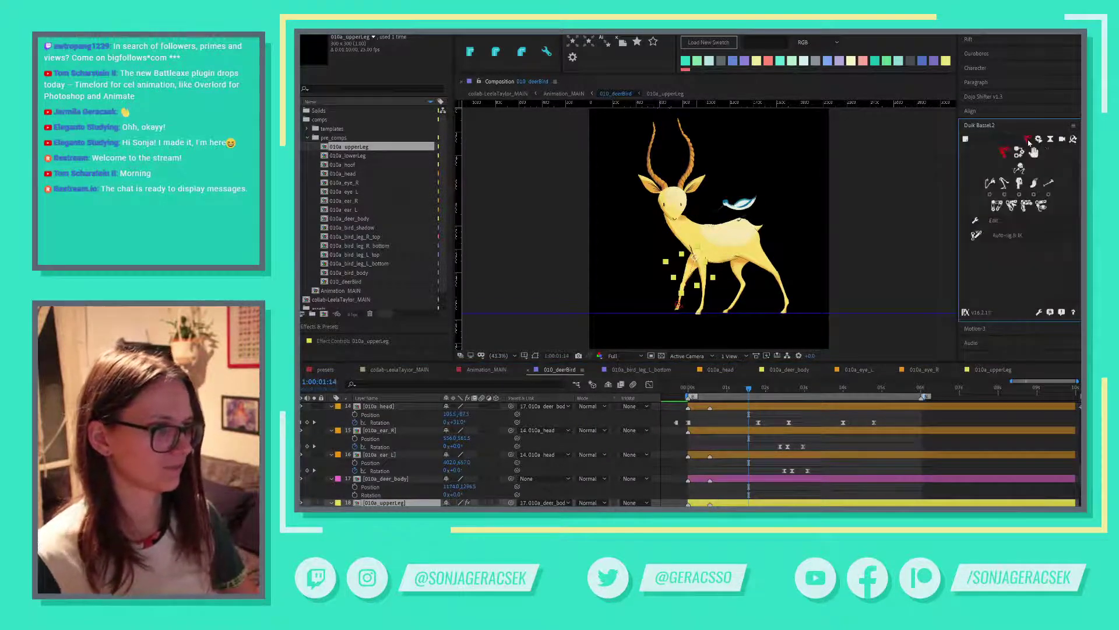
click(997, 207)
scroll(848, 465, up, 10)
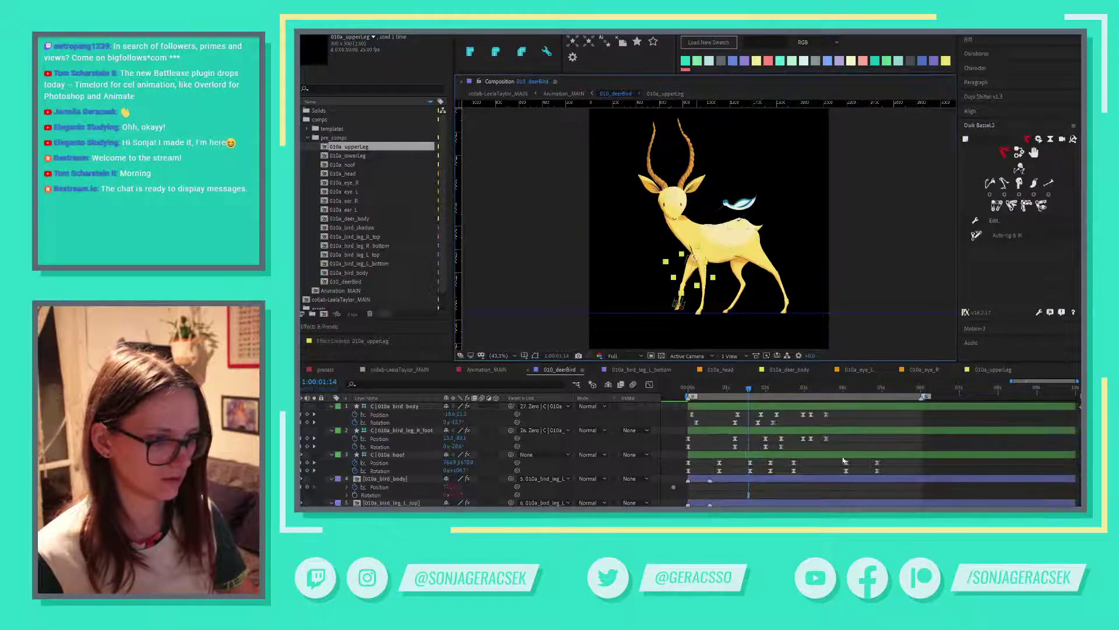
click(764, 455)
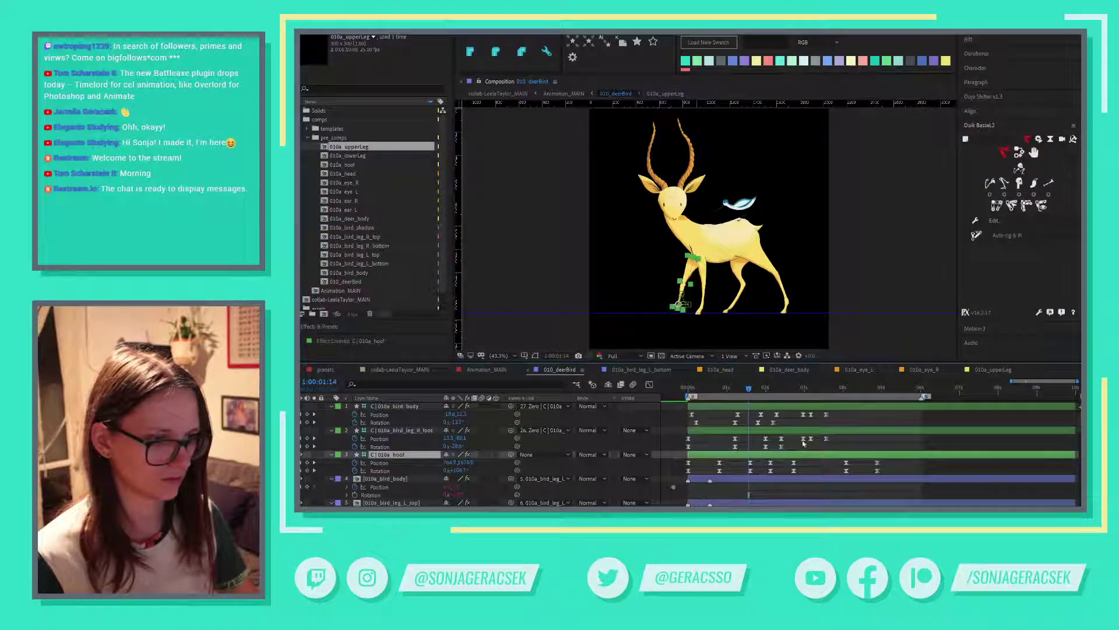
click(996, 210)
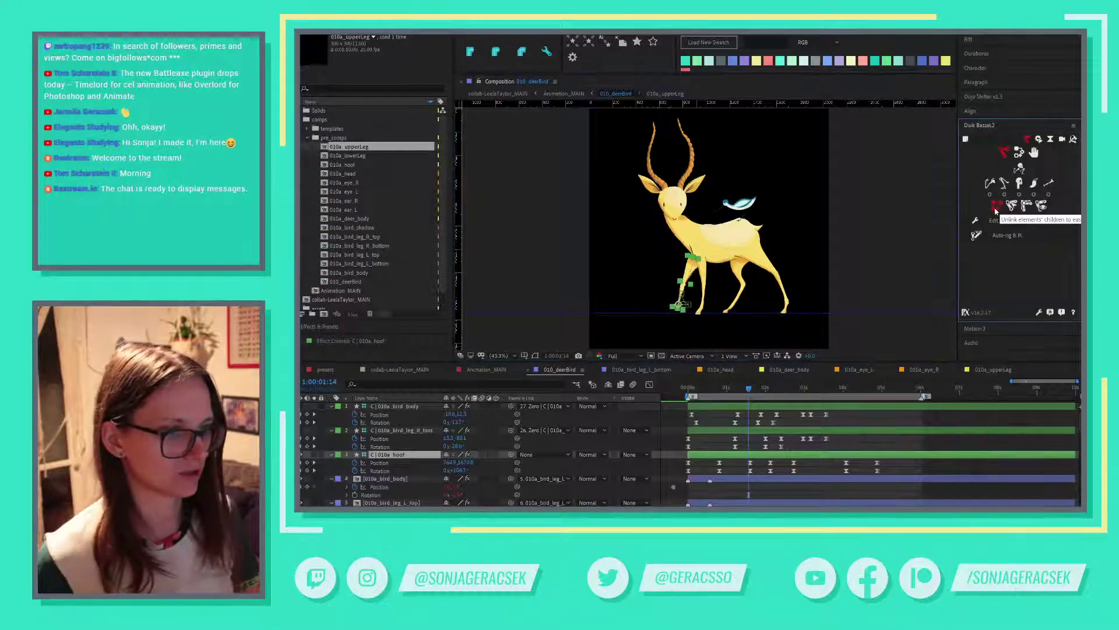
click(394, 457)
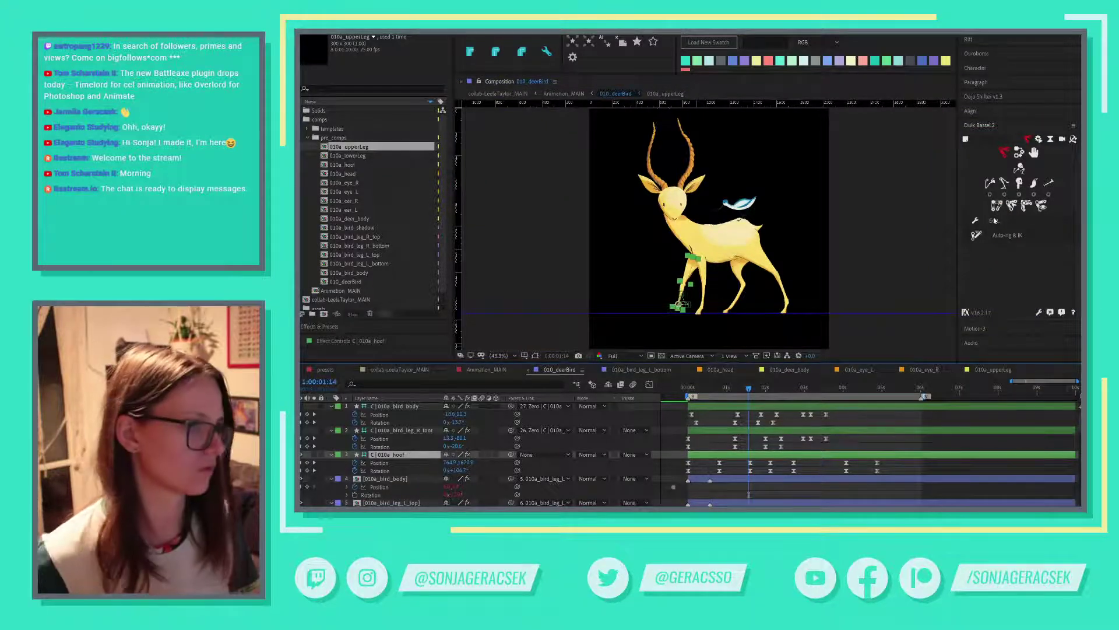
Examine Duik Bassel.2's links and constraints, controllers, animation, camera and tools options for something useful to the leg rig.
click(1021, 152)
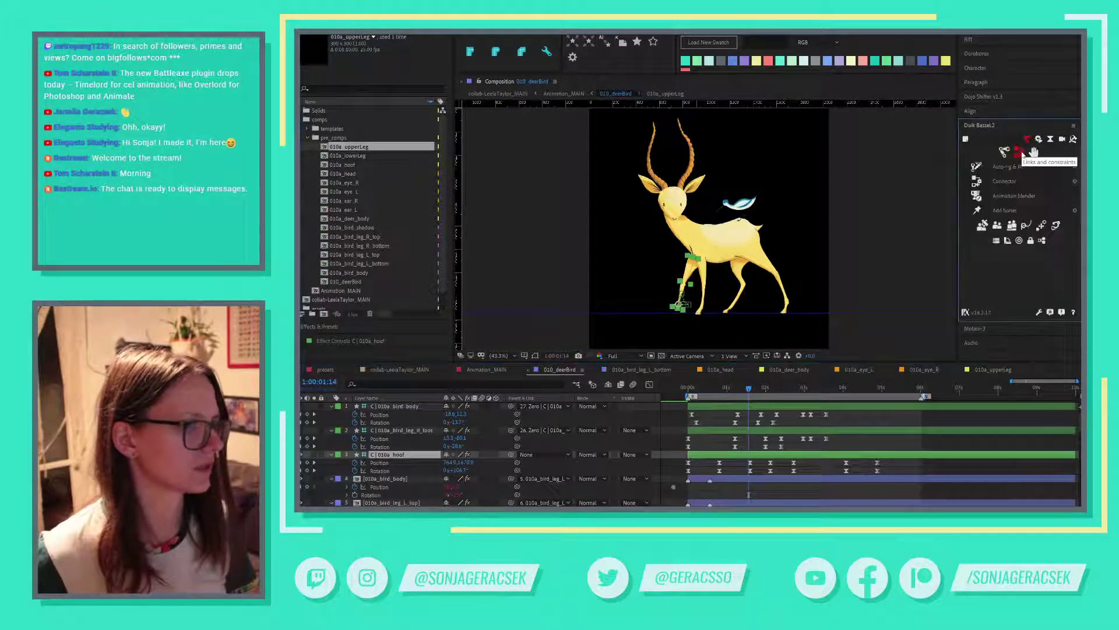
click(1020, 152)
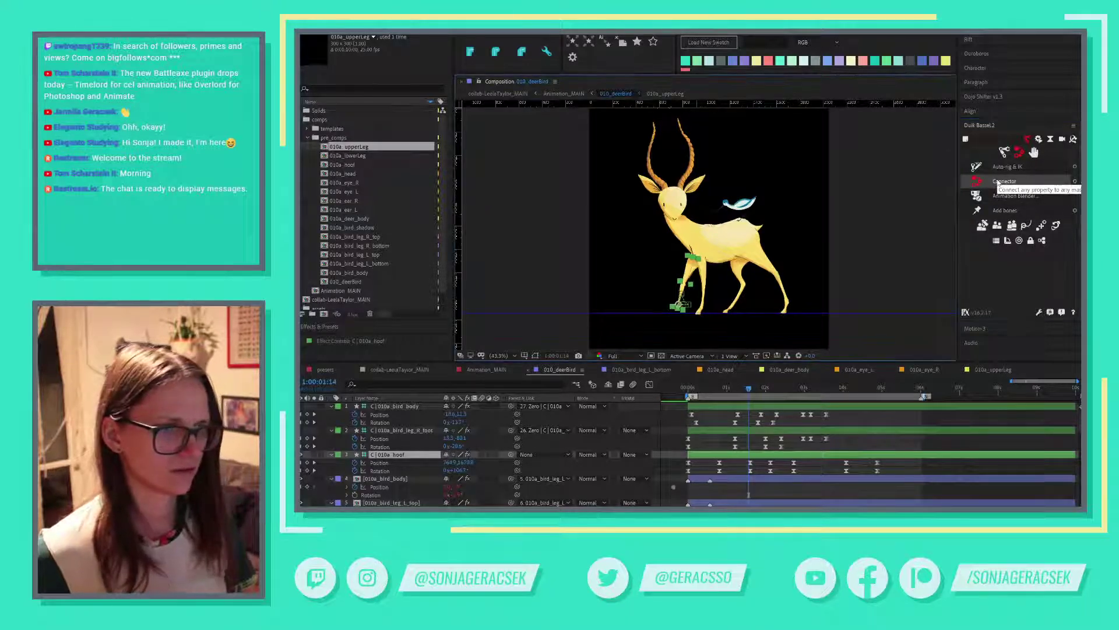
click(1034, 153)
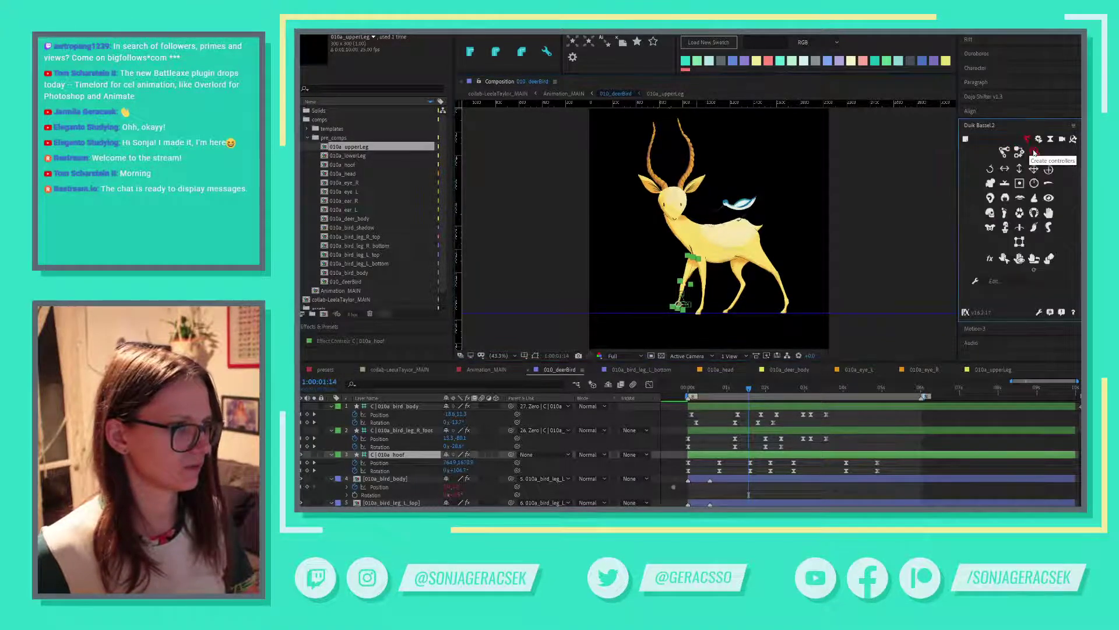
click(1050, 140)
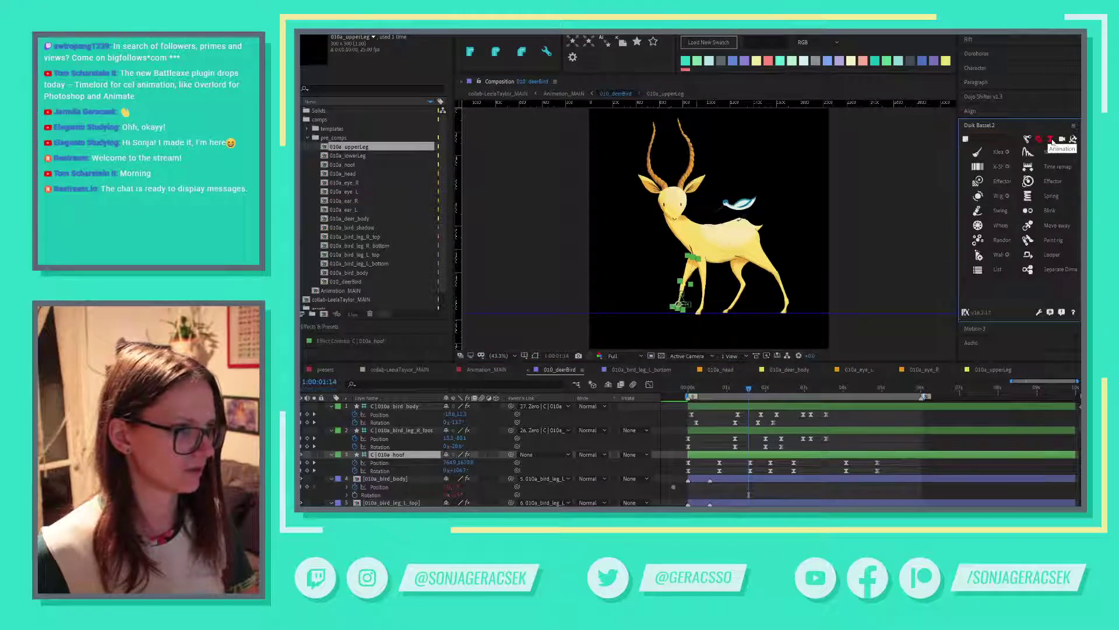
click(1052, 140)
click(1062, 139)
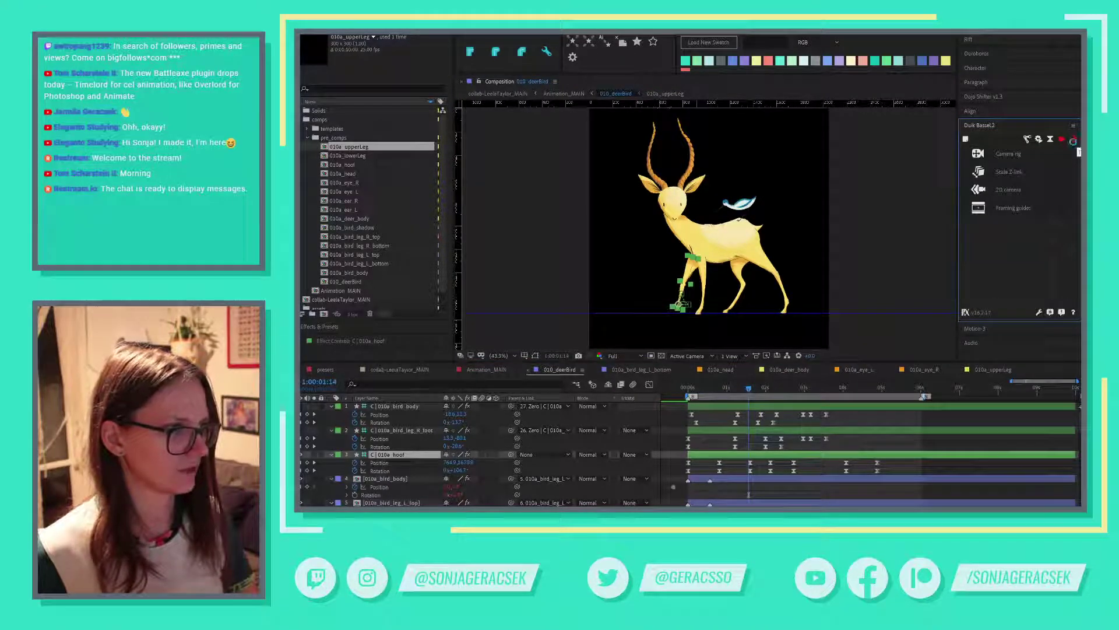
click(1027, 139)
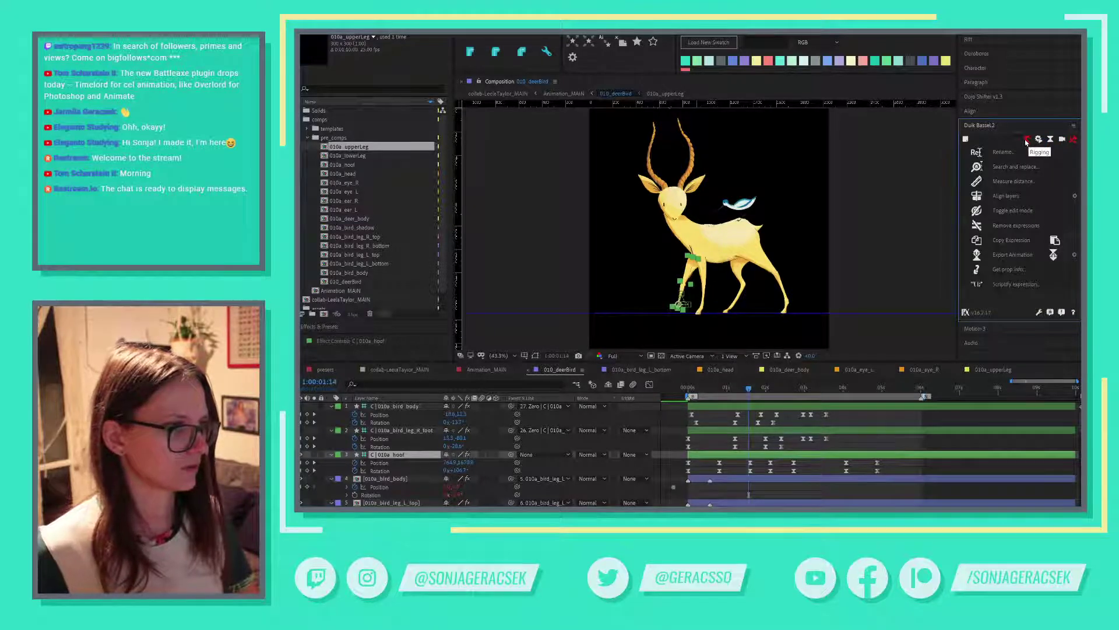
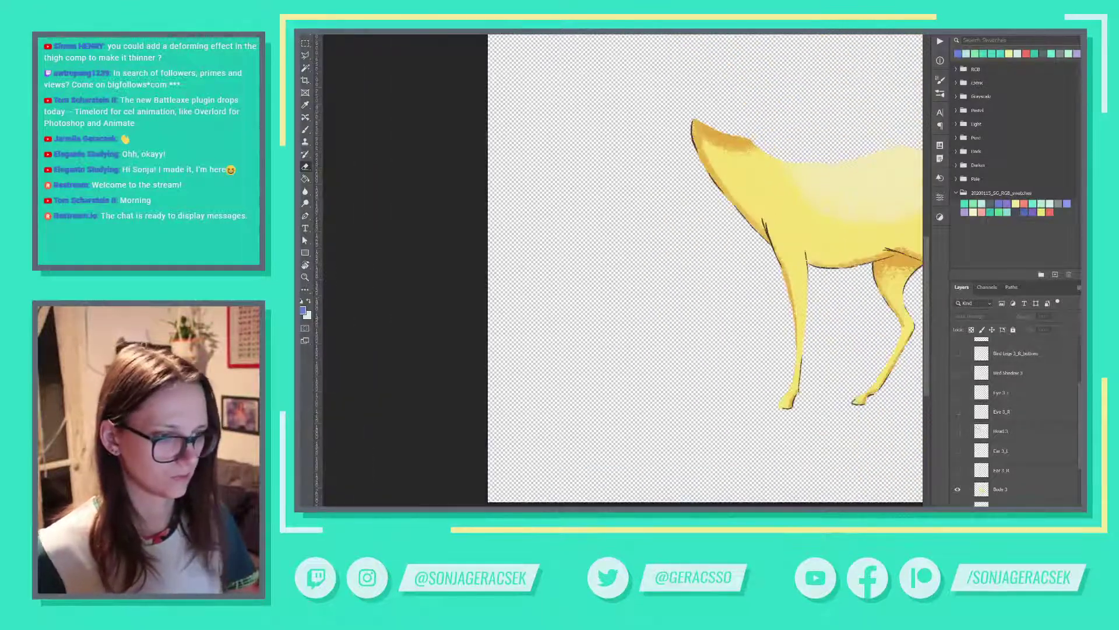
Switch to After Effects and move the Body 3 layer's anchor point to its bottom-right corner with Motion 3.
key(alt+Tab)
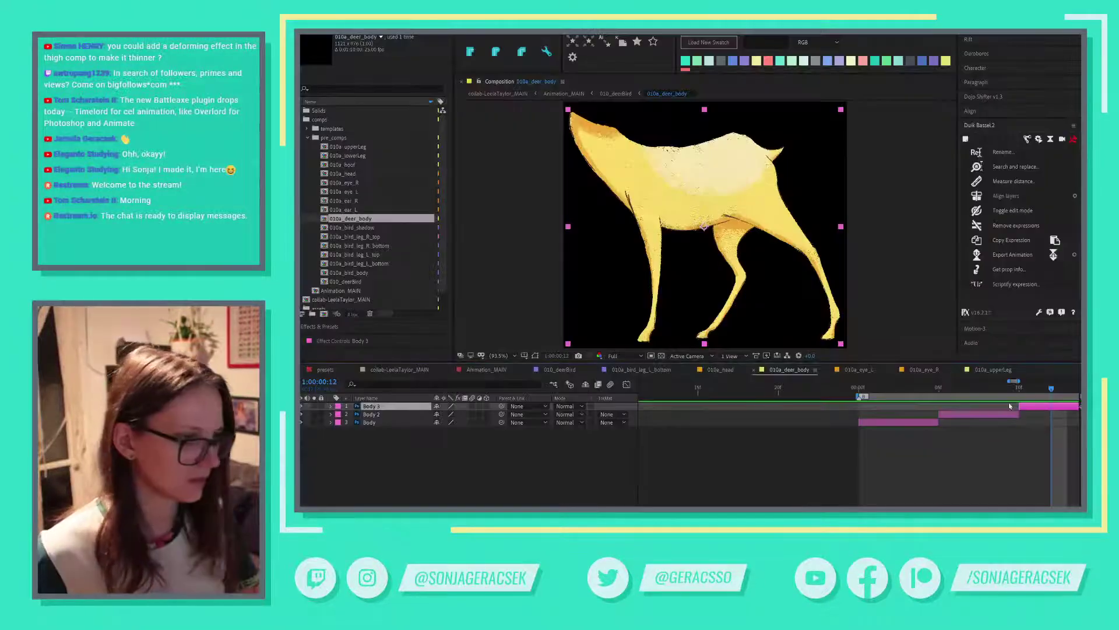
click(974, 329)
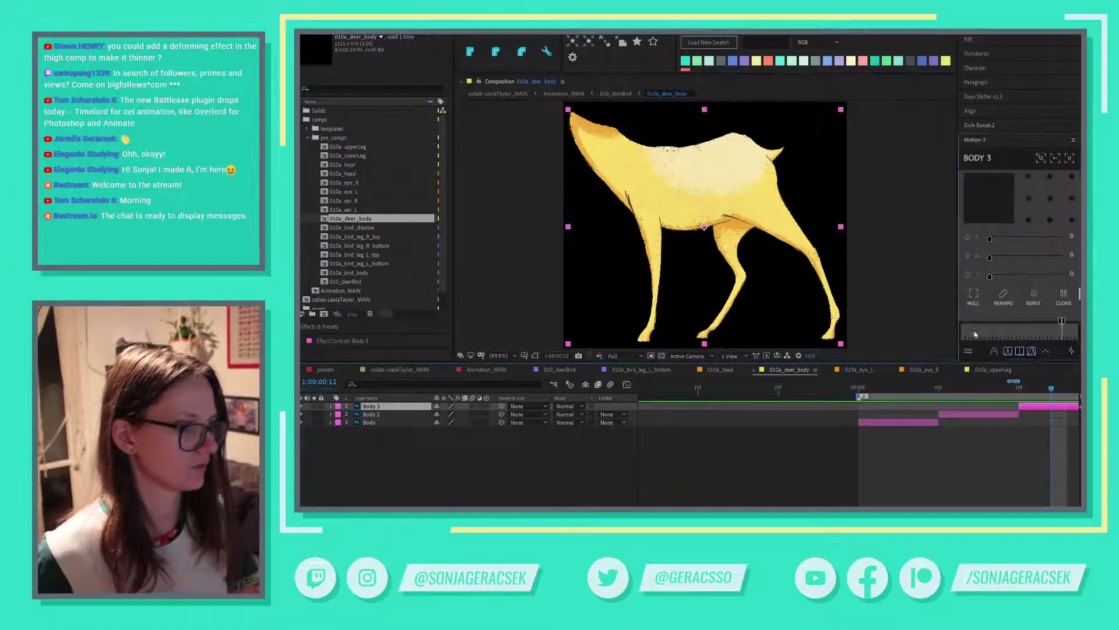
click(1072, 221)
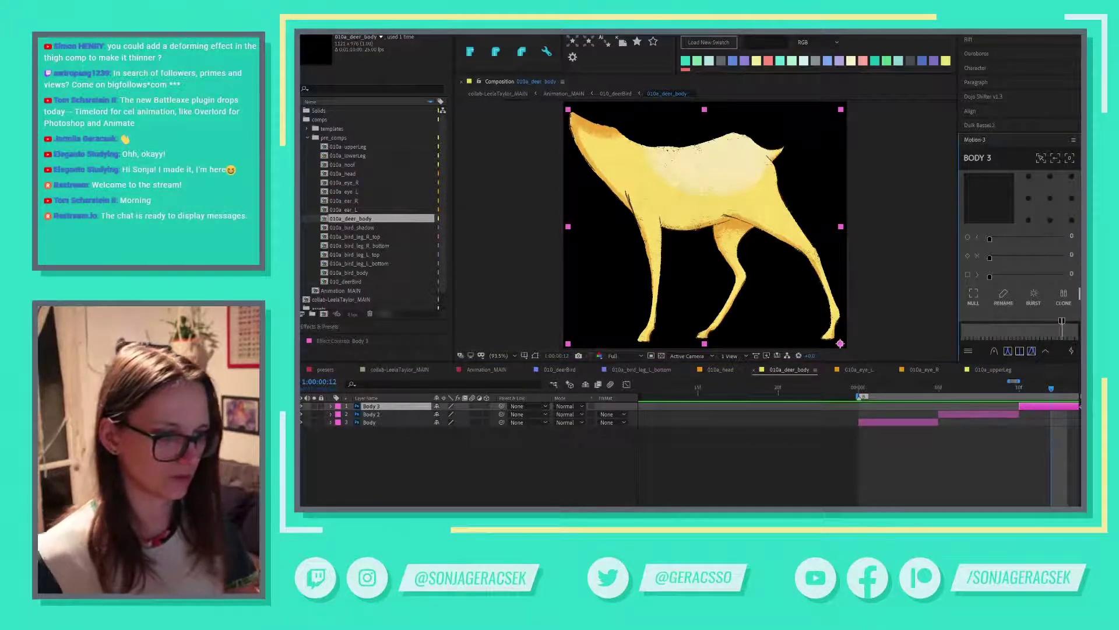
In Photoshop, select the Body 3 layer and use the Clone Stamp tool to extend the shaded fur at the neck's upper end.
key(alt+Tab)
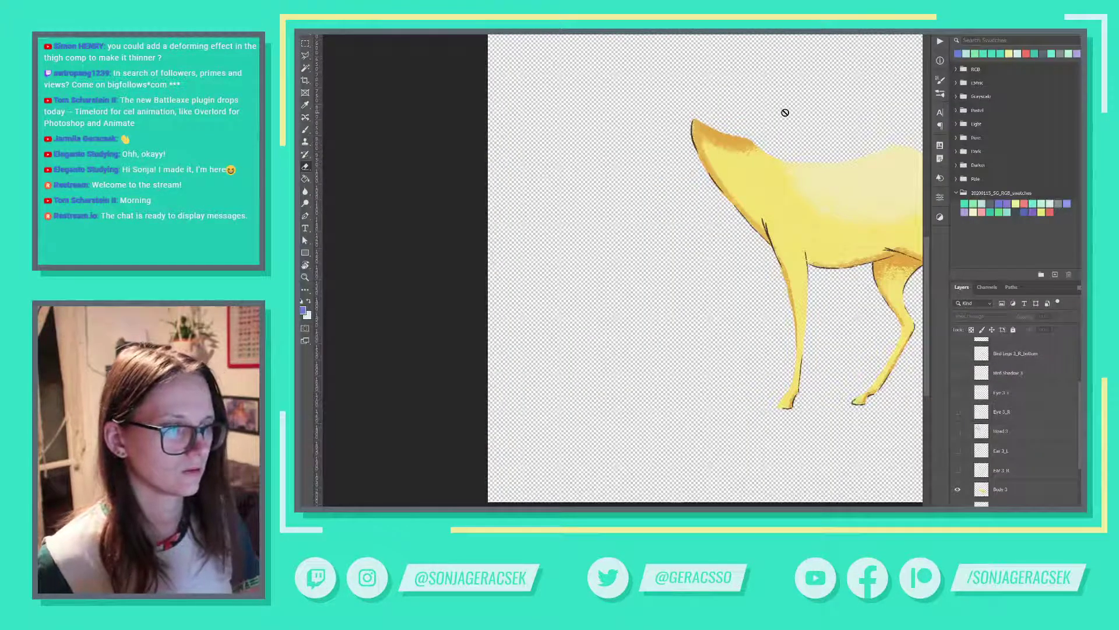
drag(815, 107, 719, 201)
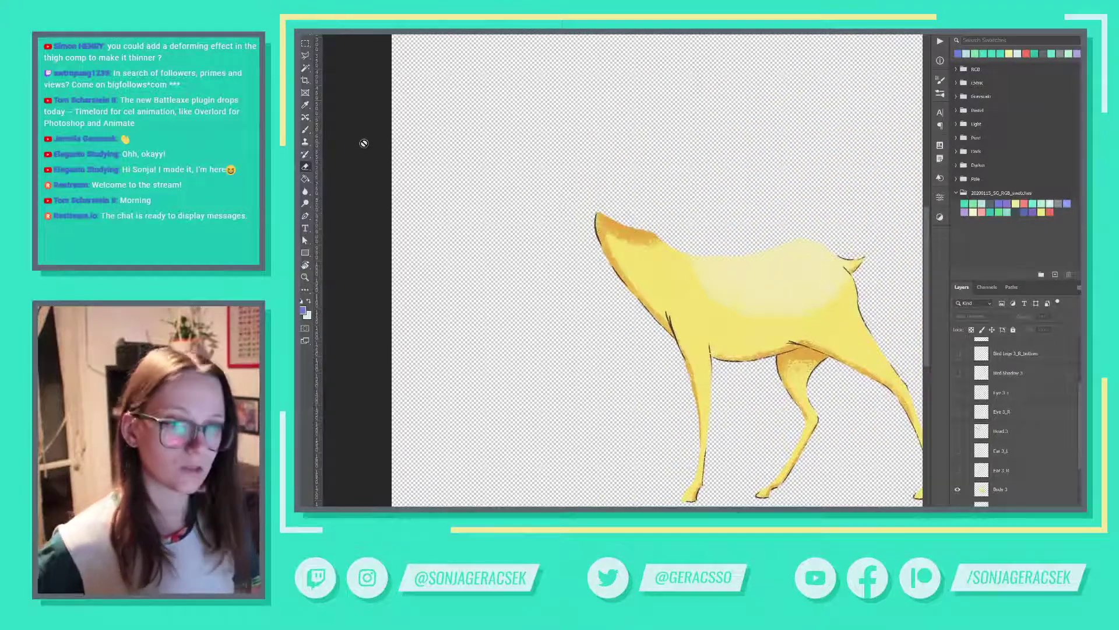
click(305, 143)
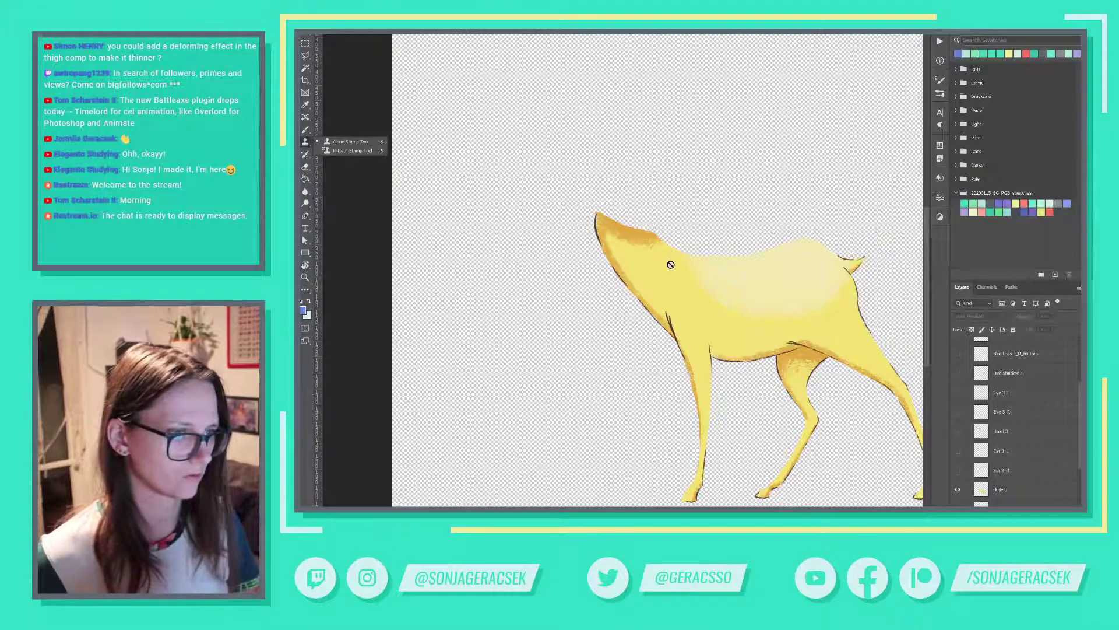
click(1014, 489)
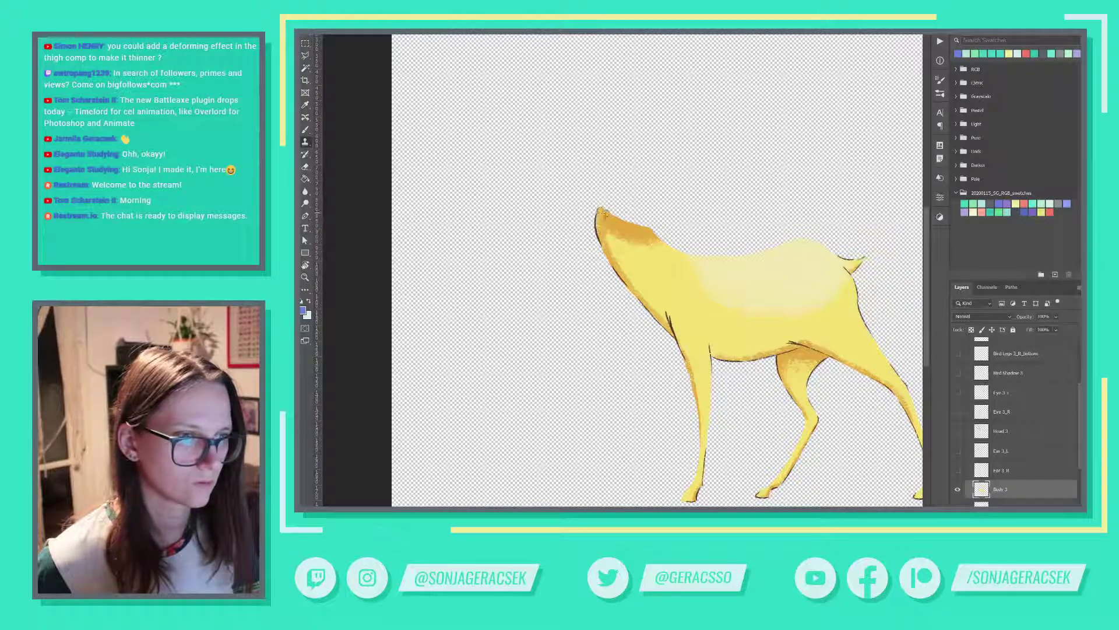
click(646, 233)
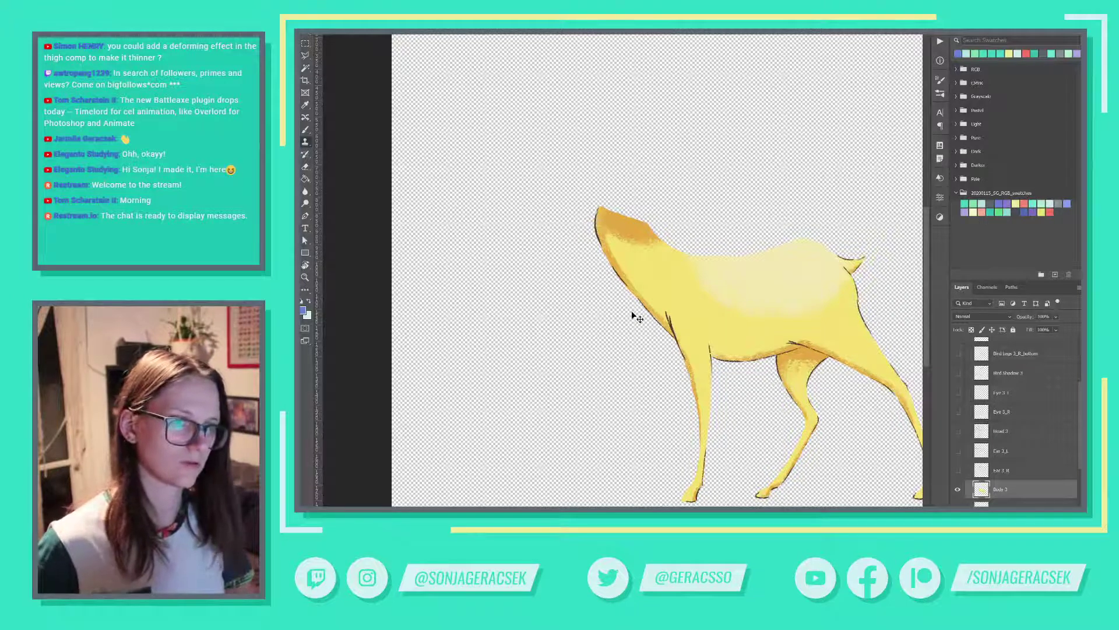
Show and expand the pose01 layer group and make its Body layer visible together with Body 3.
scroll(1007, 438, down, 5)
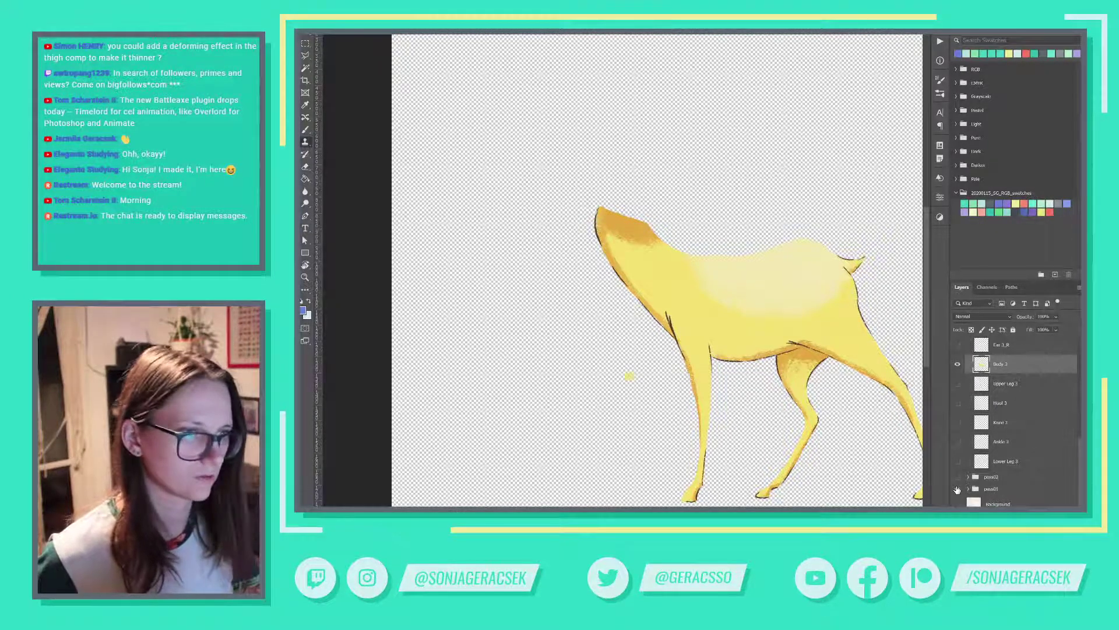
click(957, 489)
click(968, 488)
scroll(1000, 464, down, 2)
scroll(1001, 465, down, 5)
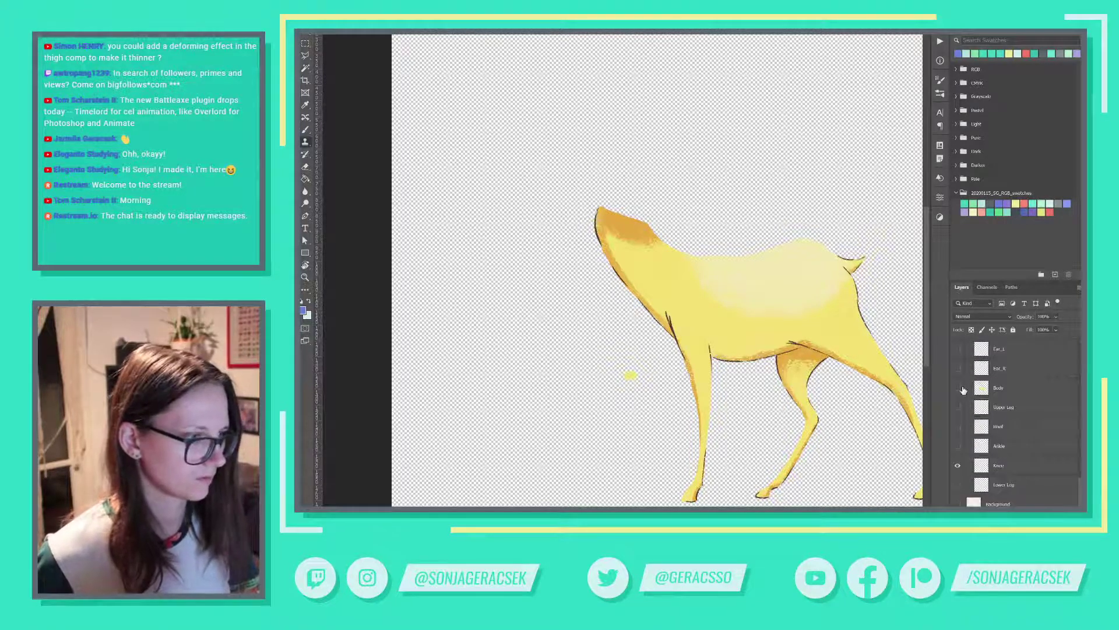
click(957, 389)
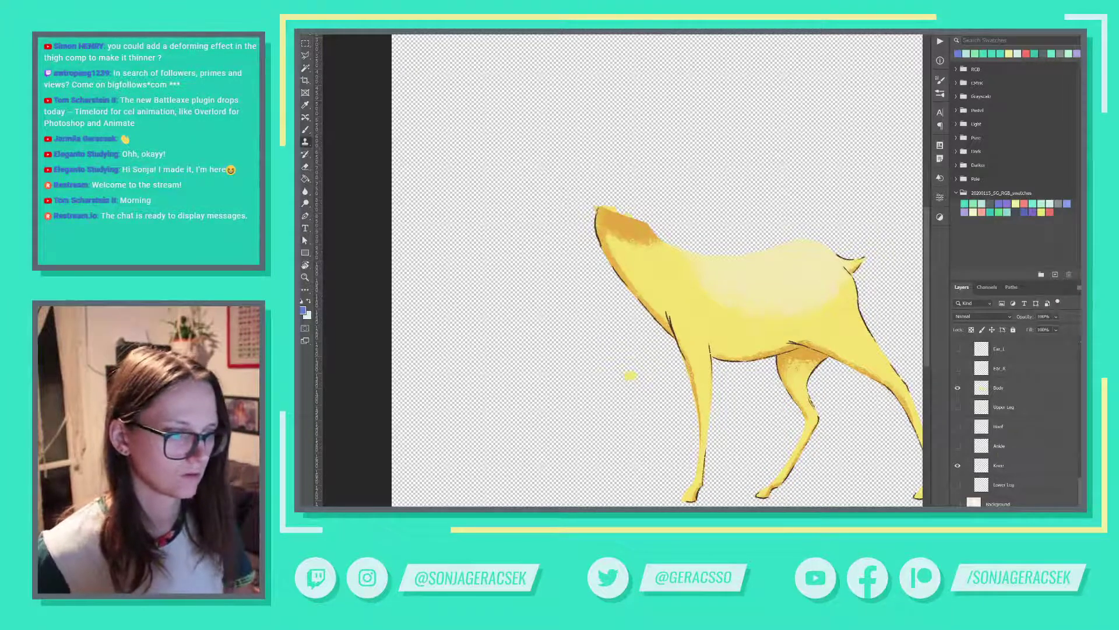
Open 010_deerBird in After Effects, set Motion 3's three easing values to 100, and play the deer animation.
key(alt+Tab)
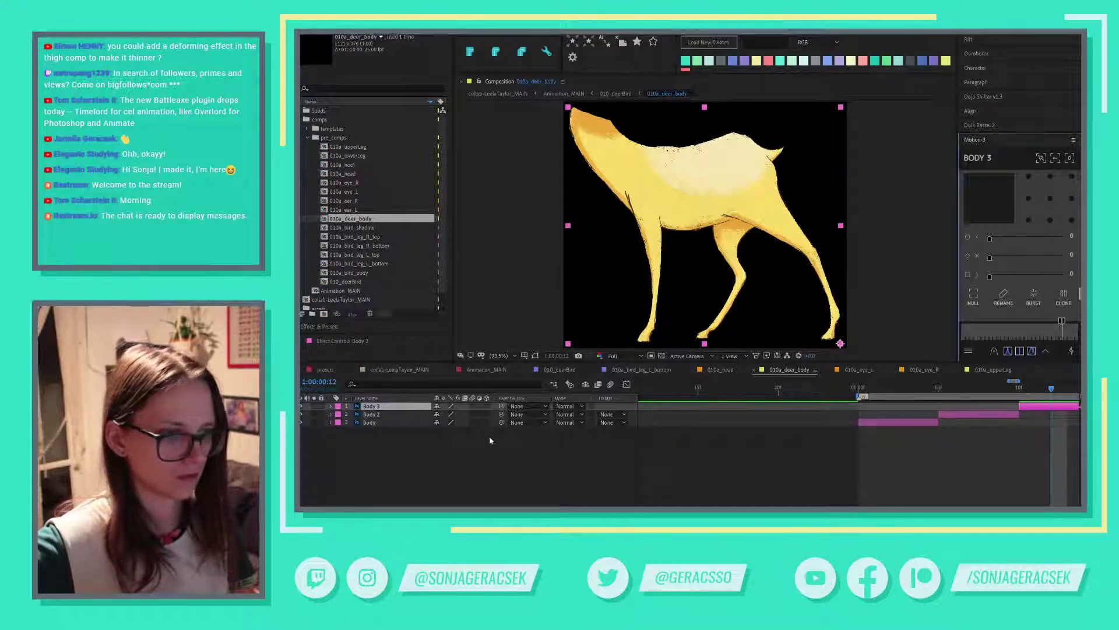
click(561, 369)
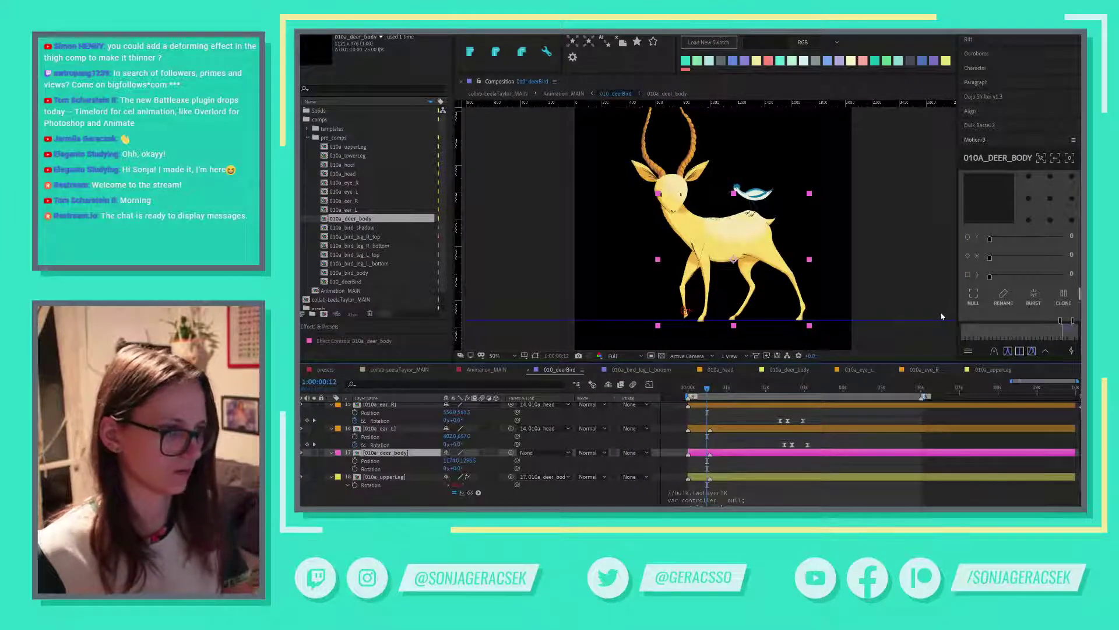
click(1020, 351)
key(space)
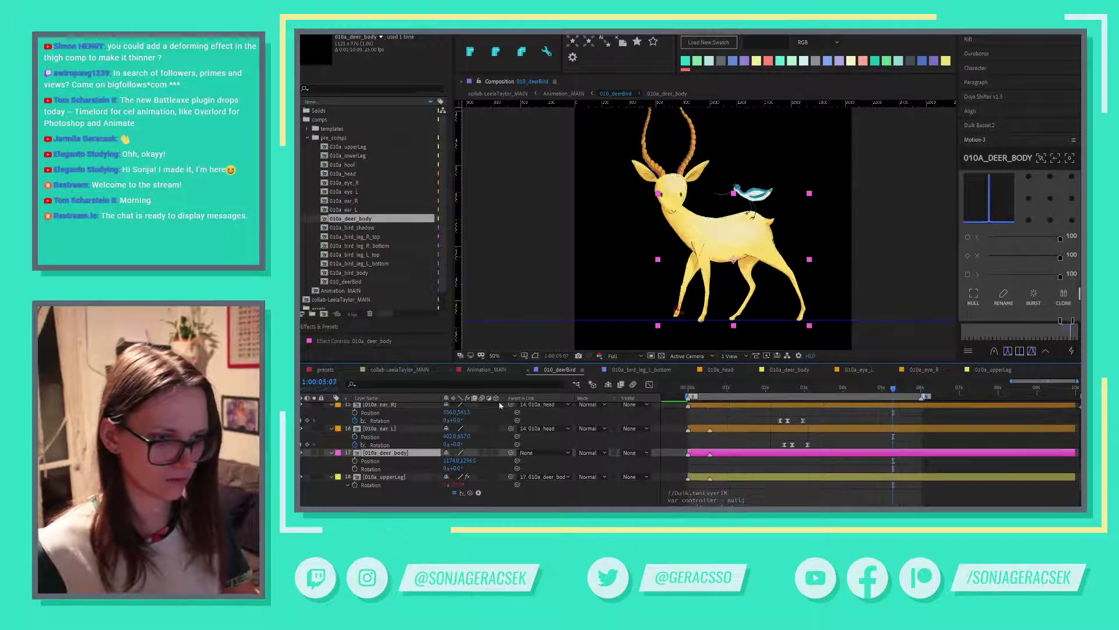
Switch to Photoshop, make the pose02 layer group visible, and collapse the pose03 and pose01 groups.
key(alt+Tab)
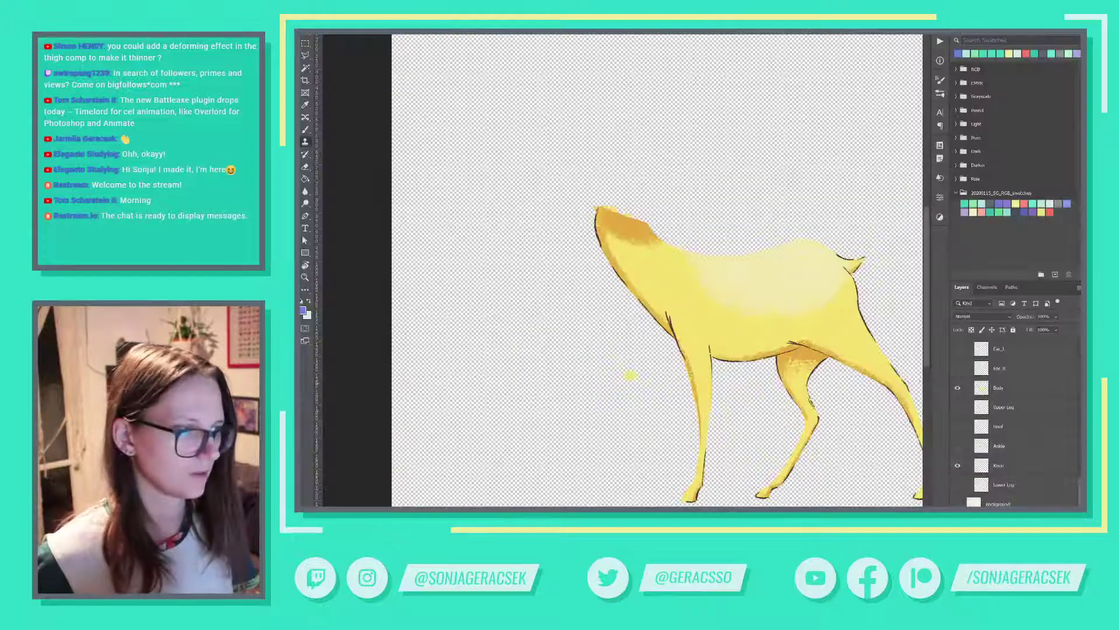
scroll(991, 428, up, 5)
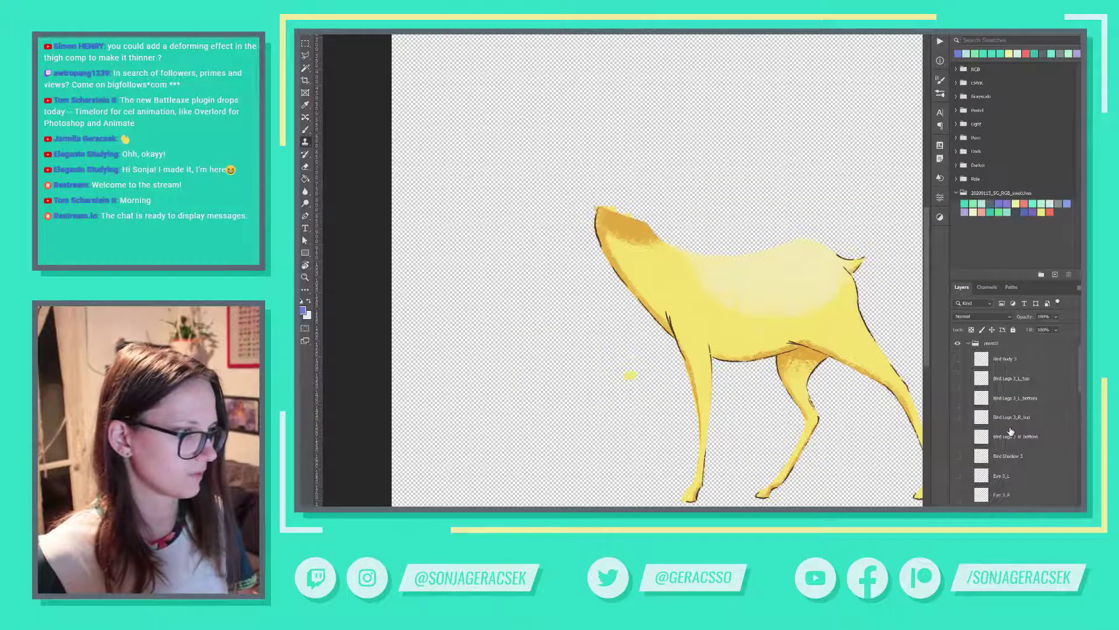
click(968, 342)
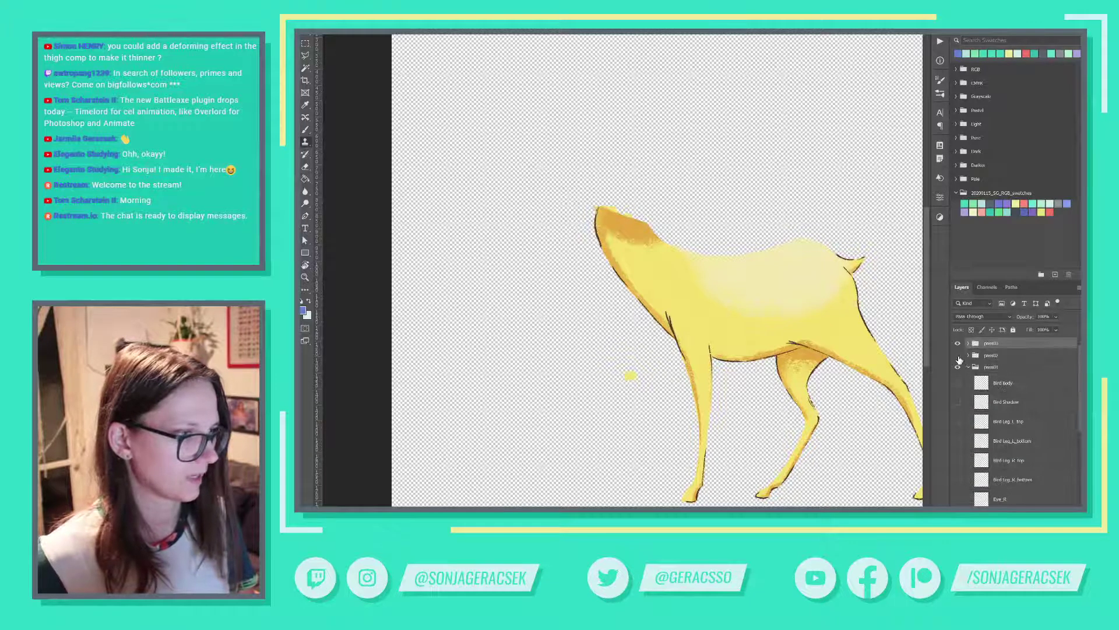
click(957, 355)
click(966, 368)
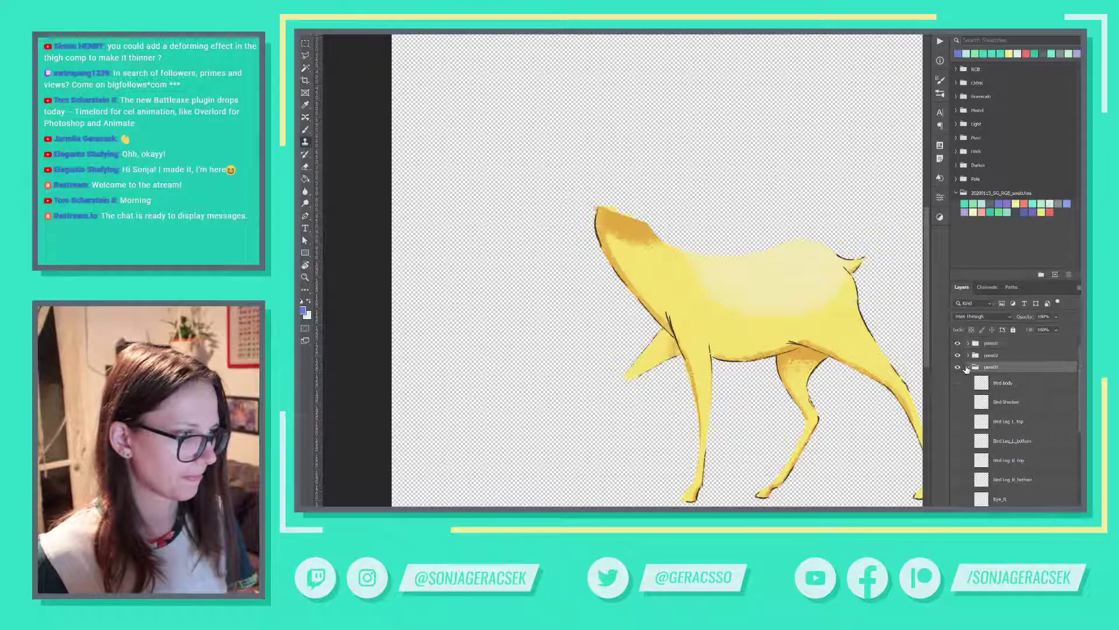
click(968, 368)
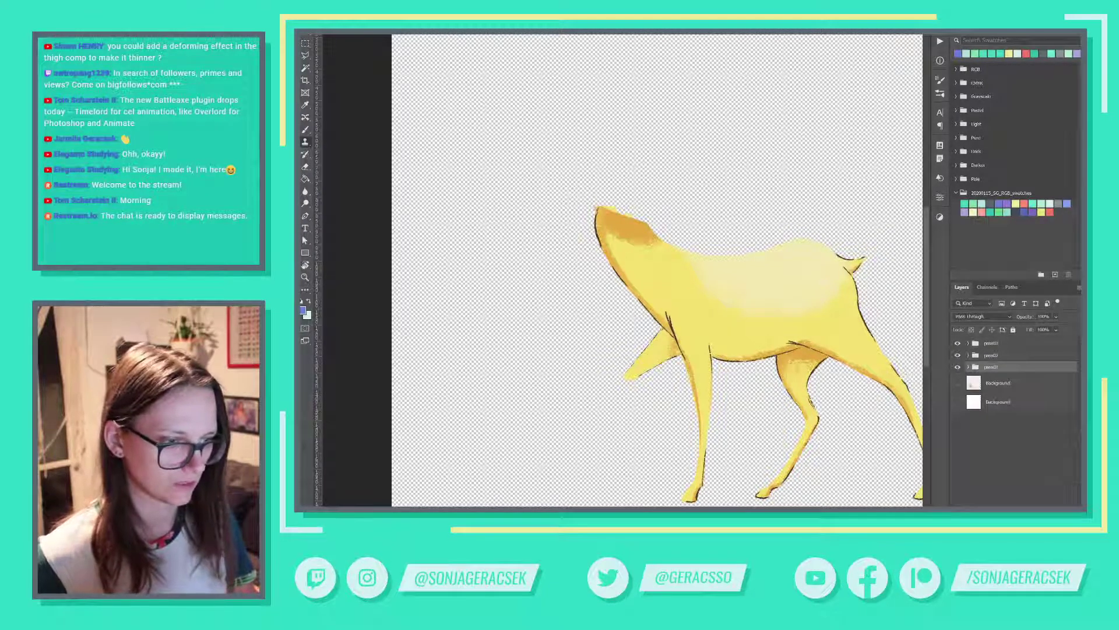
Switch to After Effects, open the Animation_MAIN composition, and select its background02.png layer.
key(alt+Tab)
click(500, 369)
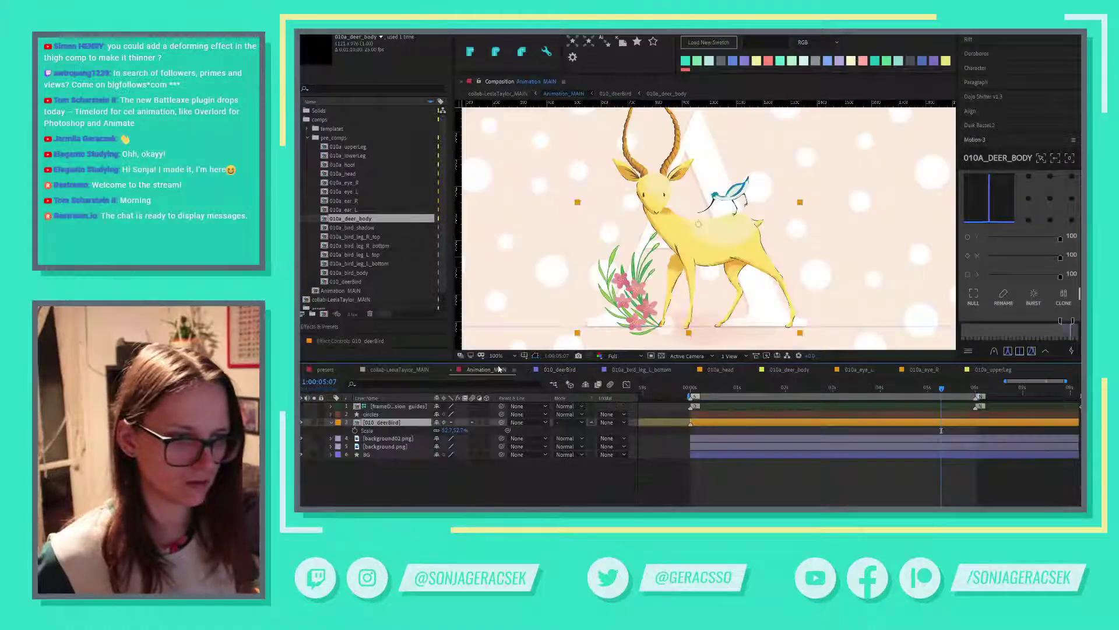
click(390, 438)
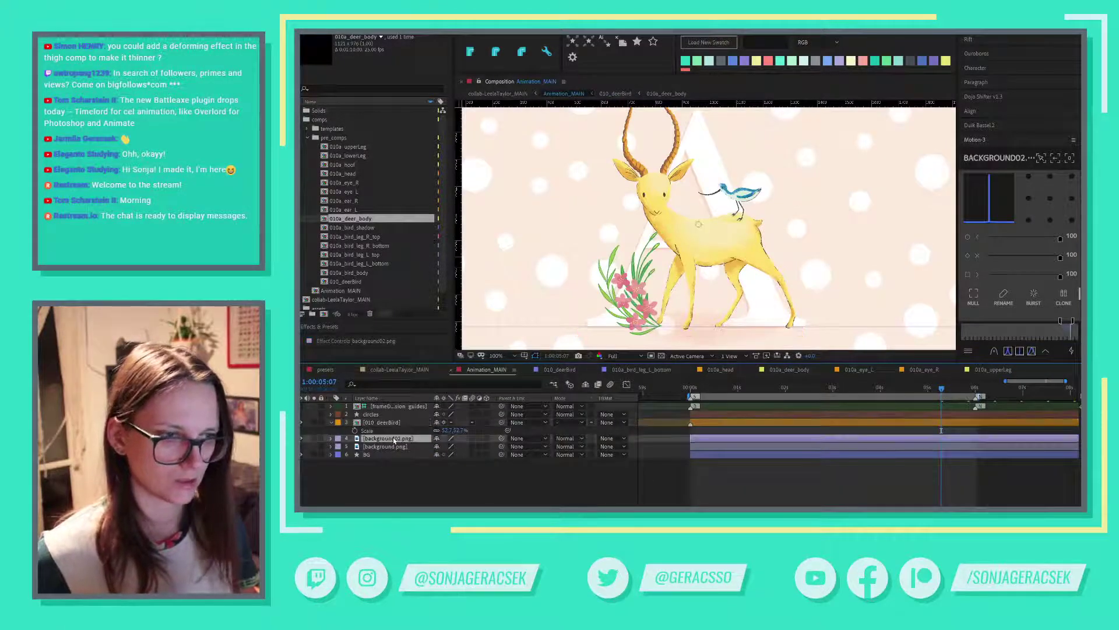
scroll(684, 275, down, 2)
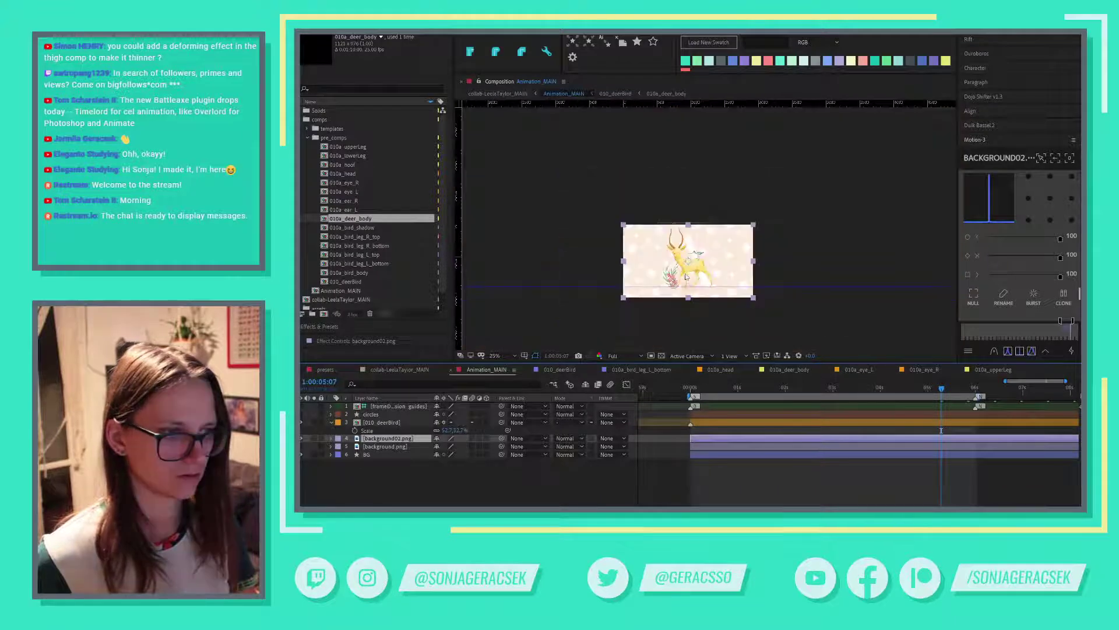
scroll(685, 278, up, 2)
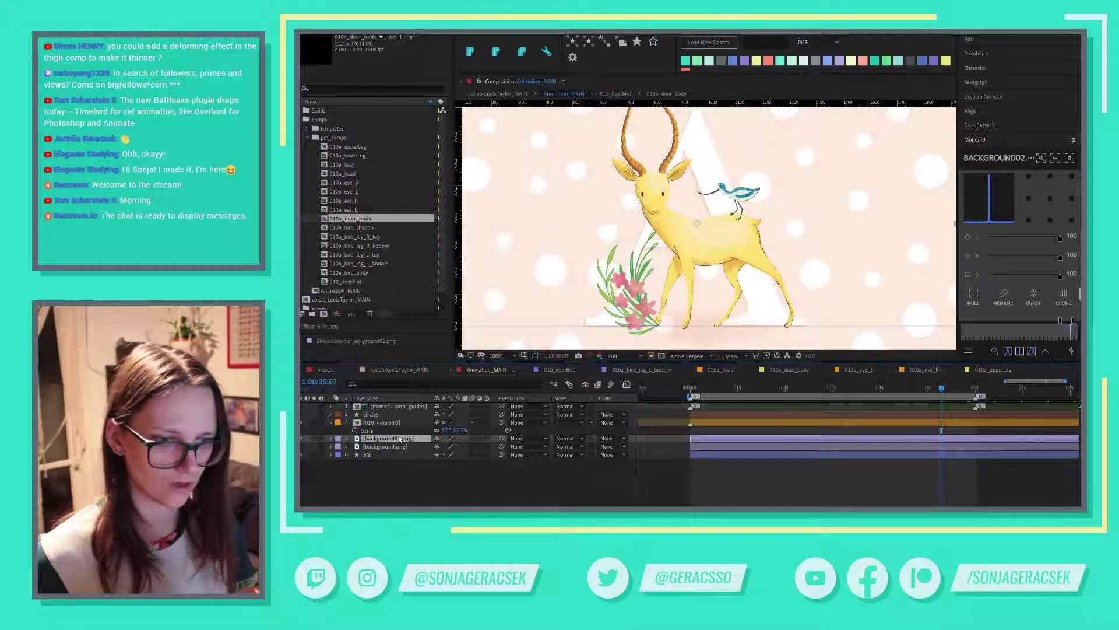
Try to edit the original file of the background02.png layer, and close the image viewer.
right_click(399, 441)
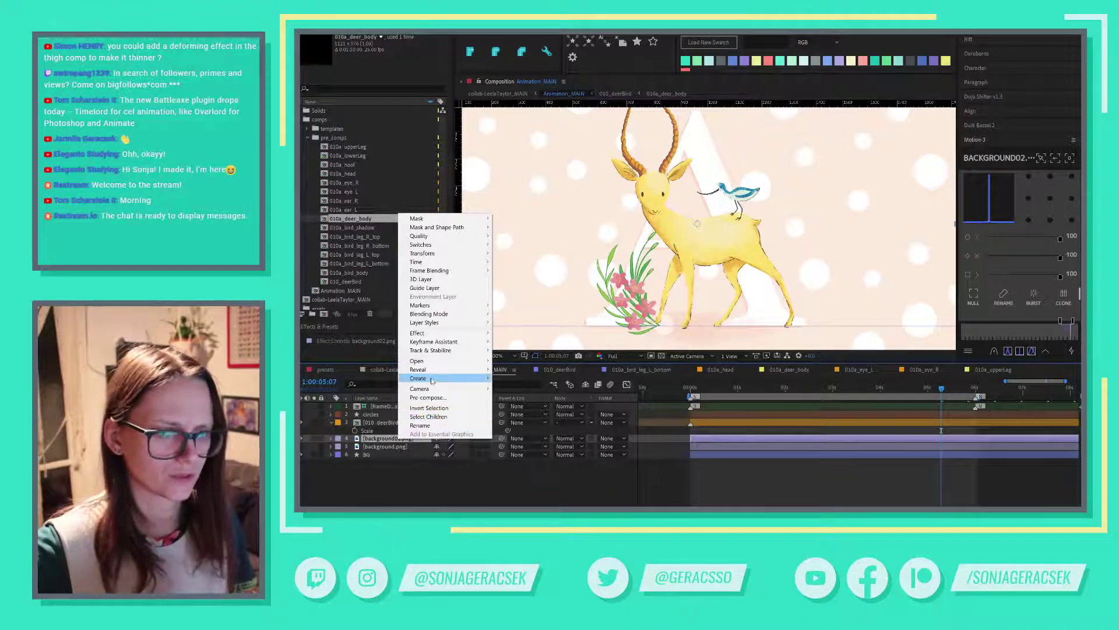
mouse_move(432, 380)
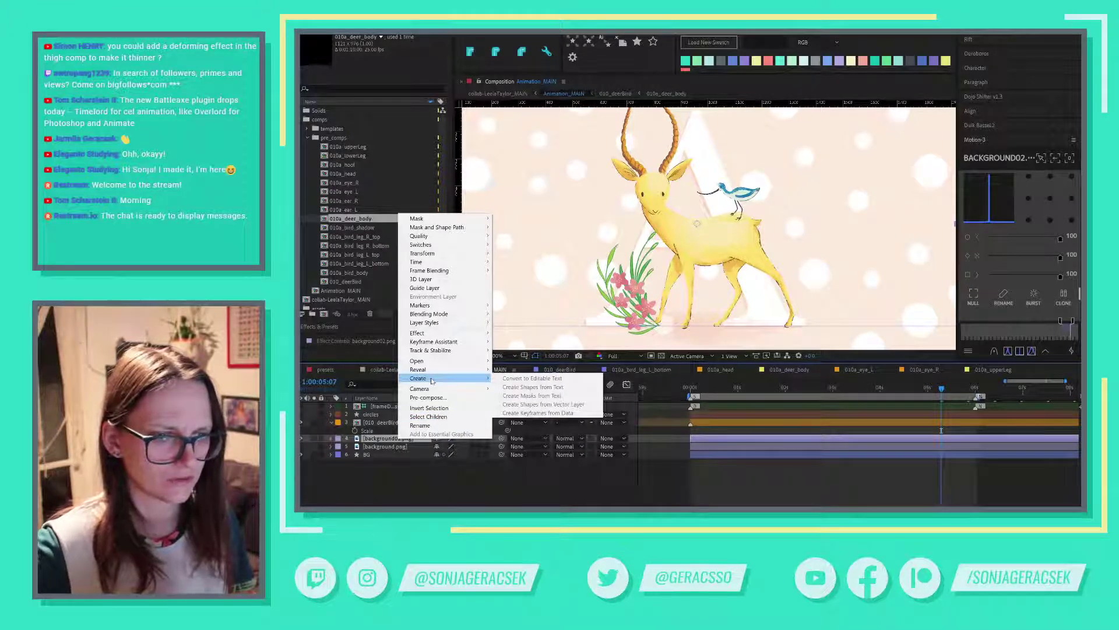
mouse_move(457, 255)
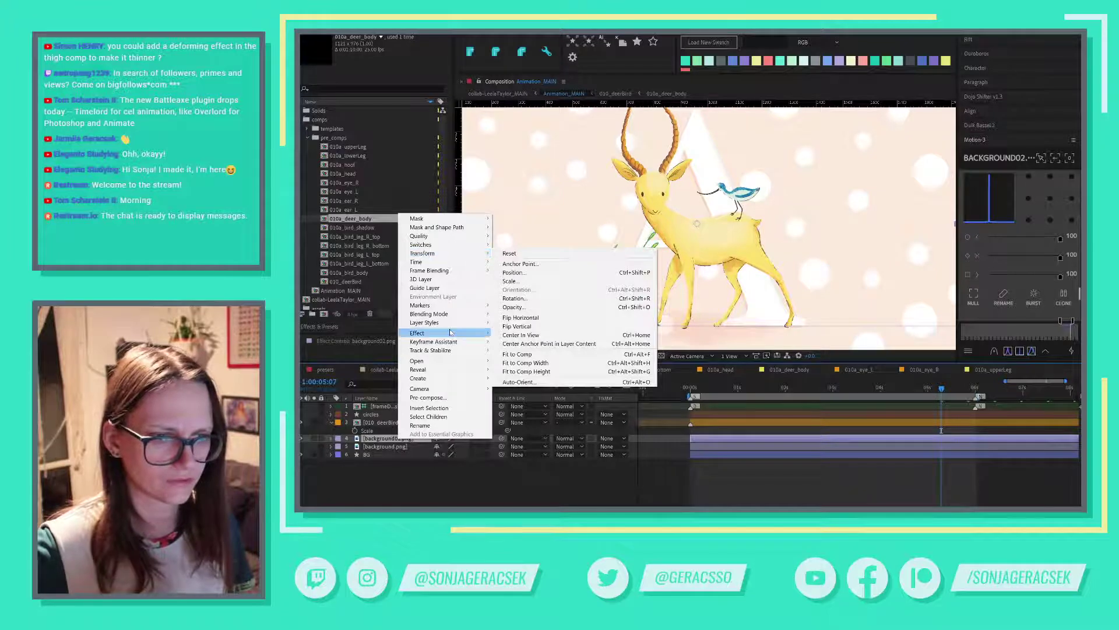
mouse_move(454, 324)
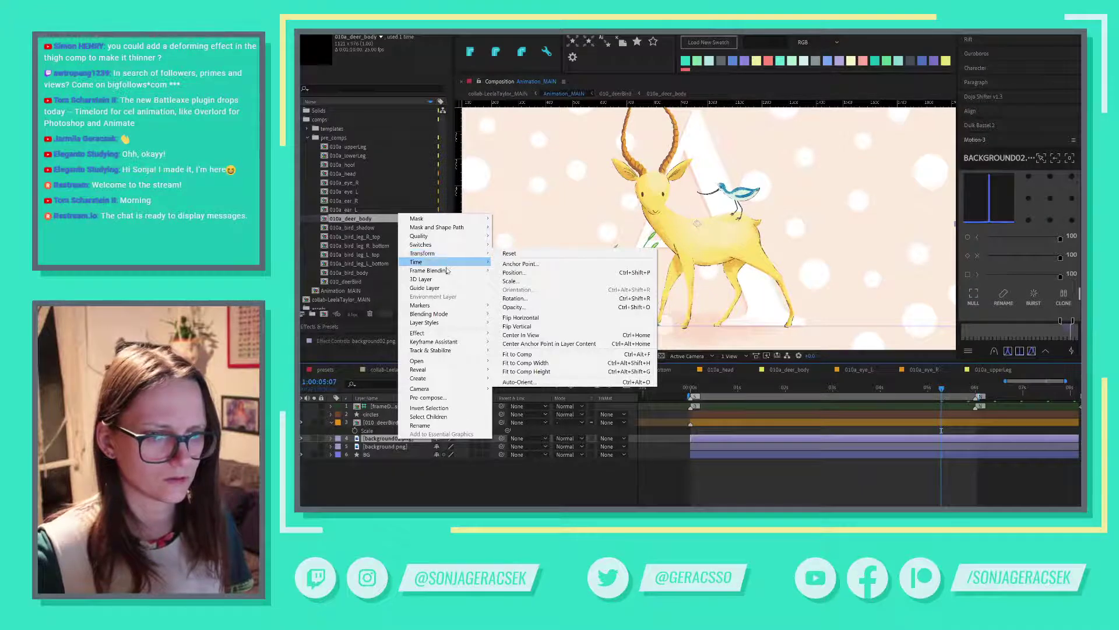
mouse_move(446, 363)
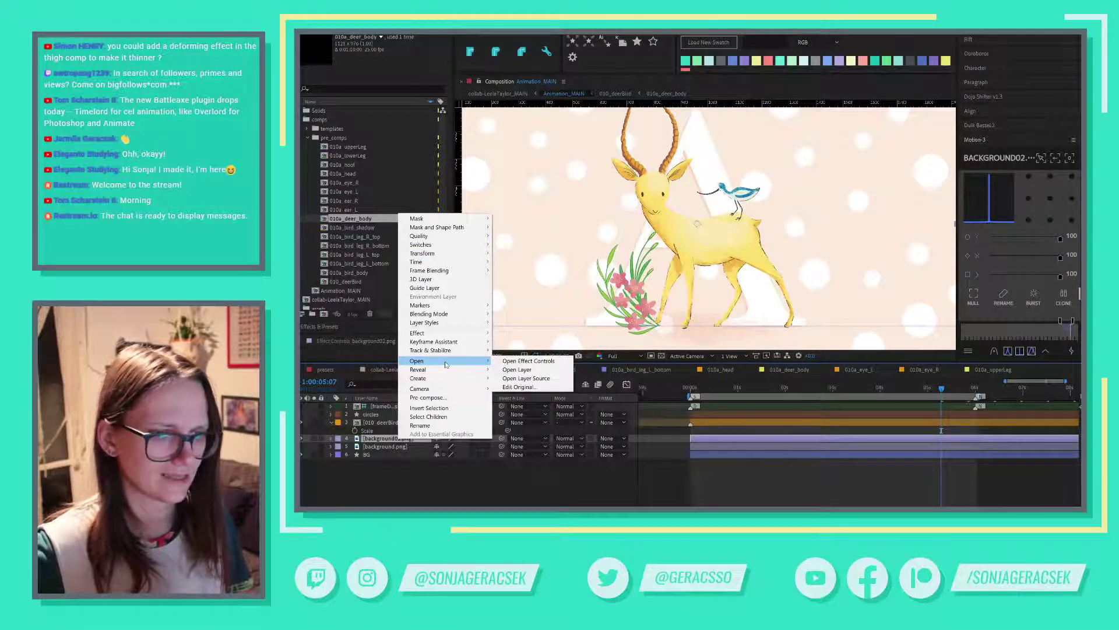
click(528, 386)
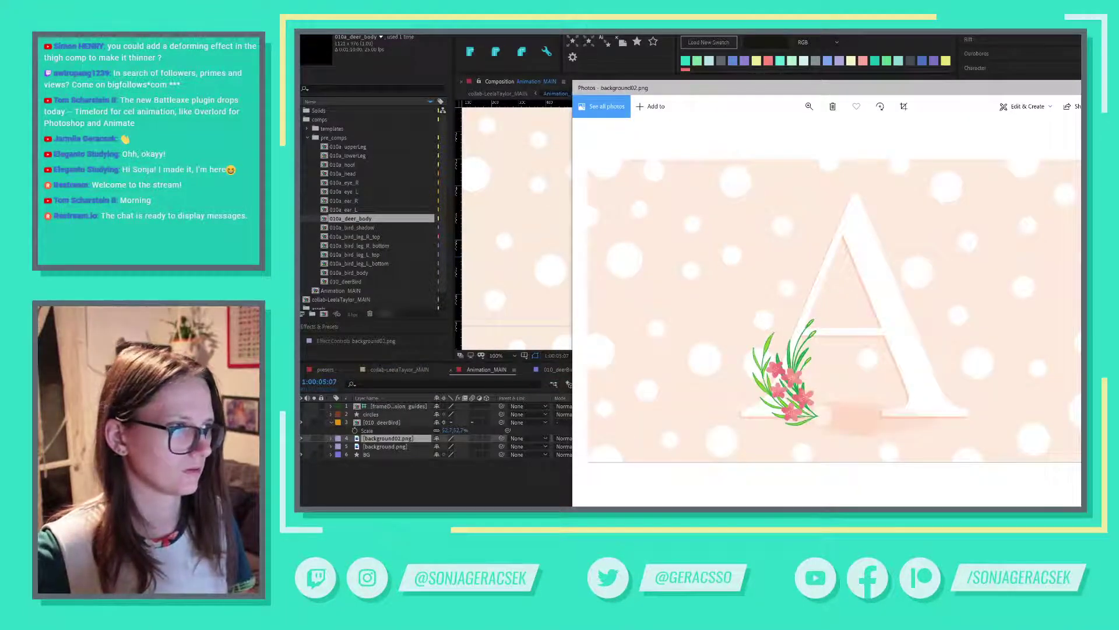
key(alt+F4)
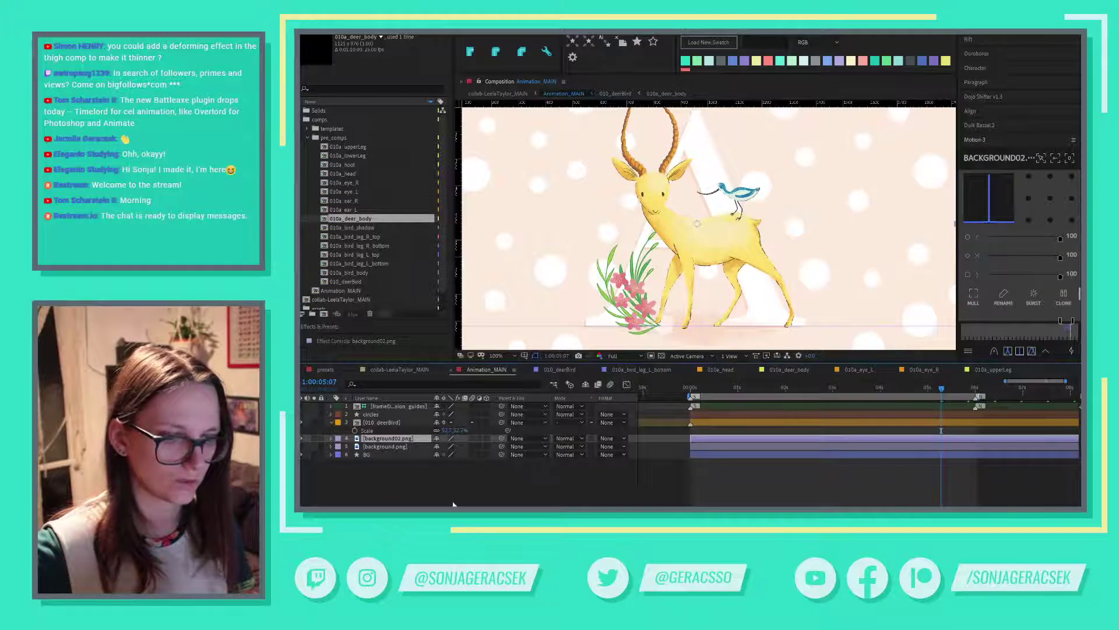
Reveal background02.png in Explorer and open the file with Adobe Photoshop 2021.
right_click(411, 438)
mouse_move(435, 368)
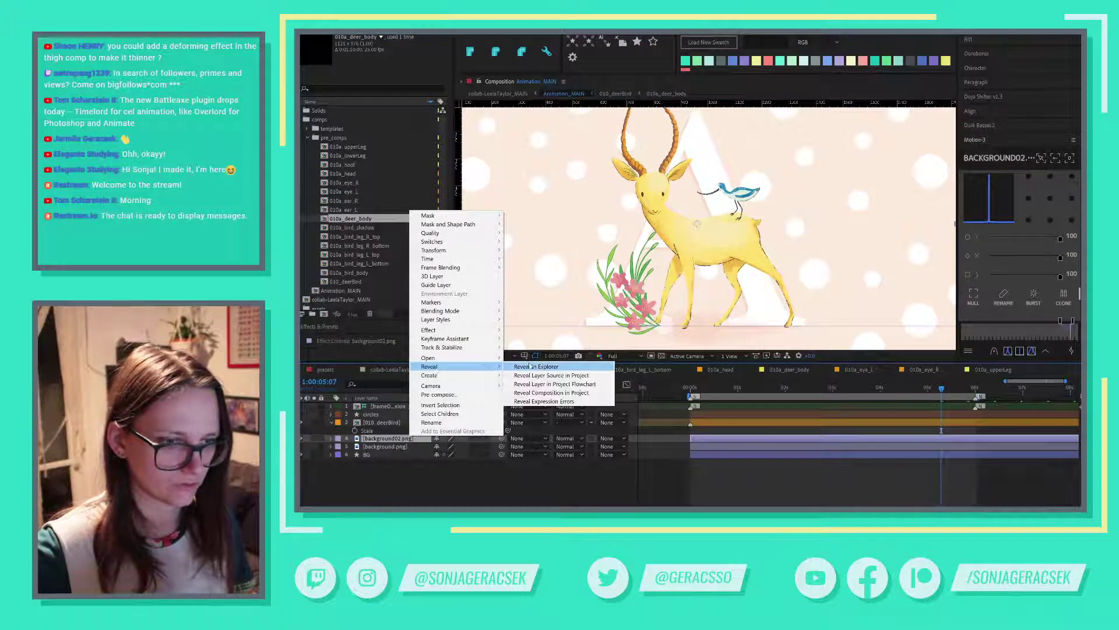
click(542, 393)
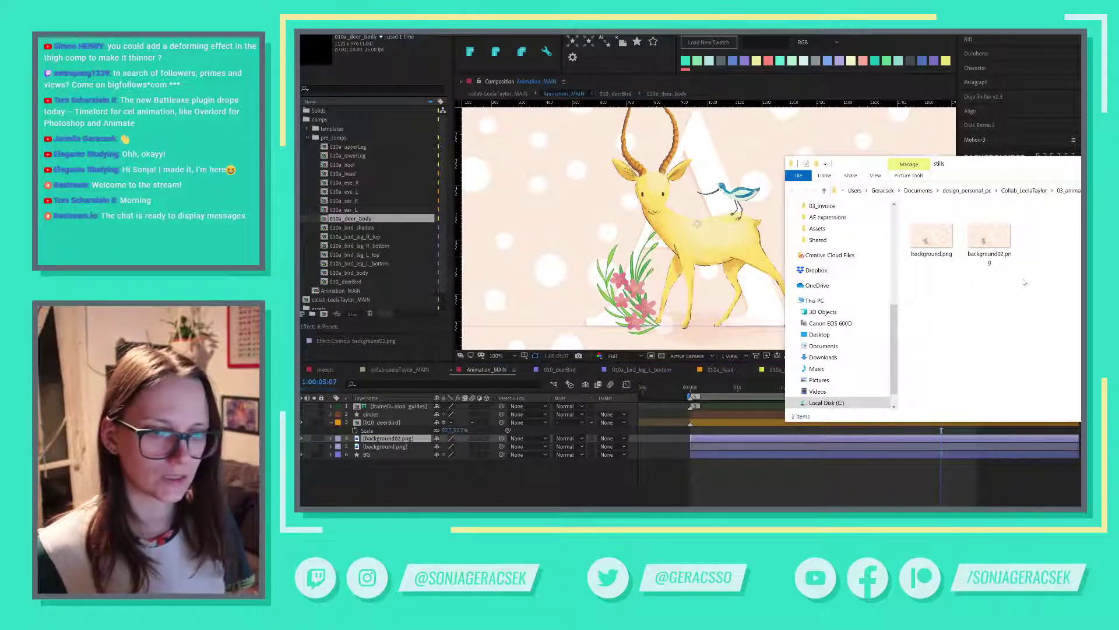
click(991, 240)
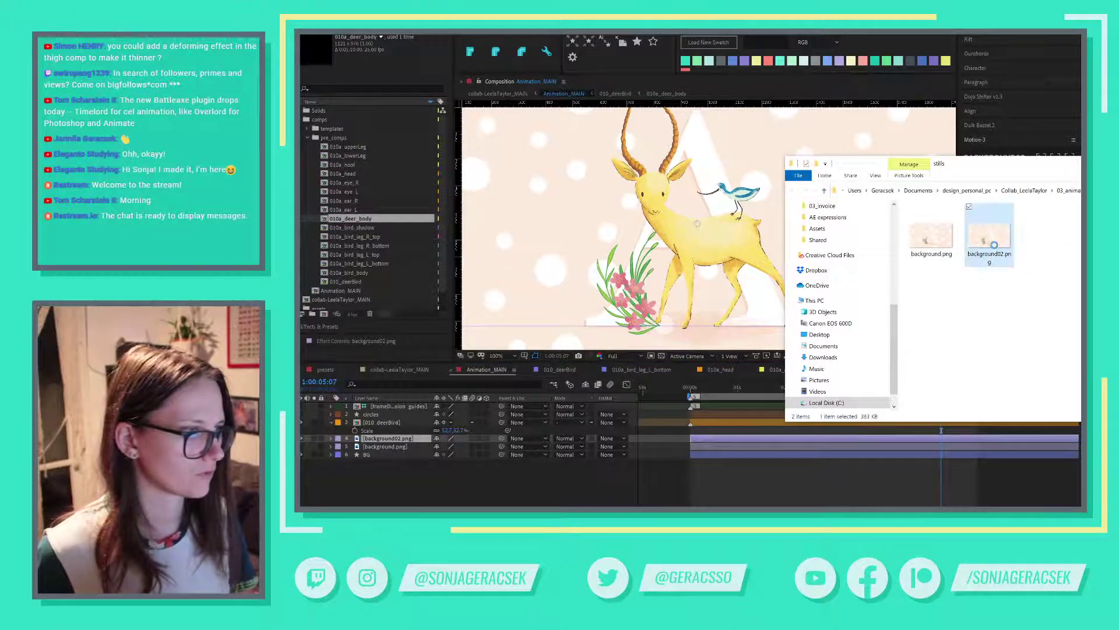
right_click(995, 248)
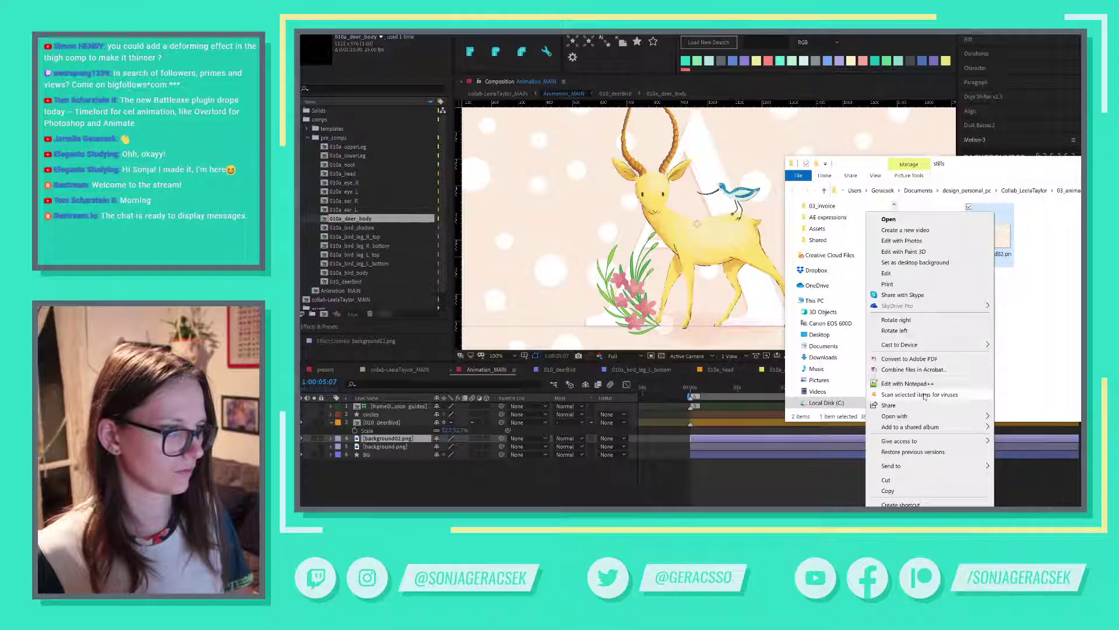
mouse_move(917, 417)
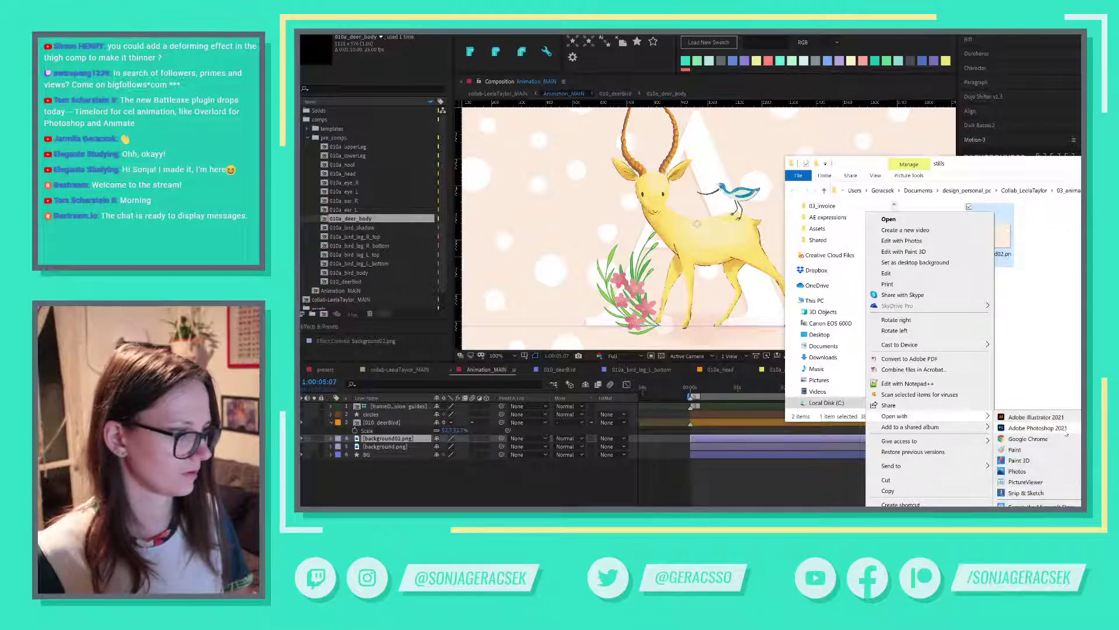
click(1038, 429)
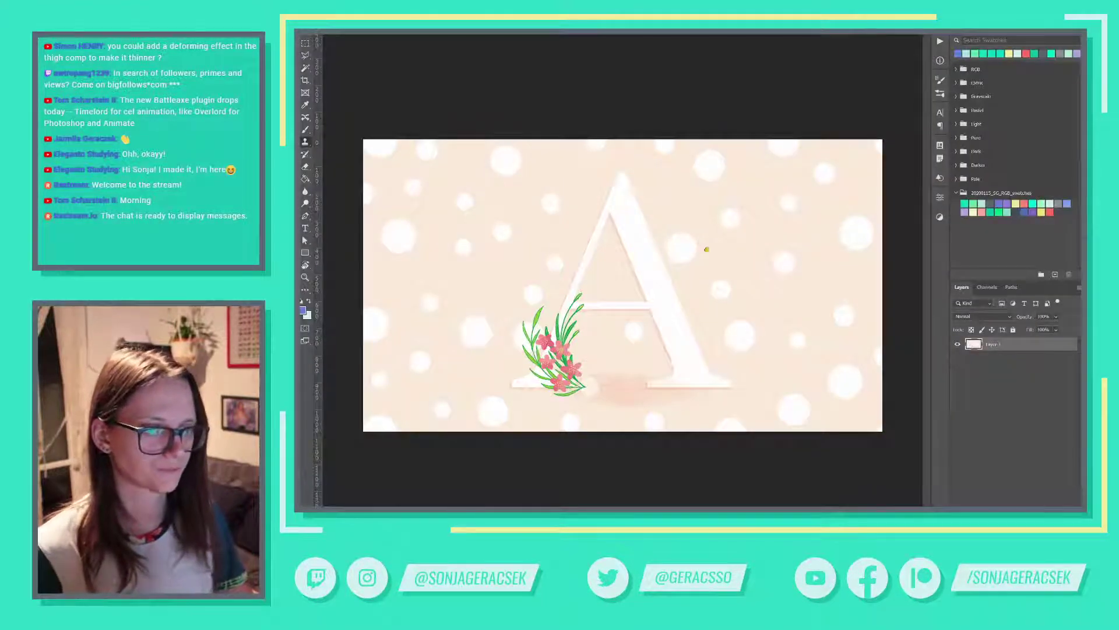
Select the flower bouquet at the foot of the letter A with the Object Selection tool, deselecting once and reselecting it.
scroll(714, 246, up, 1)
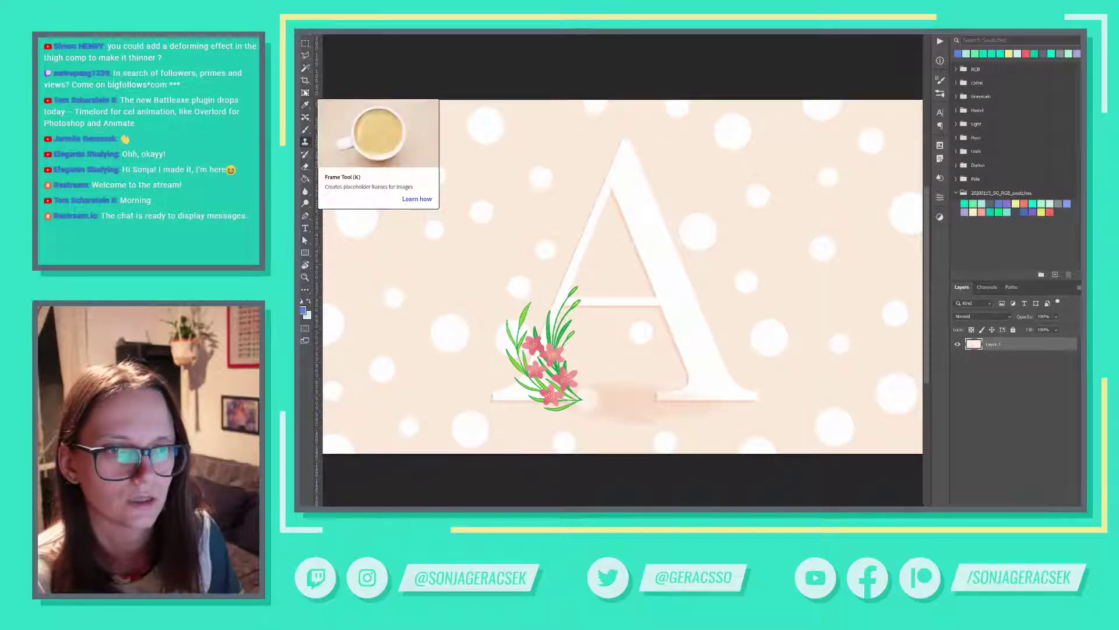
click(306, 72)
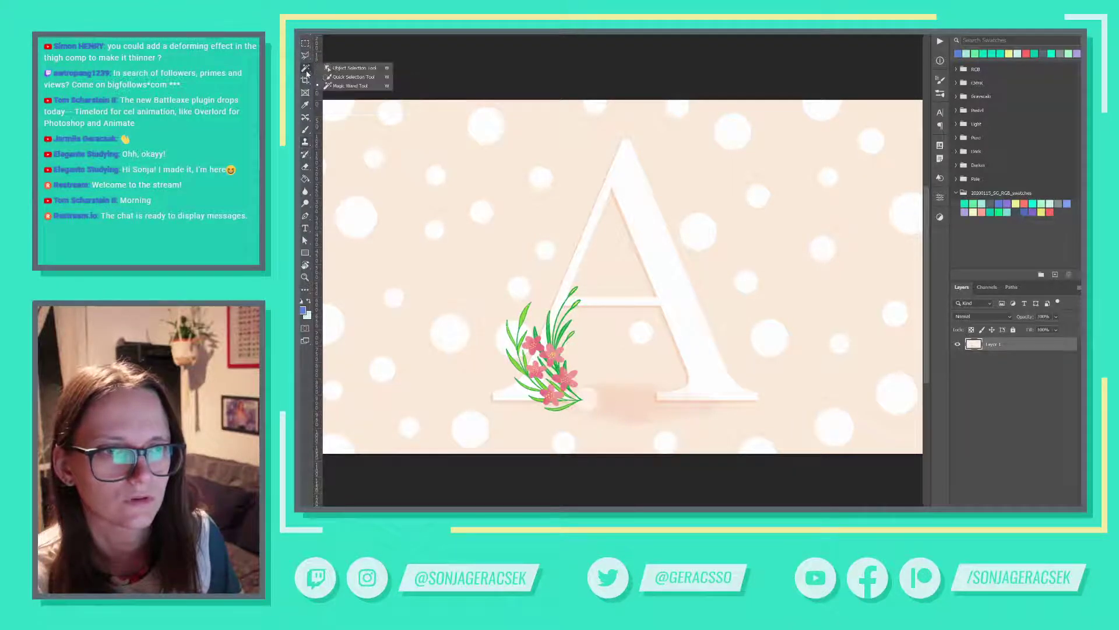
click(353, 68)
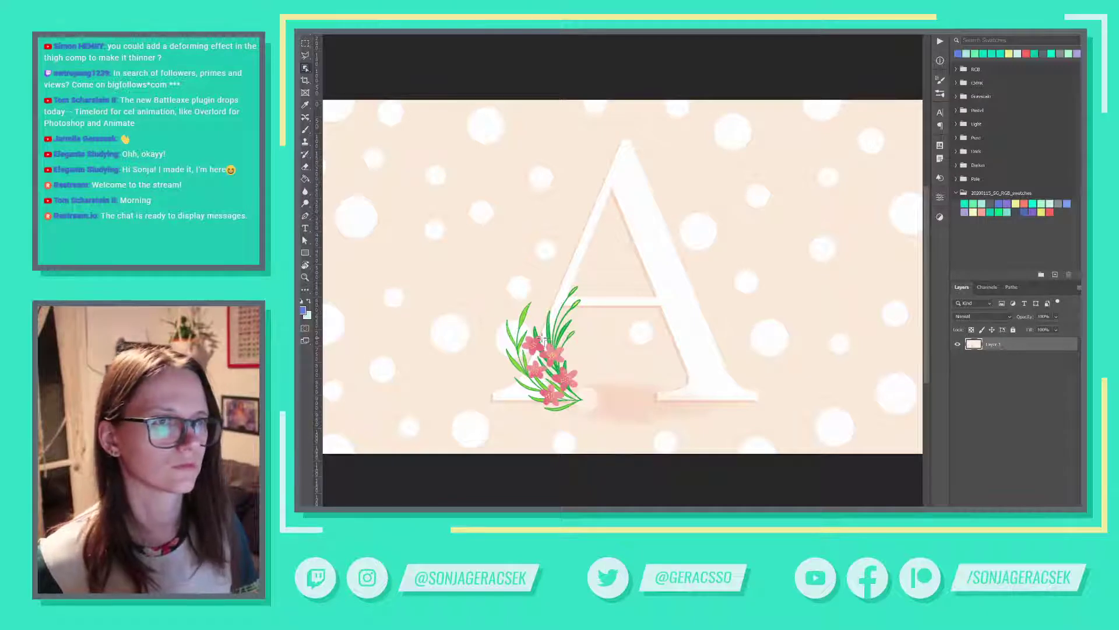
scroll(522, 335, up, 1)
drag(531, 302, 499, 411)
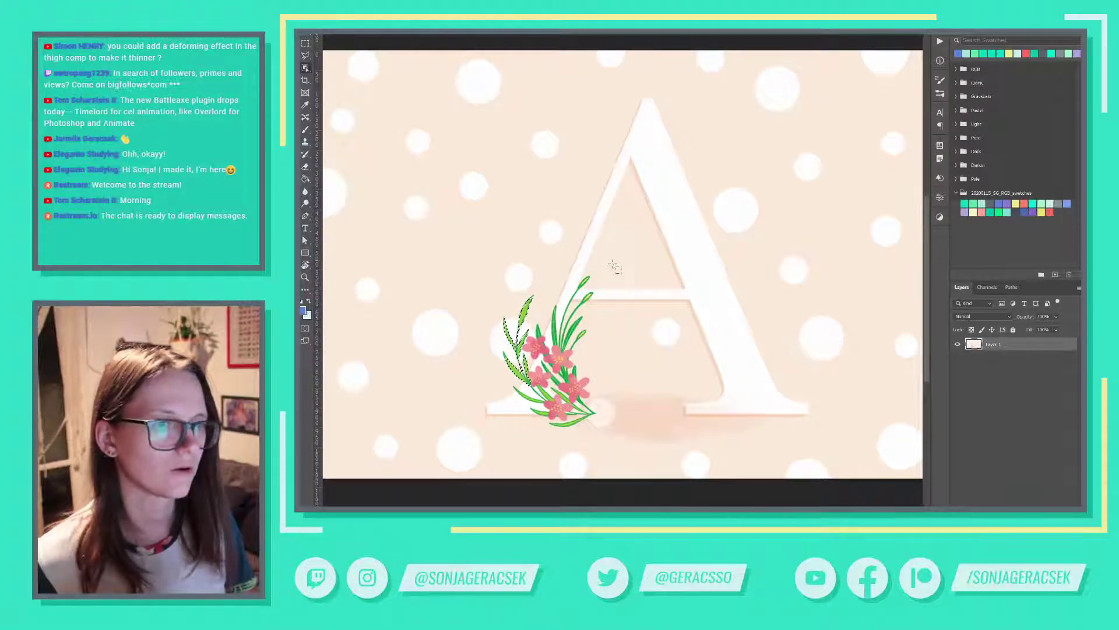
drag(612, 261, 503, 430)
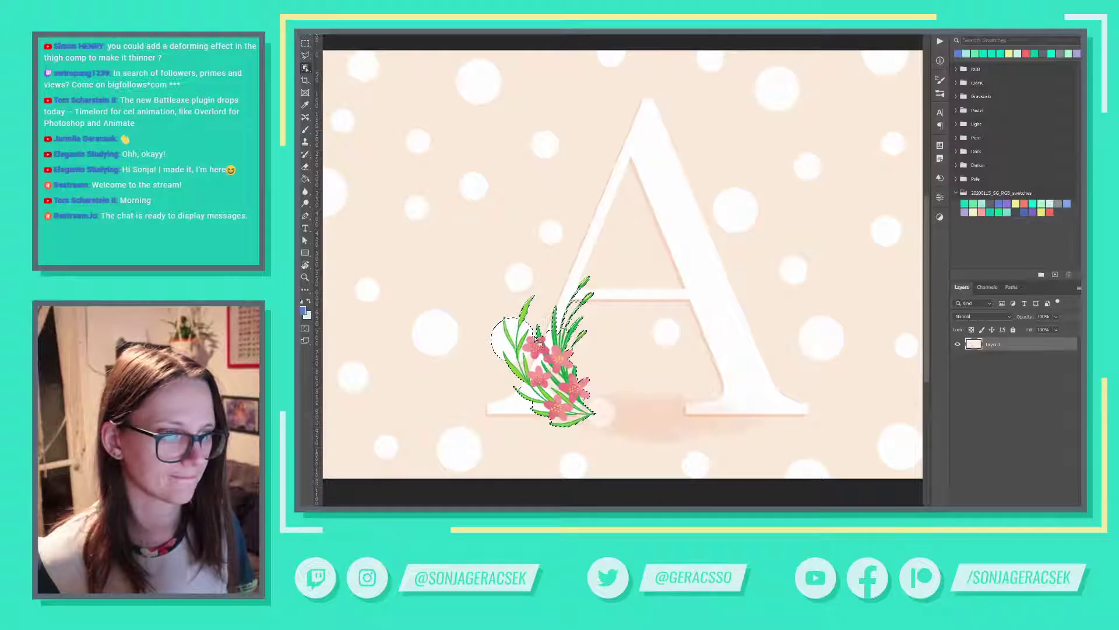
key(ctrl+d)
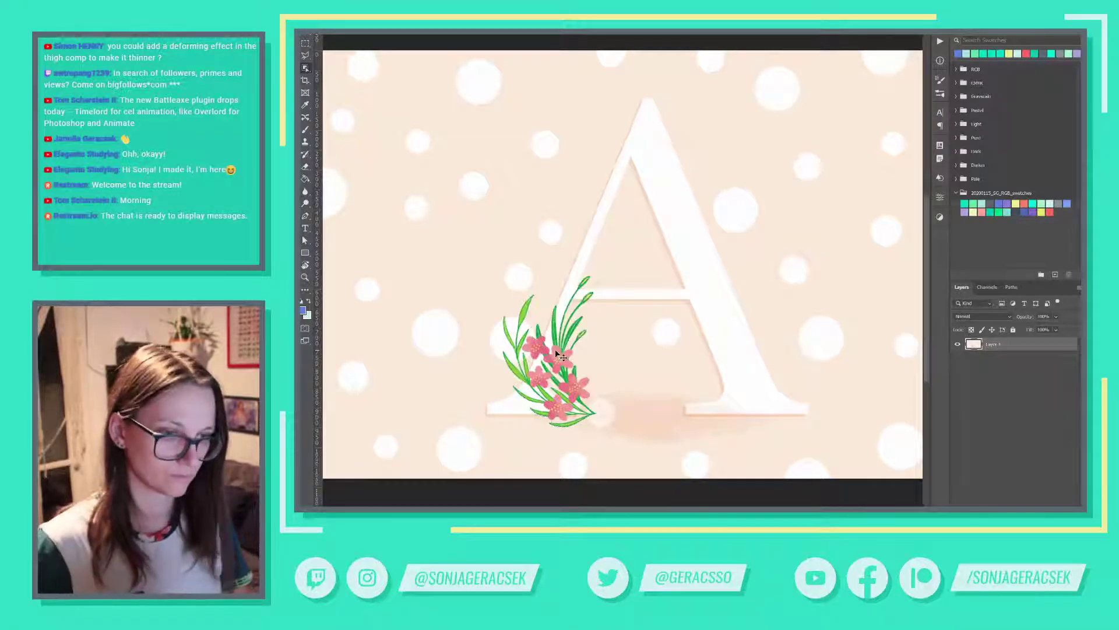
mouse_move(520, 343)
mouse_down()
mouse_move(535, 288)
mouse_move(522, 291)
mouse_move(513, 334)
mouse_move(497, 314)
mouse_move(519, 366)
mouse_move(499, 346)
mouse_move(494, 361)
mouse_move(533, 397)
mouse_move(507, 390)
mouse_move(546, 408)
mouse_move(523, 408)
mouse_move(548, 424)
mouse_move(582, 416)
mouse_move(549, 428)
mouse_move(588, 429)
mouse_move(595, 408)
mouse_move(600, 419)
mouse_move(578, 351)
mouse_move(593, 290)
mouse_move(579, 305)
mouse_move(592, 274)
mouse_move(567, 326)
mouse_move(549, 309)
mouse_move(552, 345)
mouse_move(538, 323)
mouse_move(520, 339)
mouse_up()
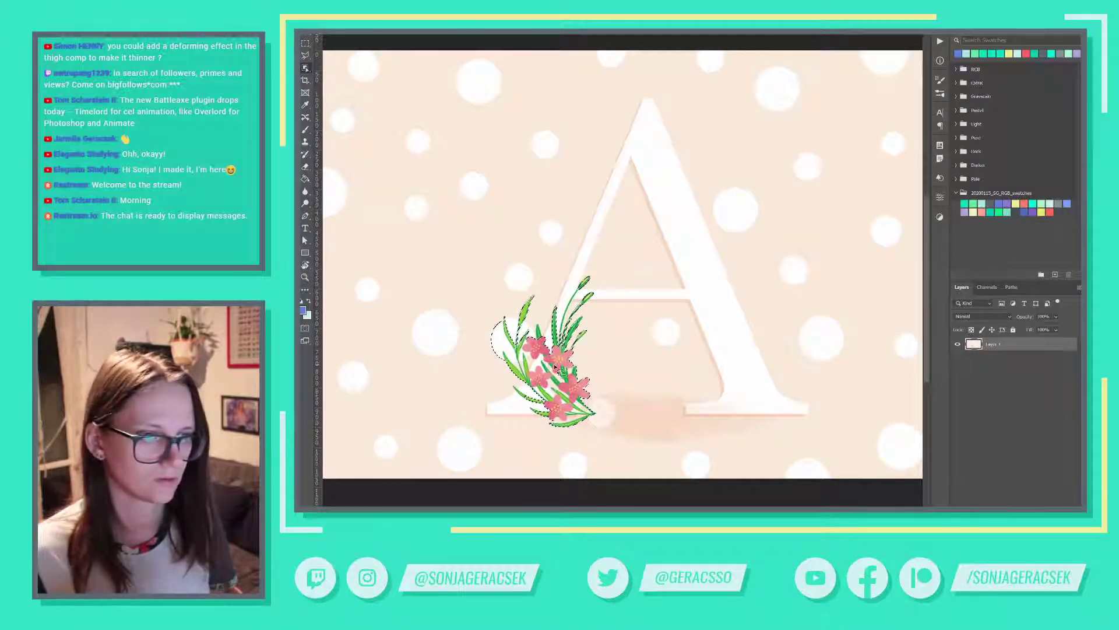
click(1005, 385)
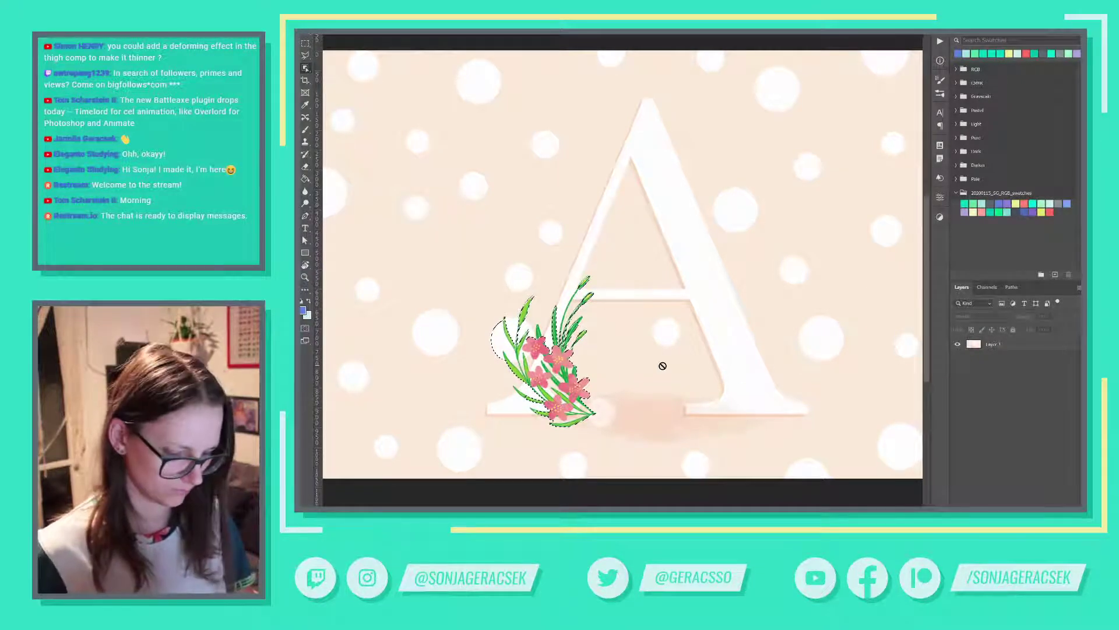
key(alt+v)
click(992, 344)
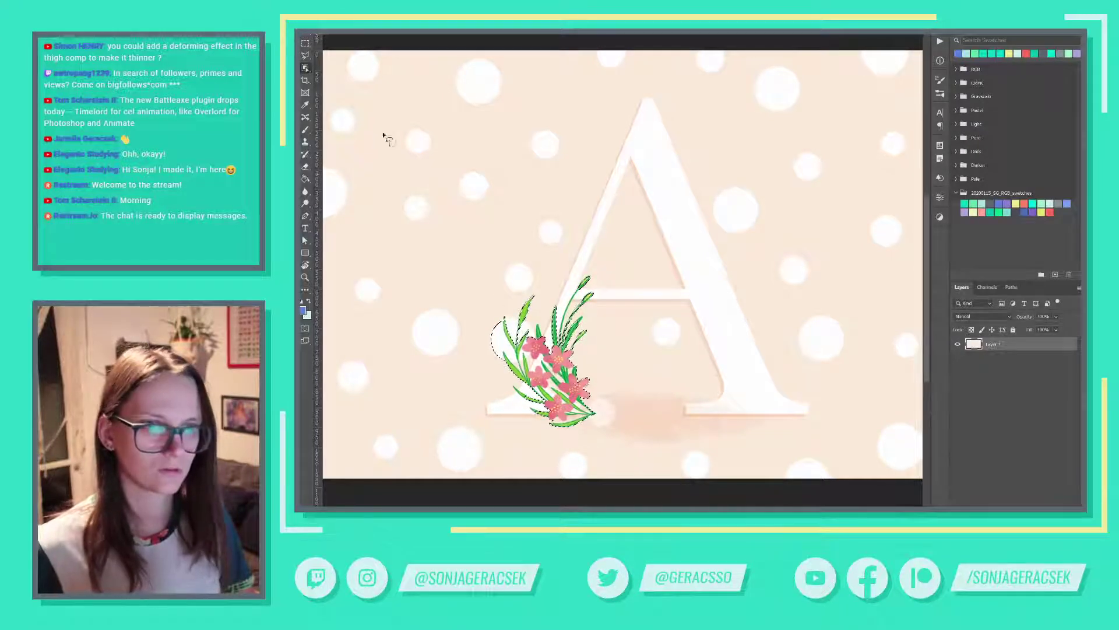
key(ctrl+t)
scroll(516, 357, up, 5)
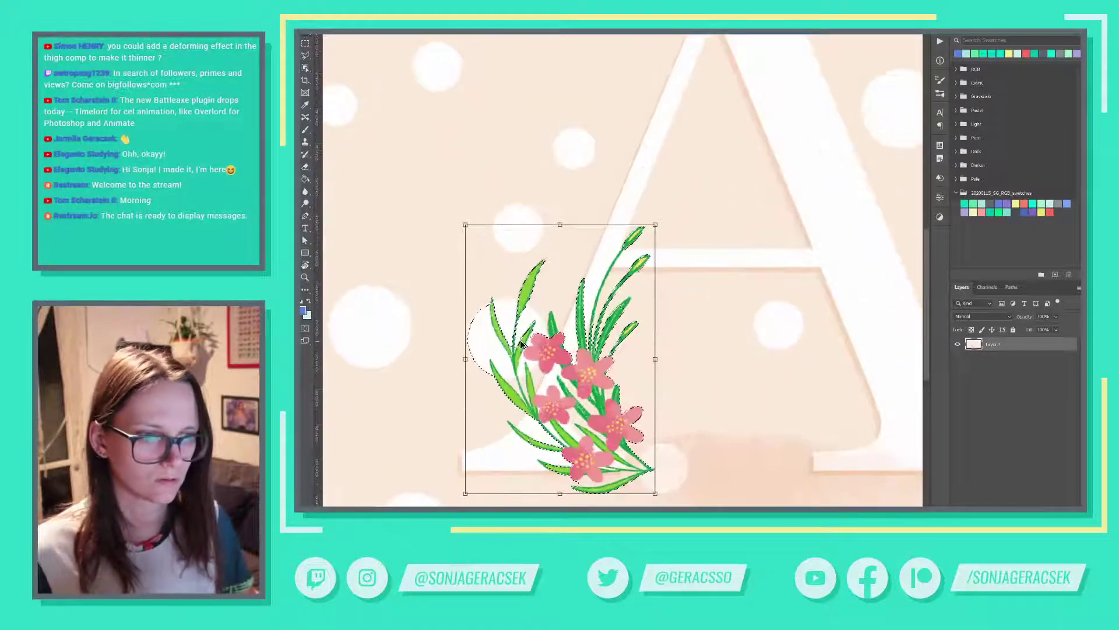
drag(747, 401, 780, 300)
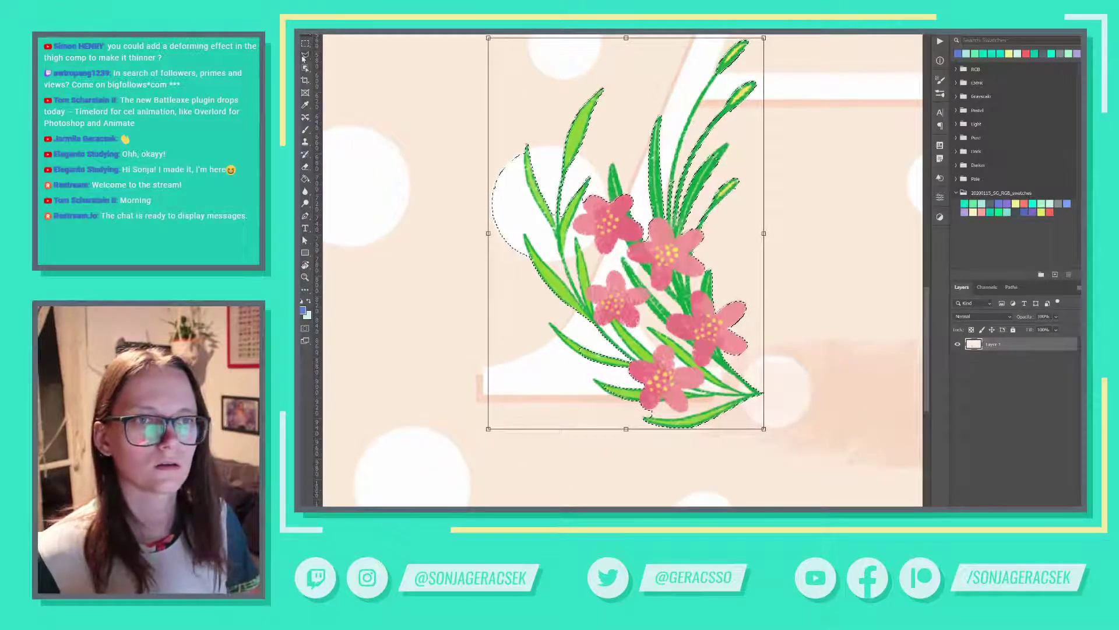
Subtract the white dot beside the leaves from the bouquet selection with the Magic Wand tool, and switch to After Effects.
click(305, 106)
right_click(307, 107)
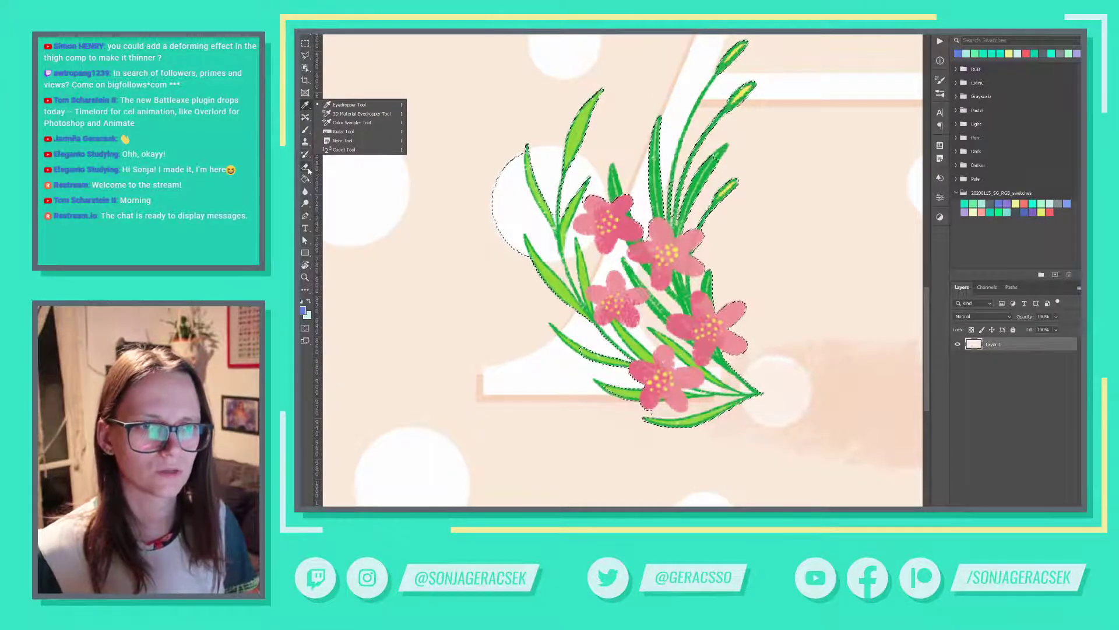
click(304, 68)
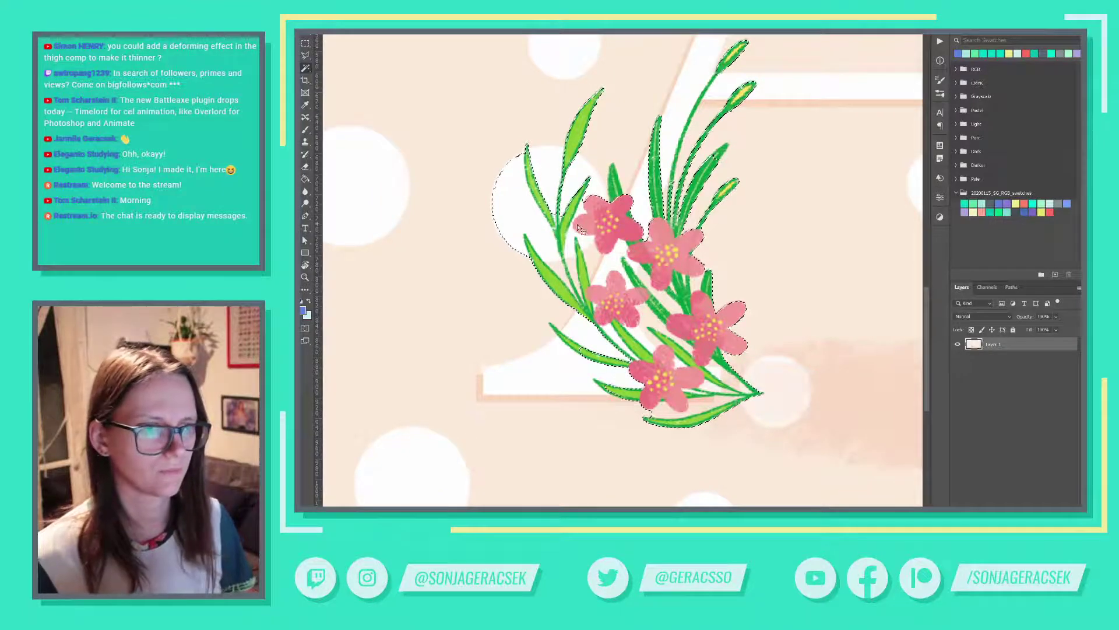
alt+click(516, 219)
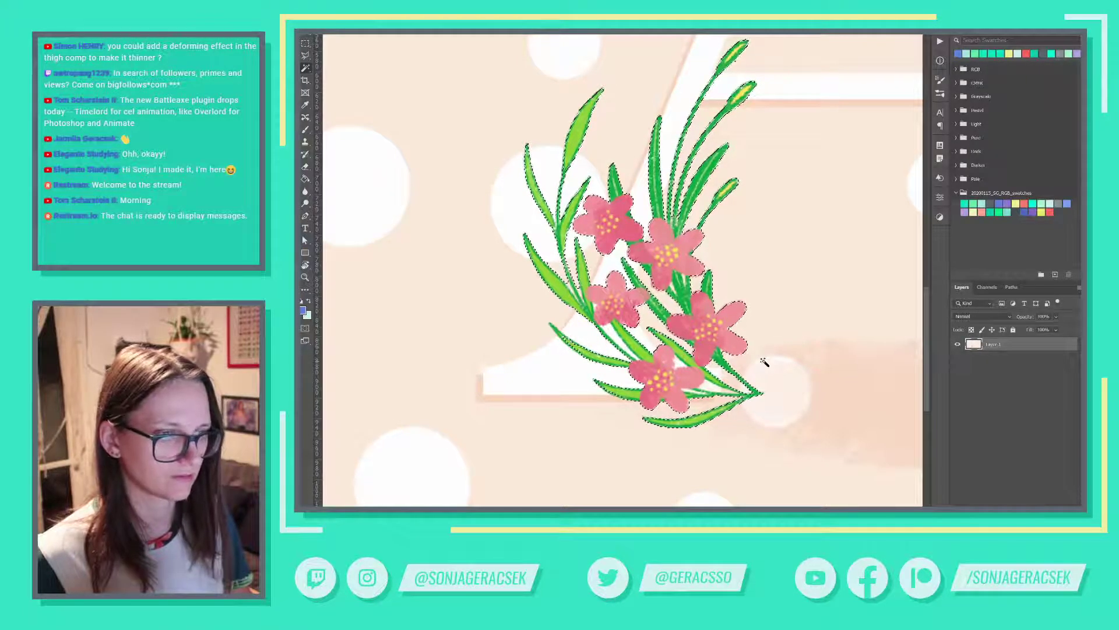
scroll(764, 362, down, 3)
drag(837, 283, 703, 322)
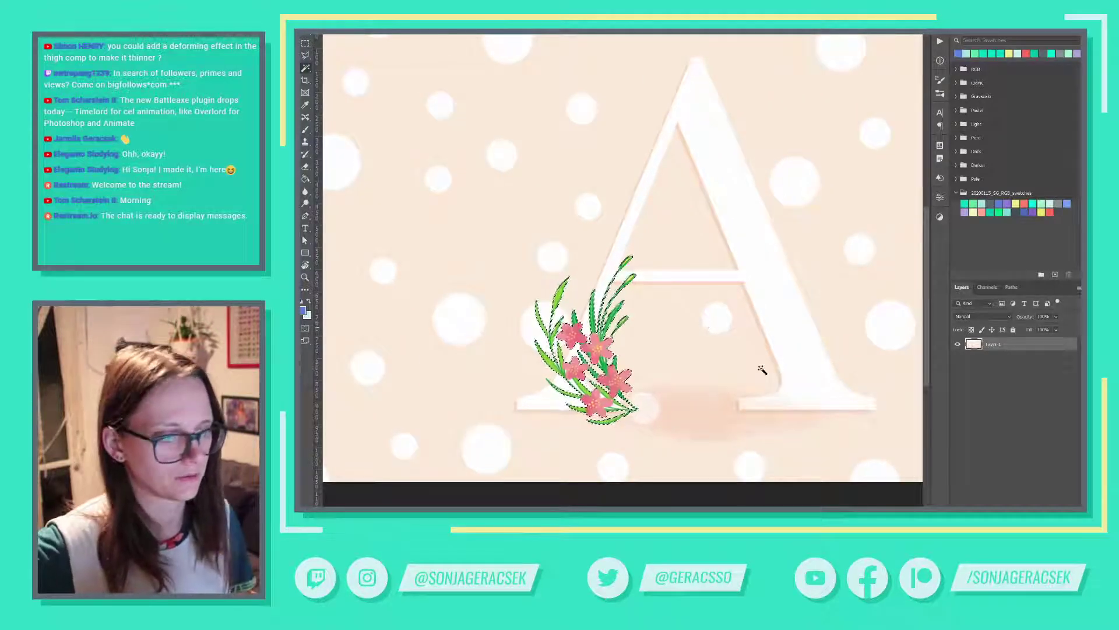
mouse_move(781, 506)
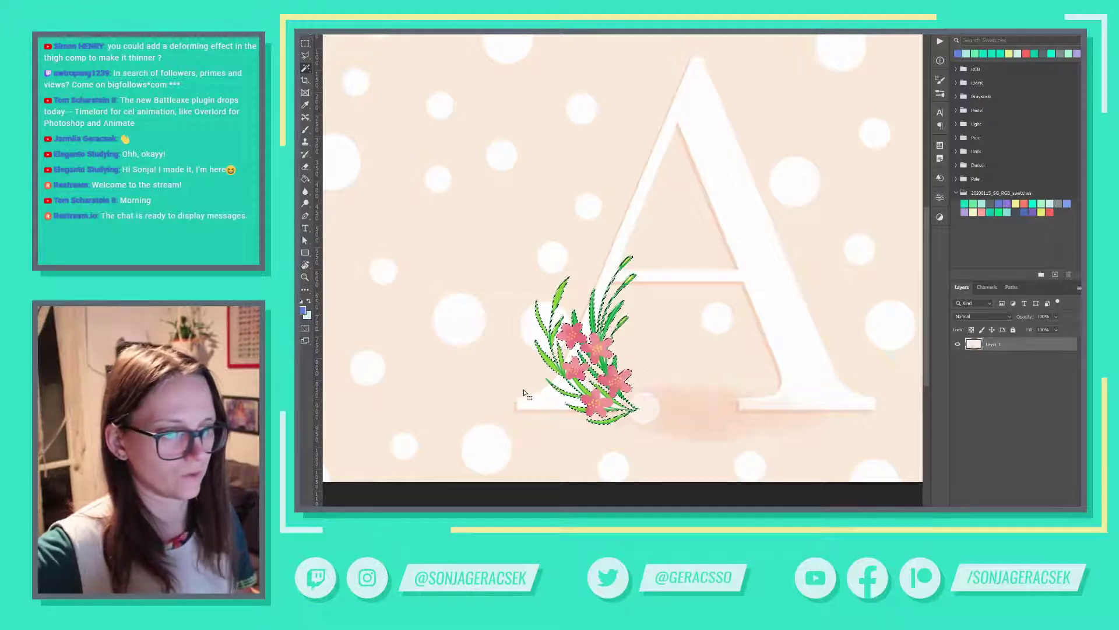
key(alt+Tab)
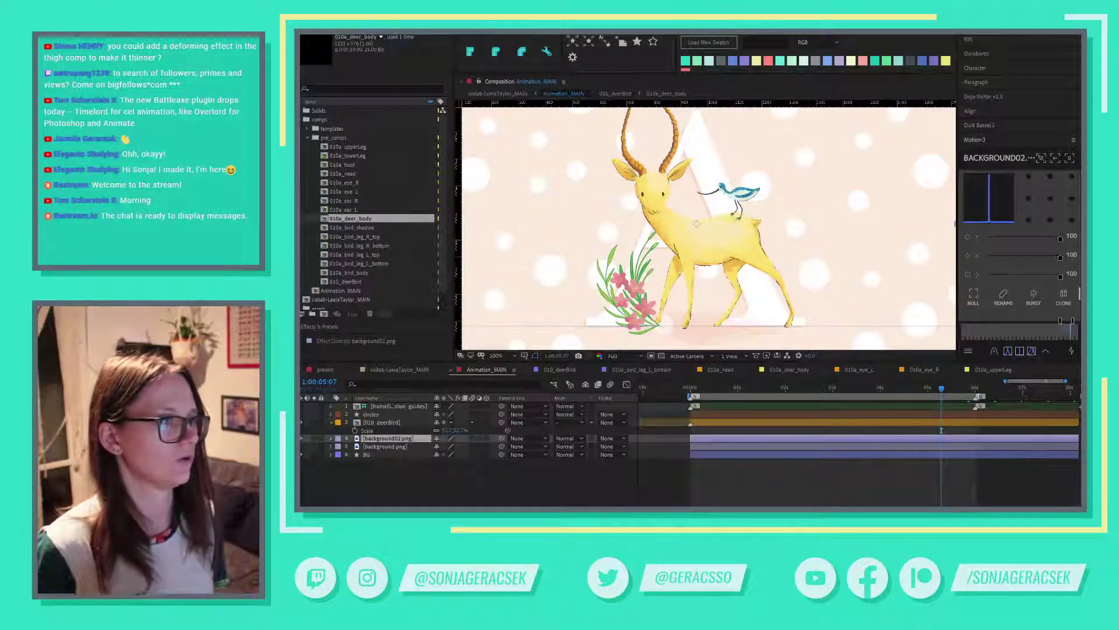
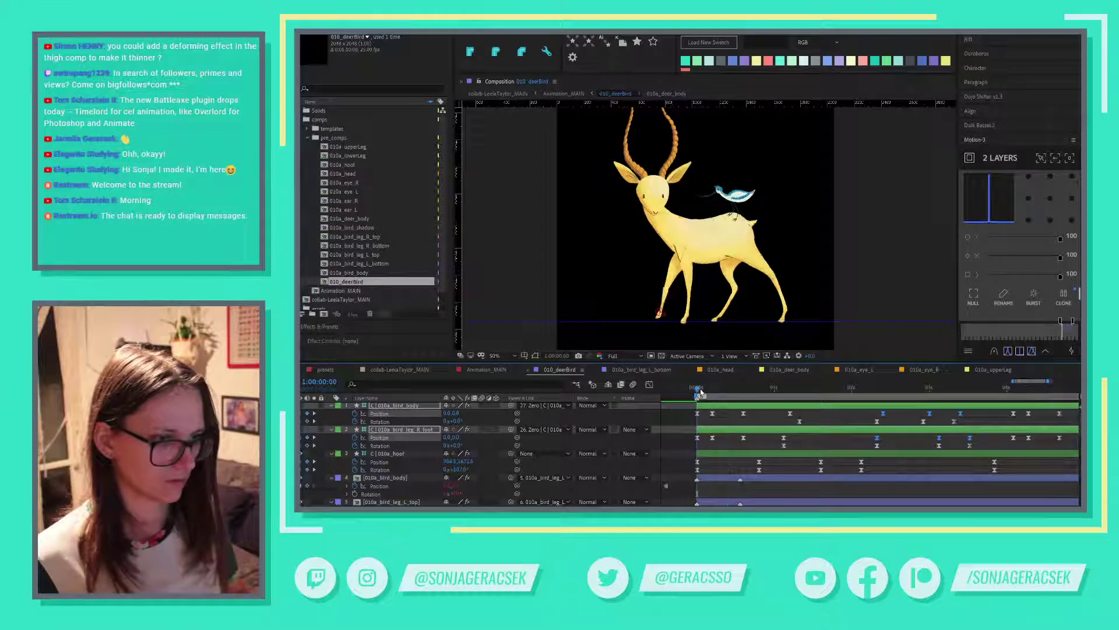
Clone the first Position keyframes of the bird body and right foot controllers at 1:00:00:20, and deselect everything.
click(748, 389)
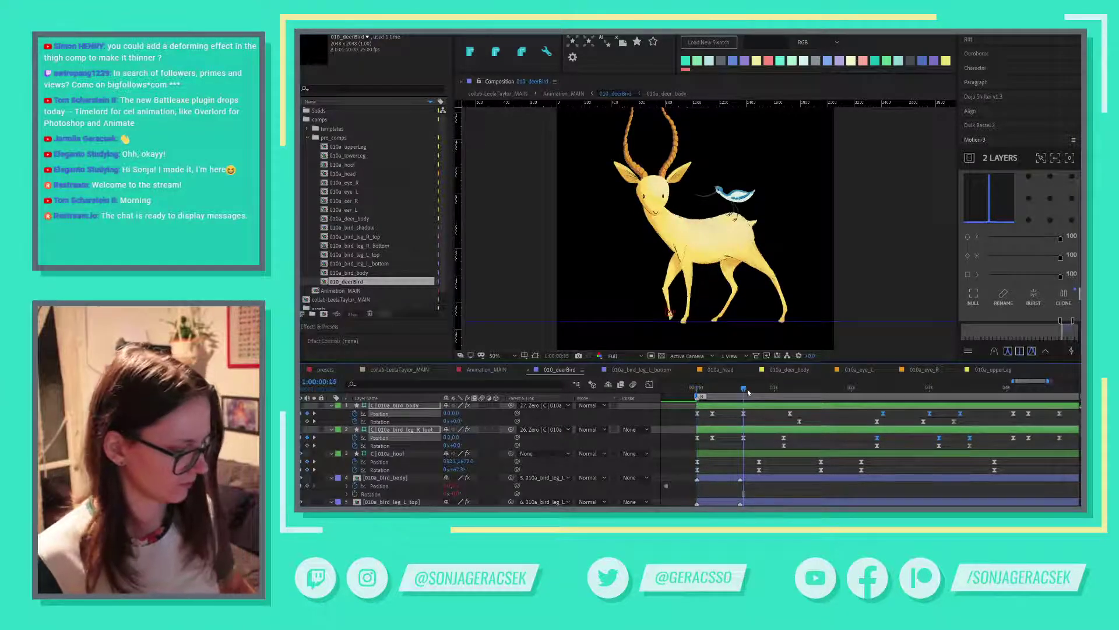
click(758, 389)
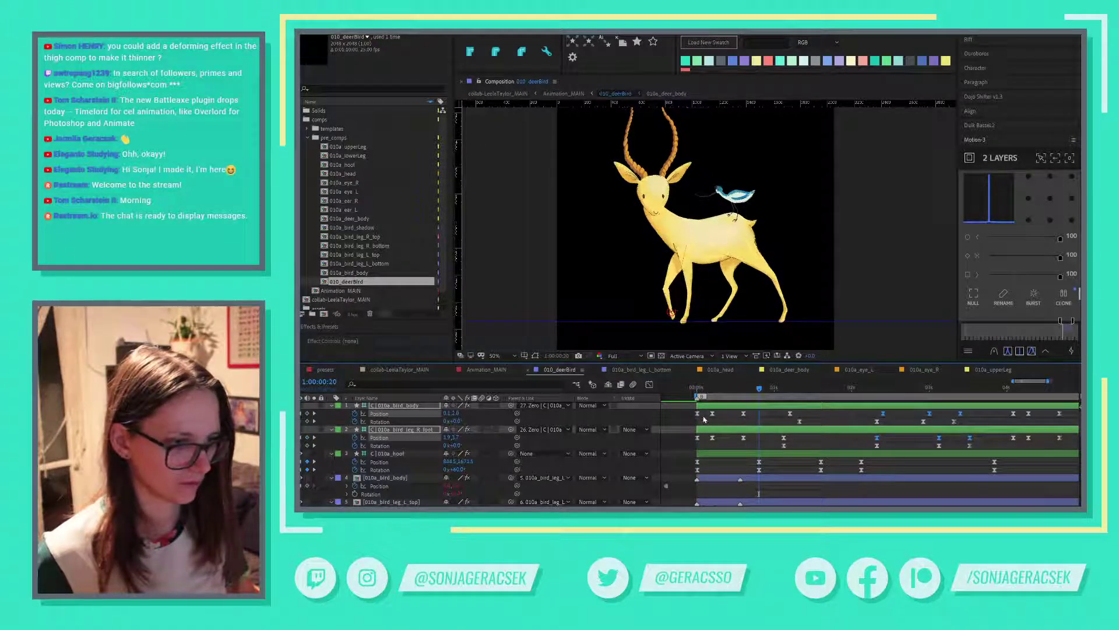
drag(705, 411, 691, 446)
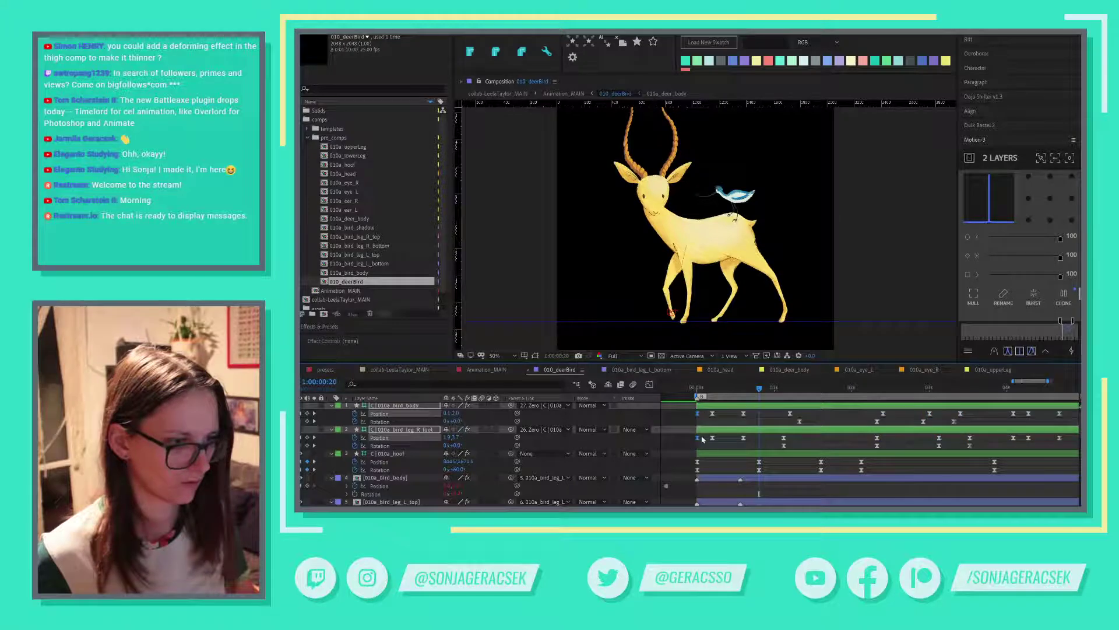
click(1063, 298)
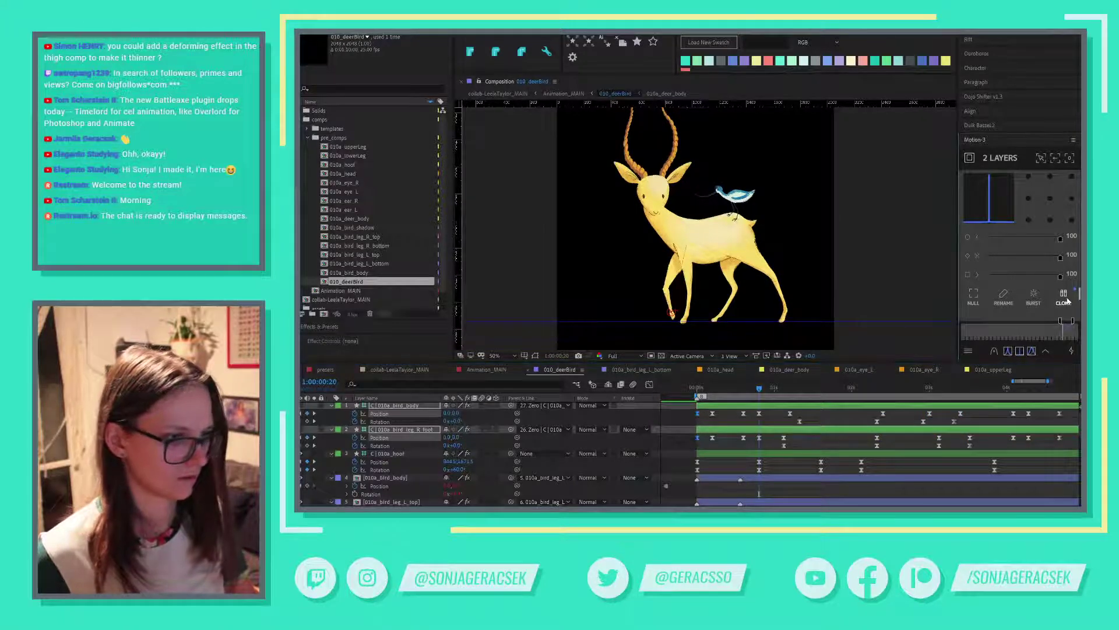
click(774, 388)
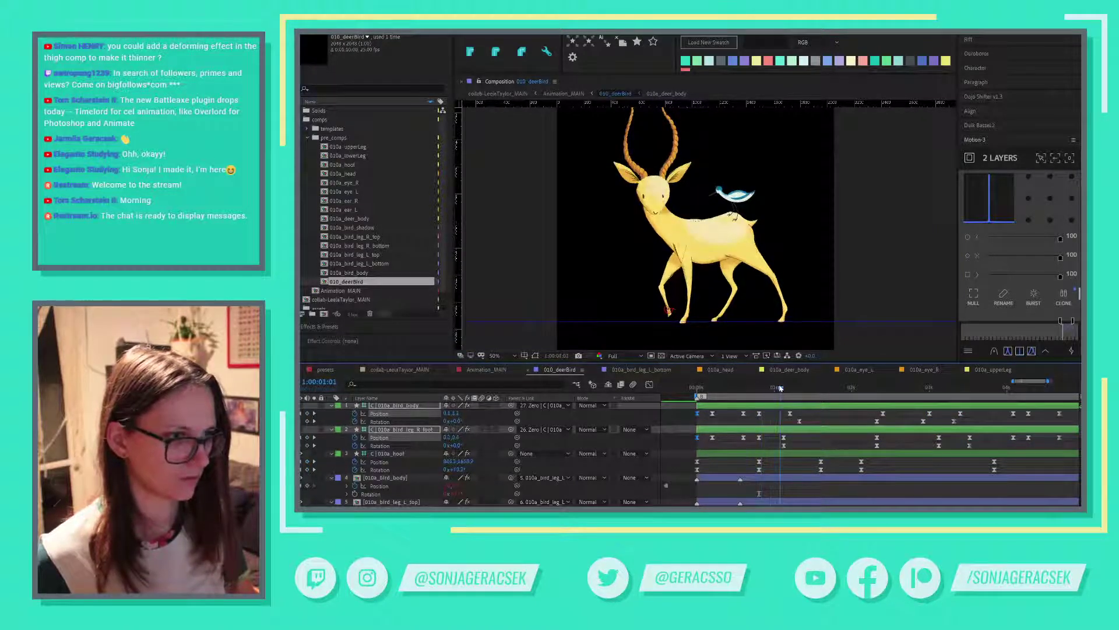
drag(784, 388, 756, 391)
key(F2)
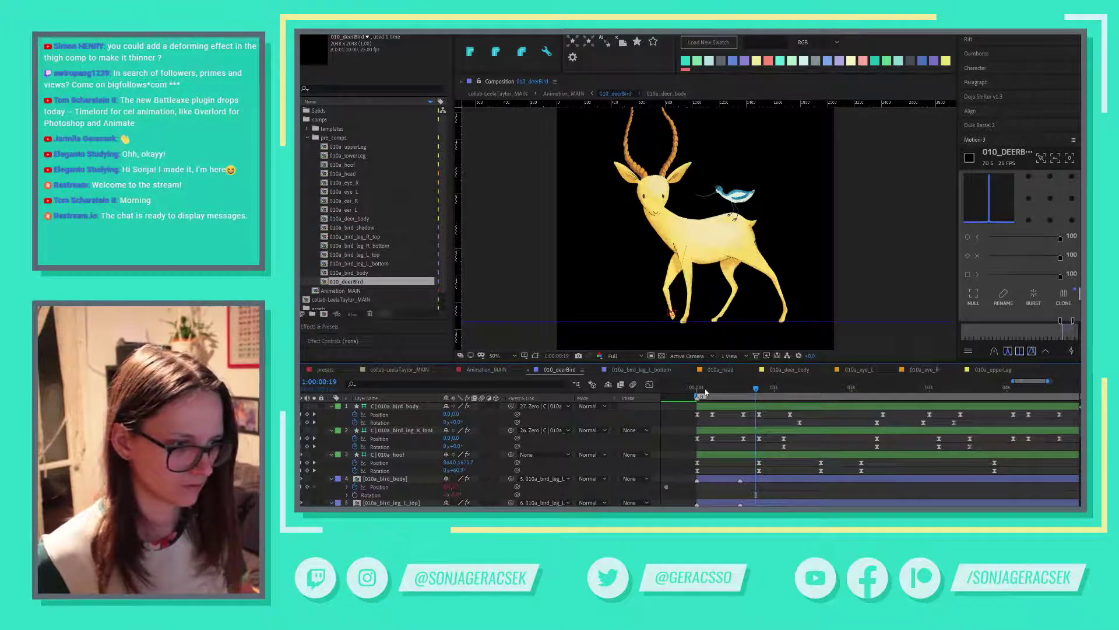
Clone the second Position keyframes of the bird body and right foot controllers at 1:00:00:20 with Motion 3, and preview the animation.
mouse_move(705, 391)
mouse_down()
mouse_move(760, 394)
mouse_move(707, 447)
mouse_up()
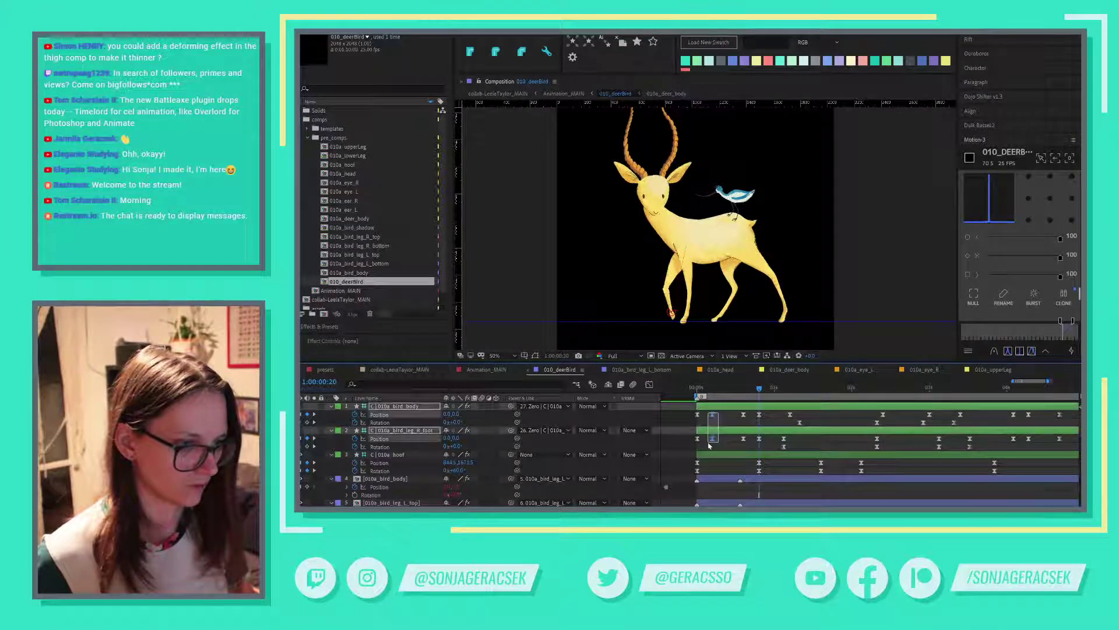
click(1065, 297)
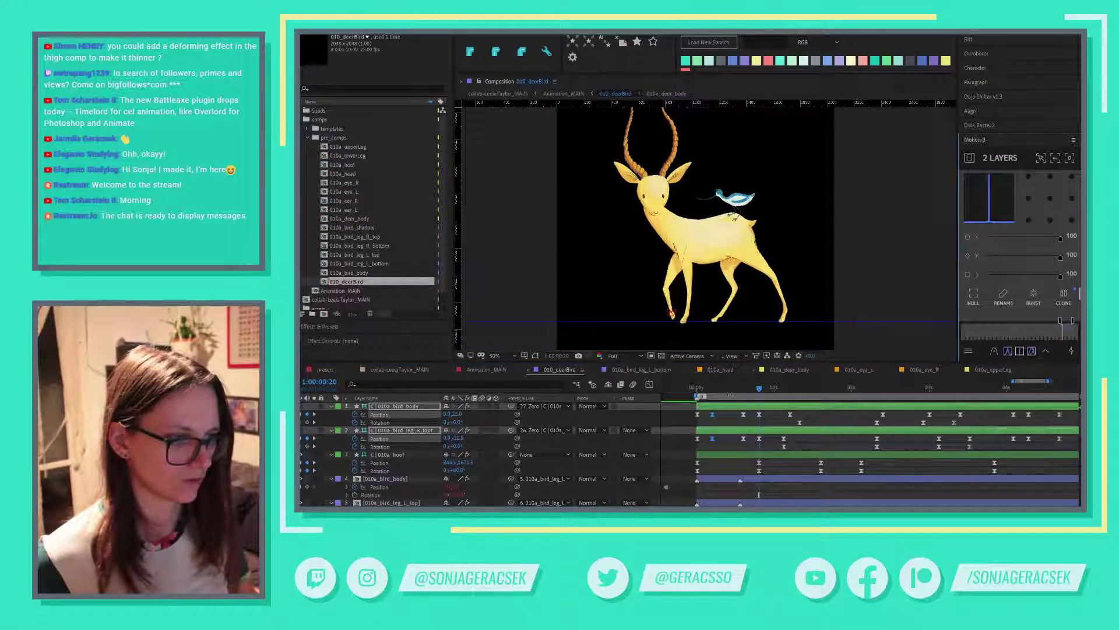
drag(736, 390, 820, 407)
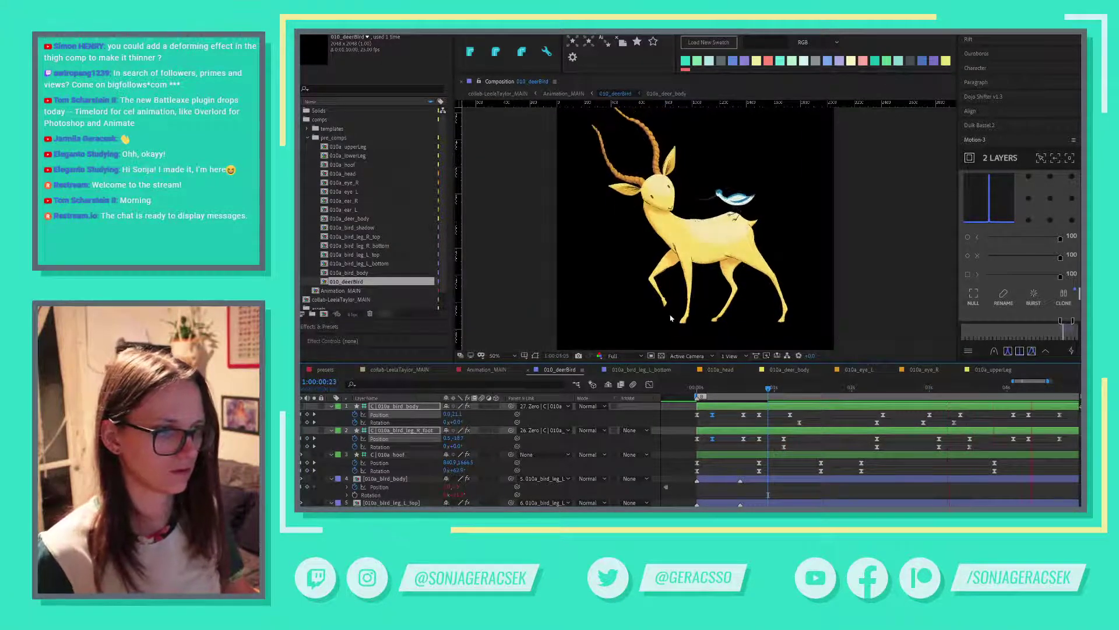
key(space)
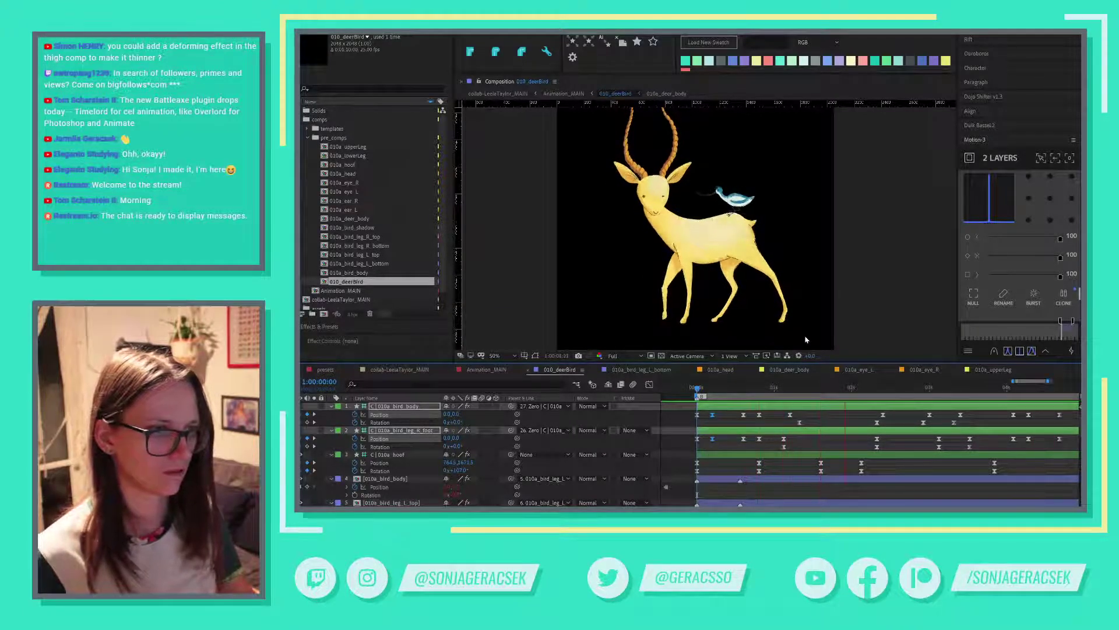
click(765, 389)
mouse_move(773, 391)
mouse_down()
mouse_move(848, 395)
mouse_move(759, 401)
mouse_up()
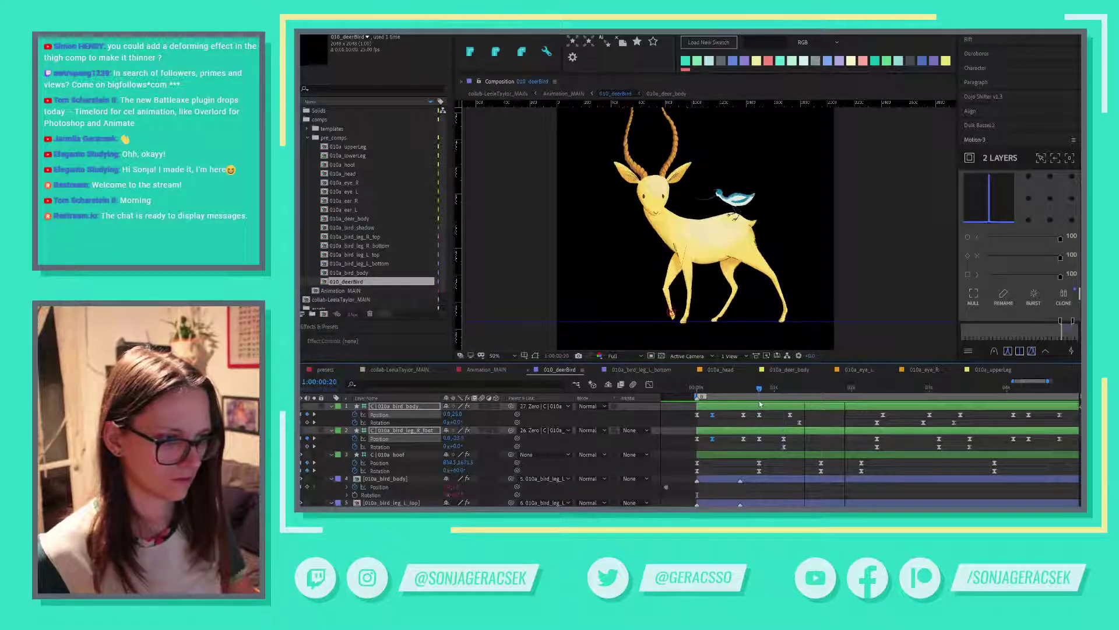
Make the right foot controller's keyframes at 1:00:00:20 and 1:00:01:03 linear in the Graph Editor.
drag(759, 442, 794, 447)
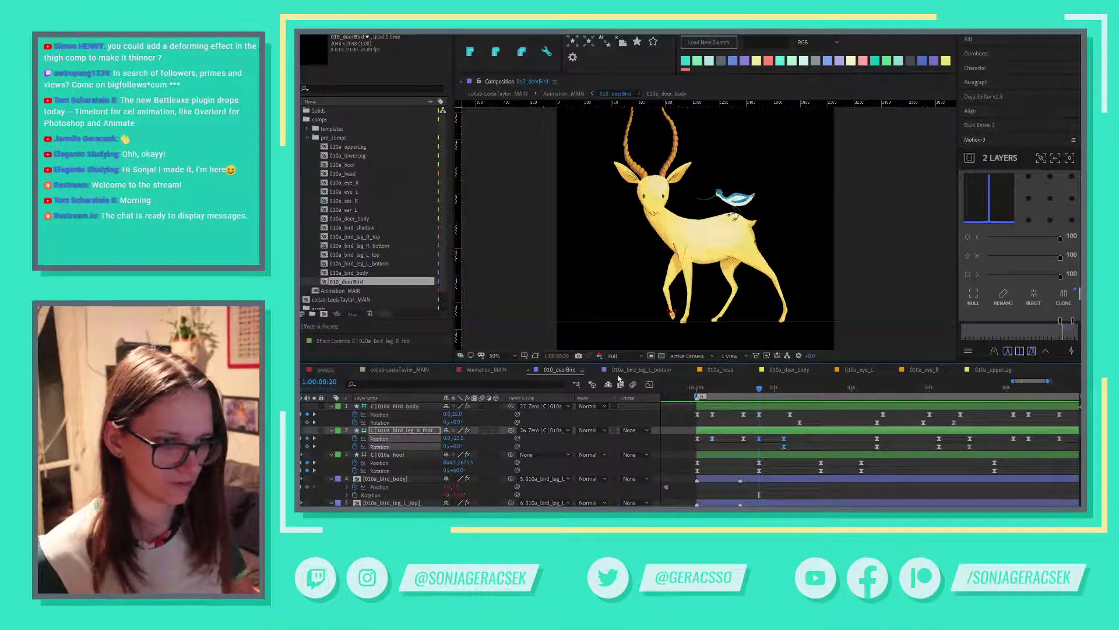
scroll(747, 198, up, 2)
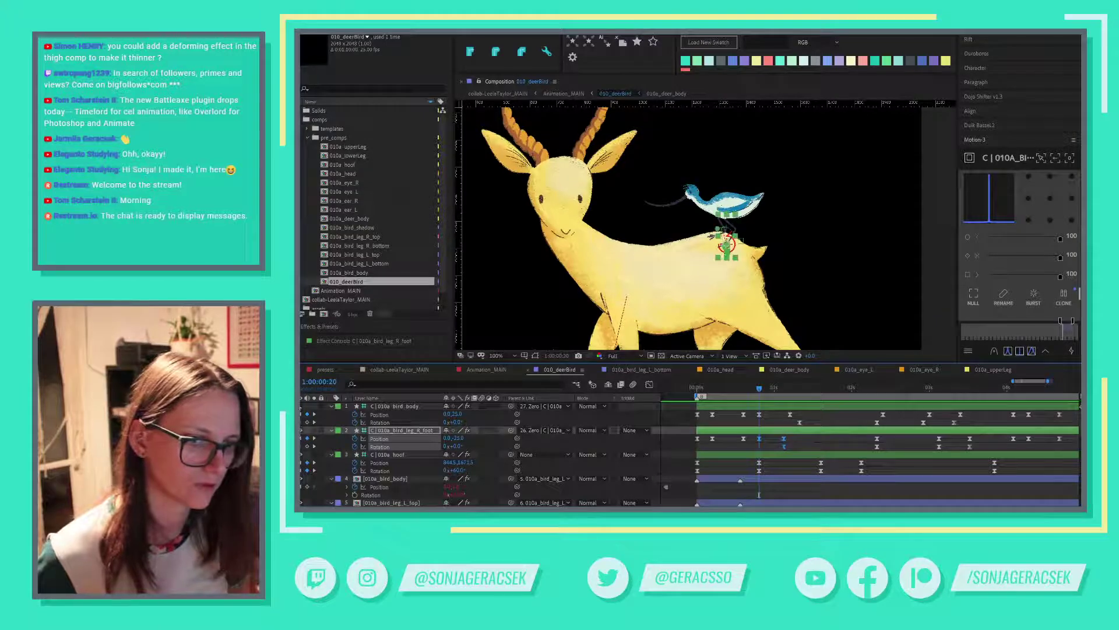
scroll(708, 266, up, 4)
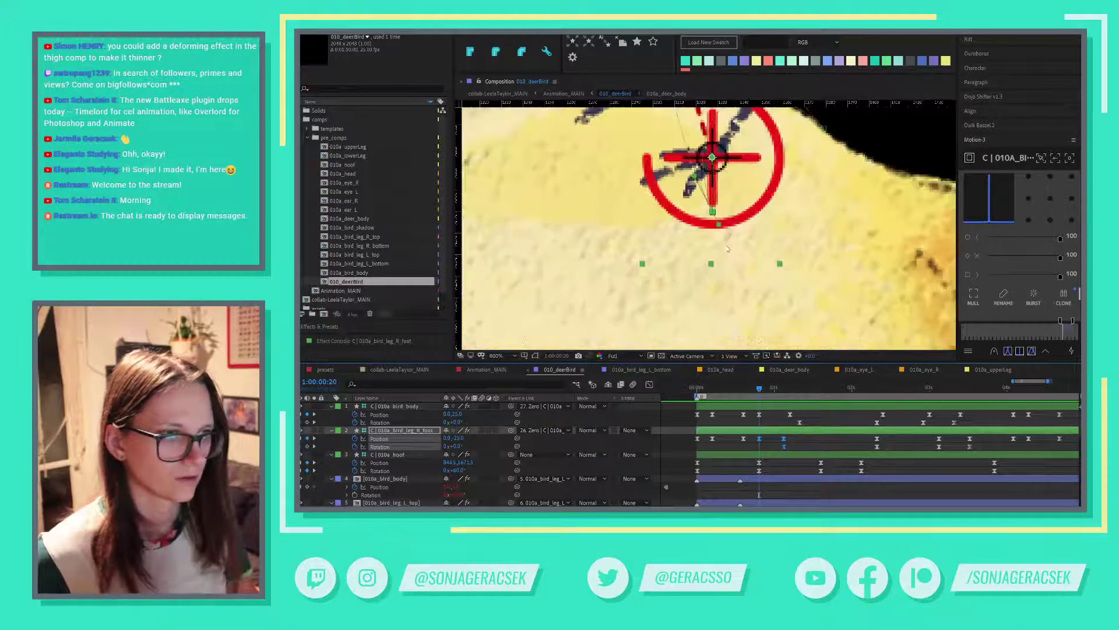
scroll(728, 249, down, 1)
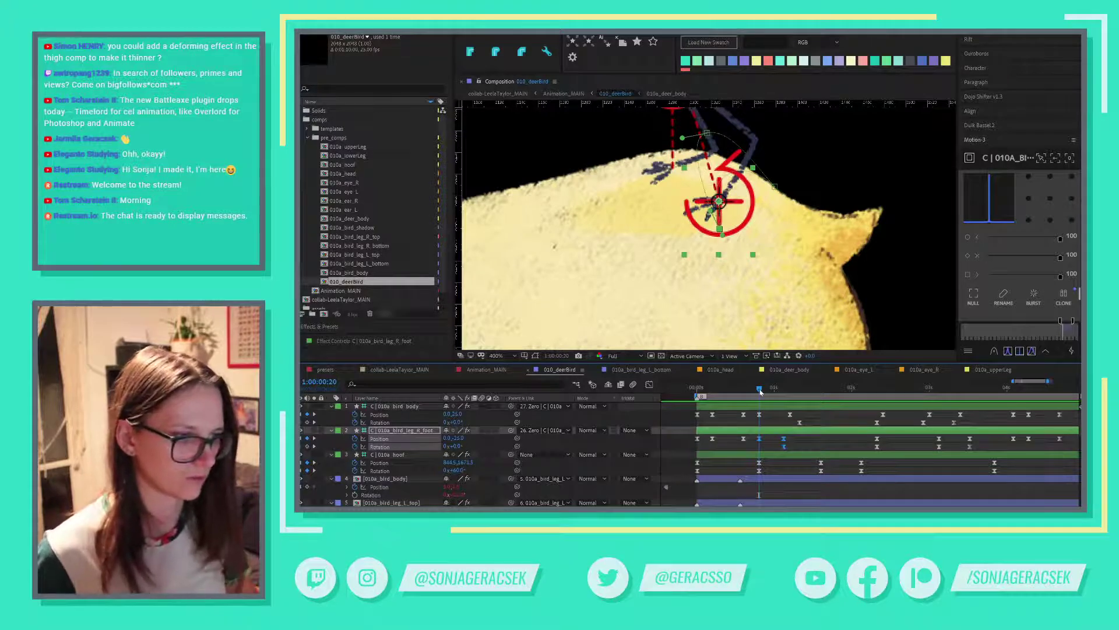
drag(761, 389, 773, 397)
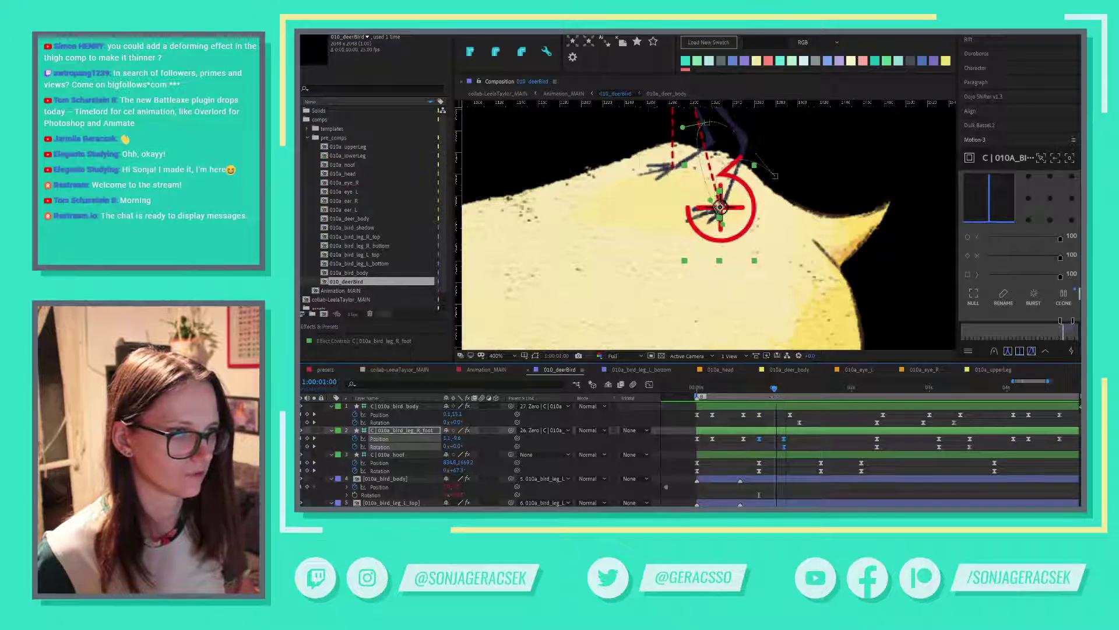
click(648, 385)
scroll(796, 468, up, 2)
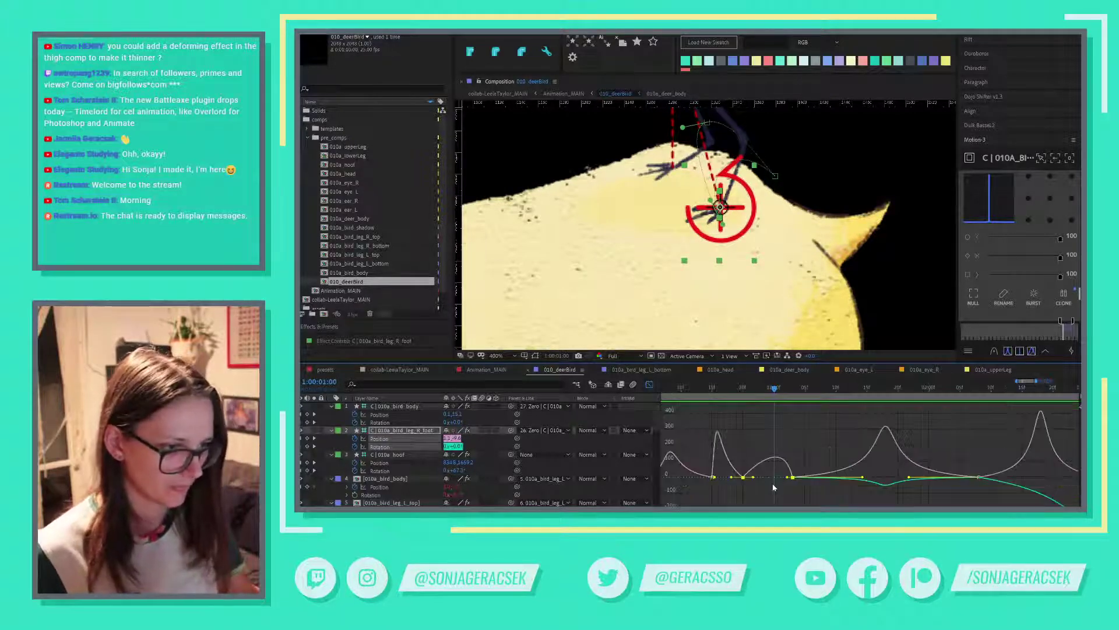
key(ctrl+z)
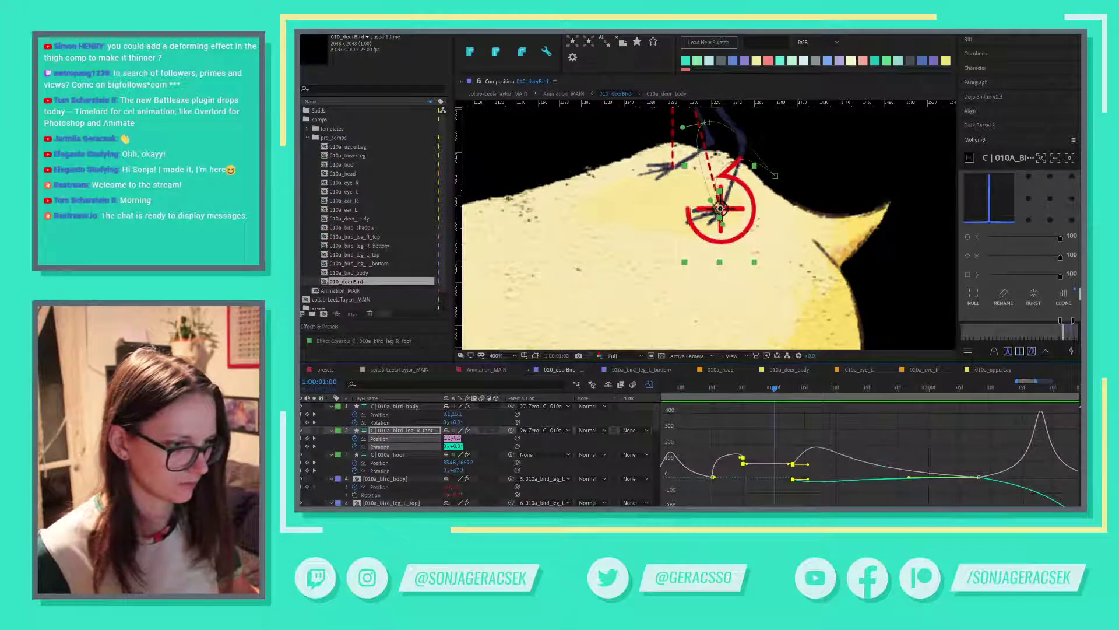
click(651, 386)
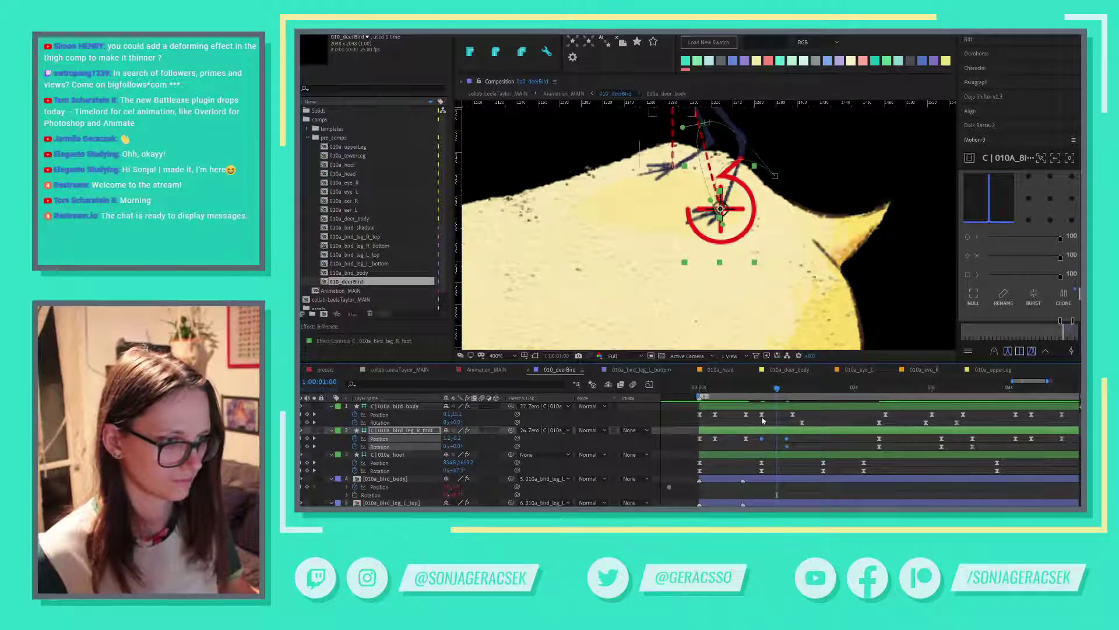
right_click(762, 414)
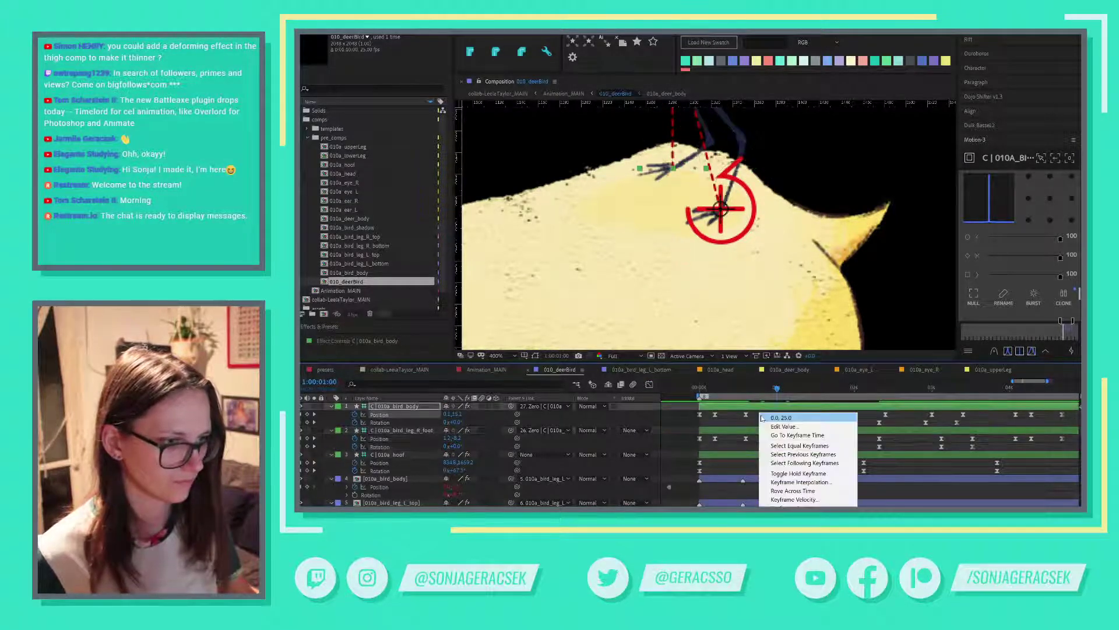
click(805, 499)
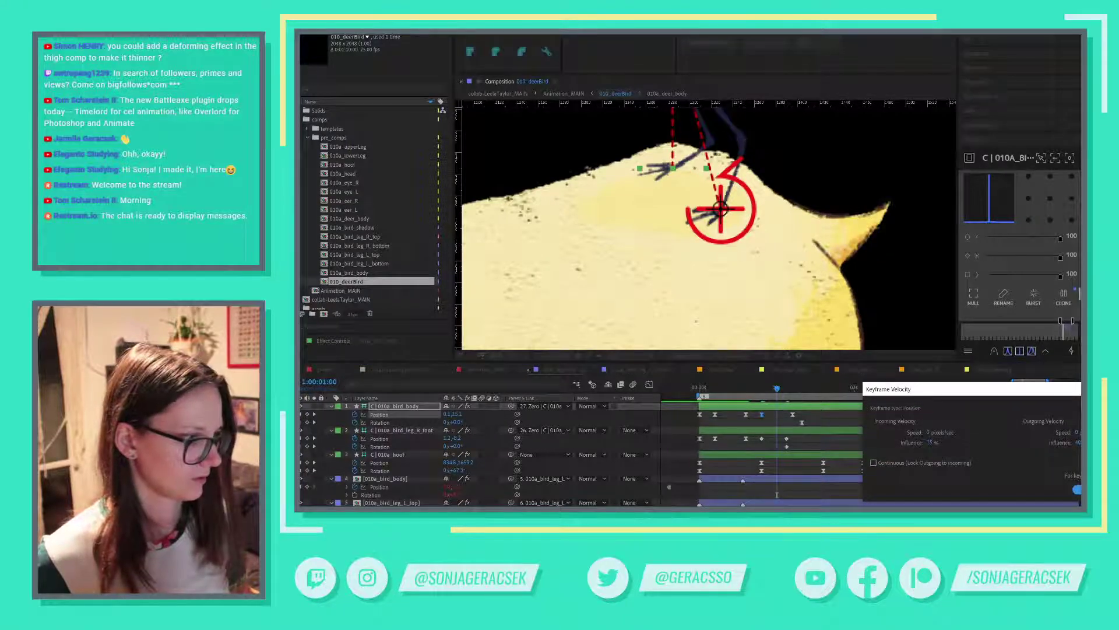
key(Escape)
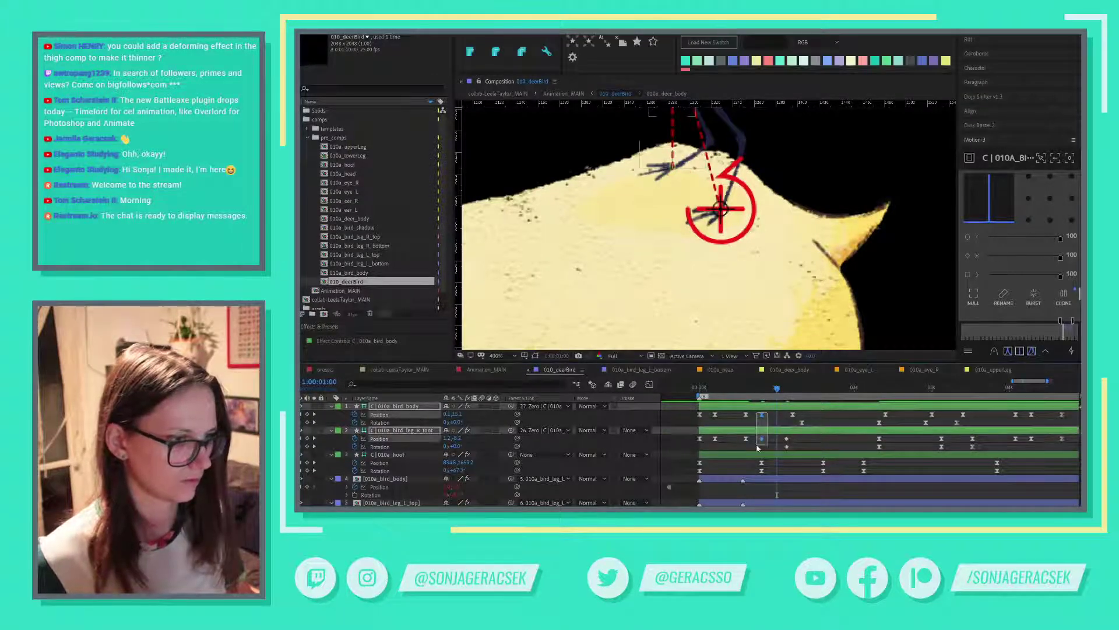
Apply Motion 3 easing of 75 to both controllers' Position keyframes at 1:00:00:20 and the right foot's keyframes at 1:00:01:03.
click(1017, 352)
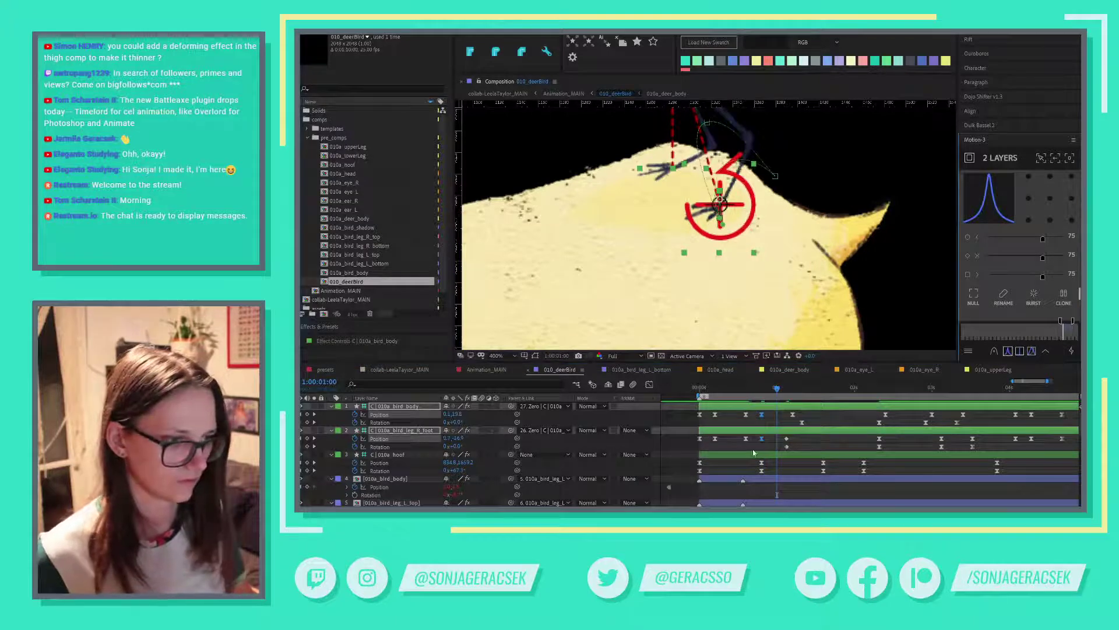
right_click(786, 441)
drag(780, 437, 793, 452)
click(1009, 352)
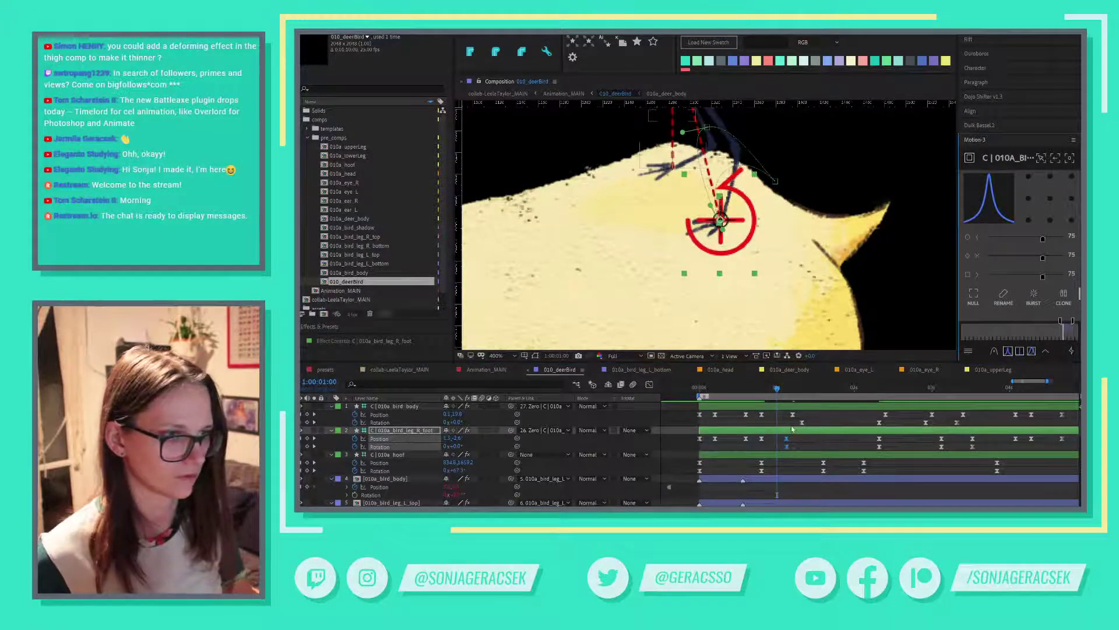
Adjust the motion path curve of the bird's right foot controller between 1:00:00:20 and 1:00:01:03.
drag(762, 390, 776, 389)
key(period)
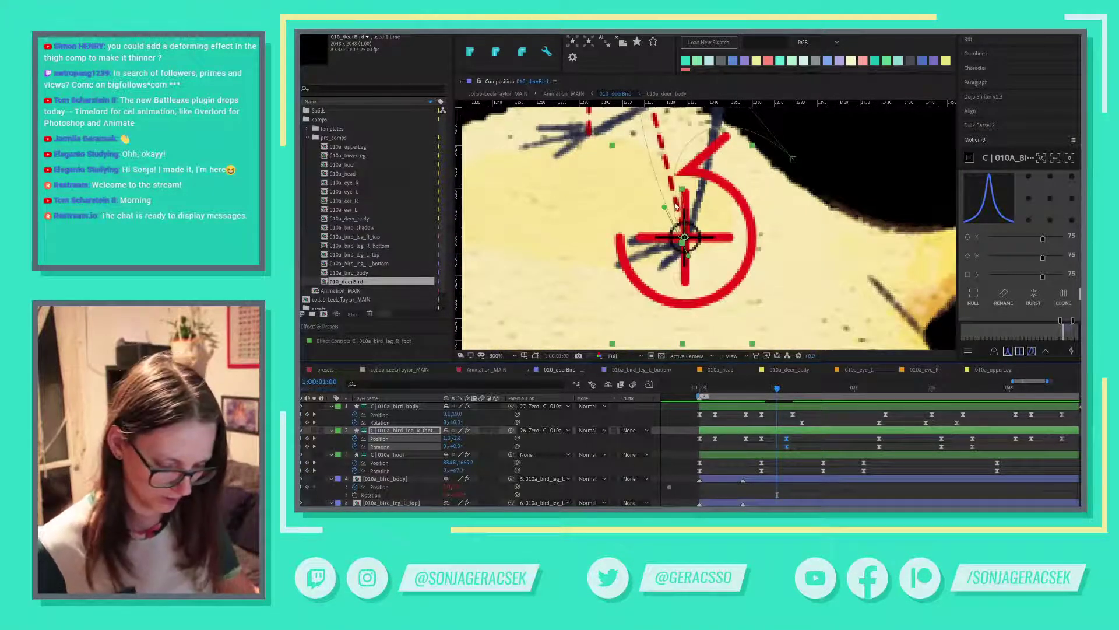
mouse_move(685, 237)
mouse_down()
mouse_move(667, 237)
mouse_move(680, 233)
mouse_up()
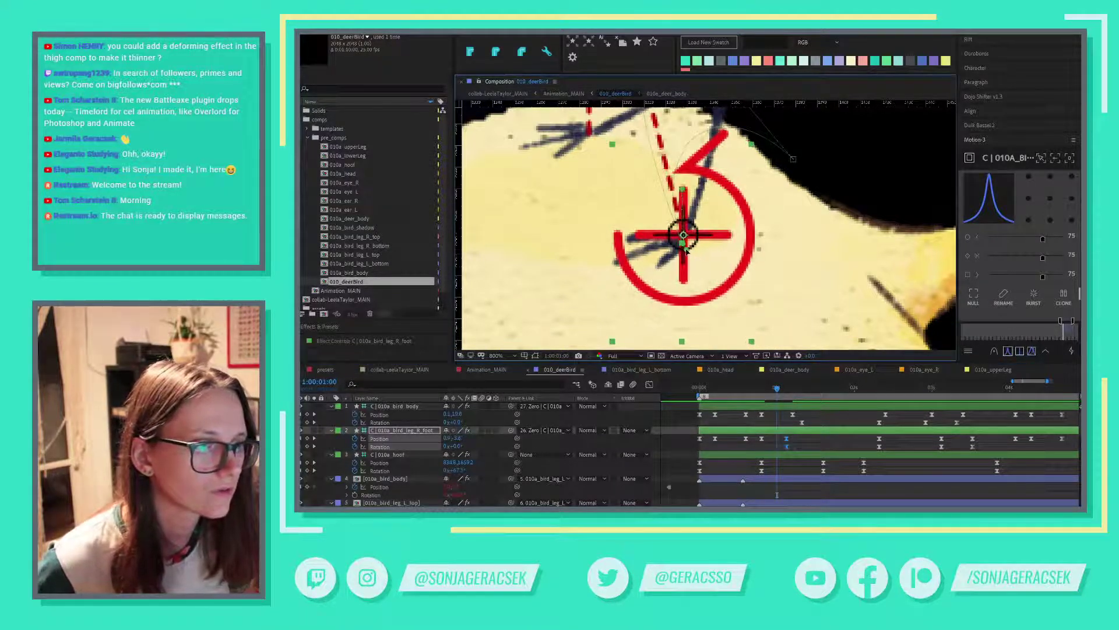
key(g)
scroll(703, 266, down, 2)
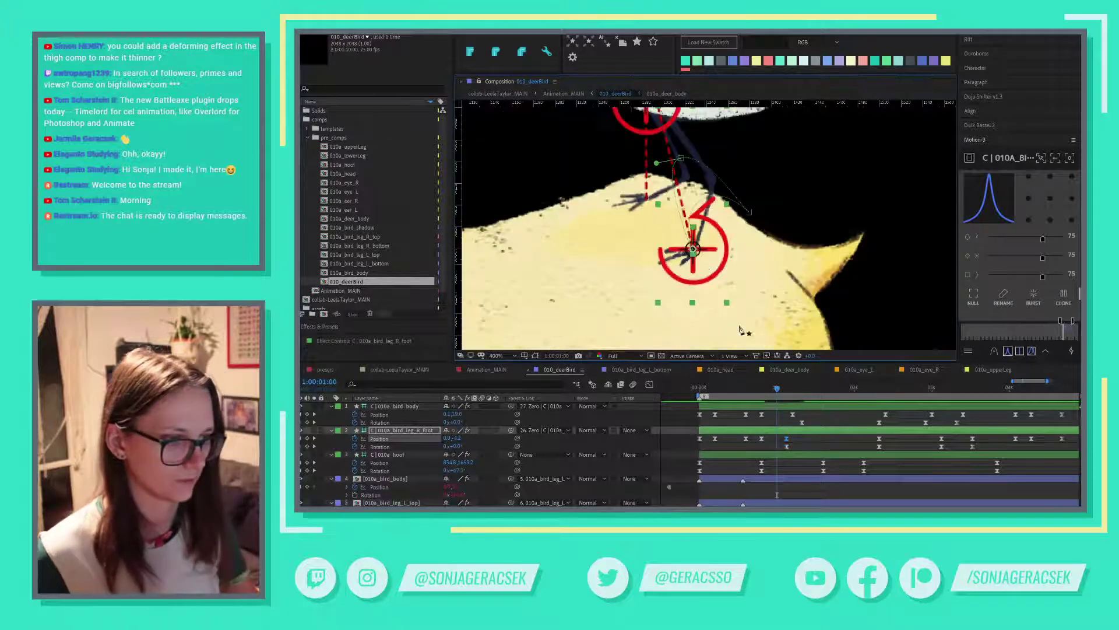
Review the bird's body and right foot movement frame by frame between 1:00:00:00 and 1:00:01:03.
drag(761, 391, 787, 391)
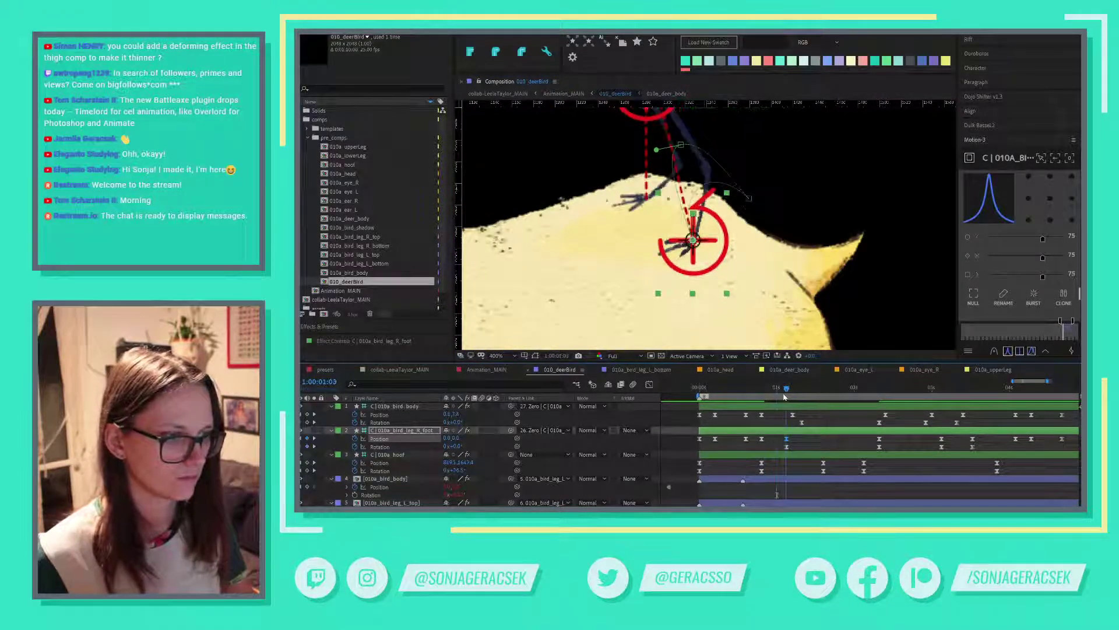
key(comma)
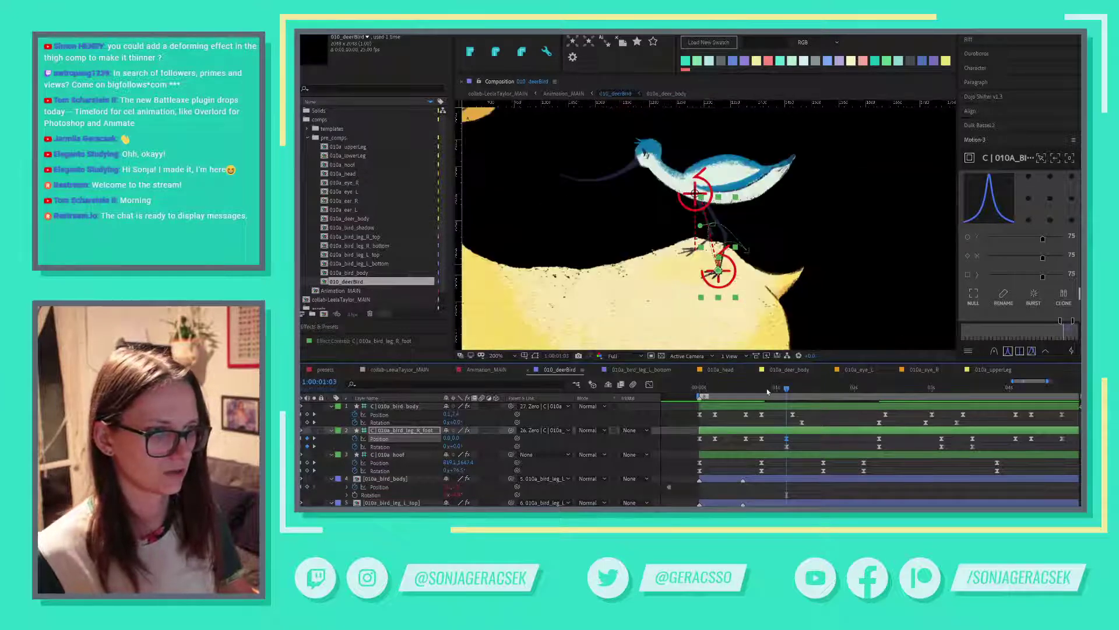
drag(704, 390, 787, 408)
key(Page_Down)
key(Page_Down)
key(Page_Down)
key(Page_Down)
key(Page_Down)
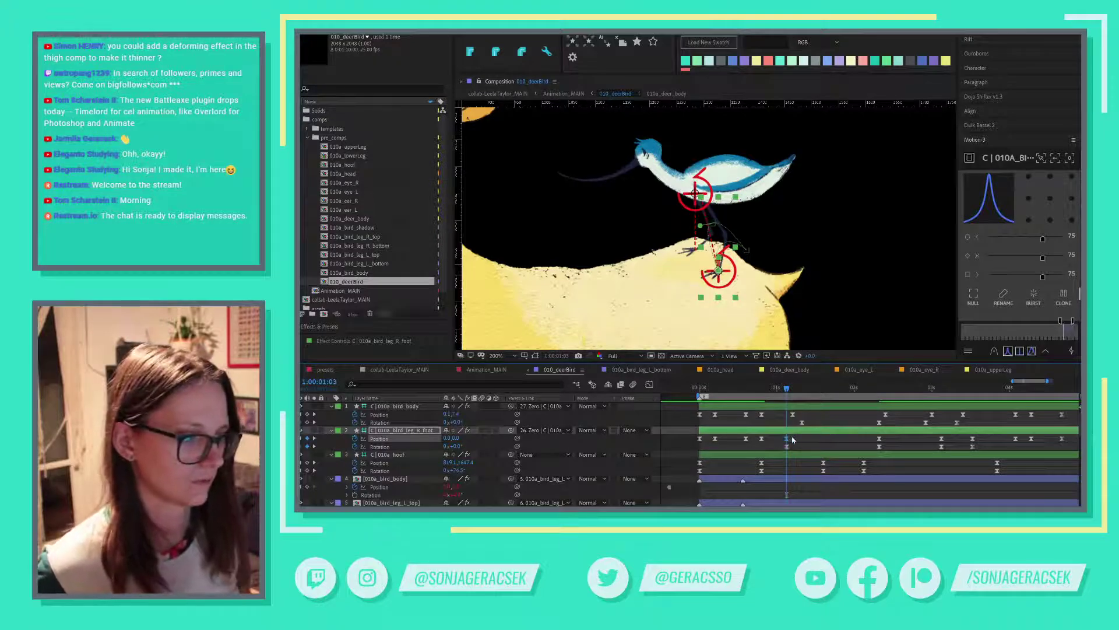
click(762, 389)
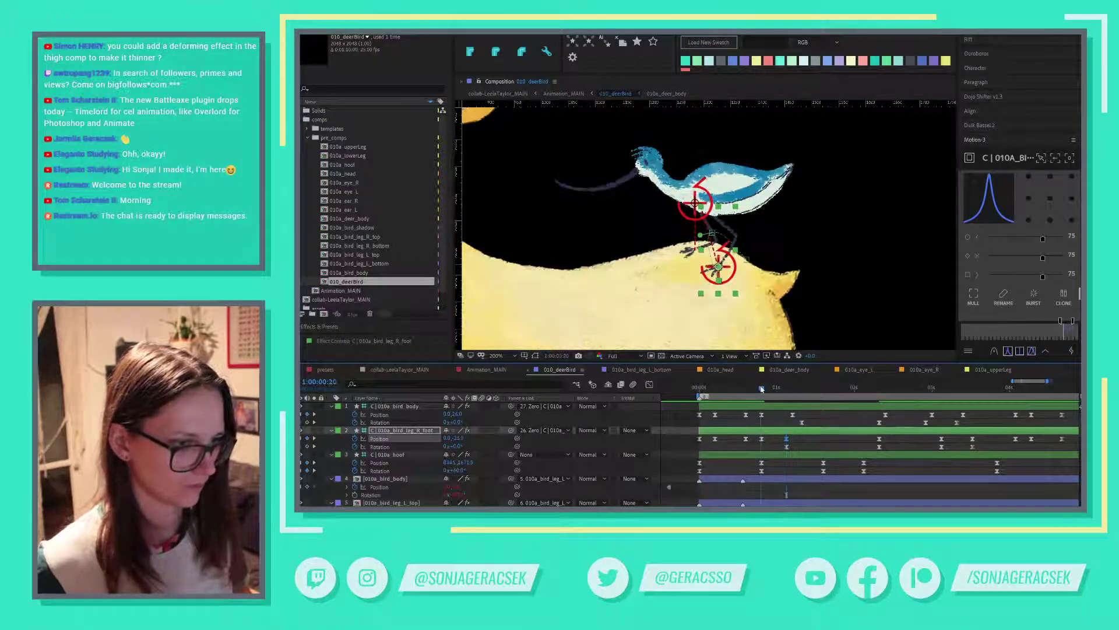
Move the bird's right-foot control position and rotation keyframes to 1:00:01:05.
key(k)
key(k)
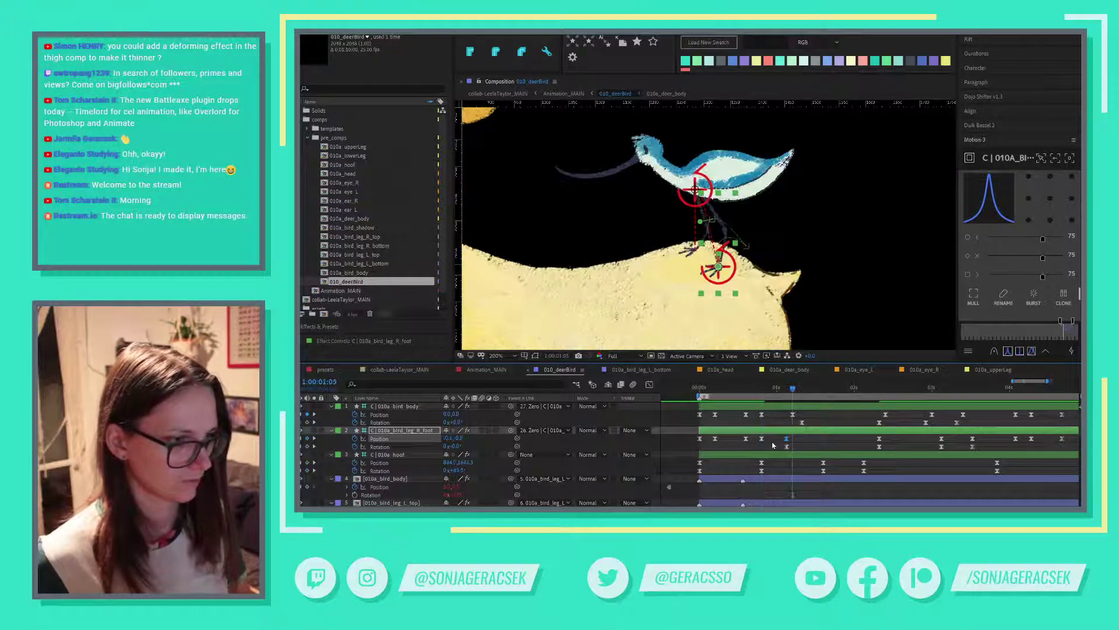
drag(778, 437, 793, 449)
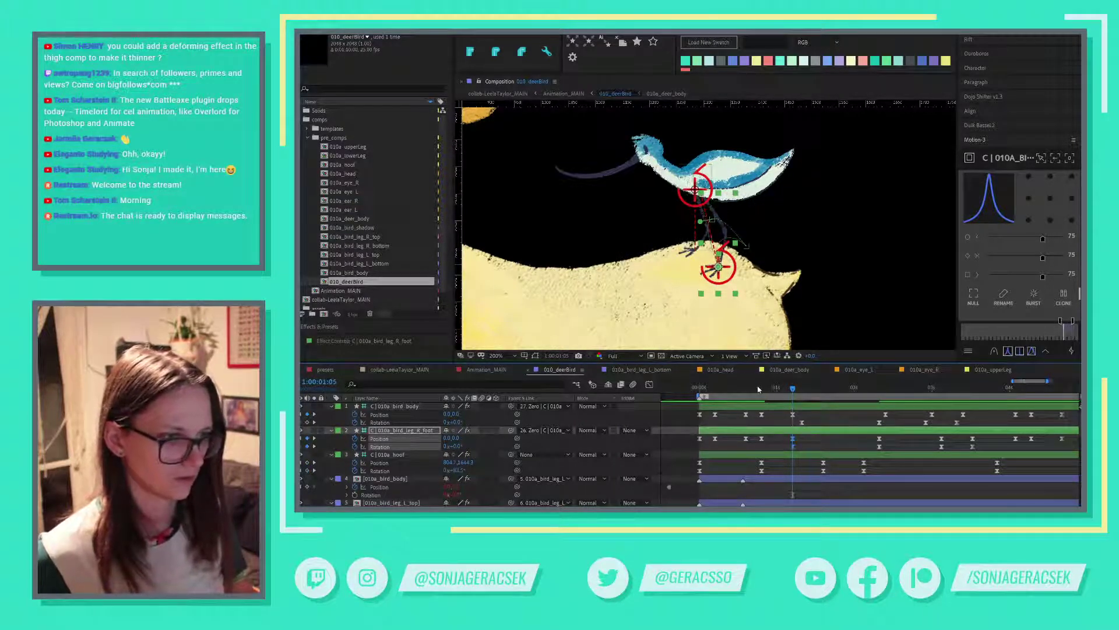
Try raising the bird's right foot in its position keyframe at 1:00:01:05, and undo the change.
drag(757, 390, 792, 393)
click(715, 439)
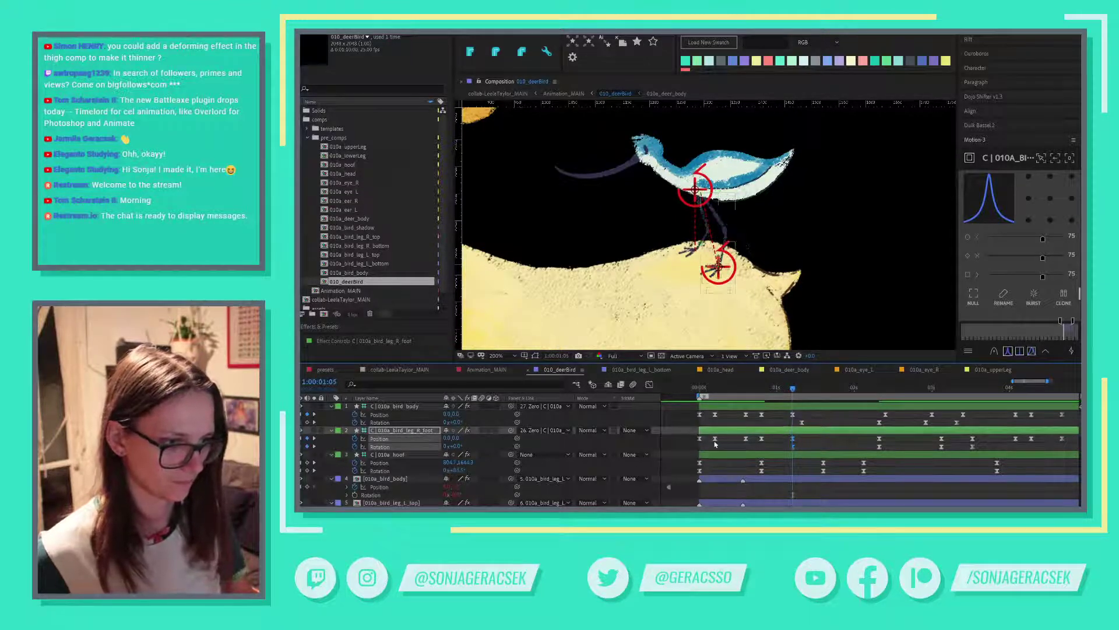
key(ctrl+shift+z)
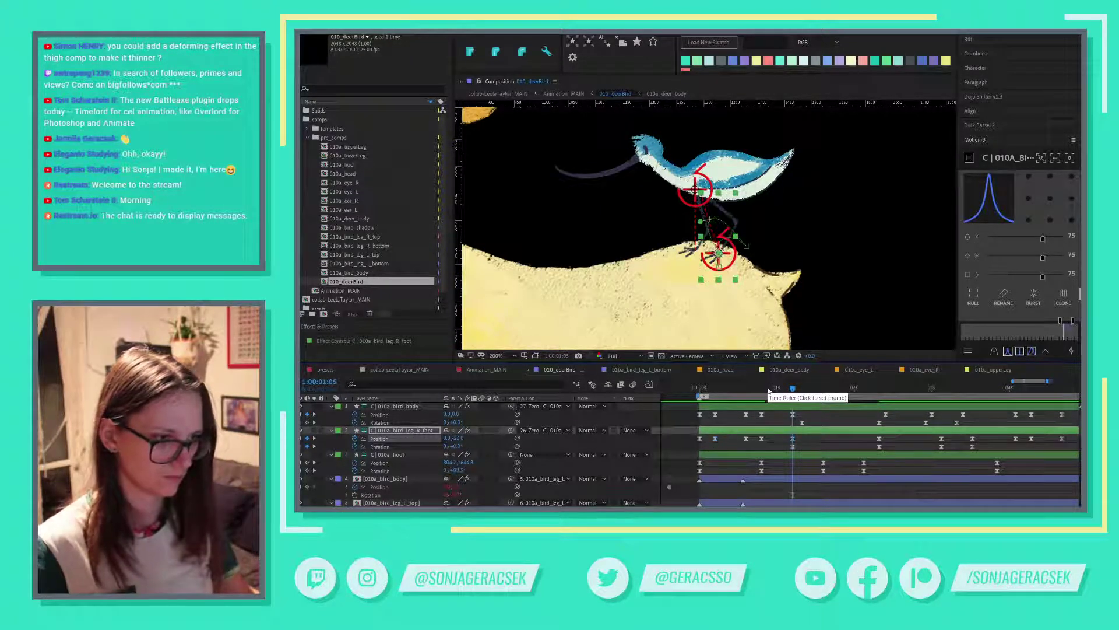
click(700, 439)
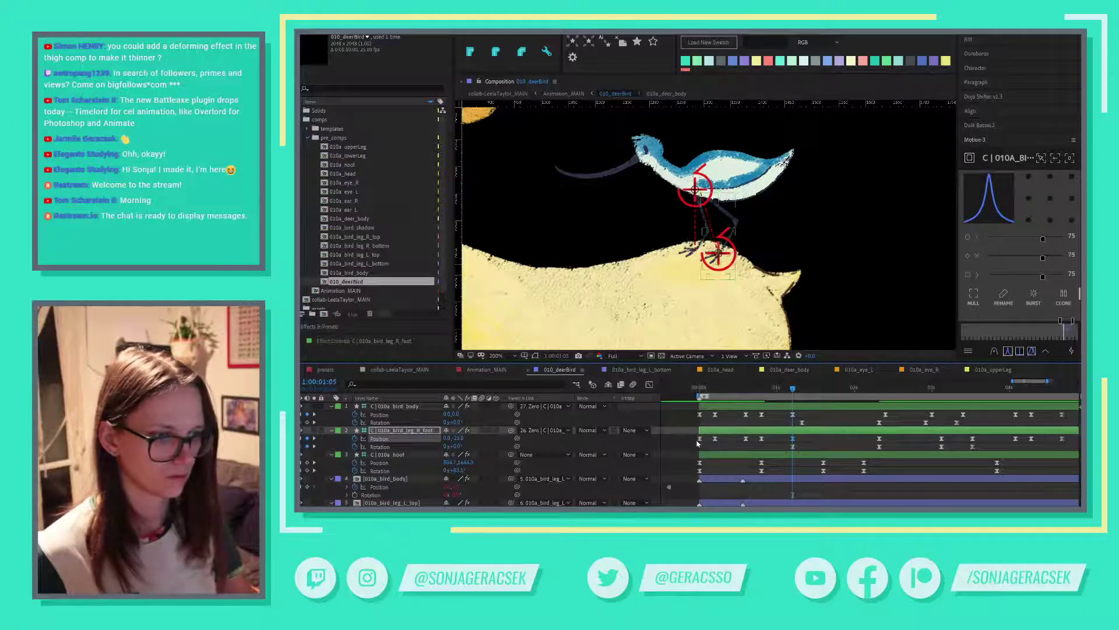
key(ctrl+z)
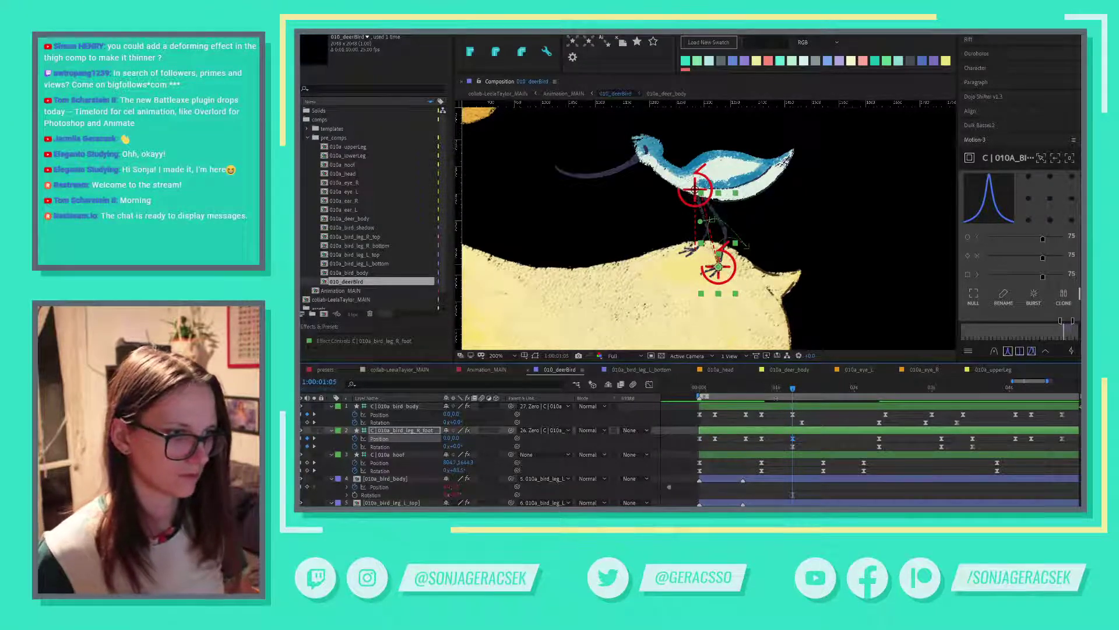
Inspect the bird body and right-foot keyframes around 1:00:01:05 and play the animation from the start.
drag(761, 391, 797, 457)
click(732, 425)
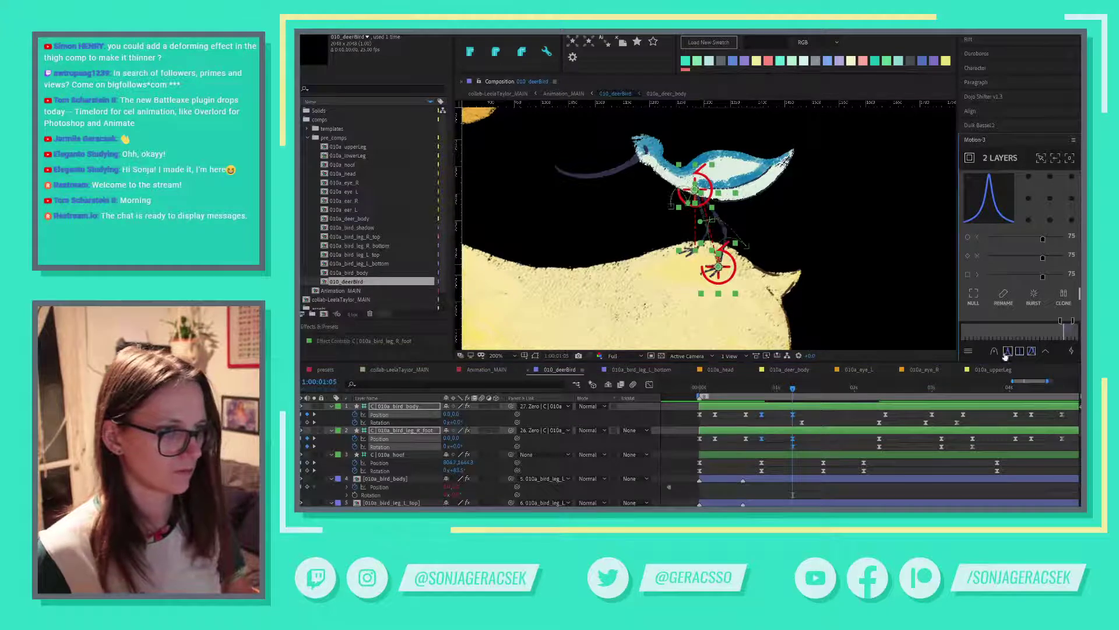
click(745, 414)
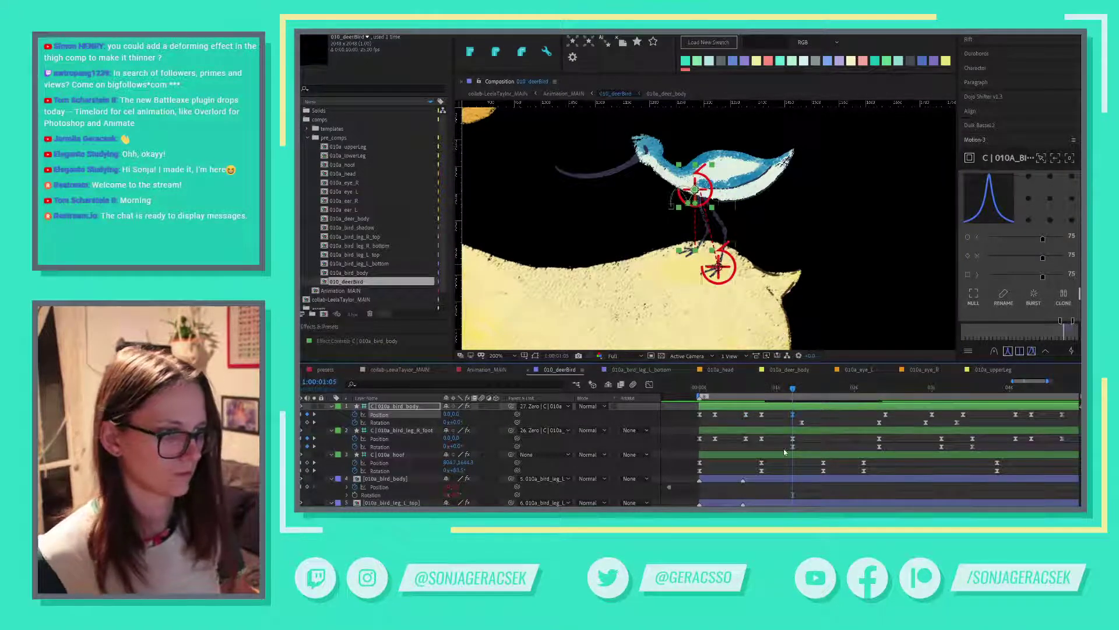
click(703, 394)
key(space)
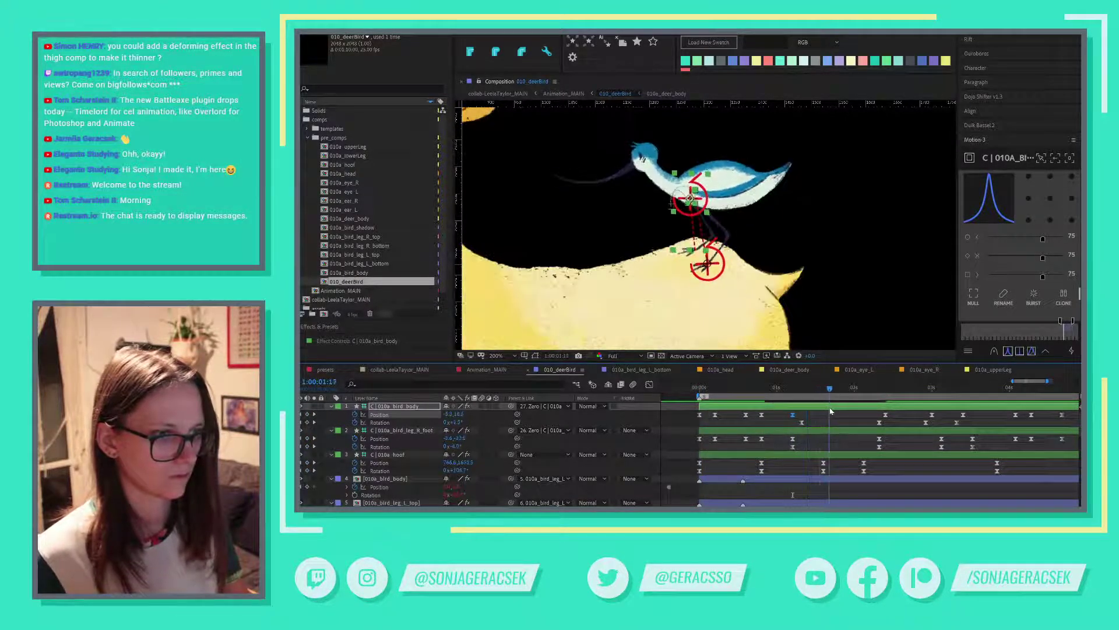
Align the right-foot position and rotation keyframes and a bird-body position keyframe at 1:00:01:03, and play back the motion.
drag(831, 412, 793, 450)
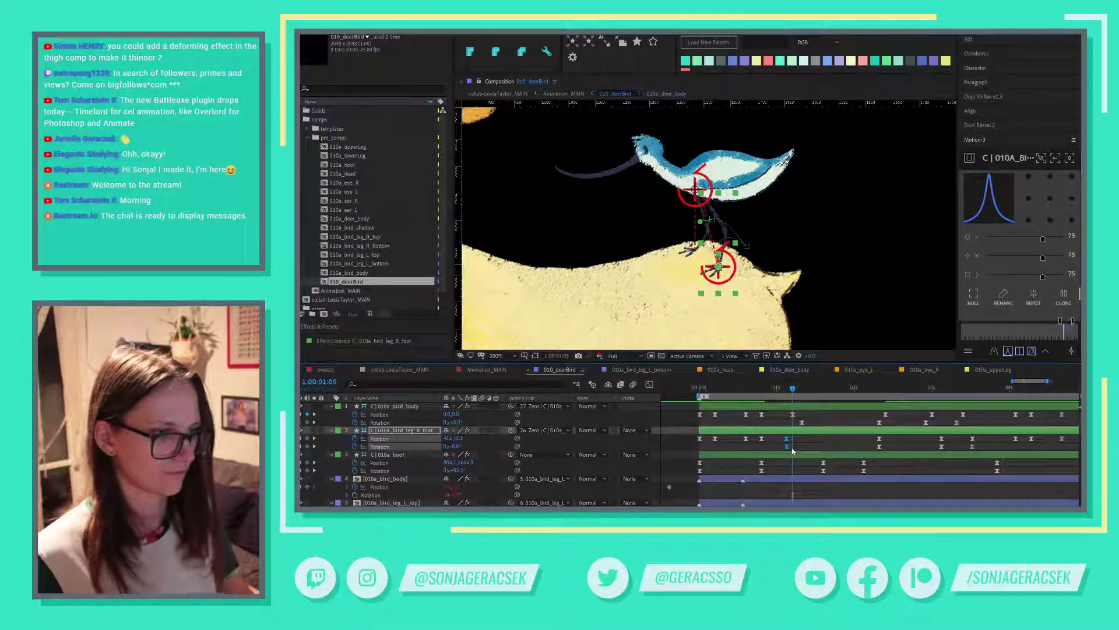
drag(792, 388, 799, 421)
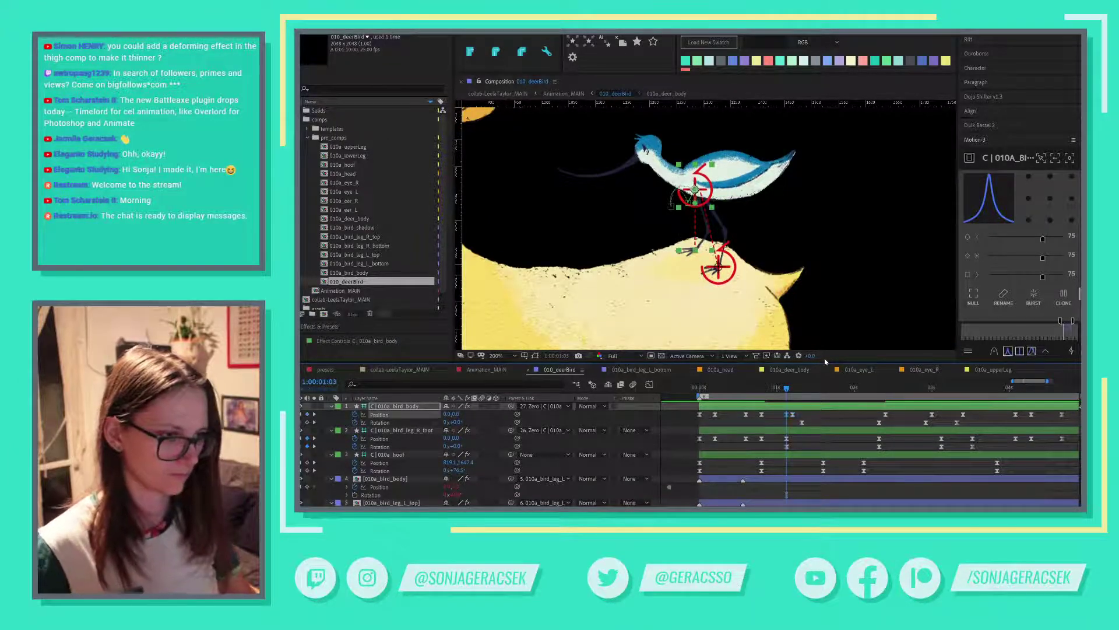
scroll(825, 440, down, 2)
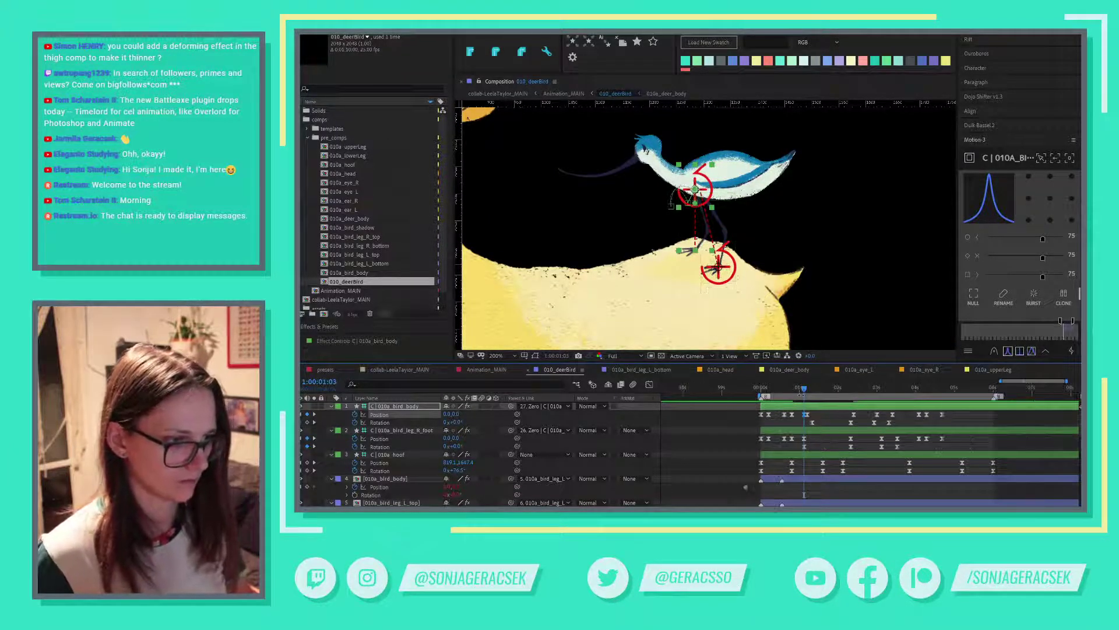
key(space)
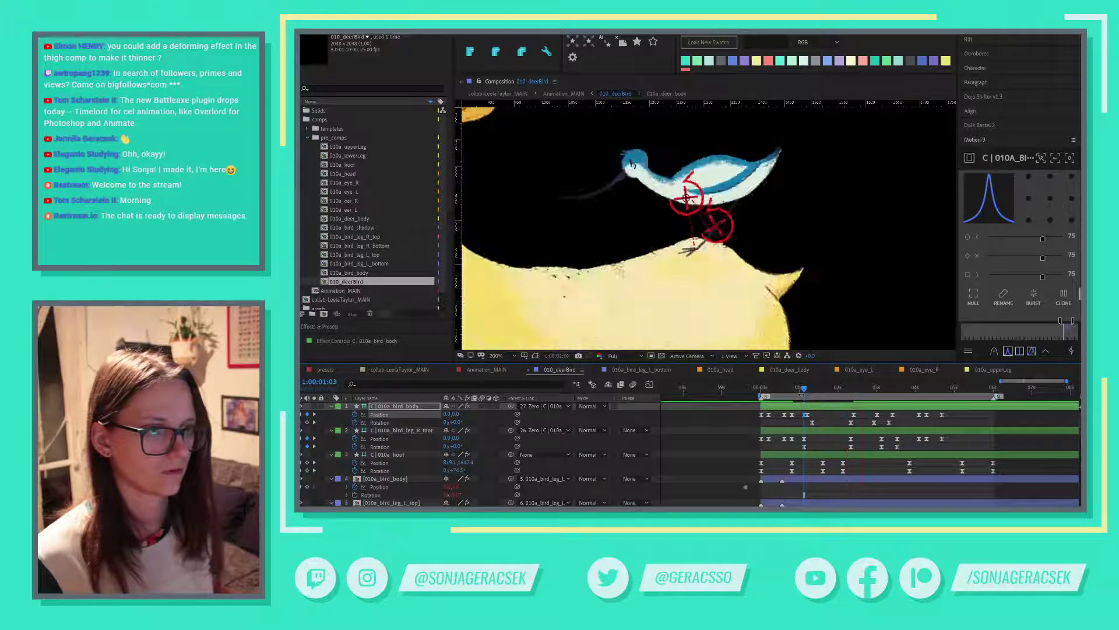
key(space)
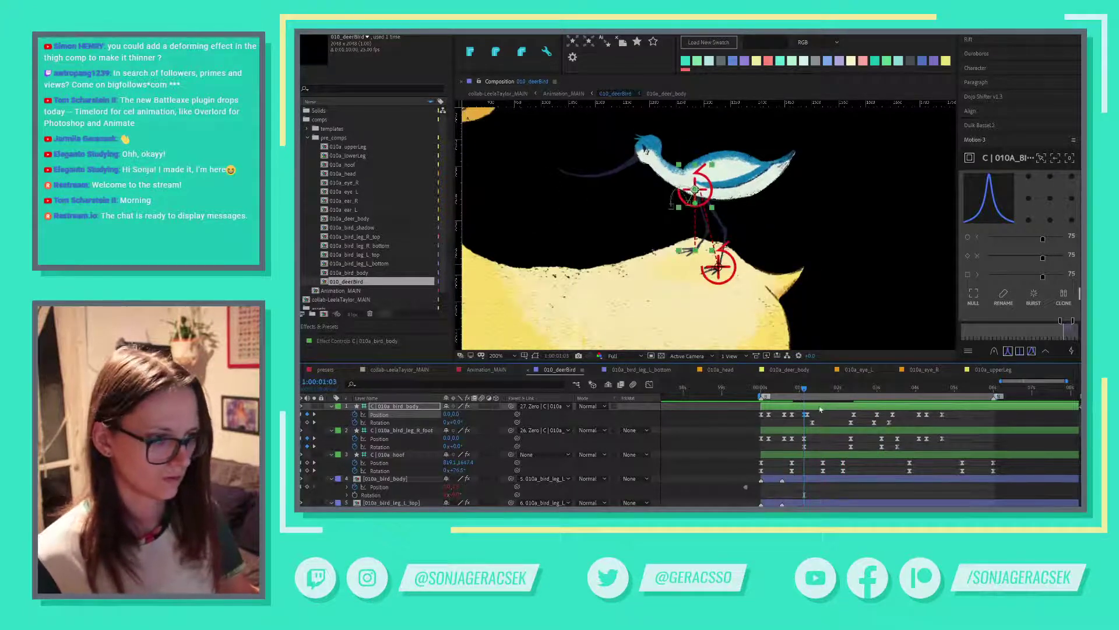
Move the bird-body control's rotation keyframe to 1:00:01:03 and check the motion around it.
scroll(811, 438, up, 2)
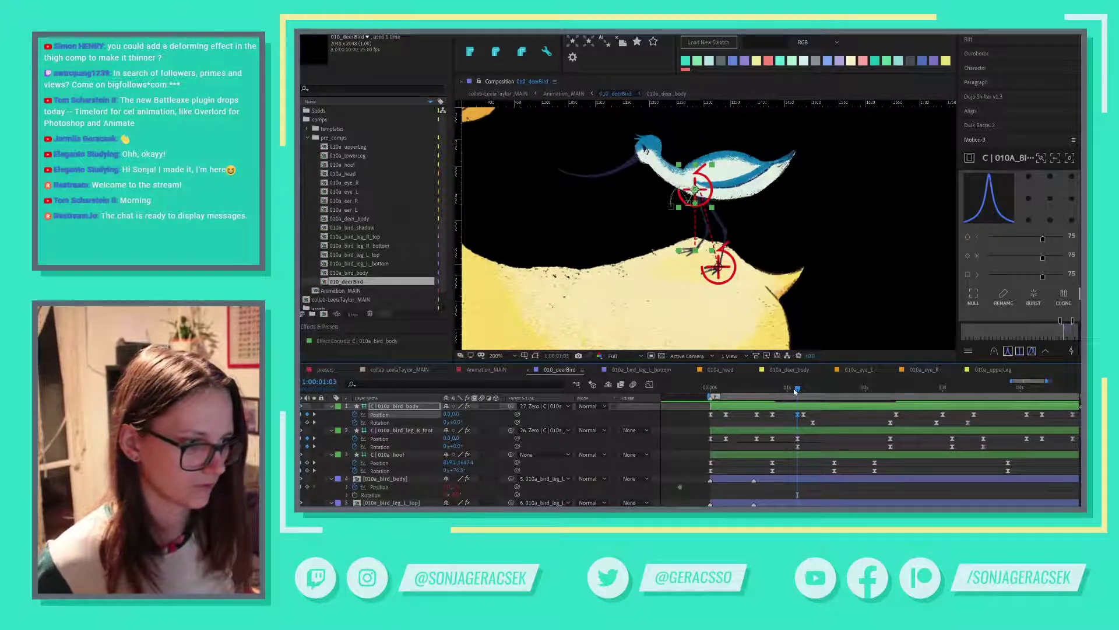
drag(801, 390, 834, 395)
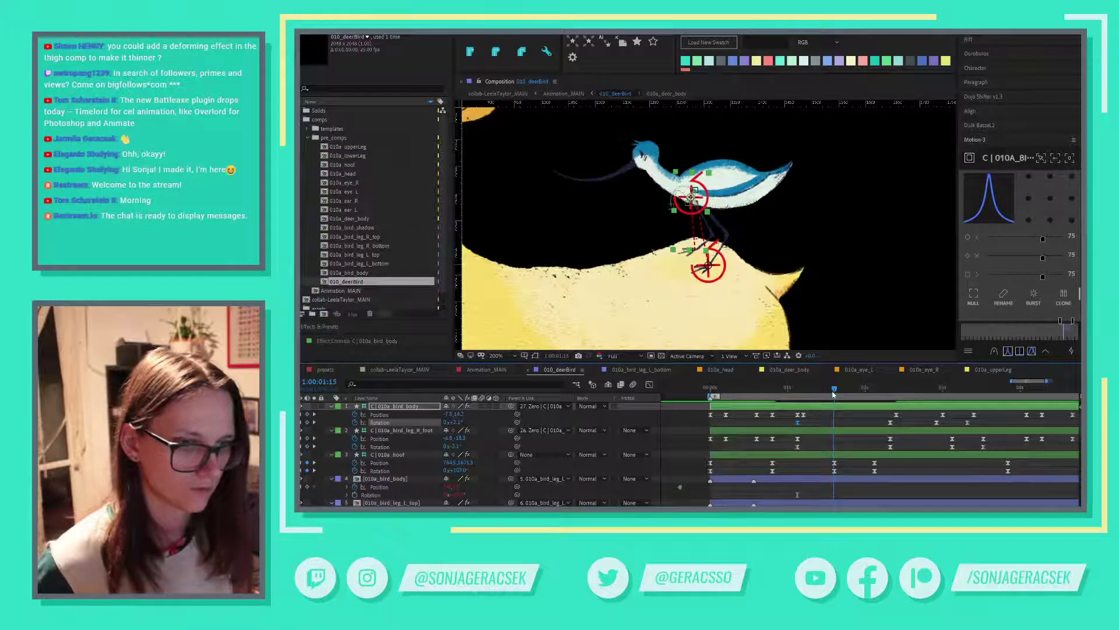
click(796, 390)
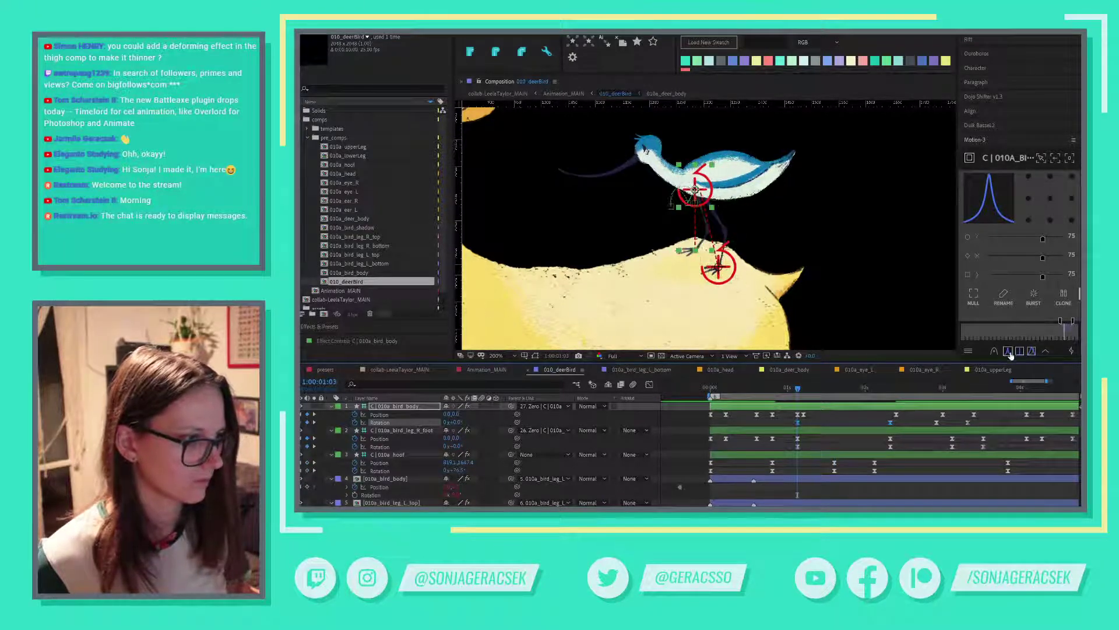
Review the bird's motion up to about 1:00:02:24 with the whole deer composition in view.
drag(794, 394, 939, 418)
key(shift+slash)
click(832, 419)
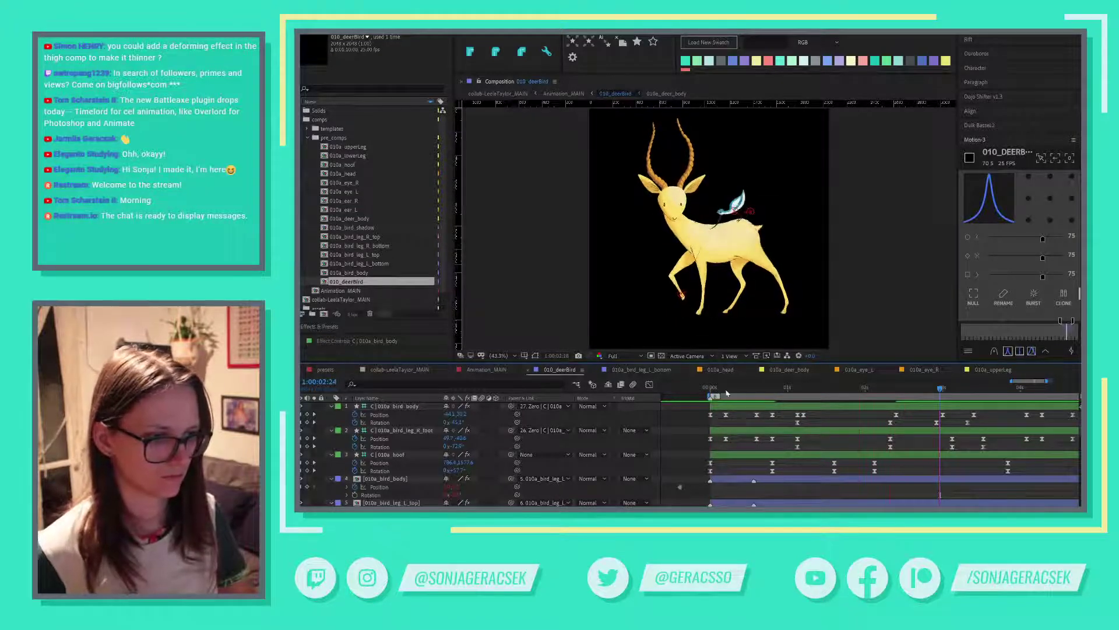
Try nudging the bird's body and right-foot controls upward in their position keyframes at 1:00:00:15, and undo it.
click(713, 389)
drag(715, 392, 758, 396)
click(762, 410)
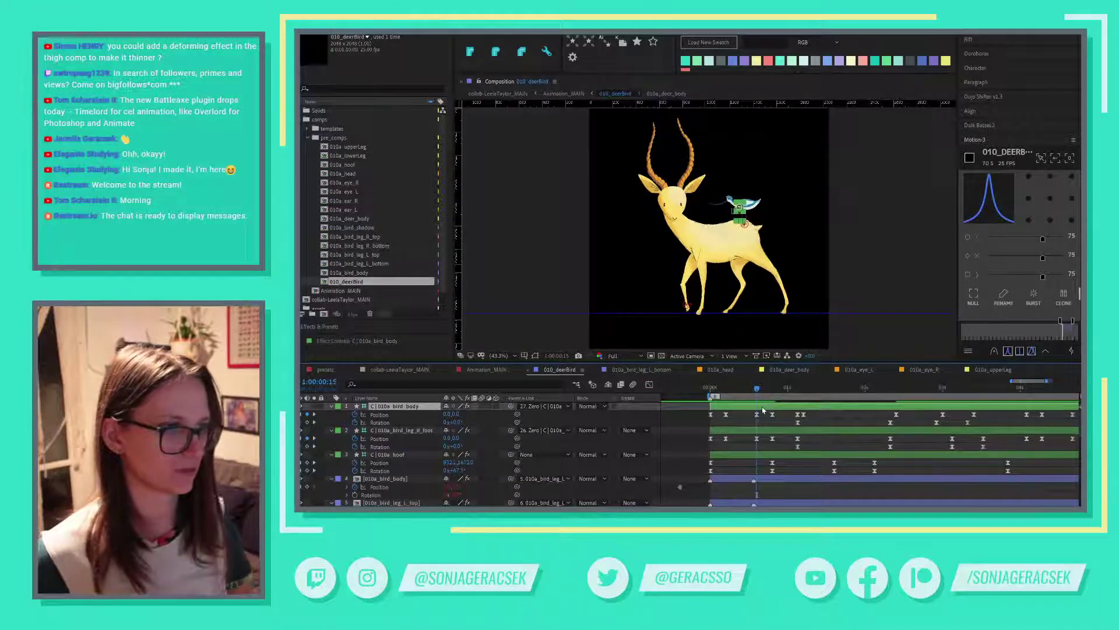
drag(762, 413, 753, 442)
scroll(752, 243, up, 3)
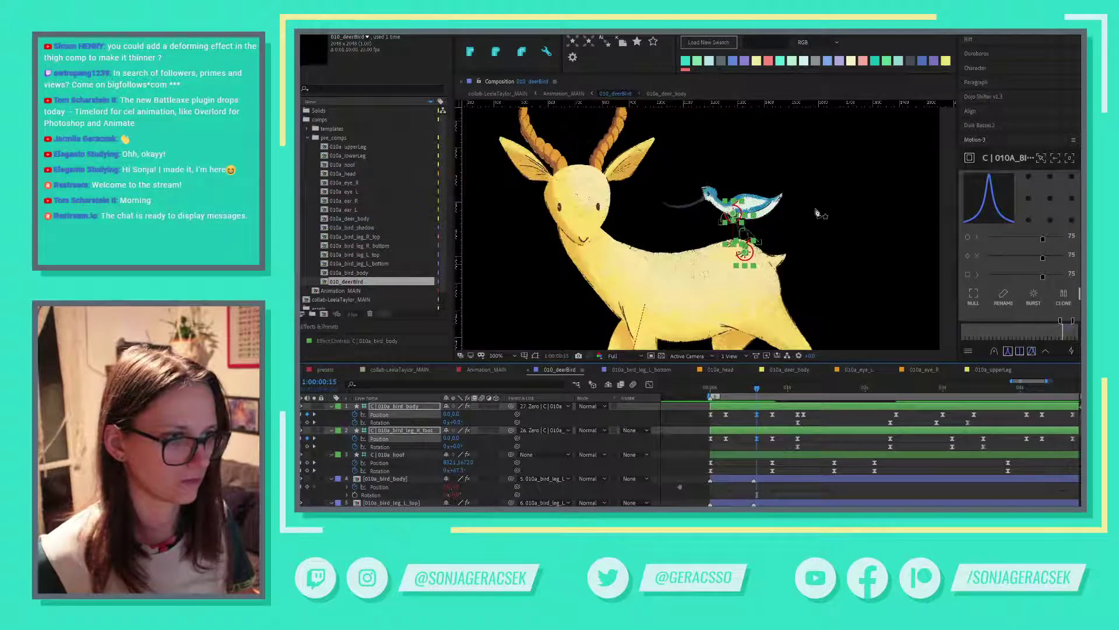
key(shift+Up)
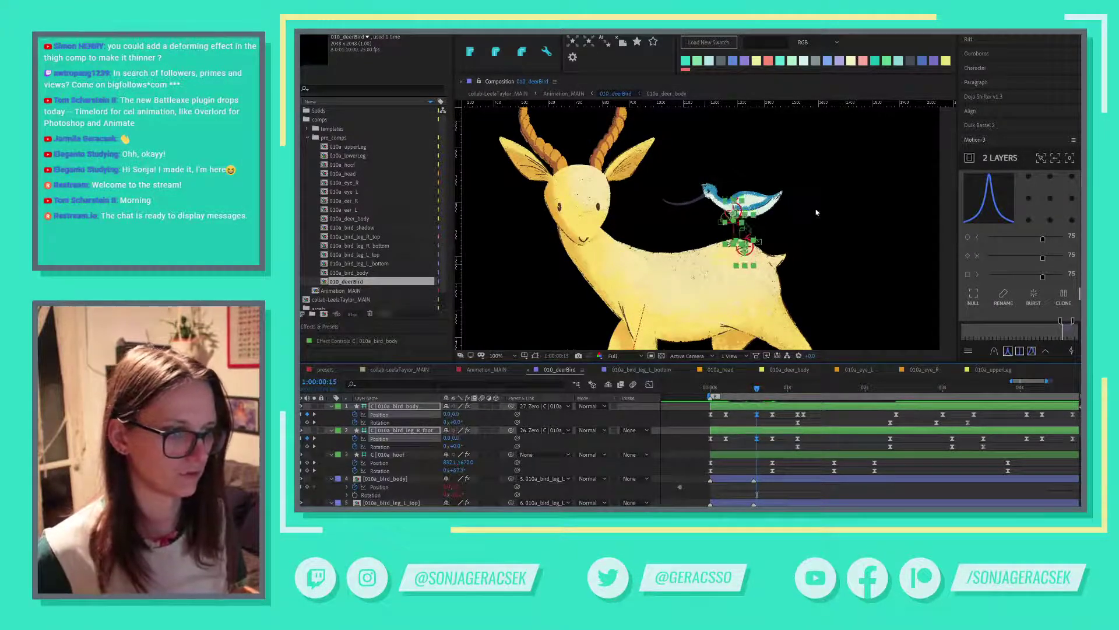
key(ctrl+z)
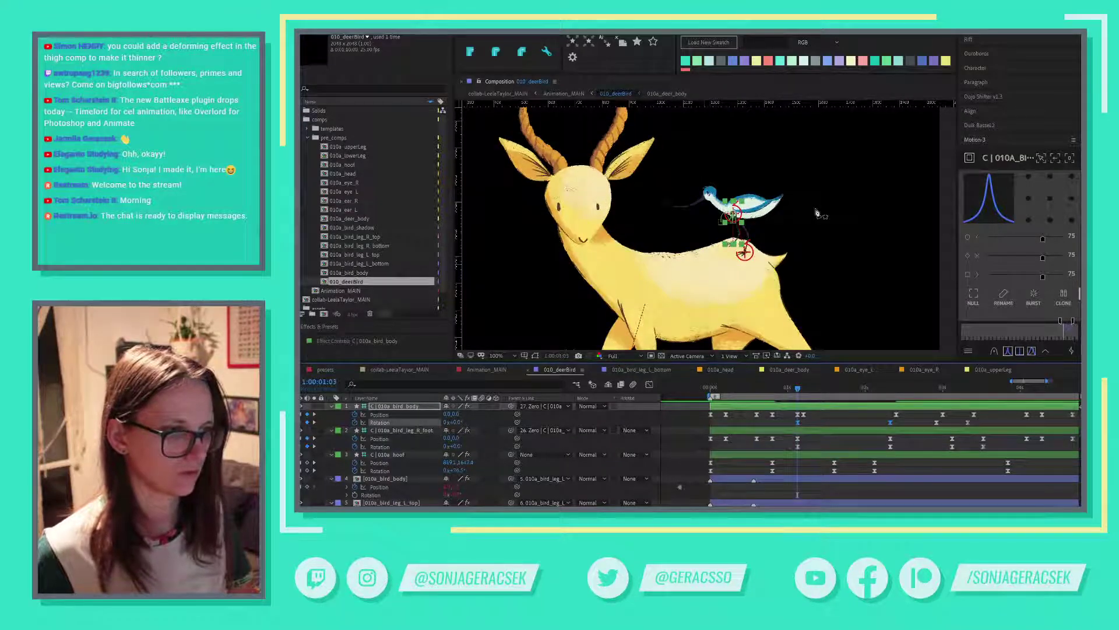
Add a position keyframe to the 010a_bird_leg_L_foot layer at 1:00:00:15.
key(g)
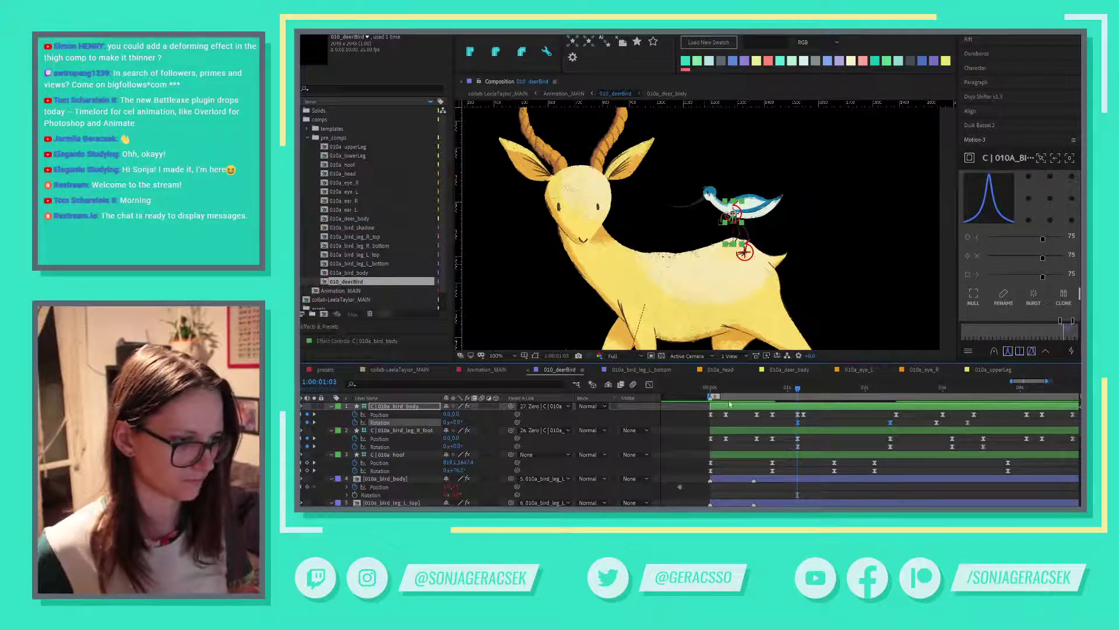
click(756, 392)
scroll(769, 448, down, 1)
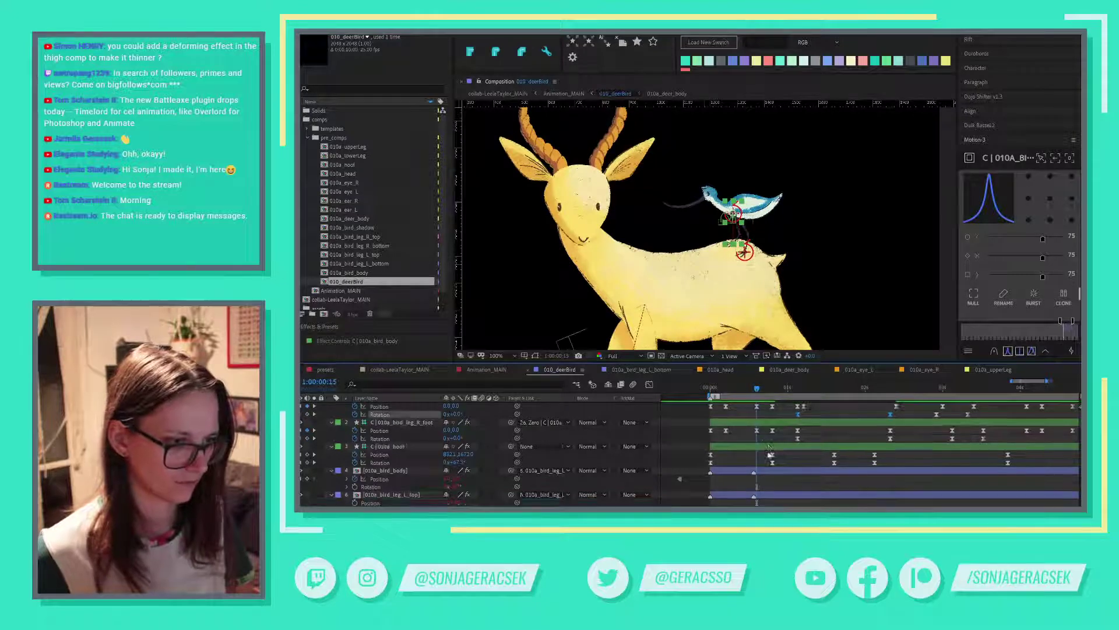
scroll(770, 449, down, 3)
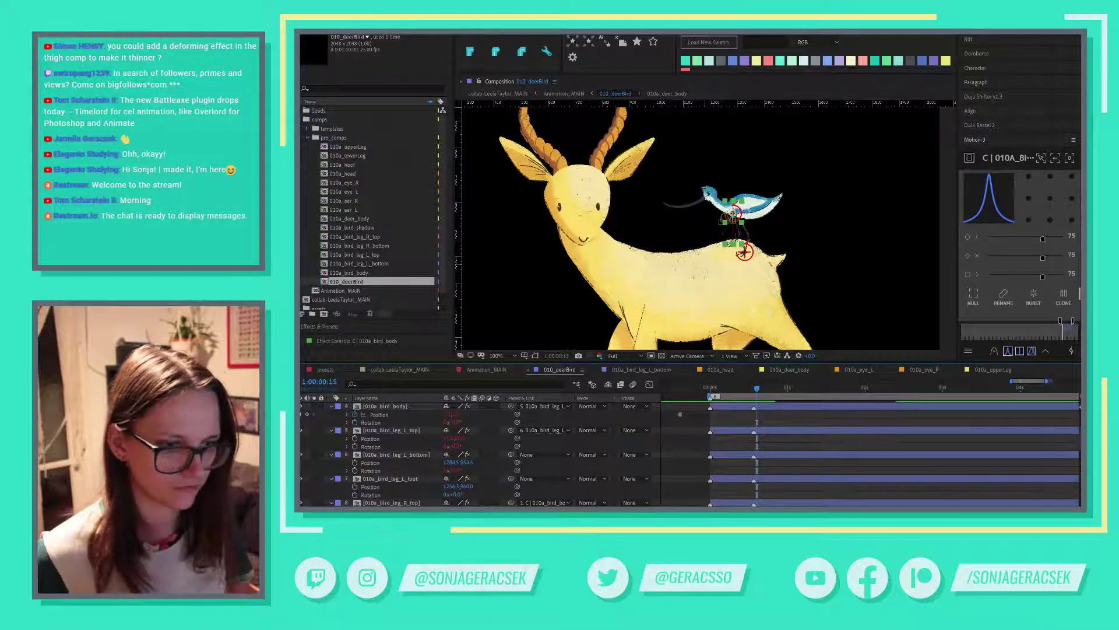
click(415, 480)
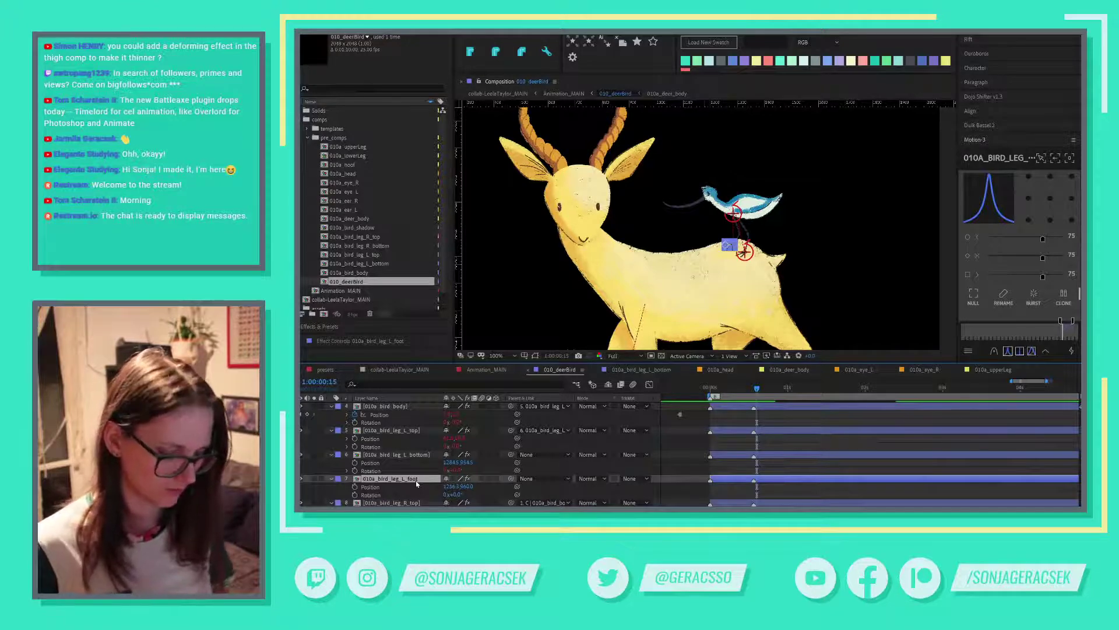
key(alt+shift+p)
scroll(780, 460, up, 3)
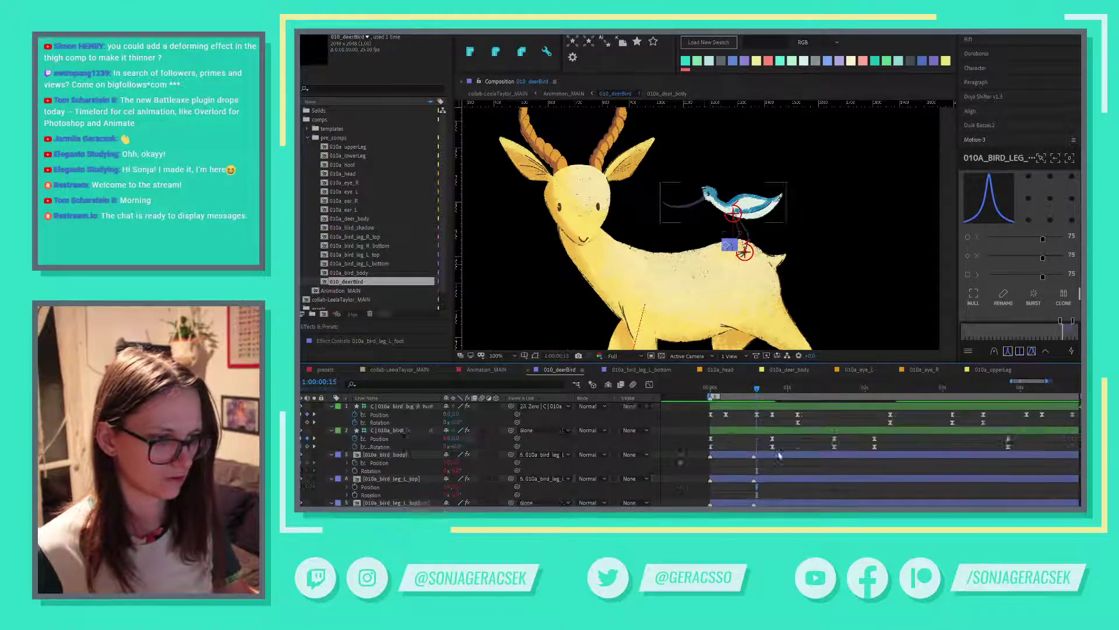
Raise the bird's body control, right-foot control and left-foot layer together above the deer's back at 1:00:00:15.
drag(739, 390, 718, 394)
key(Home)
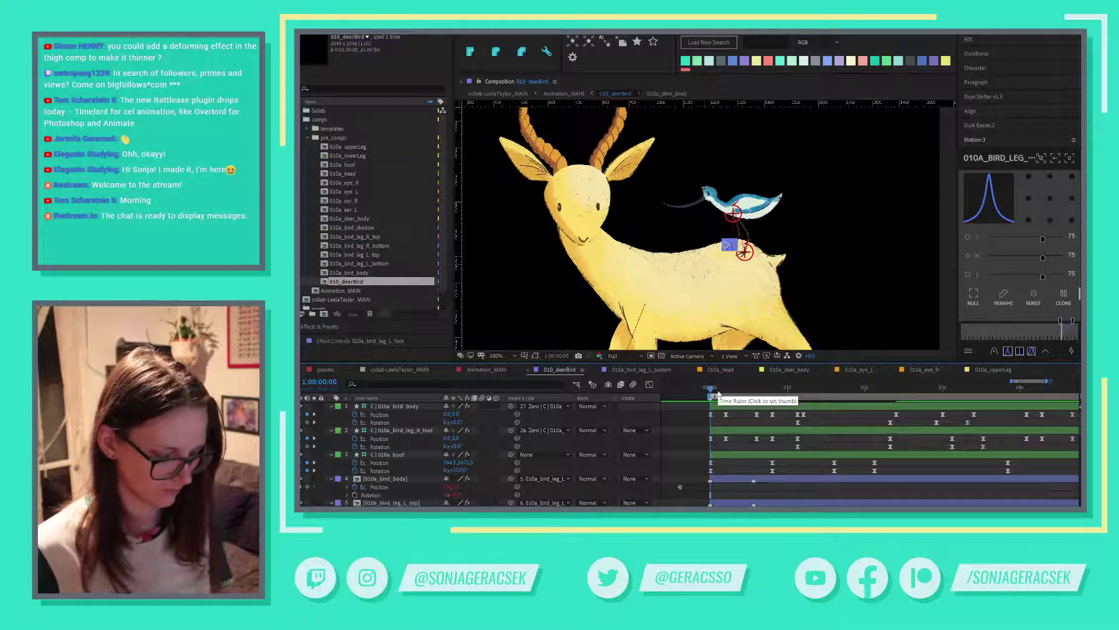
scroll(718, 394, down, 1)
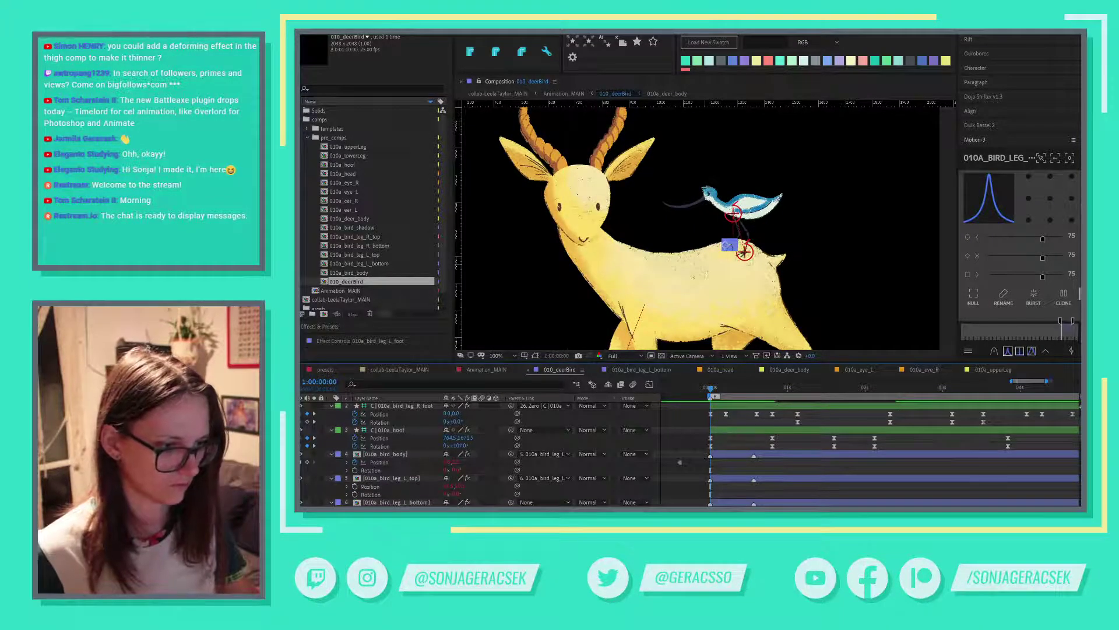
click(757, 393)
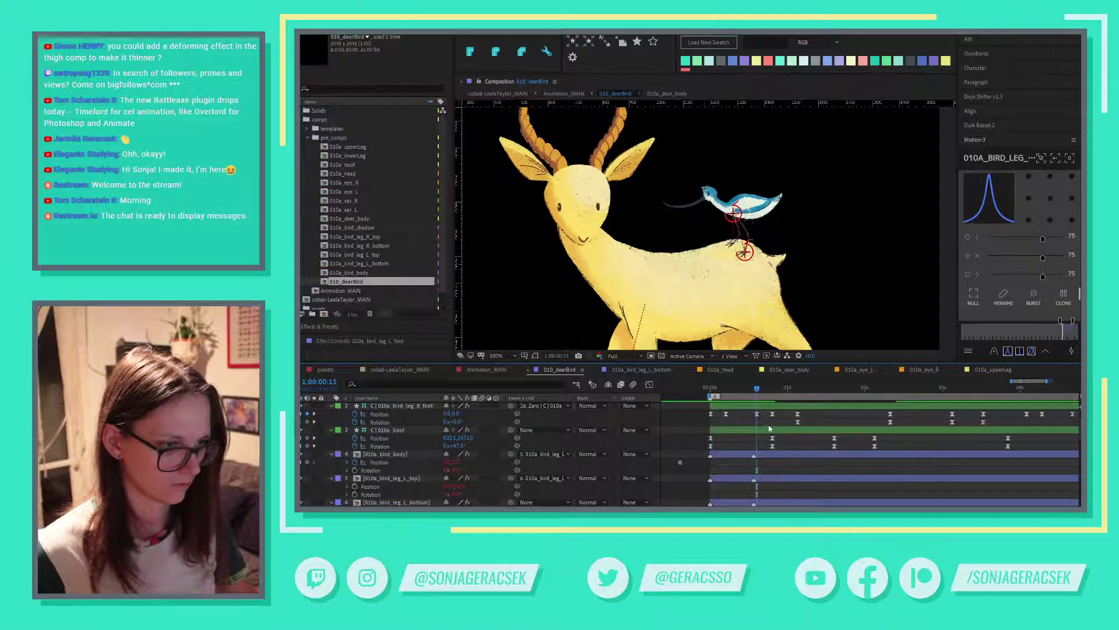
click(756, 414)
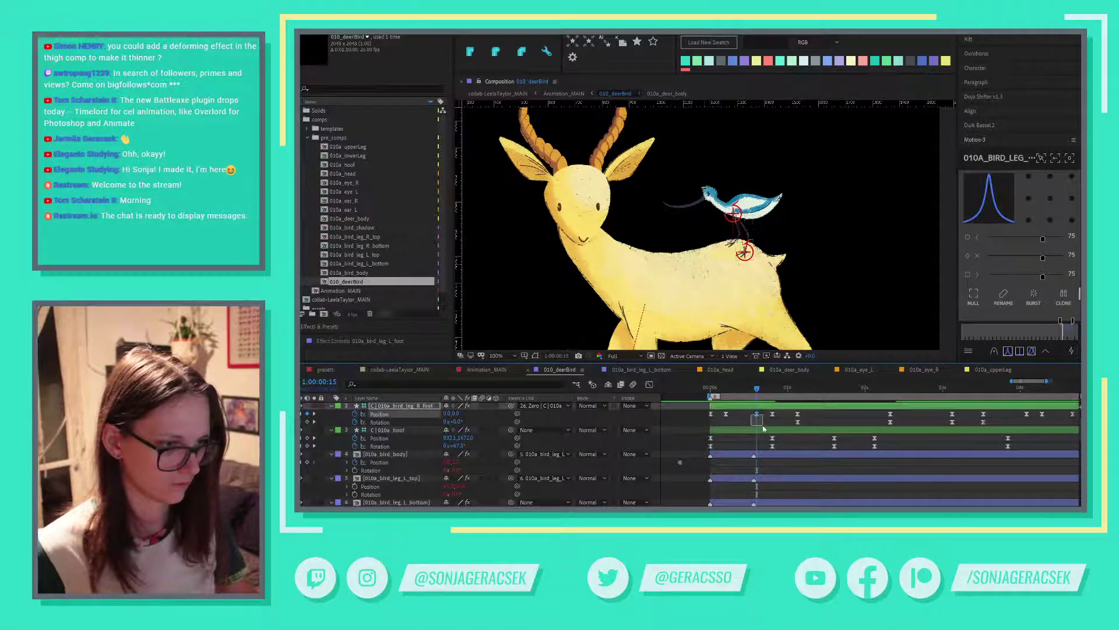
scroll(760, 461, up, 2)
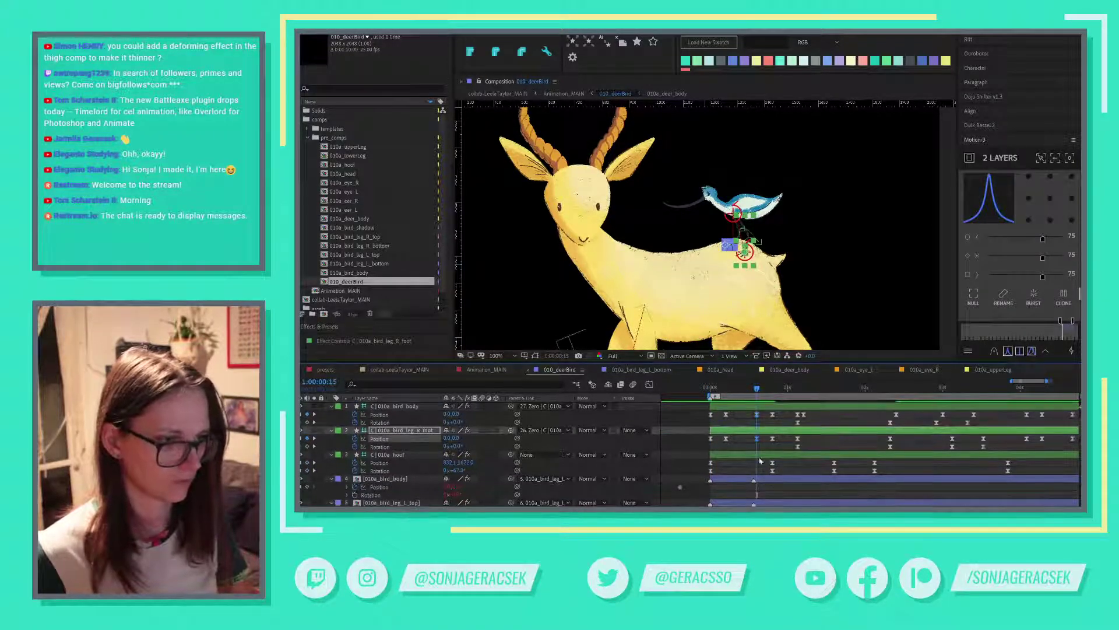
shift+click(756, 413)
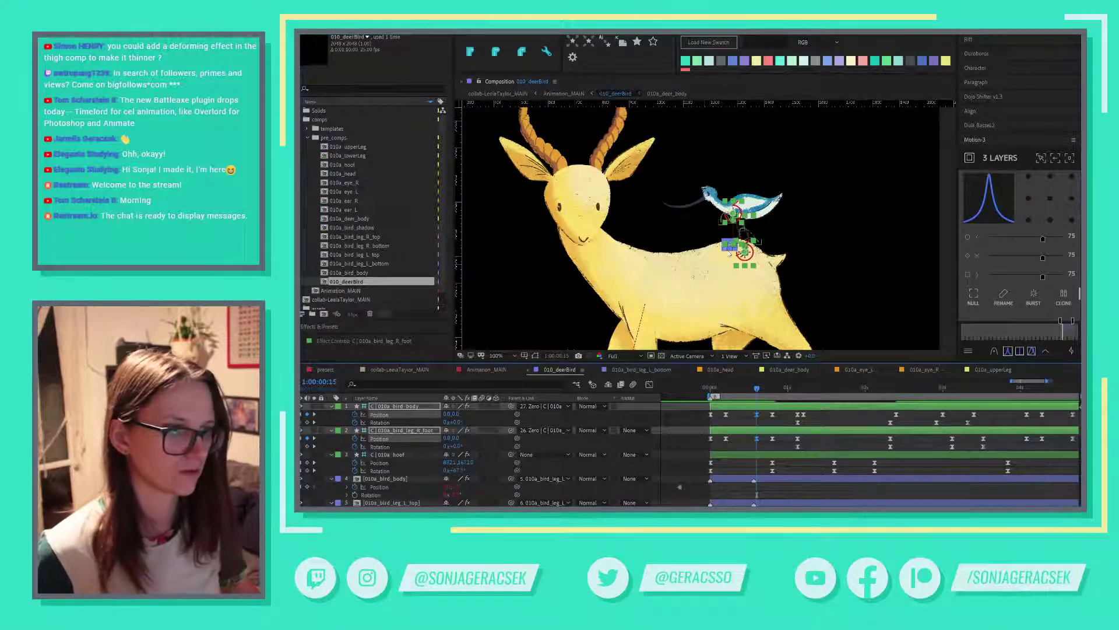
drag(730, 247, 729, 229)
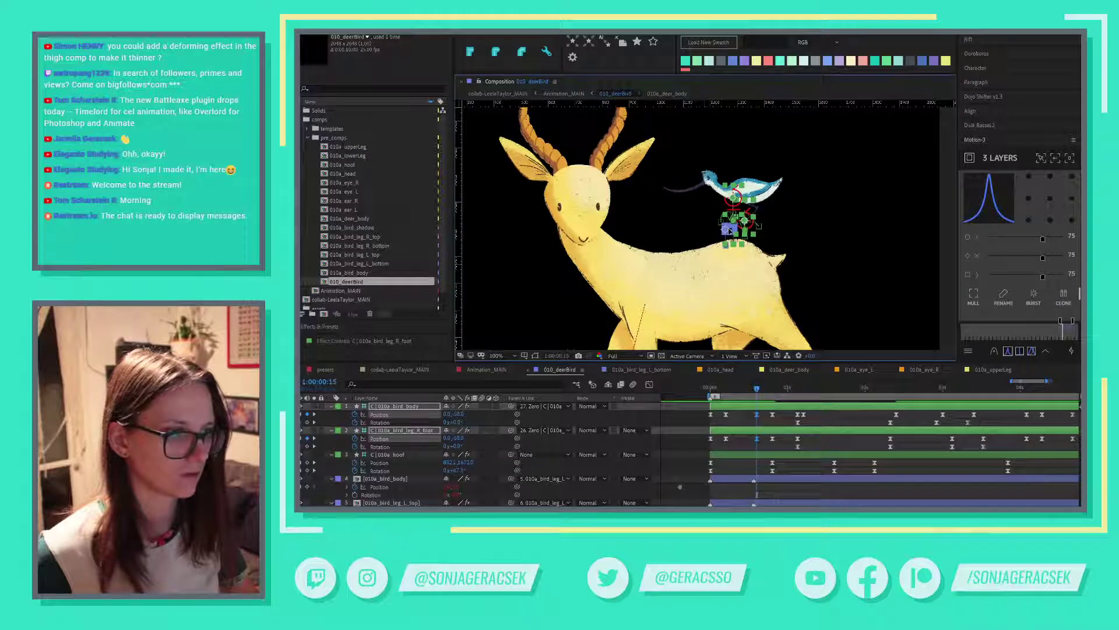
scroll(729, 230, up, 4)
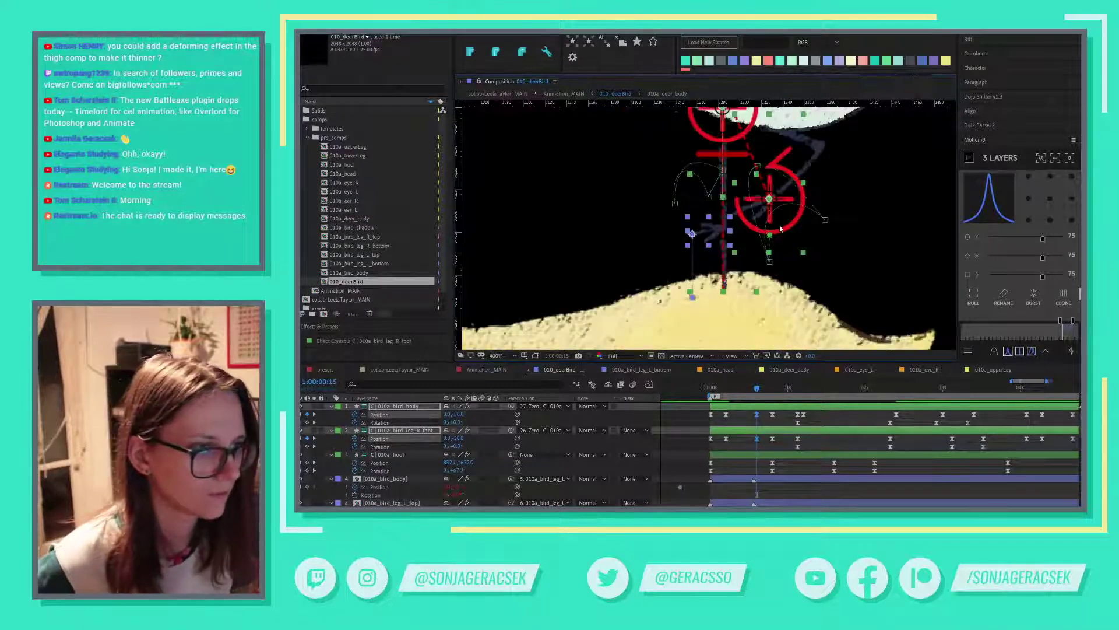
Try raising the 010a_bird_leg_L_foot layer on its own closer to the bird's body at 1:00:00:15, and undo it.
scroll(797, 230, down, 2)
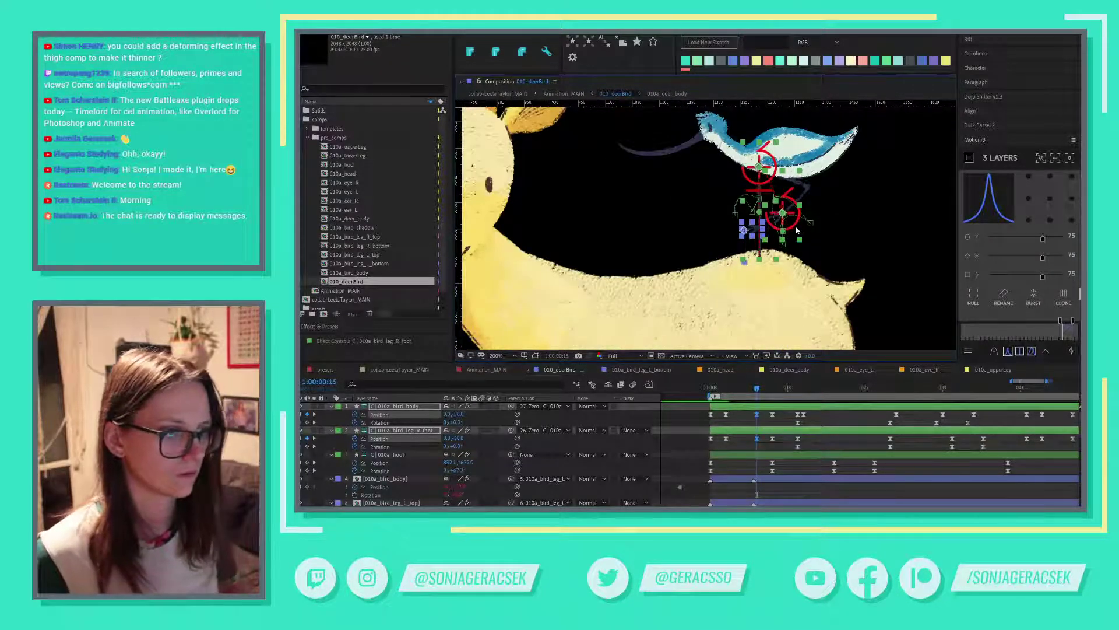
scroll(495, 454, down, 1)
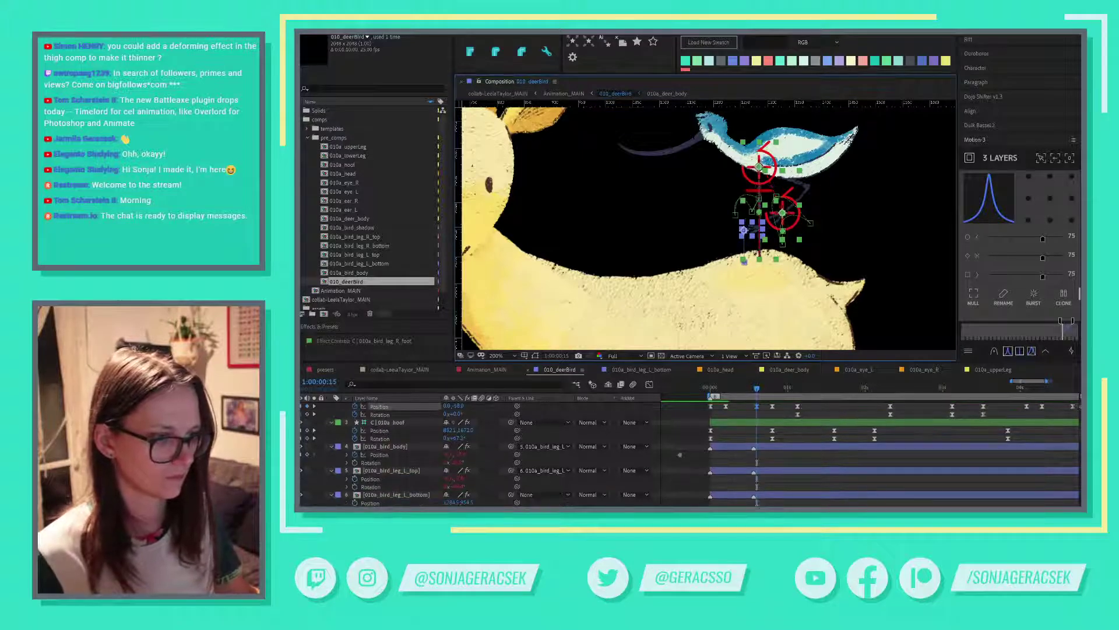
click(752, 229)
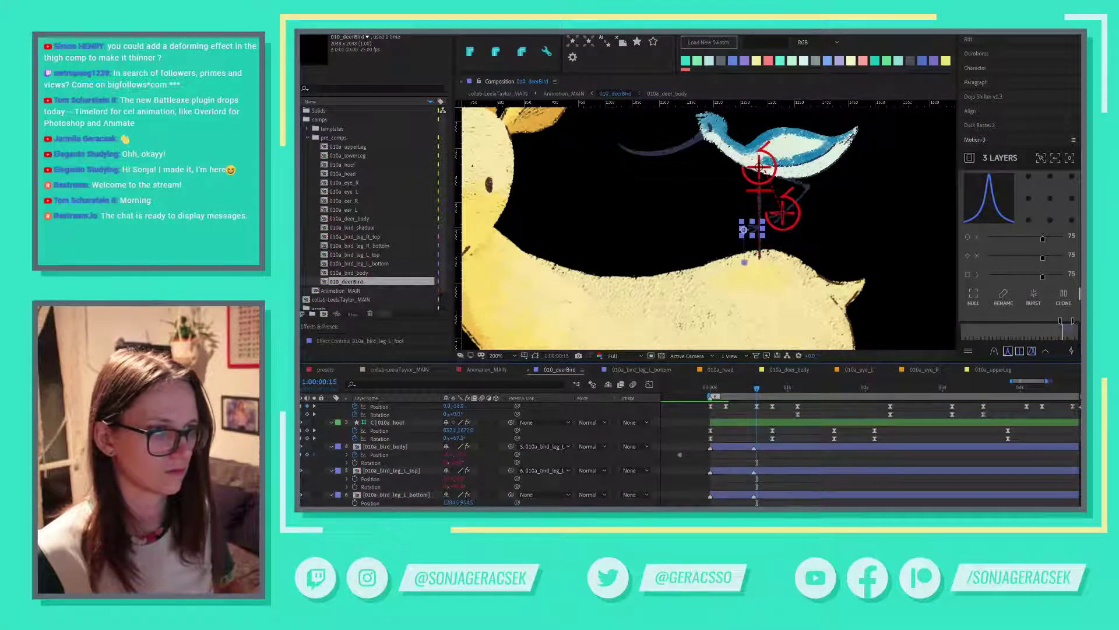
click(743, 228)
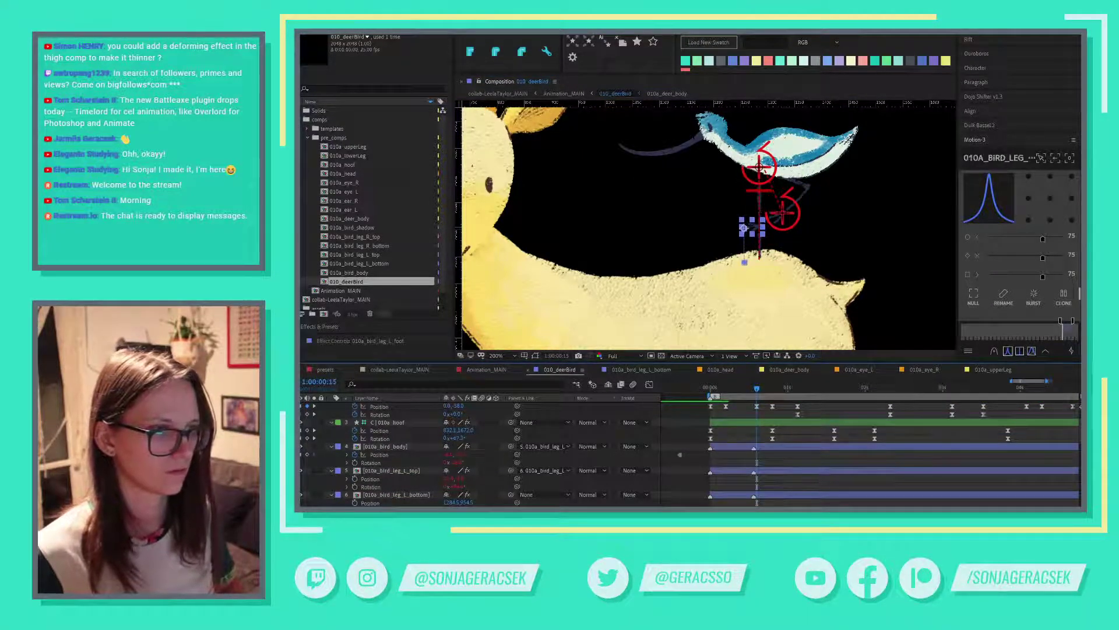
drag(744, 228, 743, 203)
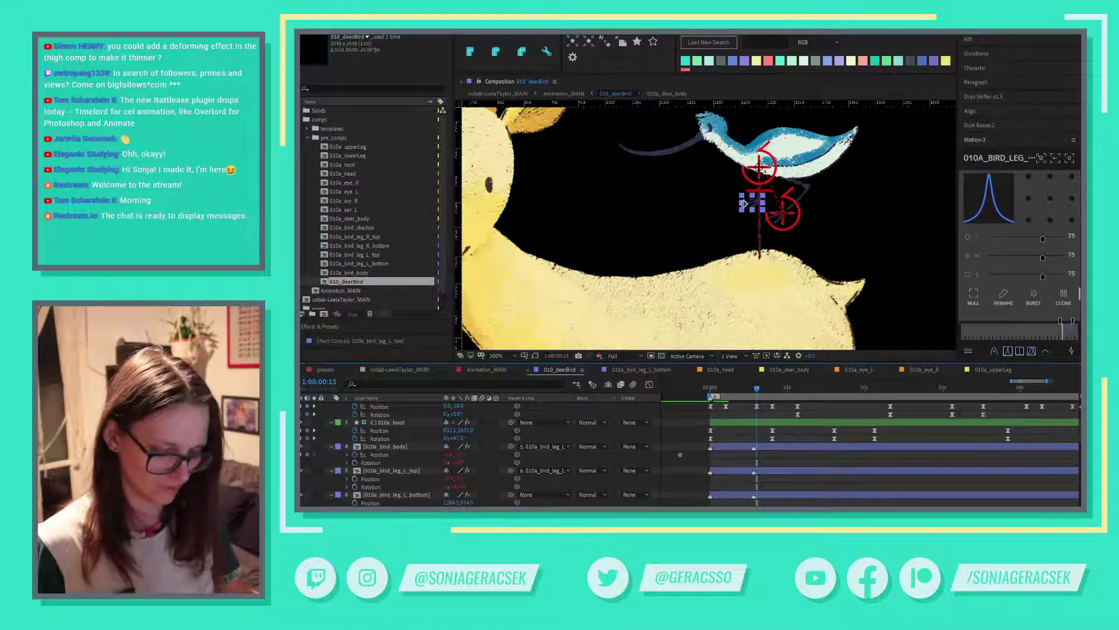
key(shift+Down)
key(shift+Down)
key(shift+Down)
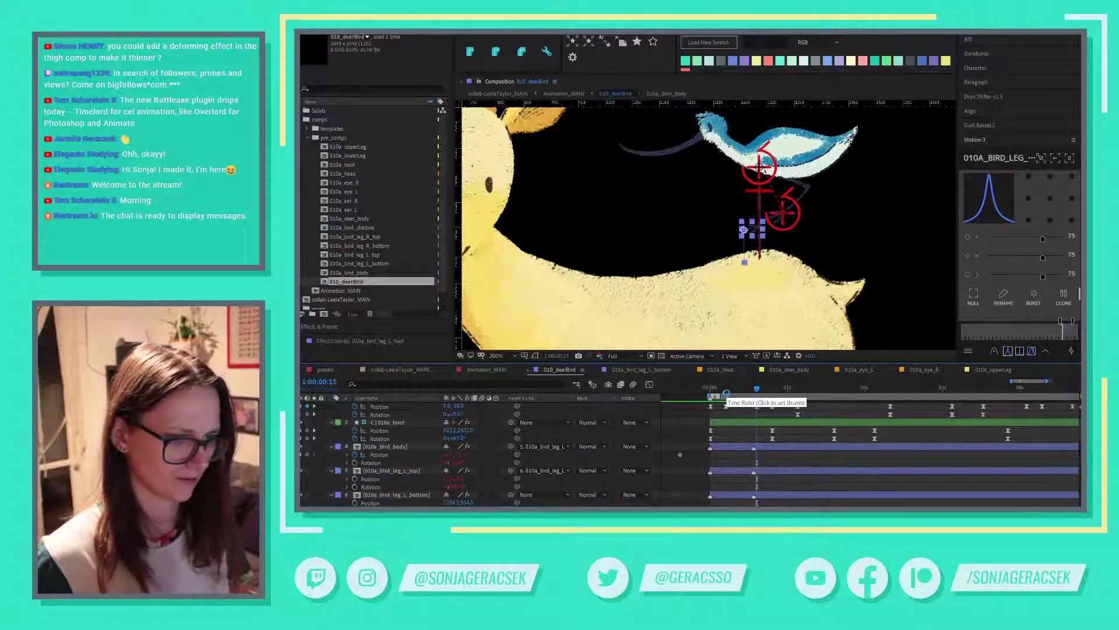
Try moving the 010a_bird_leg_L_bottom layer upward at 1:00:00:00, and undo the move.
key(Home)
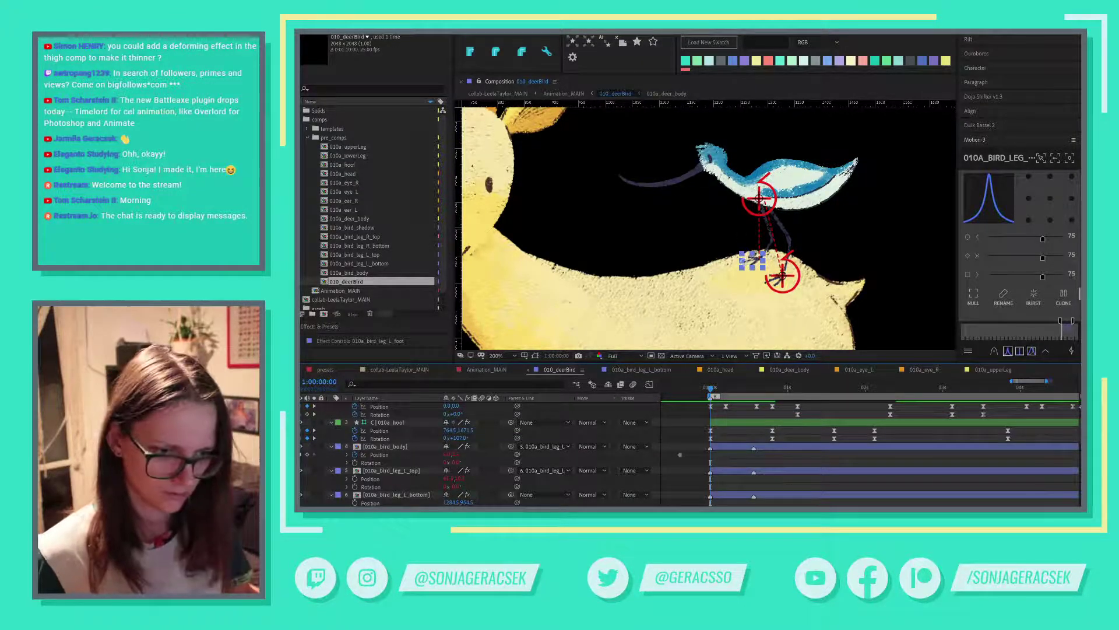
scroll(405, 505, down, 1)
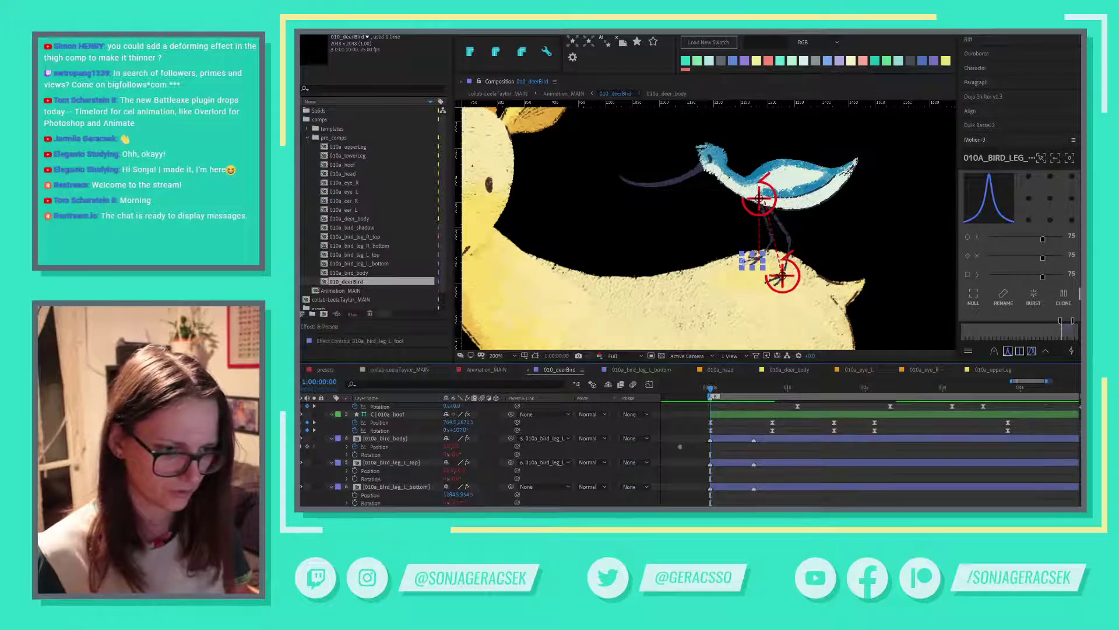
click(411, 489)
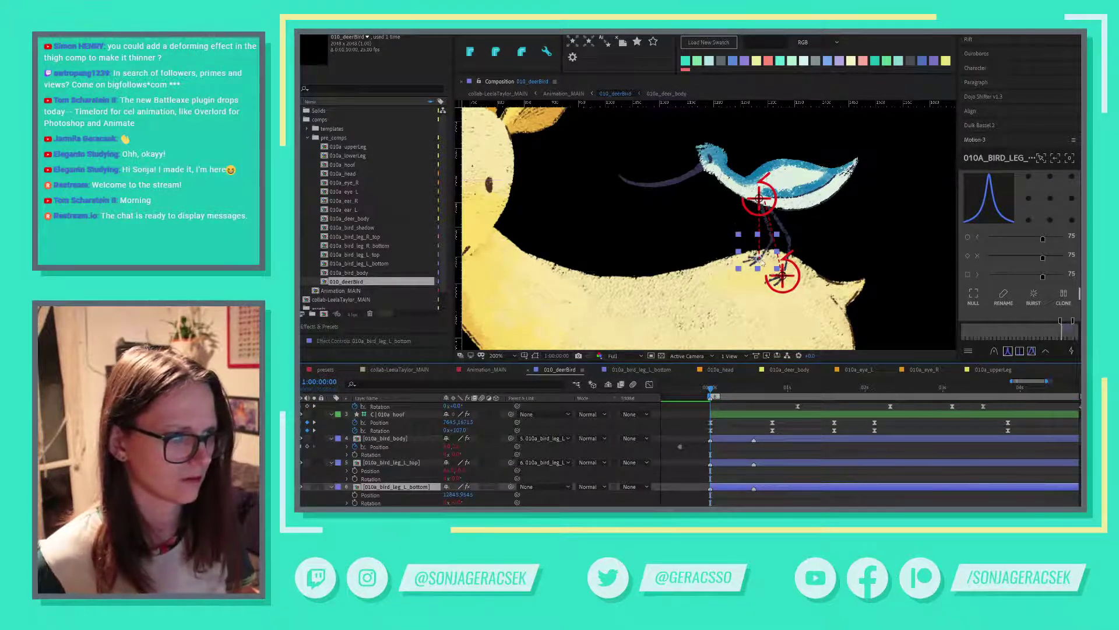
drag(761, 262, 762, 237)
key(ctrl+z)
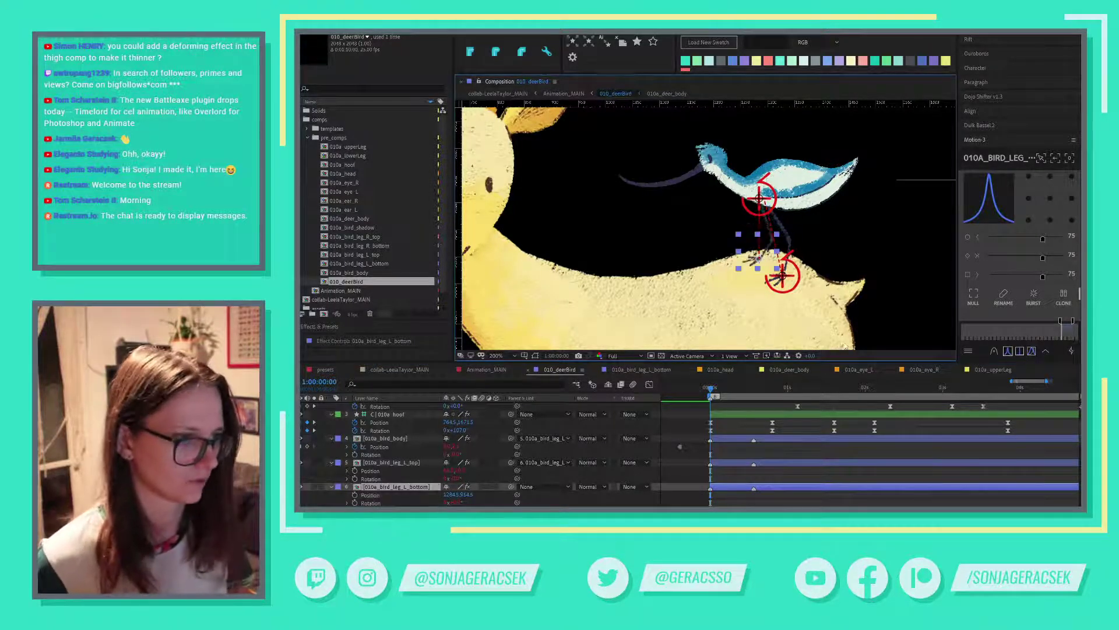
Add a position keyframe to the 010a_bird_leg_L_bottom layer at 1:00:00:05 and go to 1:00:00:15.
scroll(728, 435, up, 2)
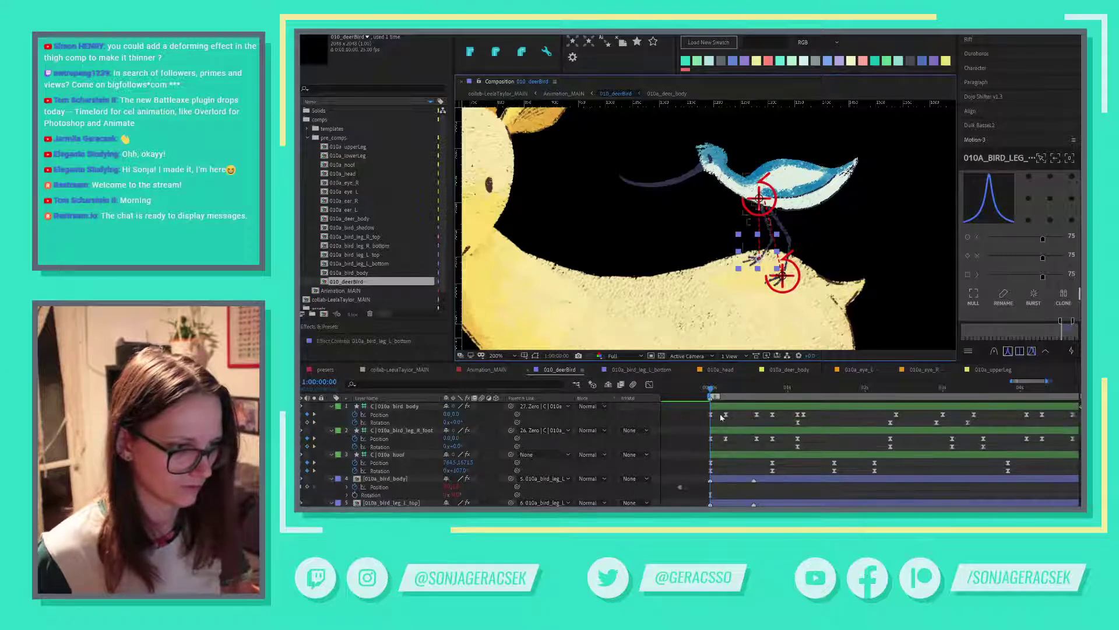
click(725, 394)
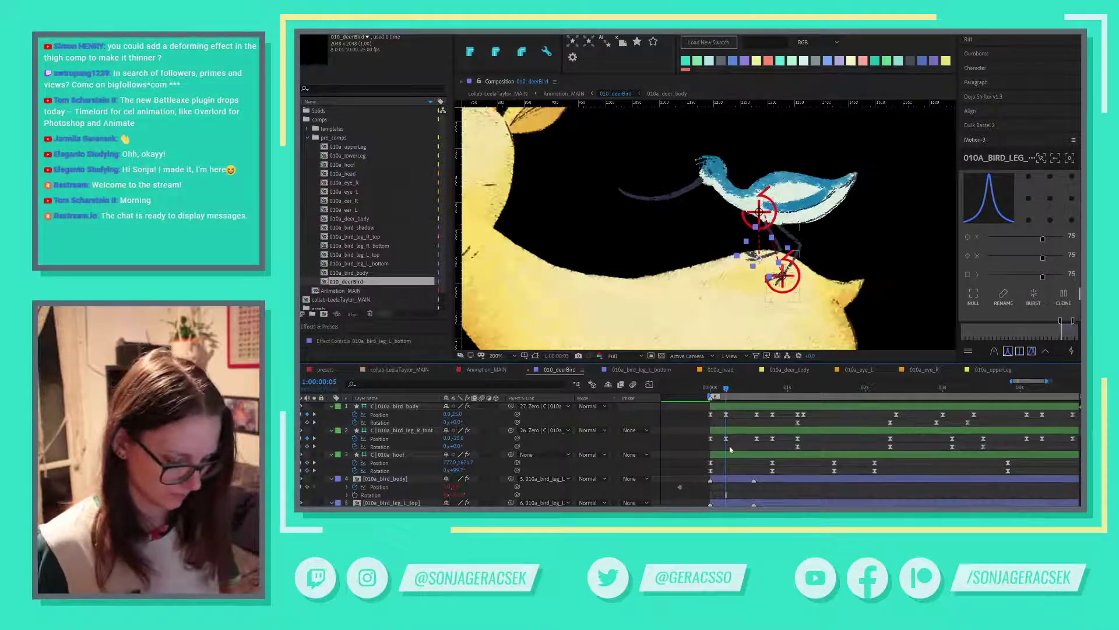
click(736, 481)
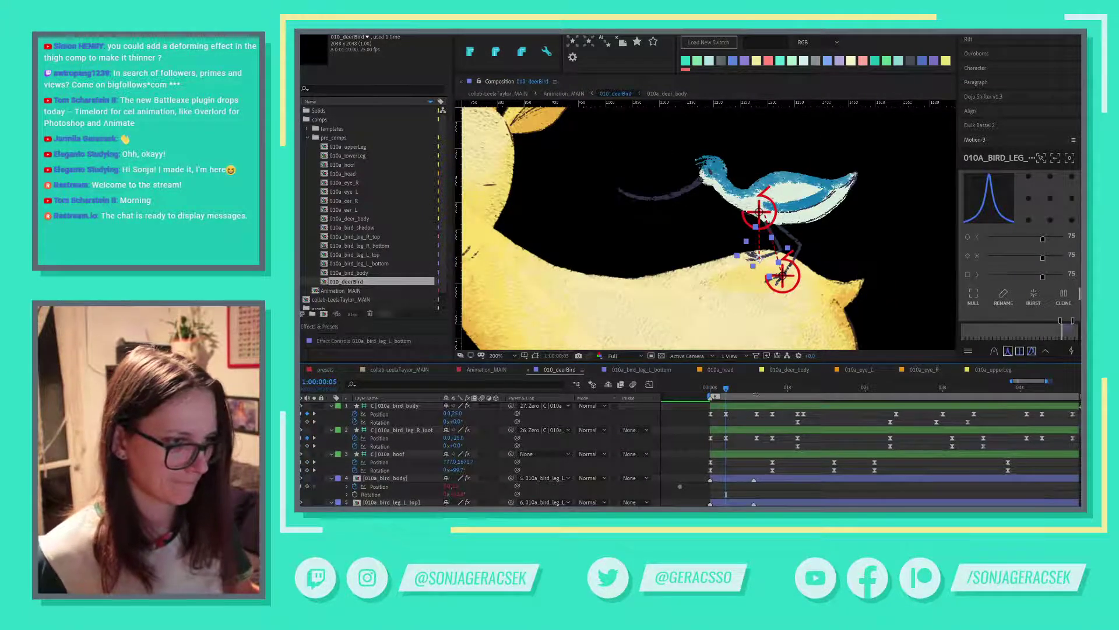
click(755, 391)
click(757, 392)
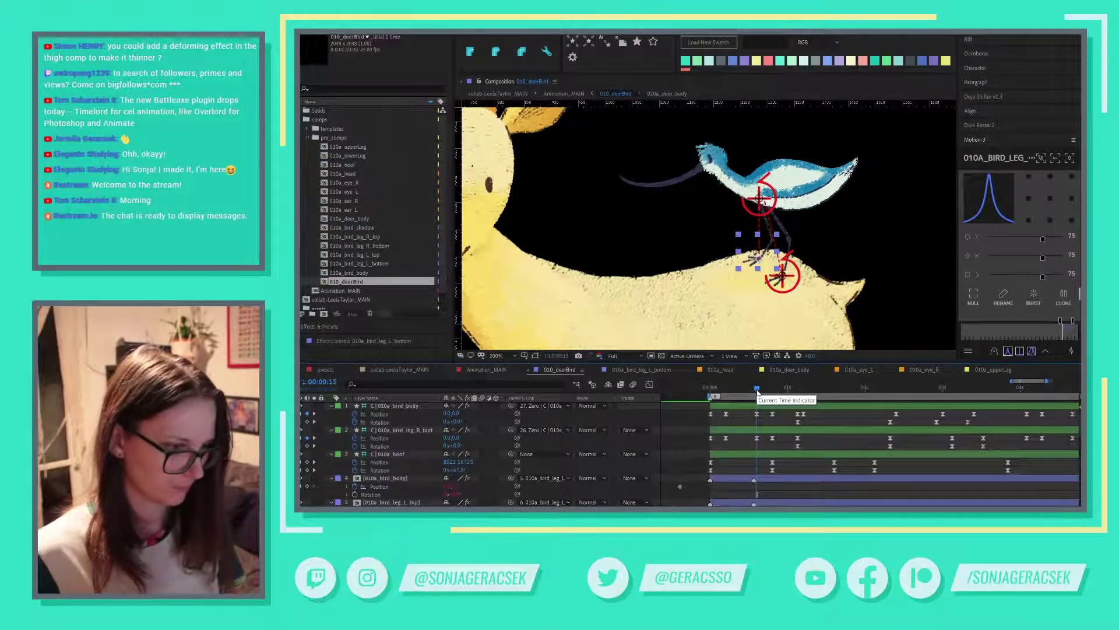
Raise the bird's body control, right-foot control and 010a_bird_leg_L_bottom layer together above the deer's back at 1:00:00:15.
drag(764, 448, 751, 411)
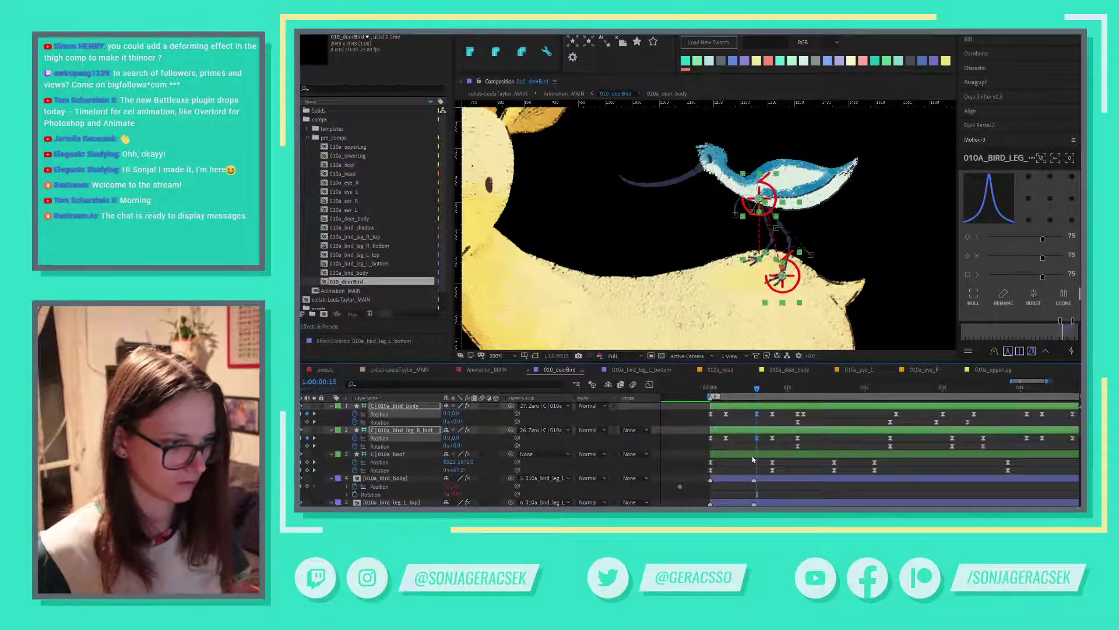
shift+click(741, 236)
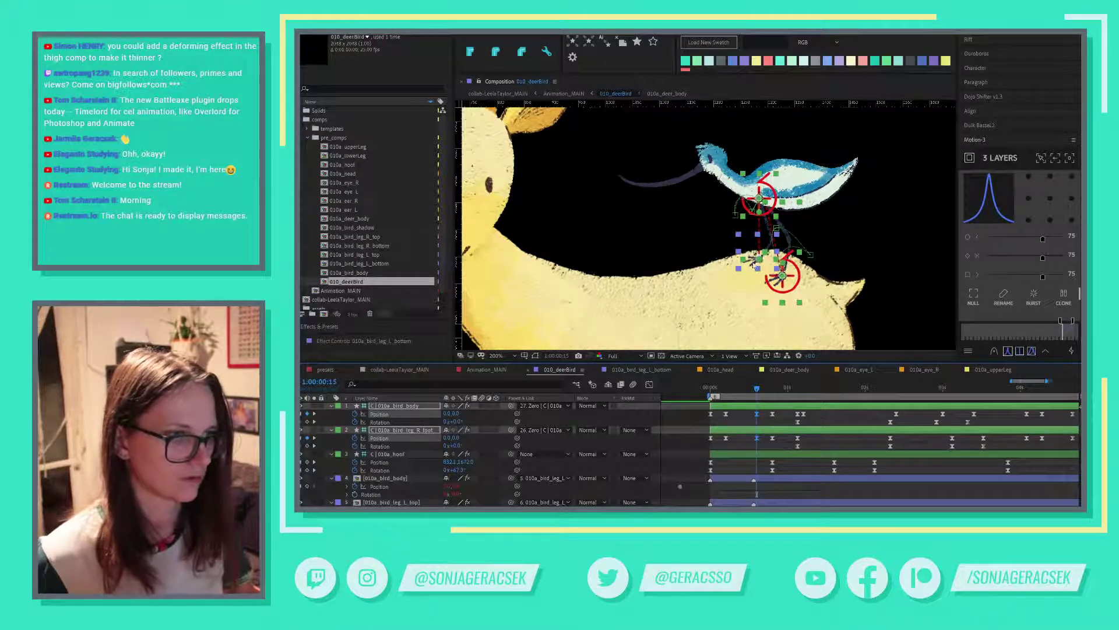
drag(753, 262, 754, 206)
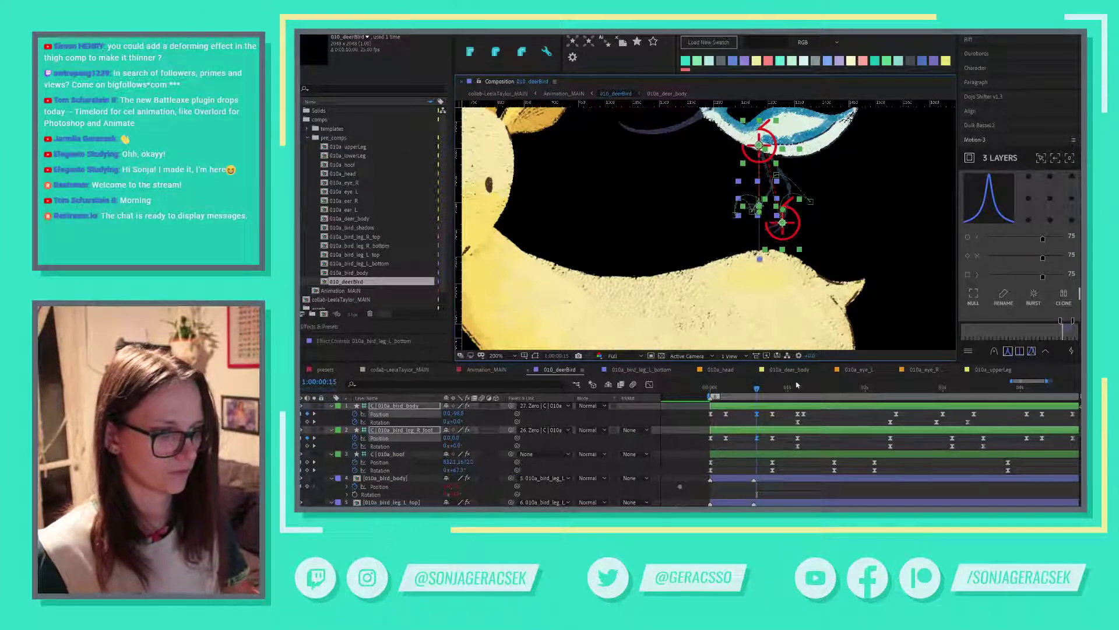
Preview the bird's hop with more of the deer in view, and check its first frames from 1:00:00:00.
scroll(796, 286, down, 2)
key(space)
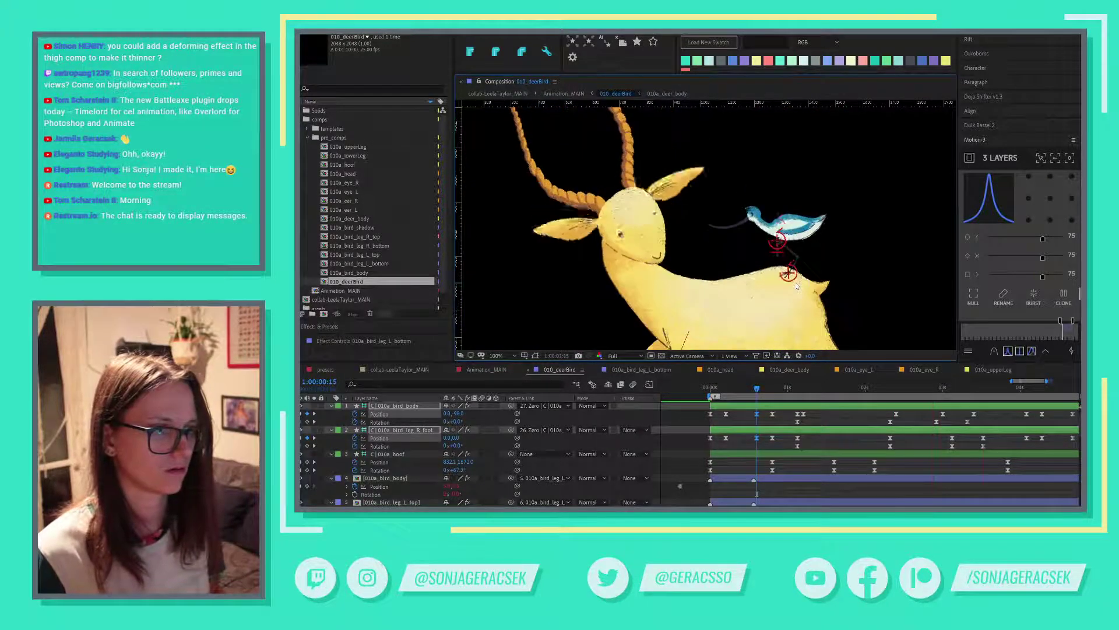
key(space)
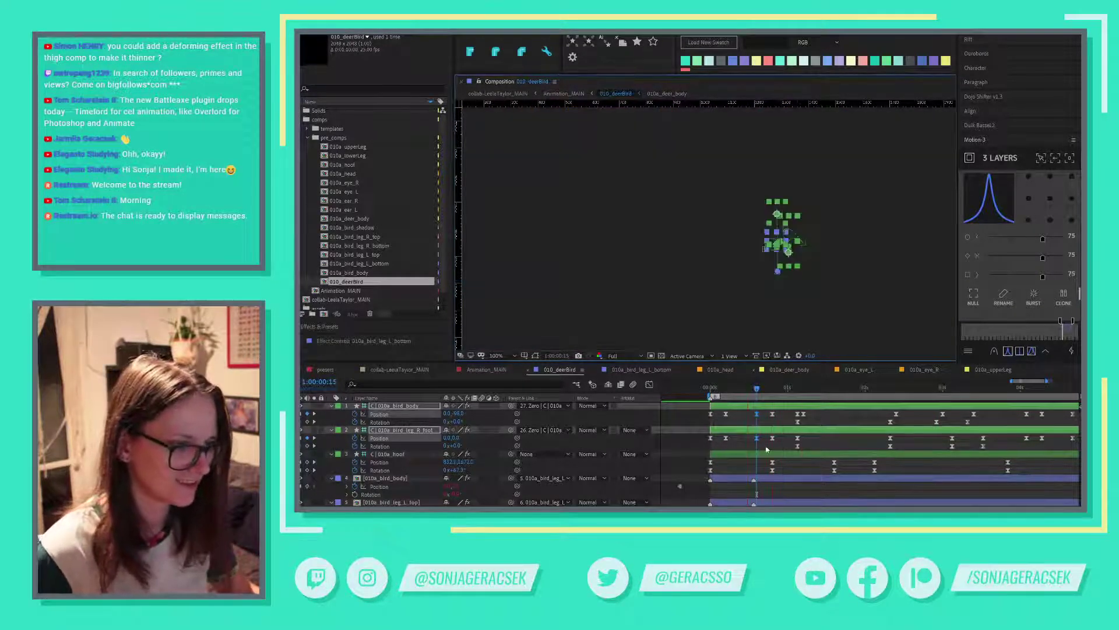
scroll(773, 492, down, 3)
scroll(776, 477, up, 1)
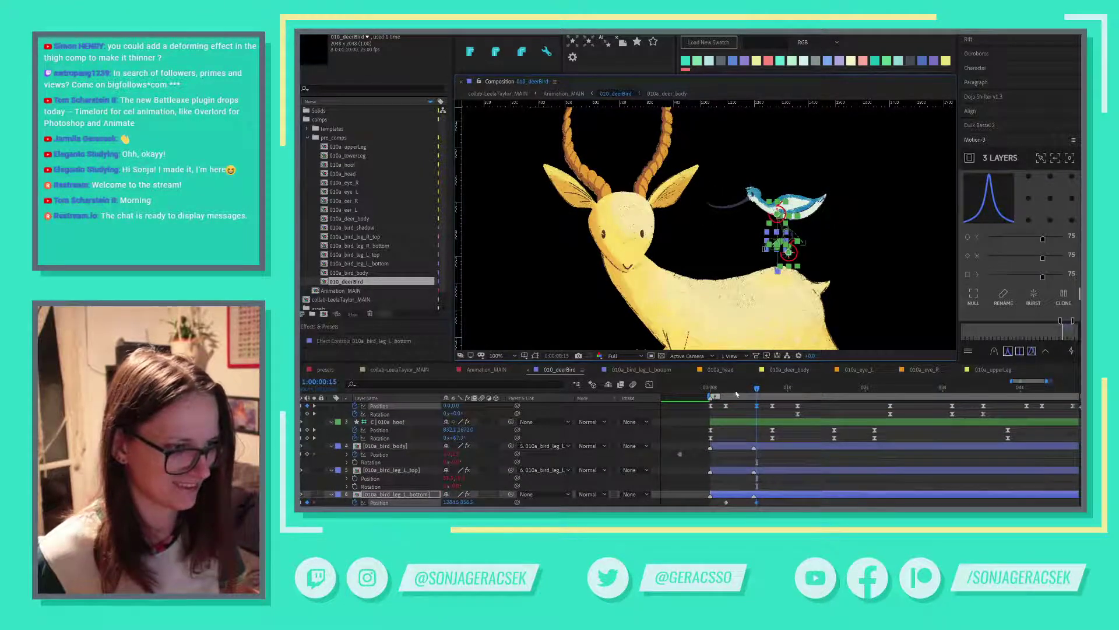
click(714, 391)
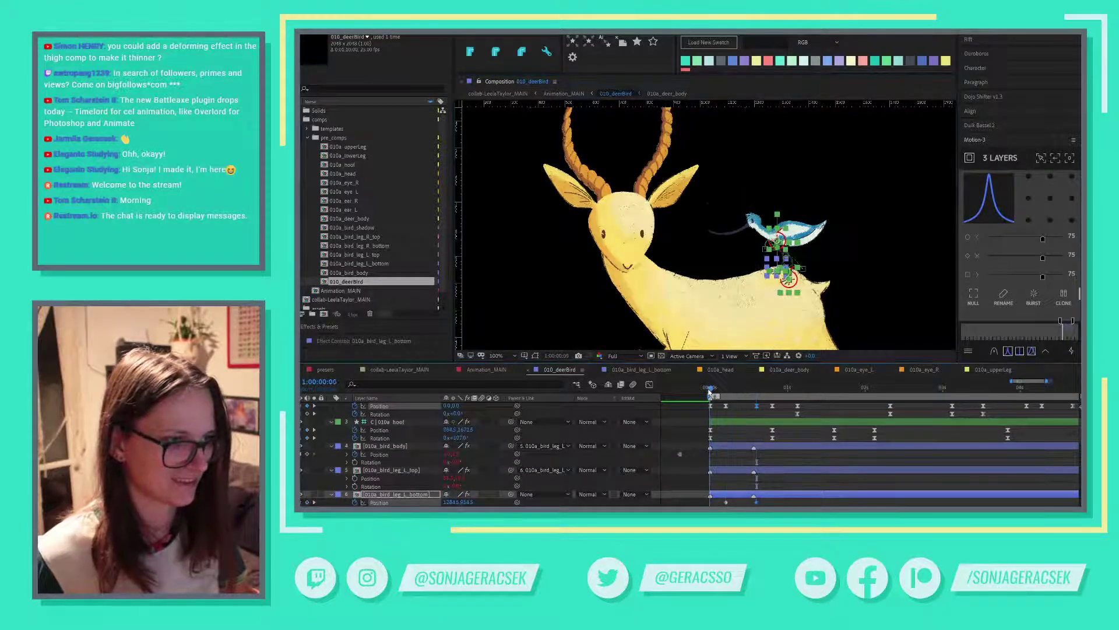
drag(716, 392, 720, 393)
drag(728, 394, 711, 394)
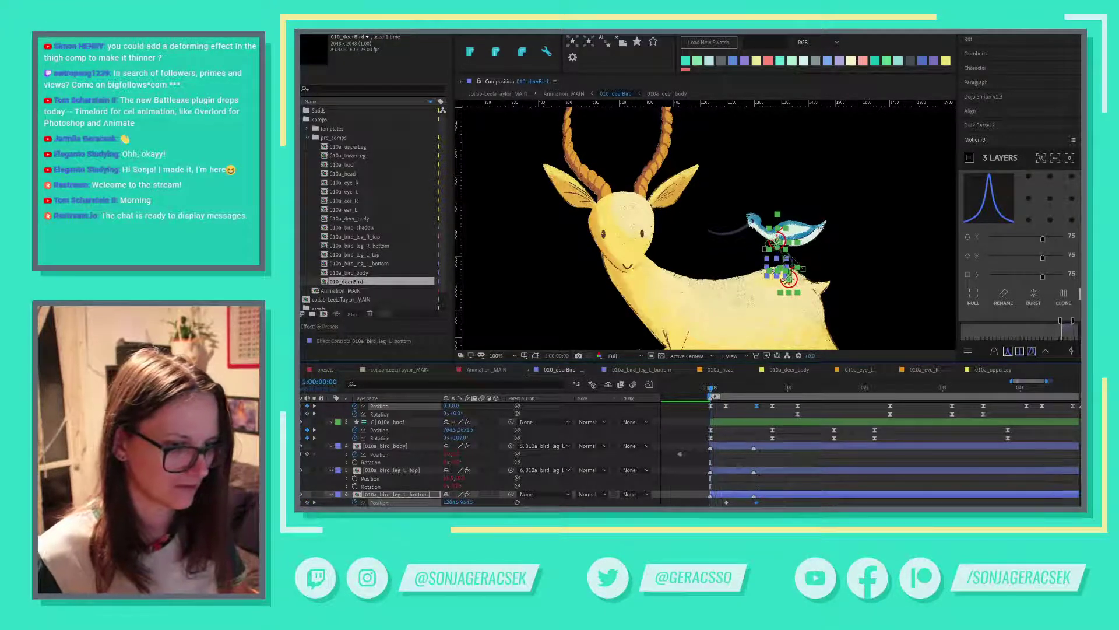
Undo the combined raise at 1:00:00:15 and the position keyframes added to the 010a_bird_leg_L_bottom layer.
key(ctrl+shift+a)
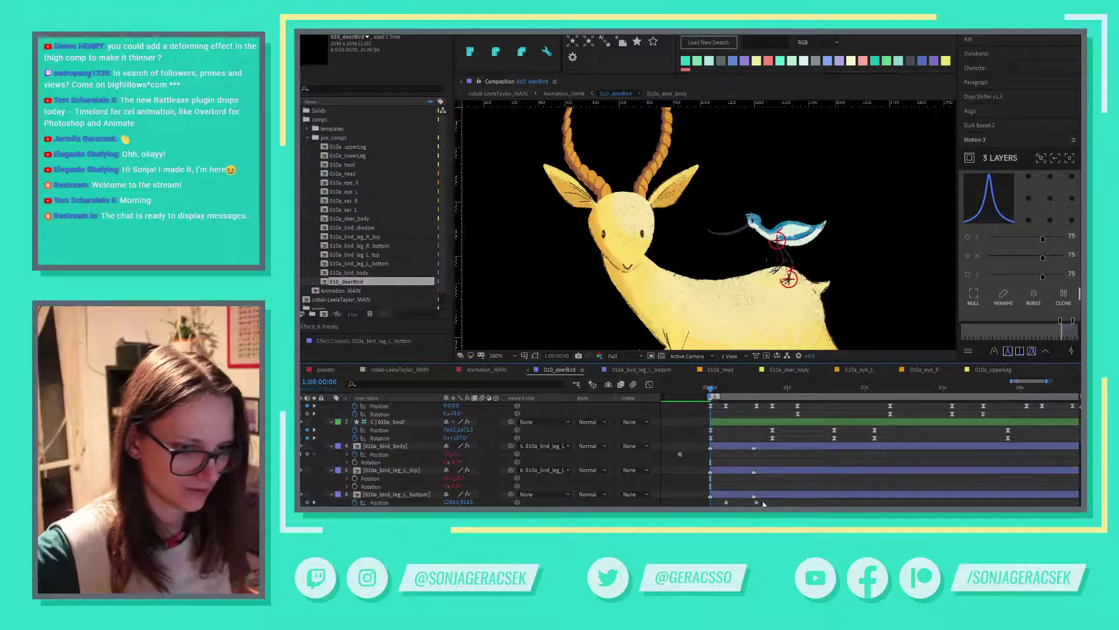
click(742, 495)
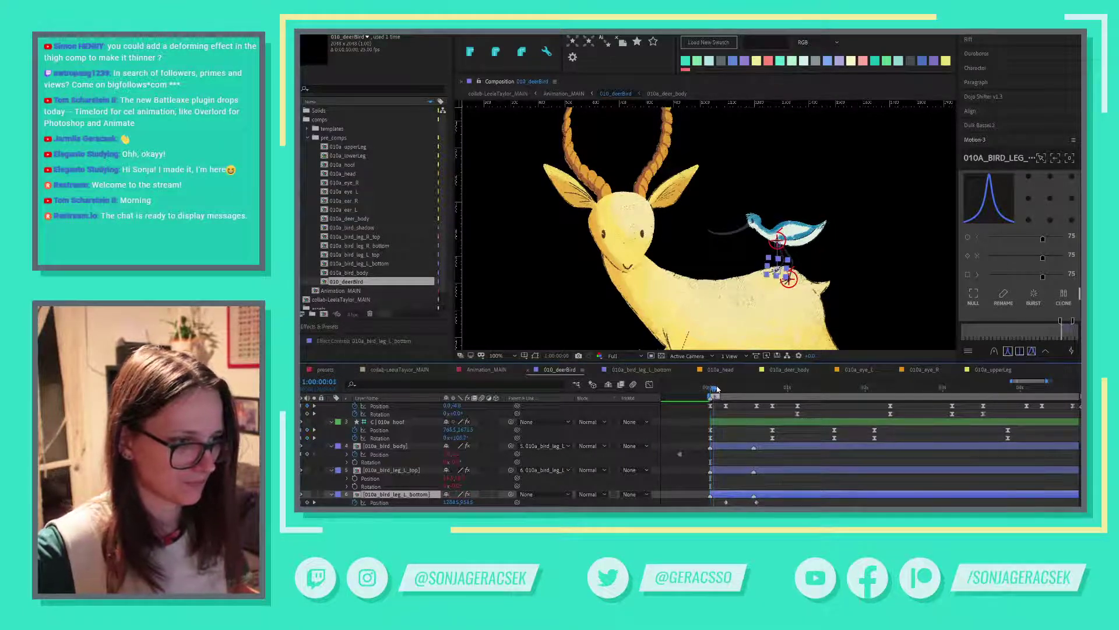
drag(710, 389, 726, 389)
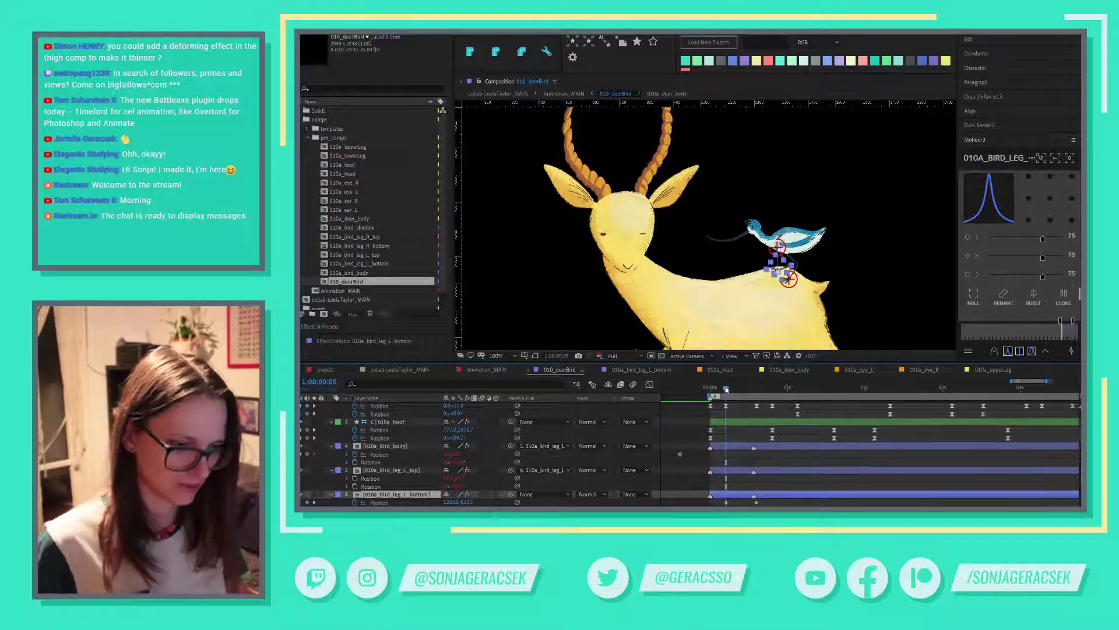
key(ctrl+z)
key(ctrl+z)
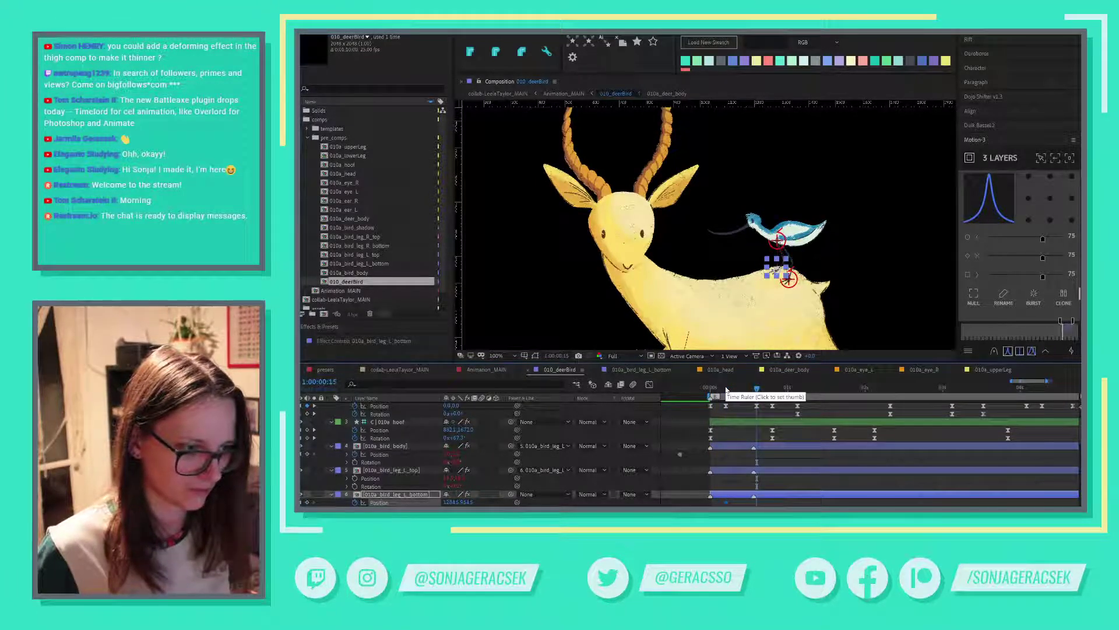
click(727, 389)
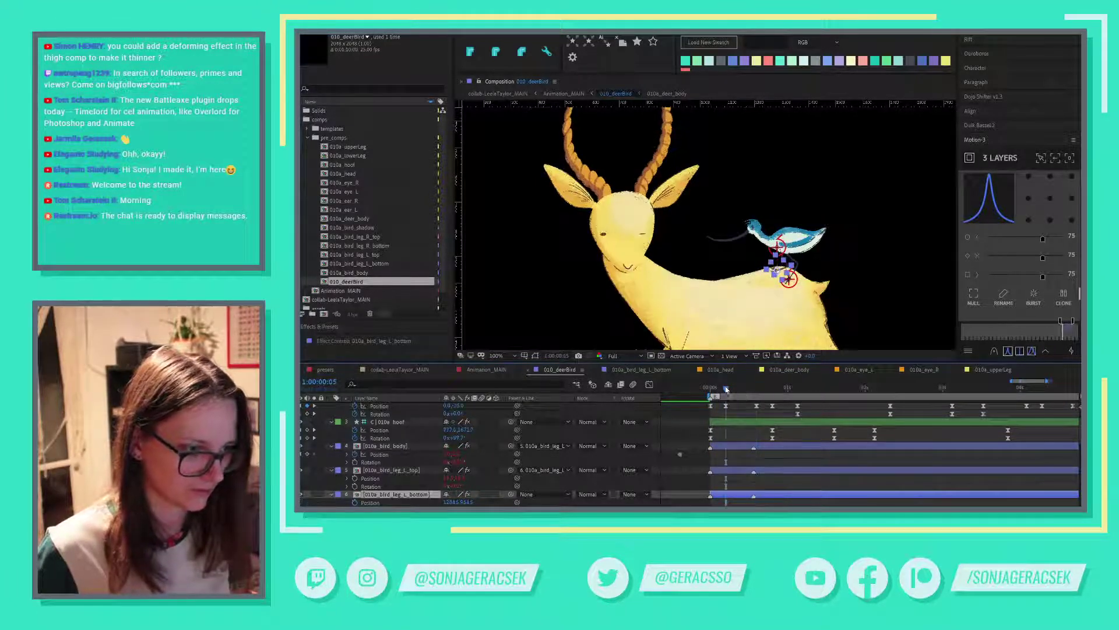
click(797, 457)
key(ctrl+Down)
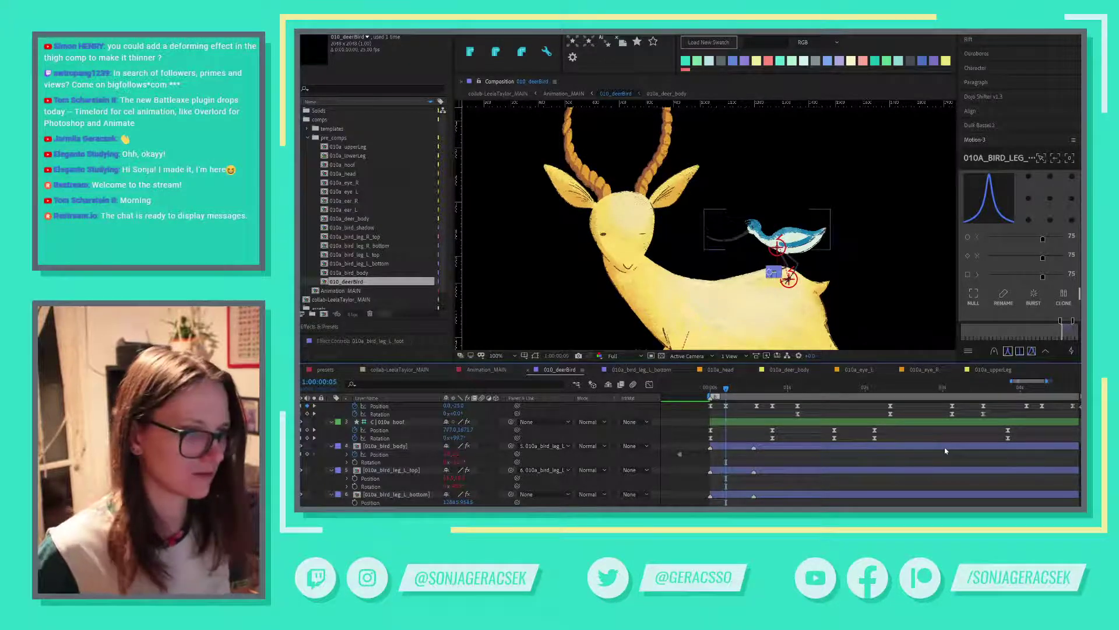
Compare the left leg's bottom and foot layers at 1:00:00:00, and try parenting 010a_bird_leg_L_foot to another bird layer.
key(j)
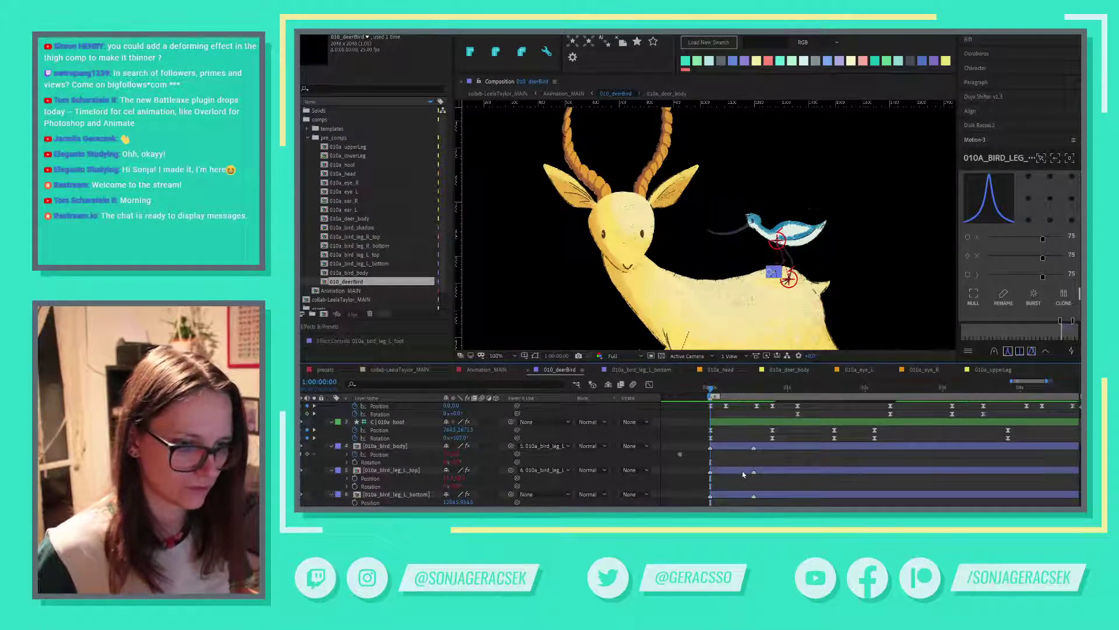
scroll(680, 483, down, 1)
scroll(681, 483, down, 4)
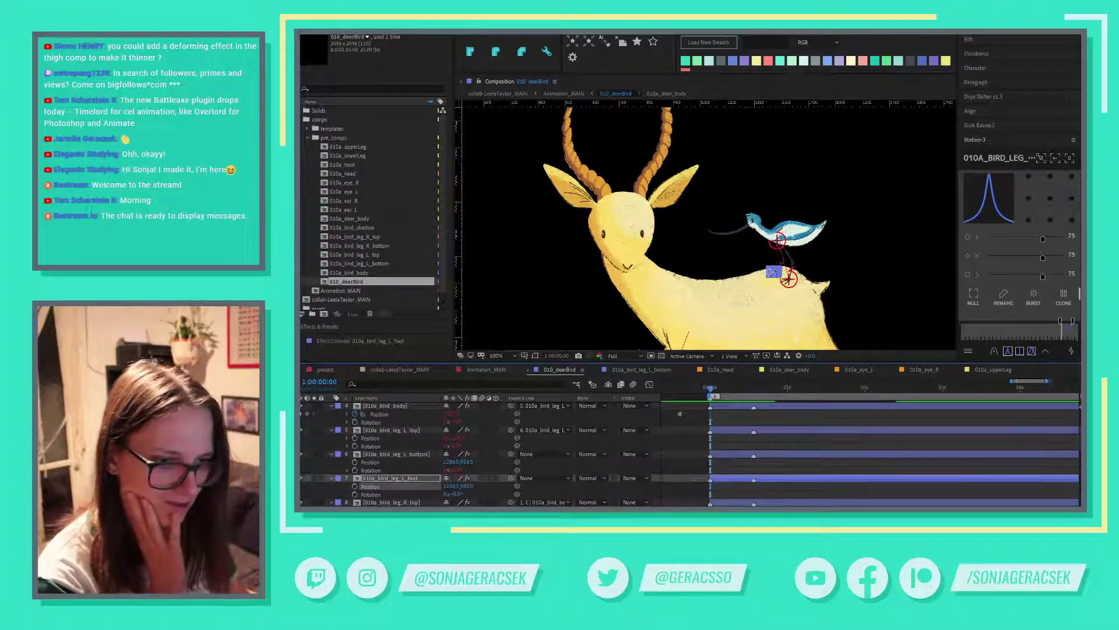
click(412, 478)
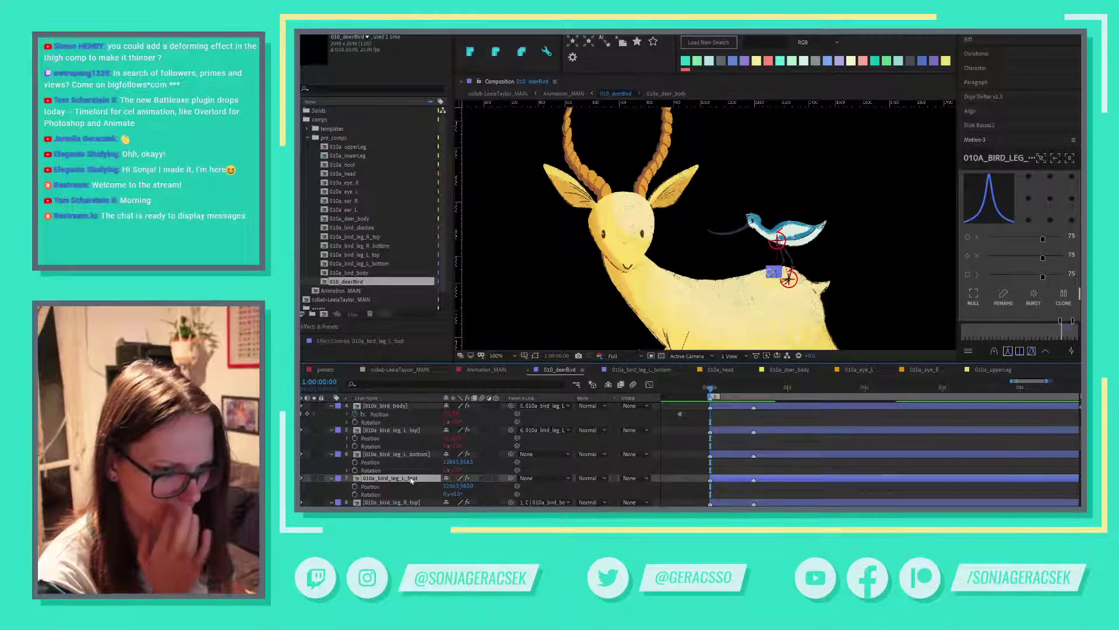
click(408, 454)
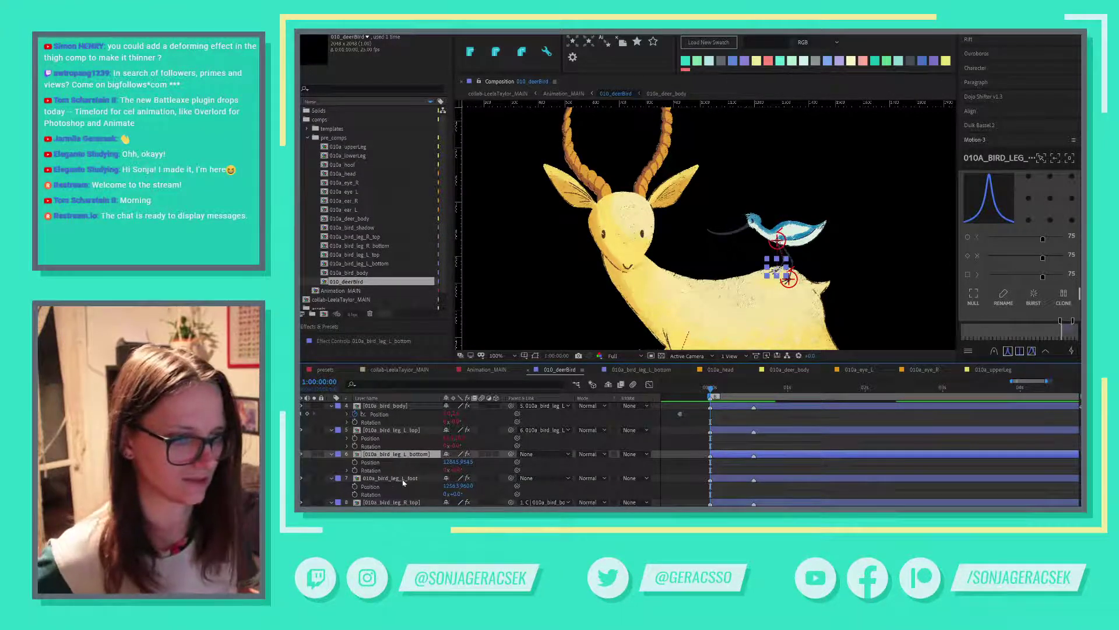
click(402, 480)
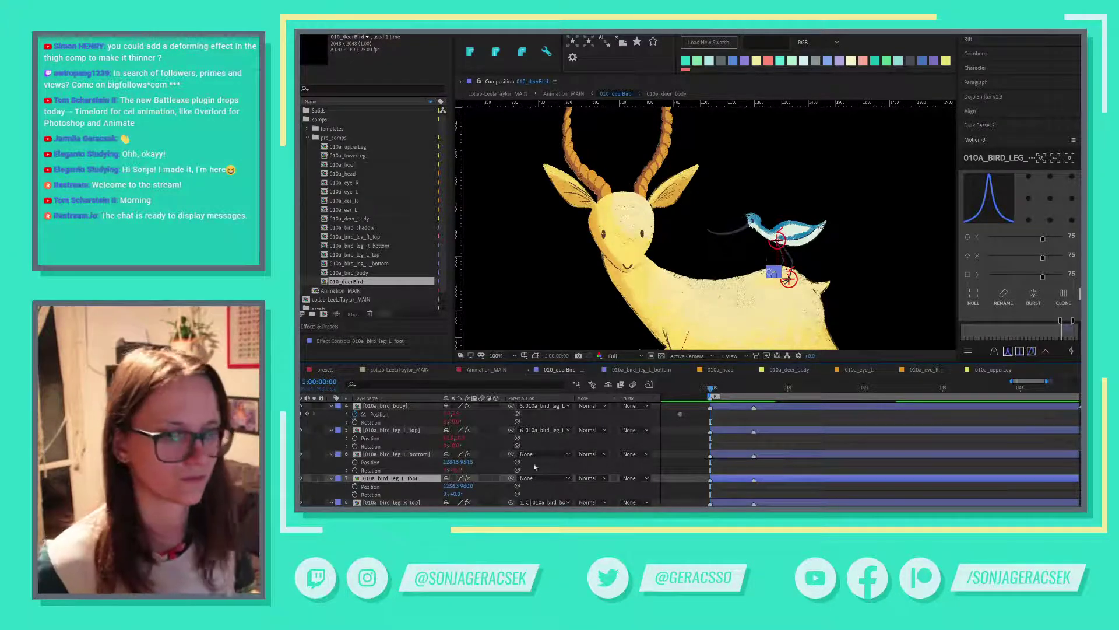
drag(510, 478, 412, 407)
scroll(657, 487, down, 1)
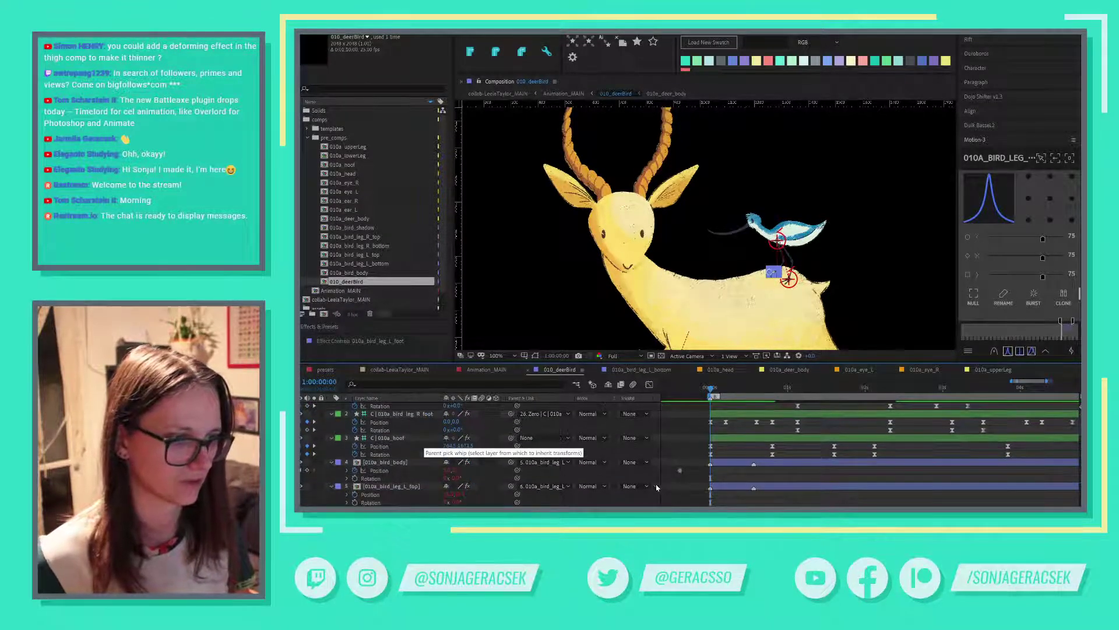
click(809, 442)
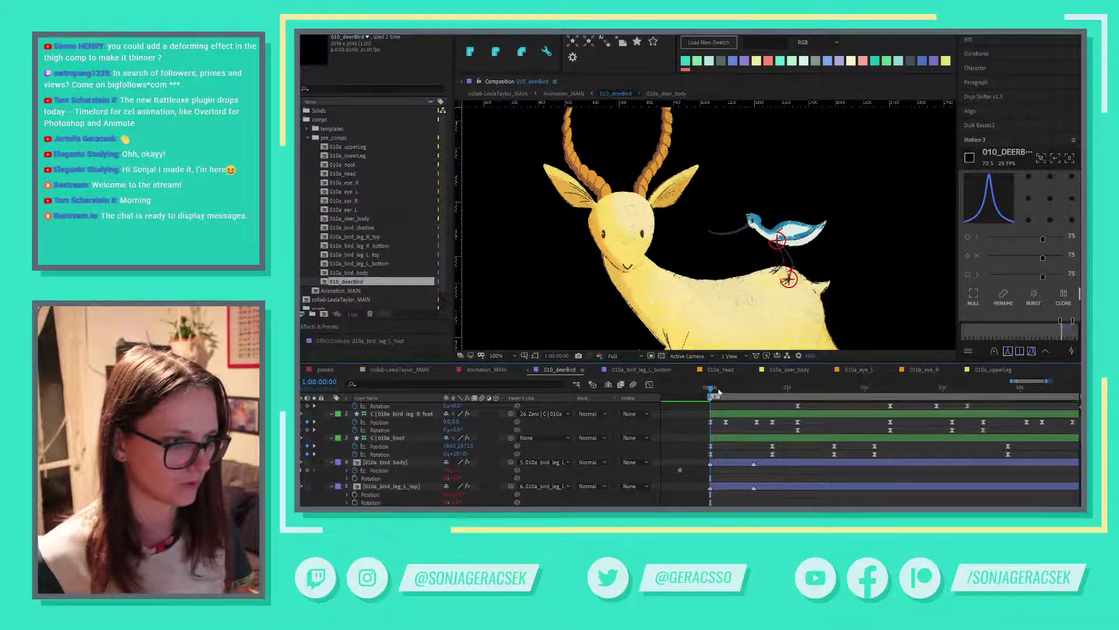
Undo the trial parenting of 010a_bird_leg_L_foot and recheck the layer with the bird at 1:00:00:00.
drag(719, 392, 727, 392)
key(ctrl+z)
key(Home)
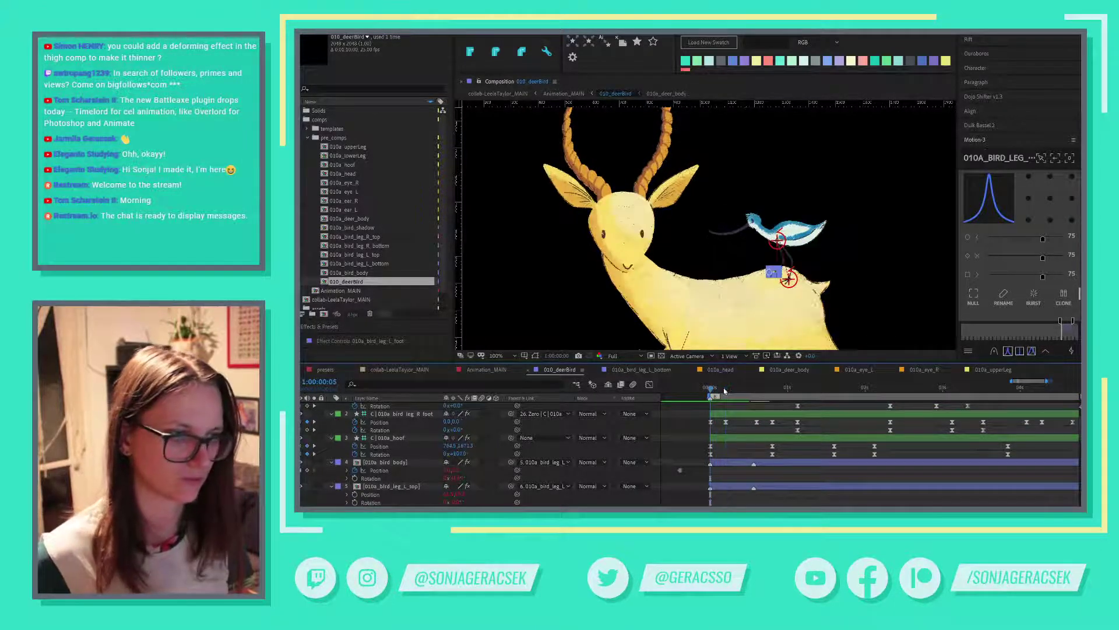
scroll(673, 472, down, 3)
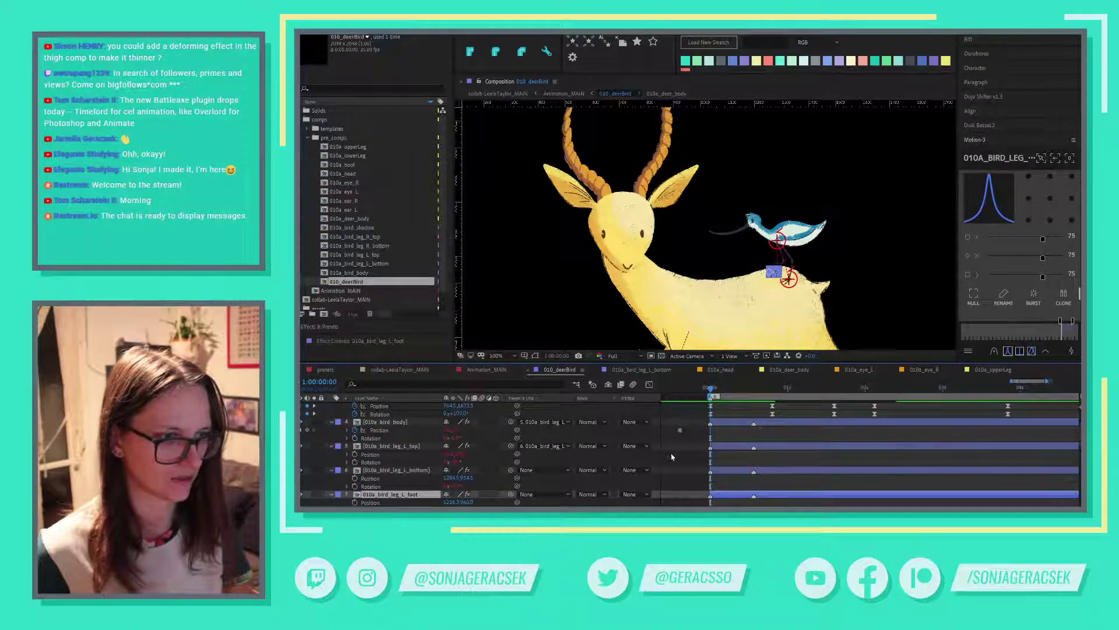
click(655, 454)
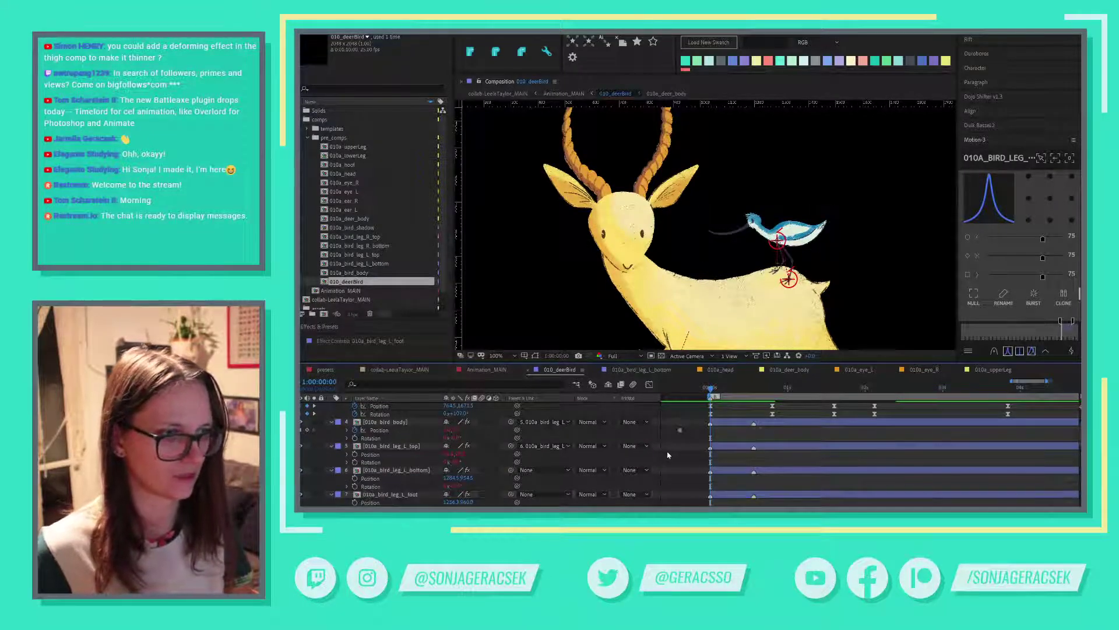
click(418, 496)
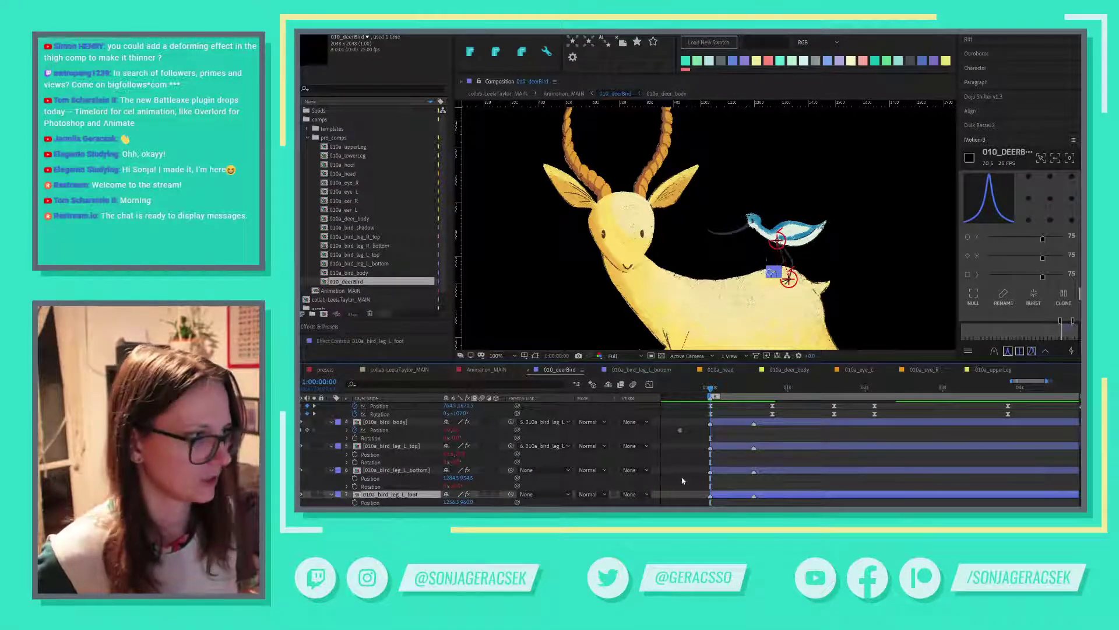
Add position keyframes to the 010a_bird_leg_L_bottom and 010a_bird_leg_L_foot layers at 1:00:00:05.
scroll(683, 480, up, 3)
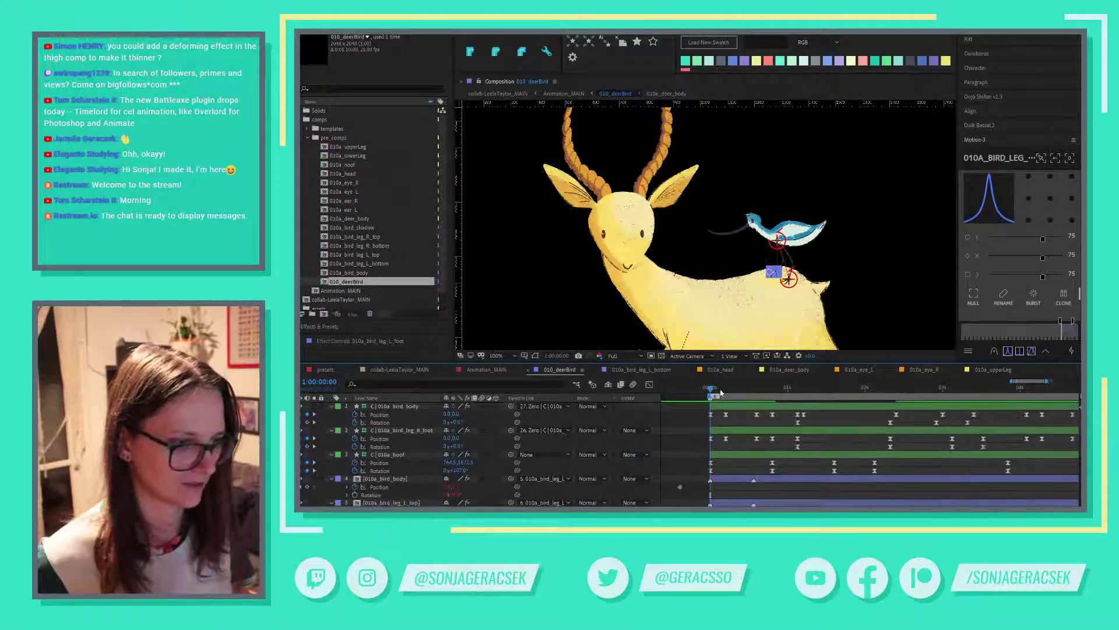
drag(721, 393, 726, 392)
scroll(741, 453, down, 2)
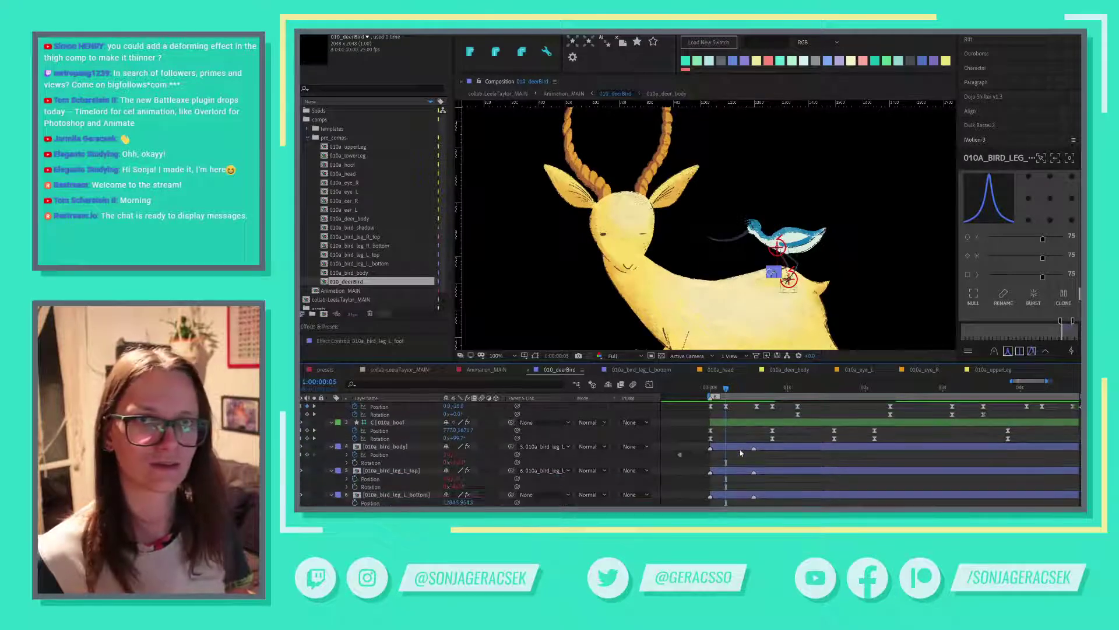
scroll(741, 453, down, 3)
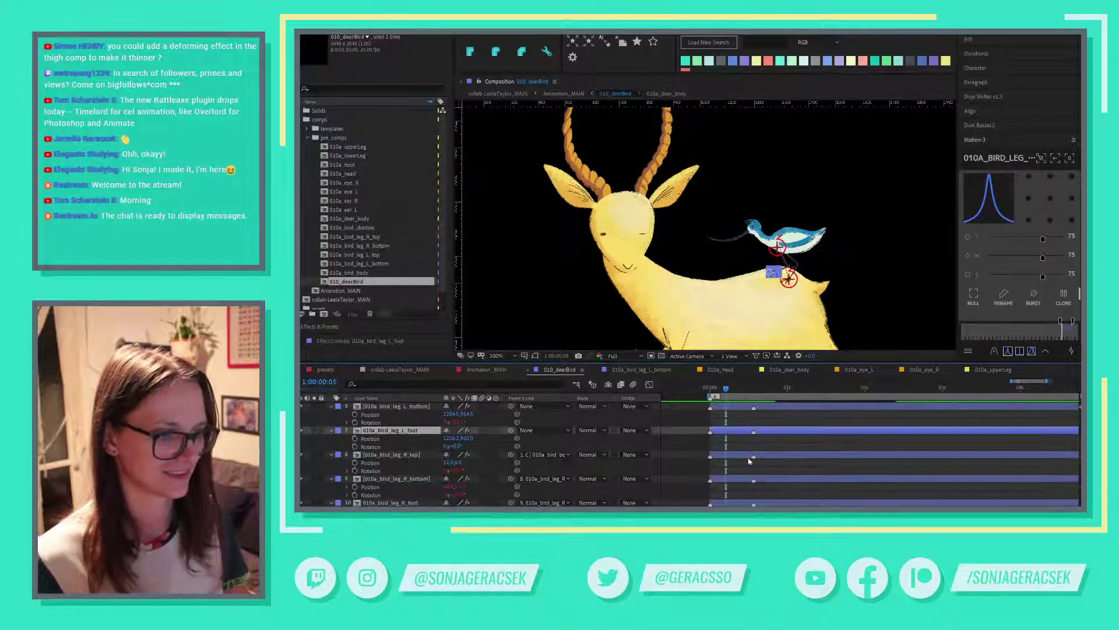
scroll(749, 461, down, 2)
scroll(749, 461, up, 3)
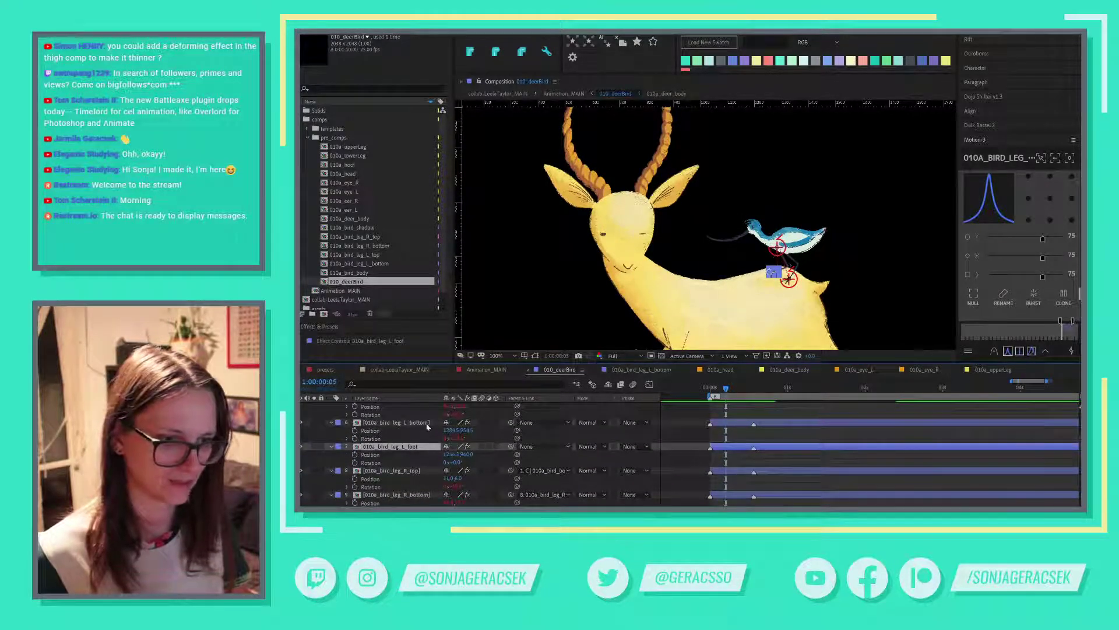
shift+click(427, 423)
scroll(707, 460, up, 3)
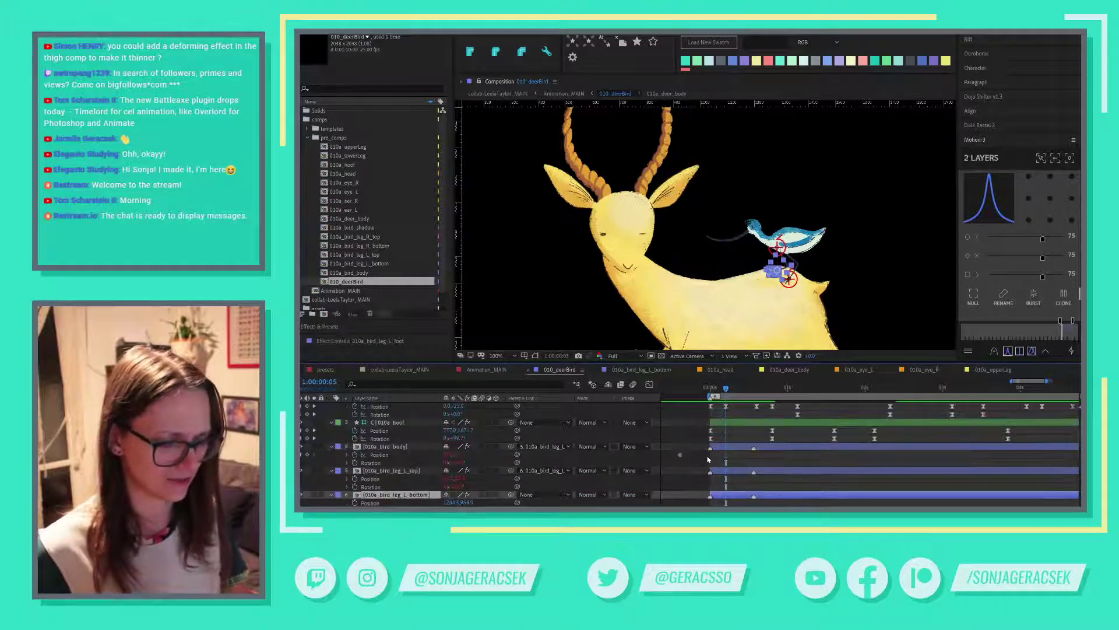
key(alt+shift+p)
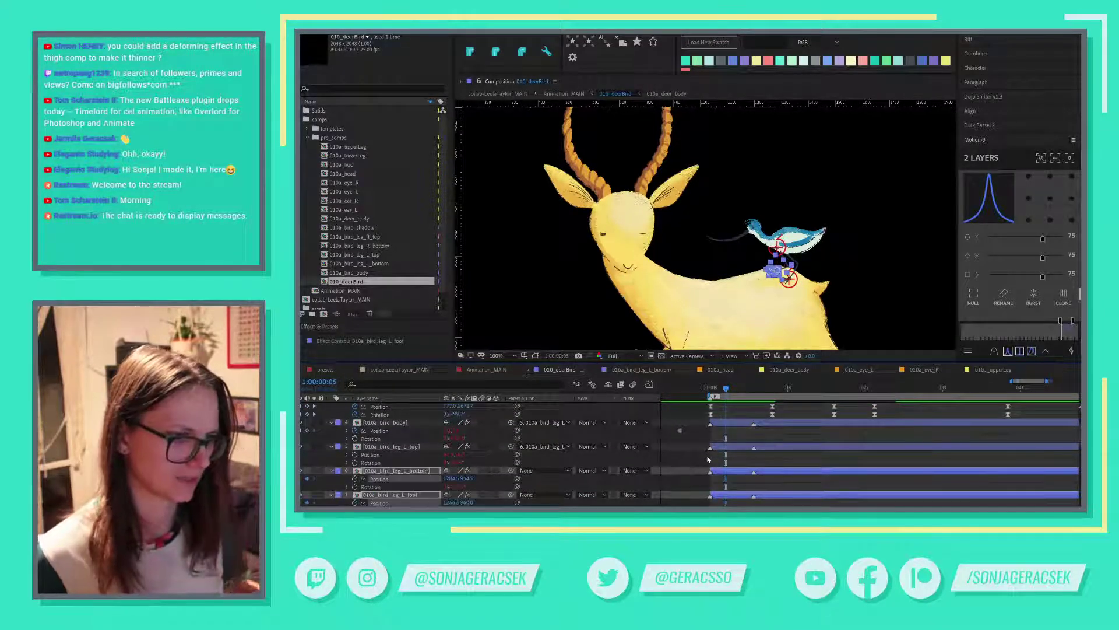
Add position keyframes to the same left-leg bottom and foot layers at 1:00:00:15.
scroll(751, 464, up, 5)
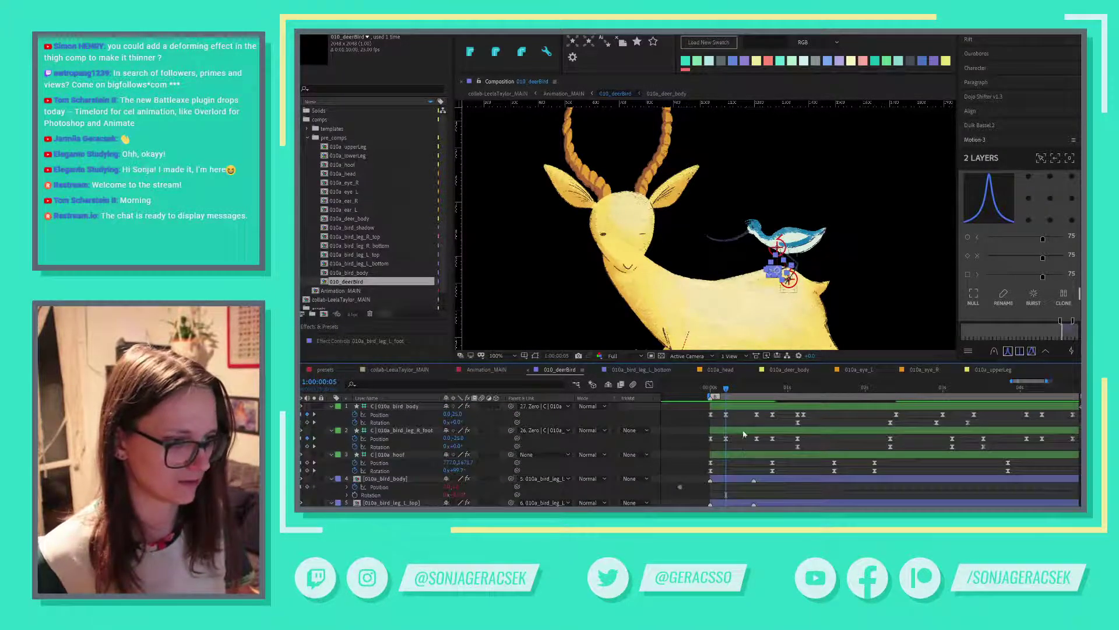
click(756, 388)
scroll(750, 444, down, 2)
scroll(749, 444, down, 6)
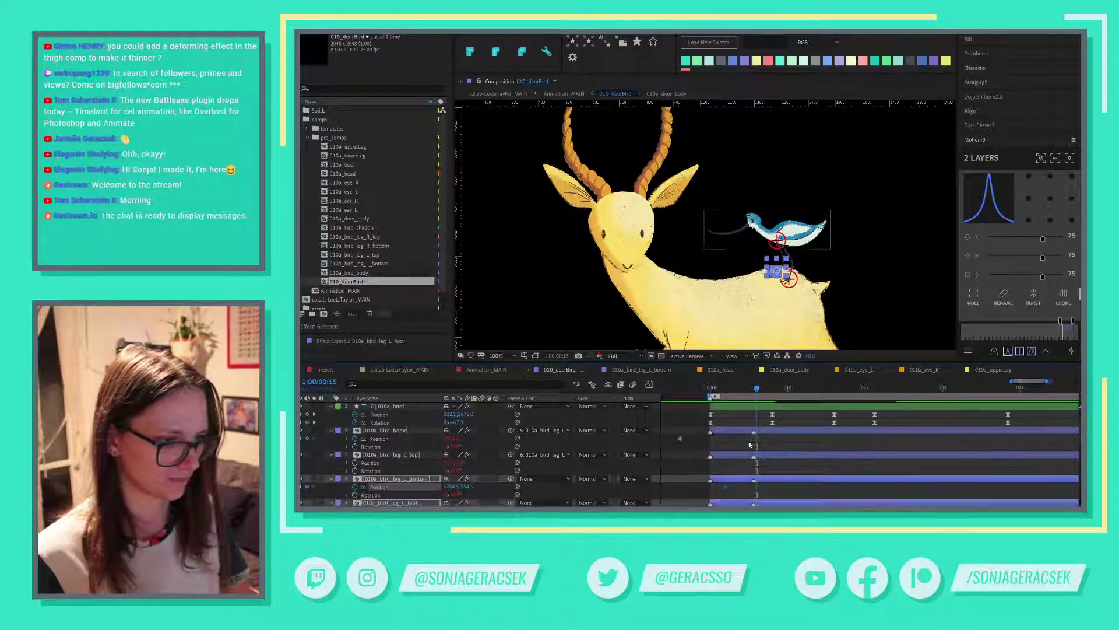
click(308, 454)
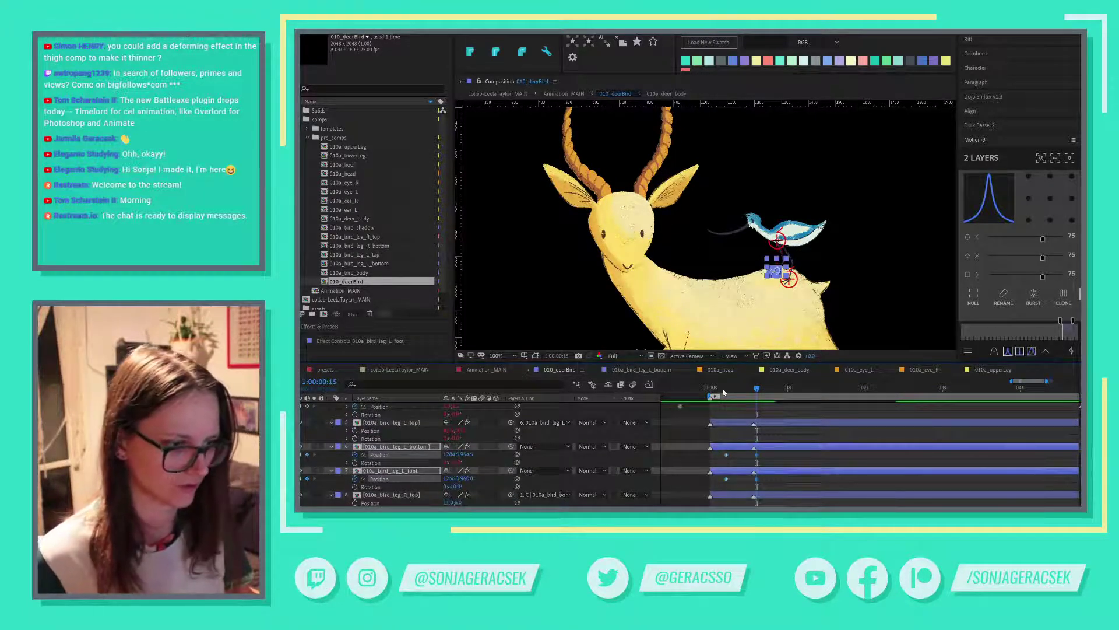
Raise the bird's body control, right-foot control and the left-leg bottom and foot layers together above the deer's back at 1:00:00:15.
scroll(768, 456, up, 6)
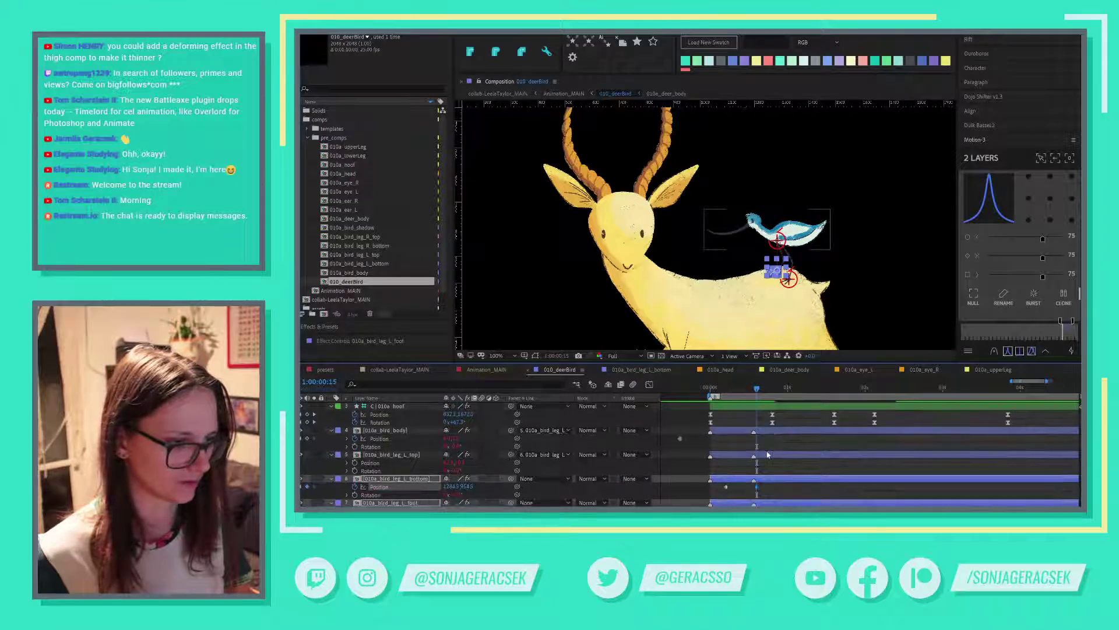
drag(762, 418, 752, 441)
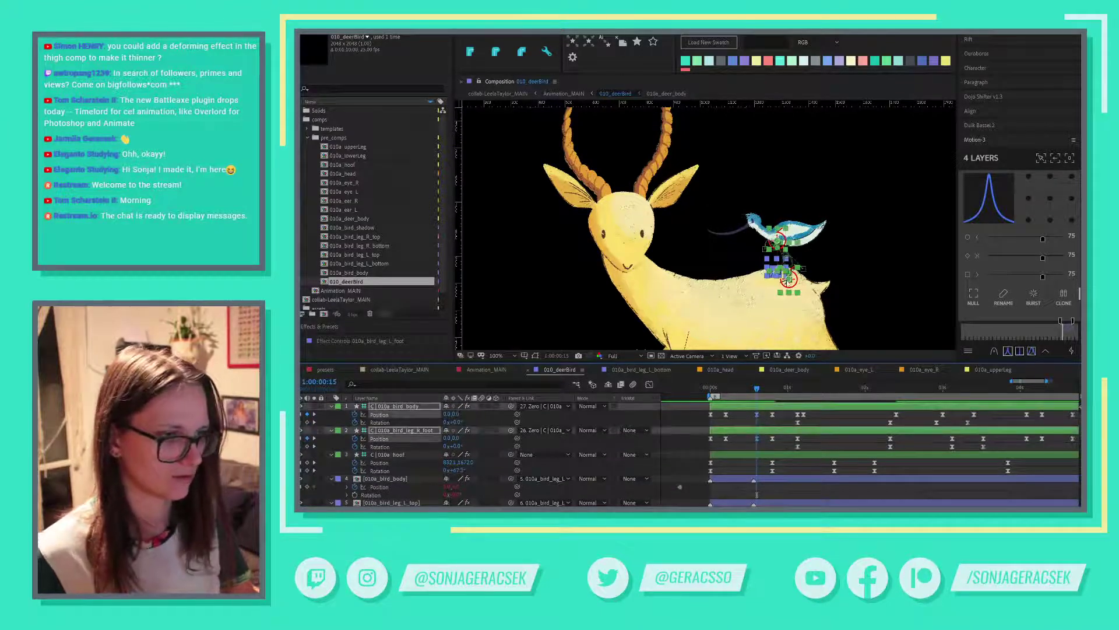
scroll(788, 282, up, 2)
key(shift+Up)
key(shift+Up)
key(shift+Up)
key(shift+Up)
key(shift+Up)
key(shift+Up)
key(shift+Up)
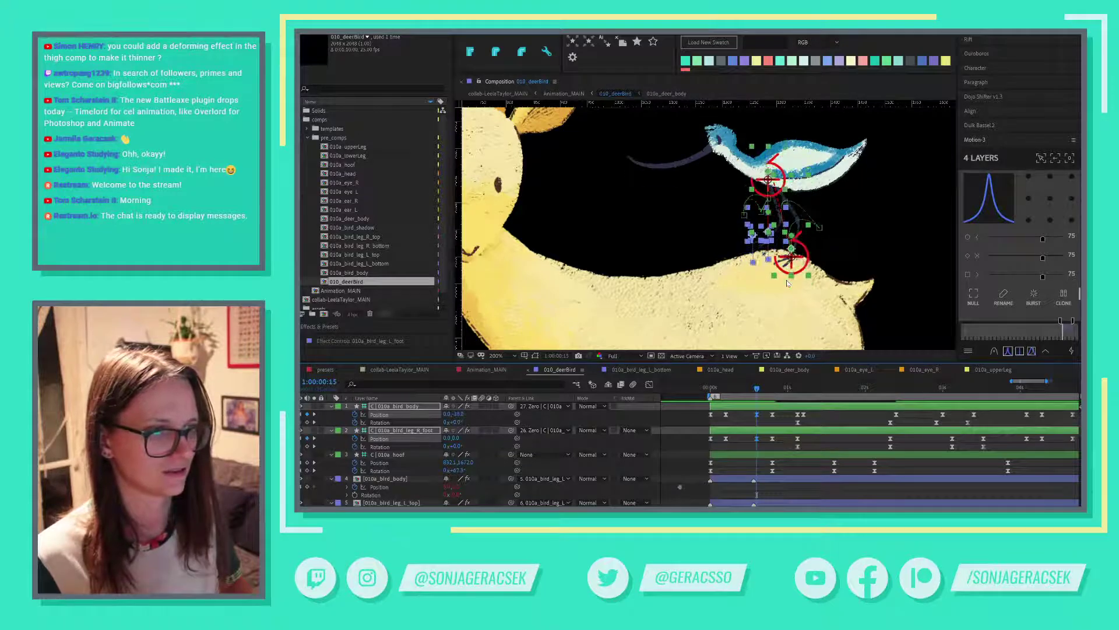
key(shift+Up)
key(shift+Up)
key(shift+Up)
key(shift+Up)
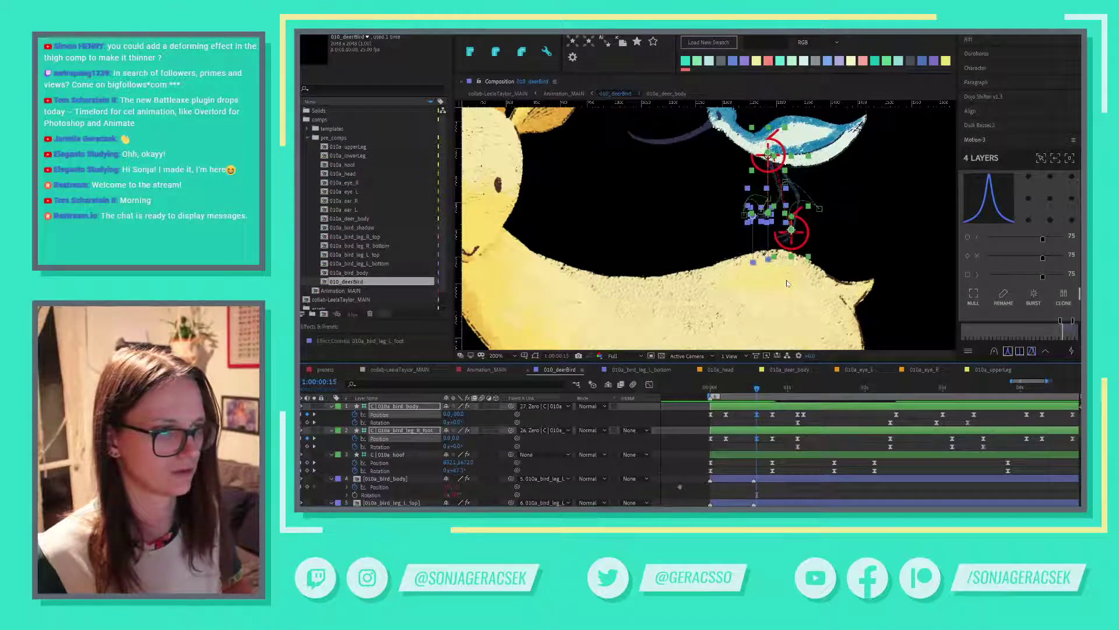
scroll(817, 188, down, 2)
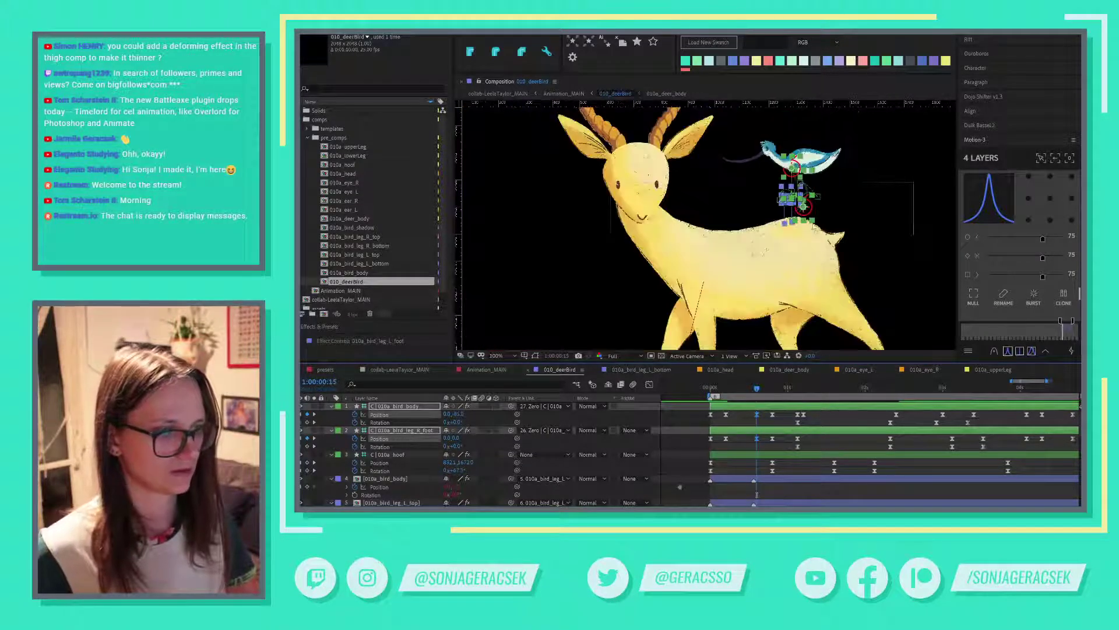
Check the hop's opening frames, and ease the position keyframes of the left-leg bottom and foot layers at 1:00:00:05 and 1:00:00:15.
click(726, 389)
click(715, 392)
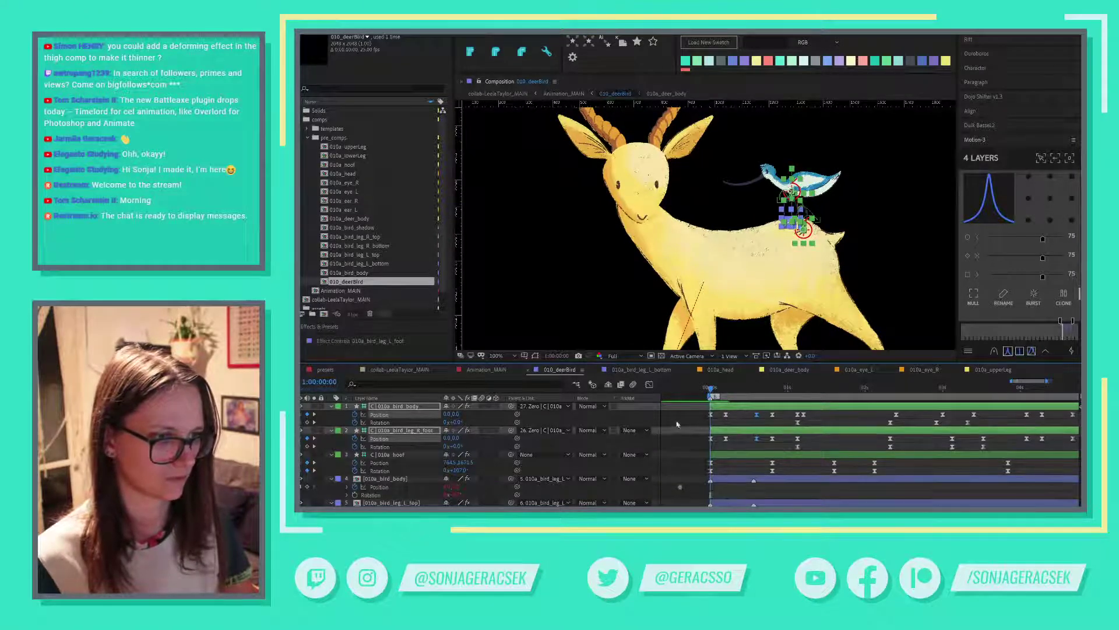
drag(710, 390, 754, 390)
scroll(762, 444, down, 1)
scroll(762, 444, down, 2)
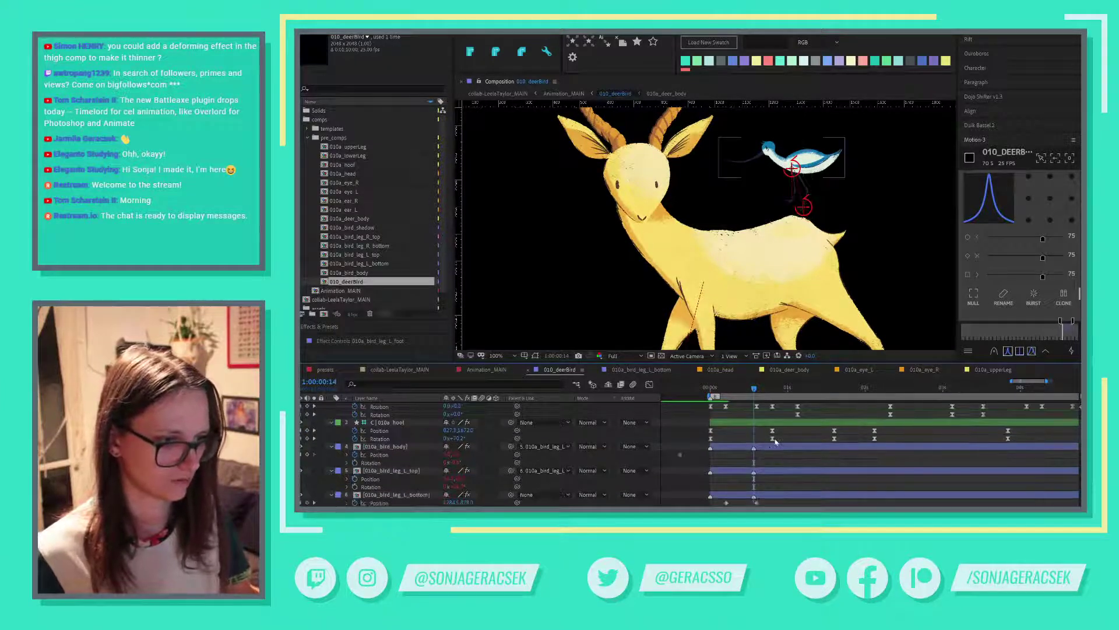
drag(715, 495, 761, 505)
click(1008, 352)
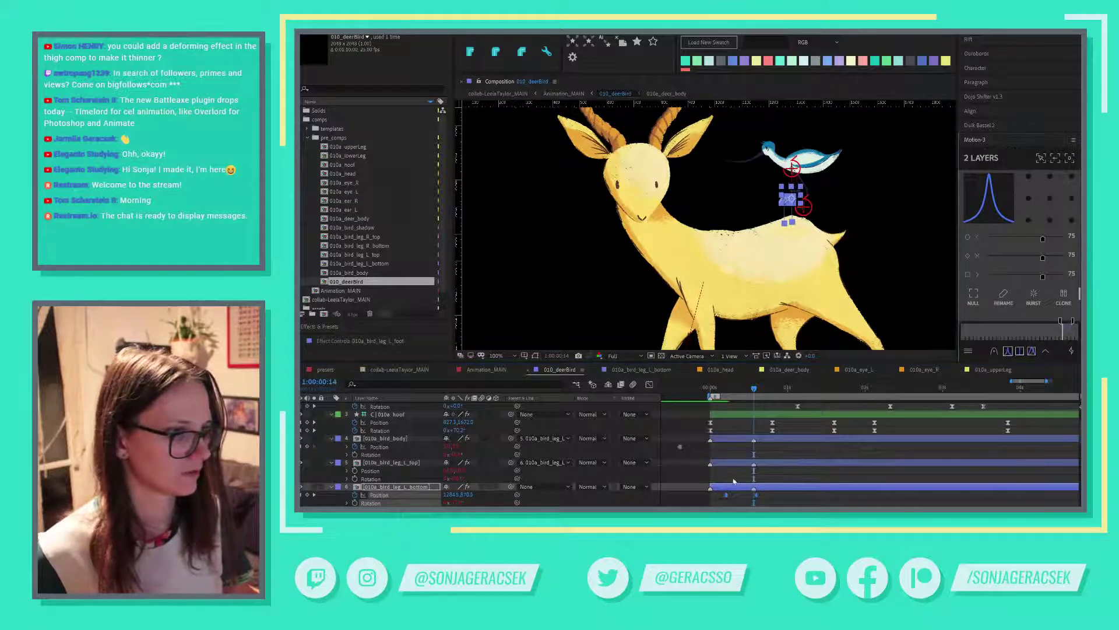
Preview the eased hop up to 1:00:00:15, and try shifting the left-leg bottom and foot layers sideways there.
click(688, 464)
click(711, 390)
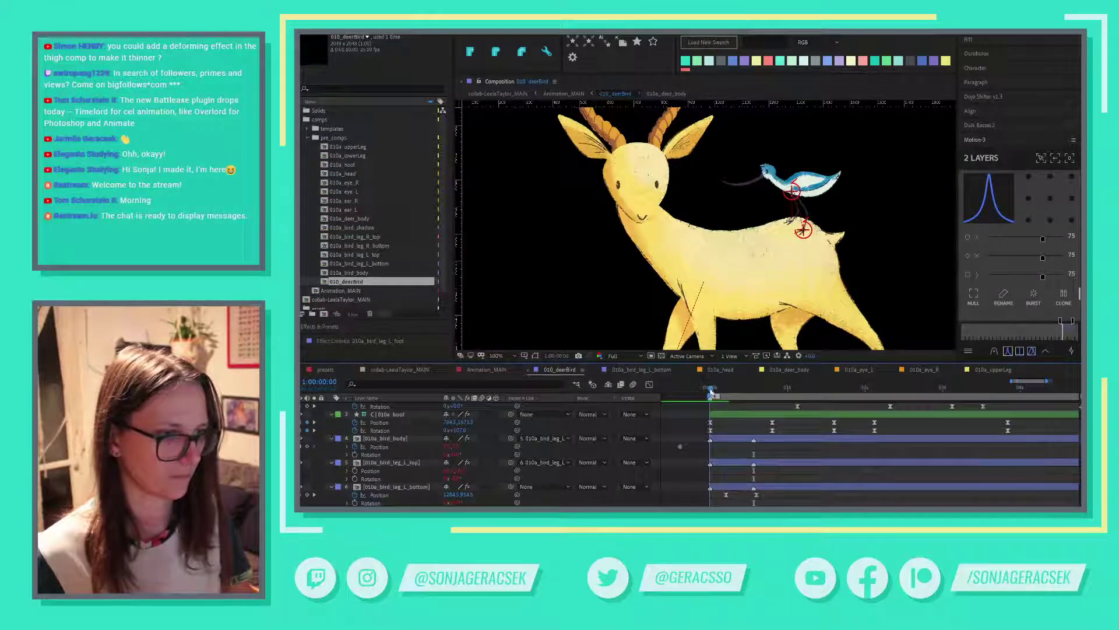
drag(712, 393, 756, 391)
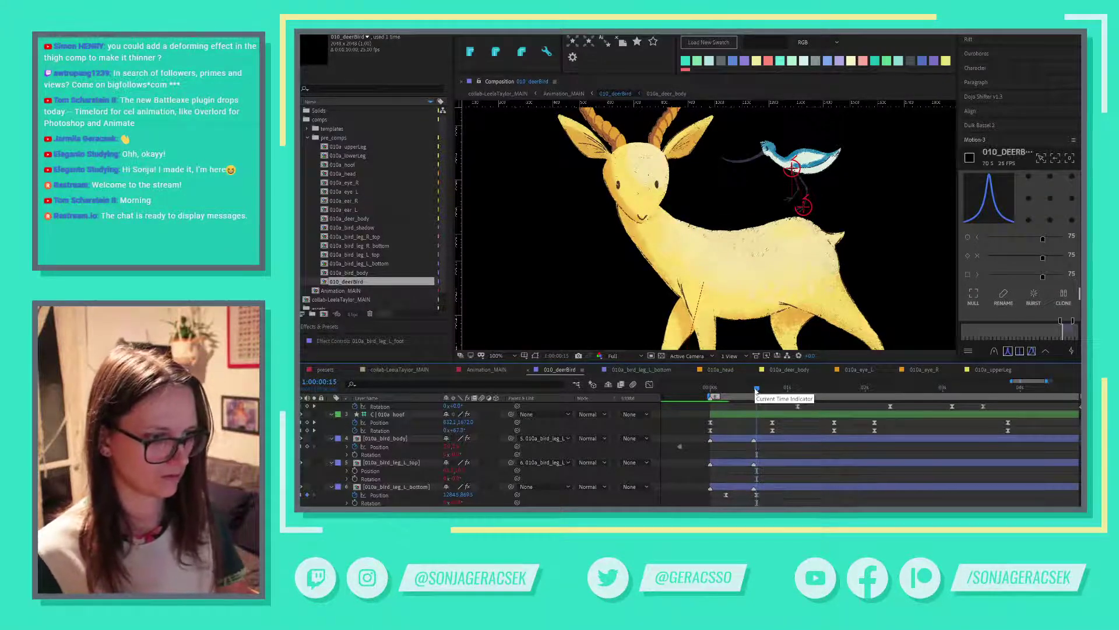
scroll(757, 434, down, 1)
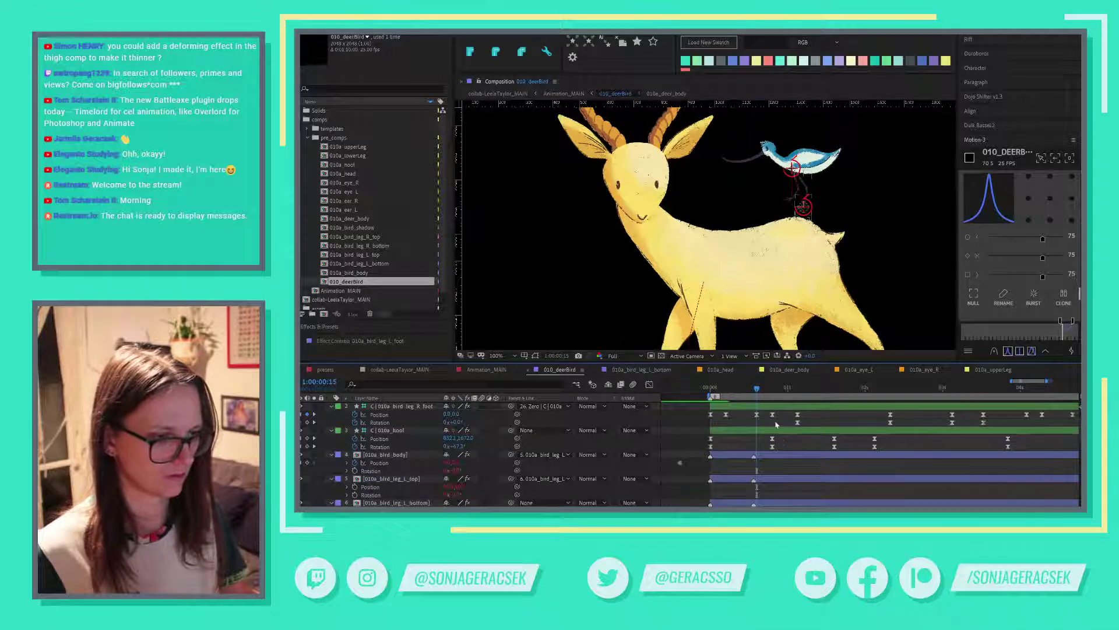
drag(761, 475, 754, 504)
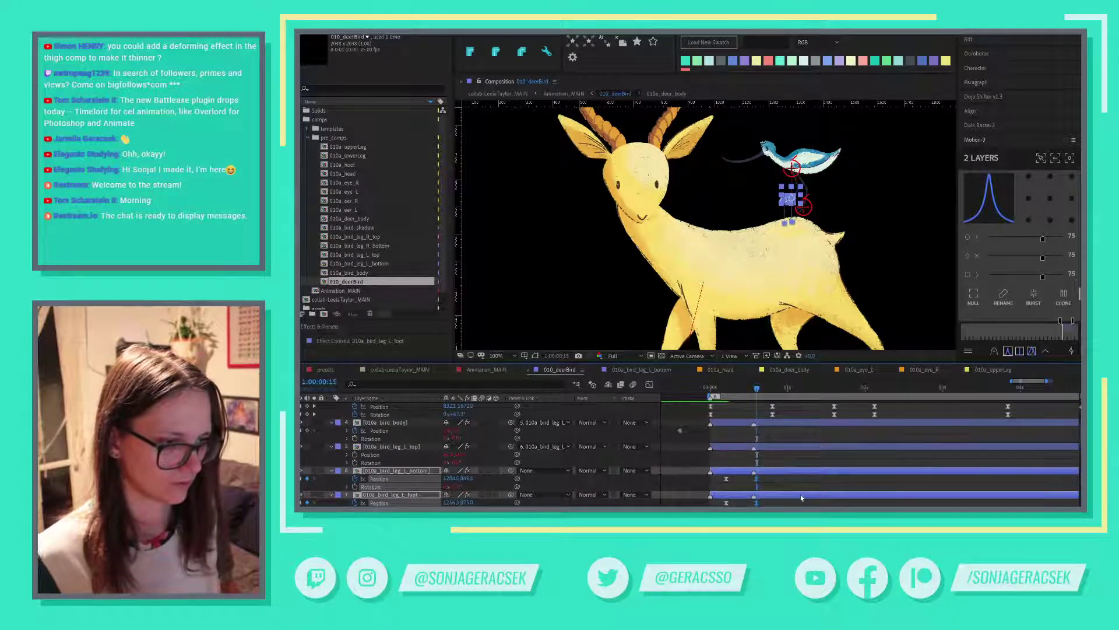
key(shift+Left)
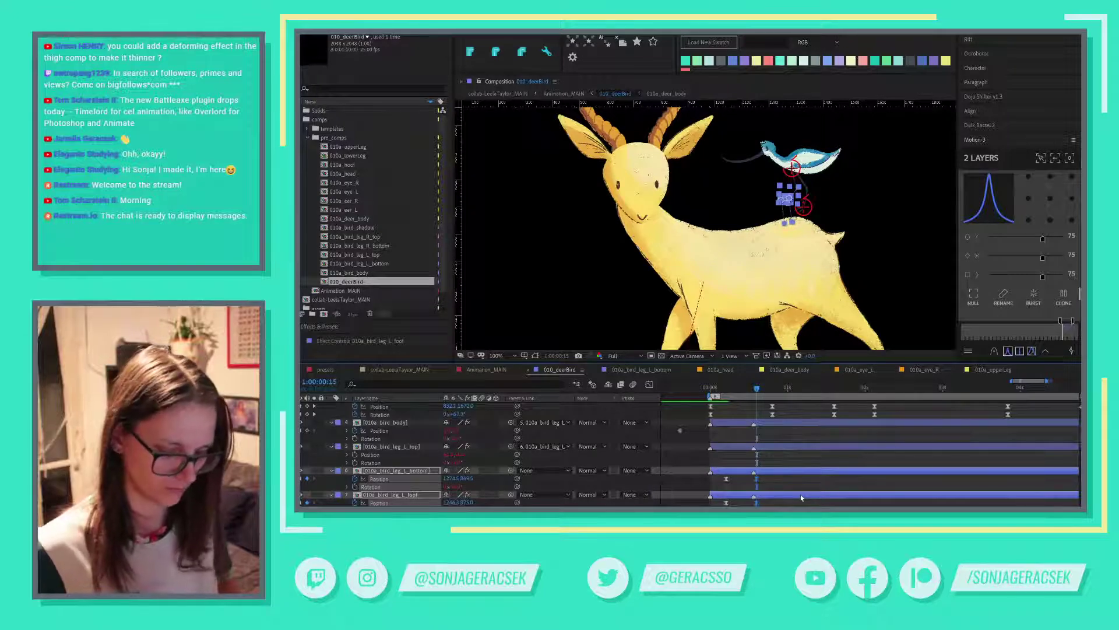
key(shift+Right)
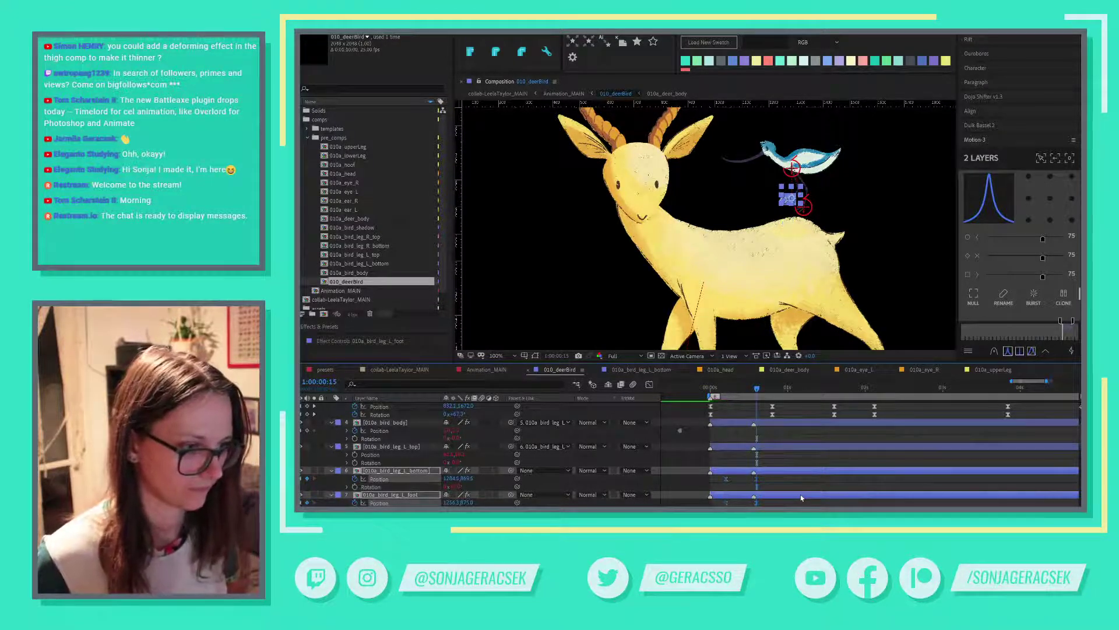
Move the left-leg bottom and foot position keyframes from 1:00:00:15 to 1:00:00:13 and raise both layers higher at that frame.
key(alt+shift+p)
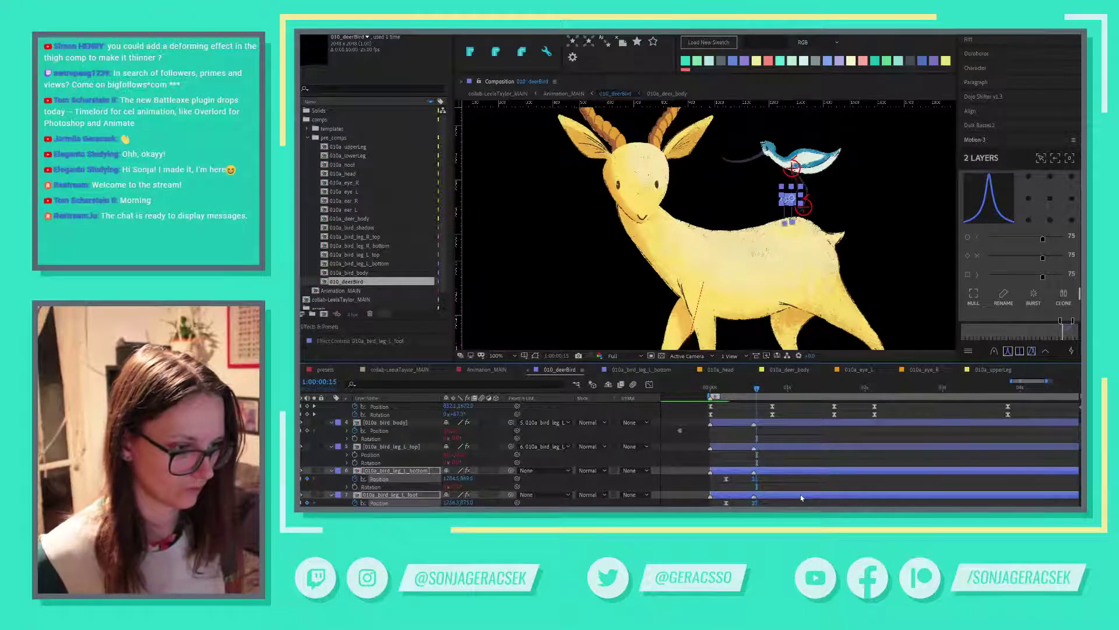
key(alt+Left)
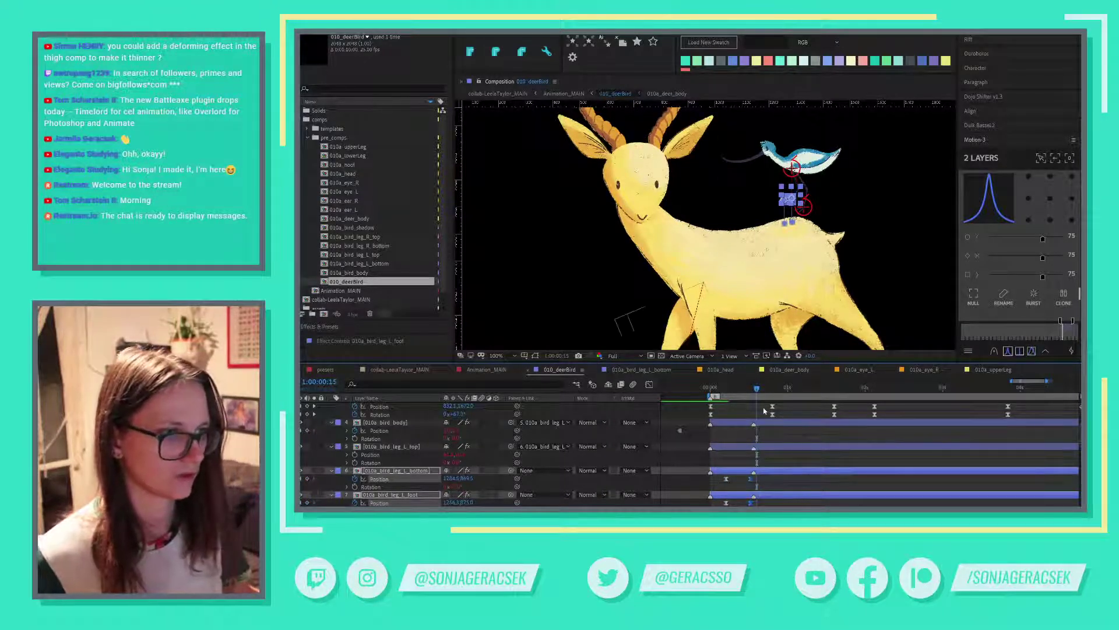
drag(752, 389, 750, 389)
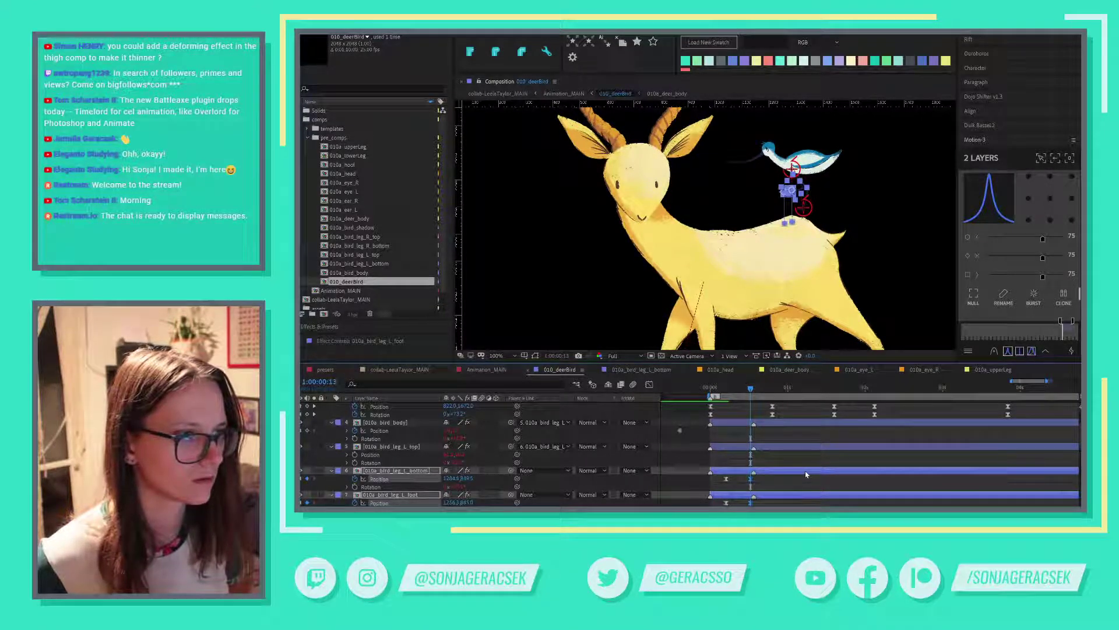
click(693, 462)
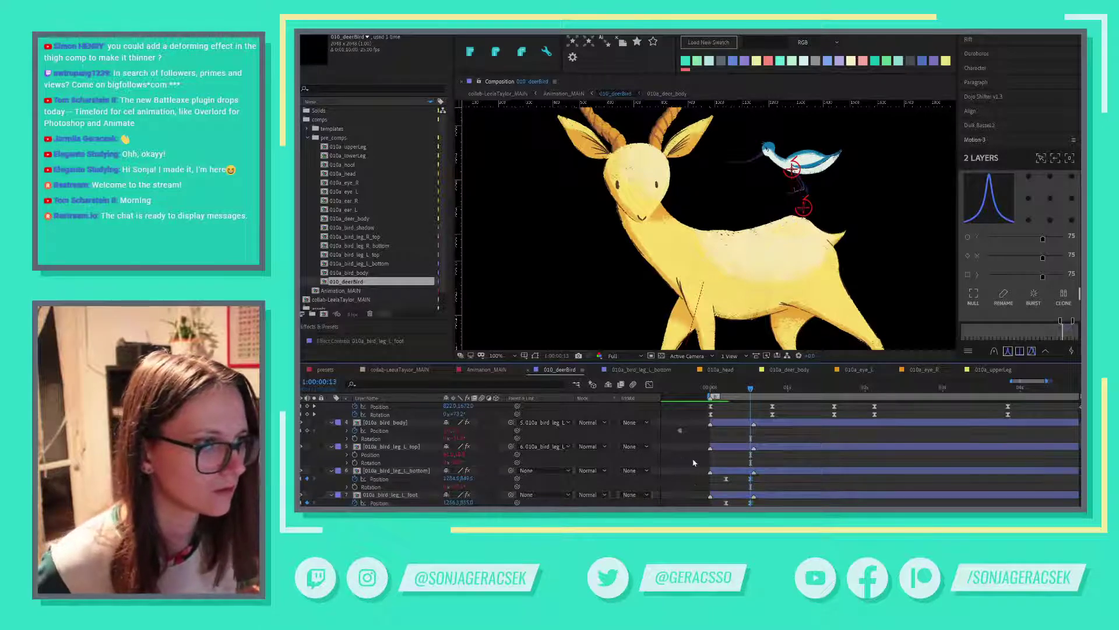
Move the right-foot control's position keyframe from 1:00:00:15 to 1:00:00:13, raise the foot there, and save the project.
scroll(752, 476, up, 4)
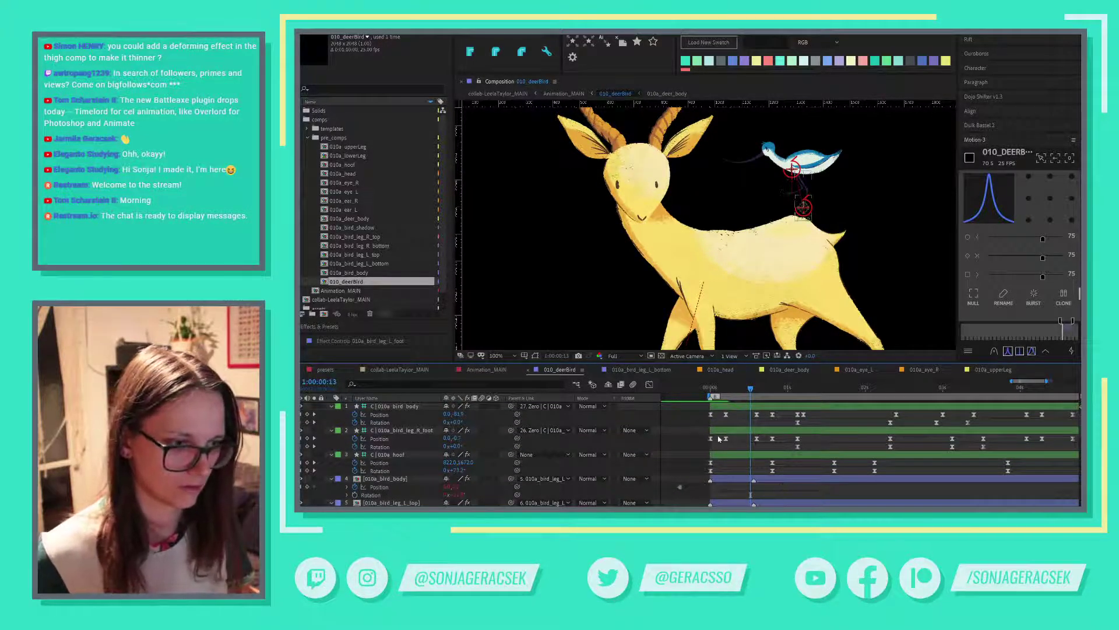
drag(756, 438, 750, 438)
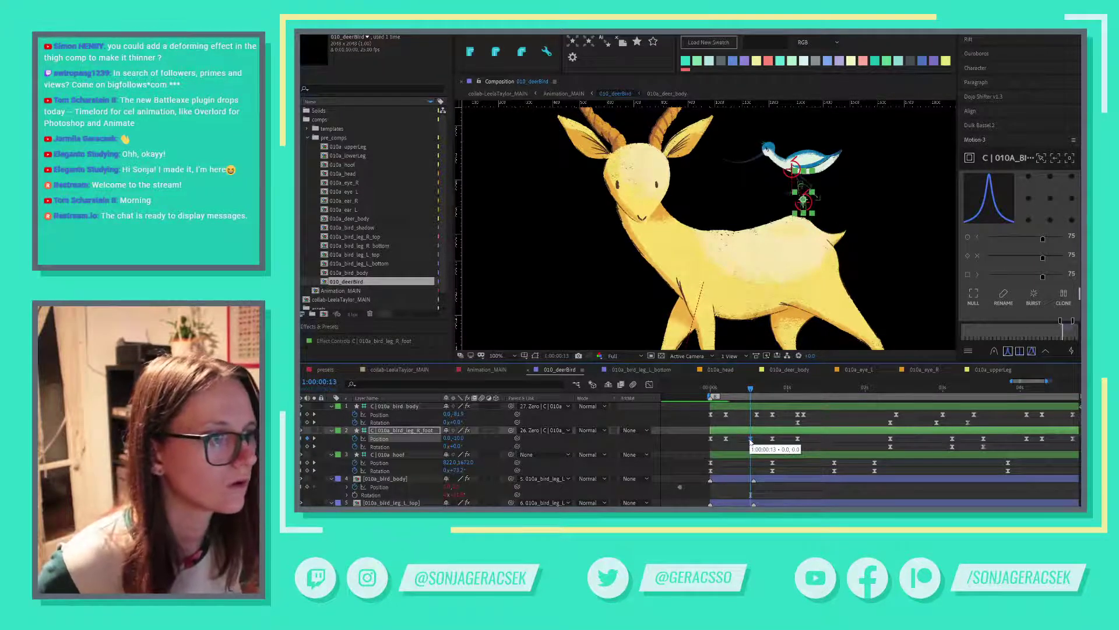
key(shift+Up)
key(shift+Up)
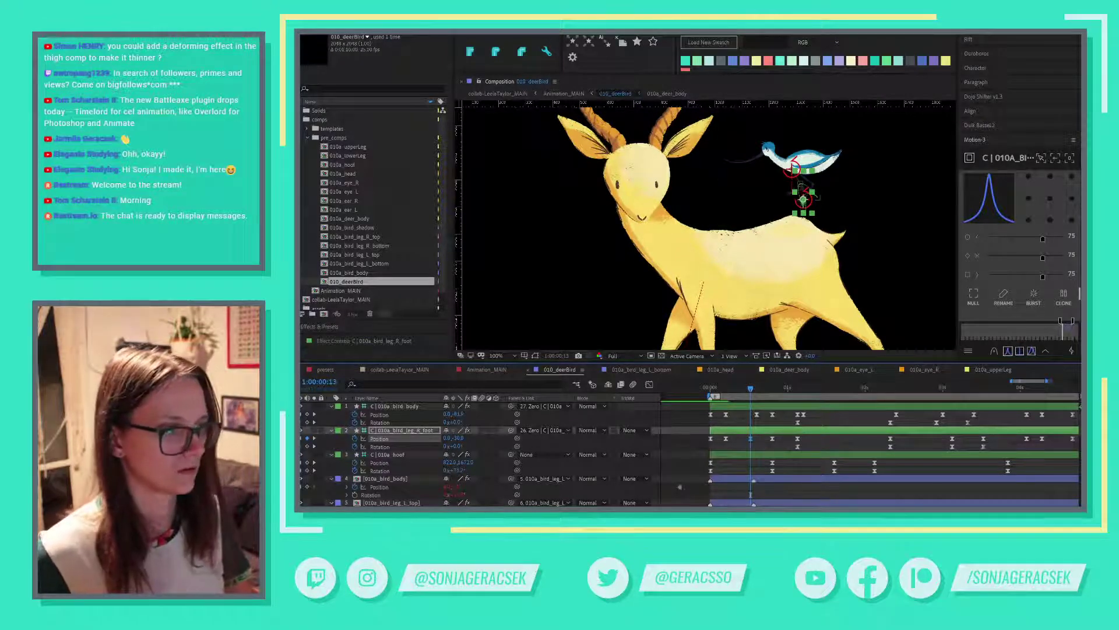
click(687, 432)
key(ctrl+s)
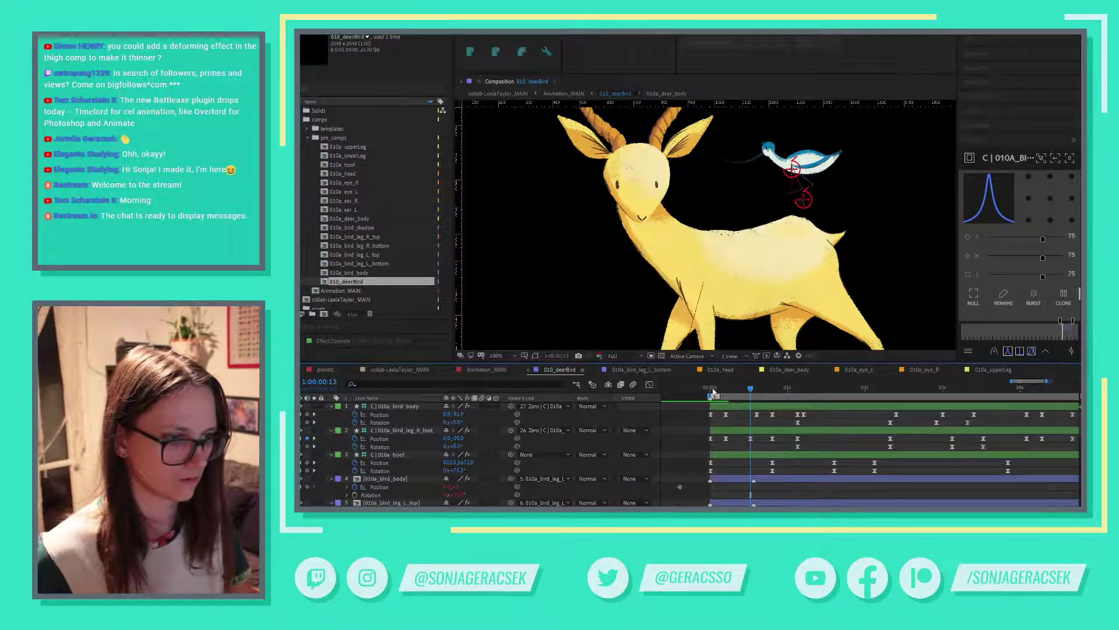
Move the position keyframes of the left-leg bottom and foot layers and the right-foot control from 1:00:00:13 to 1:00:00:17.
click(712, 390)
drag(710, 392, 747, 394)
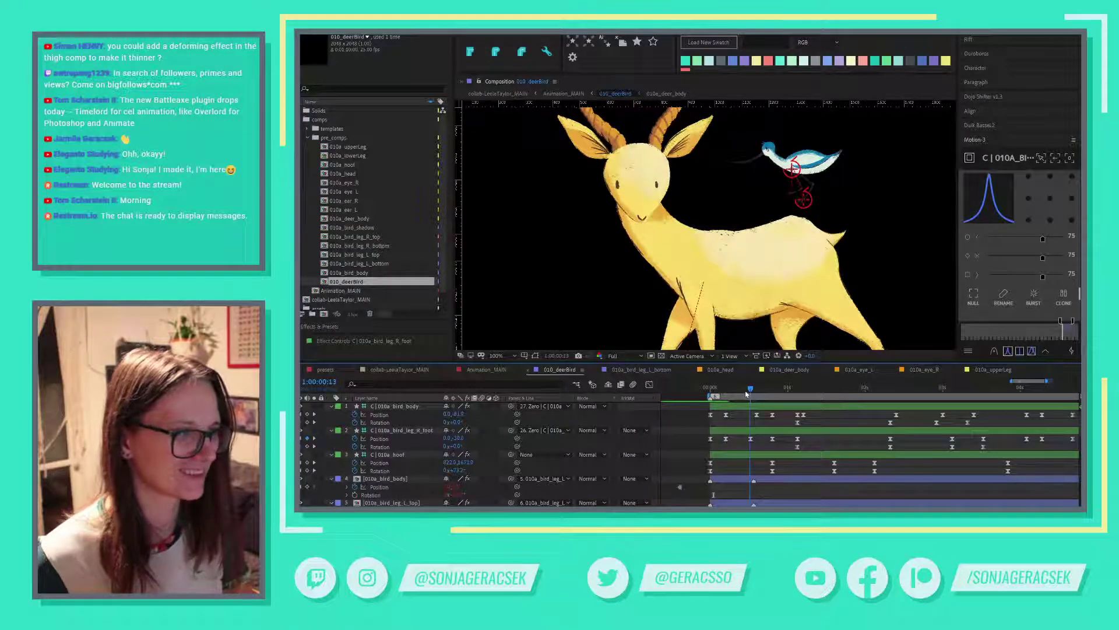
click(752, 444)
click(750, 439)
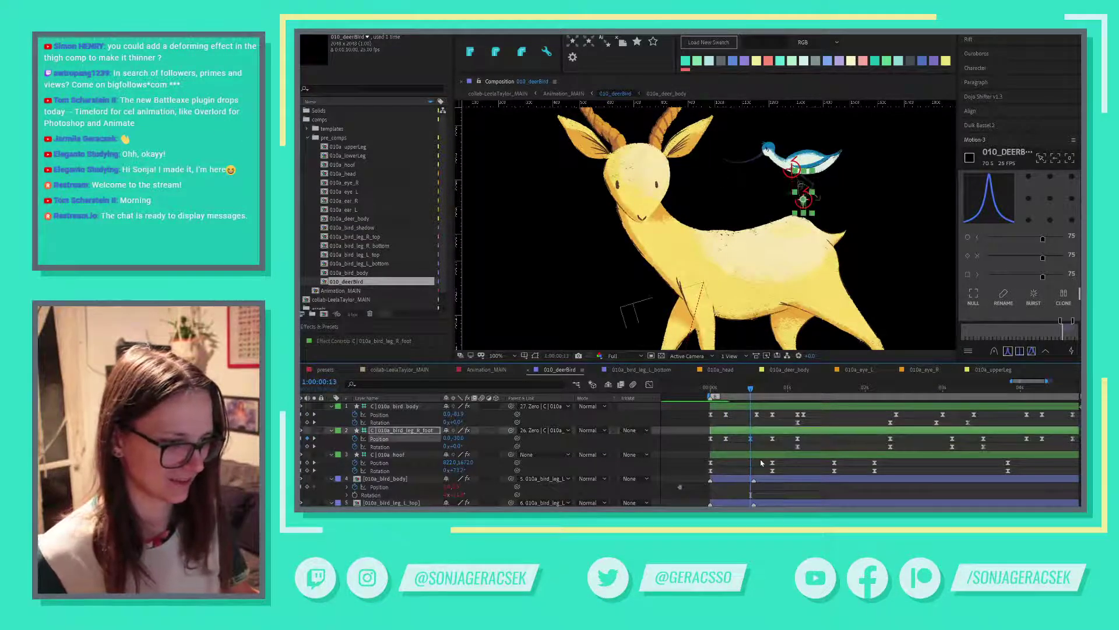
scroll(751, 443, down, 2)
click(751, 495)
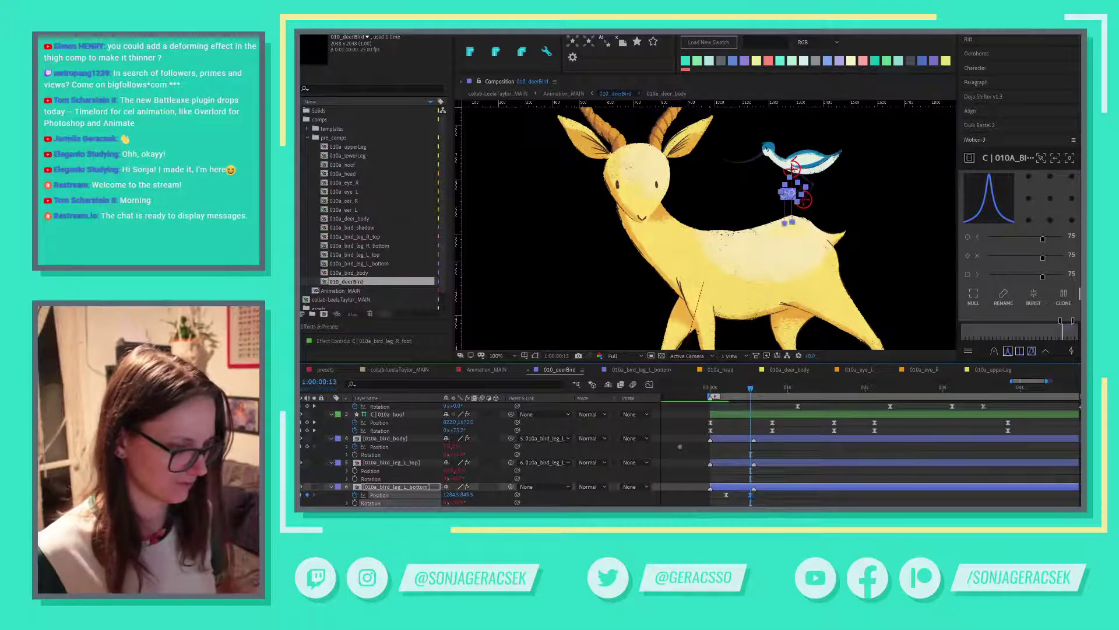
drag(750, 495, 756, 495)
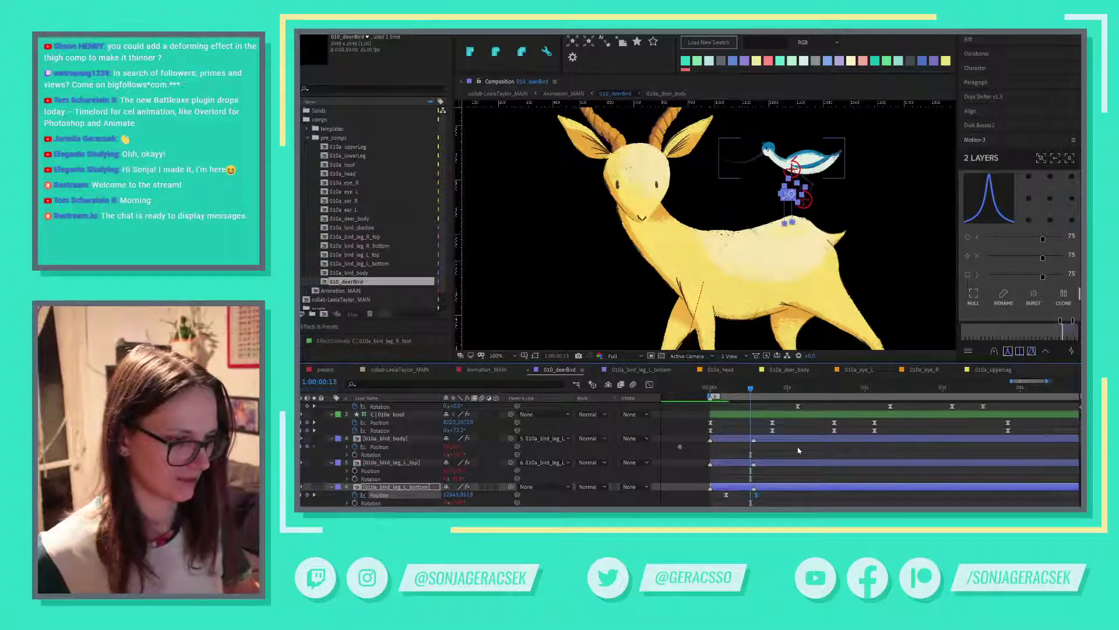
scroll(781, 460, up, 2)
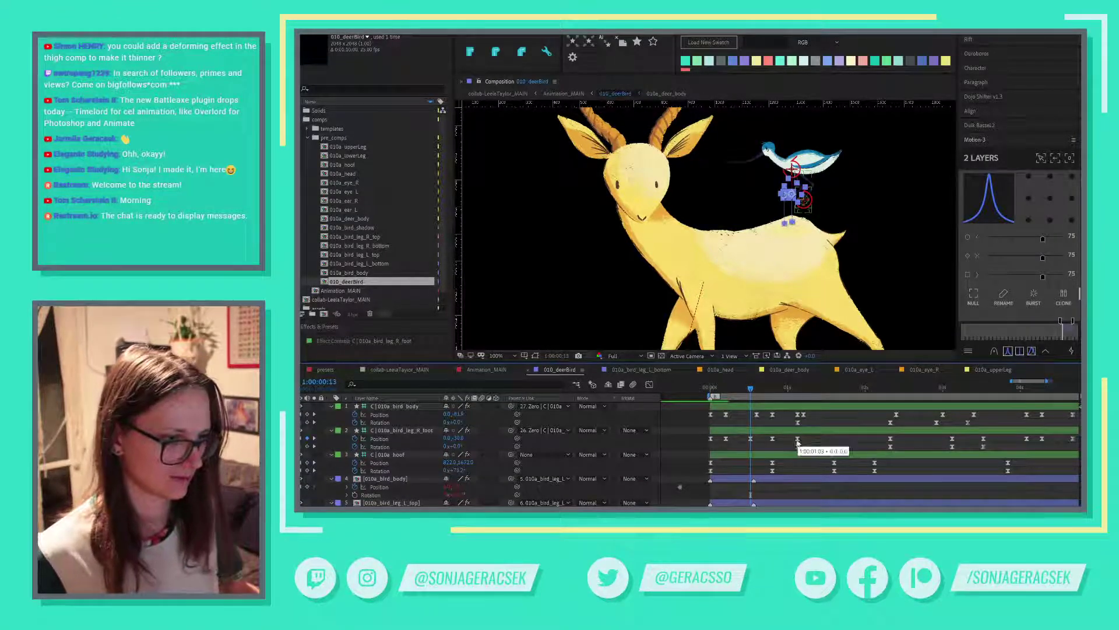
key(ctrl+z)
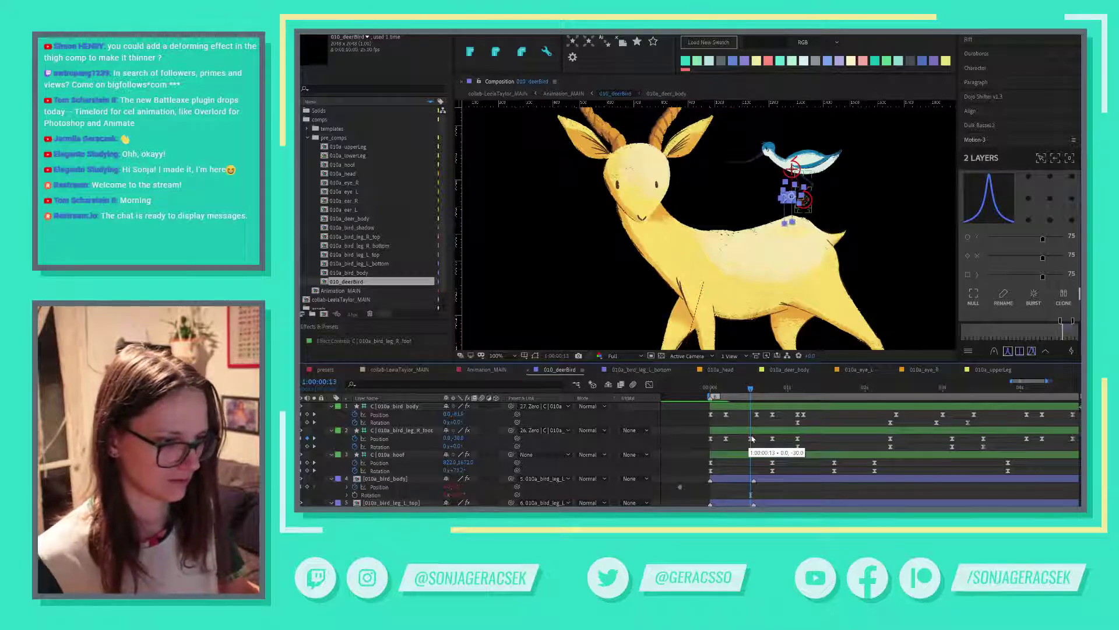
click(751, 438)
drag(757, 441, 759, 443)
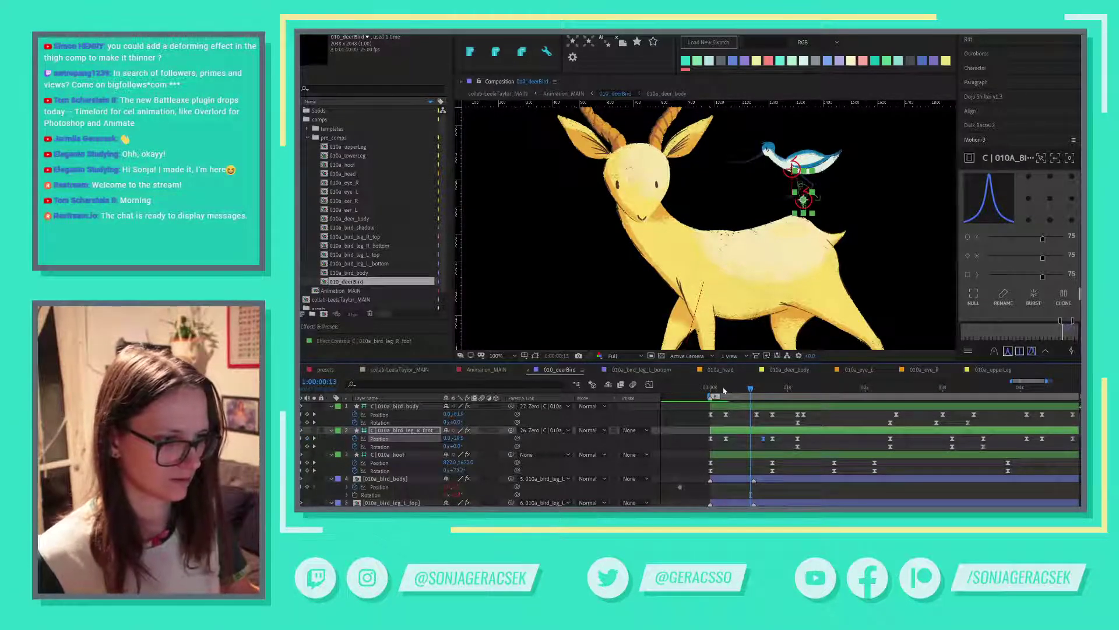
Check the retimed hop up to 1:00:00:17 and compare the keyframes of the body, right-foot and left-leg layers.
drag(724, 391, 765, 395)
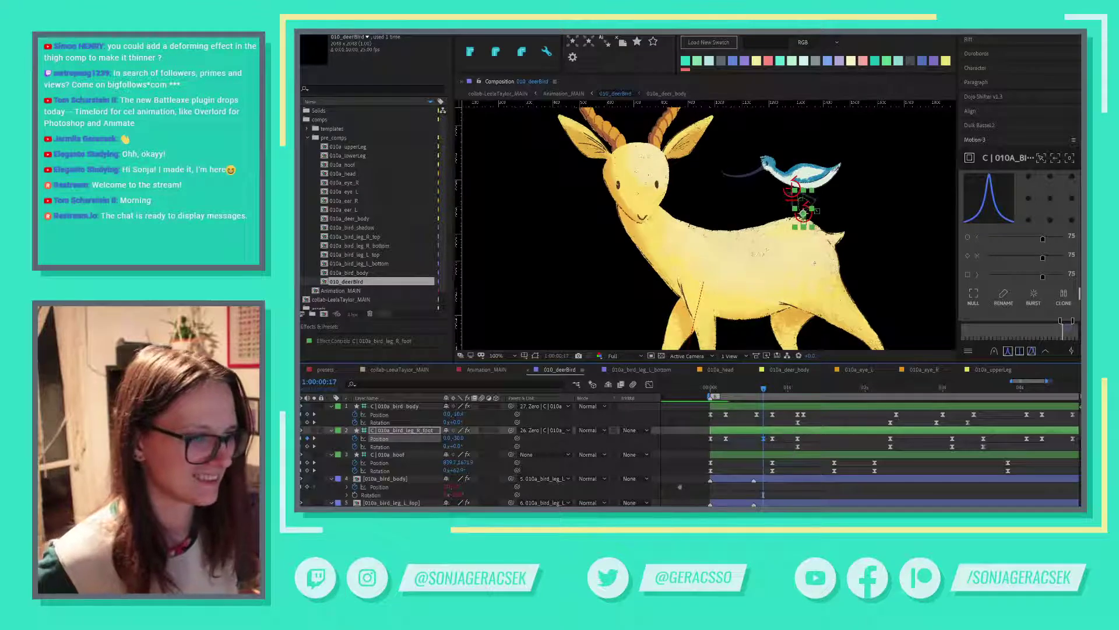
scroll(816, 239, up, 1)
scroll(821, 251, down, 1)
scroll(775, 473, down, 2)
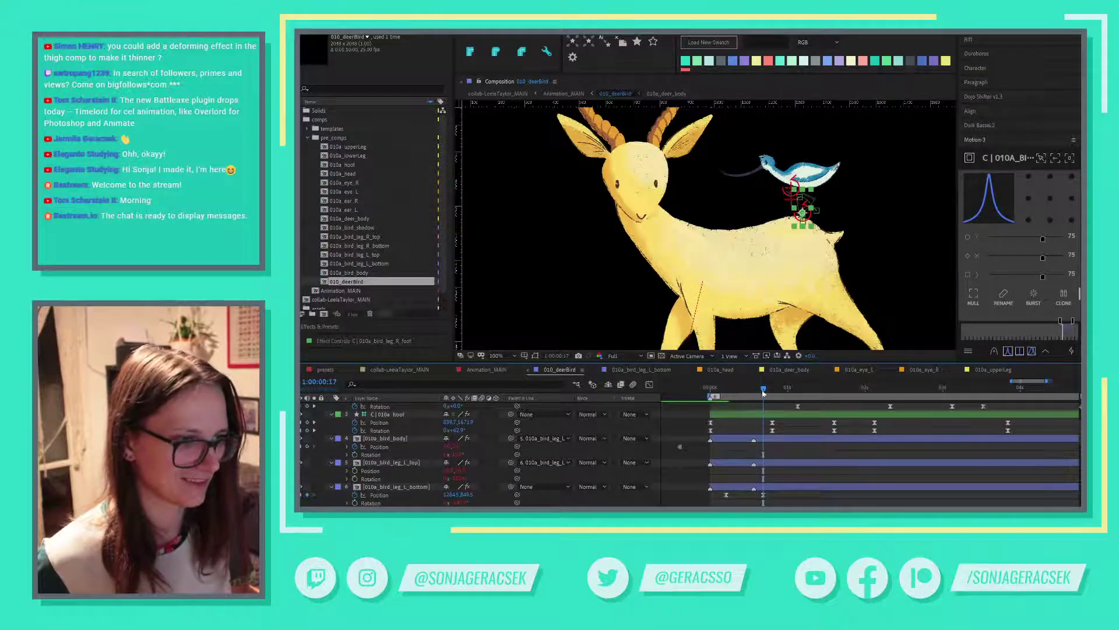
mouse_move(763, 394)
mouse_down()
mouse_move(721, 391)
mouse_move(764, 394)
mouse_up()
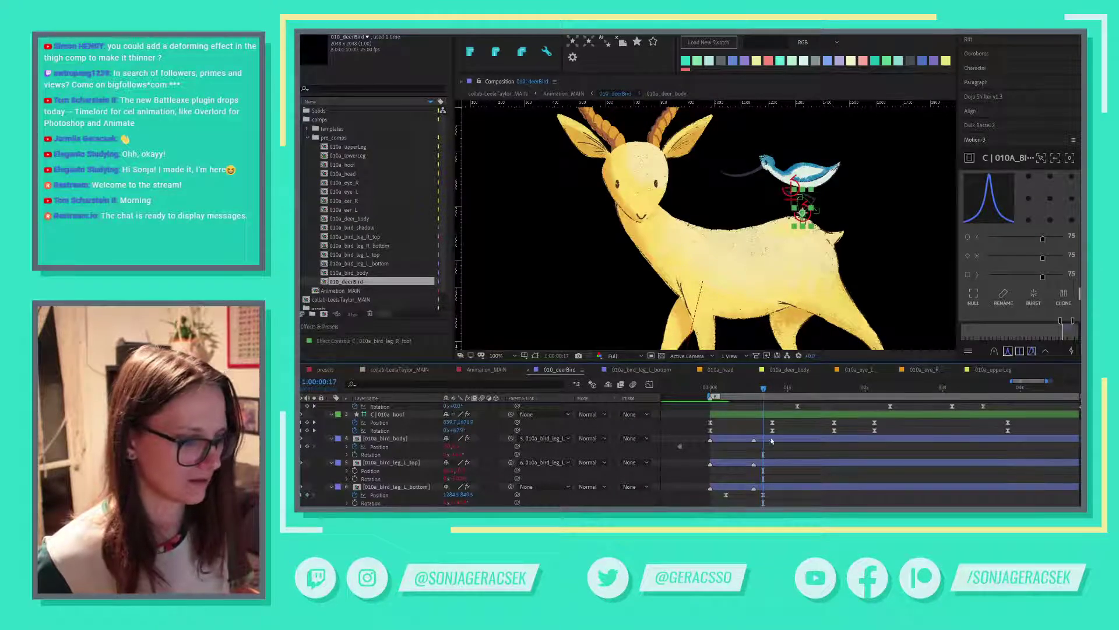
scroll(774, 455, up, 3)
scroll(808, 480, up, 1)
scroll(808, 480, up, 1)
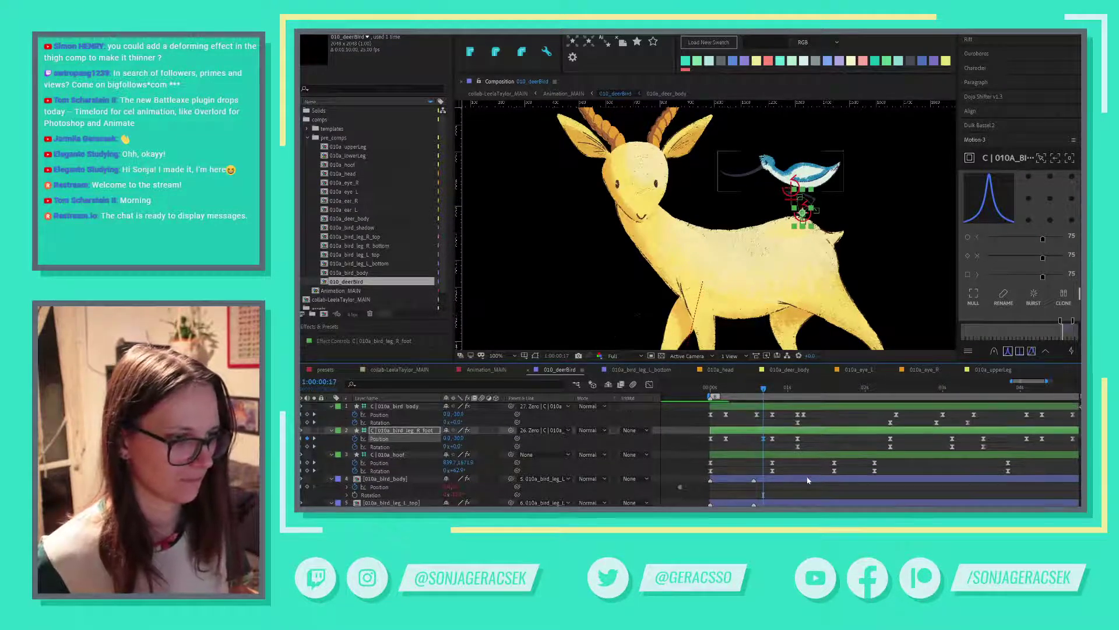
Clone the left-leg bottom and foot position keyframes from 1:00:00:05 to 1:00:00:20, and preview the landing.
drag(763, 389, 772, 389)
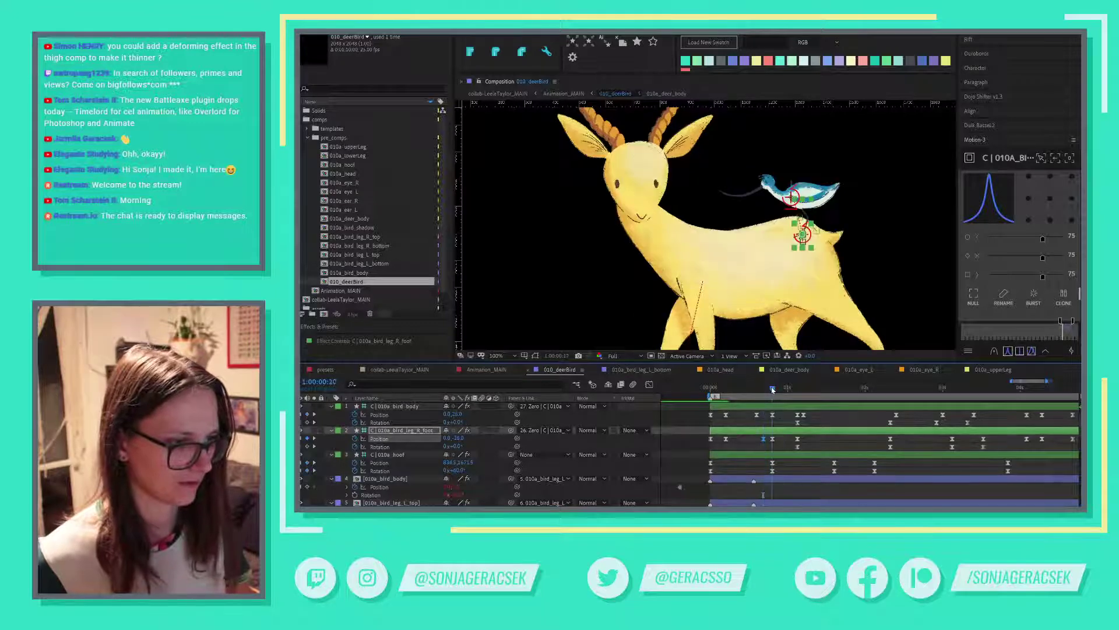
scroll(780, 490, down, 2)
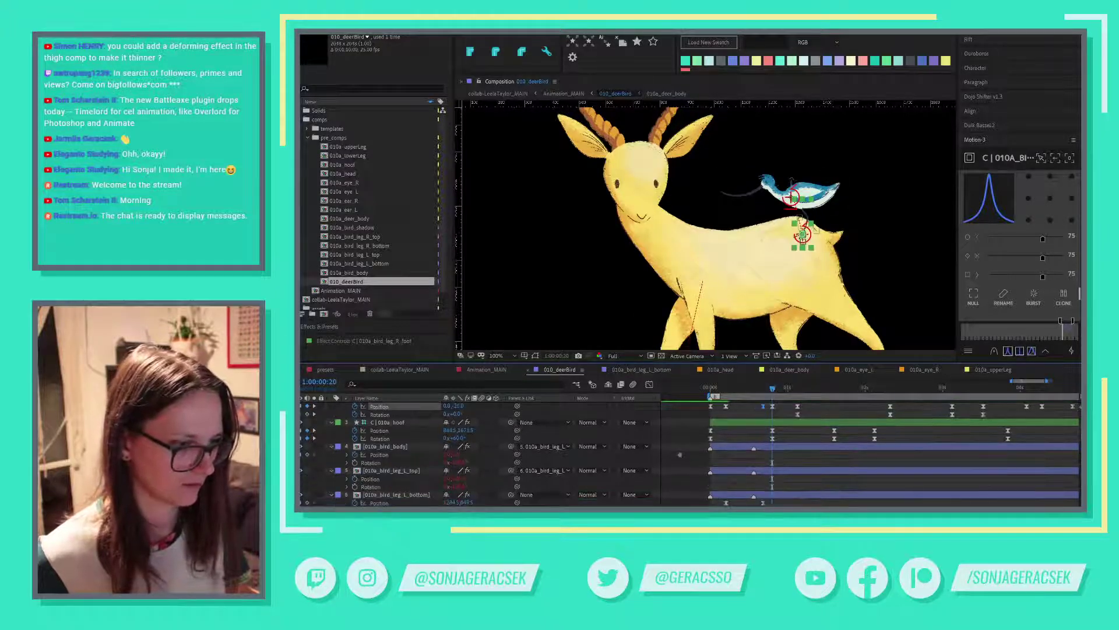
drag(737, 499, 719, 508)
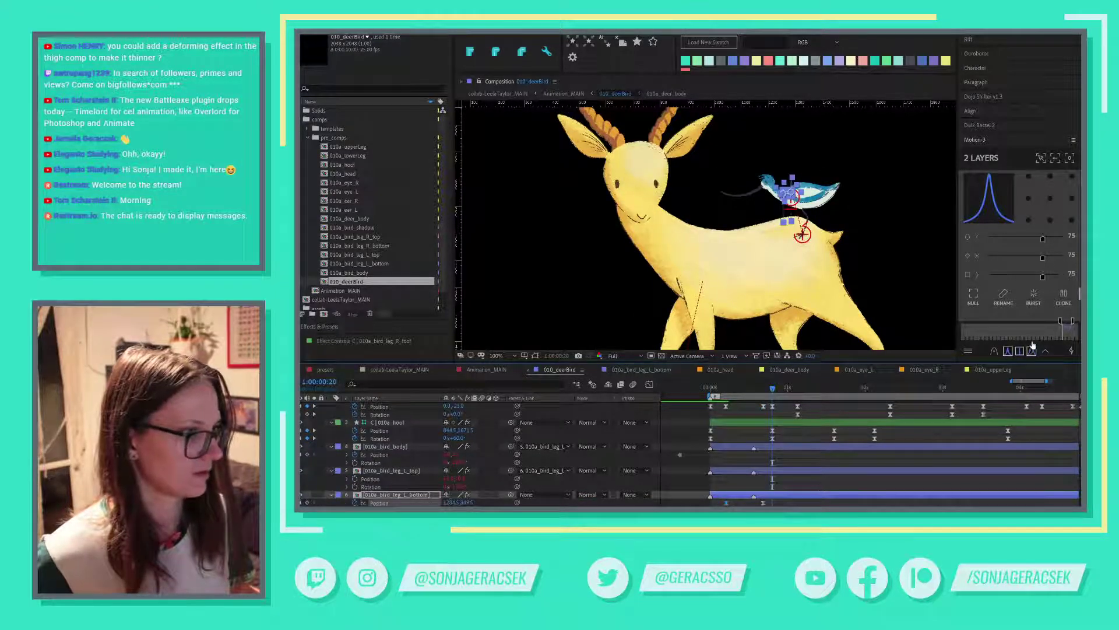
click(1063, 299)
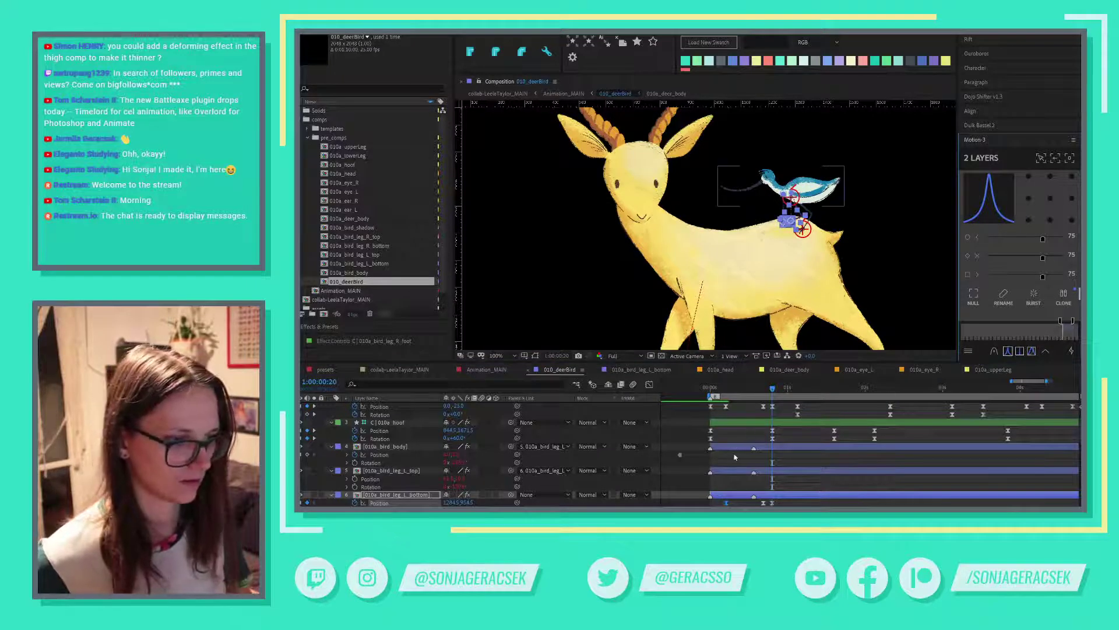
drag(723, 389, 773, 399)
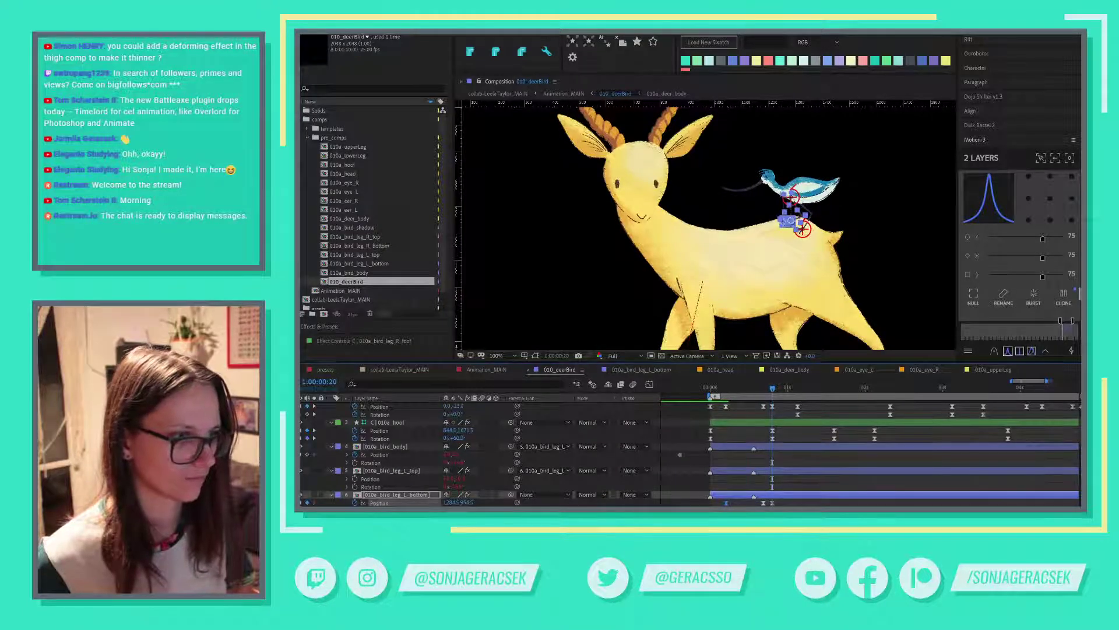
Adjust the outgoing velocity influence of the left-leg bottom and foot position keyframes at 1:00:00:17.
click(760, 505)
click(762, 503)
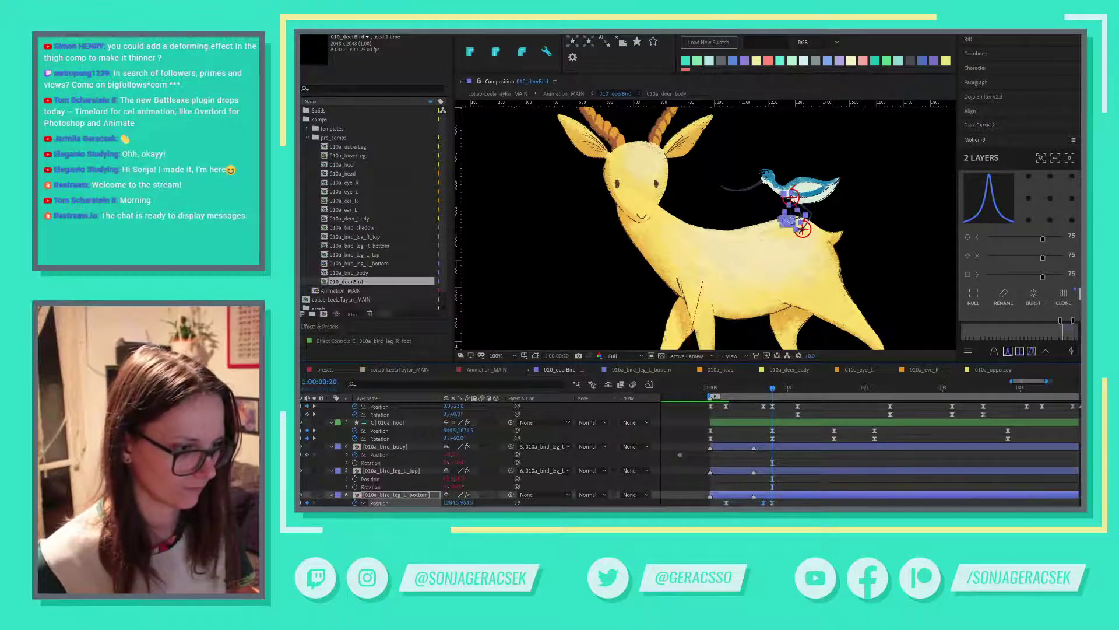
right_click(763, 503)
click(798, 514)
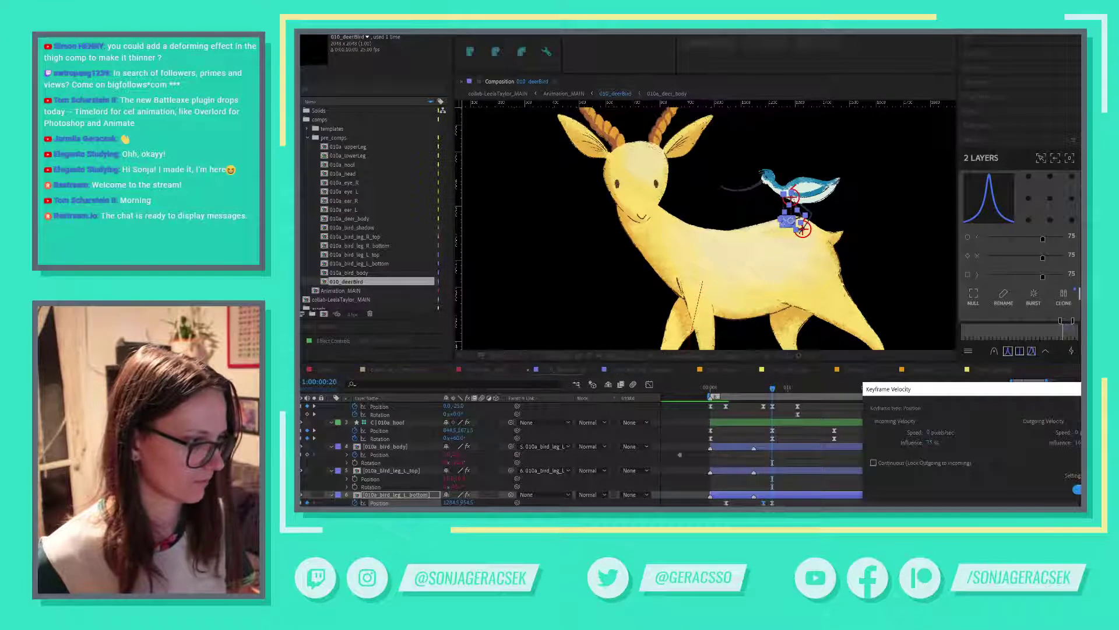
click(1077, 443)
key(Return)
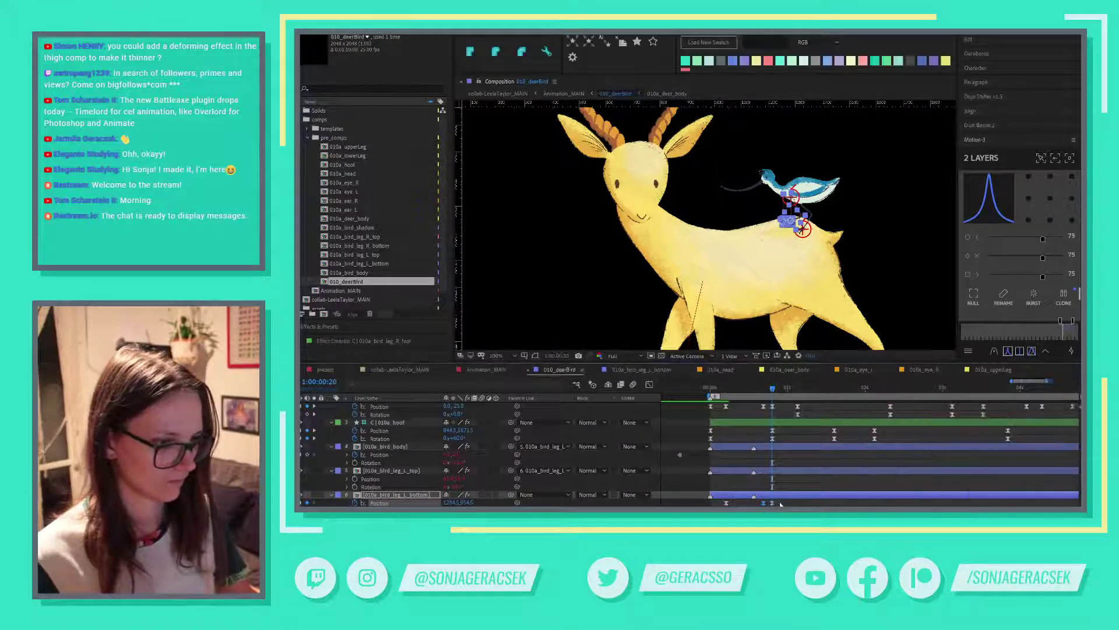
click(772, 502)
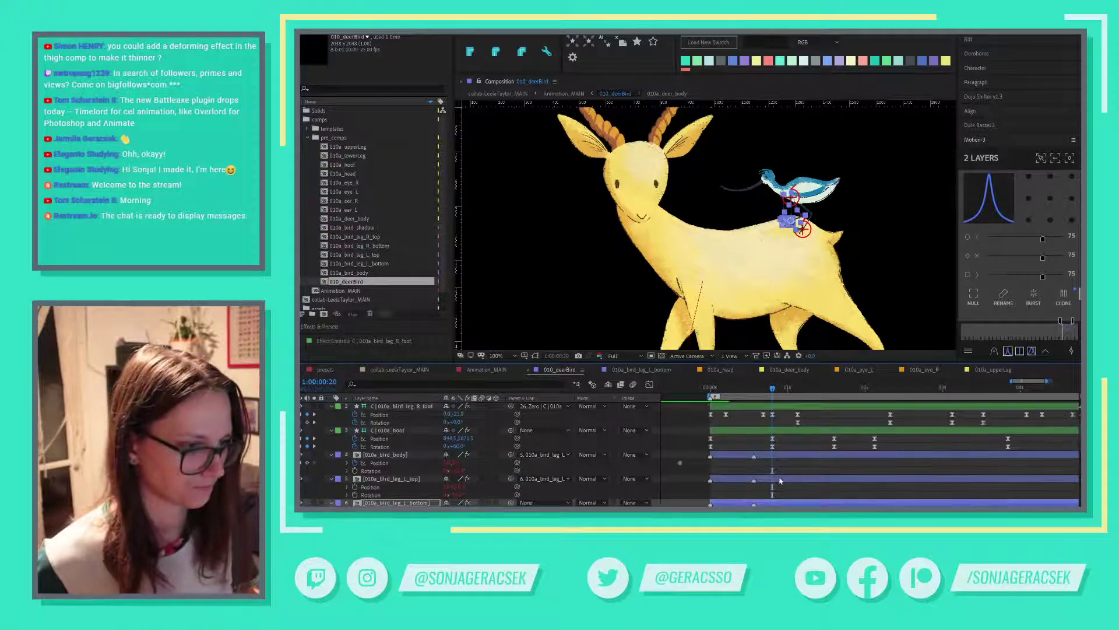
Preview the bird's hop frame by frame from 1:00:00:00 to 1:00:00:17.
scroll(766, 415, up, 1)
scroll(766, 415, up, 2)
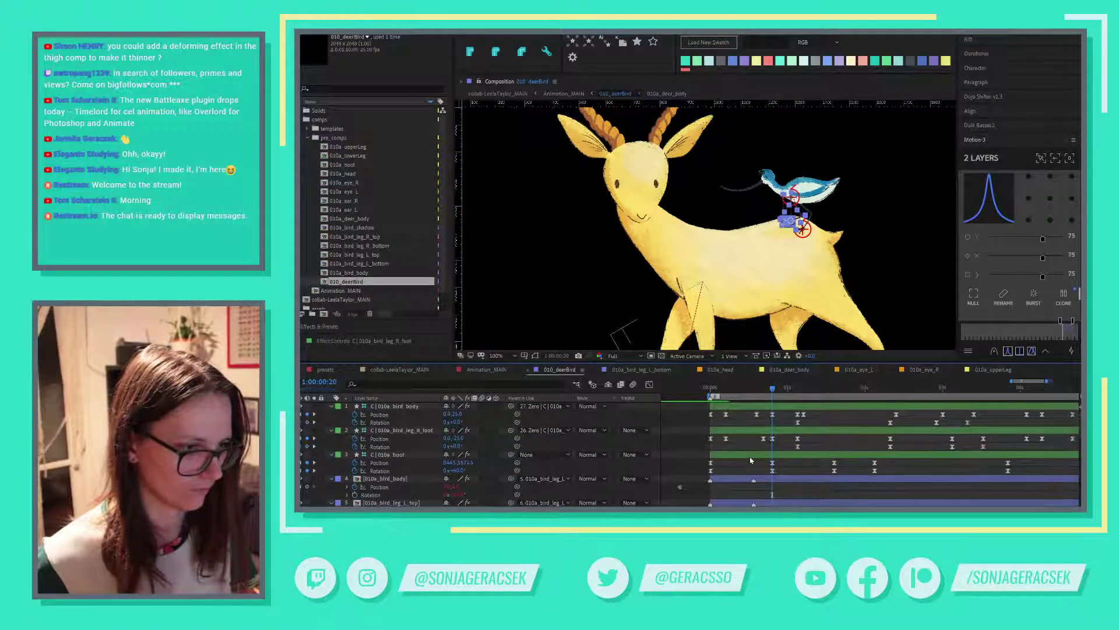
click(773, 439)
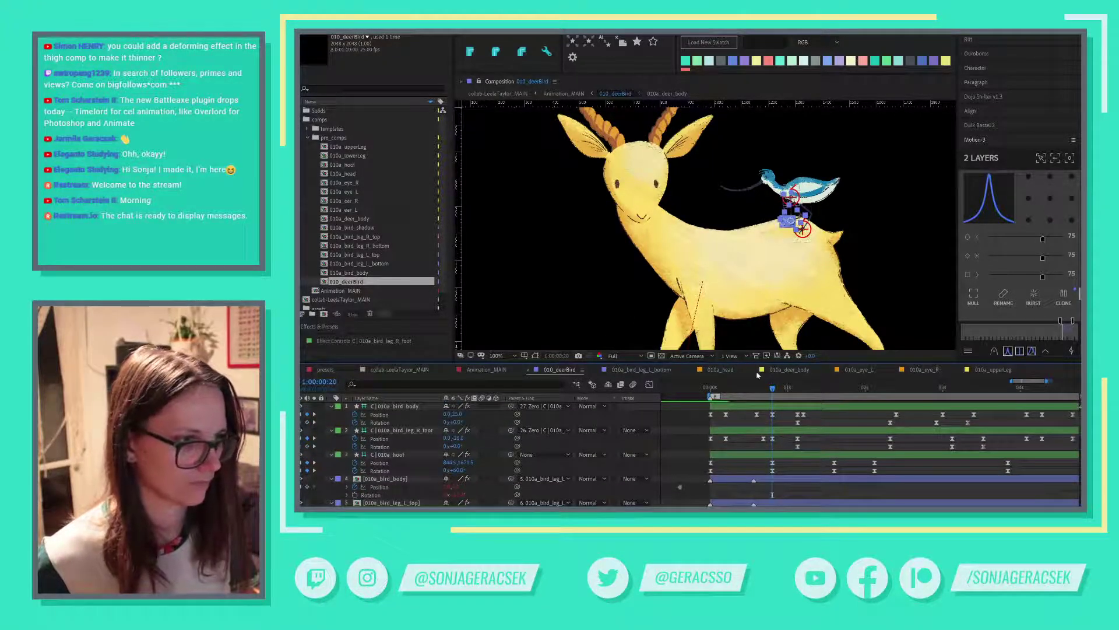
click(786, 444)
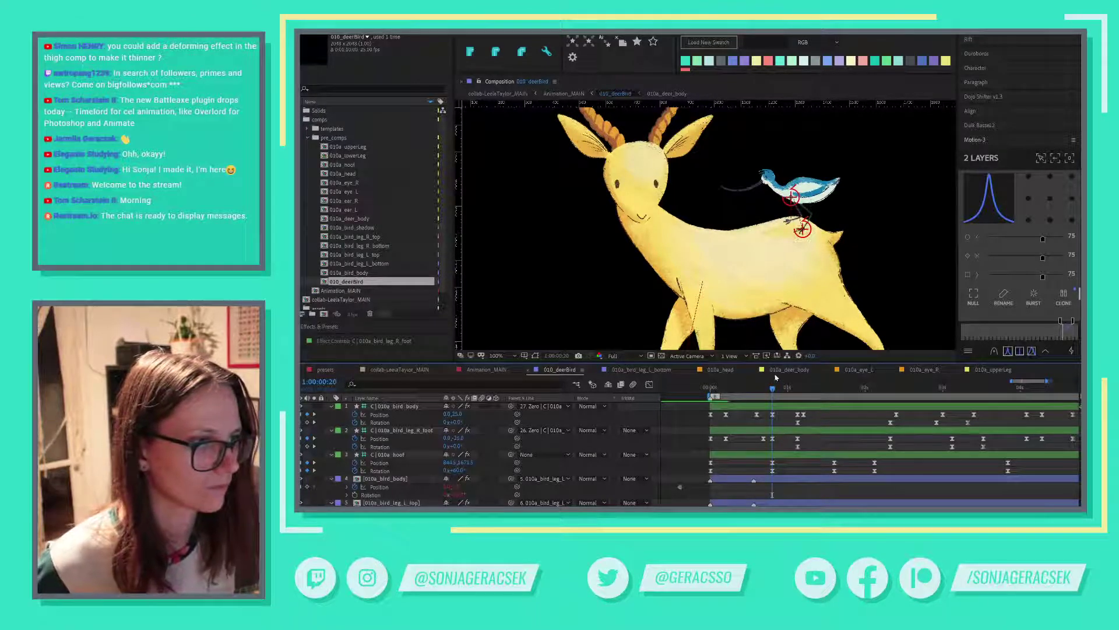
scroll(779, 391, up, 2)
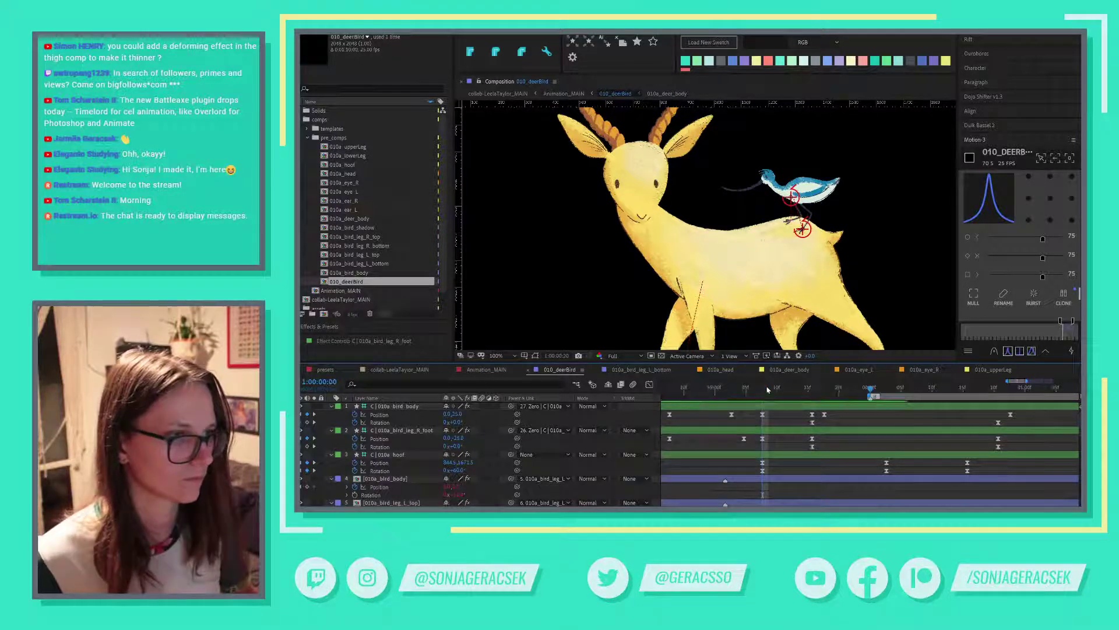
key(Home)
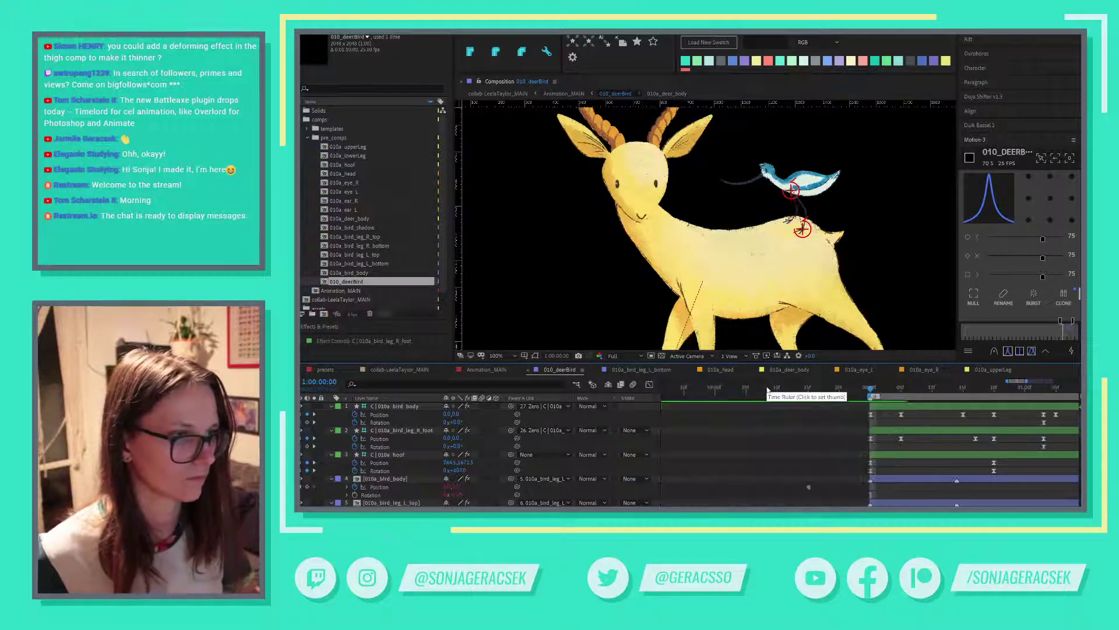
drag(928, 447, 803, 462)
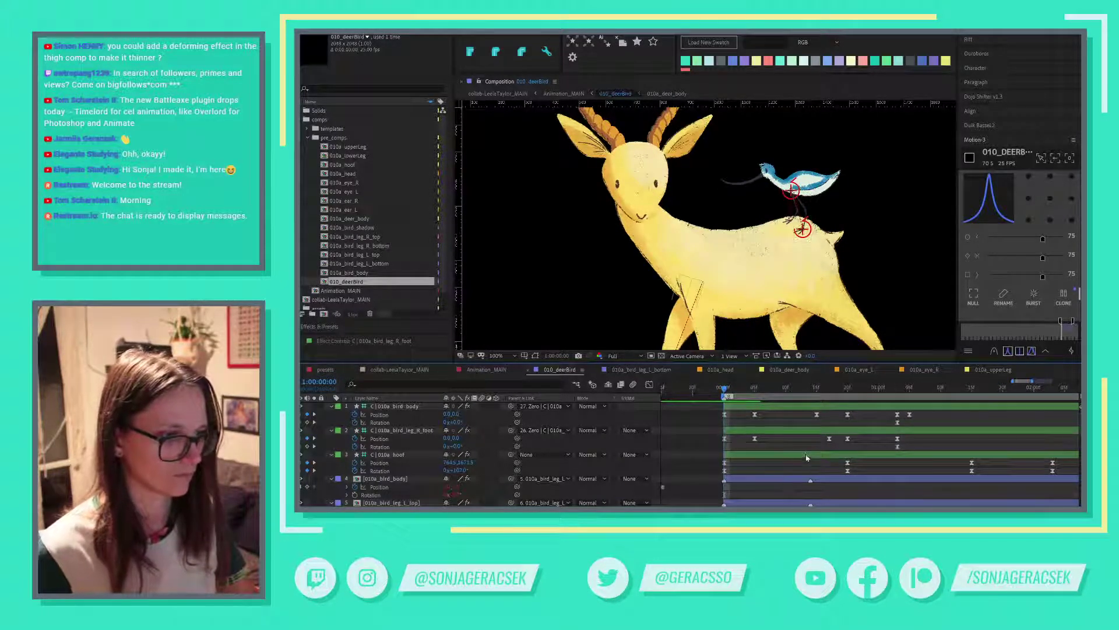
drag(724, 388, 830, 428)
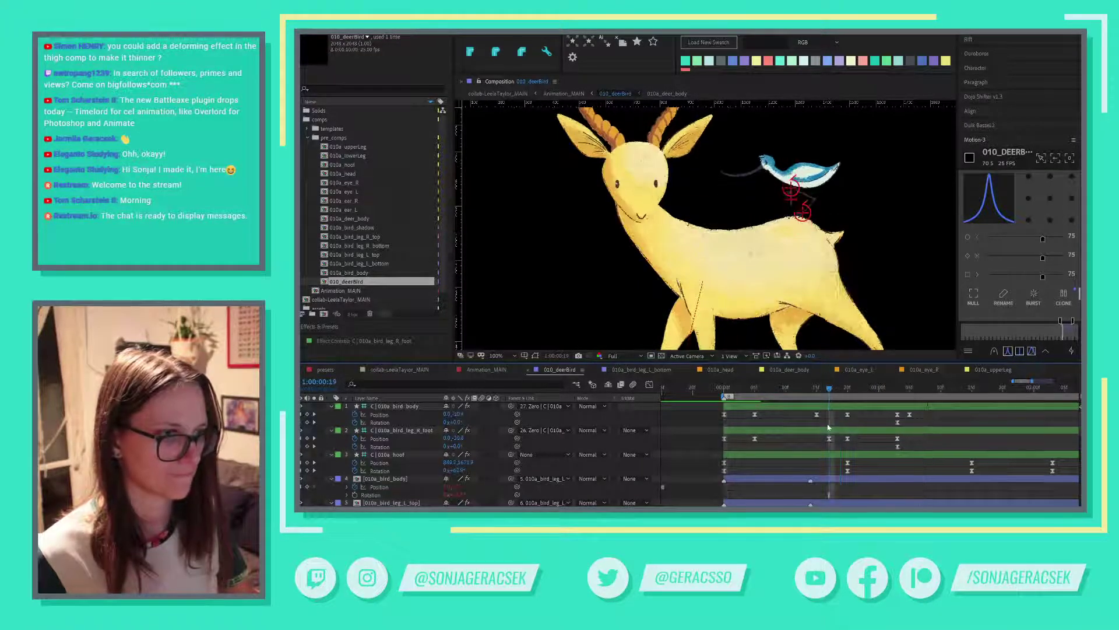
Raise the right-foot control to 0.0, -60.0 at 1:00:00:17 and adjust that position keyframe's outgoing velocity influence.
click(829, 438)
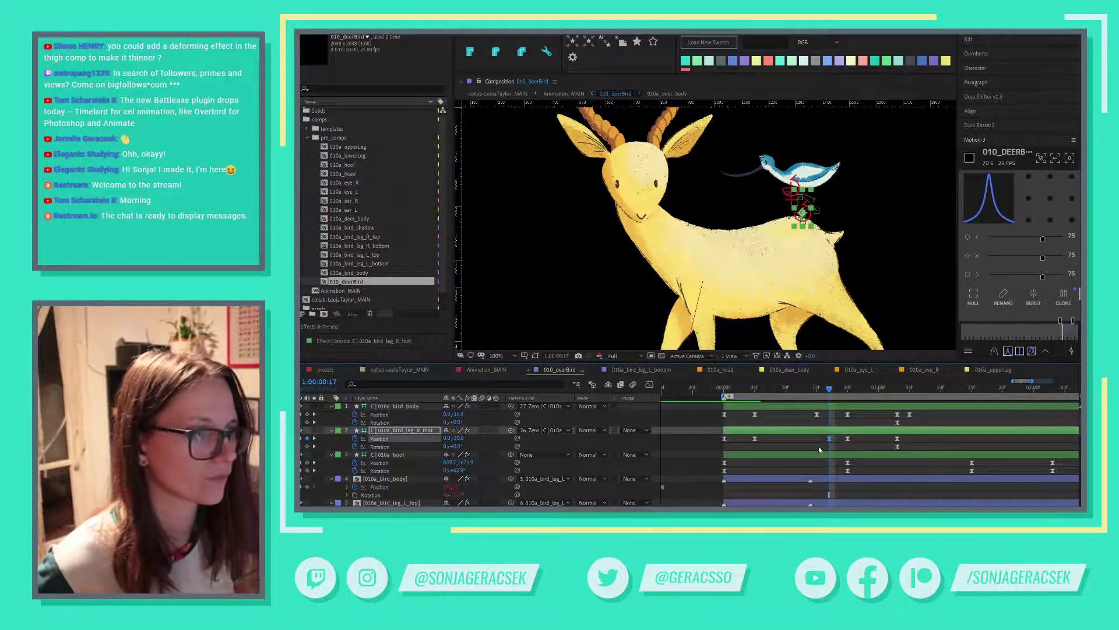
key(shift+Up)
key(shift+Up)
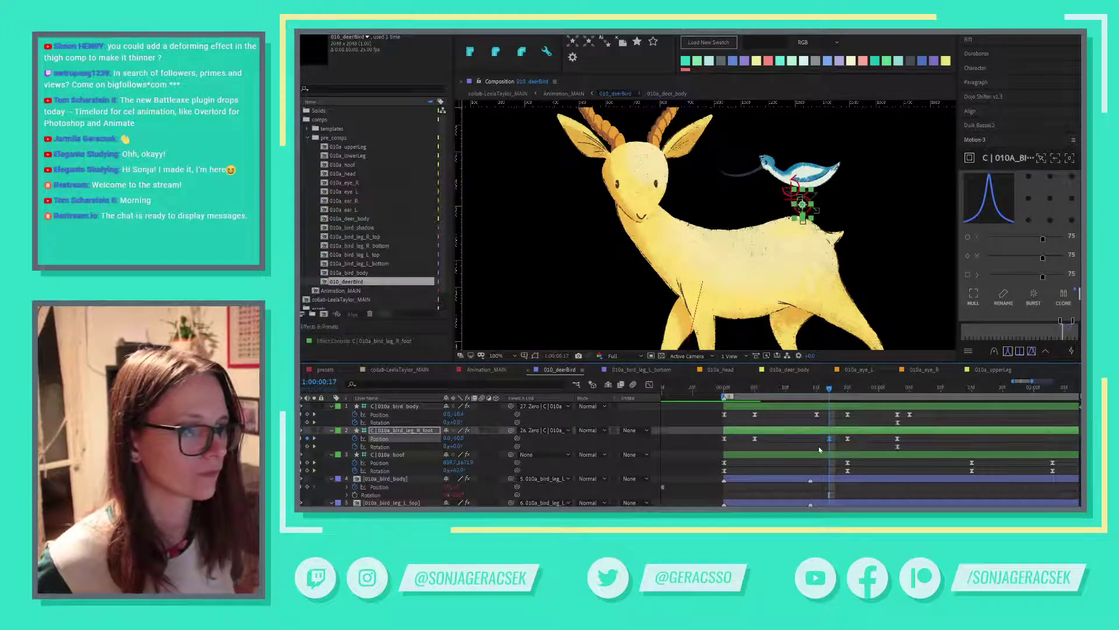
right_click(830, 441)
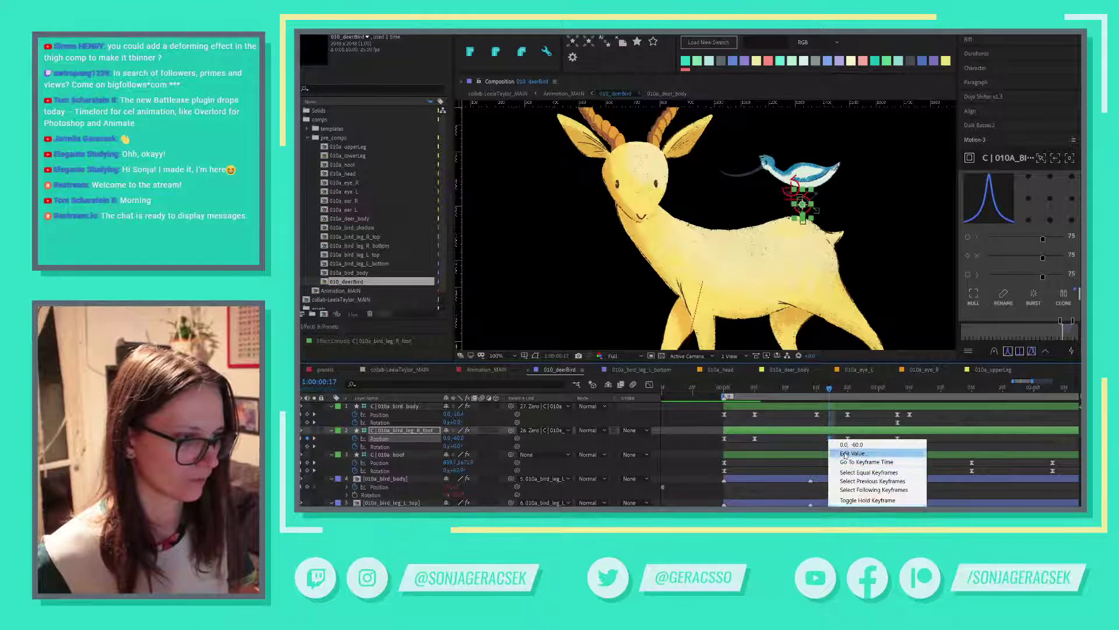
click(851, 454)
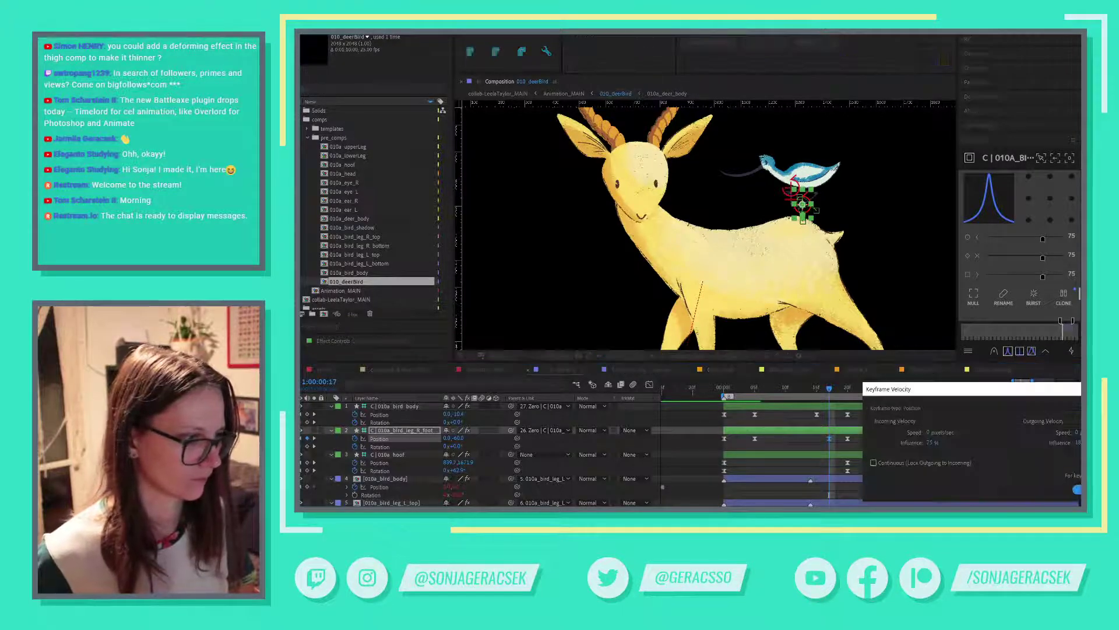
click(1078, 442)
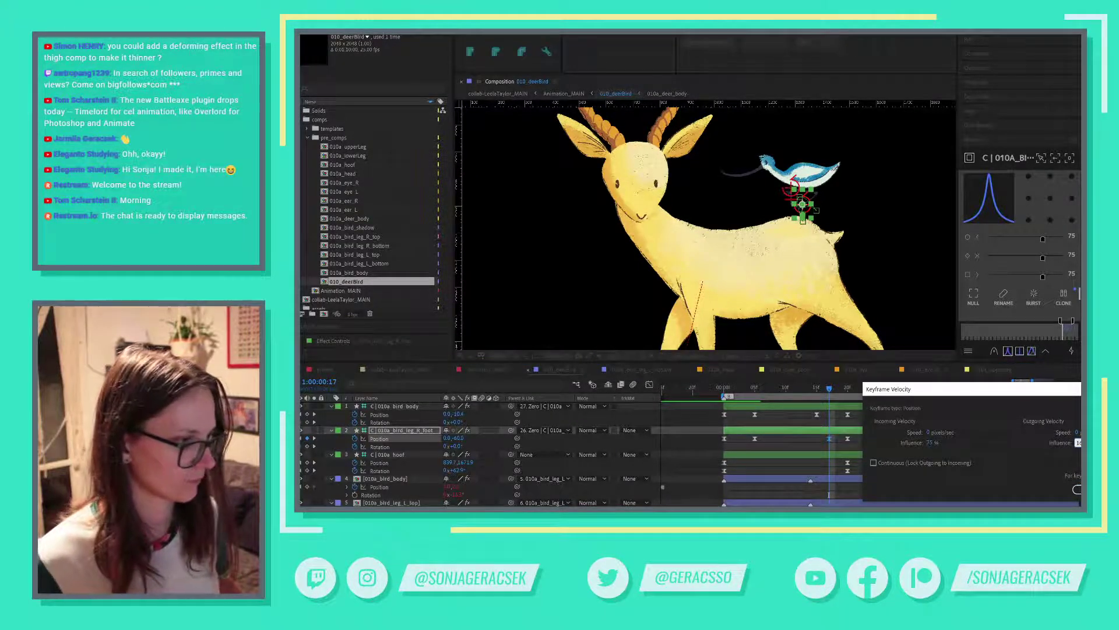
key(Return)
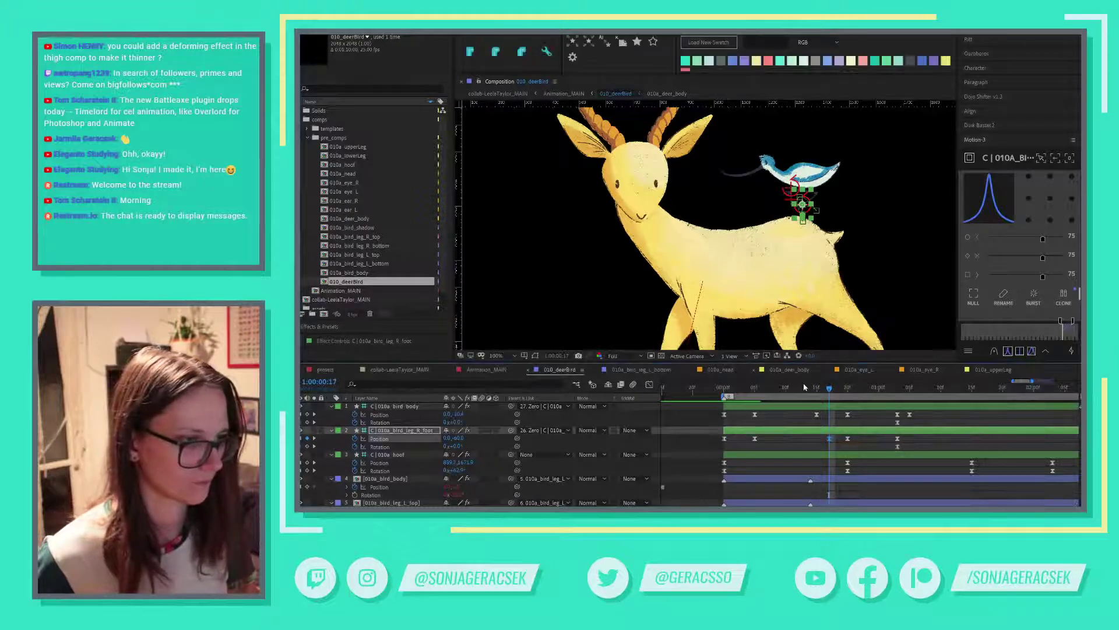
mouse_move(814, 392)
mouse_down()
mouse_move(866, 403)
mouse_move(829, 404)
mouse_up()
Check the keyframe velocity of the left-leg bottom and foot position keyframes at 1:00:00:17 and 1:00:00:20.
scroll(860, 471, down, 1)
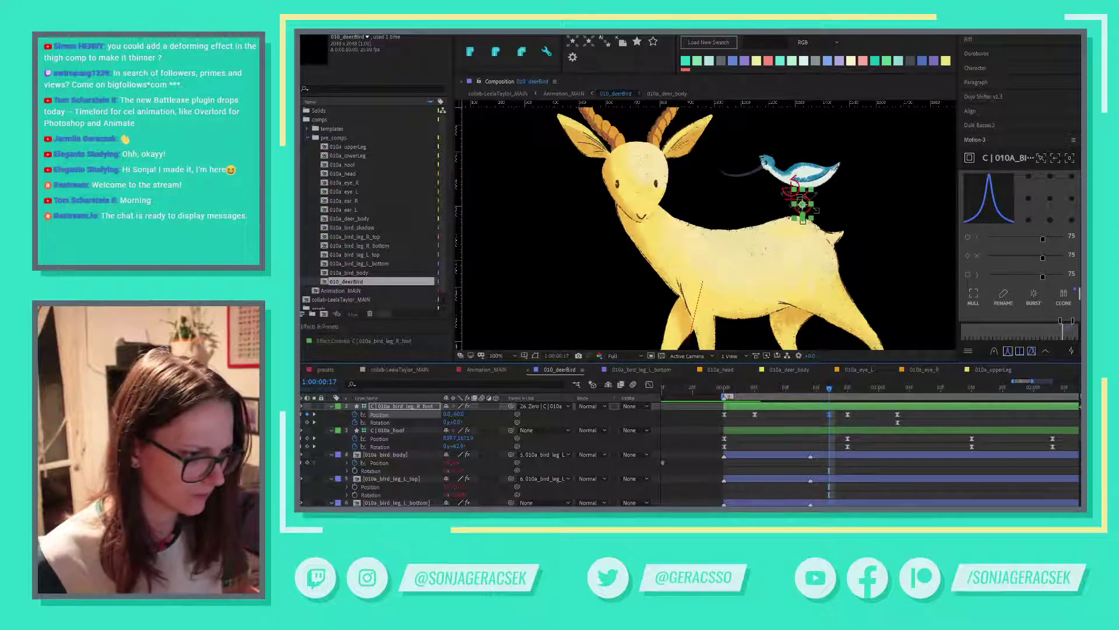
drag(821, 505, 835, 506)
right_click(829, 498)
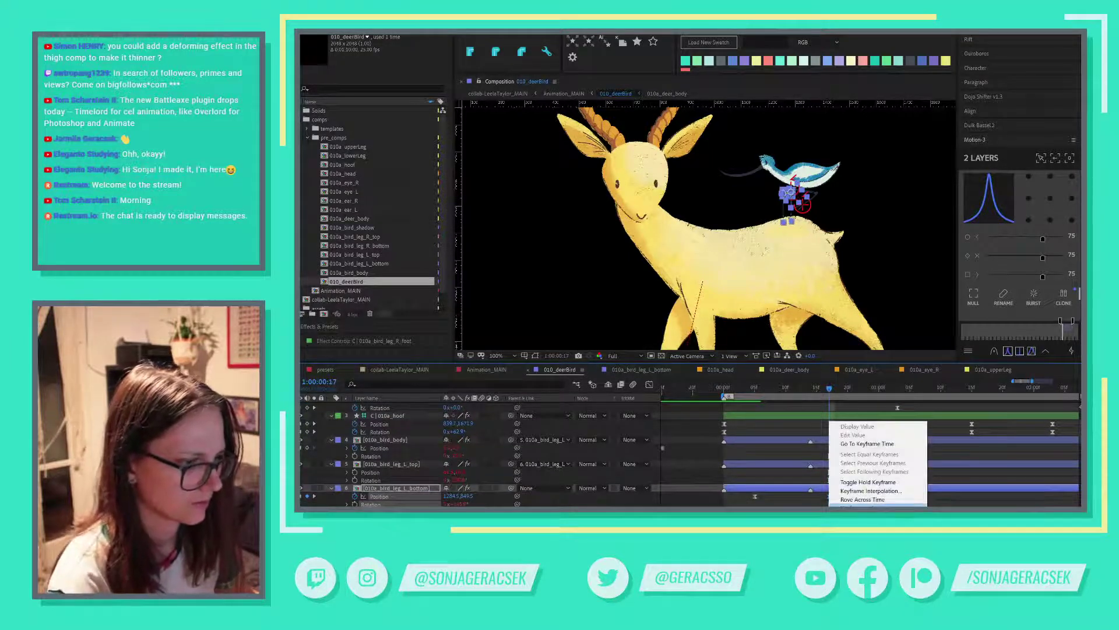
click(868, 506)
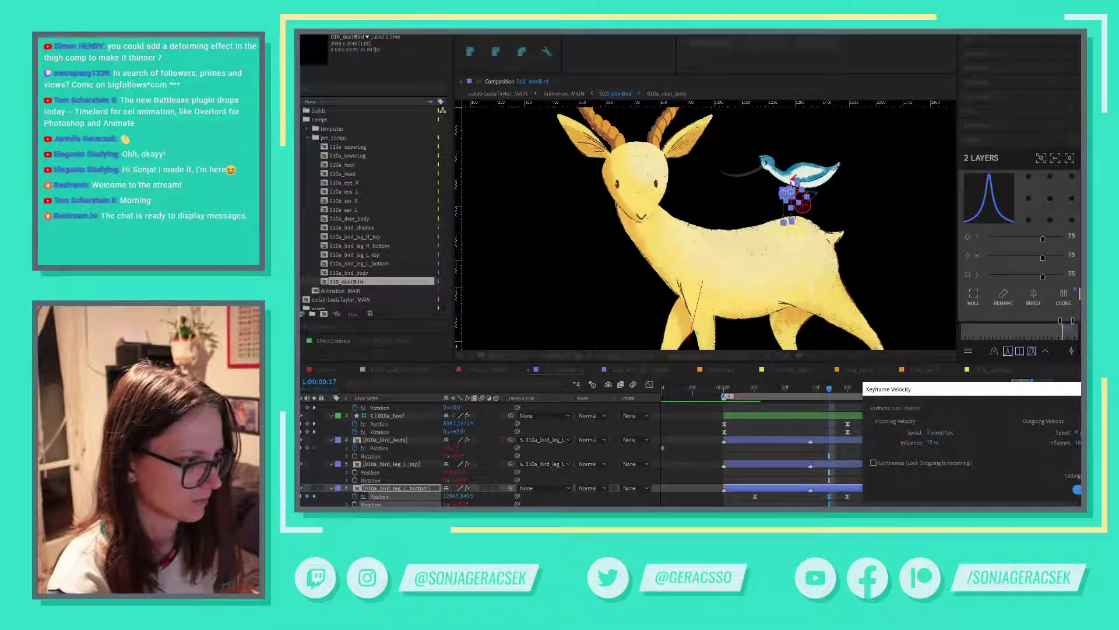
key(Return)
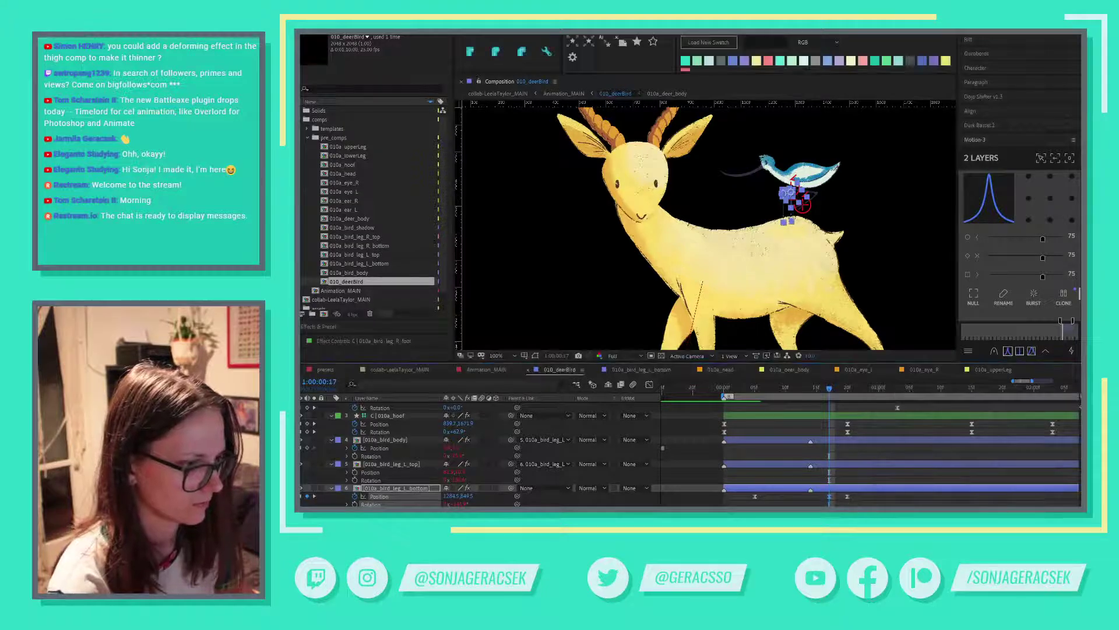
click(847, 496)
right_click(847, 497)
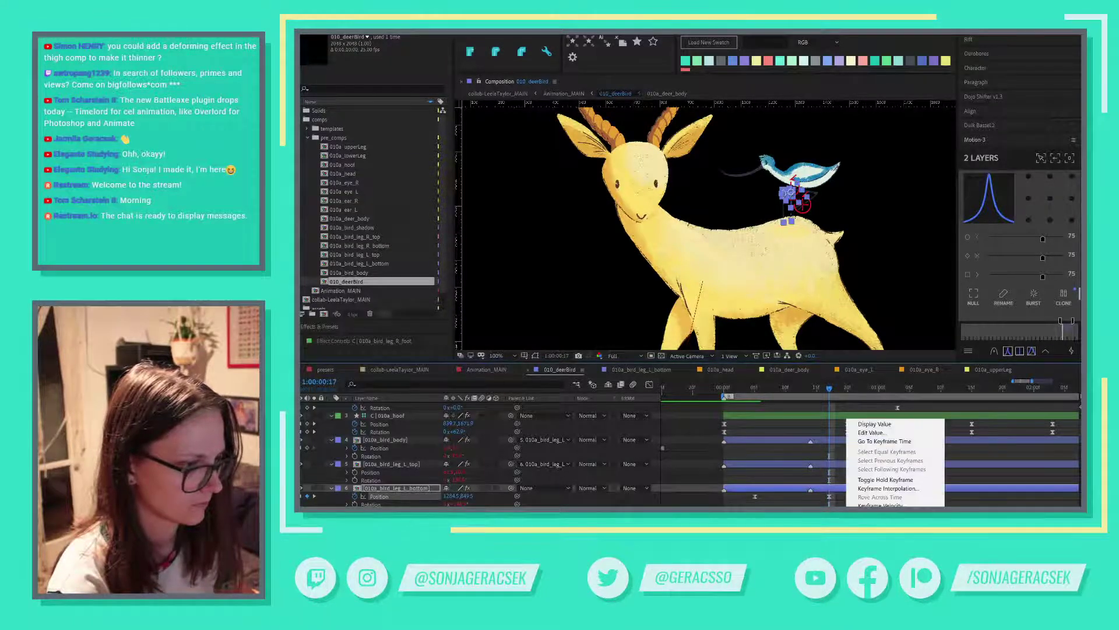
click(880, 505)
key(Return)
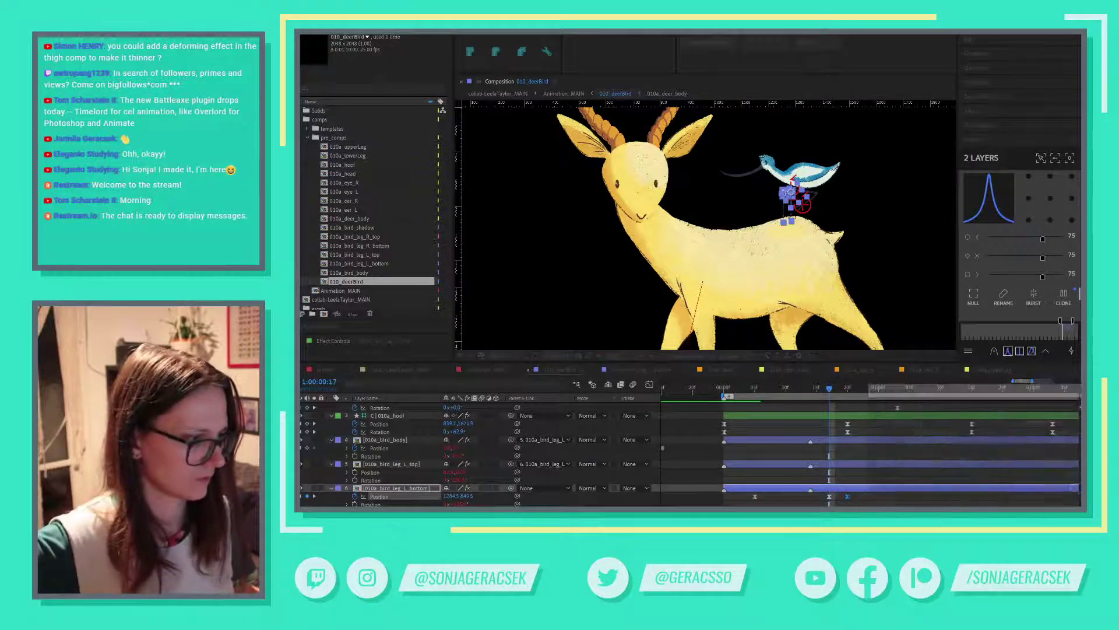
Check the keyframe velocity of the right-foot control's position keyframe at 1:00:00:20.
scroll(872, 467, up, 2)
drag(844, 448, 850, 443)
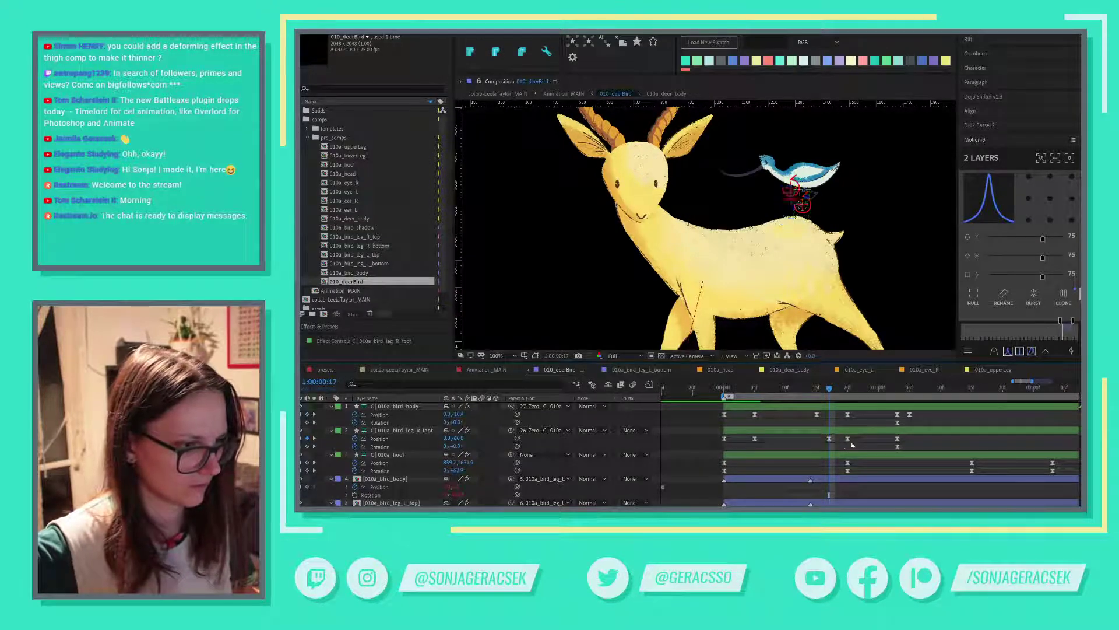
right_click(847, 438)
click(880, 498)
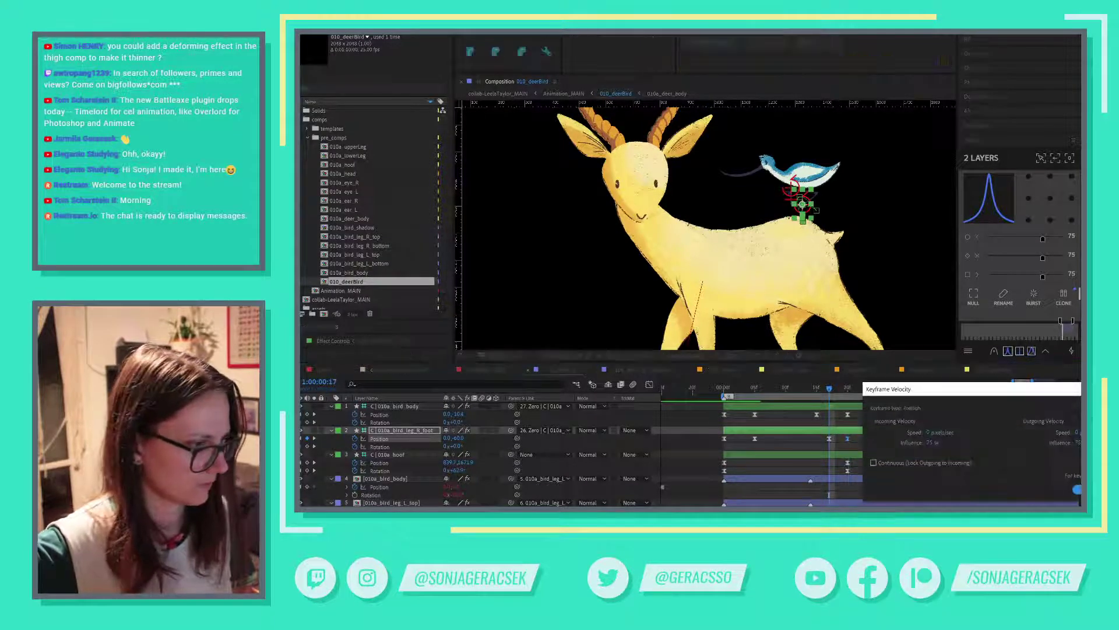
click(1078, 489)
Apply the Motion 3 keyframe easing to the left-leg bottom and foot position keyframes at 1:00:00:20.
scroll(1080, 406, down, 1)
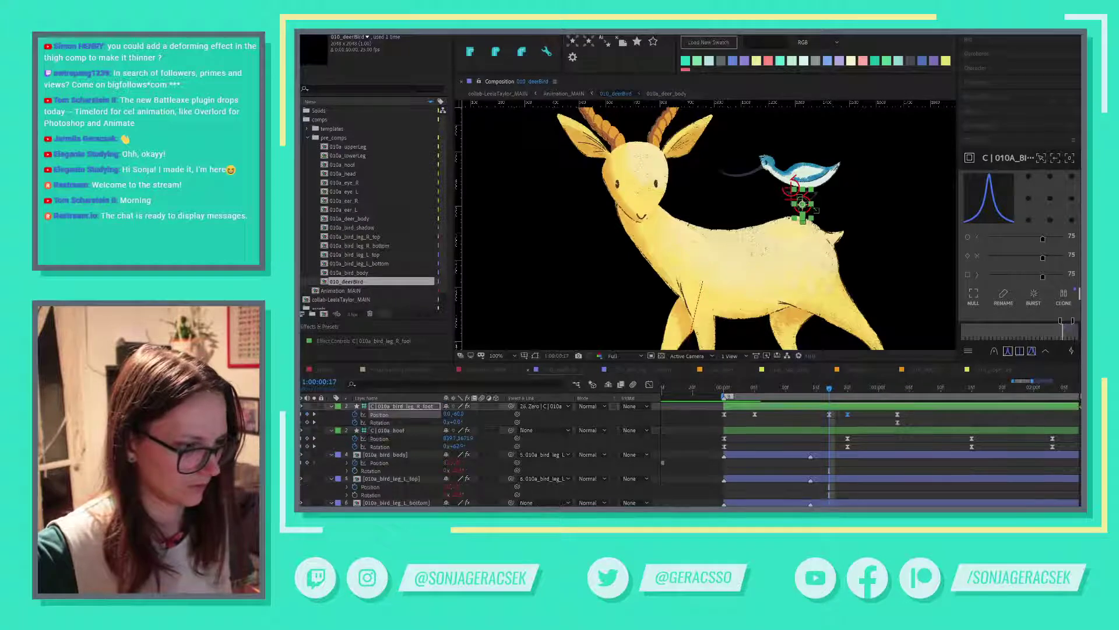
scroll(691, 449, down, 1)
click(847, 486)
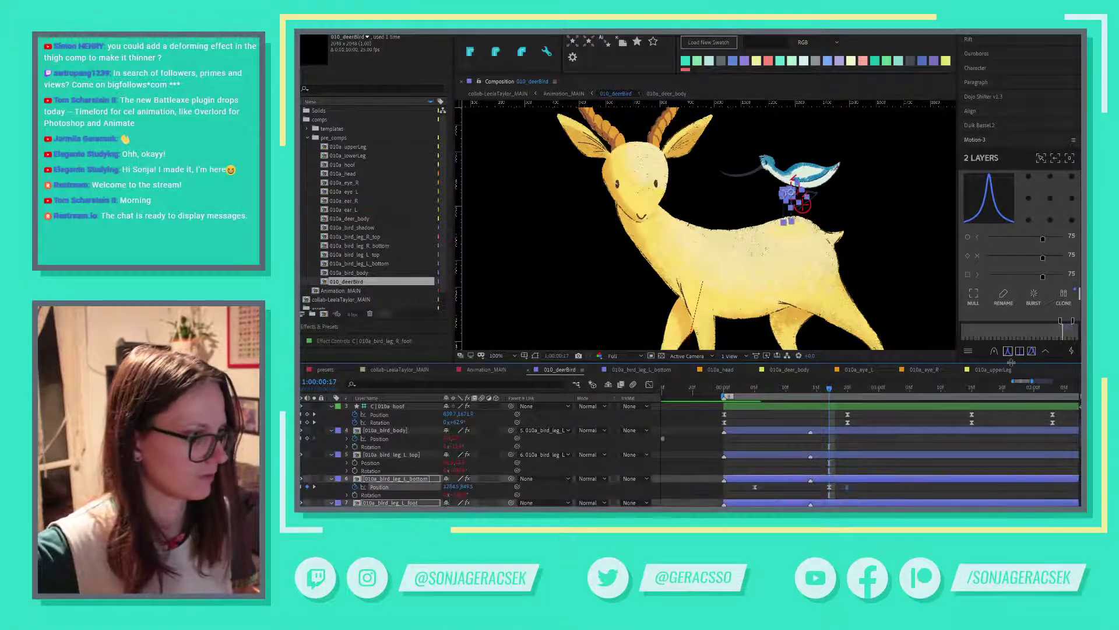
click(1008, 352)
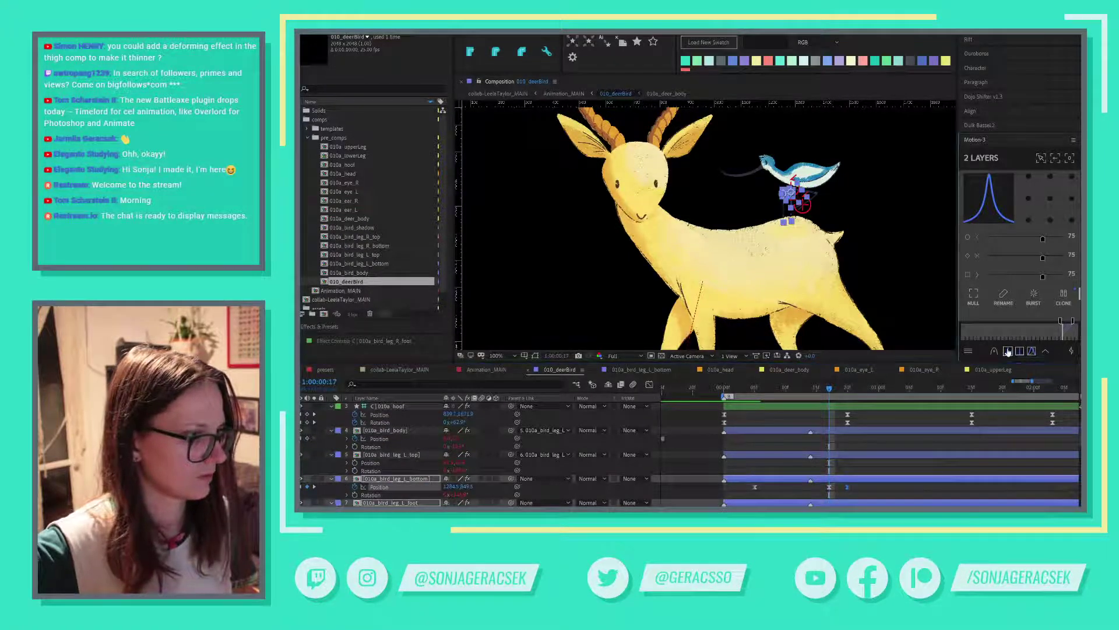
click(676, 470)
Move the left foot down at 1:00:00:17 to meet the lower end of the bird's left leg.
scroll(769, 207, up, 1)
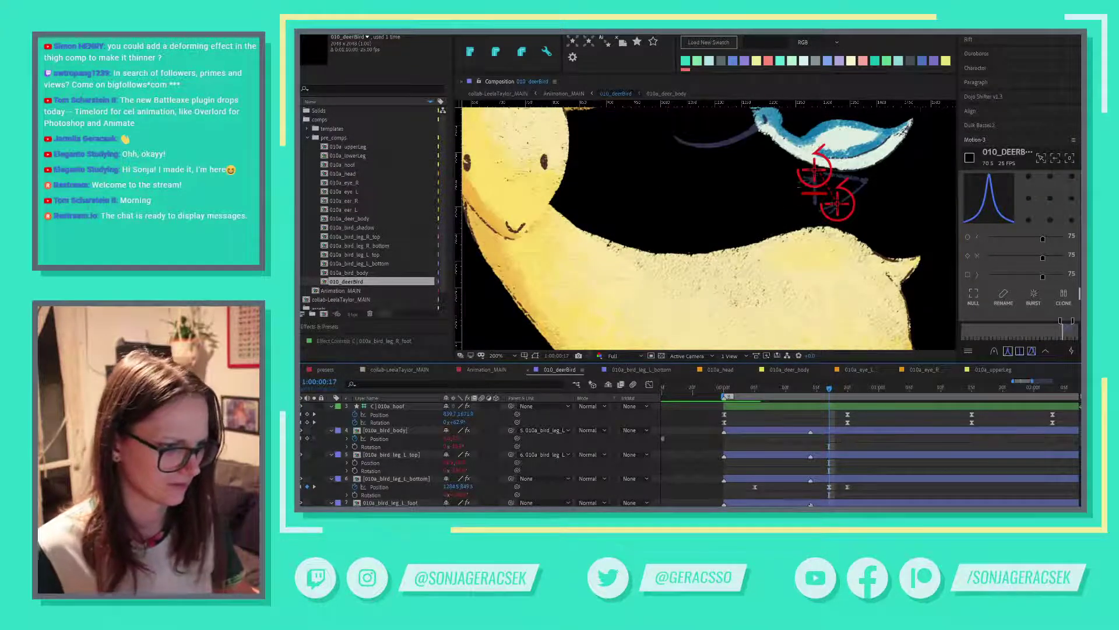
click(411, 503)
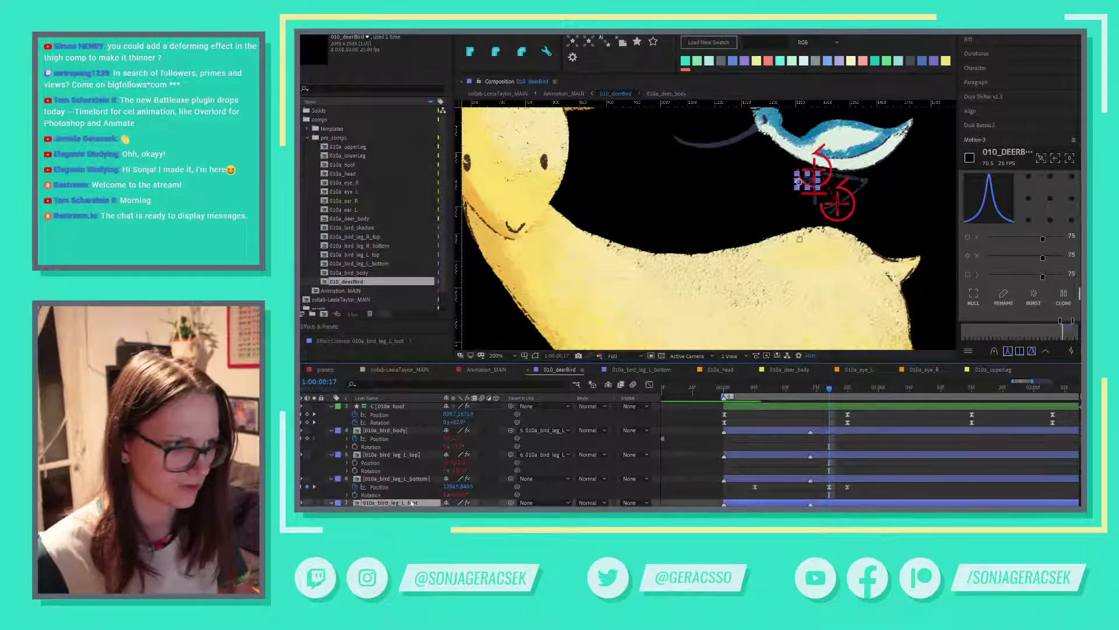
key(Return)
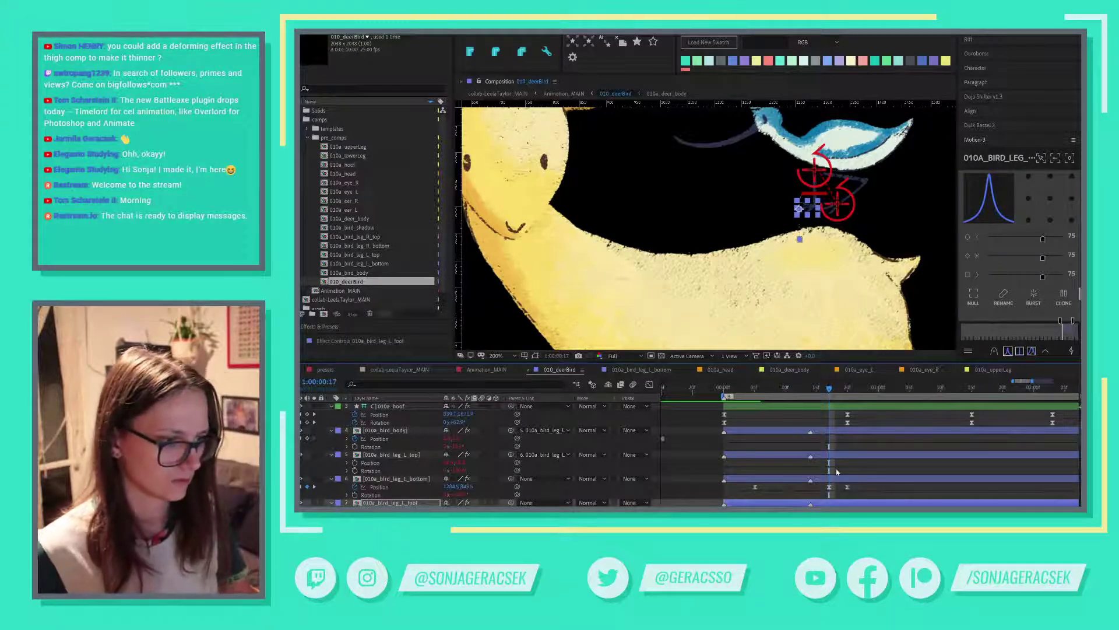
click(821, 422)
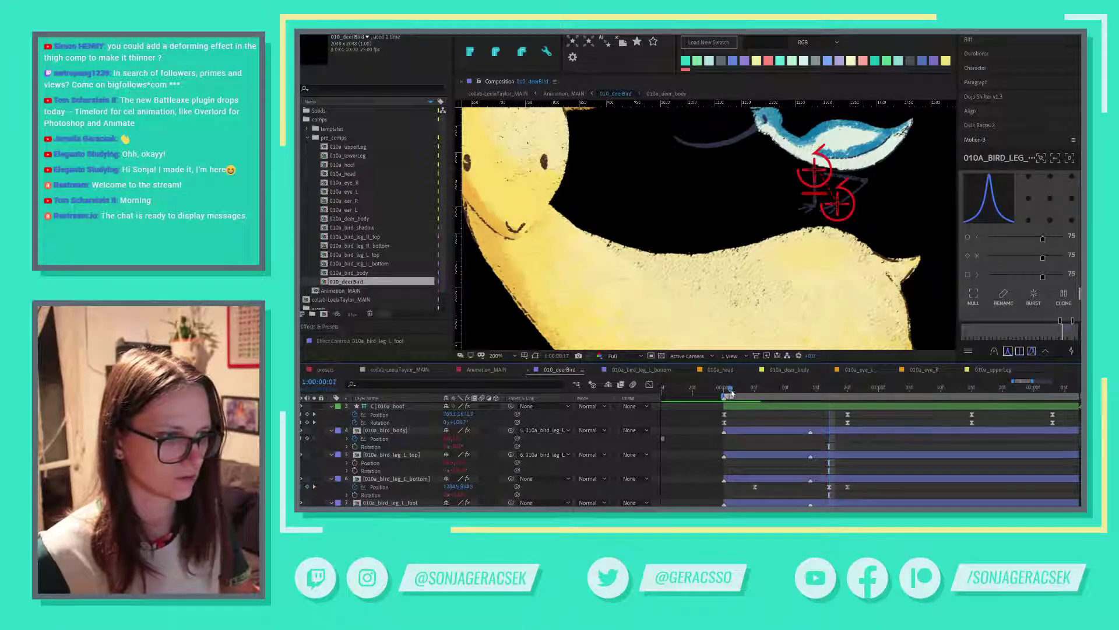
Preview the hop up to 1:00:00:10 and check the velocity of the left-leg bottom and foot position keyframes at 1:00:00:05.
drag(732, 392, 786, 396)
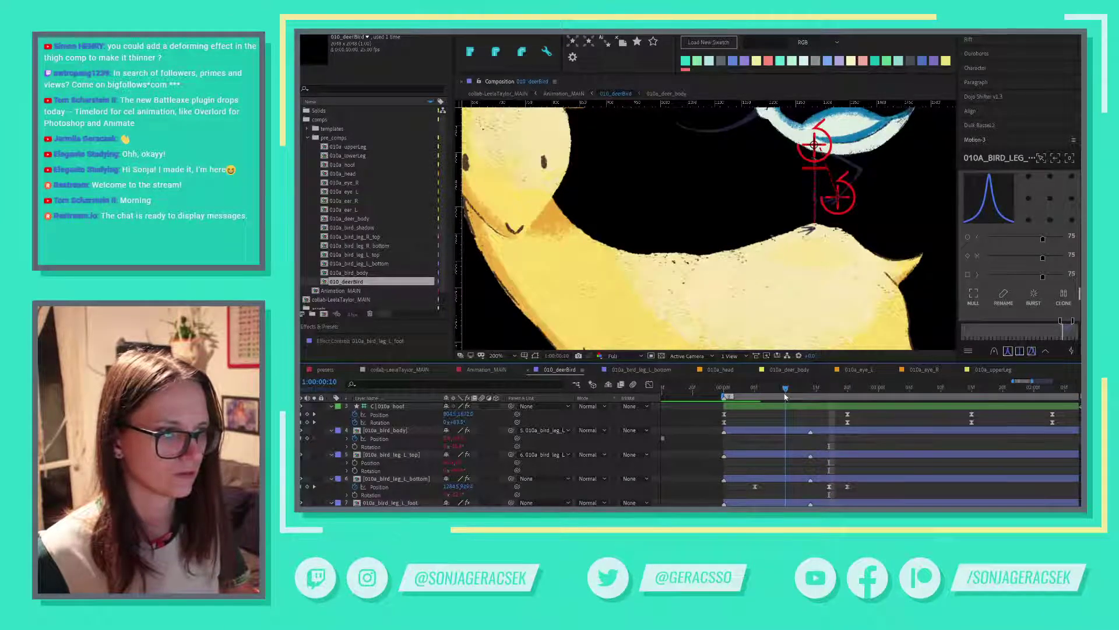
drag(761, 484, 750, 506)
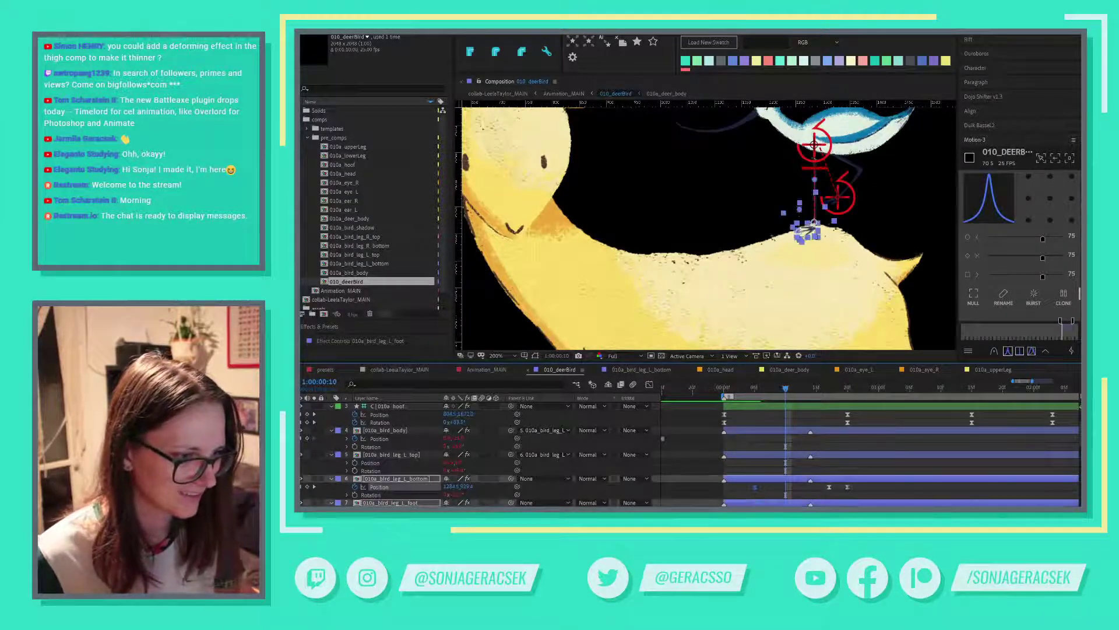
right_click(754, 504)
click(802, 499)
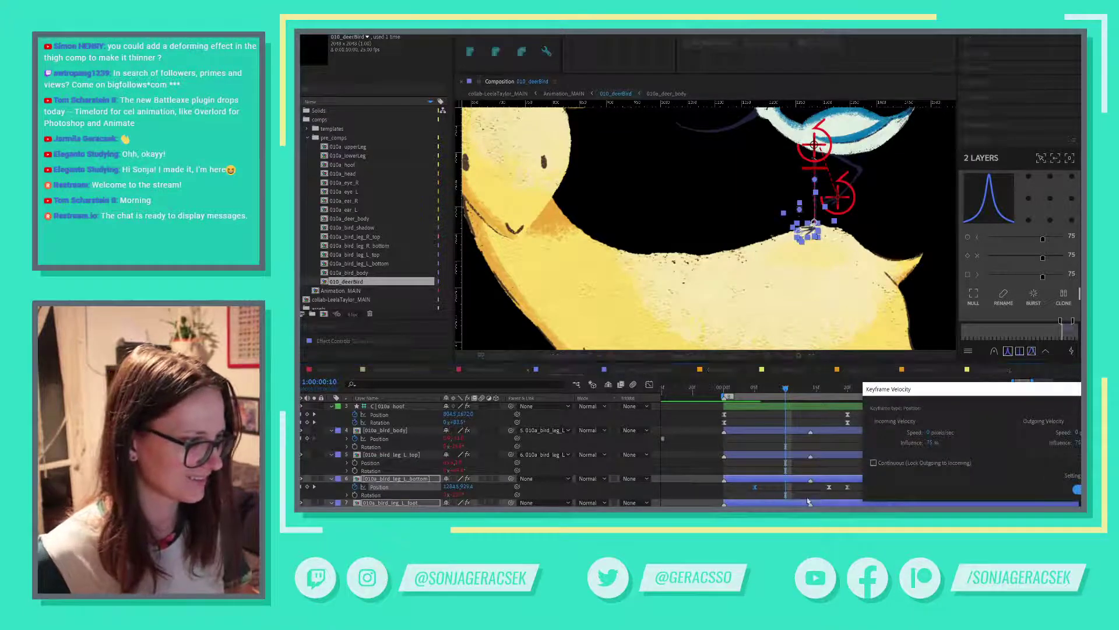
click(1077, 489)
click(742, 490)
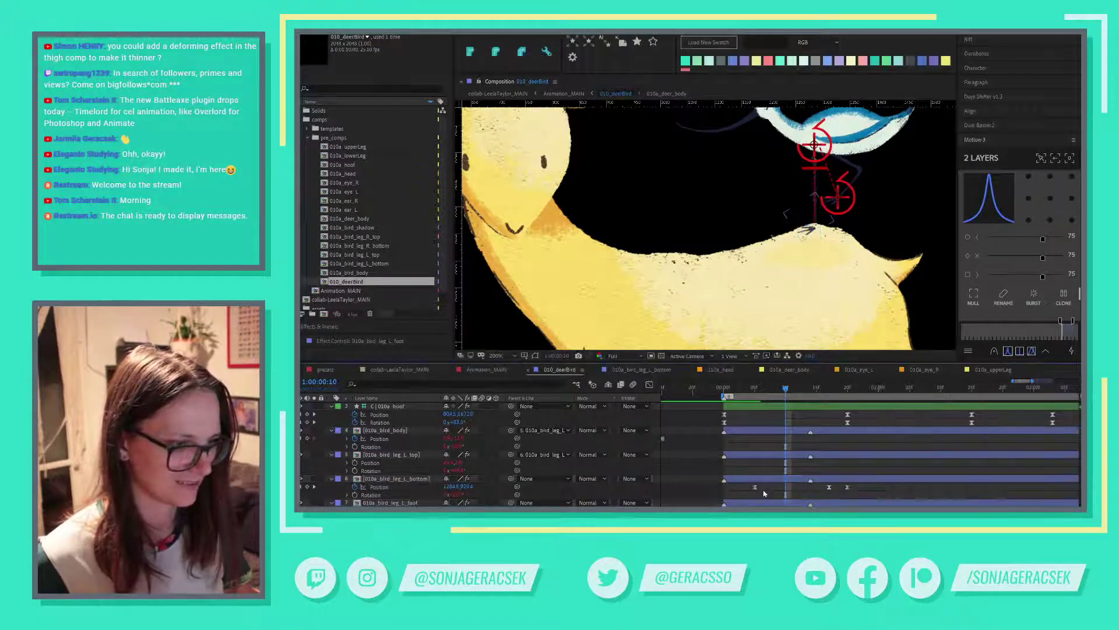
Apply the Motion 3 keyframe easing to the left-leg bottom and foot position keyframes at 1:00:00:05 and 1:00:00:17.
right_click(755, 487)
click(752, 496)
drag(750, 504, 834, 506)
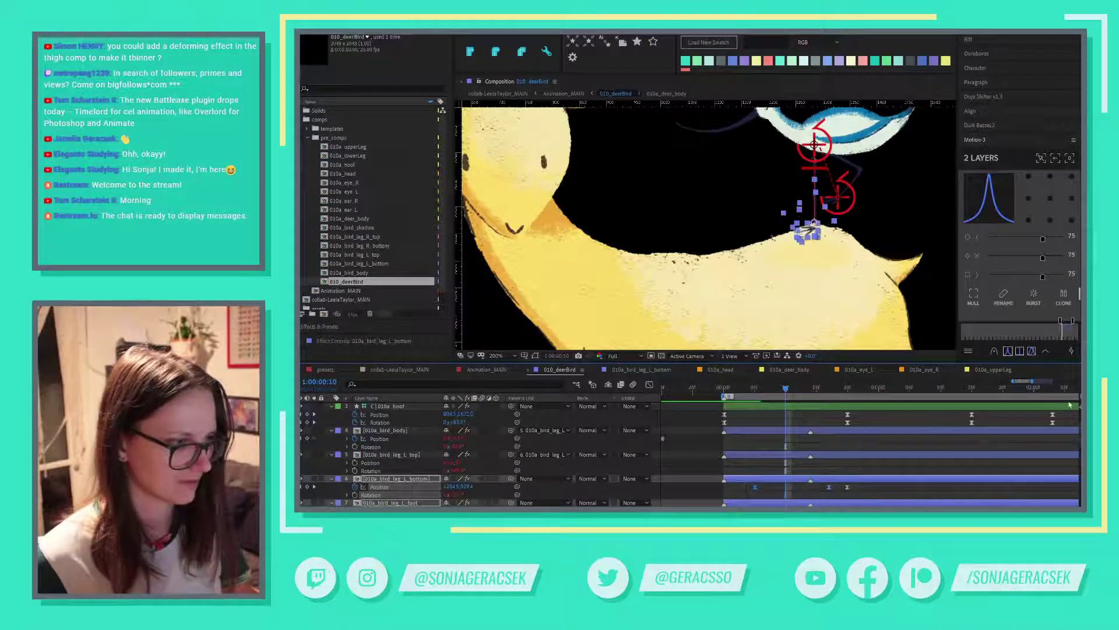
click(1009, 354)
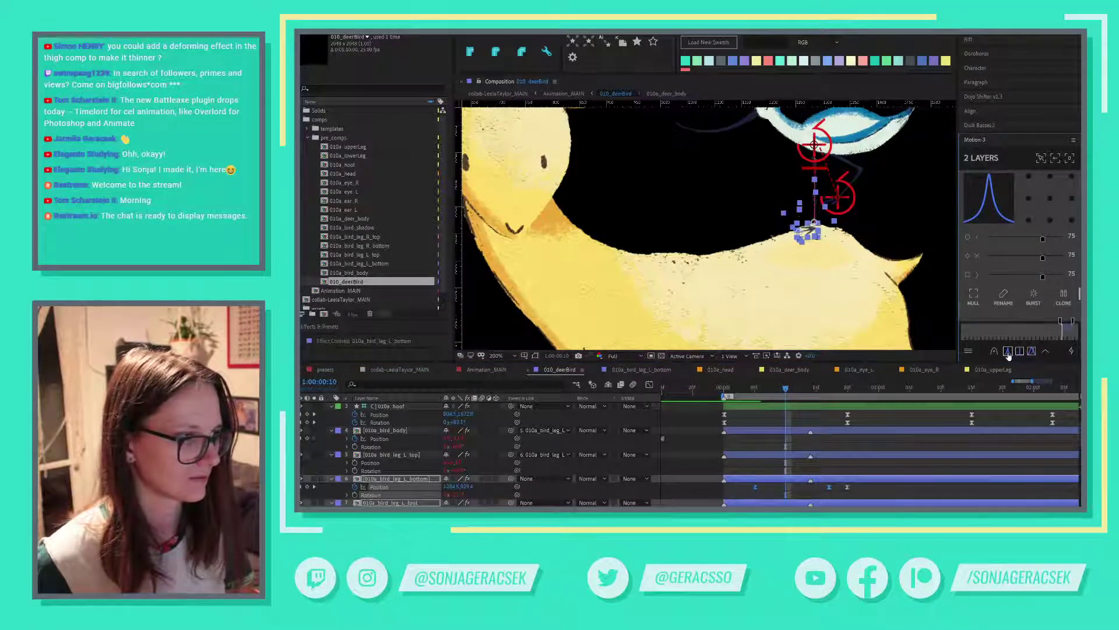
click(800, 492)
click(793, 482)
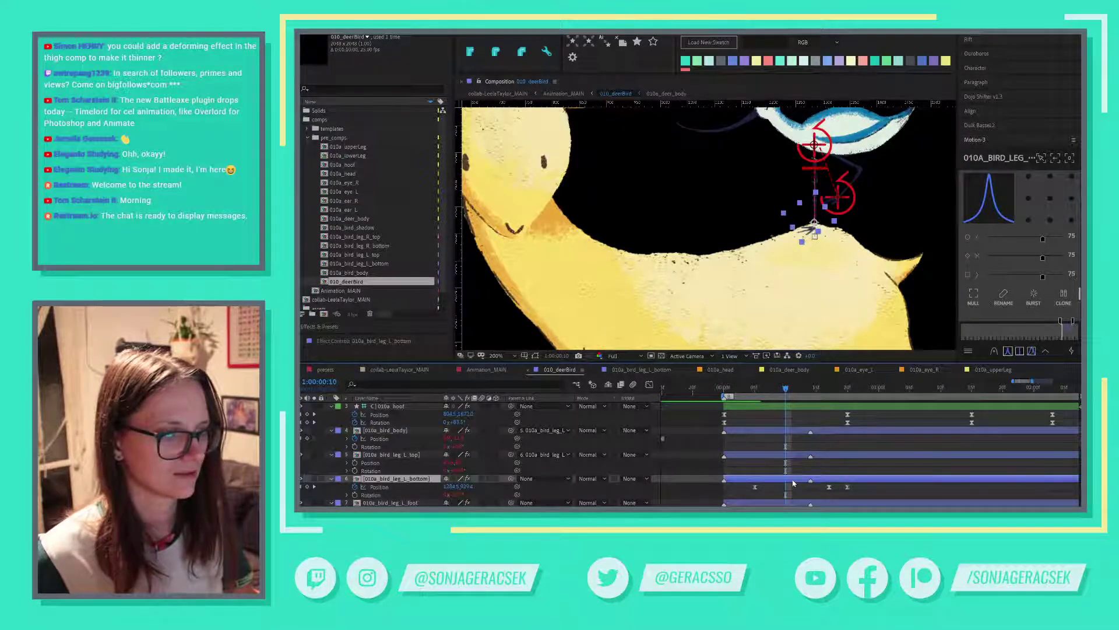
Turn off Auto-Stretch in the IK effect of the bird's right-foot control.
scroll(796, 492, up, 3)
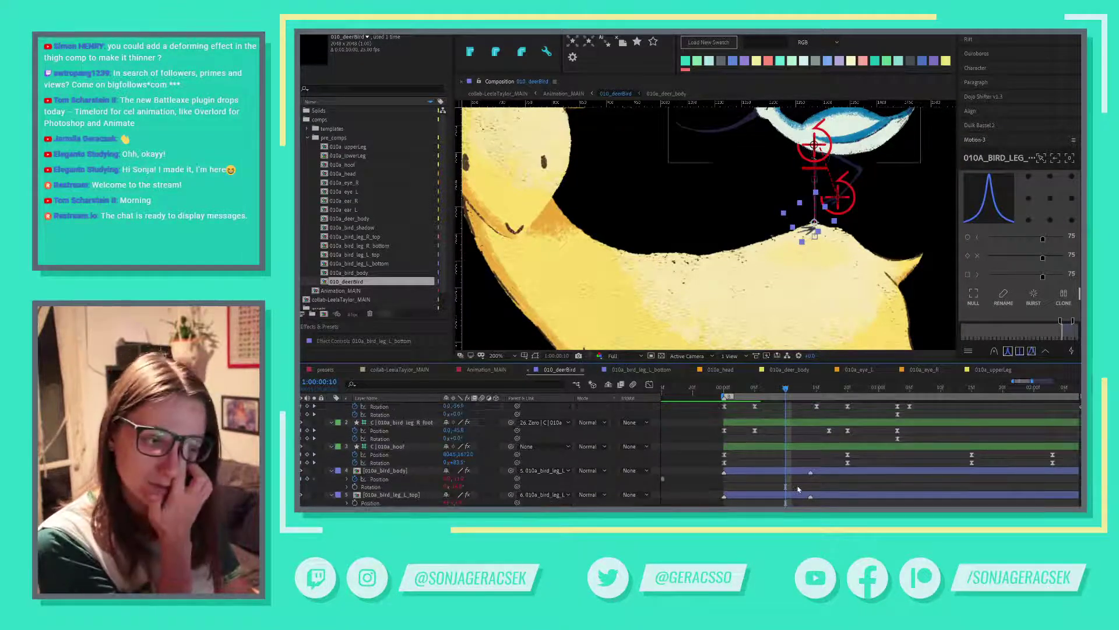
scroll(798, 489, up, 1)
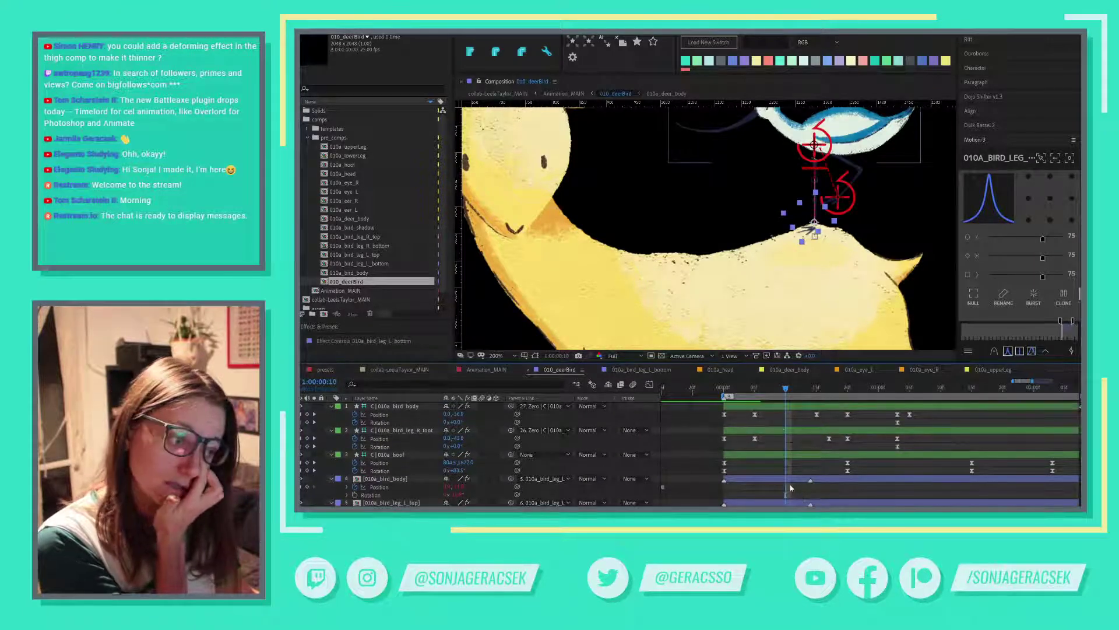
click(787, 432)
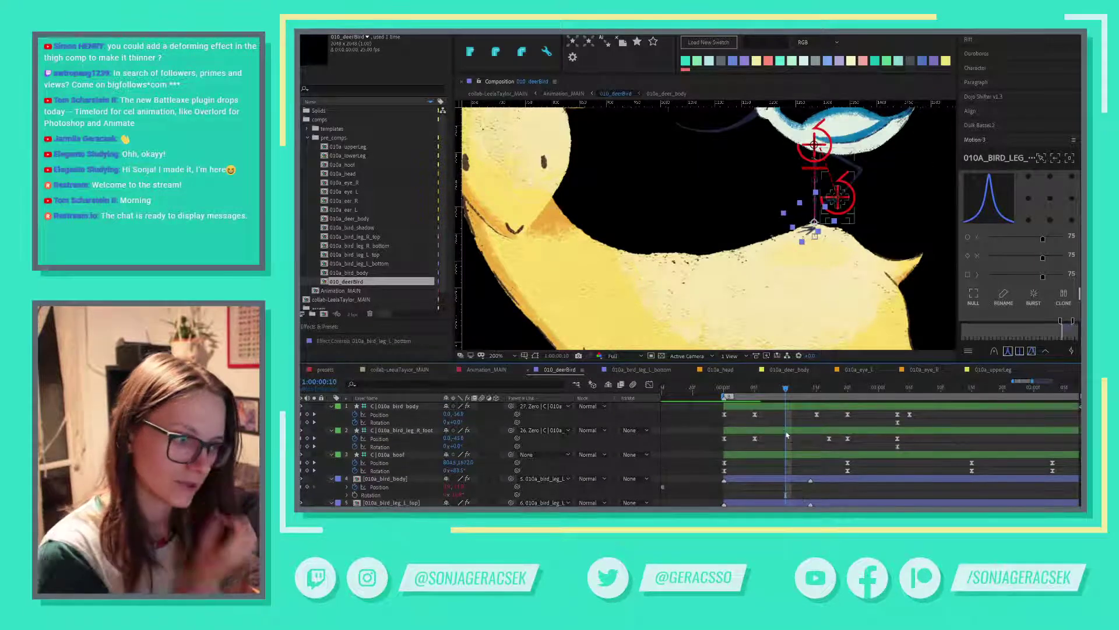
click(330, 33)
click(338, 53)
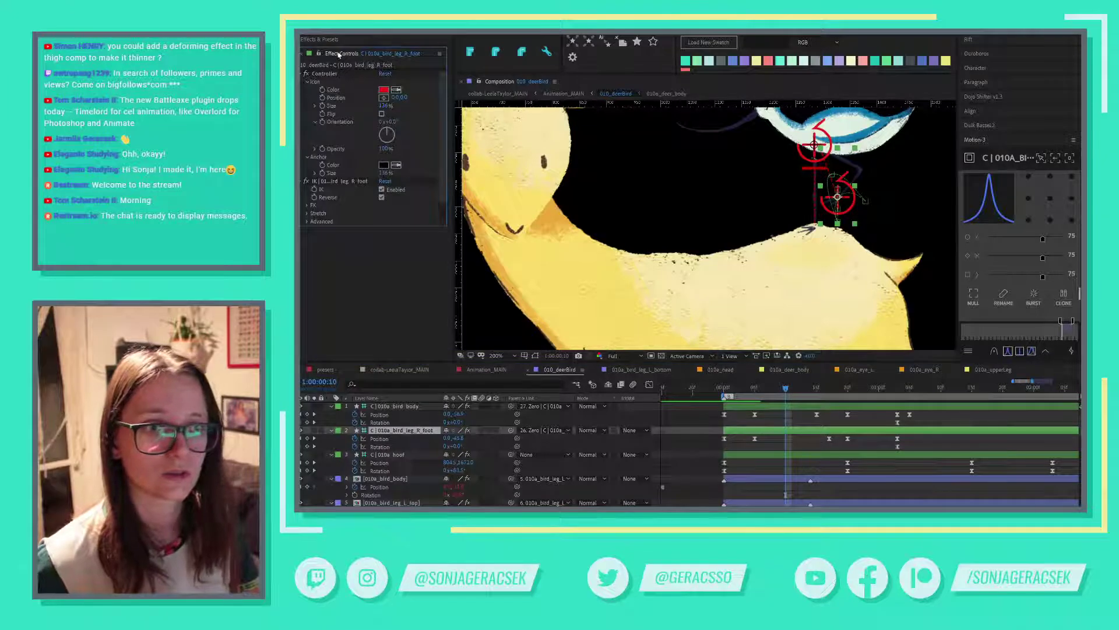
click(307, 214)
click(382, 206)
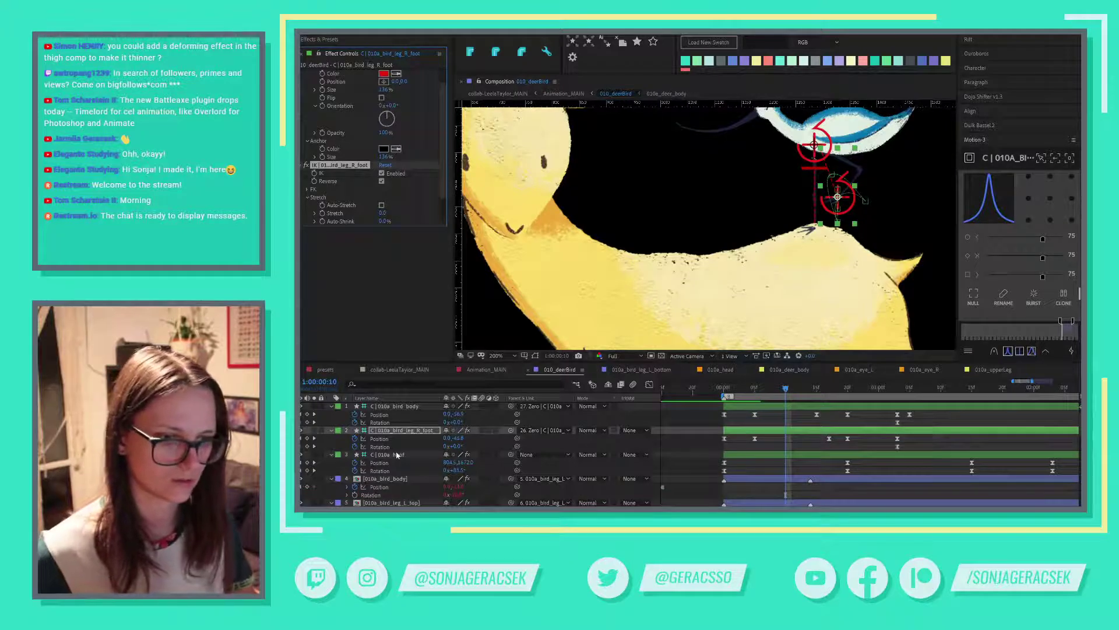
Turn off Auto-Stretch in the IK effect of the bird's body control.
click(399, 405)
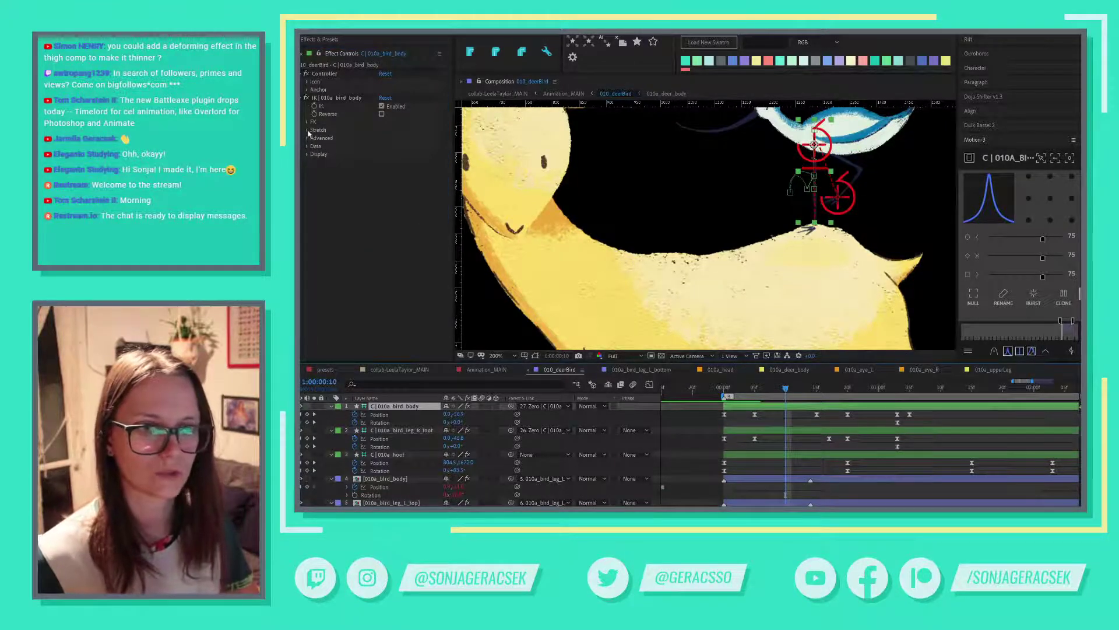
click(308, 131)
click(381, 139)
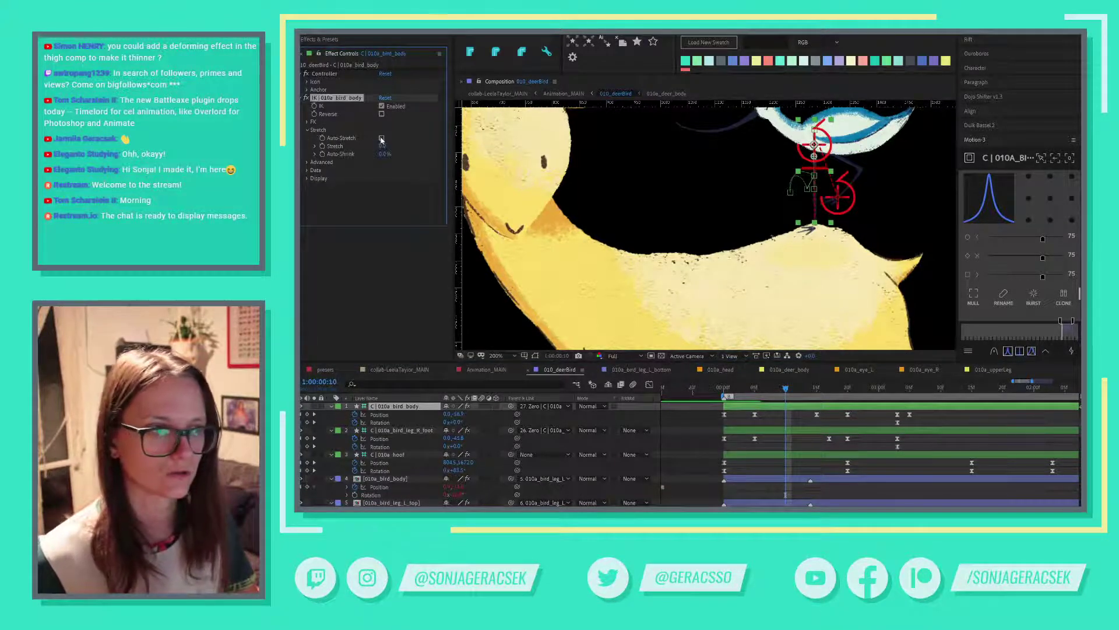
click(666, 463)
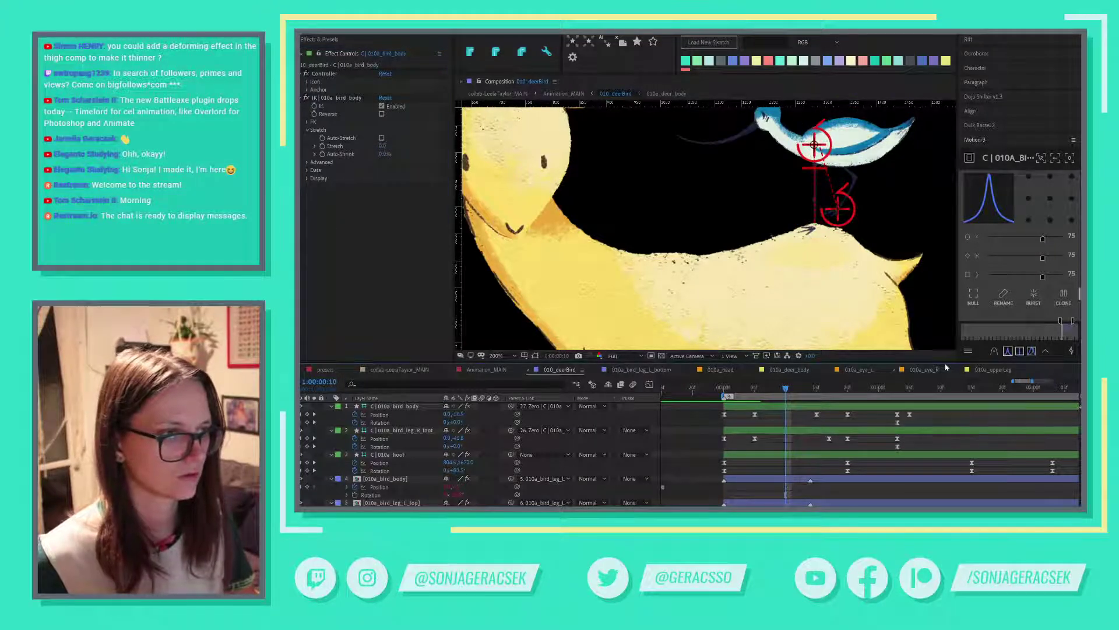
Adjust the left-leg bottom and foot position keyframes at 1:00:00:05 to raise the leg at 1:00:00:10, and preview through 1:00:00:17.
scroll(874, 477, down, 3)
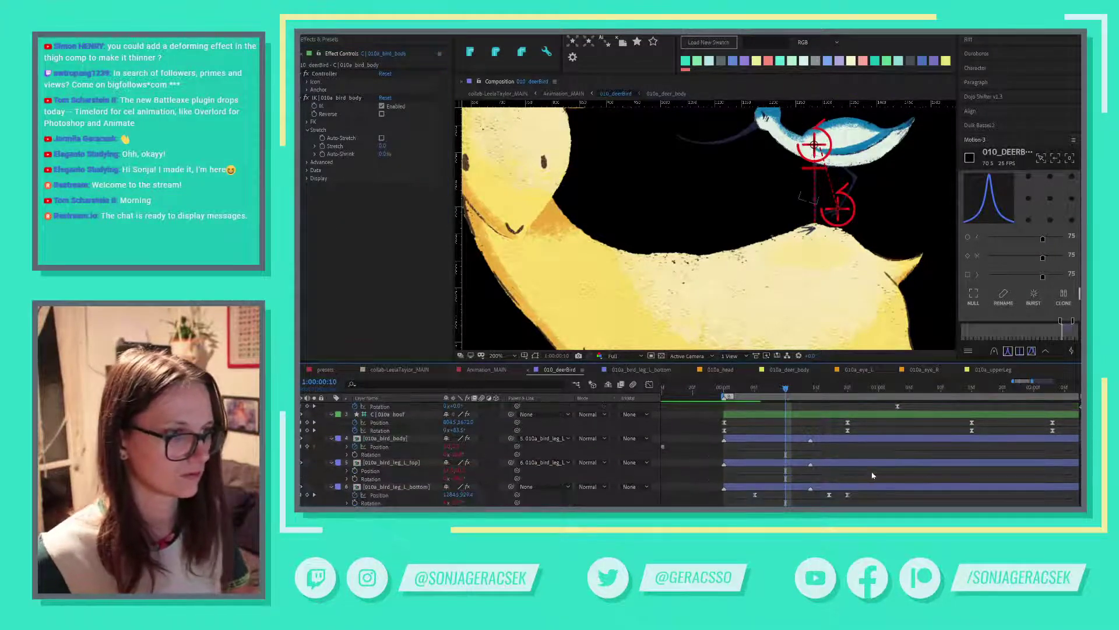
scroll(872, 475, down, 1)
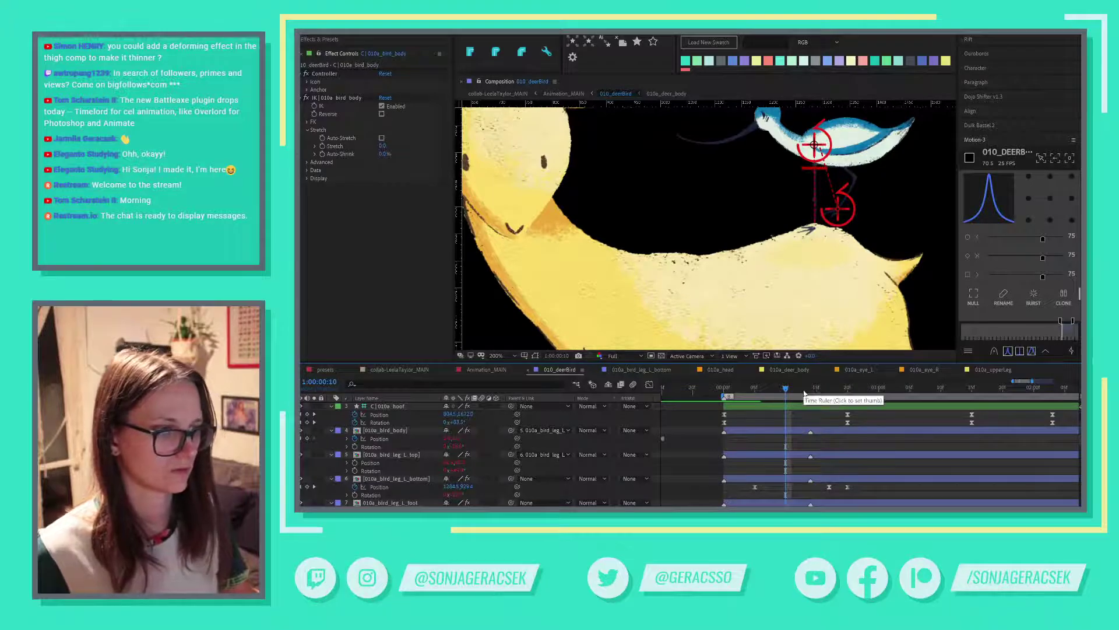
drag(765, 485, 749, 505)
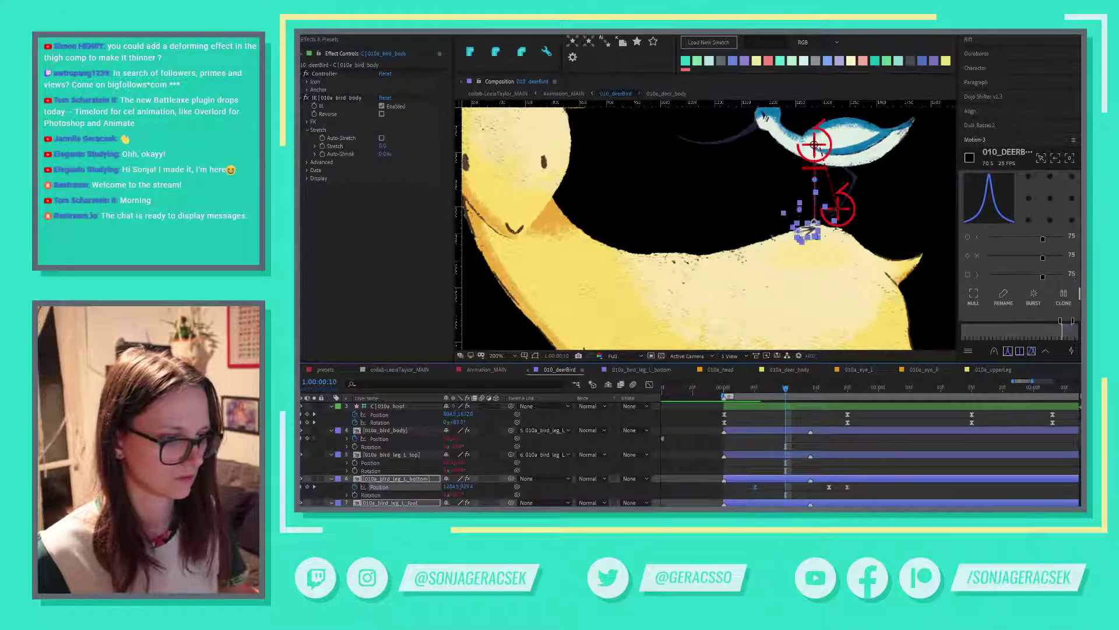
drag(807, 232, 799, 219)
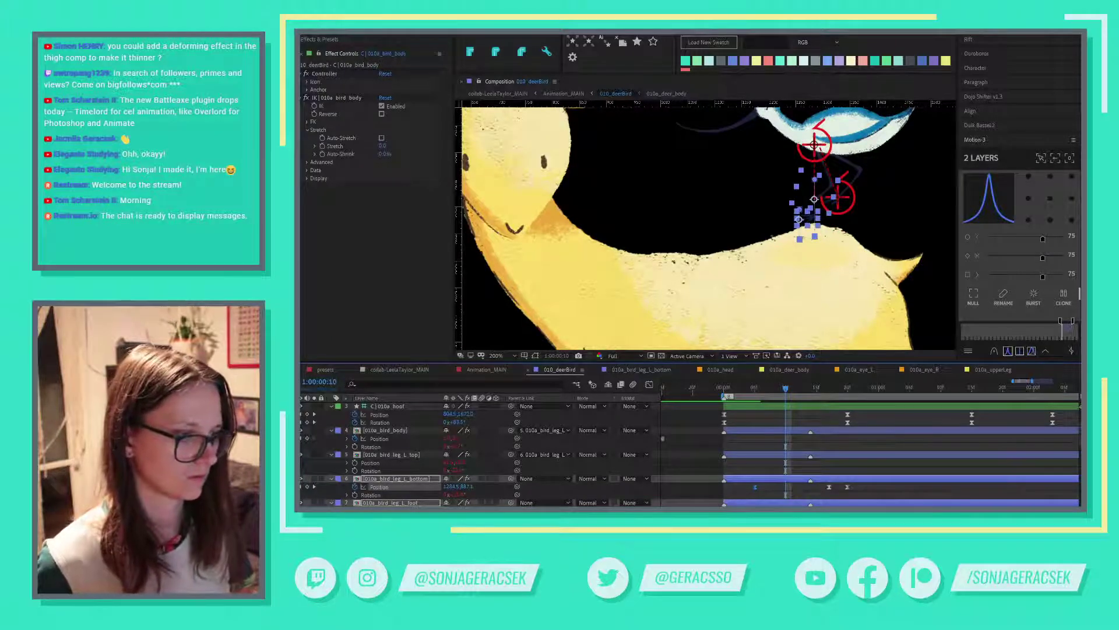
drag(785, 392, 830, 392)
click(873, 495)
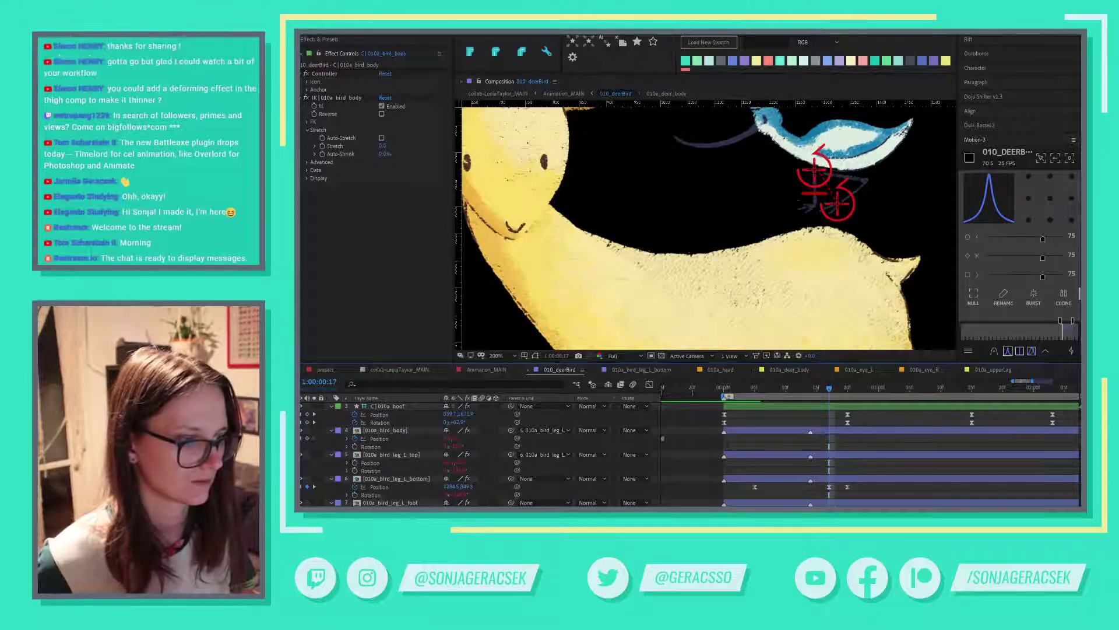
Nudge the left-leg bottom's position keyframe at 1:00:00:17 further up and check the leg motion through 1:00:01:09.
click(836, 503)
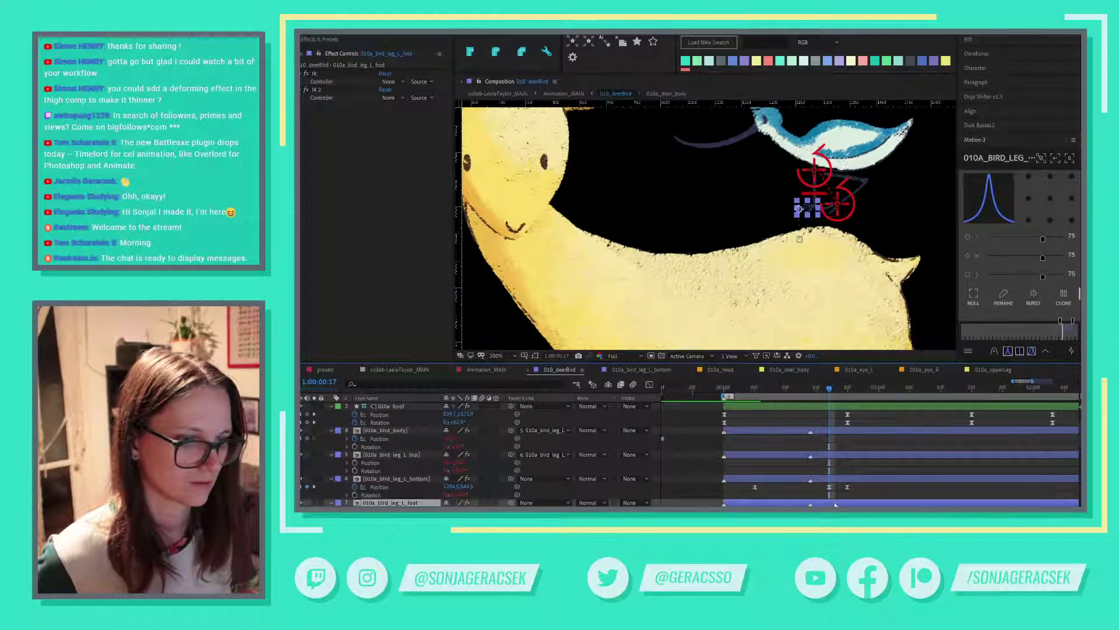
click(838, 479)
key(shift+Up)
key(shift+Up)
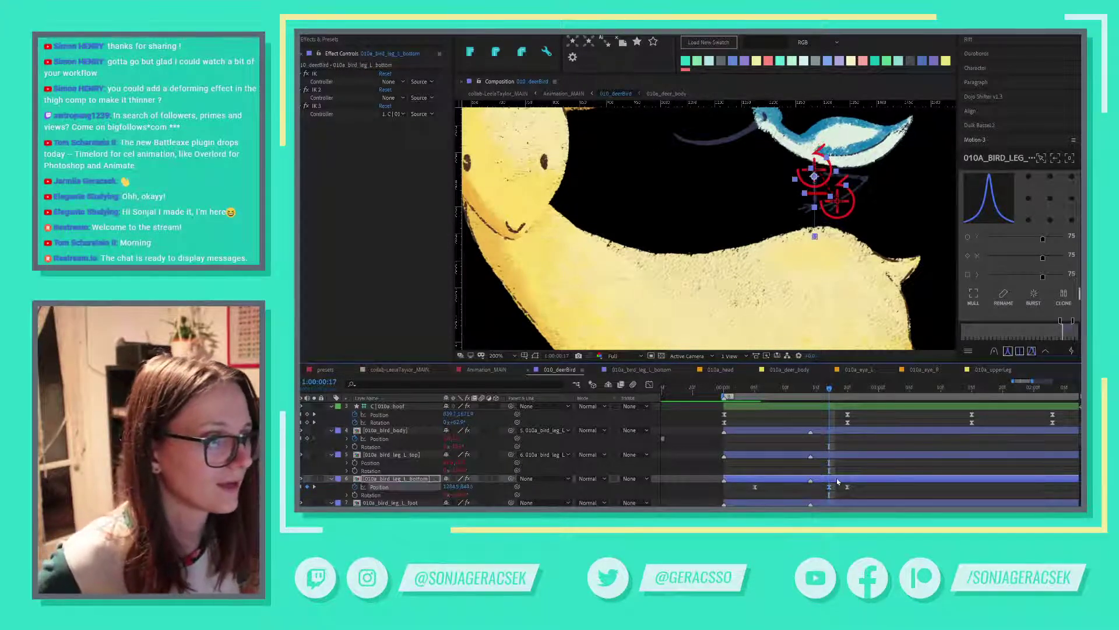
key(shift+Up)
key(shift+Up)
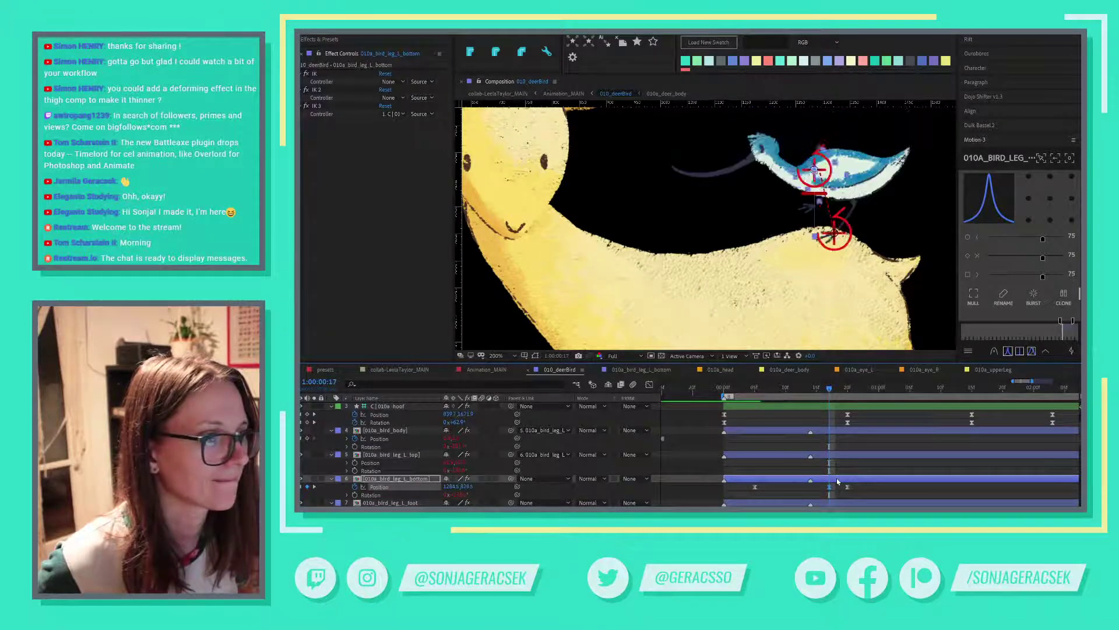
click(885, 494)
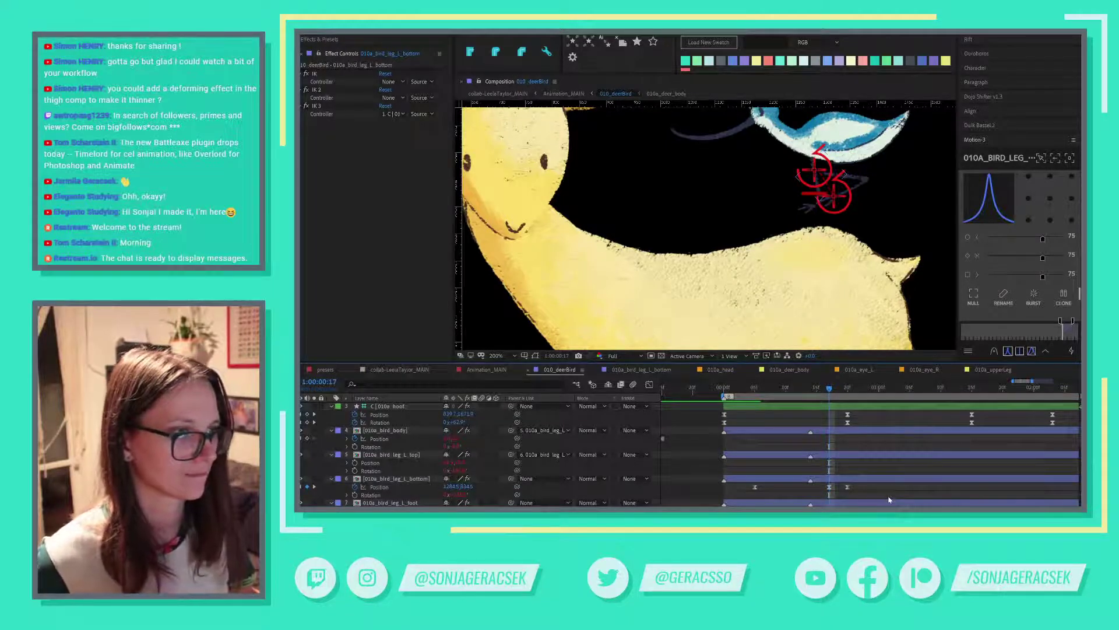
click(885, 504)
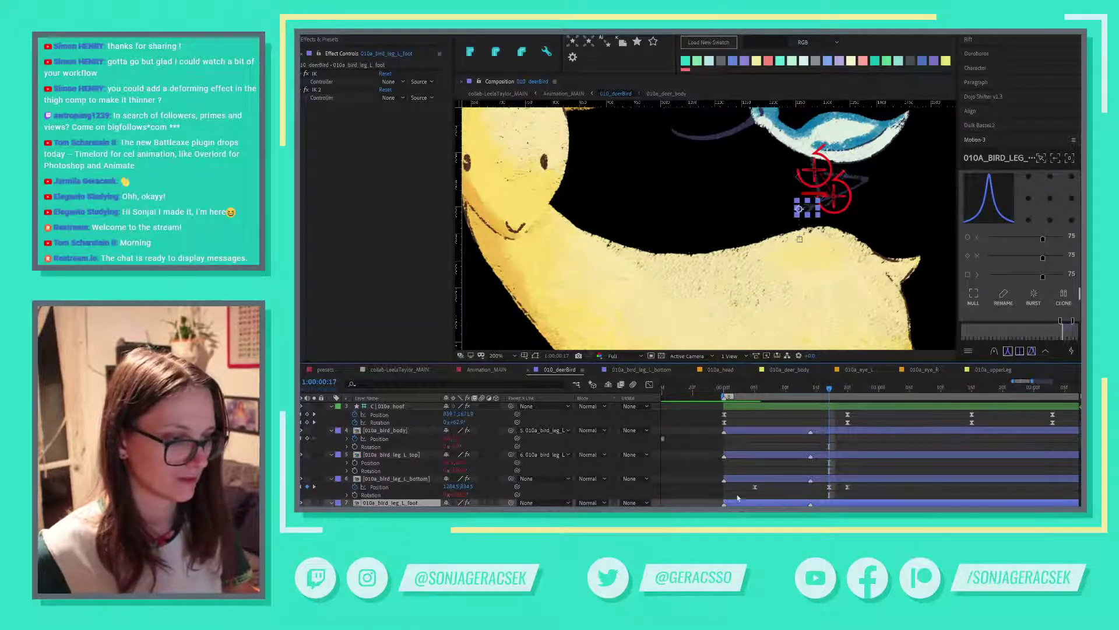
click(849, 388)
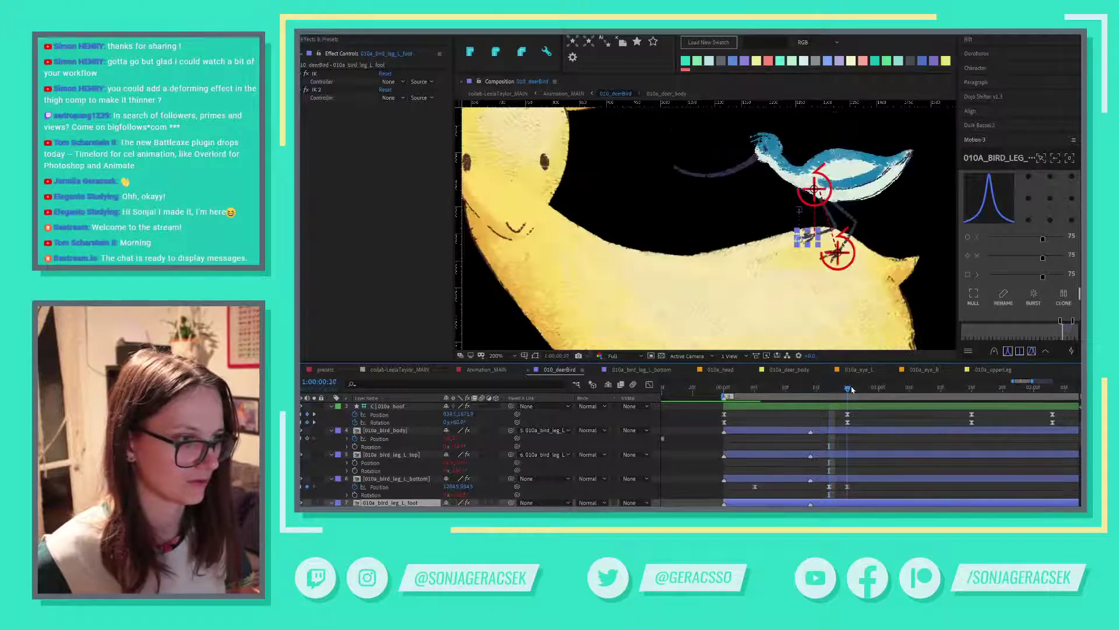
drag(851, 389, 936, 391)
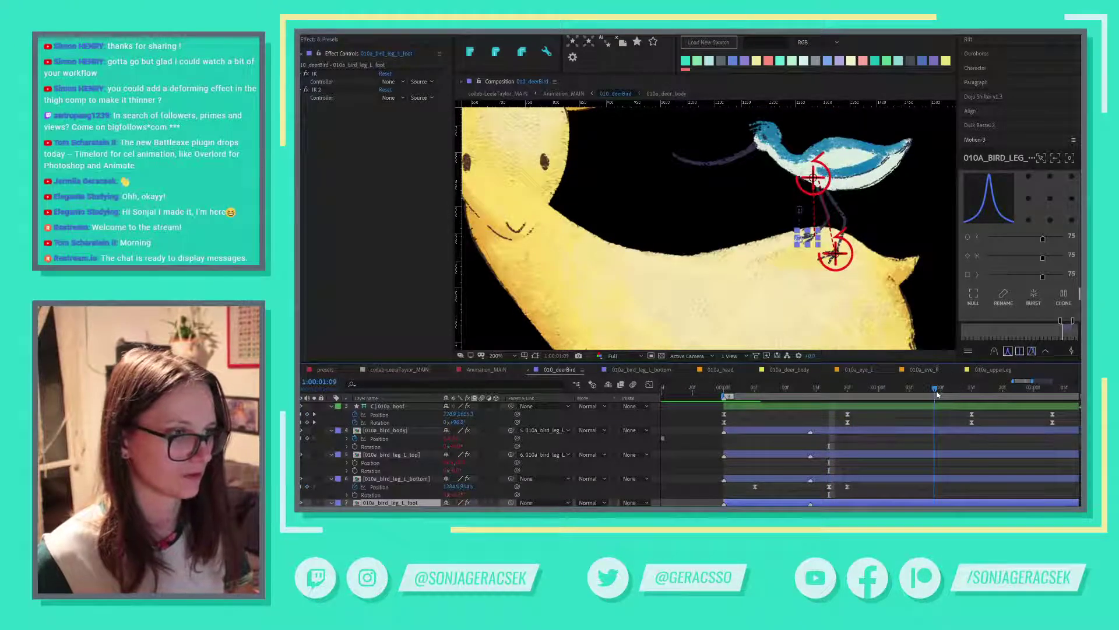
Apply 75 easing from Motion 3 to the position keyframes of the left-leg bottom and left-foot layers.
click(795, 485)
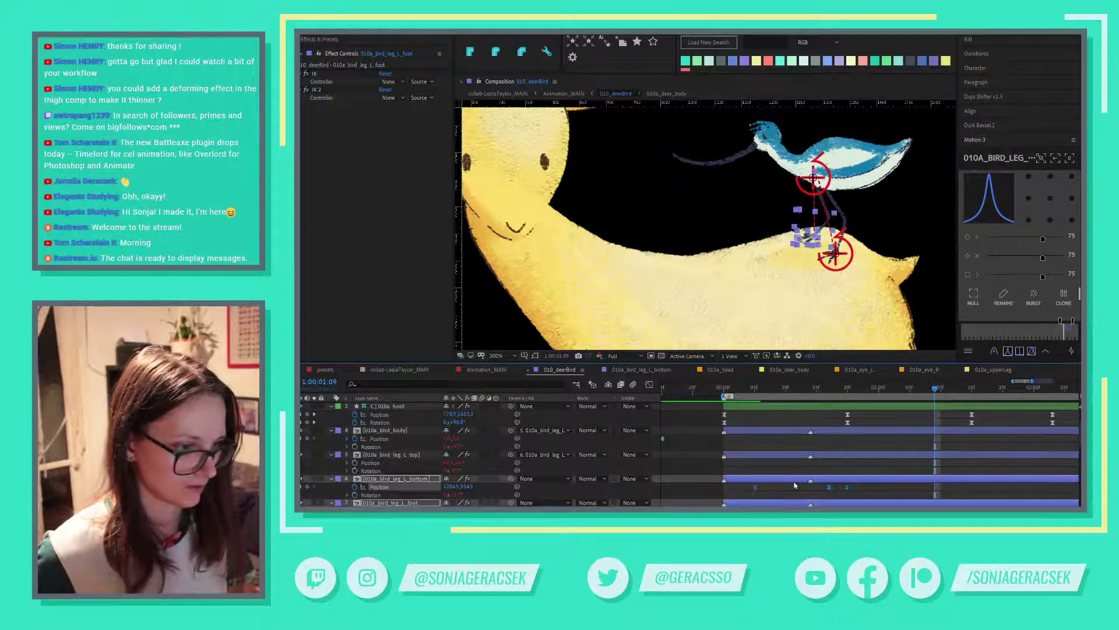
click(1019, 350)
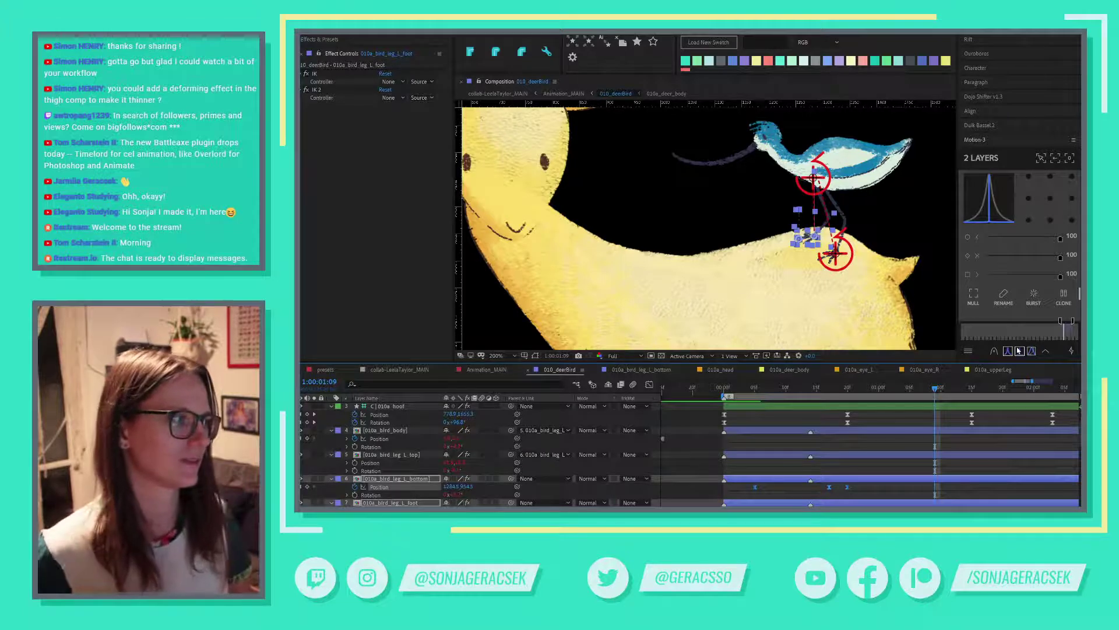
click(1030, 354)
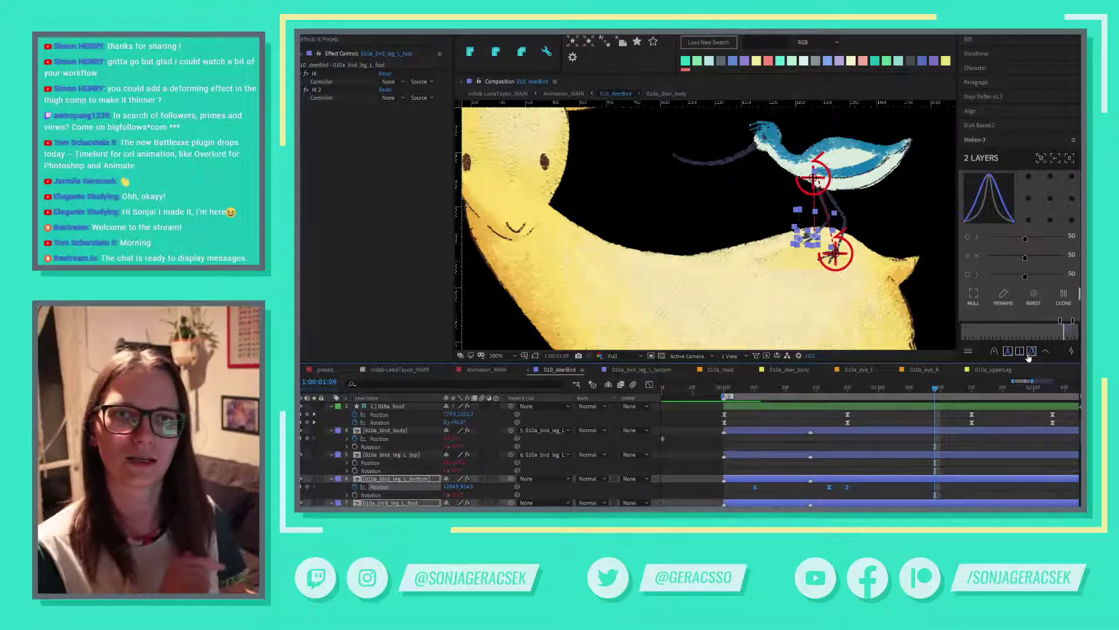
click(1028, 356)
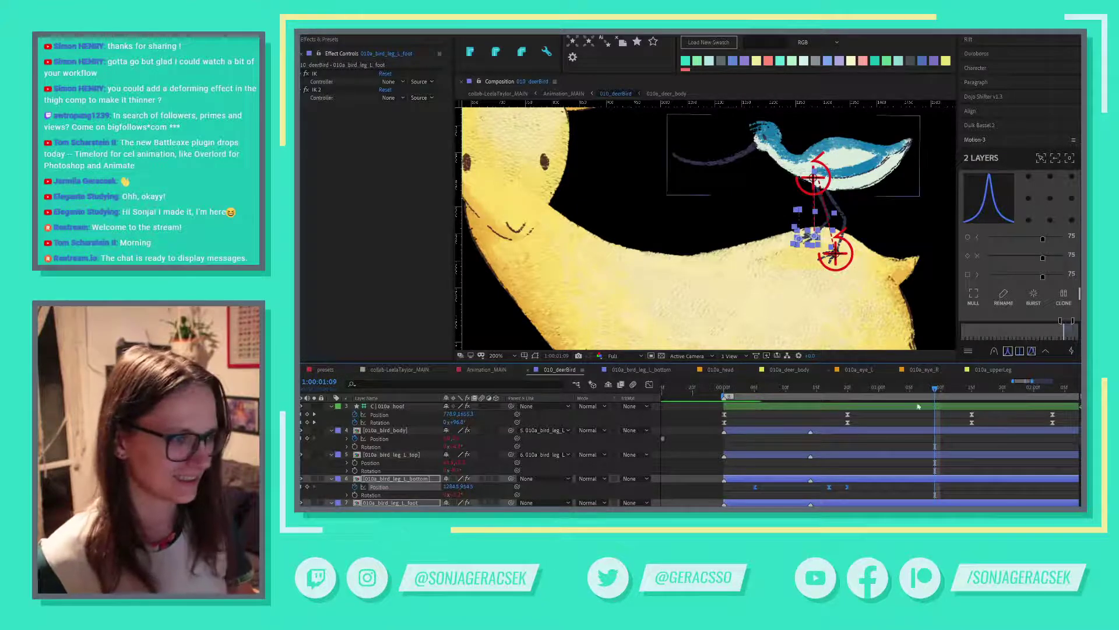
Delete all position keyframes on the bird's left-leg bottom and left-foot layers.
drag(741, 391, 755, 391)
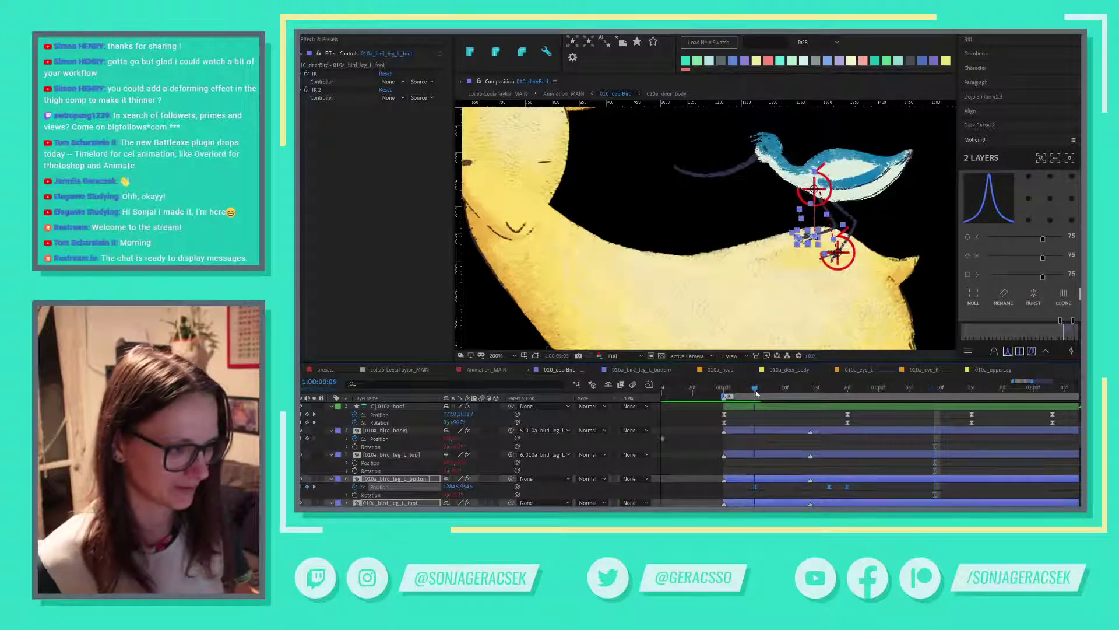
click(770, 440)
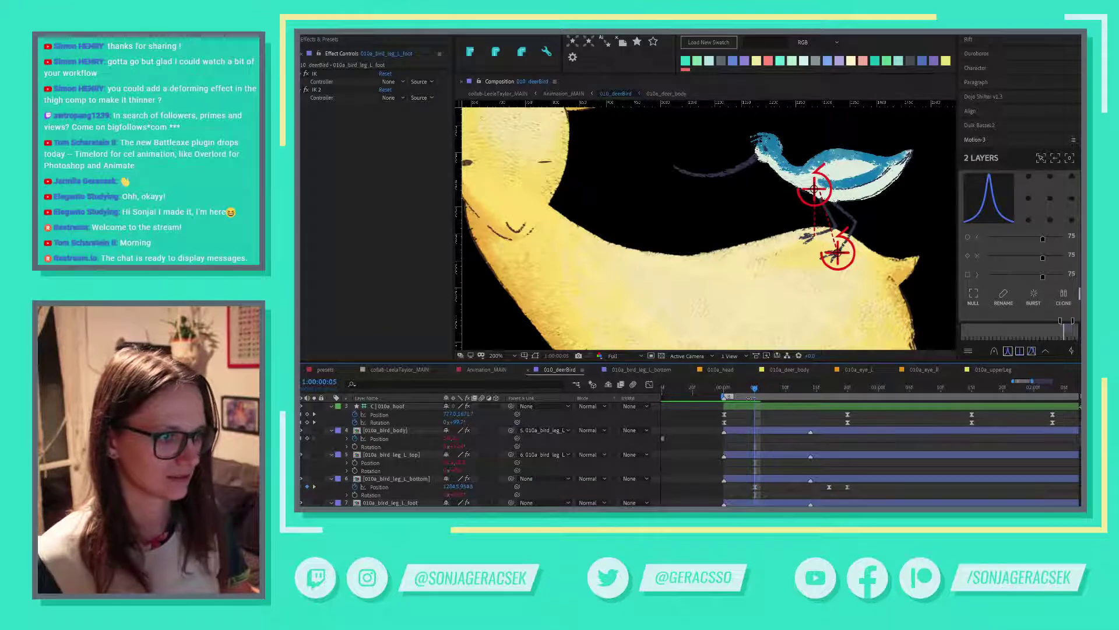
drag(755, 389, 896, 397)
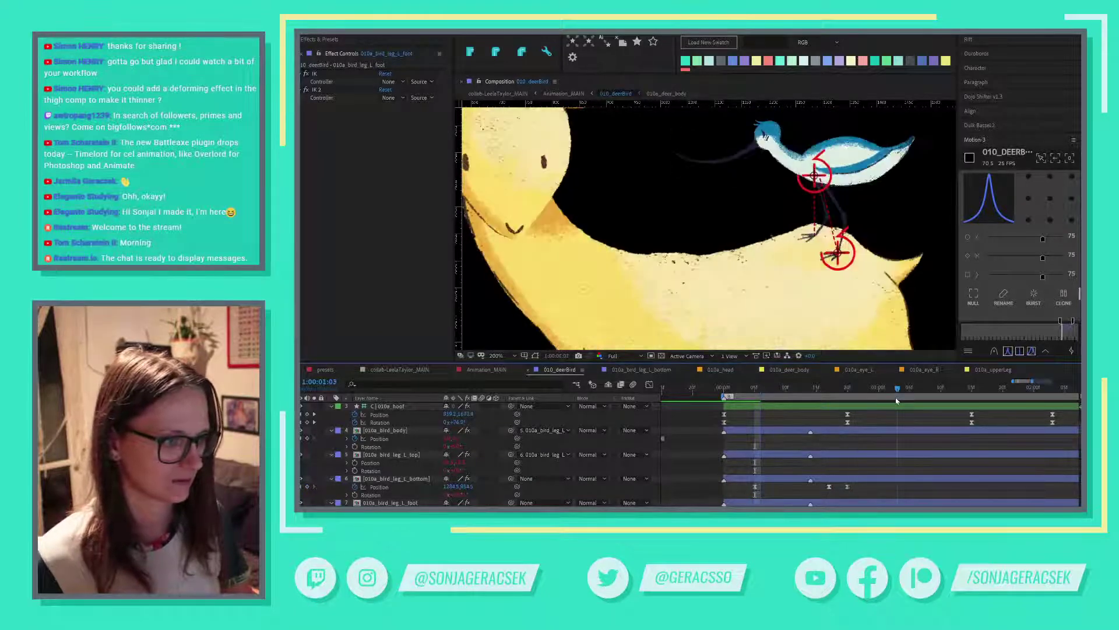
drag(858, 486, 737, 501)
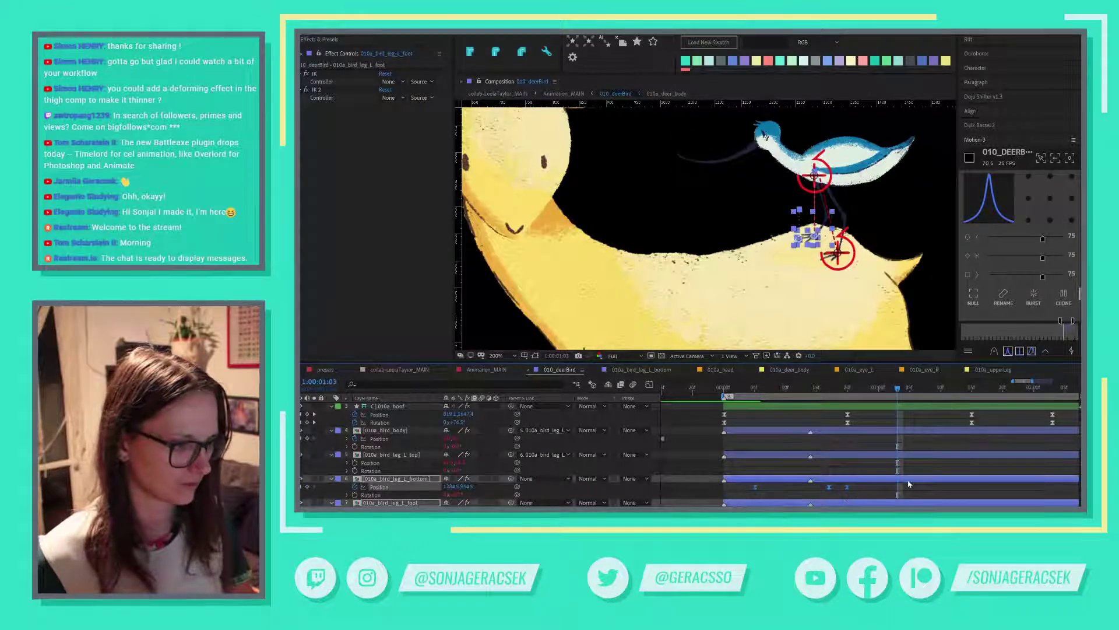
key(Delete)
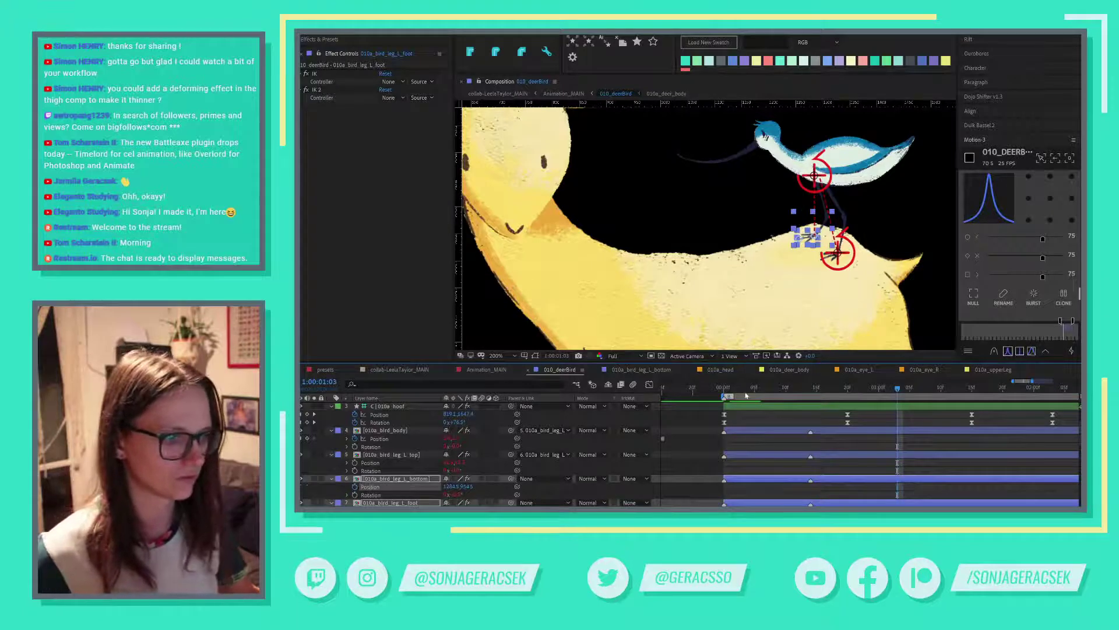
Move the right-foot control's 1:00:00:17 position keyframe to 1:00:00:15, in line with the body control's keyframe.
click(726, 389)
drag(739, 389, 860, 430)
scroll(861, 431, up, 3)
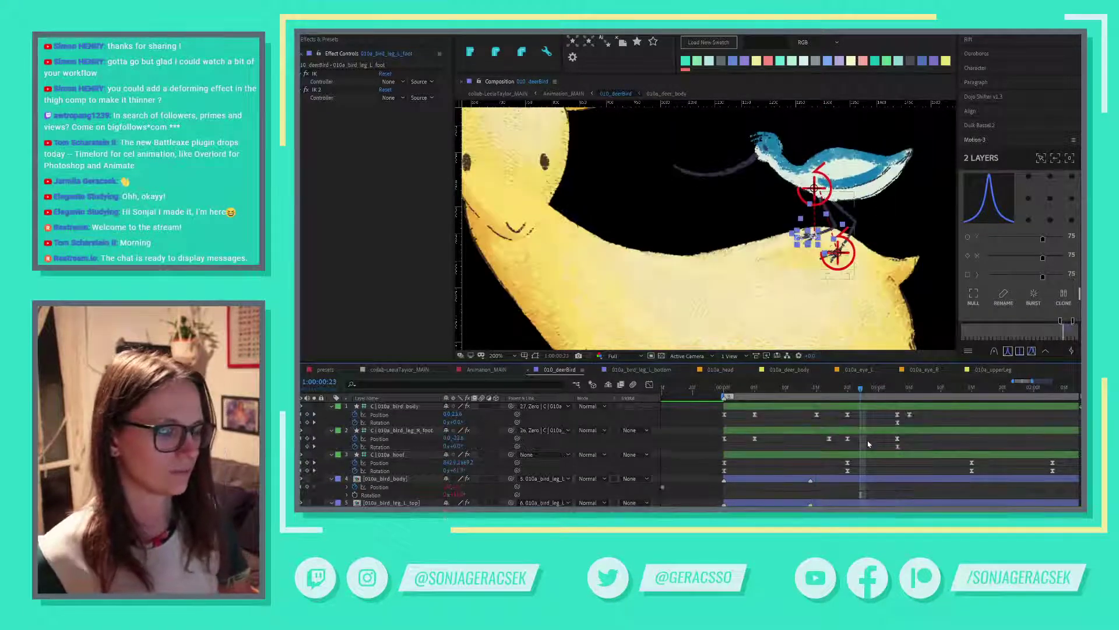
drag(755, 387, 817, 388)
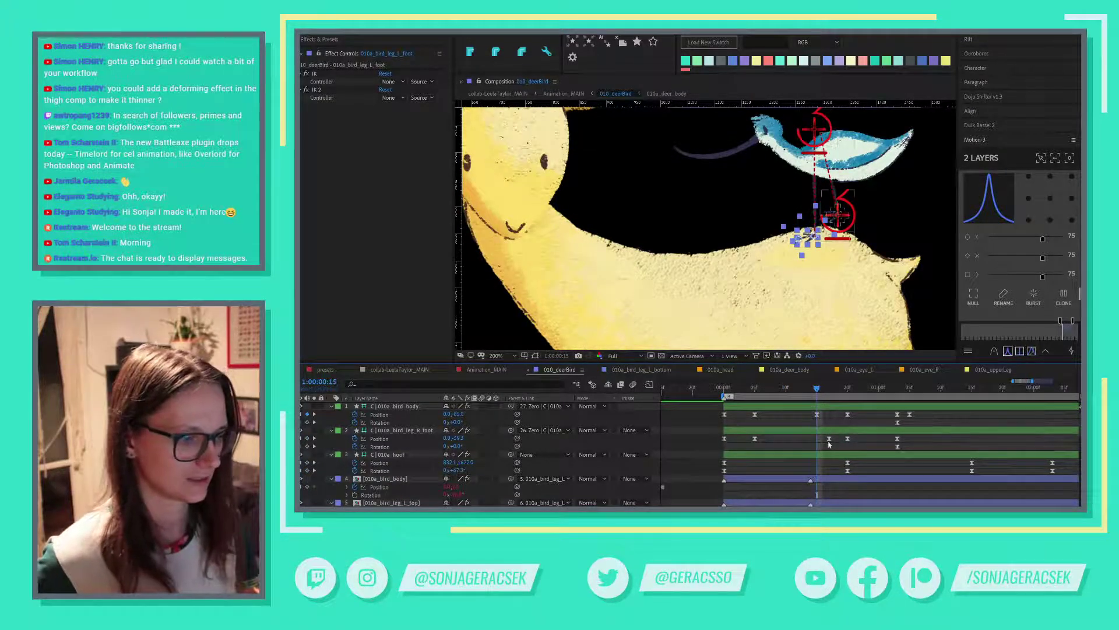
drag(829, 438, 817, 439)
scroll(818, 310, down, 1)
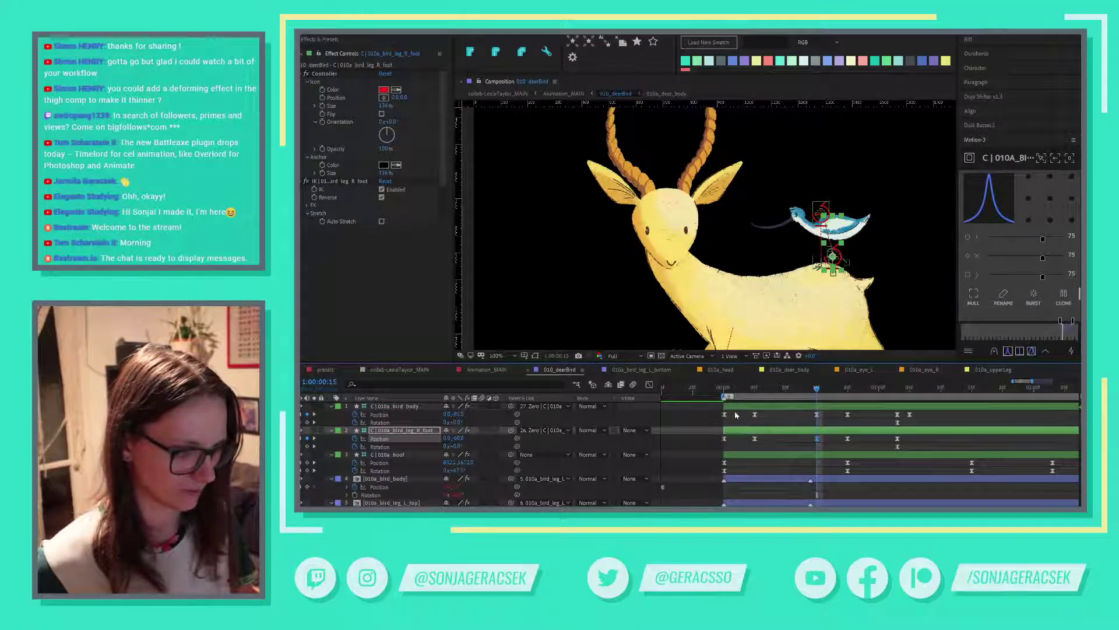
Clone the first position keyframes of the body and right-foot controls to 1:00:00:15 with Motion 3.
drag(736, 411, 716, 445)
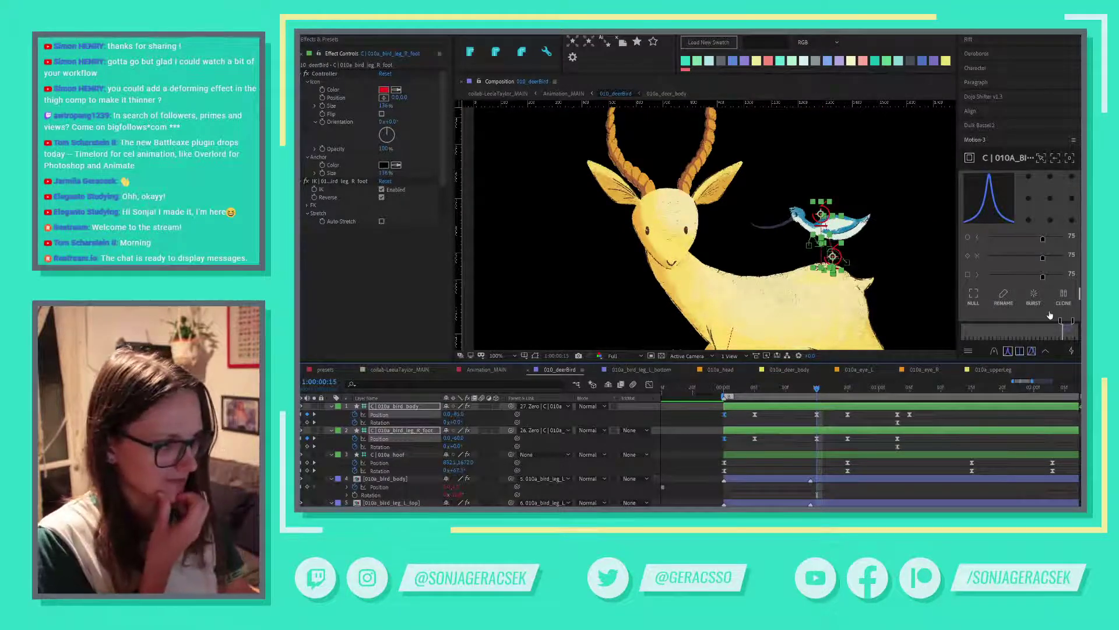
click(1064, 297)
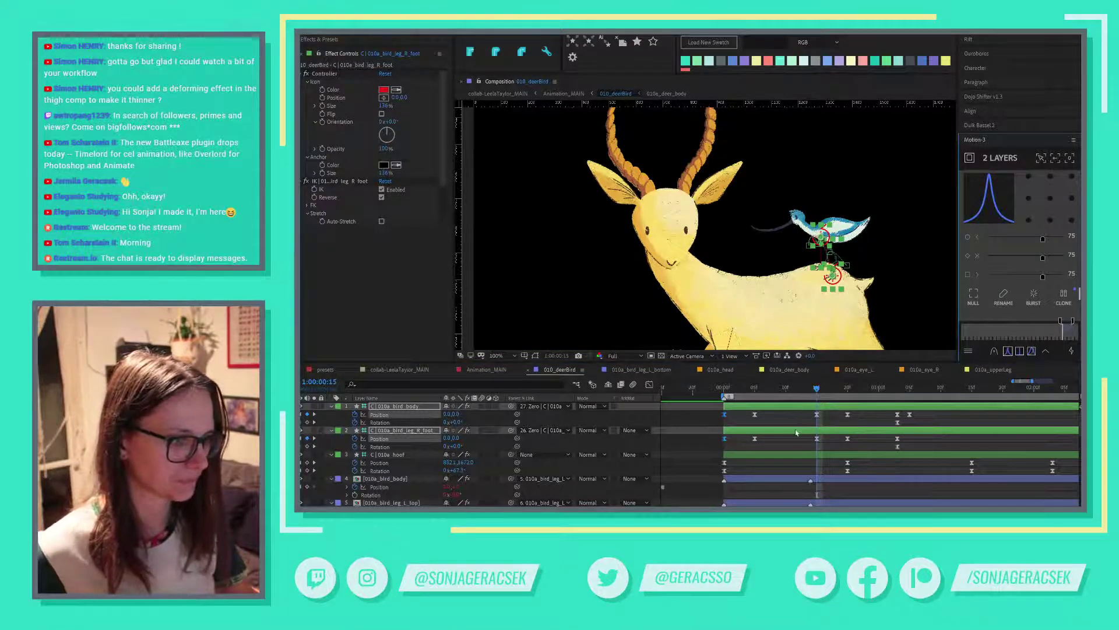
click(785, 446)
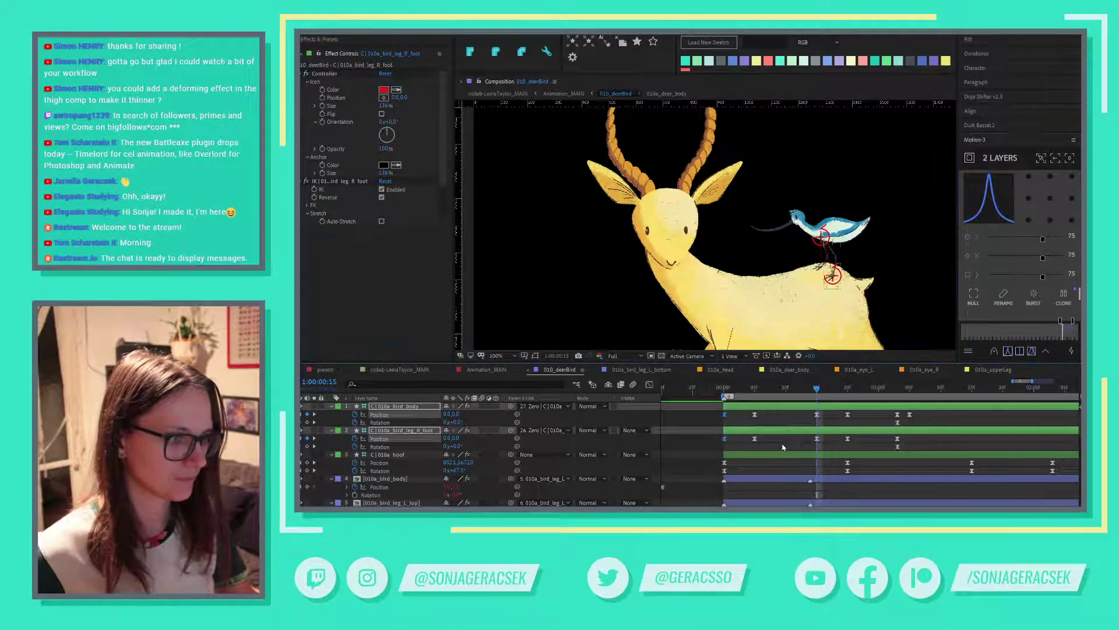
Move the 1:00:00:15 position keyframes of the body and right-foot controls to 1:00:00:10 and preview the hop.
click(726, 395)
drag(726, 395, 755, 398)
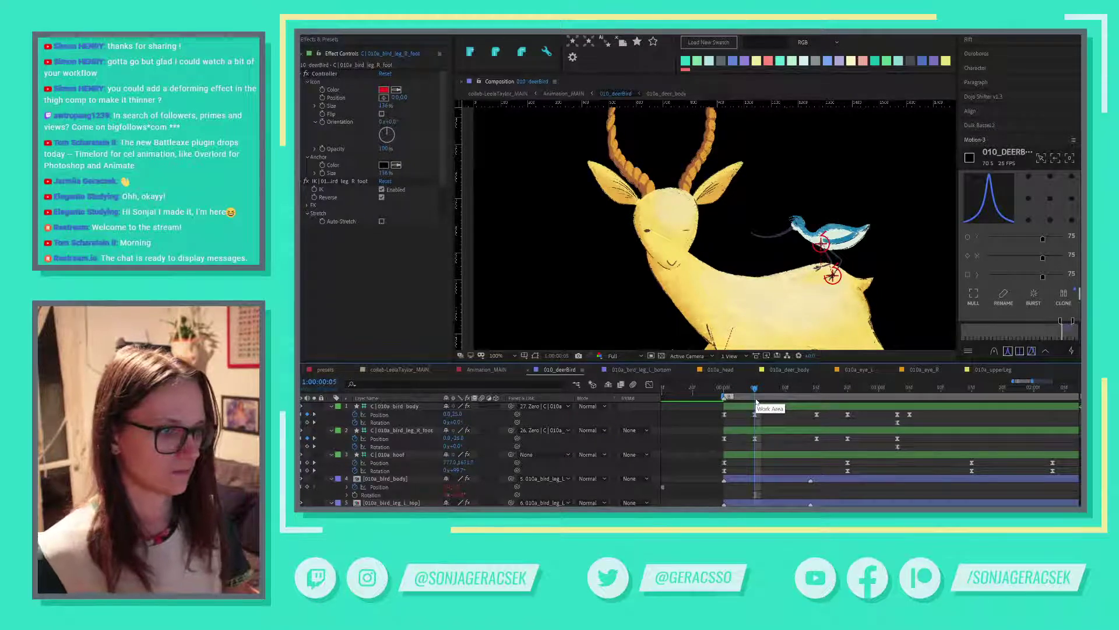
drag(722, 386, 752, 392)
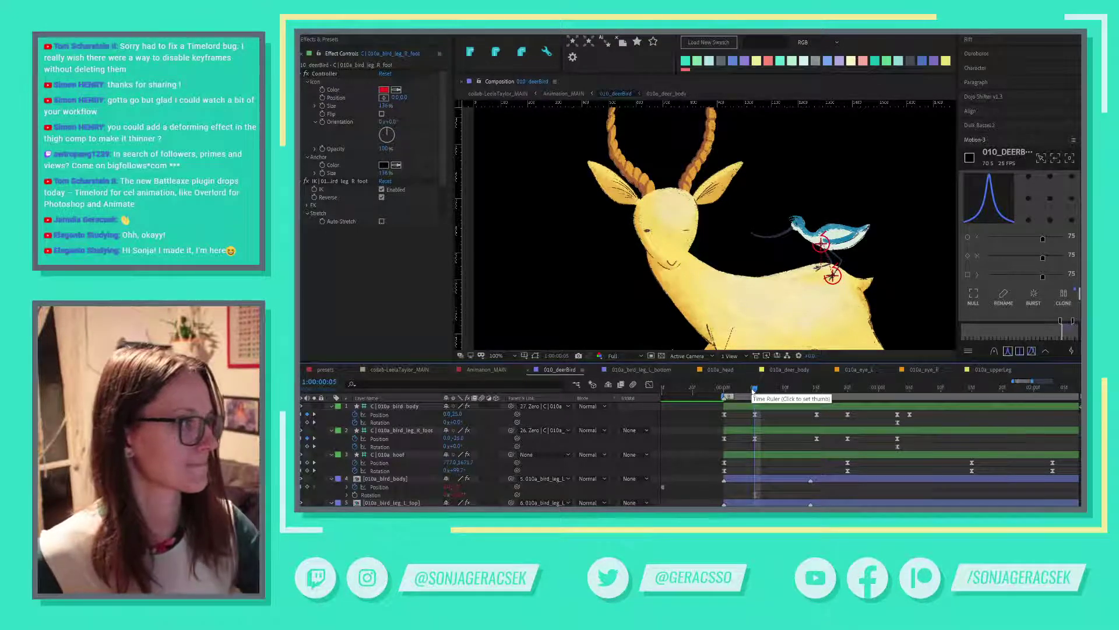
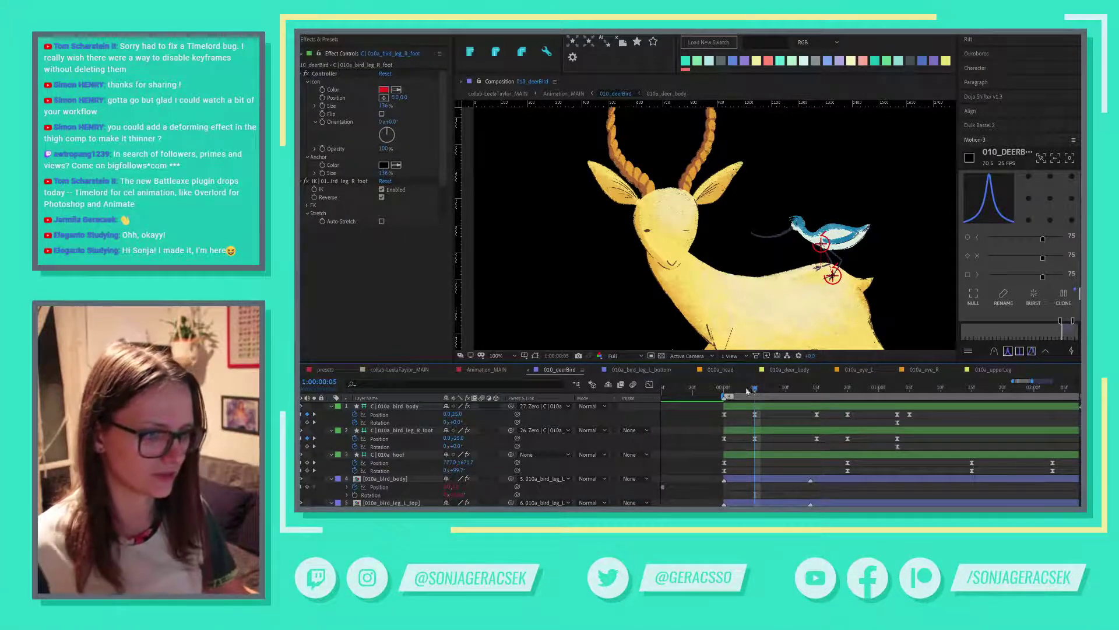
drag(753, 391, 728, 397)
key(space)
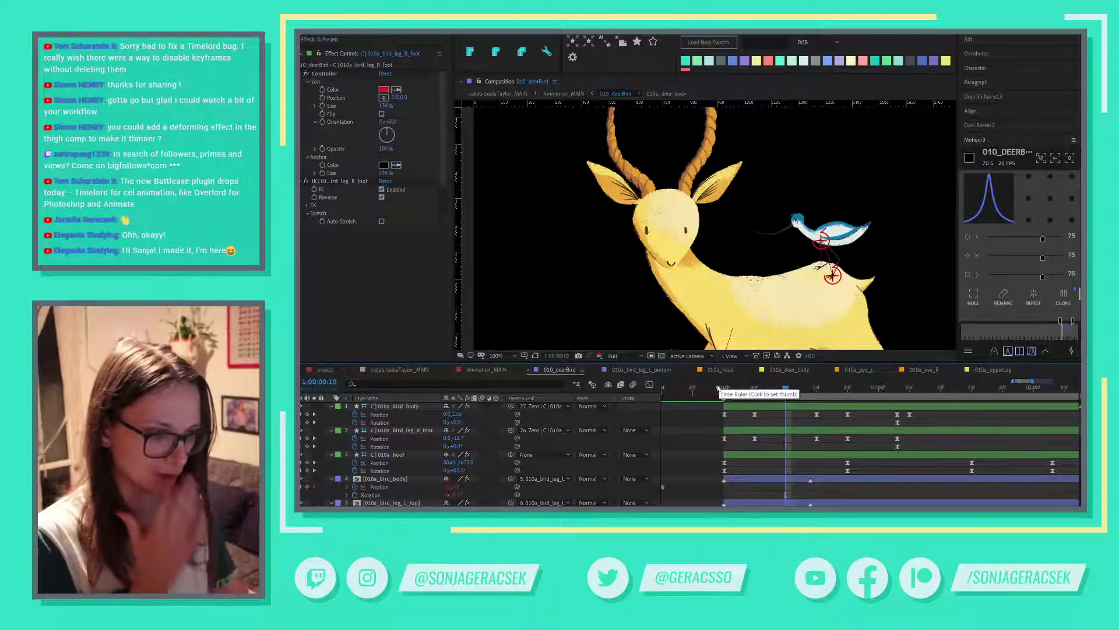
click(817, 415)
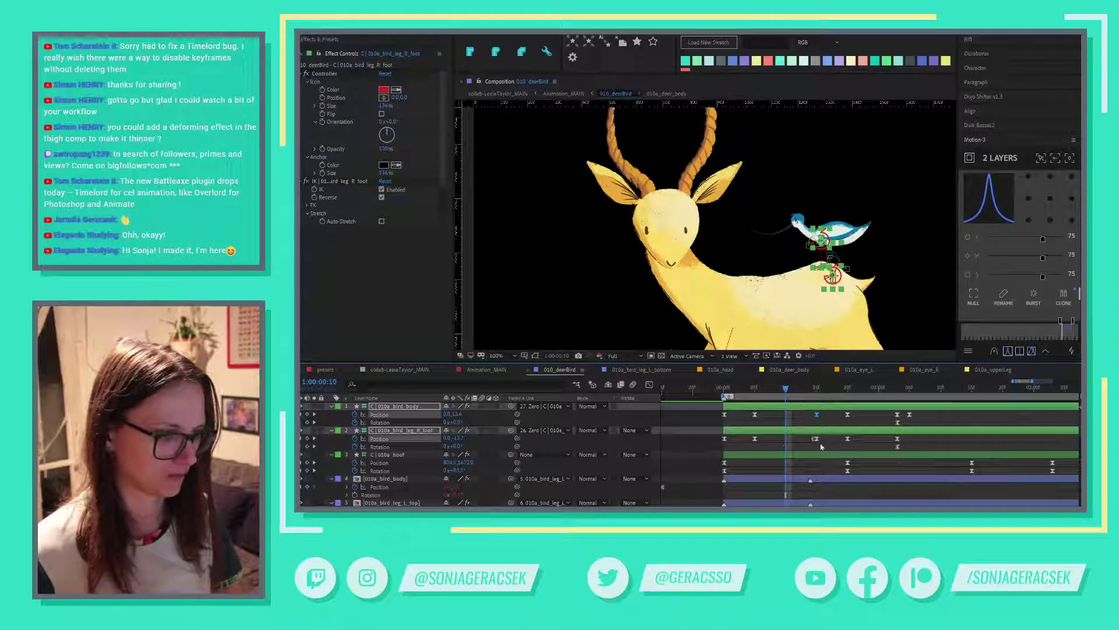
drag(817, 439, 786, 441)
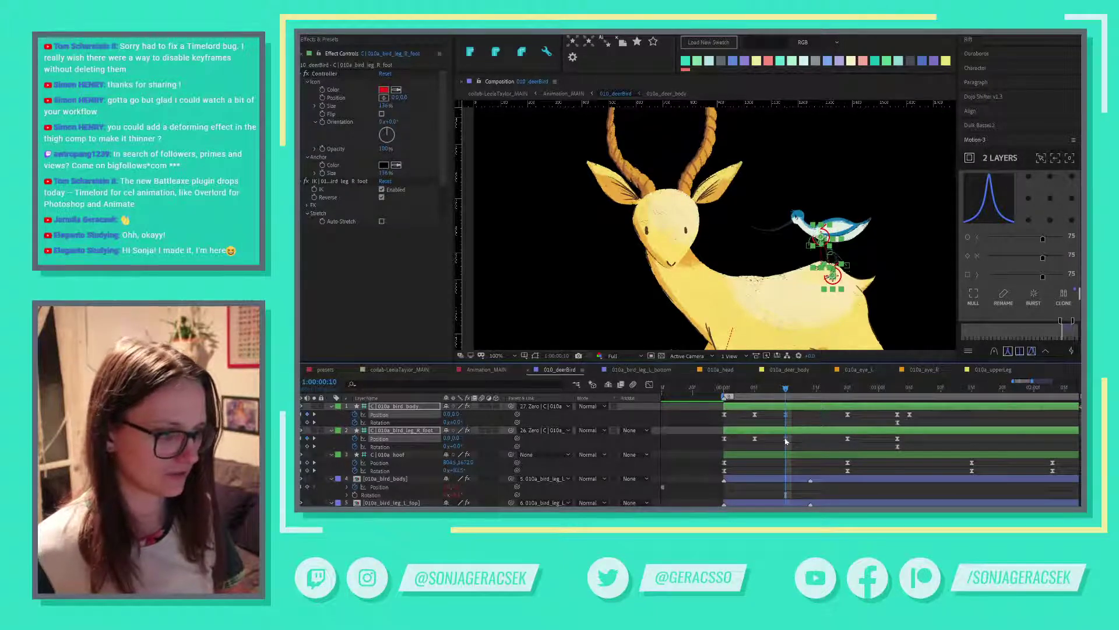
click(724, 387)
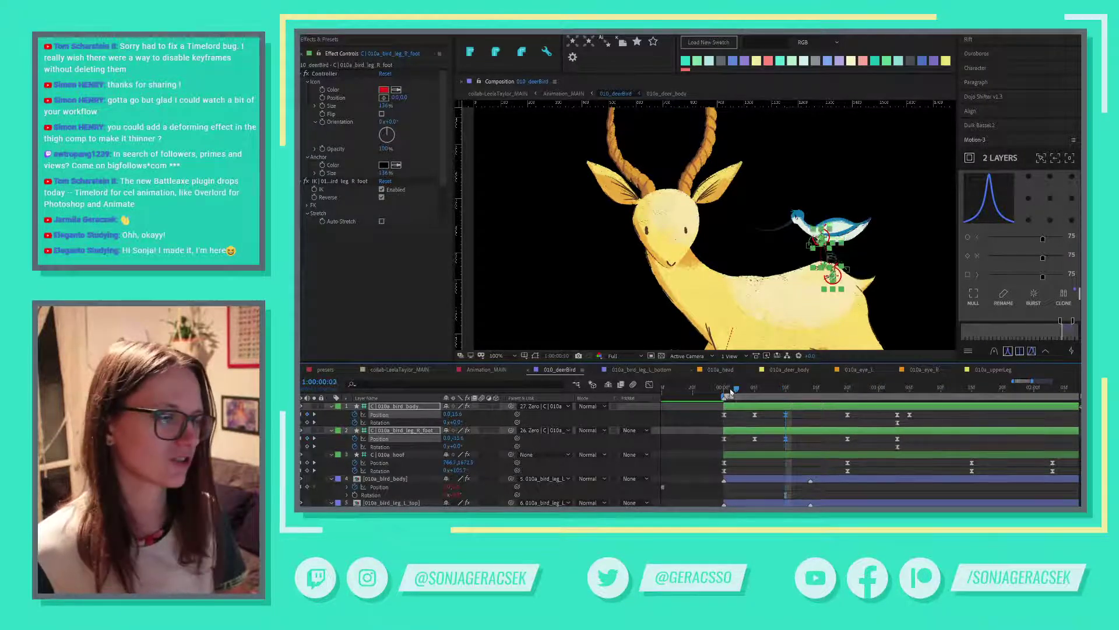
click(699, 436)
key(space)
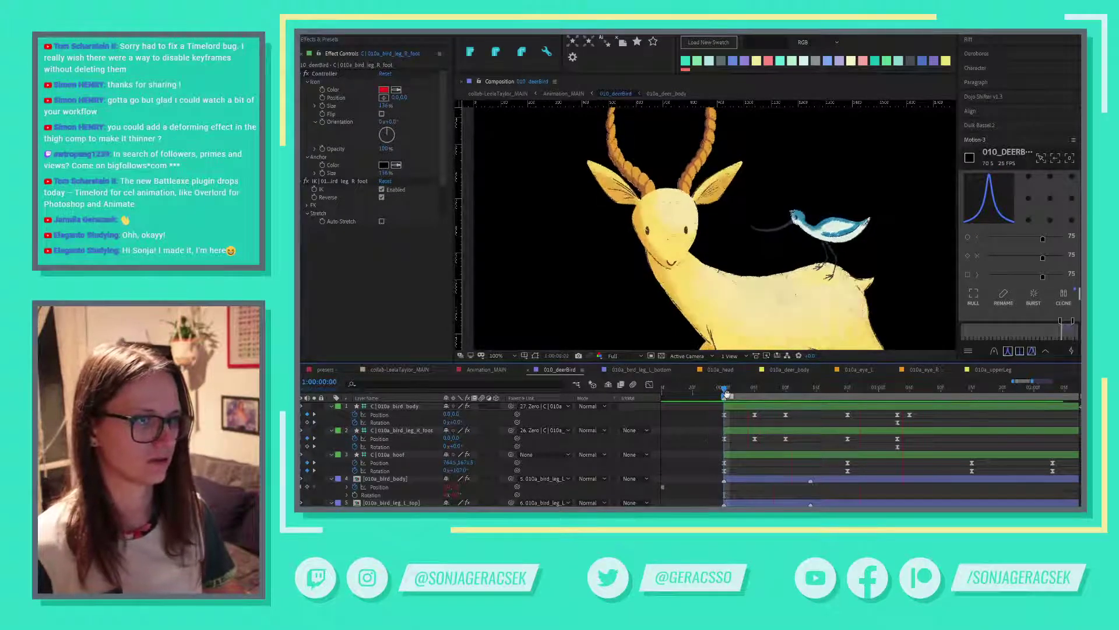
key(space)
Raise the bird's body control at 1:00:00:10 to position 0, -20.
drag(737, 388, 793, 414)
click(799, 408)
click(795, 406)
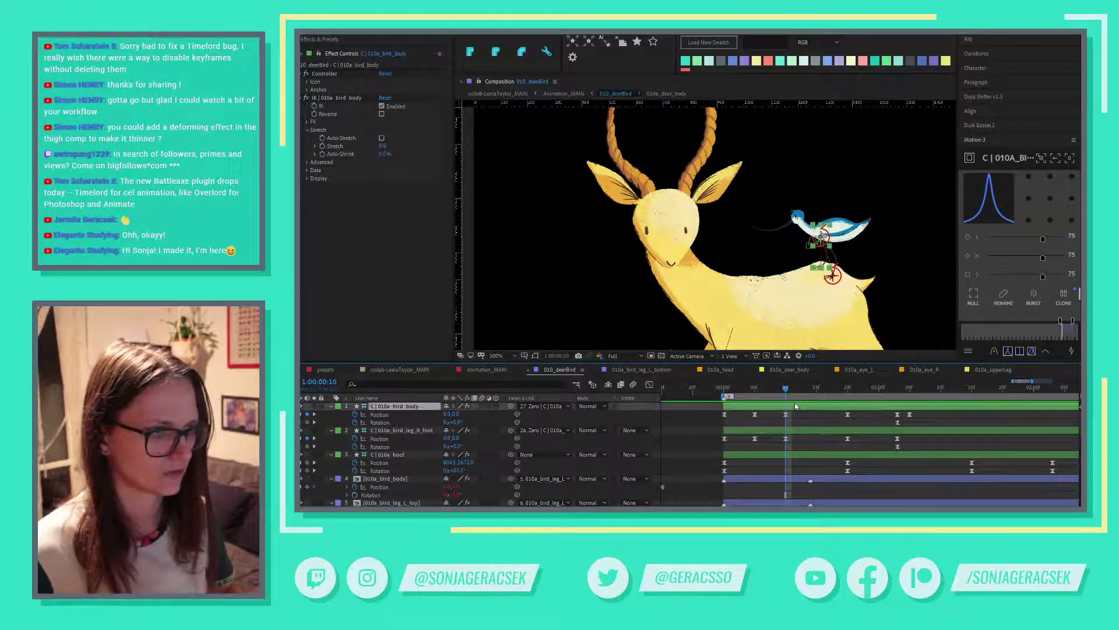
key(shift+Up)
key(shift+Up)
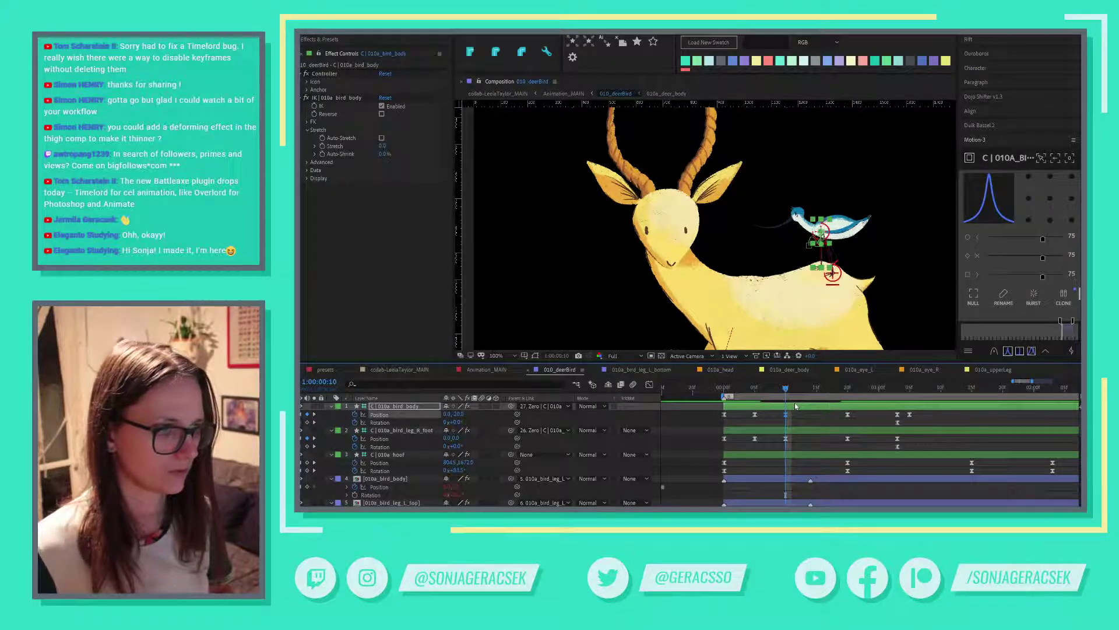
Raise the bird's right-foot control at 1:00:00:10 to position 0, -20.
click(799, 432)
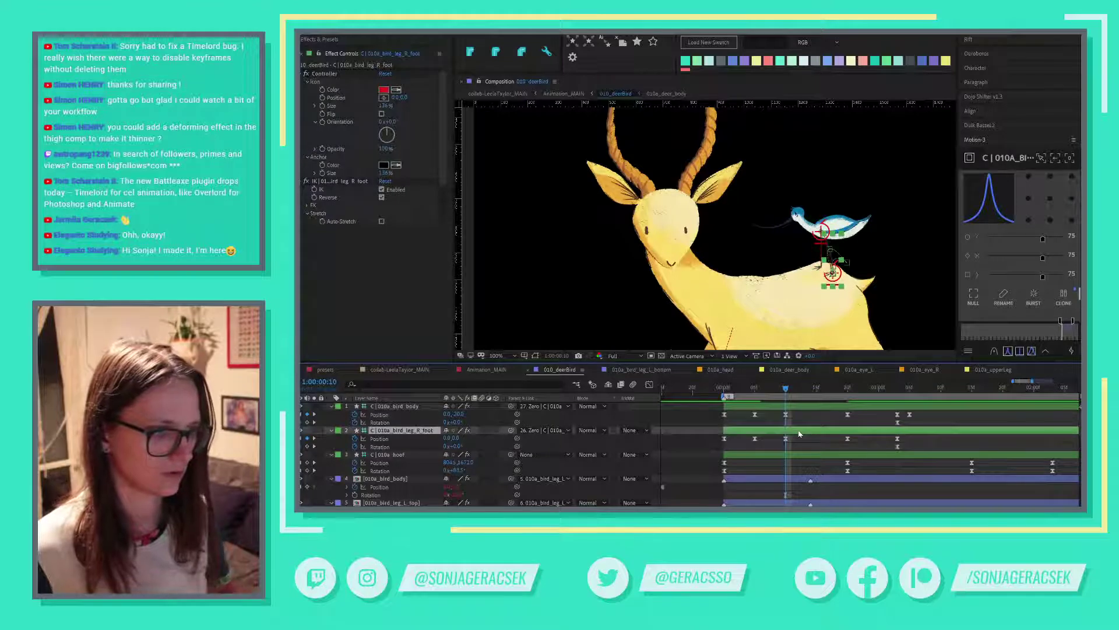
key(shift+Up)
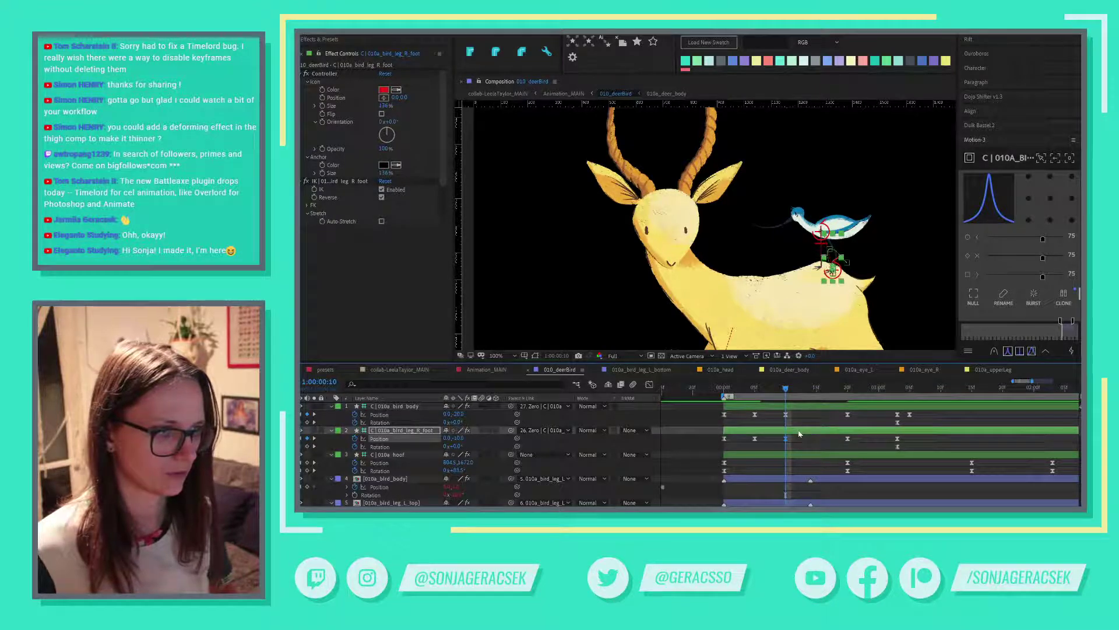
key(shift+Up)
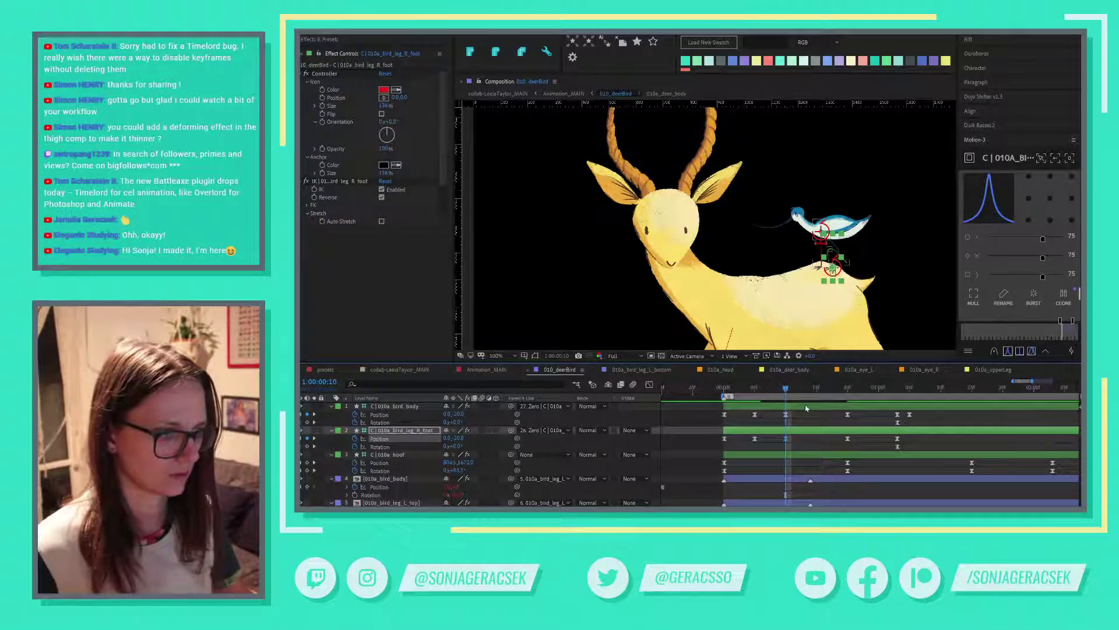
Lower the bird's body control at 1:00:00:10 to position 0, -10.
click(806, 406)
key(shift+Up)
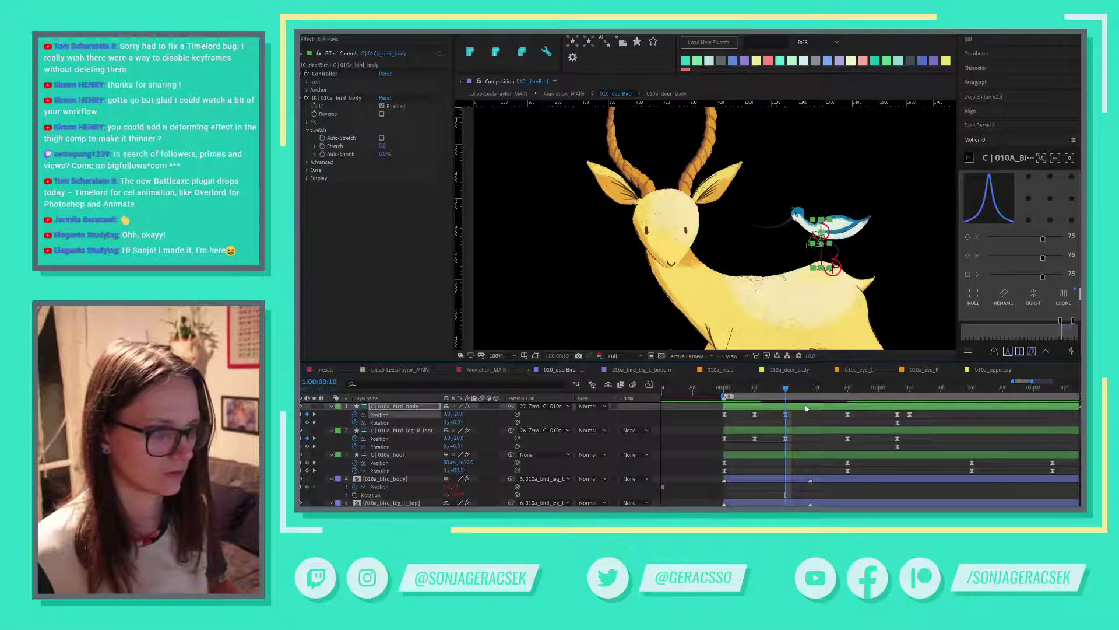
key(Down)
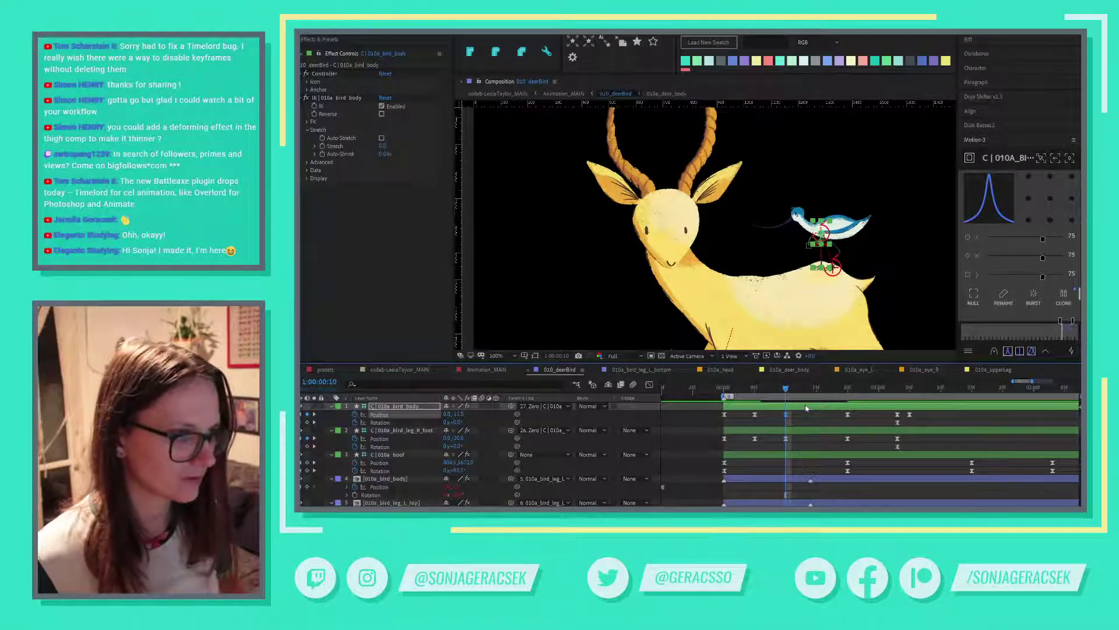
key(shift+Down)
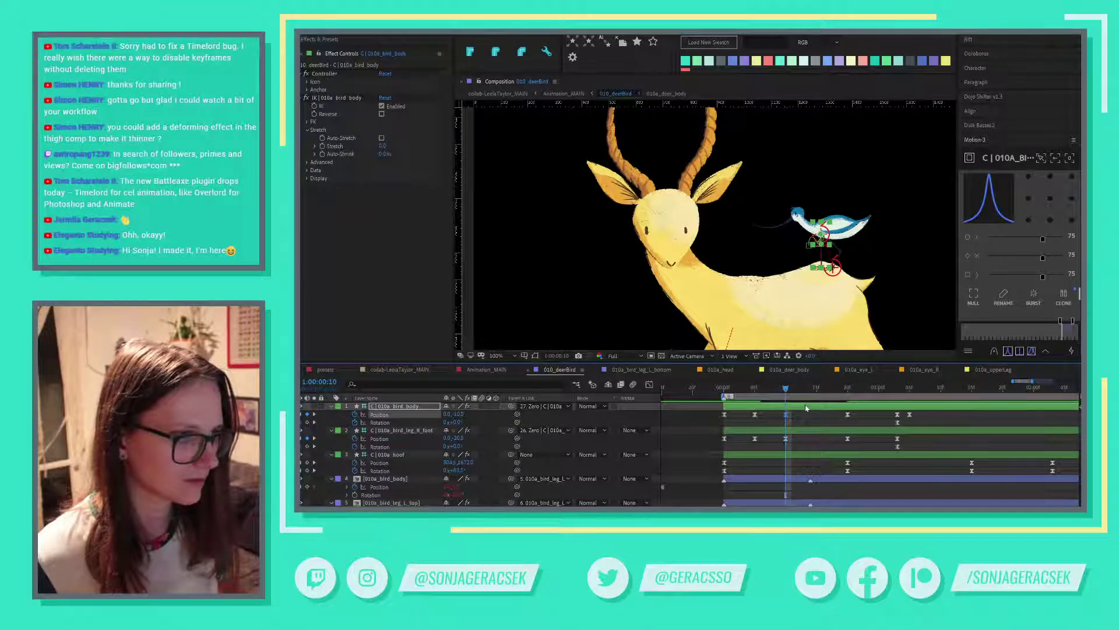
Lower the bird's right-foot control at 1:00:00:10 to position 0, -10.
click(794, 431)
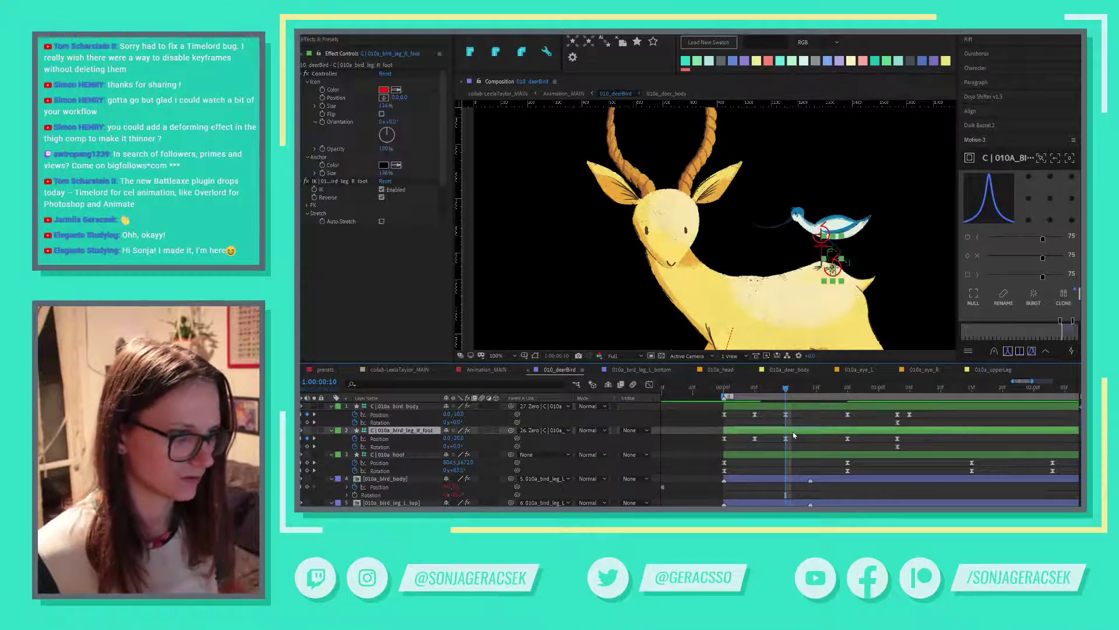
key(Down)
key(Down)
key(Down)
key(Down)
key(Down)
key(Down)
key(Down)
key(Down)
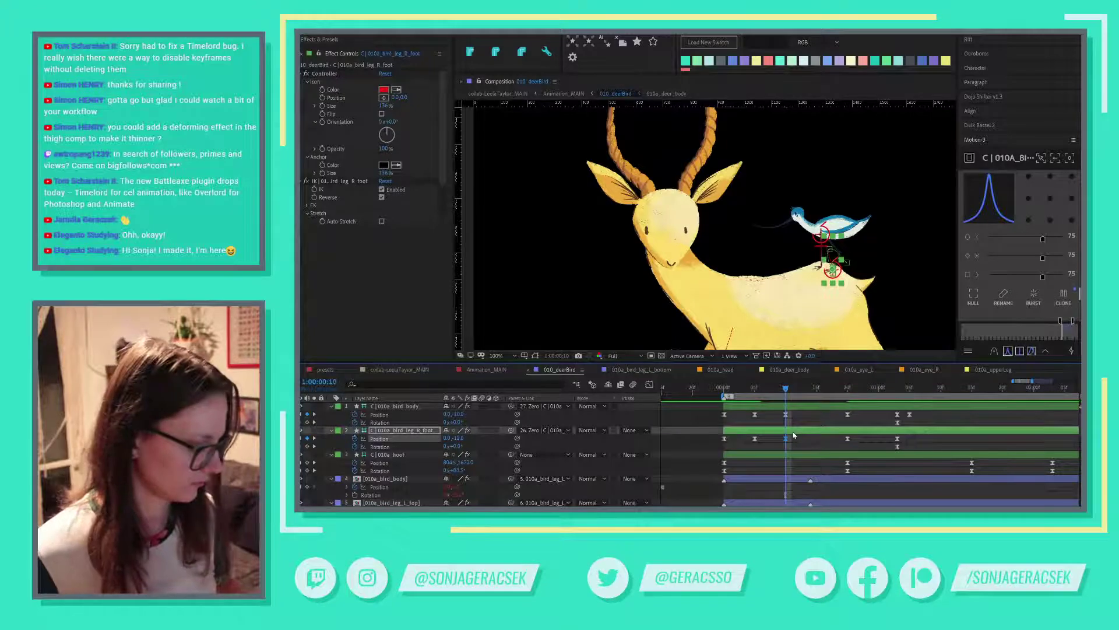
key(Down)
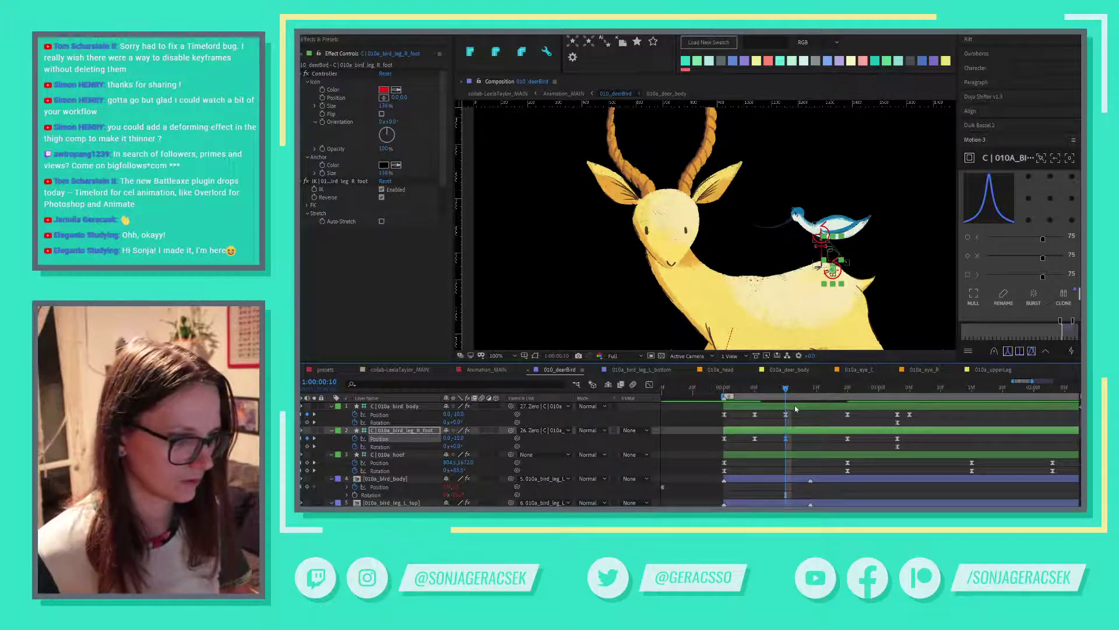
Lower both the body and right-foot controls at 1:00:00:10 to position 0, -8.
click(795, 406)
key(Down)
key(Down)
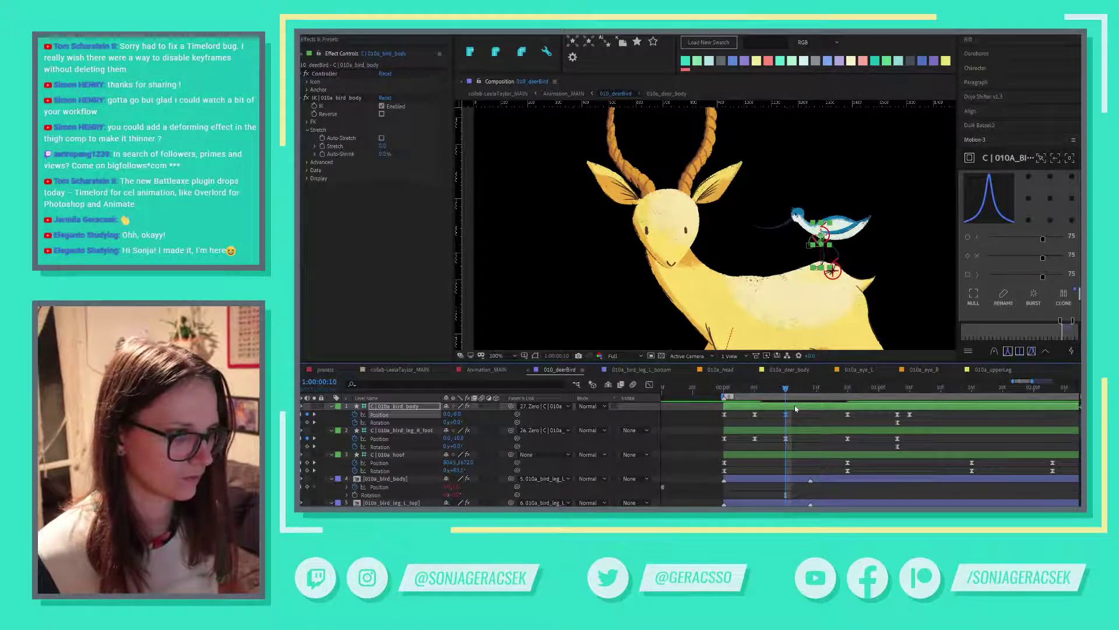
click(805, 434)
key(Down)
key(Down)
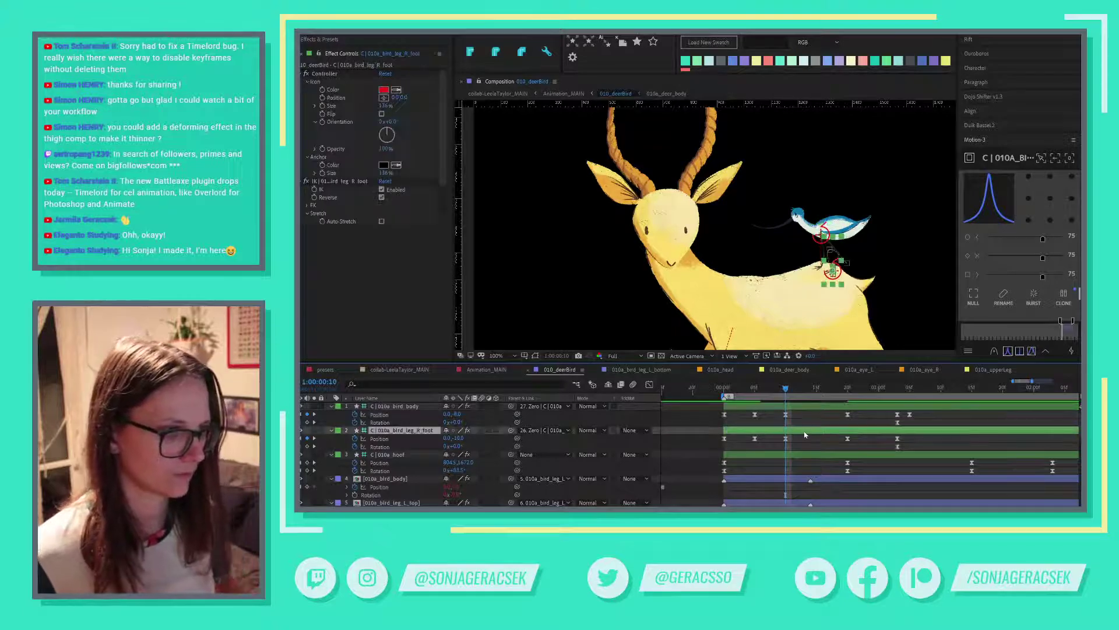
click(811, 424)
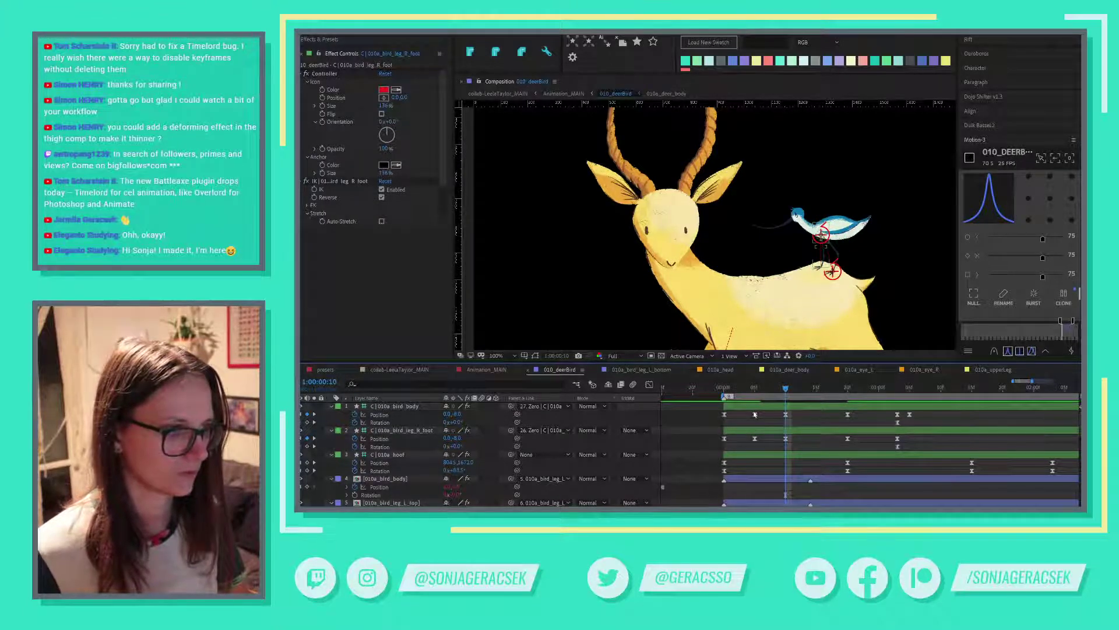
Examine the bird's feet against the deer's back up close and preview the hop from 1:00:00:00 to 1:00:00:10.
scroll(825, 262, up, 1)
scroll(834, 263, up, 4)
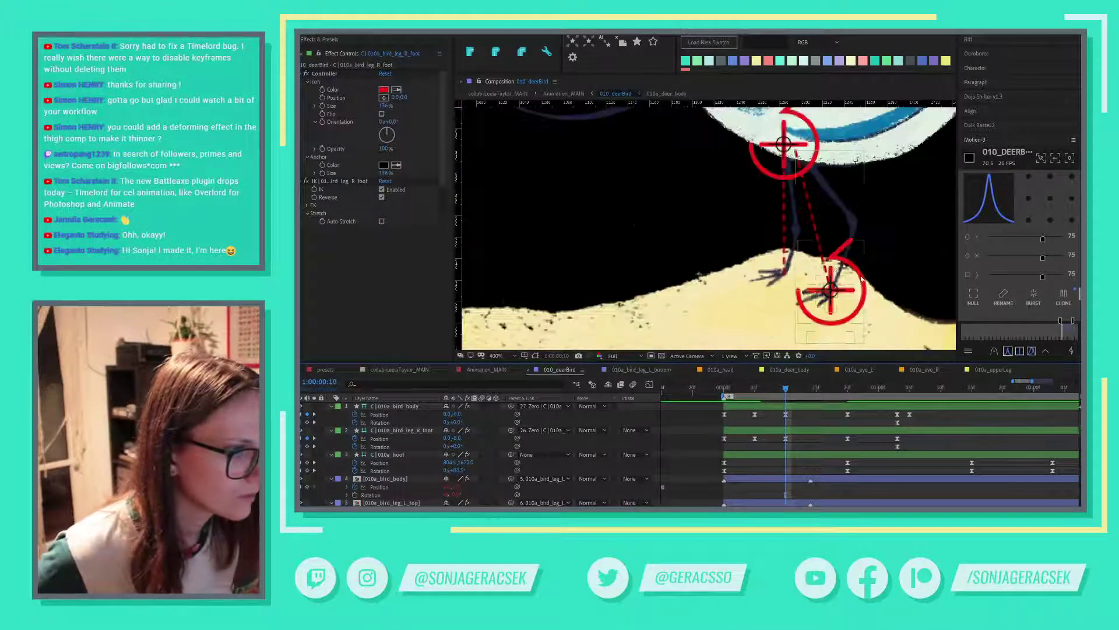
scroll(860, 272, down, 4)
drag(905, 266, 840, 264)
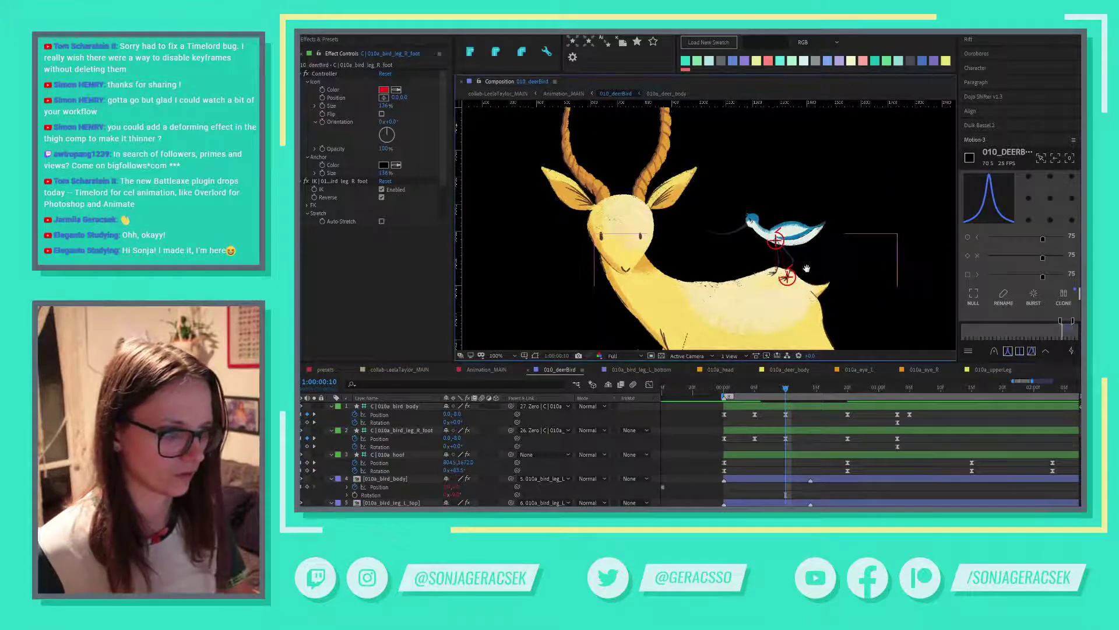
scroll(806, 268, up, 1)
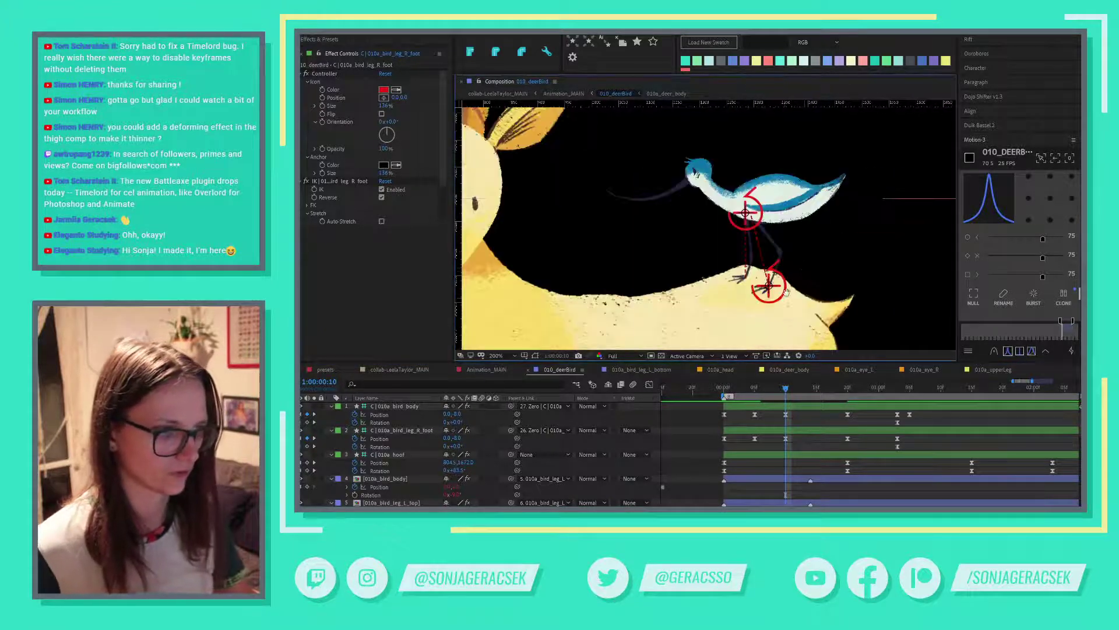
click(724, 394)
drag(728, 394, 794, 389)
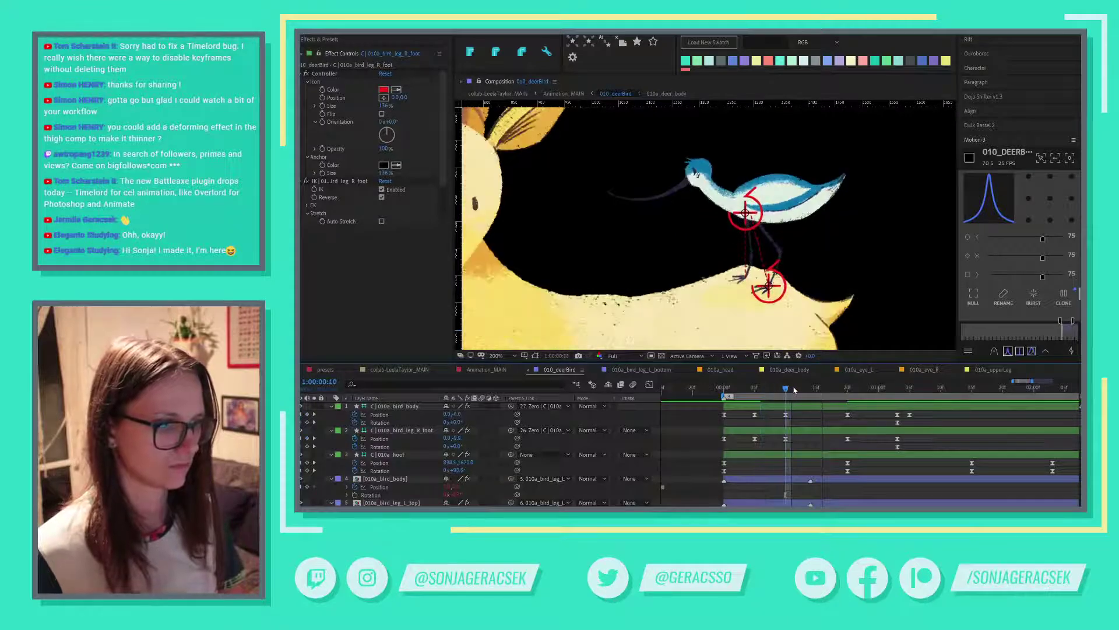
key(space)
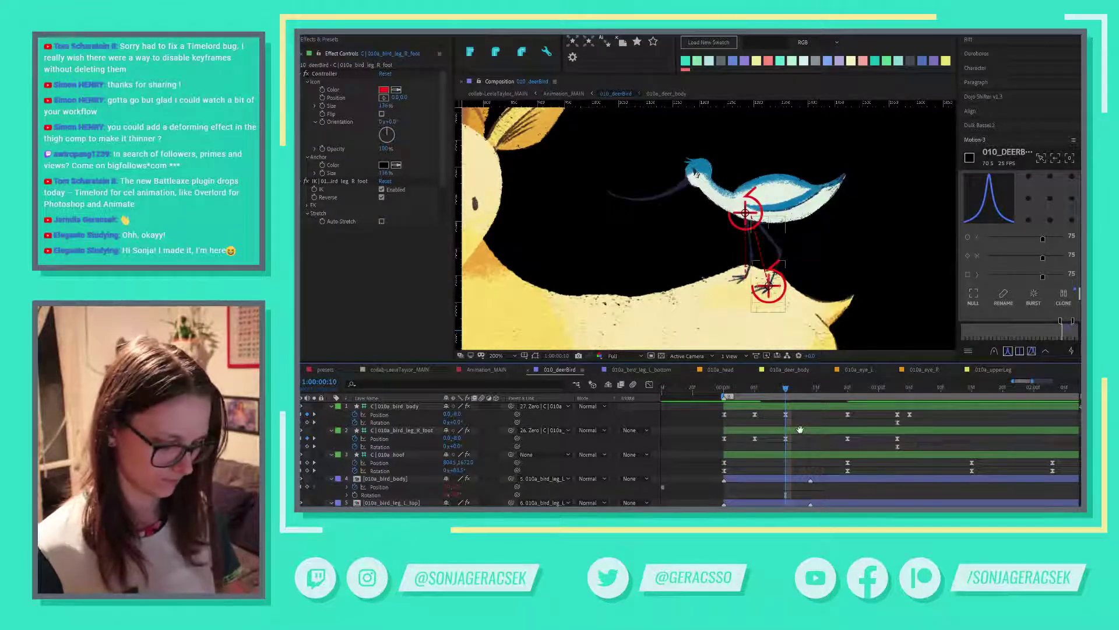
Lower the bird's right-foot control at 1:00:00:10 to position 0, 7 and preview the opening frames.
click(800, 433)
key(shift+Down)
key(shift+Down)
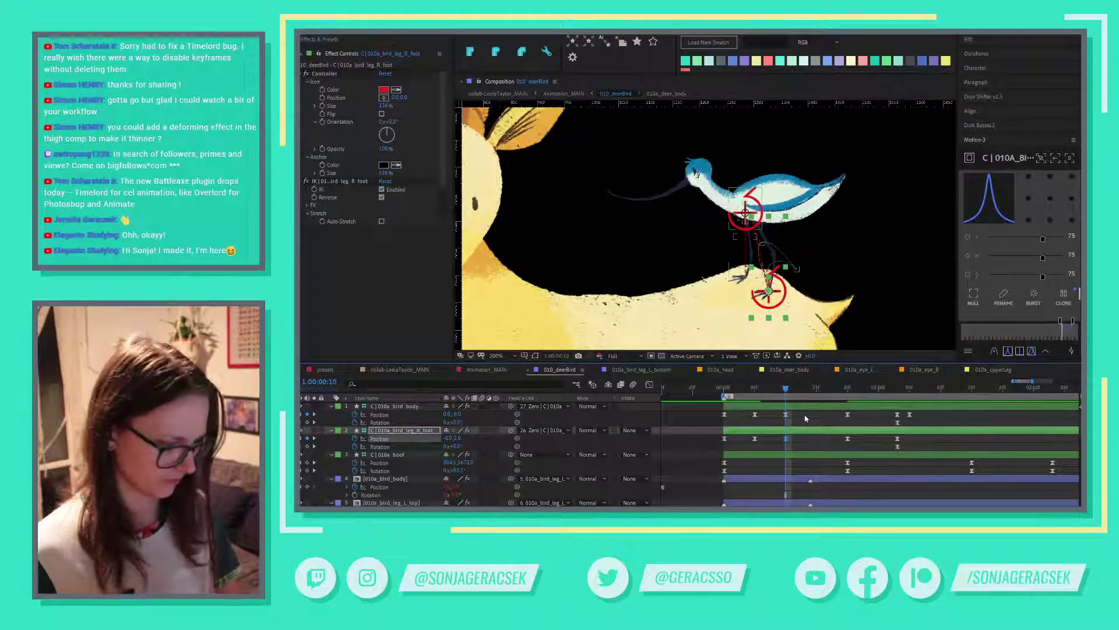
click(726, 388)
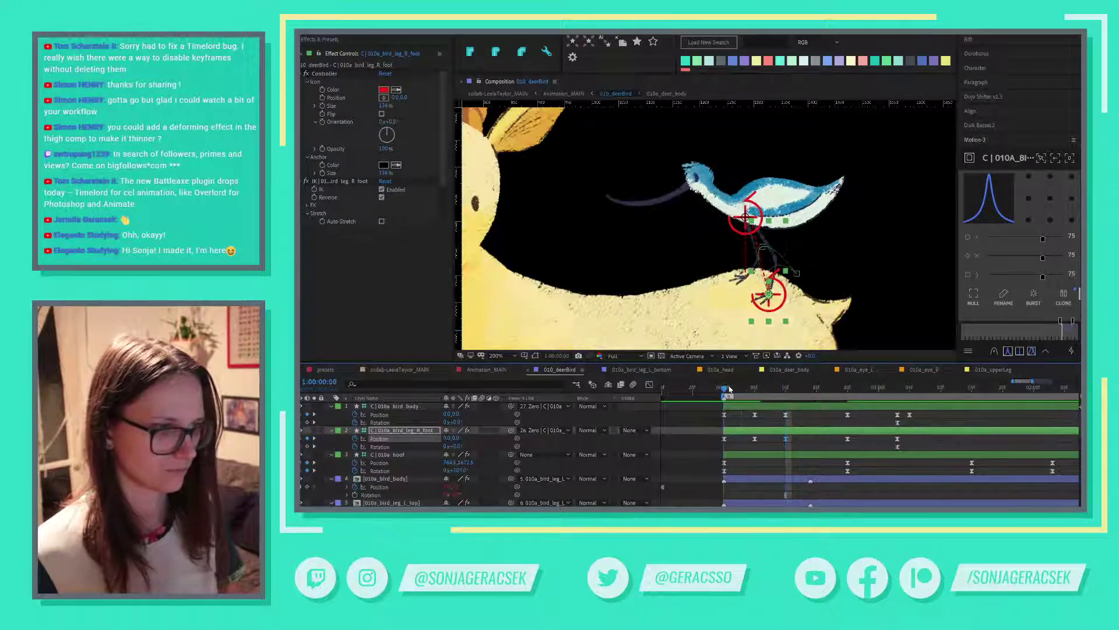
drag(729, 388, 785, 387)
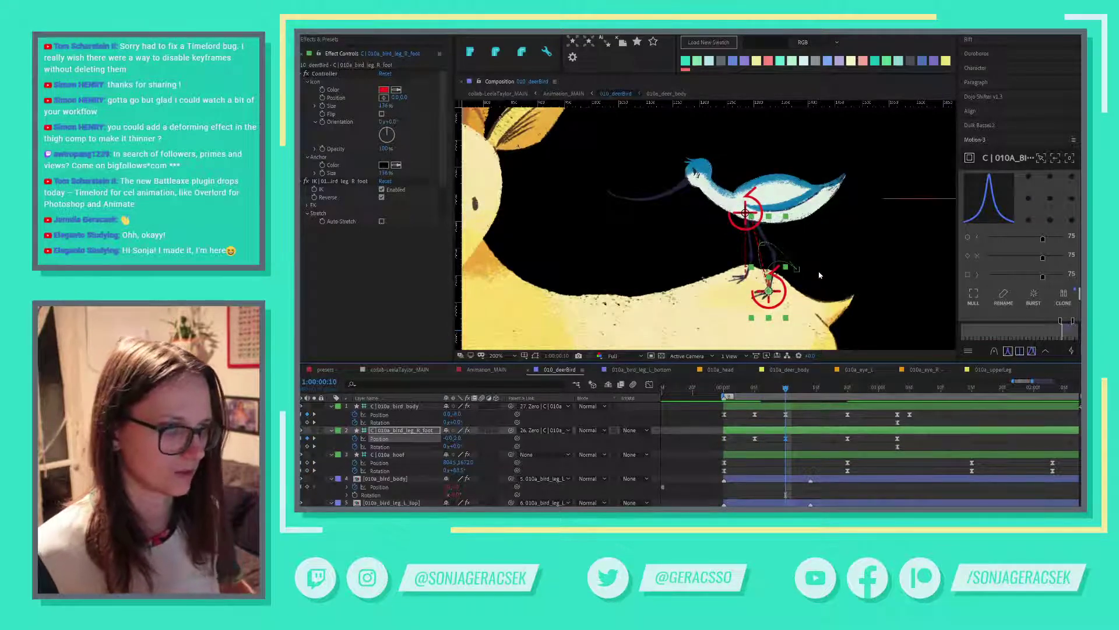
key(shift+Down)
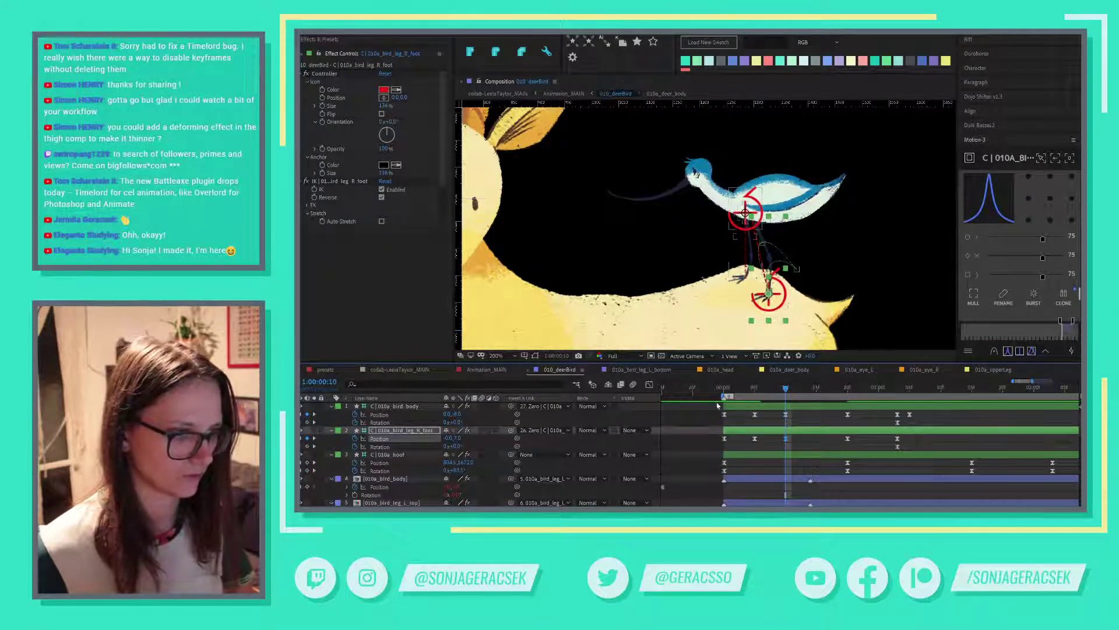
drag(733, 395, 768, 394)
mouse_move(776, 394)
mouse_down()
mouse_move(791, 395)
mouse_move(730, 397)
mouse_move(791, 404)
mouse_up()
click(794, 429)
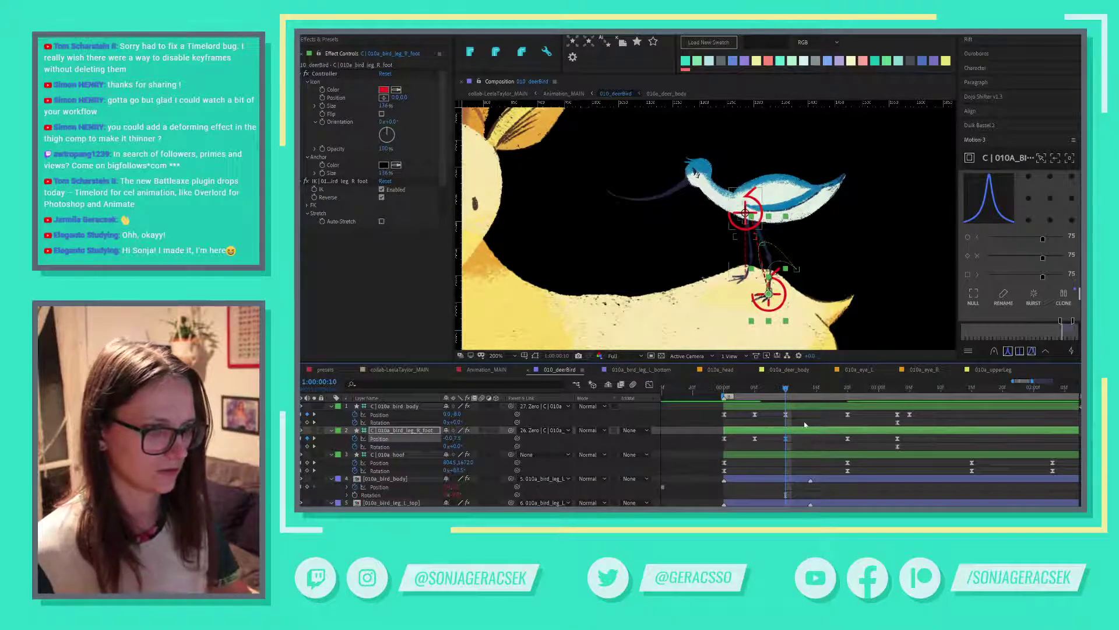
Tilt the bird's body forward at 1:00:02:08 by reducing the body control's rotation, and preview the animation.
drag(723, 391, 864, 449)
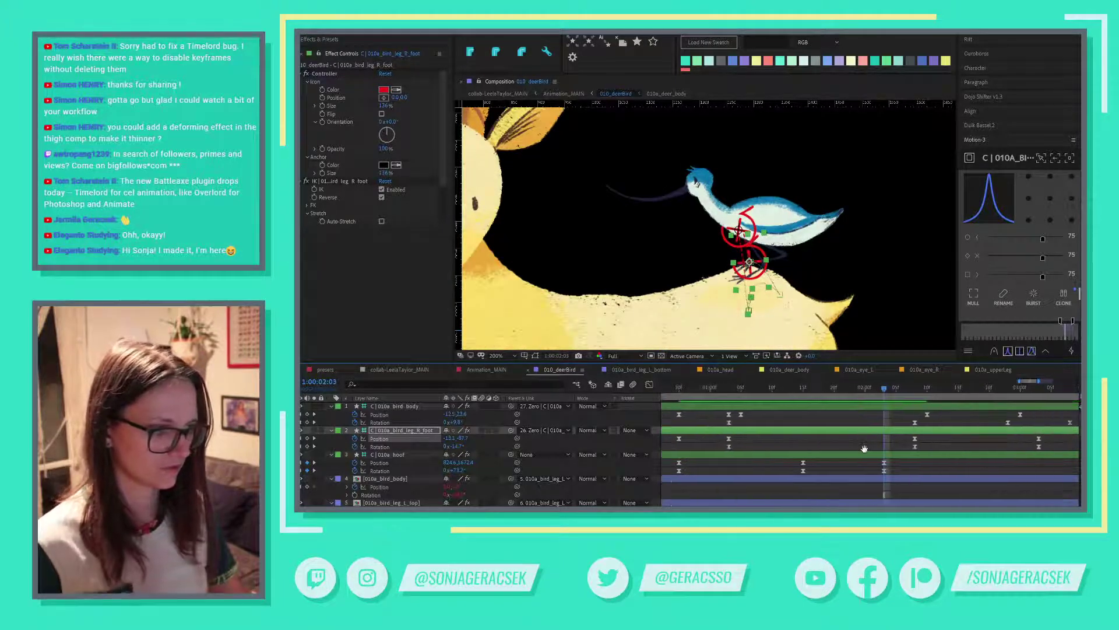
scroll(862, 436, down, 2)
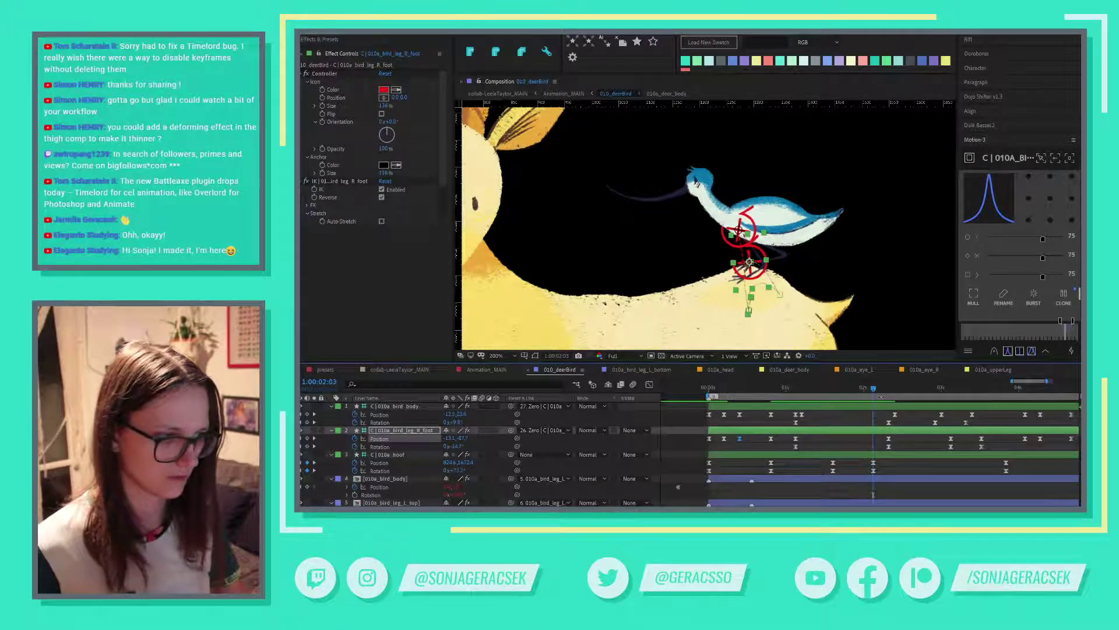
key(k)
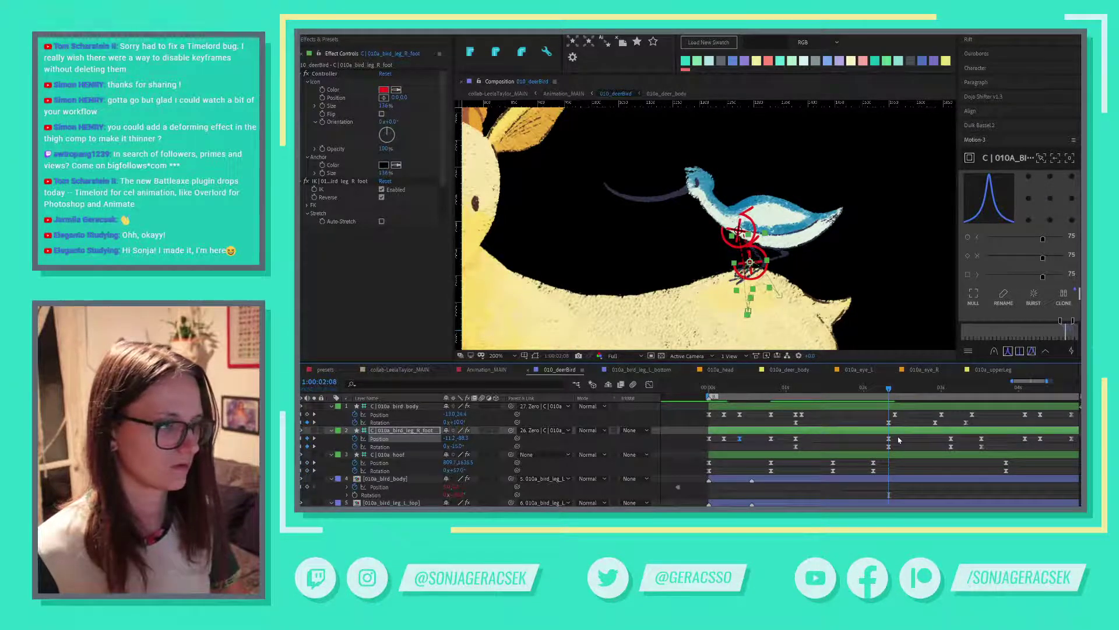
drag(461, 447, 450, 447)
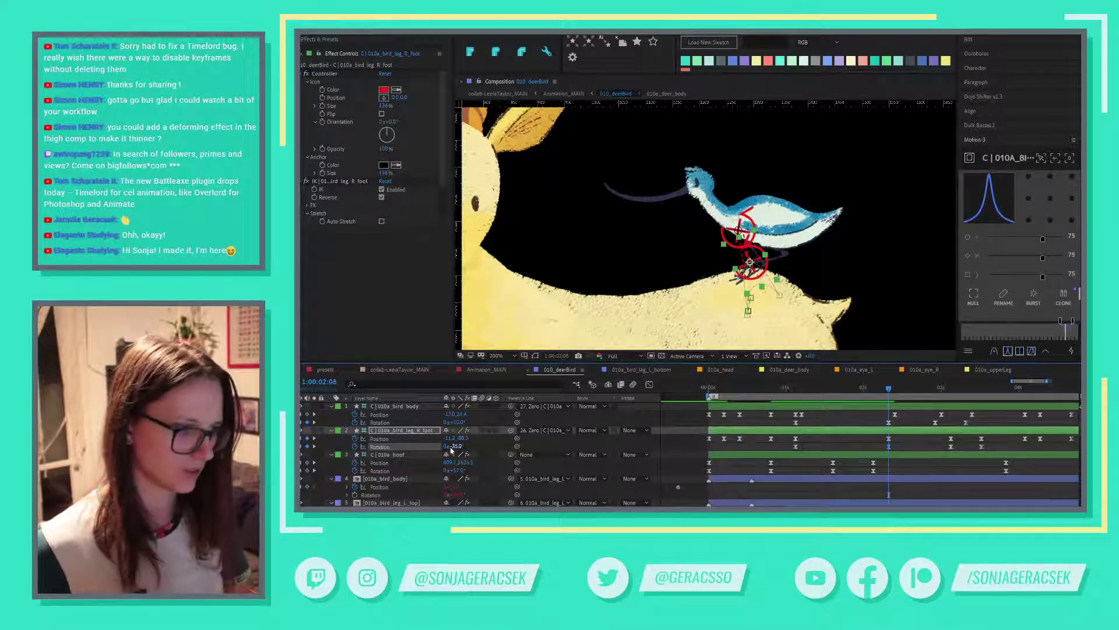
key(ctrl+z)
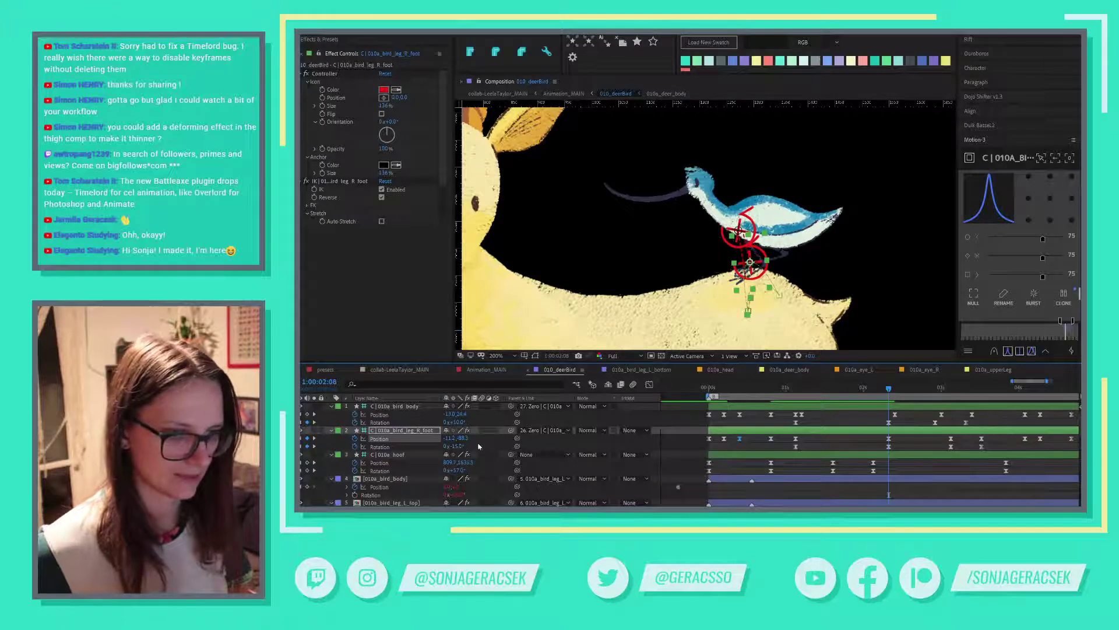
drag(459, 423, 451, 424)
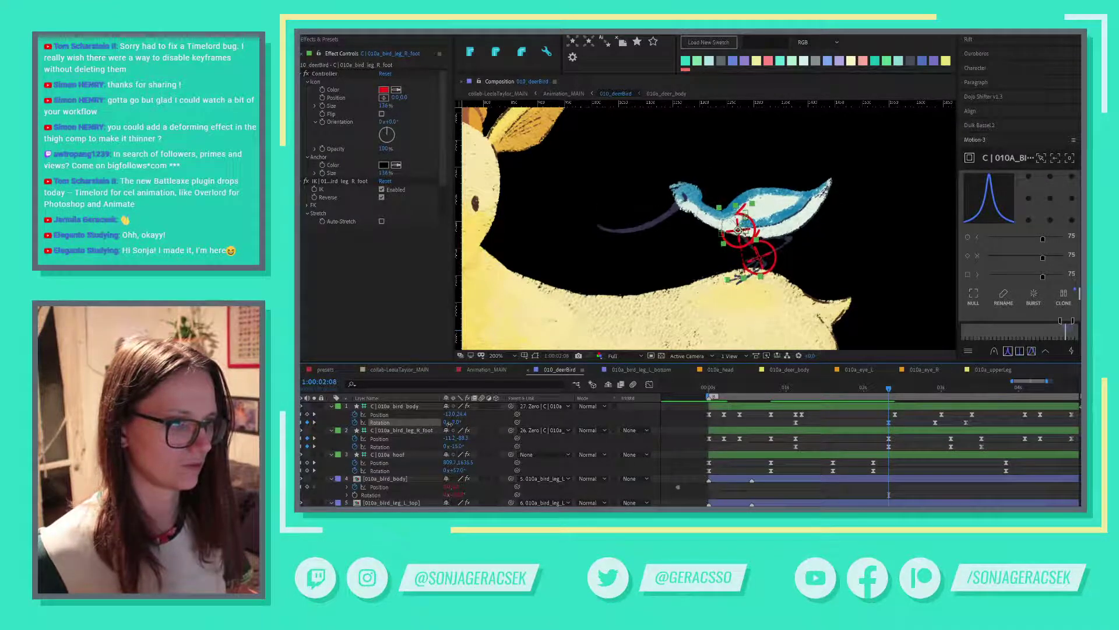
click(798, 406)
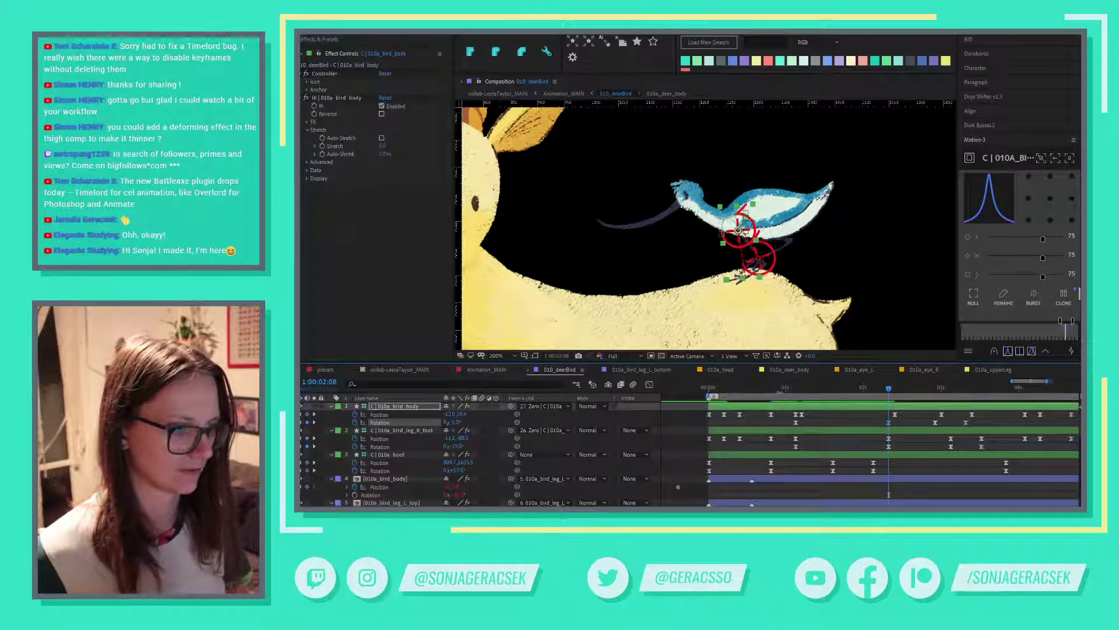
drag(761, 392, 981, 419)
key(space)
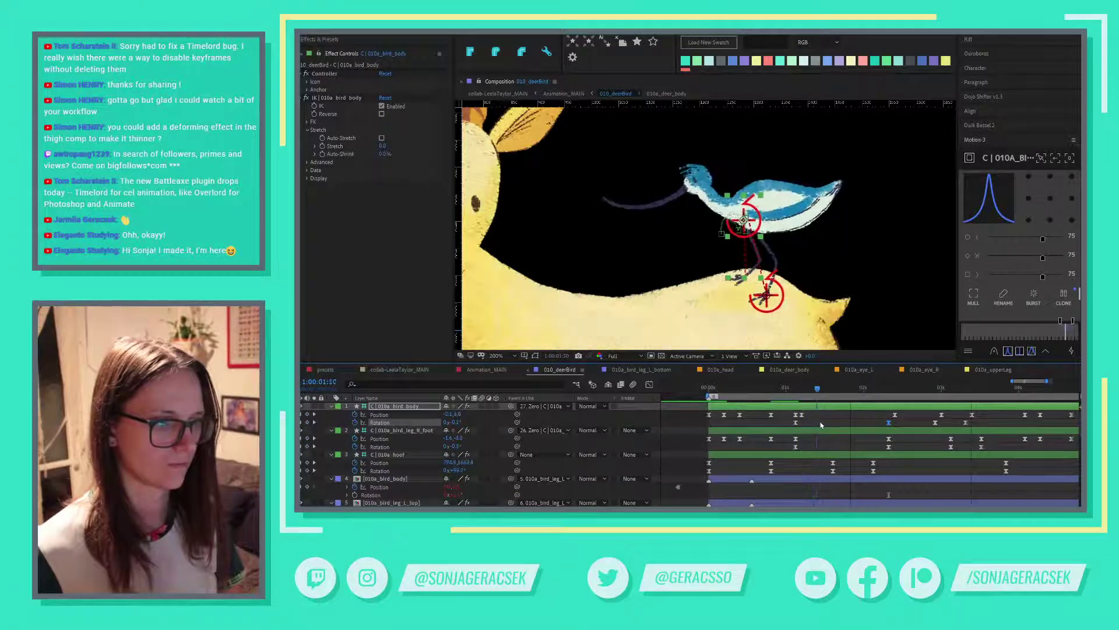
Try shifting the right-foot control's position and rotation keyframes at 1:00:01:03 a few frames later.
drag(838, 426, 796, 426)
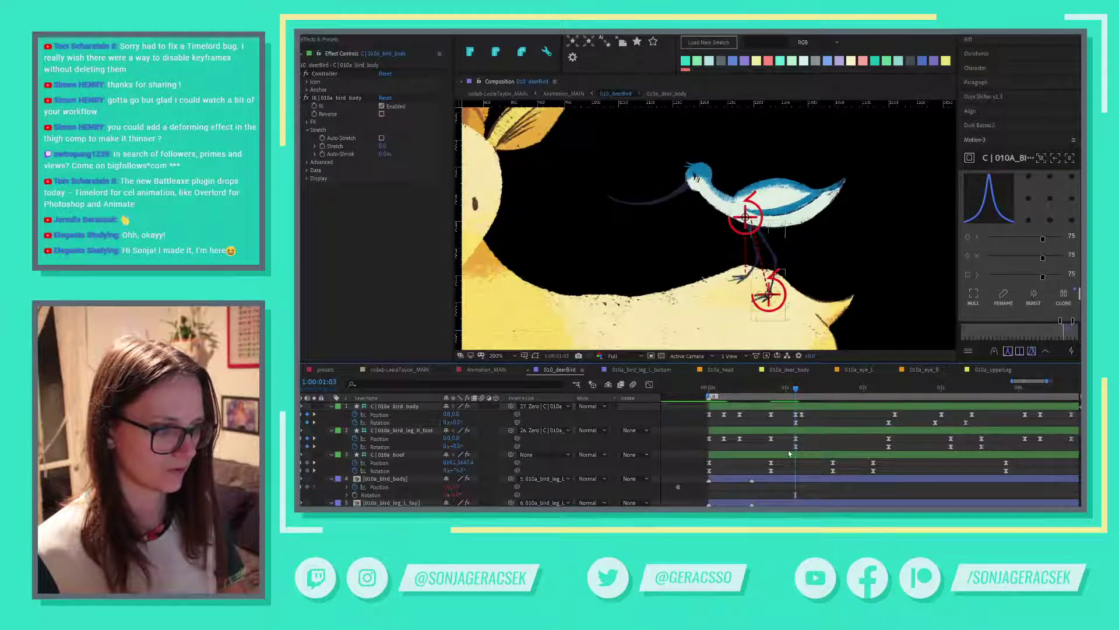
click(794, 431)
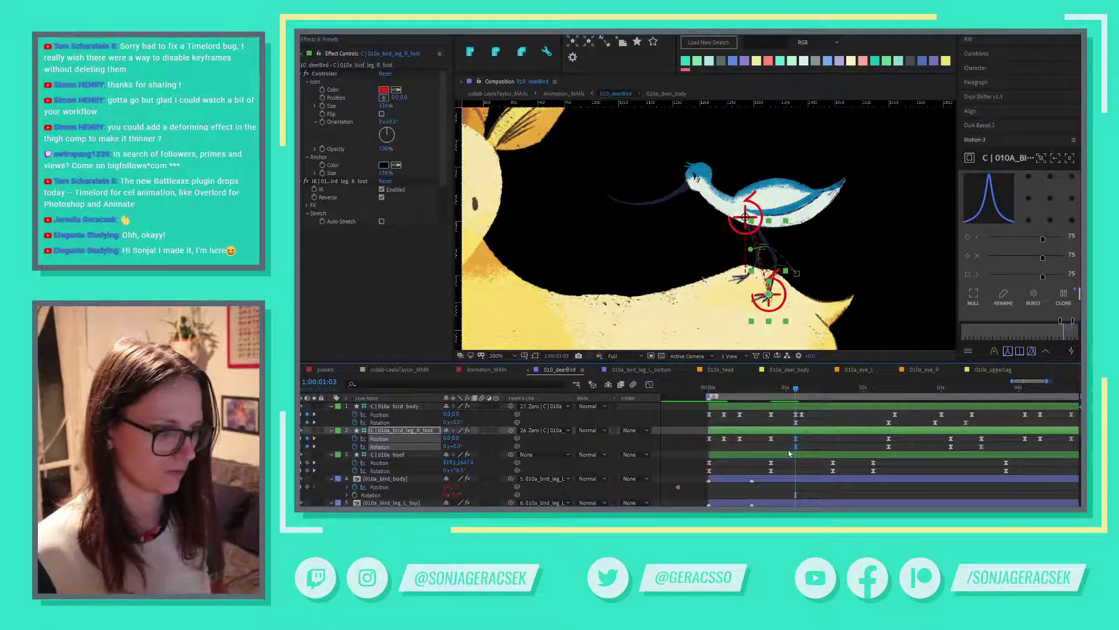
key(alt+Right)
key(alt+Right)
key(alt+Right)
key(alt+Right)
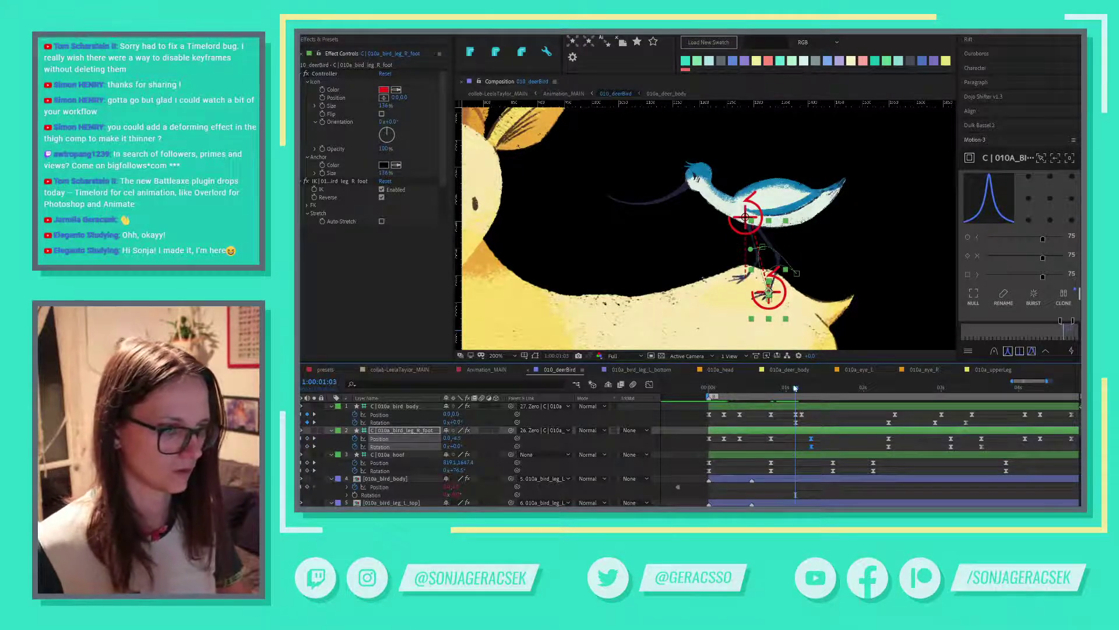
mouse_move(795, 387)
mouse_down()
mouse_move(822, 387)
mouse_move(798, 387)
mouse_up()
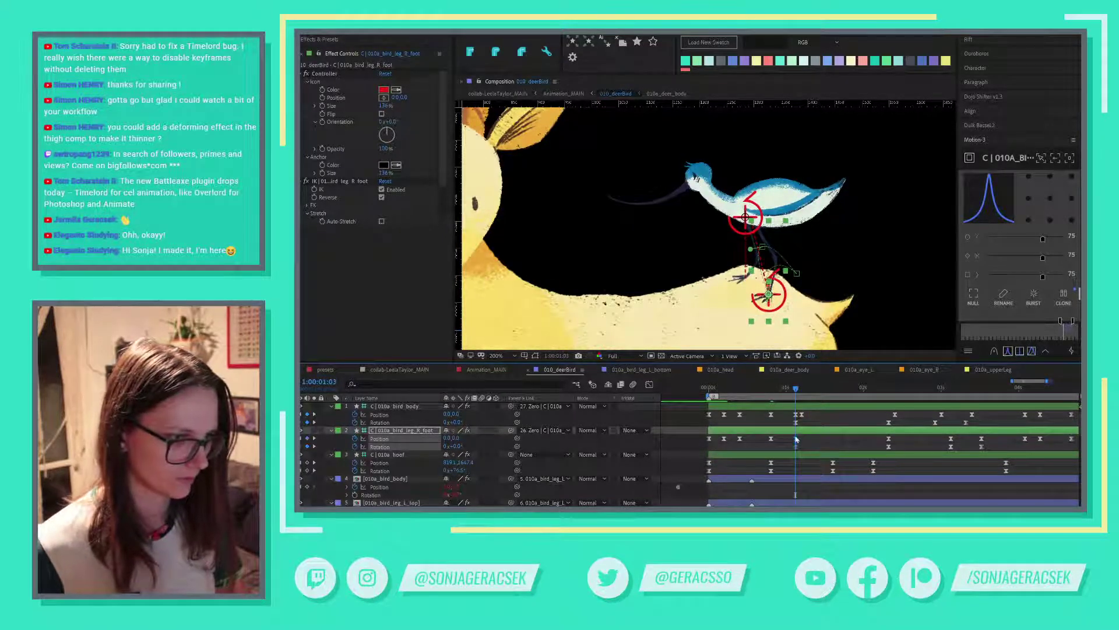
Move the body control's rotation keyframe at 1:00:01:03 to 1:00:01:05, in line with its position keyframe, and check the following frames.
click(802, 414)
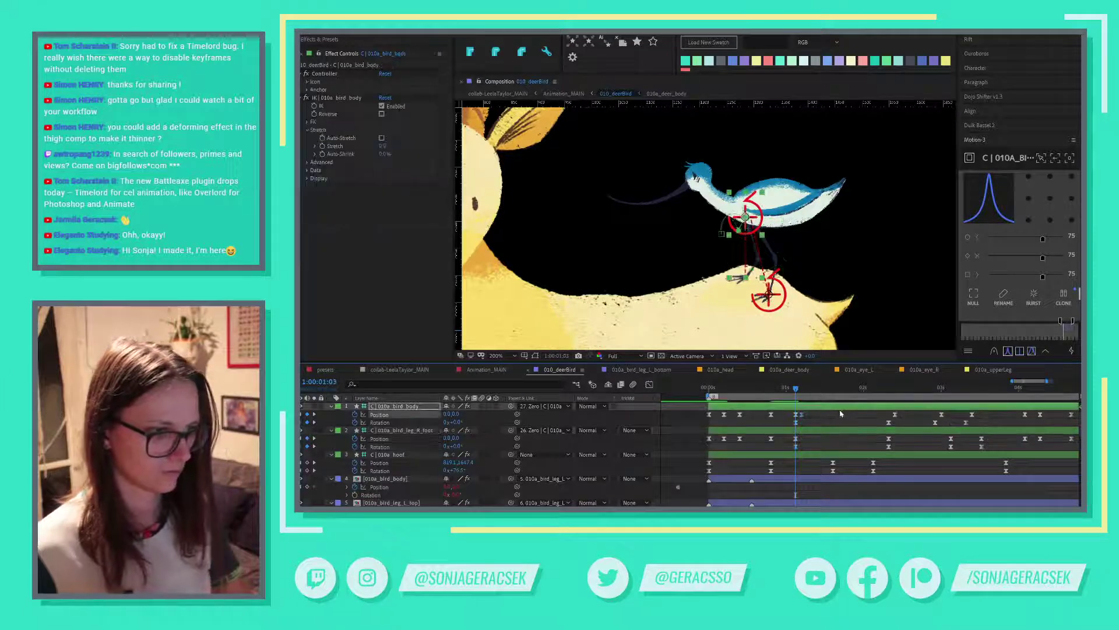
click(796, 423)
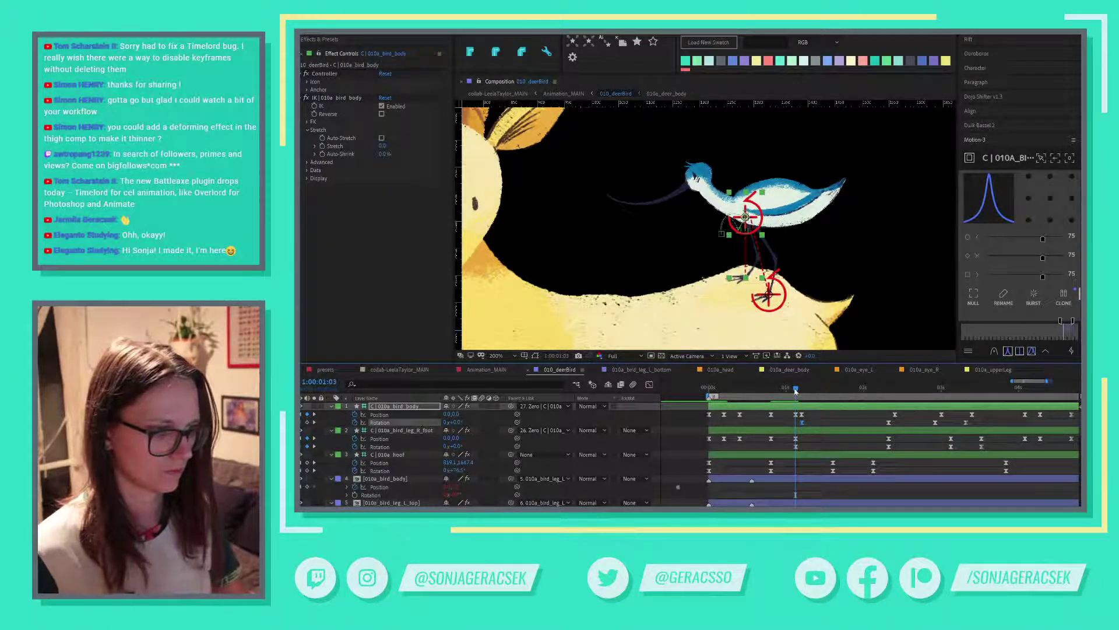
key(Page_Down)
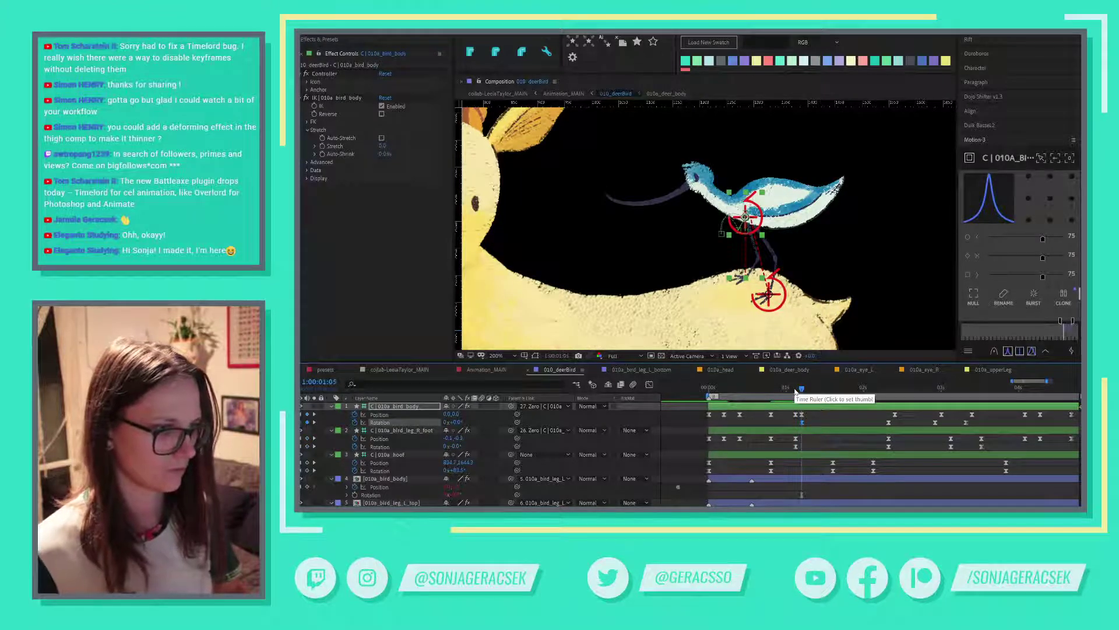
key(Page_Down)
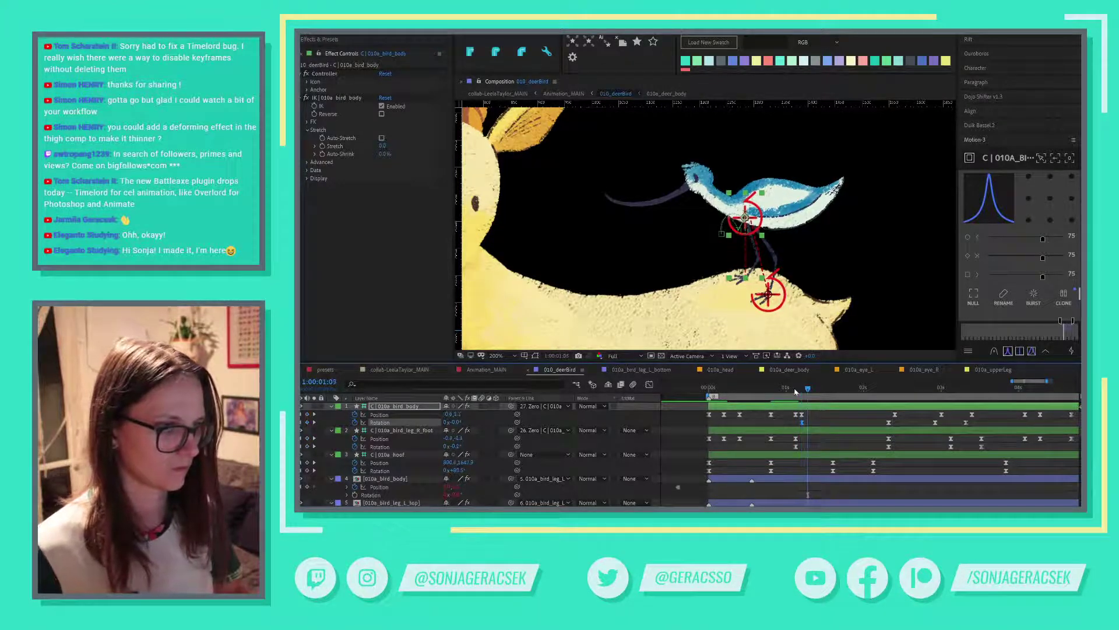
Move the body control's paired position and rotation keyframes two frames later to 1:00:01:08 and check the following frames.
key(Page_Down)
drag(810, 410, 906, 459)
click(1010, 352)
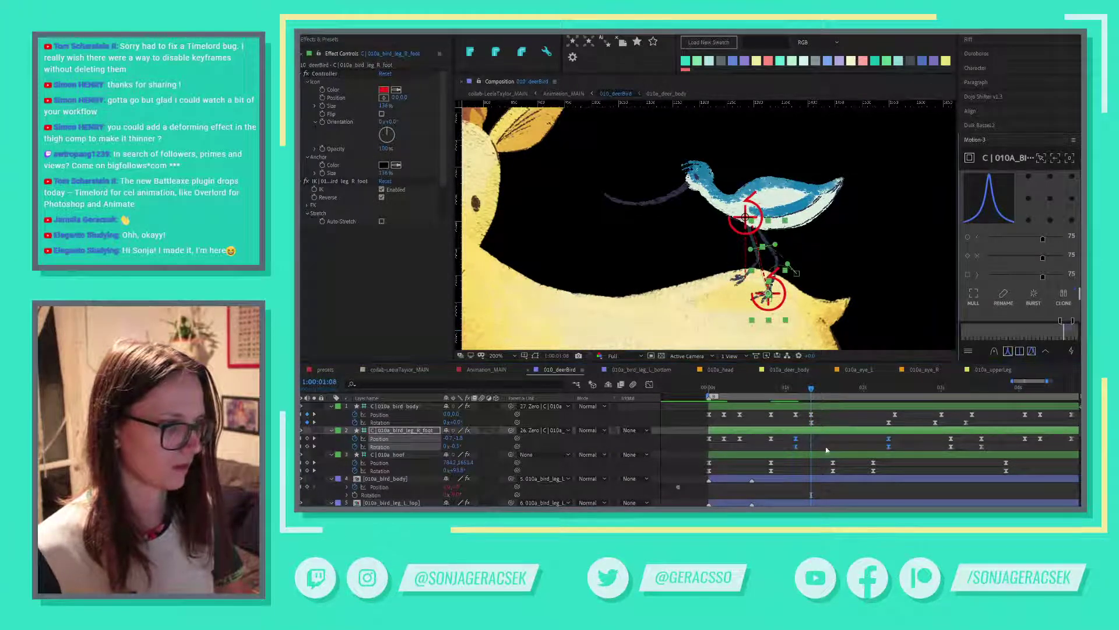
drag(789, 390, 896, 394)
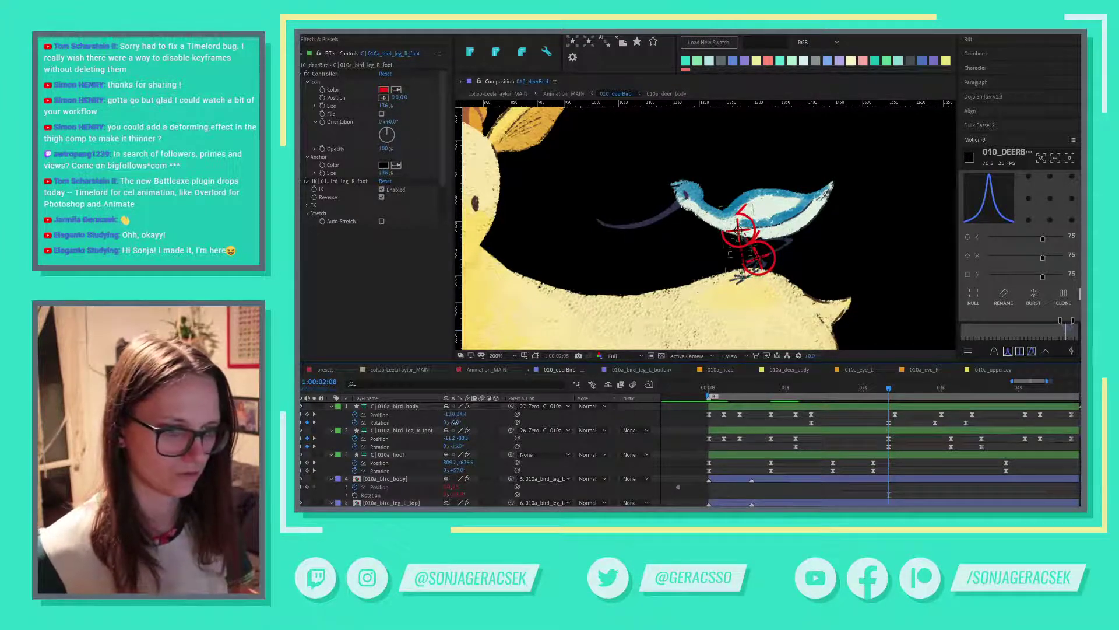
Rotate the bird's body clockwise at 1:00:02:08 to raise its head, and review the surrounding frames.
drag(454, 422, 459, 422)
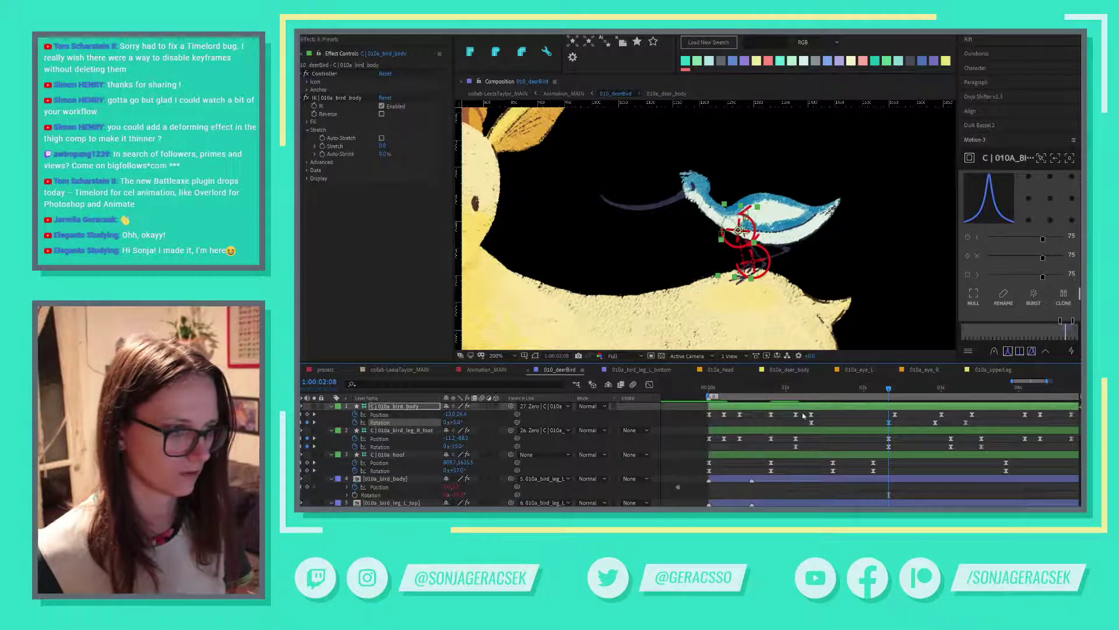
drag(813, 391, 895, 419)
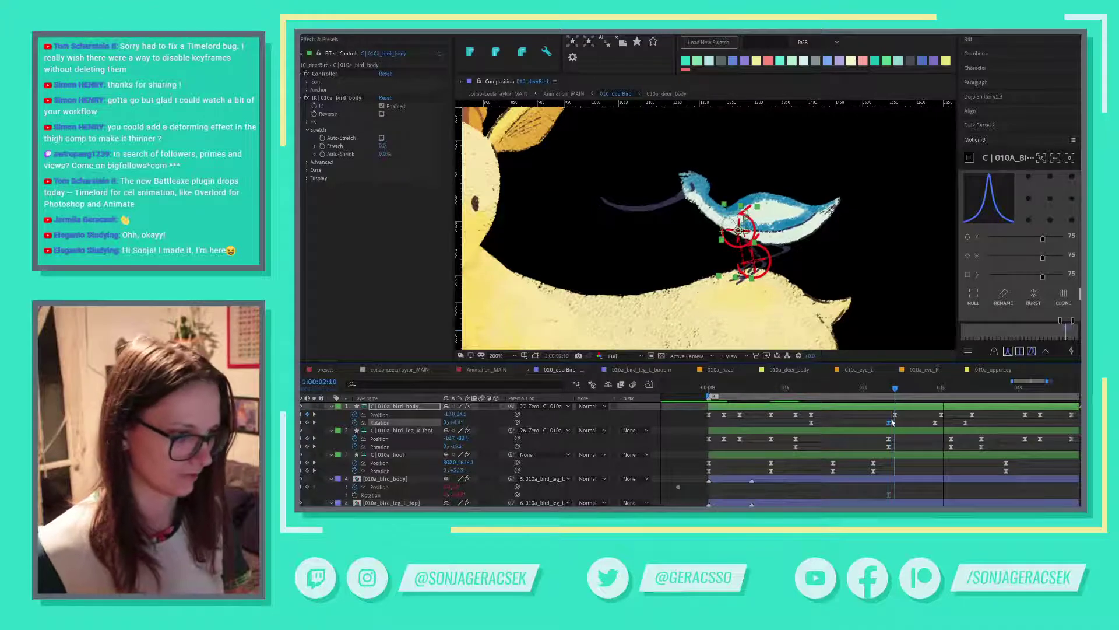
key(Page_Down)
key(Page_Down)
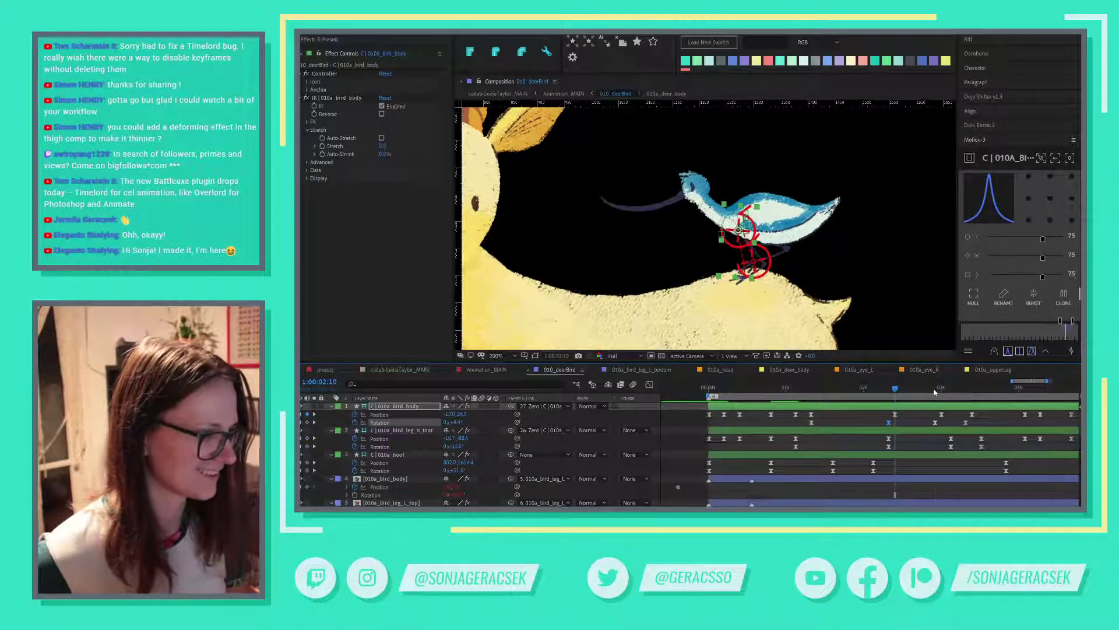
drag(934, 392, 885, 397)
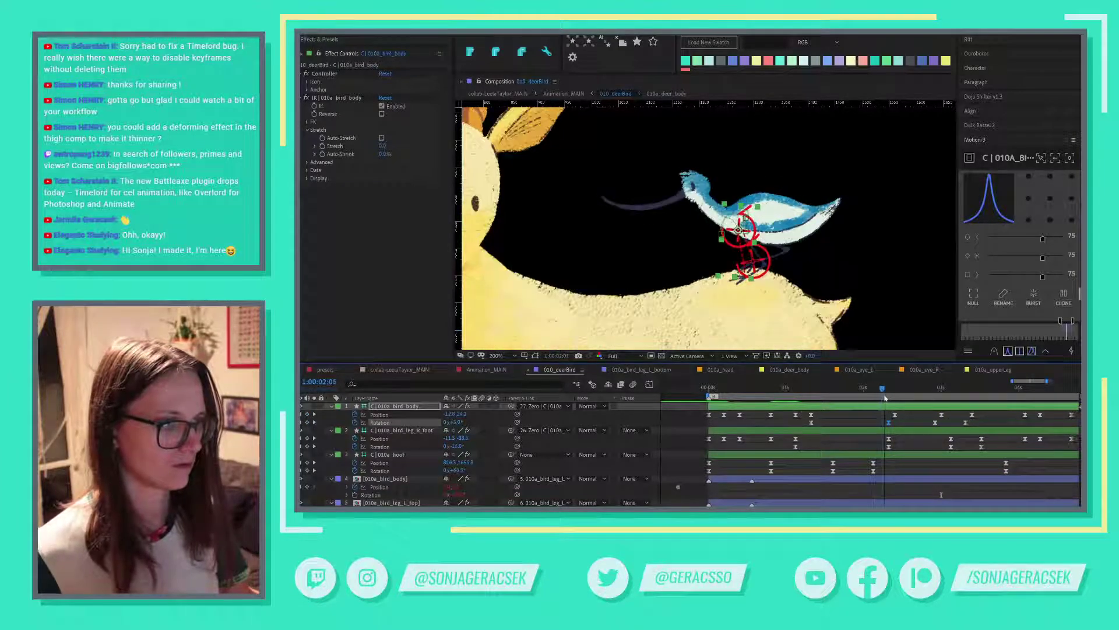
drag(808, 402, 856, 408)
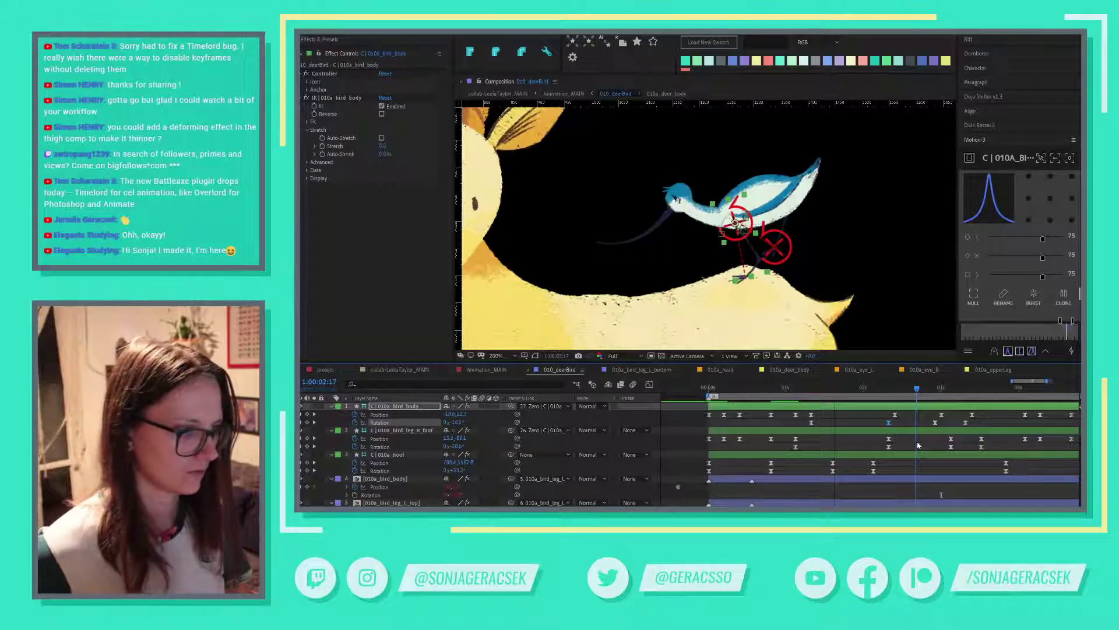
Copy the body control's rotation keyframe from 1:00:02:08 to 1:00:02:12 to hold the pose.
key(j)
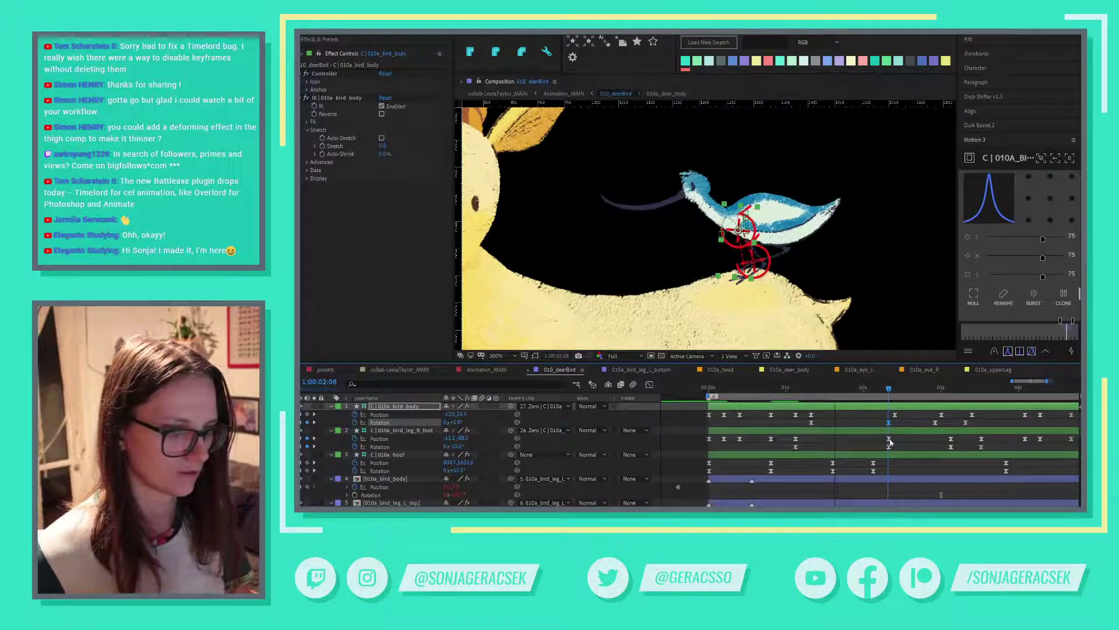
key(j)
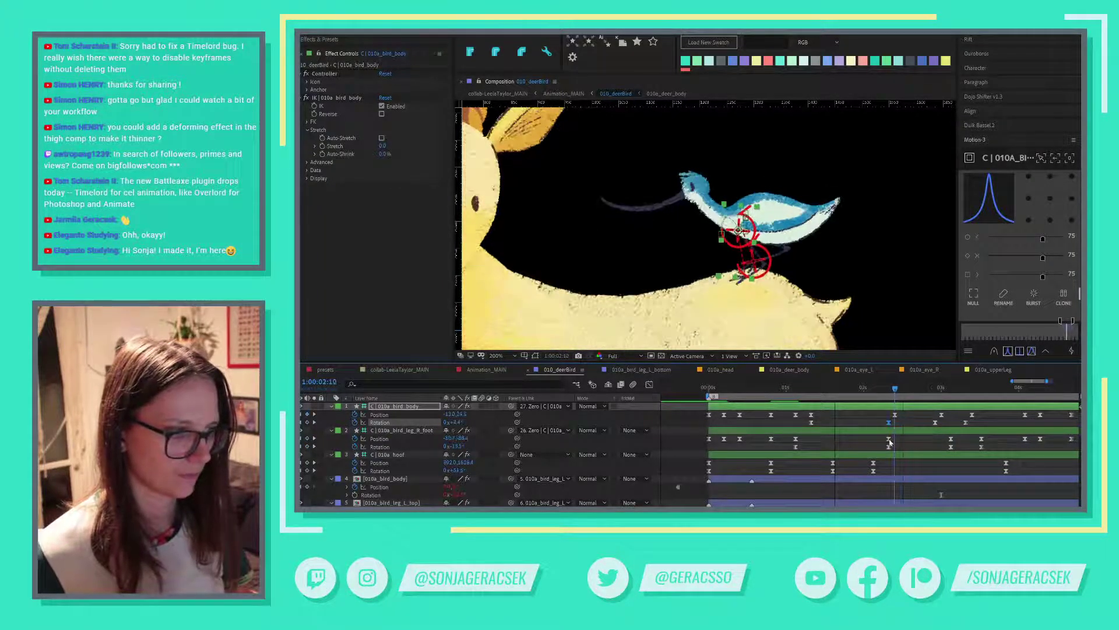
key(j)
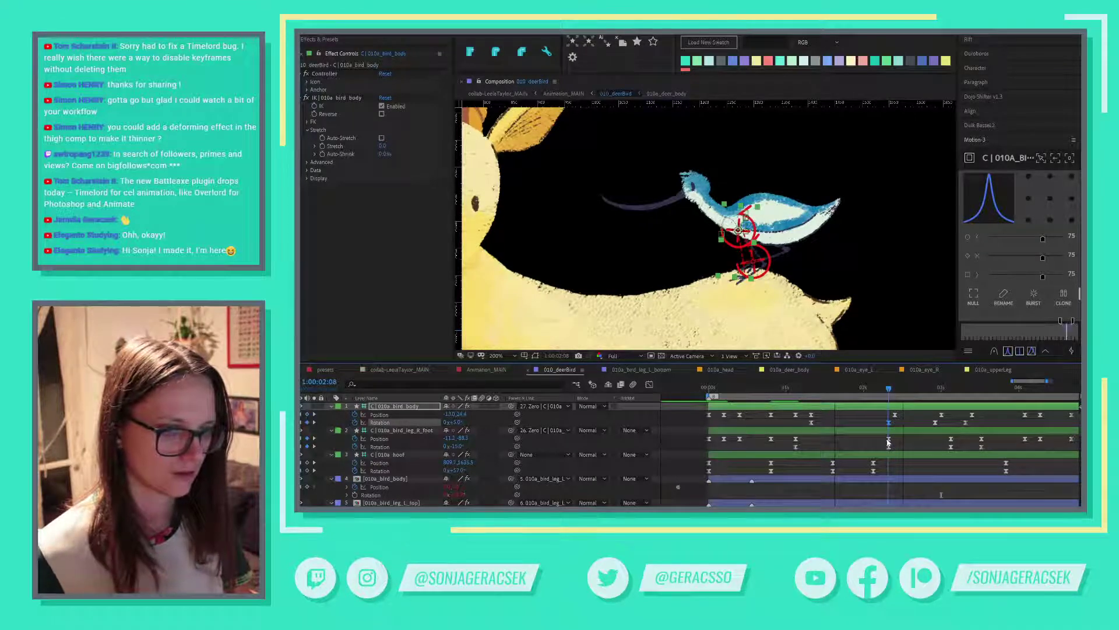
key(Page_Down)
key(Page_Down)
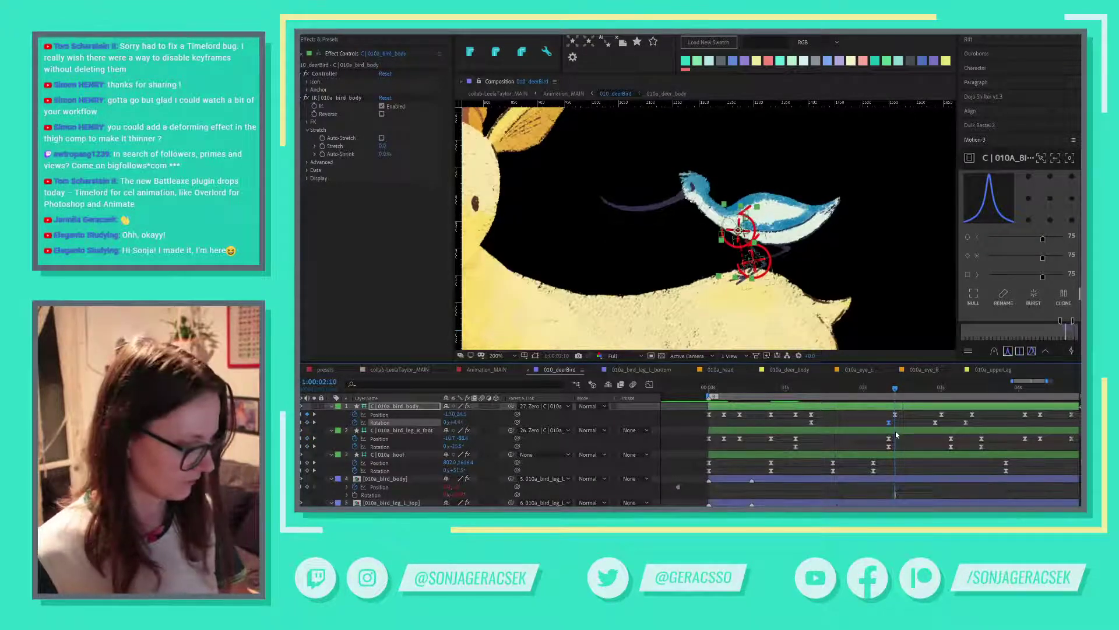
key(Page_Down)
key(Page_Down)
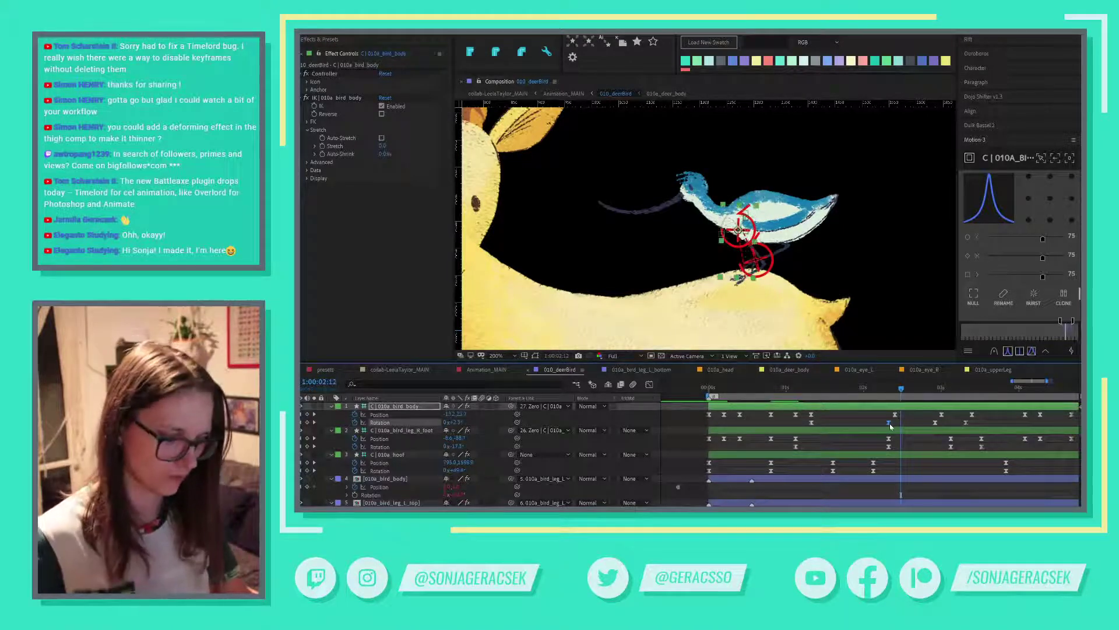
key(ctrl+c)
key(ctrl+v)
Copy the body control's forward-bend rotation keyframe, the one just before 1:00:03:00, to 1:00:03:02.
drag(903, 390, 947, 398)
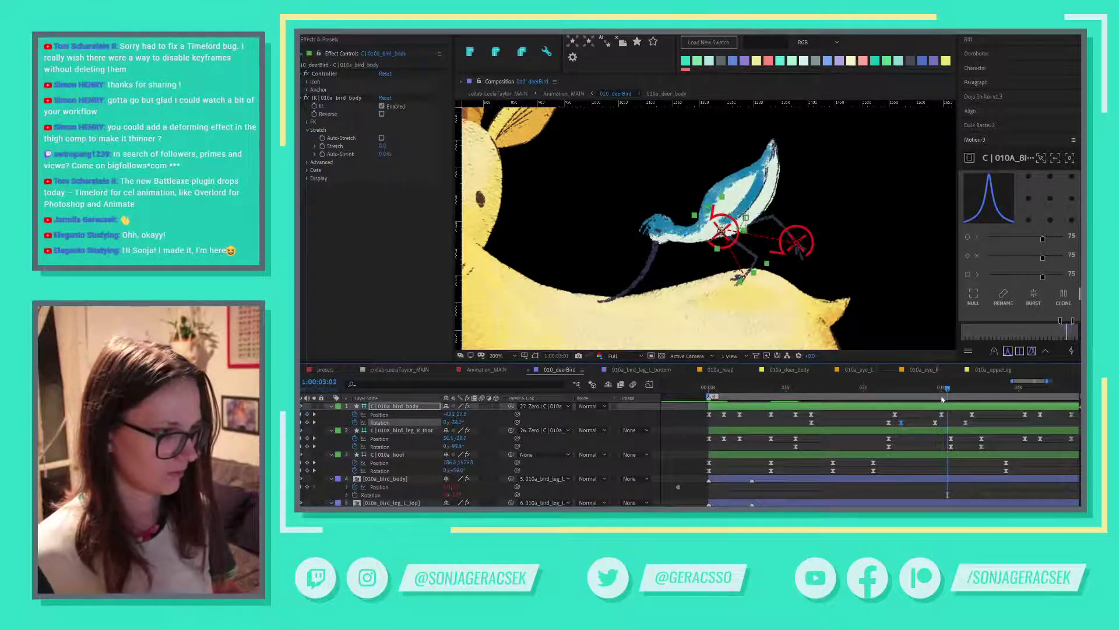
click(934, 423)
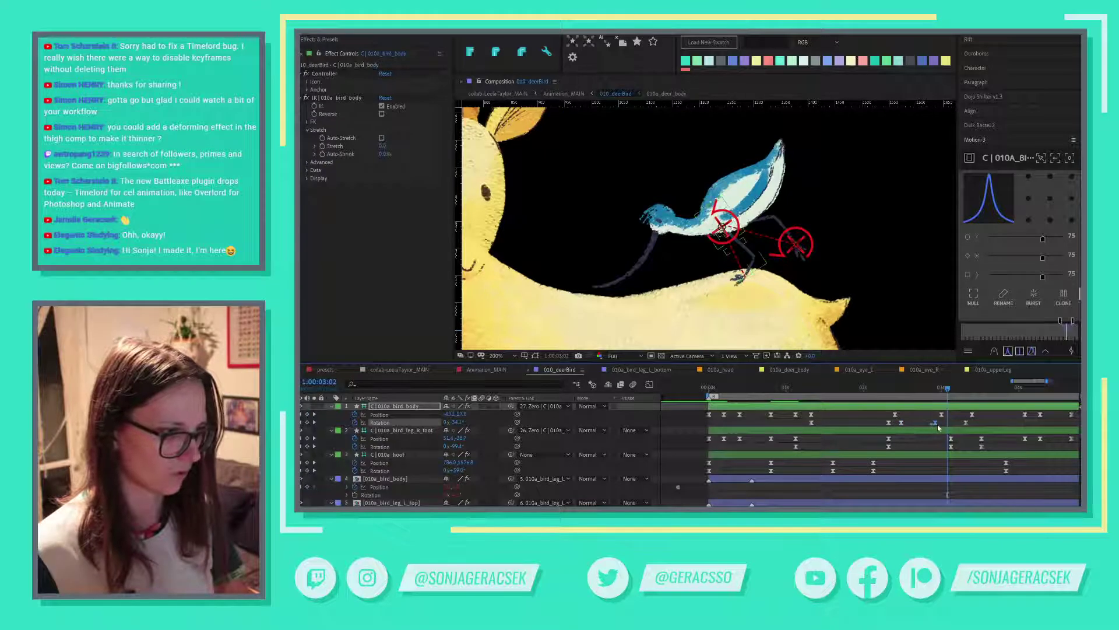
key(ctrl+c)
key(ctrl+v)
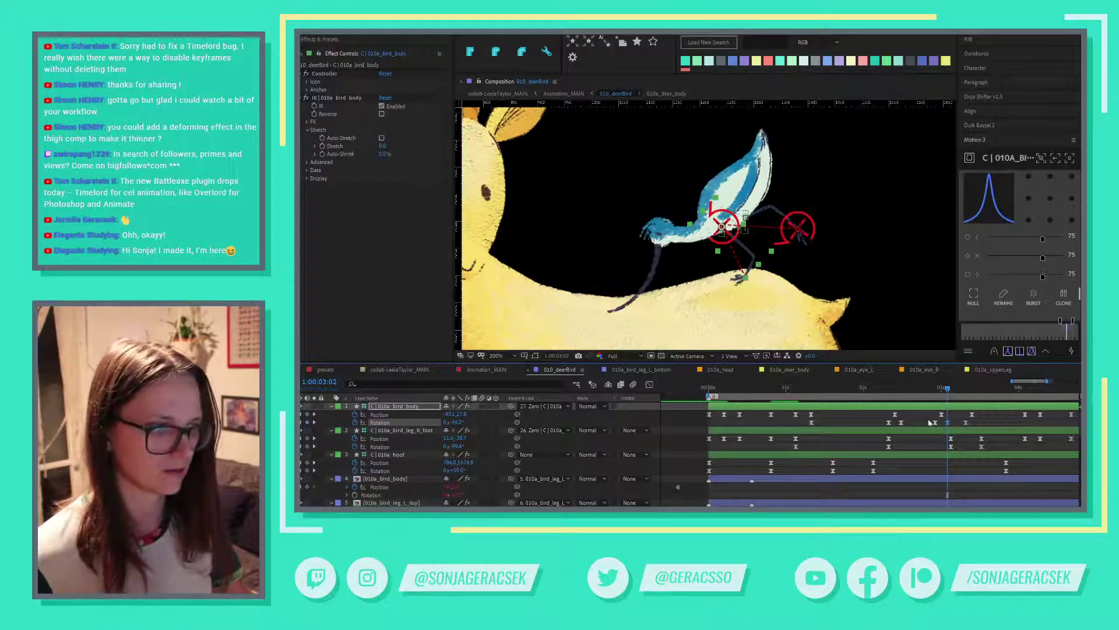
Save the project and preview the animation with the whole deer in view.
drag(950, 390, 1068, 413)
key(ctrl+s)
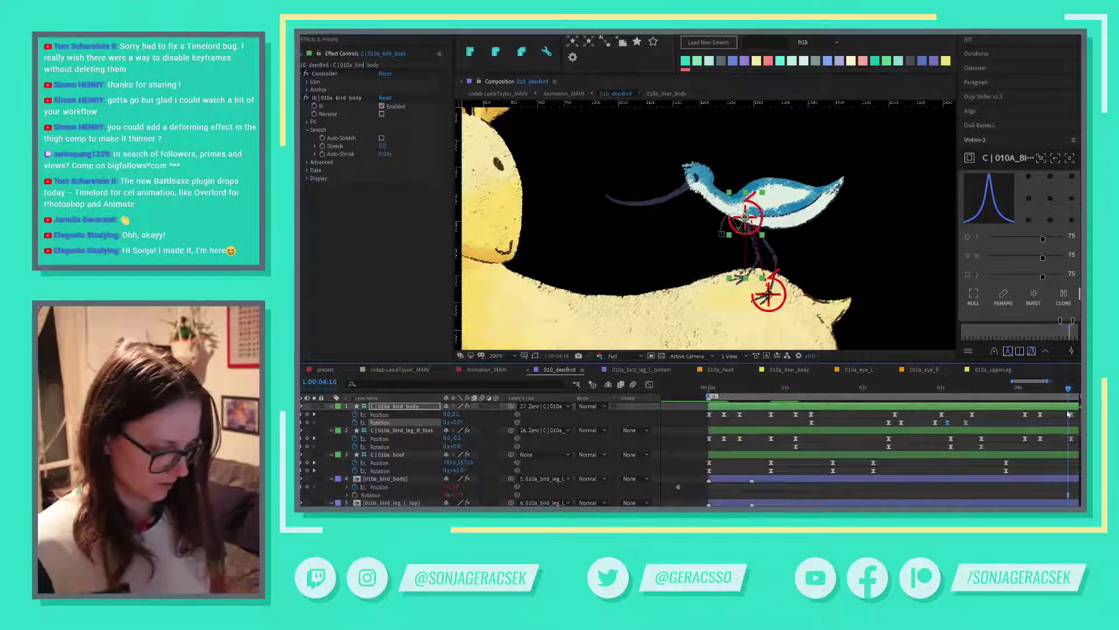
key(shift+slash)
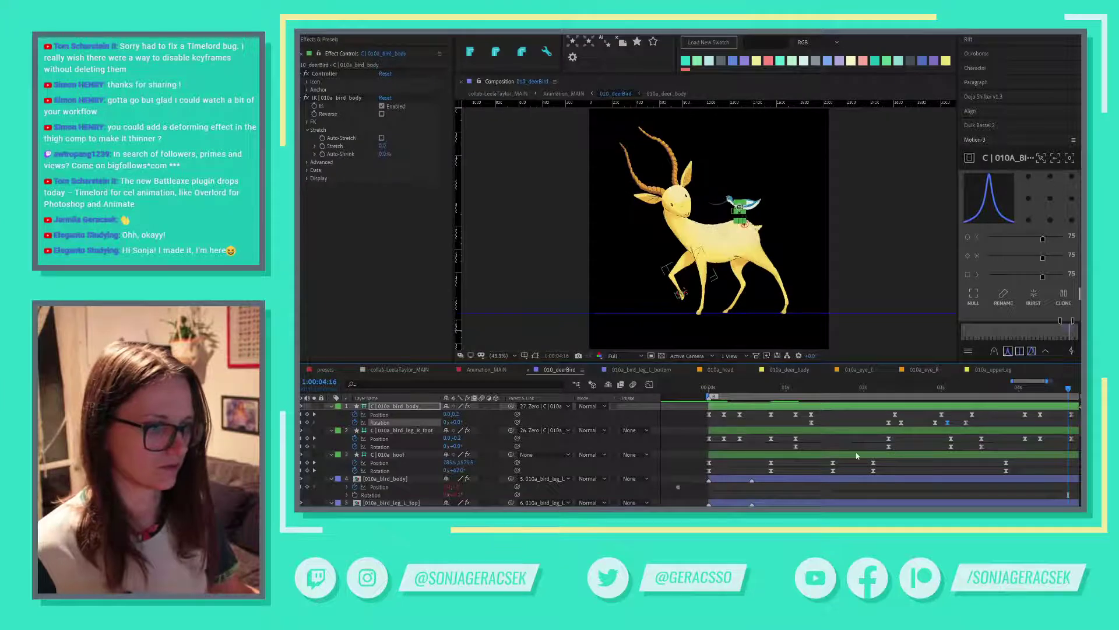
click(851, 442)
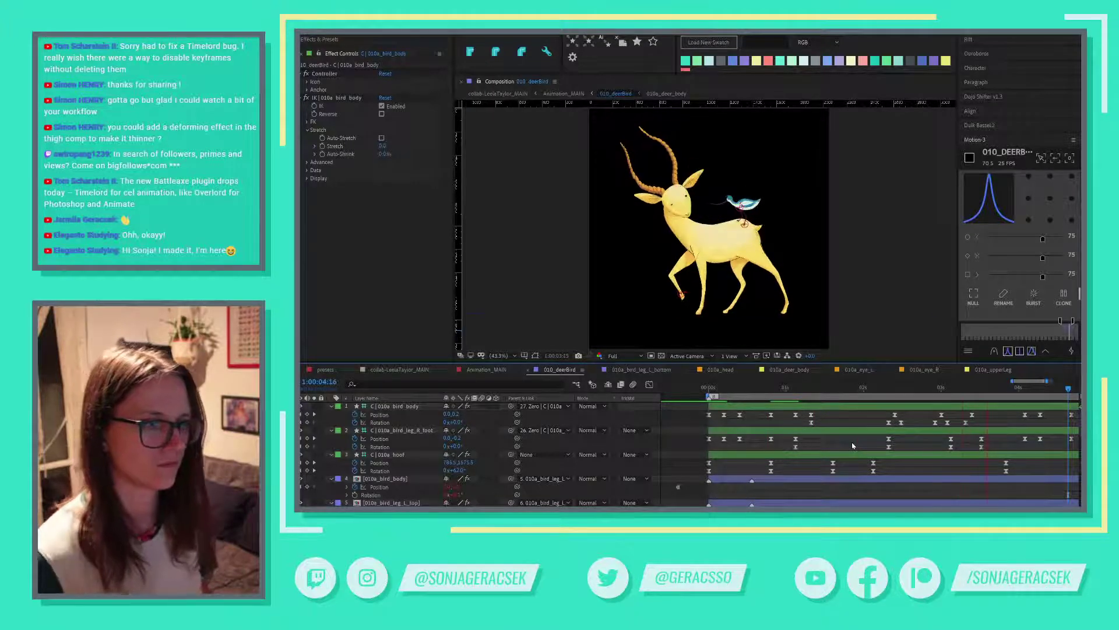
key(space)
Delete the hoof control's fourth pair of position and rotation keyframes, just after 1:00:02:00.
scroll(963, 483, down, 3)
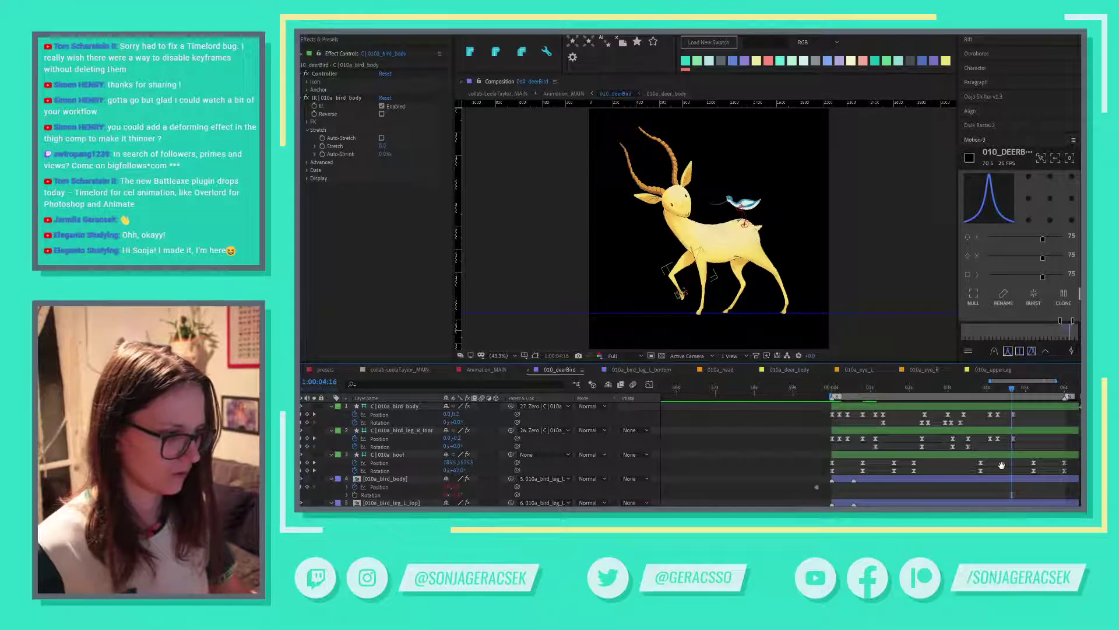
drag(1002, 467, 894, 466)
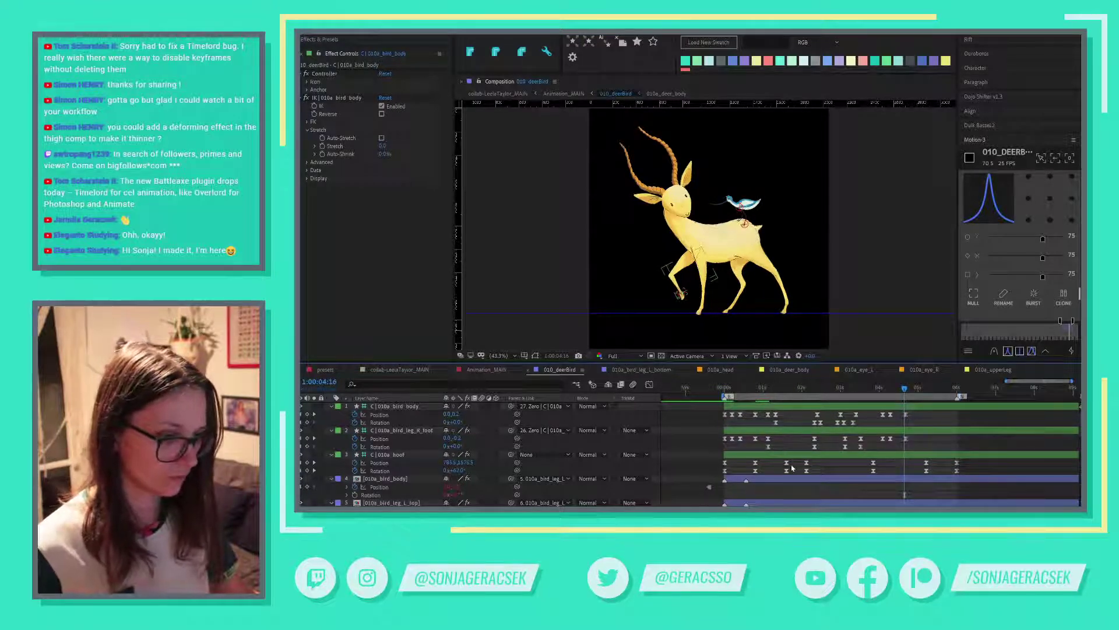
drag(799, 458, 816, 478)
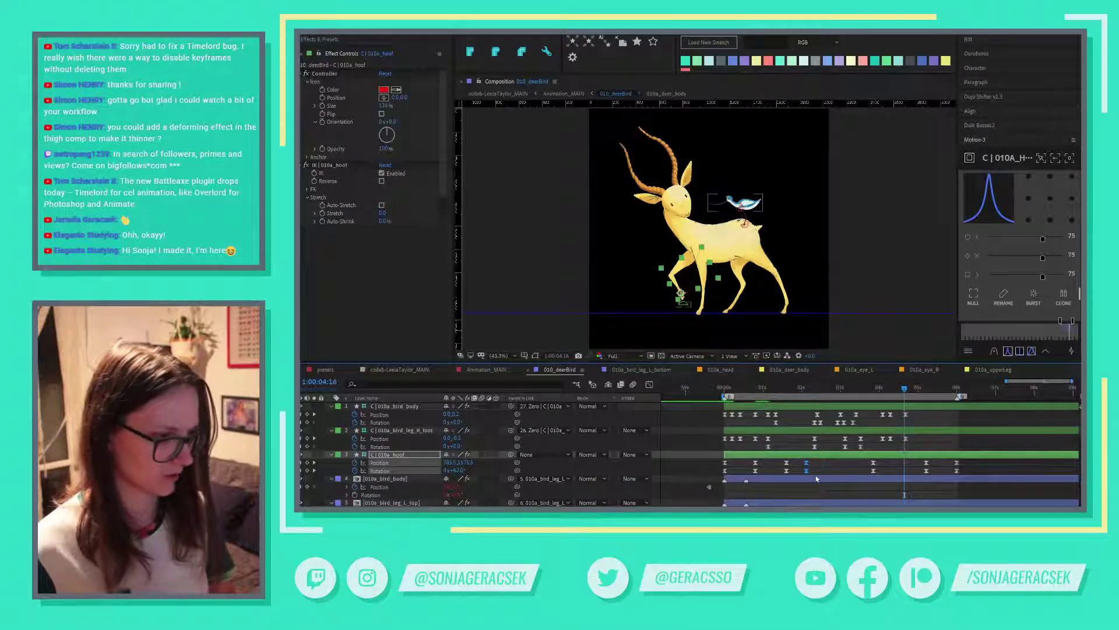
key(Delete)
Copy the hoof control's second pair of position and rotation keyframes to 1:00:02:10.
click(788, 390)
mouse_move(789, 394)
mouse_down()
mouse_move(749, 399)
mouse_move(792, 404)
mouse_move(722, 406)
mouse_move(803, 410)
mouse_up()
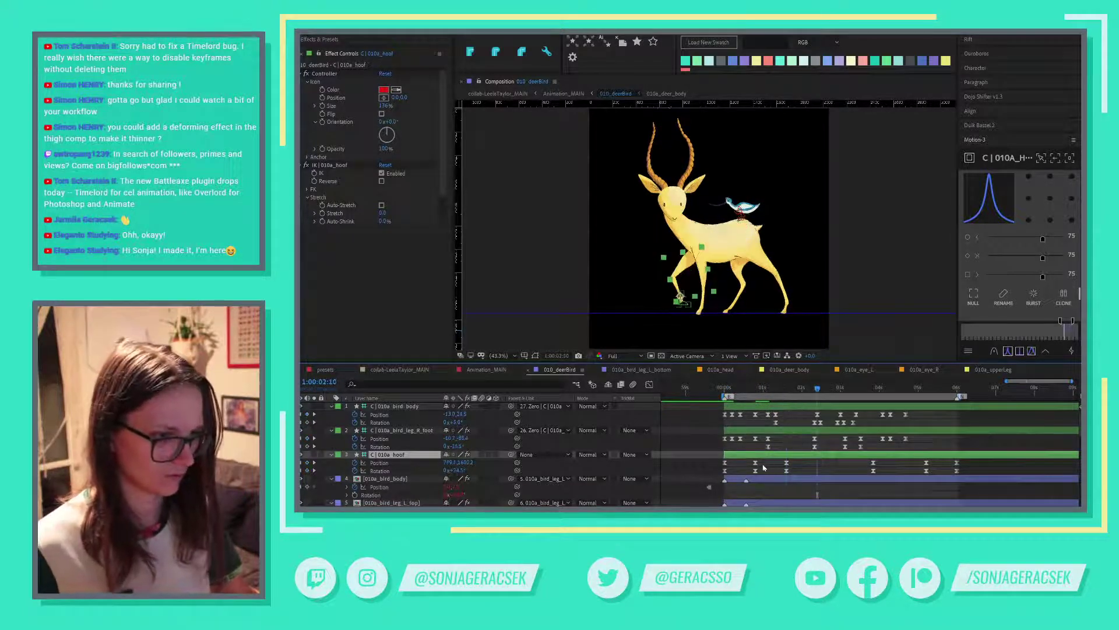
drag(764, 460, 746, 475)
key(ctrl+c)
key(ctrl+v)
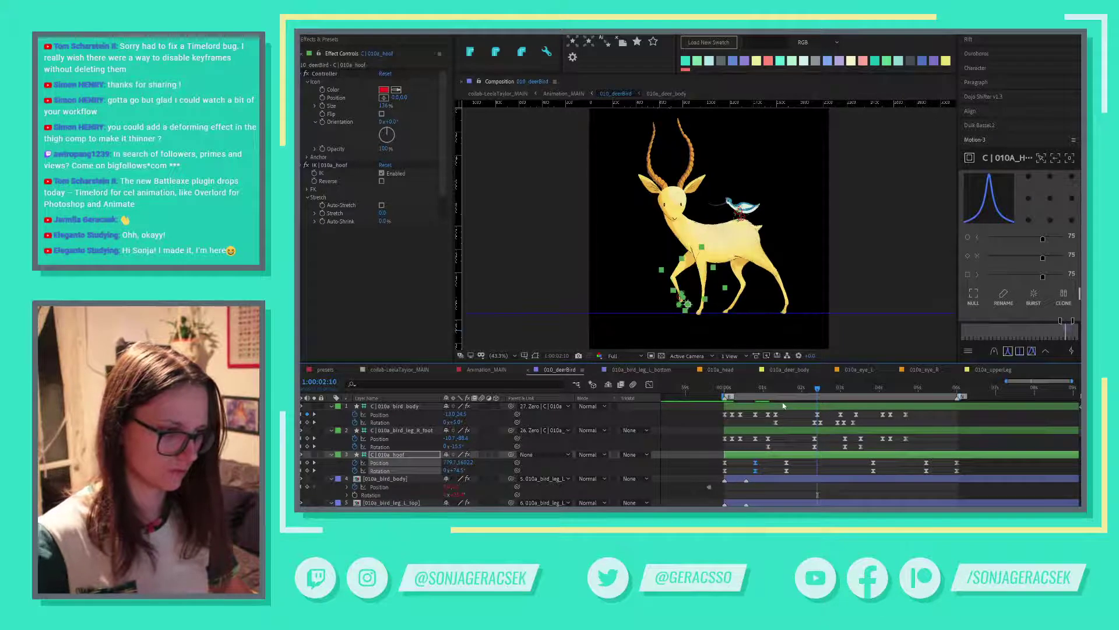
mouse_move(822, 387)
mouse_down()
mouse_move(867, 398)
mouse_move(817, 398)
mouse_up()
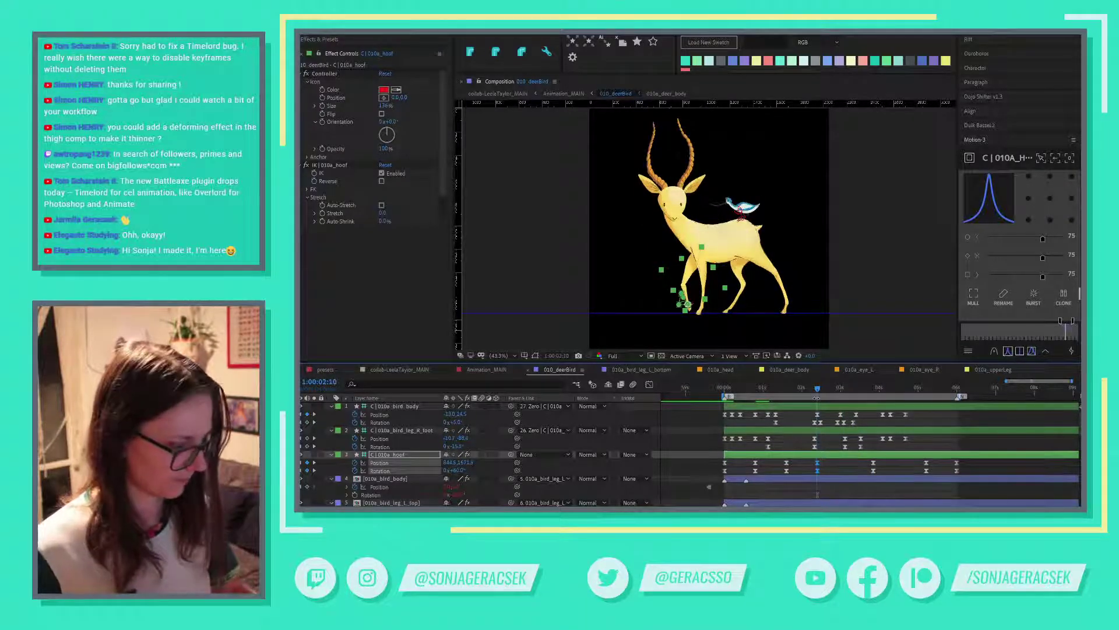
Copy the hoof control's third pair of position and rotation keyframes to 1:00:03:05 and preview the animation.
key(space)
drag(795, 461, 777, 482)
key(ctrl+v)
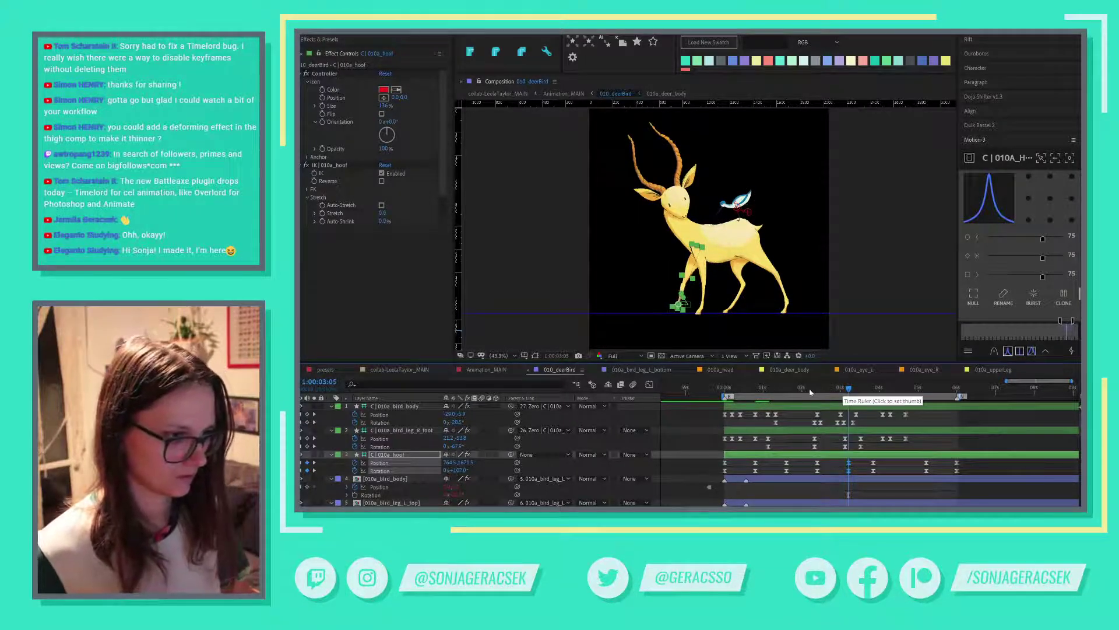
drag(812, 390, 962, 419)
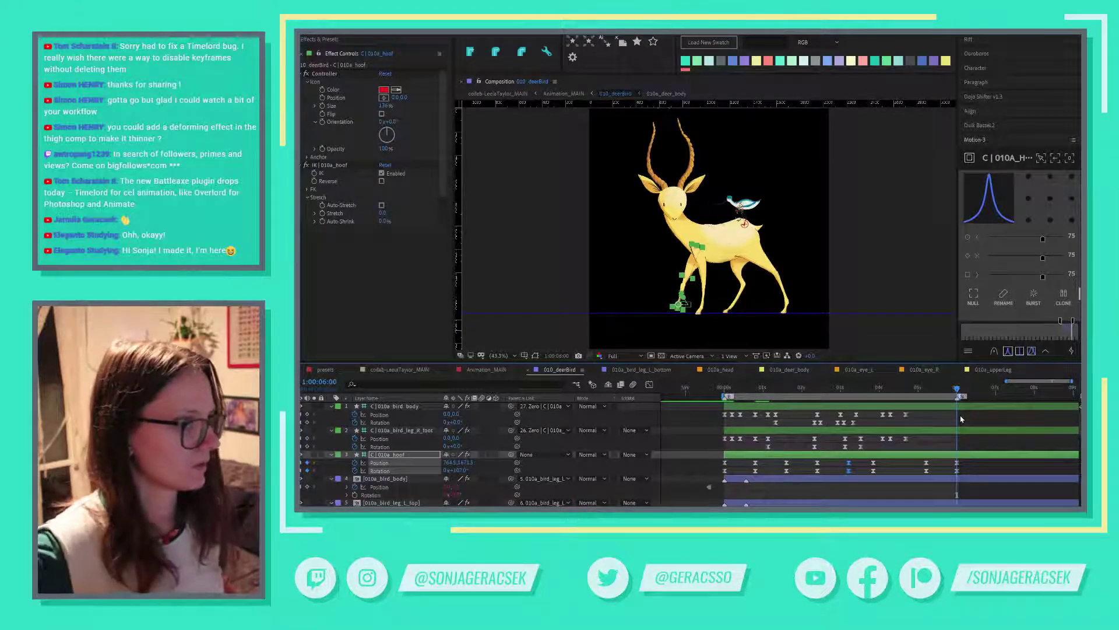
key(space)
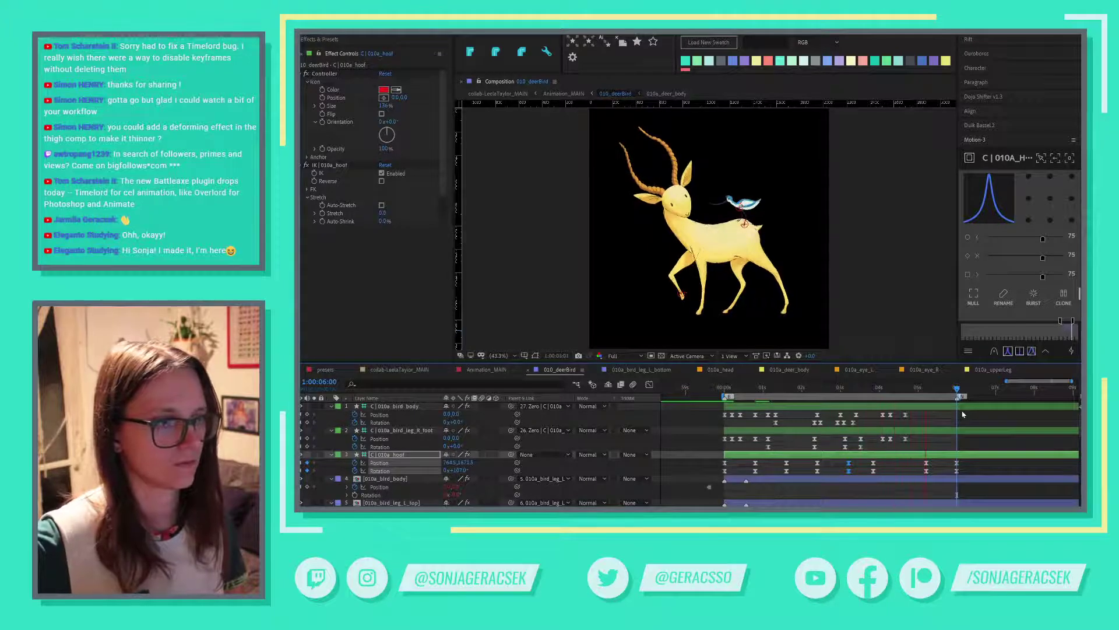
Open the Animation_MAIN composition, fit it in the viewer and hide the guides.
click(487, 369)
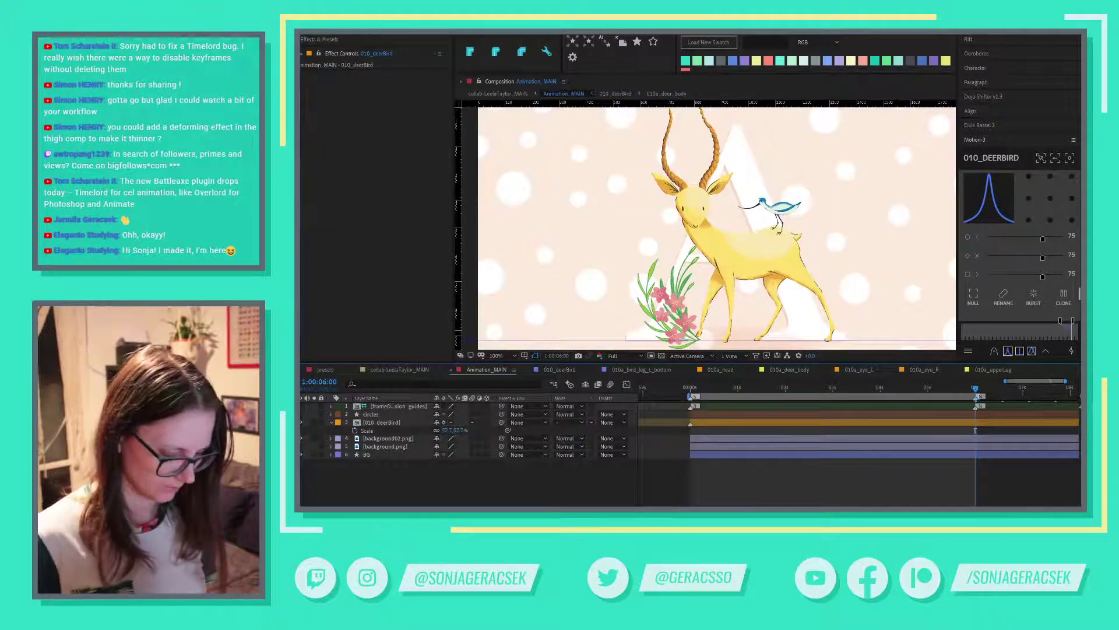
key(shift+slash)
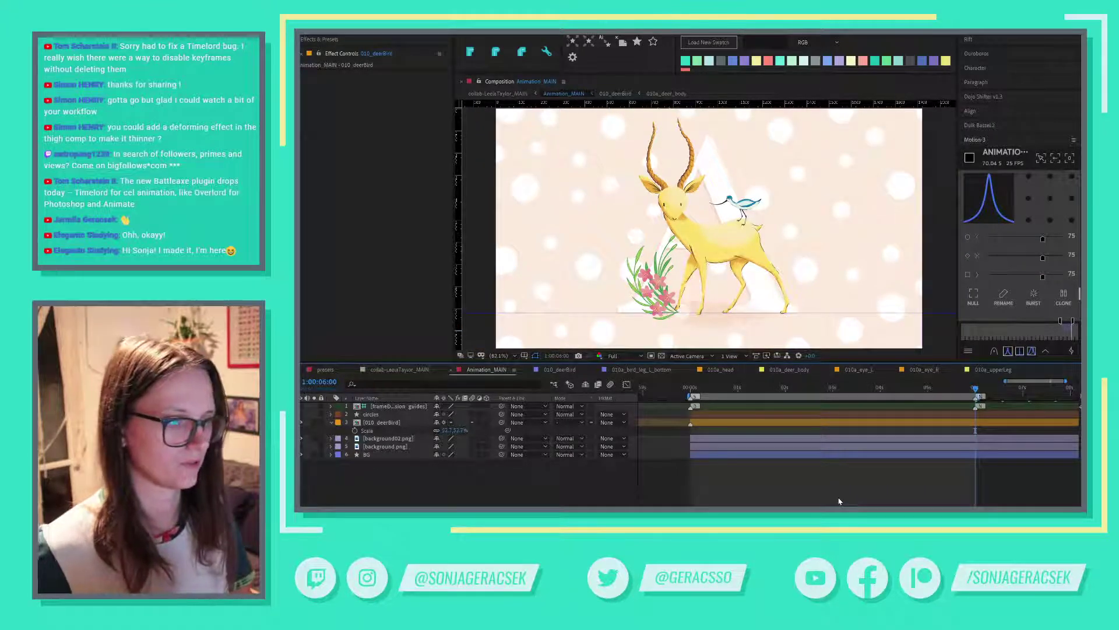
key(semicolon)
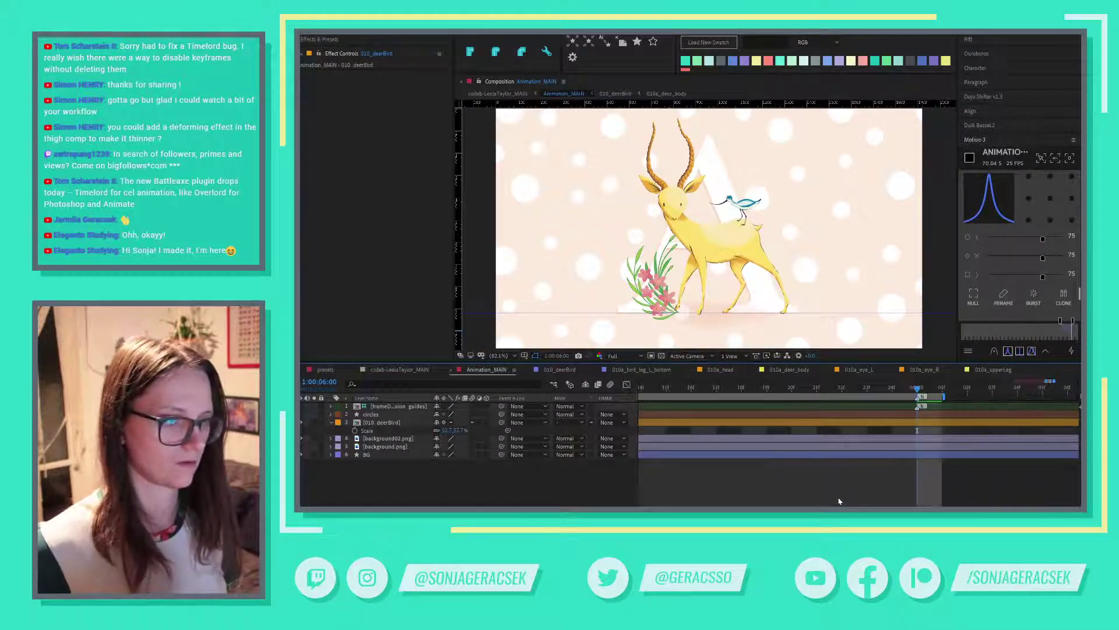
key(semicolon)
key(ctrl+apostrophe)
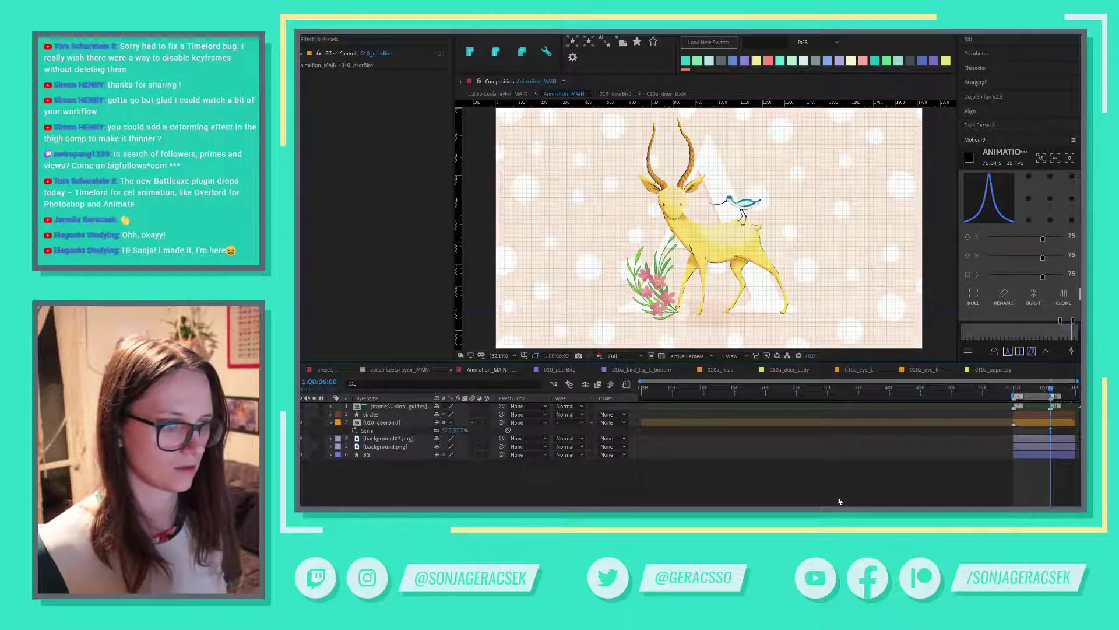
key(ctrl+apostrophe)
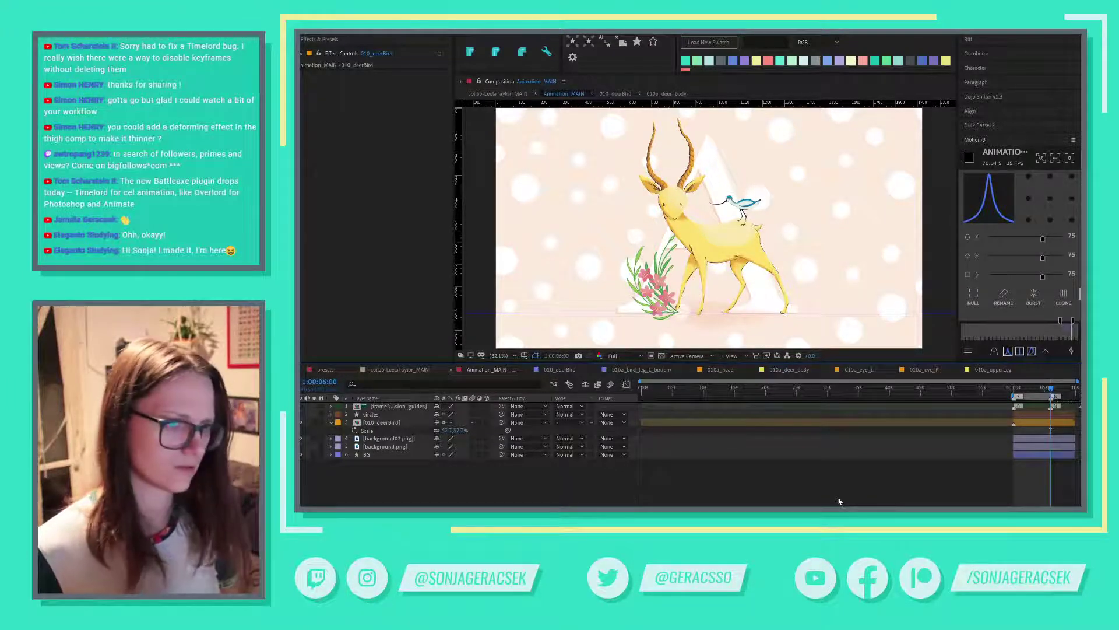
key(alt+apostrophe)
key(alt+apostrophe)
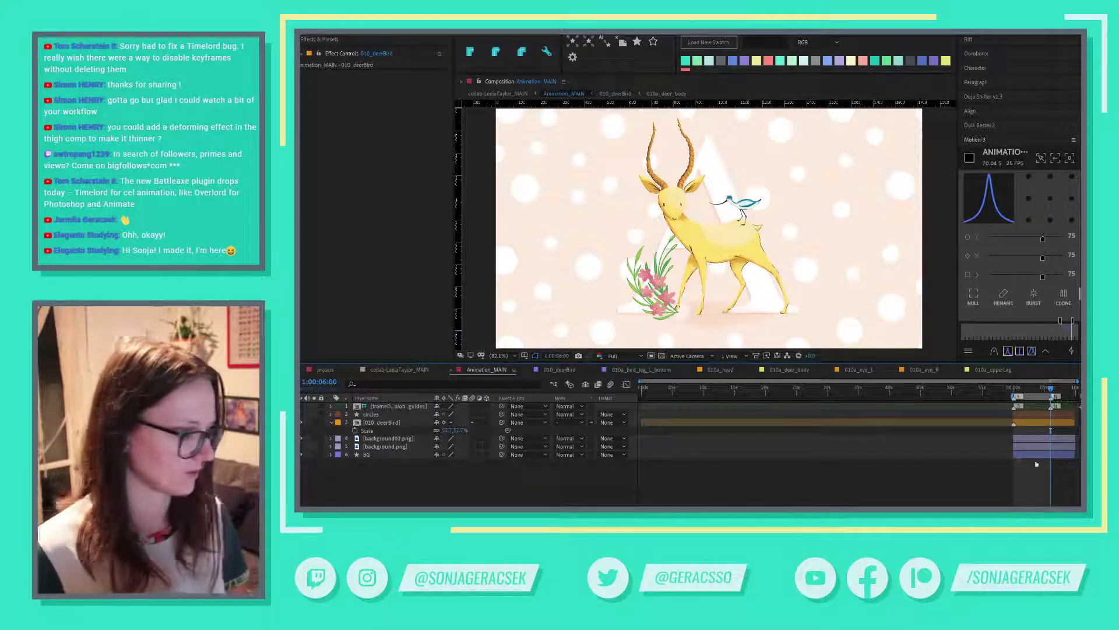
Preview the deer and bird animation in Animation_MAIN.
scroll(1037, 479, up, 2)
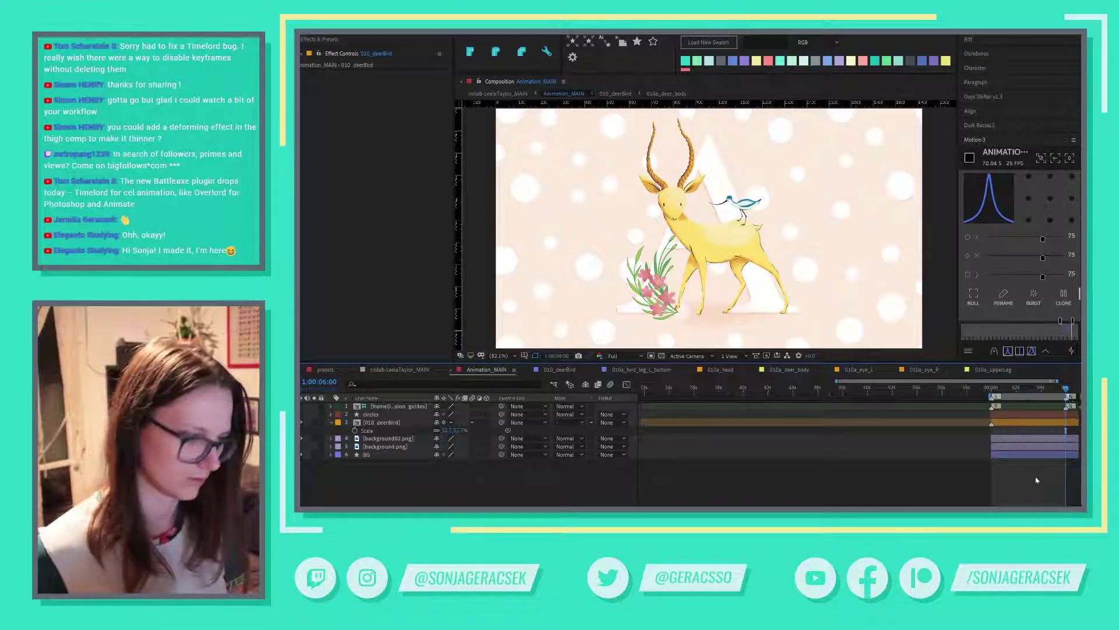
drag(1036, 479, 767, 503)
key(space)
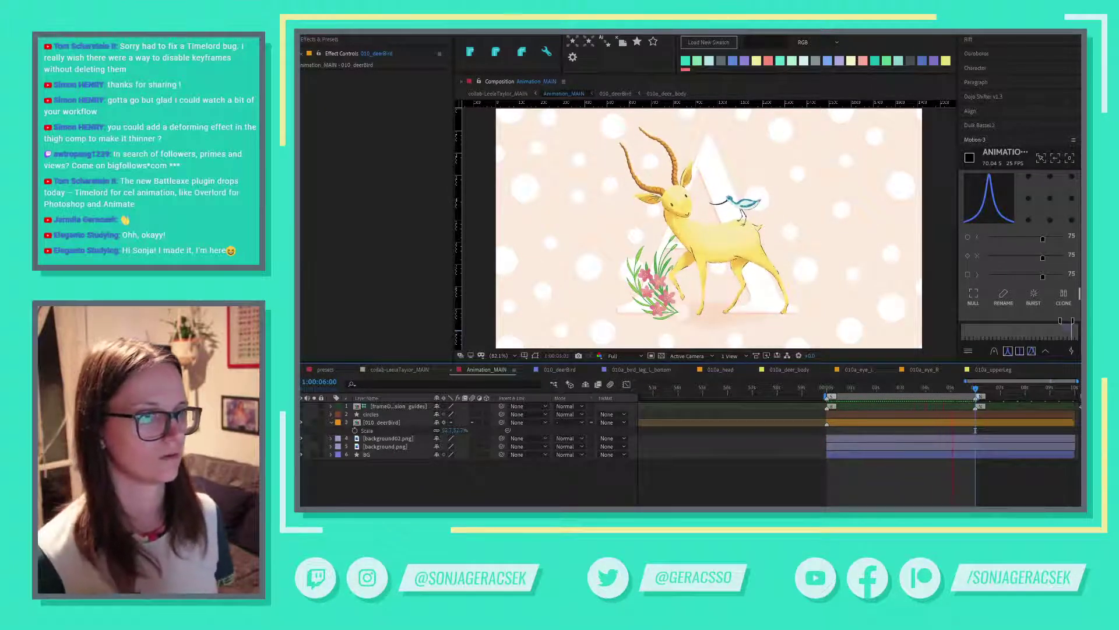
Open the 010_deerBird composition and examine the keyframes of the deer's head, eye and ear layers.
double_click(962, 423)
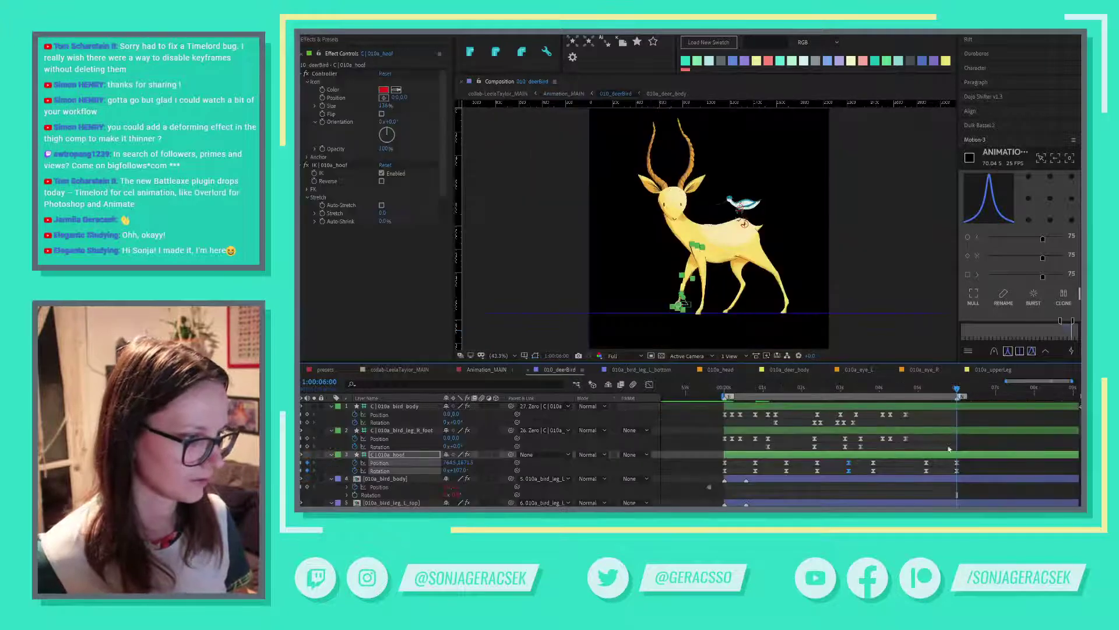
drag(879, 395, 890, 393)
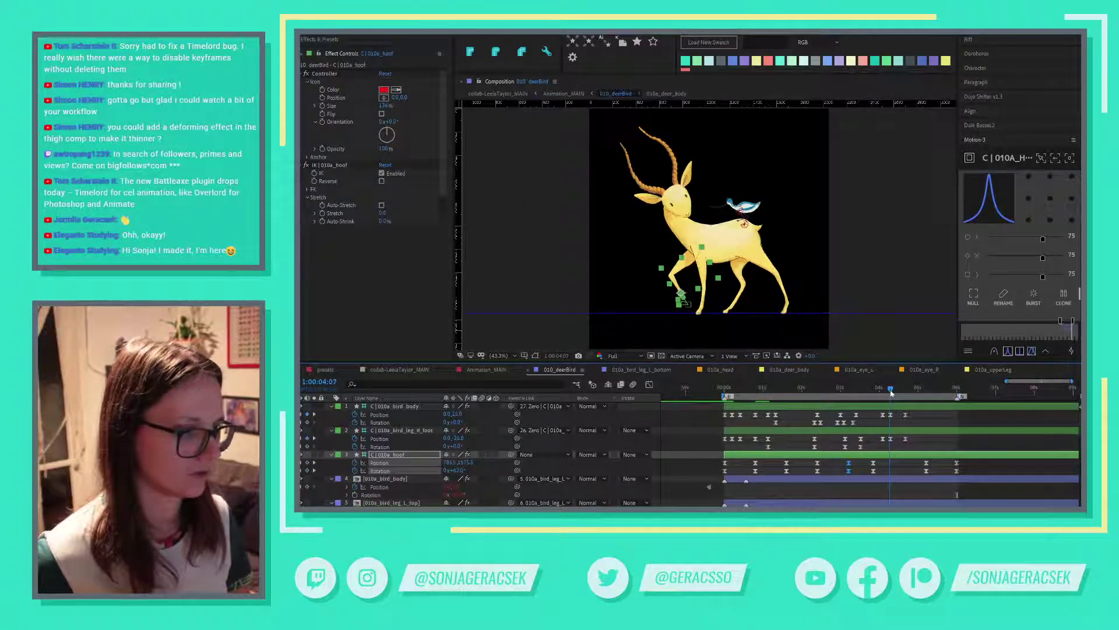
scroll(897, 482, down, 2)
scroll(897, 482, down, 8)
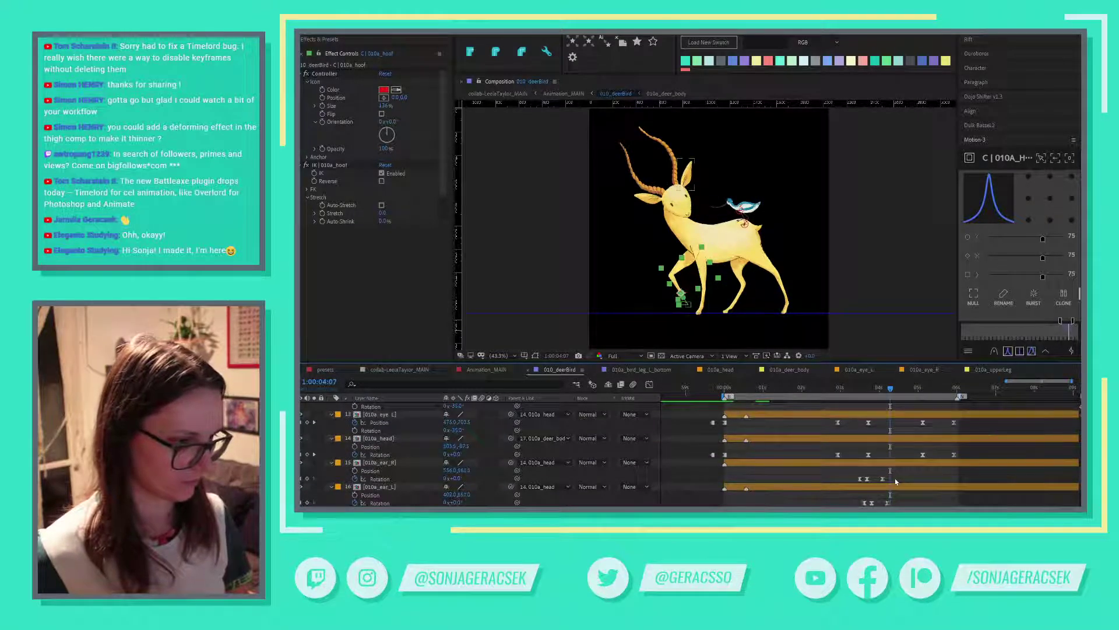
scroll(897, 481, down, 1)
drag(841, 390, 772, 391)
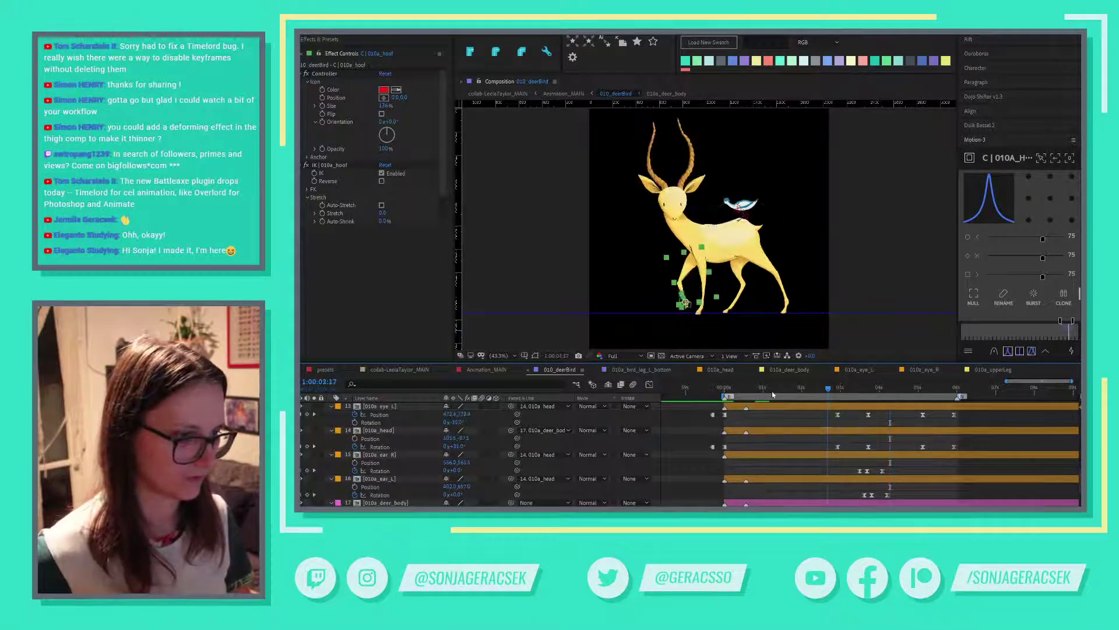
scroll(794, 446, up, 2)
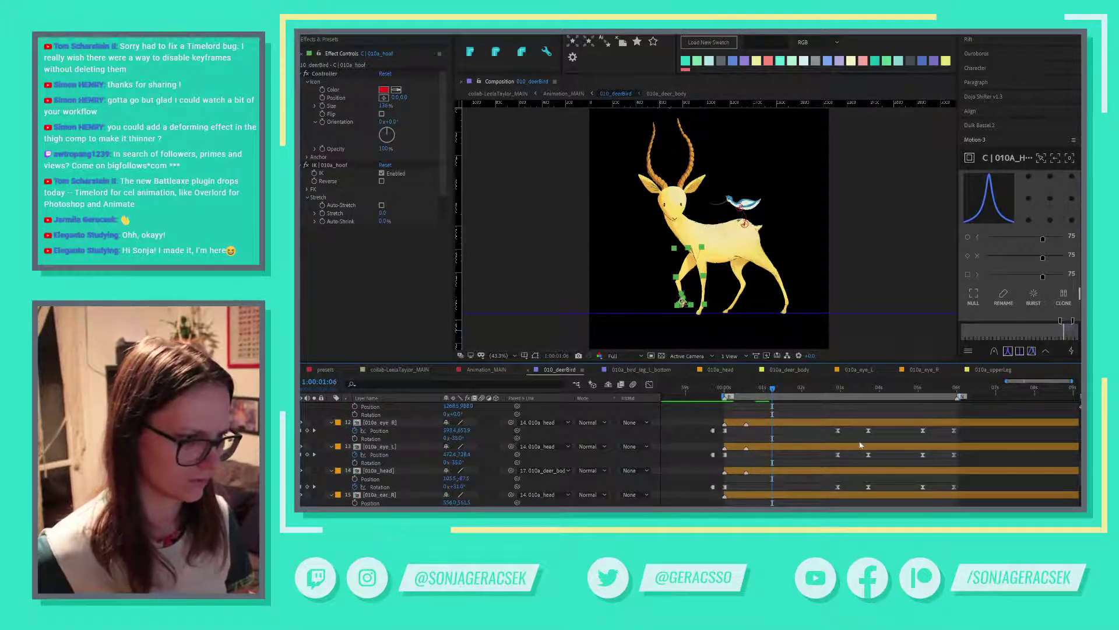
Select the 010a_eye_L layer and inspect the deer's eyes up close around 1:00:03:03.
click(833, 447)
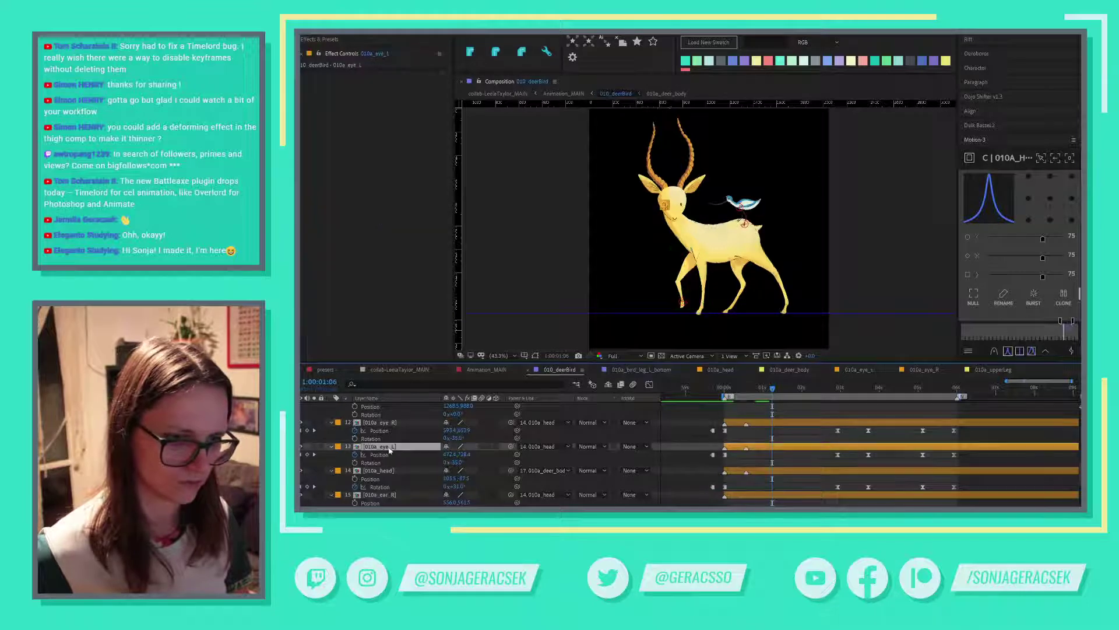
drag(826, 389, 838, 388)
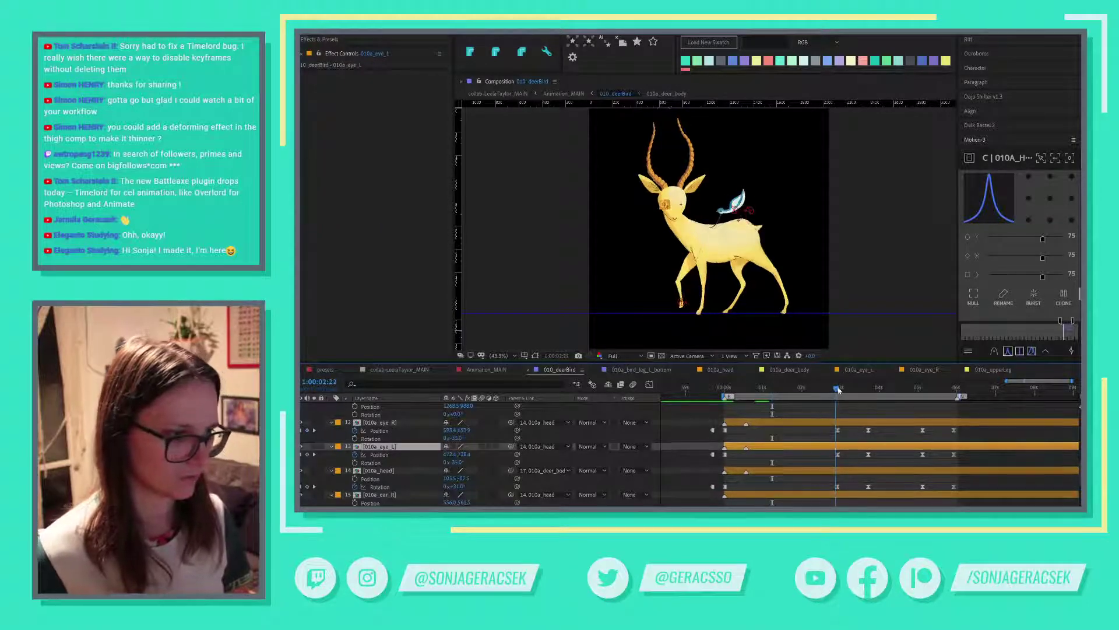
scroll(864, 437, up, 3)
key(minus)
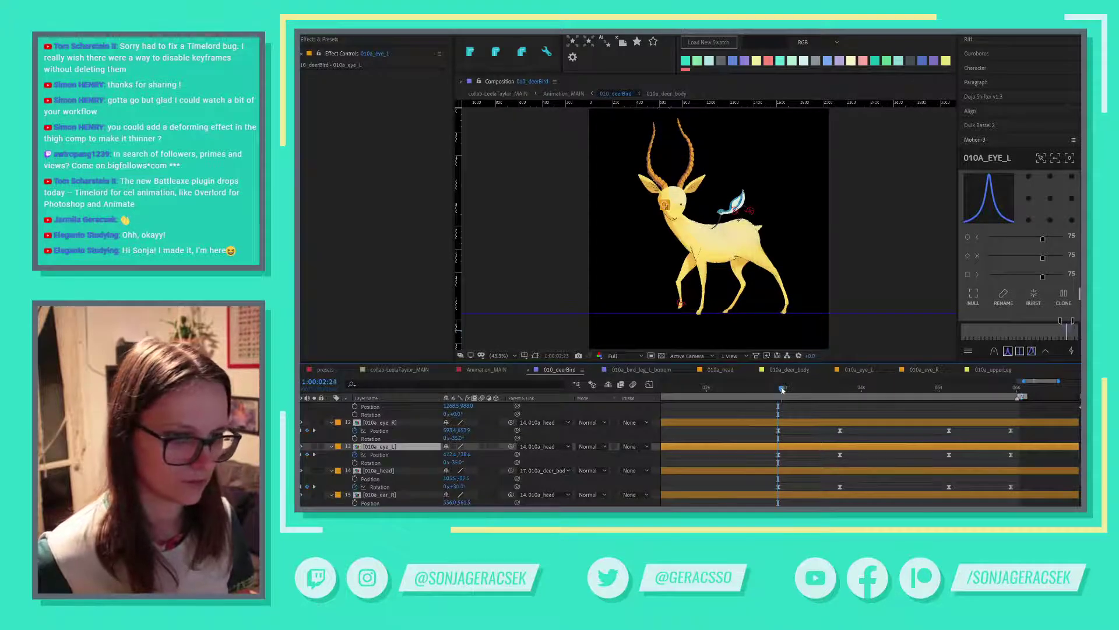
drag(781, 390, 794, 390)
scroll(671, 224, up, 2)
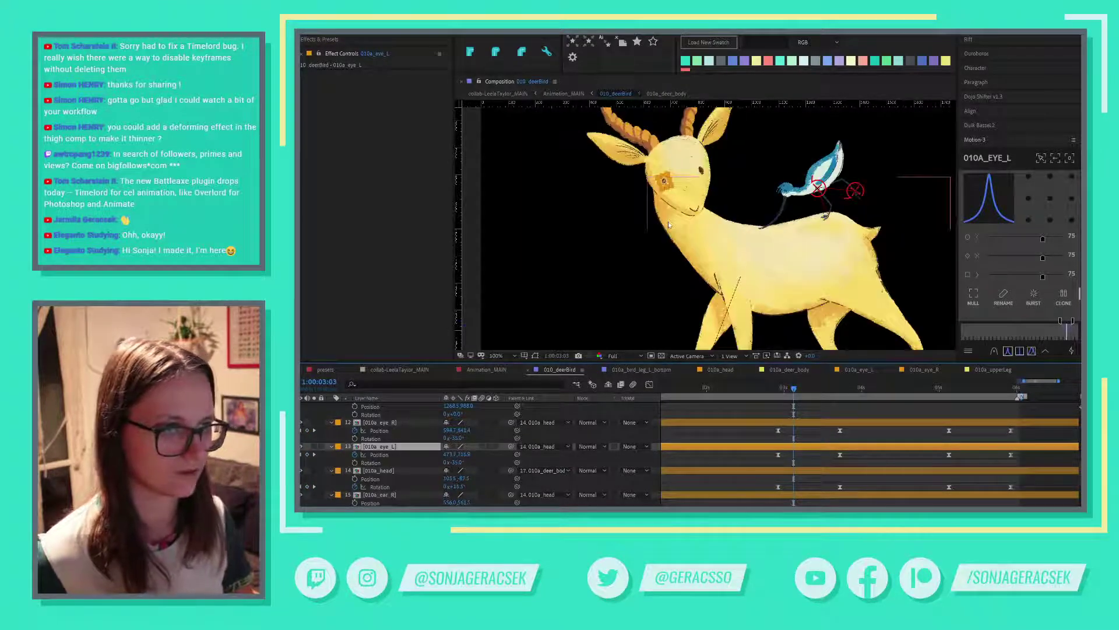
scroll(795, 450, up, 1)
key(minus)
key(equal)
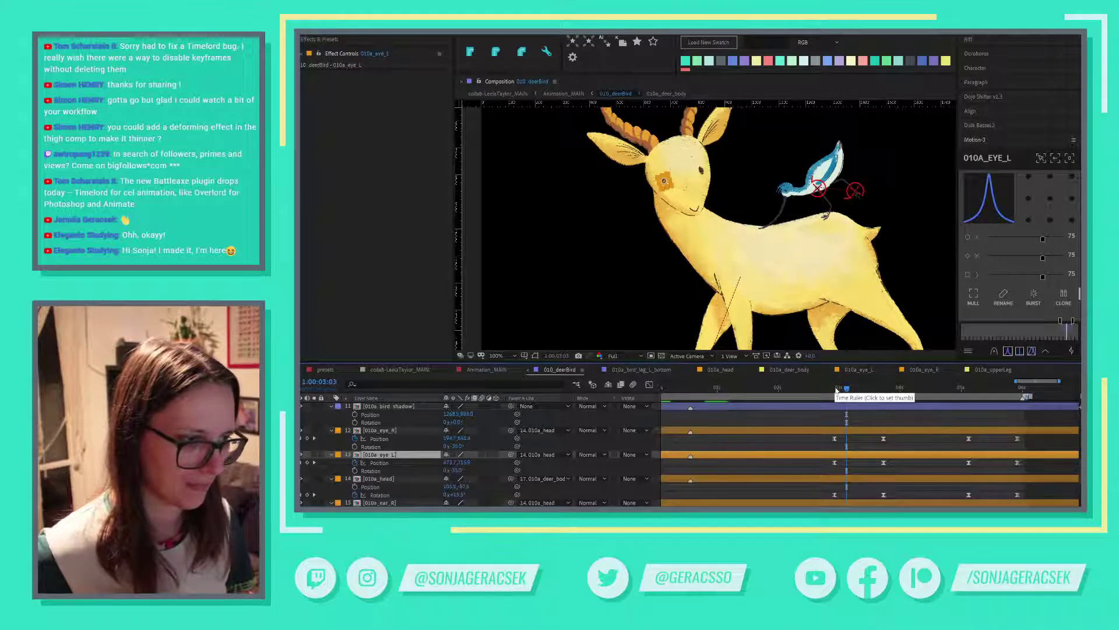
key(minus)
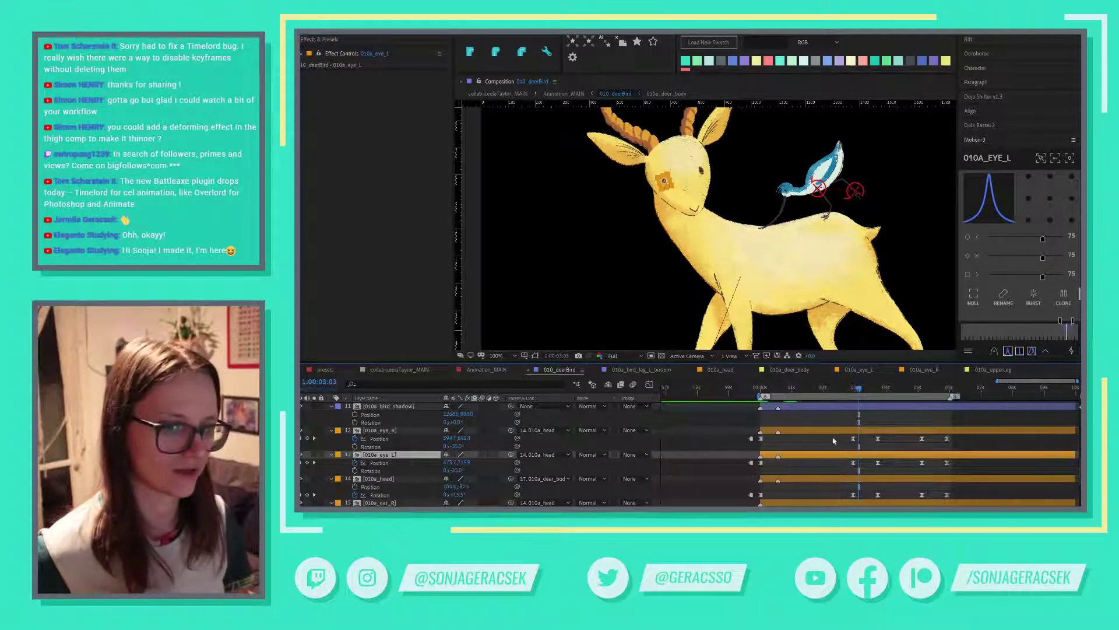
Reveal the Scale property on both the 010a_eye_R and 010a_eye_L layers.
key(shift+s)
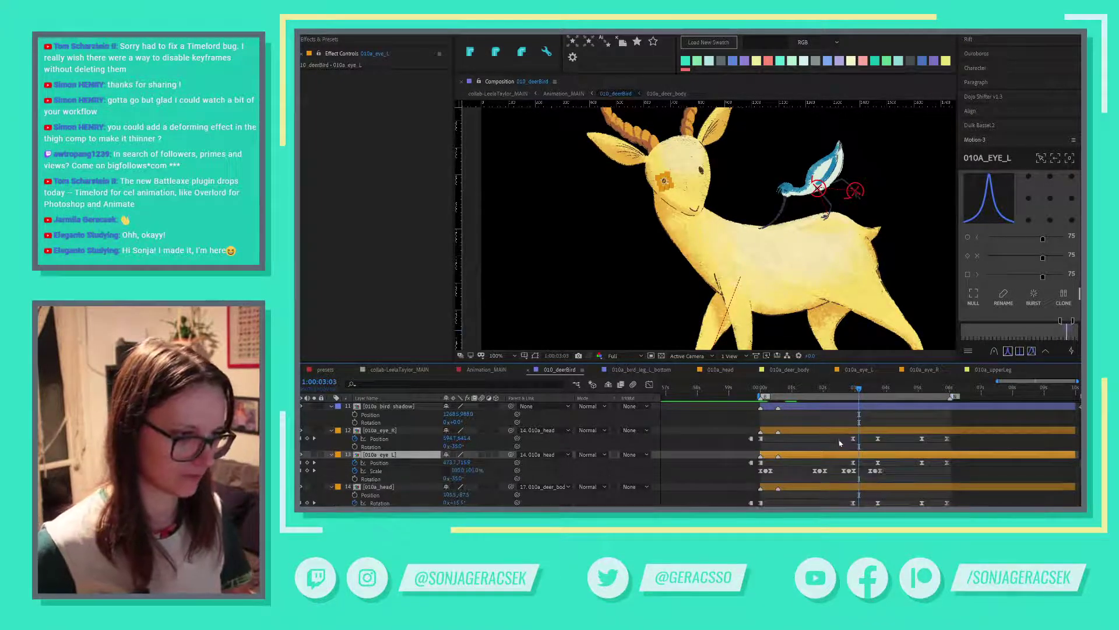
shift+click(841, 431)
key(shift+s)
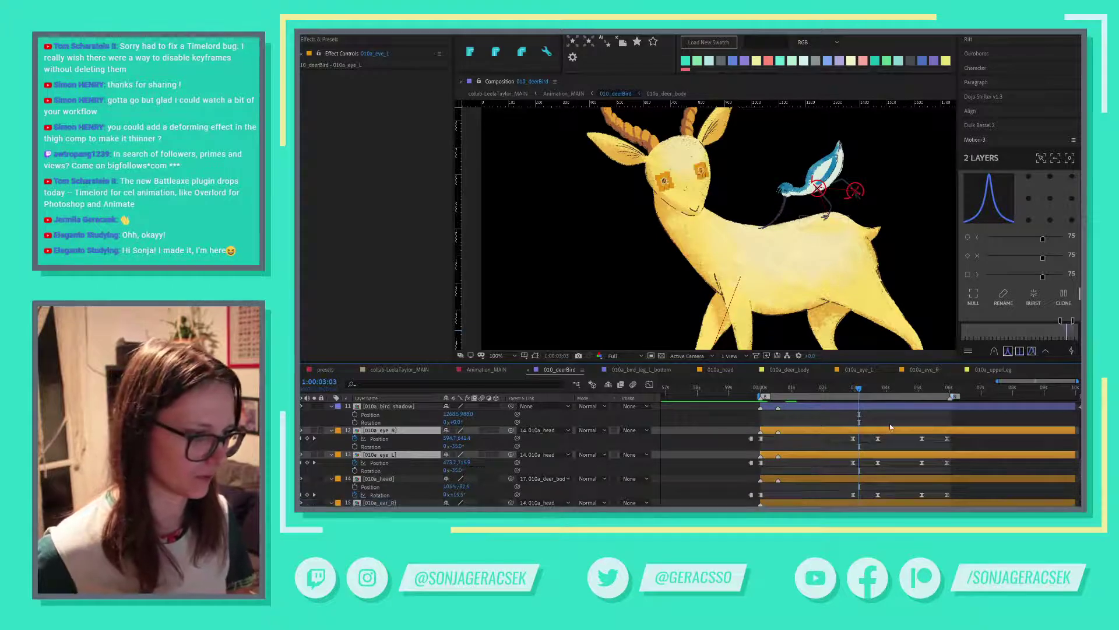
key(shift+s)
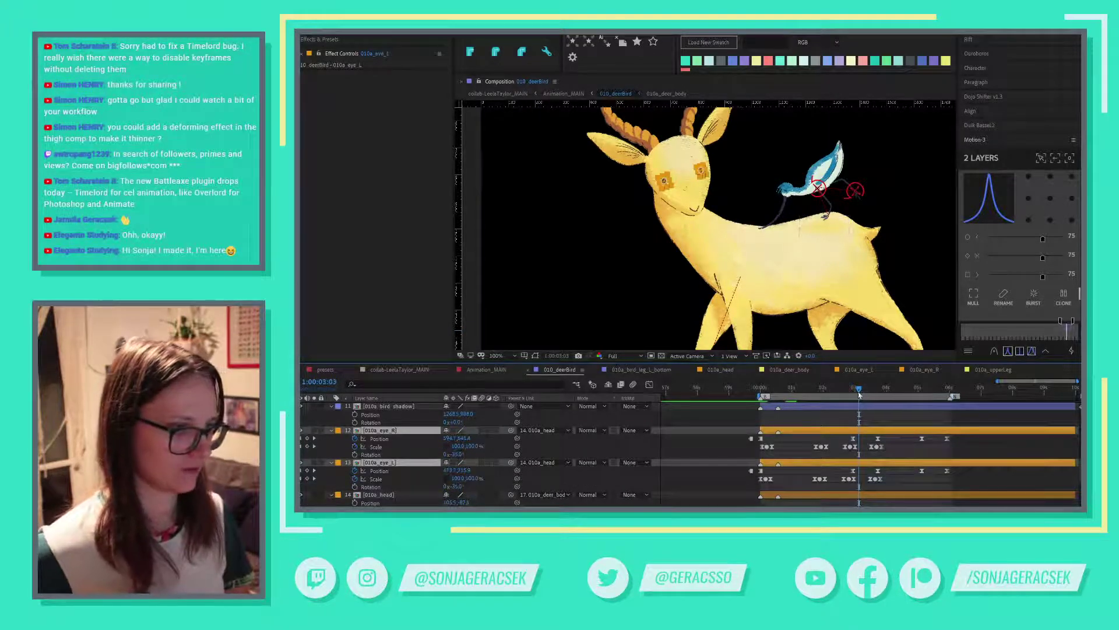
Clone the last group of blink Scale keyframes on both eye layers at 1:00:04:08.
drag(862, 391, 897, 397)
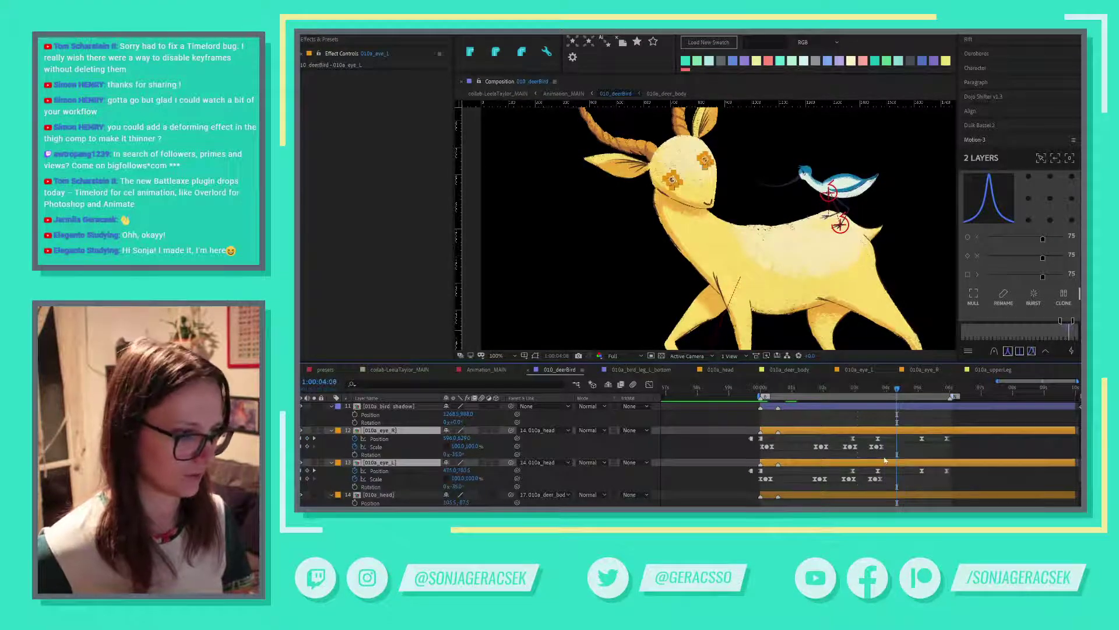
drag(863, 444, 888, 486)
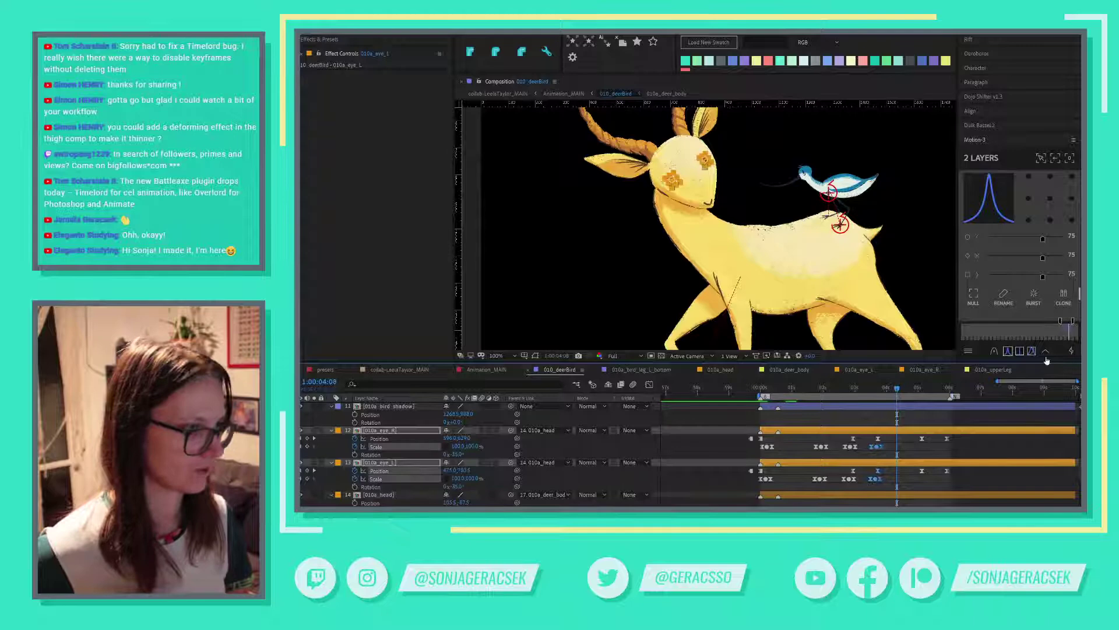
click(1064, 299)
scroll(936, 475, up, 2)
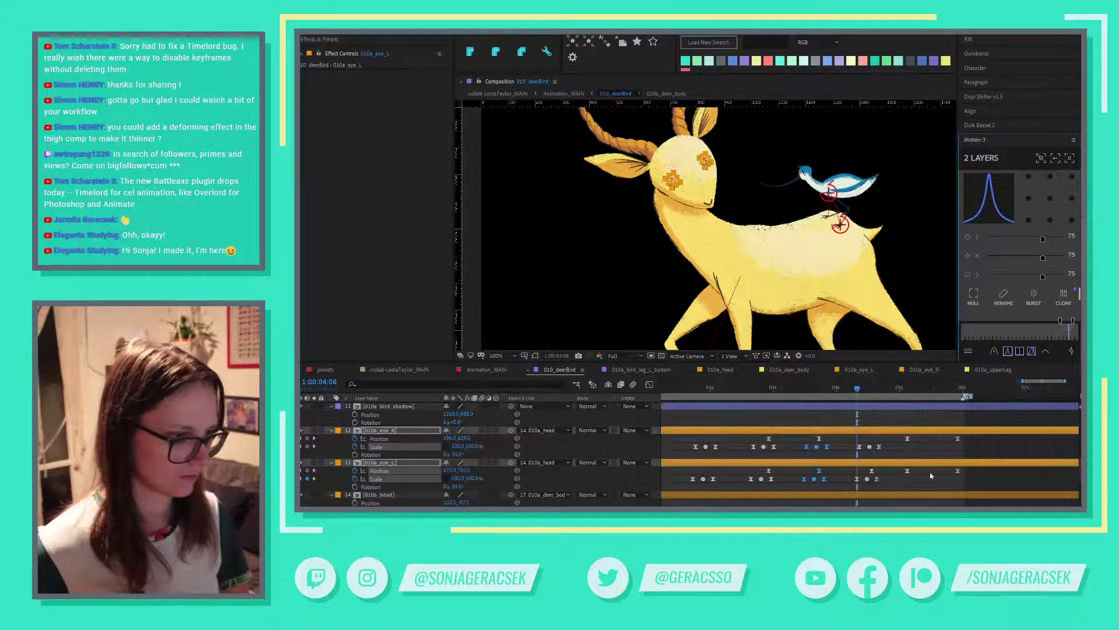
Review the deer's head turn and eye blinks between 1:00:02:24 and 1:00:04:08.
click(774, 390)
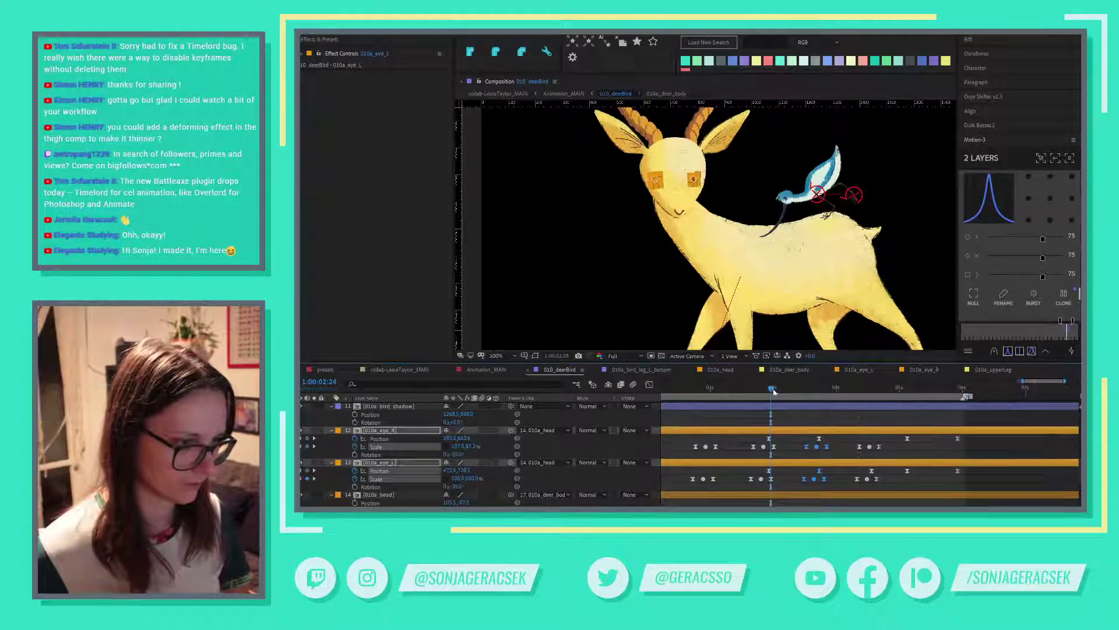
key(shift+Page_Down)
key(shift+Page_Down)
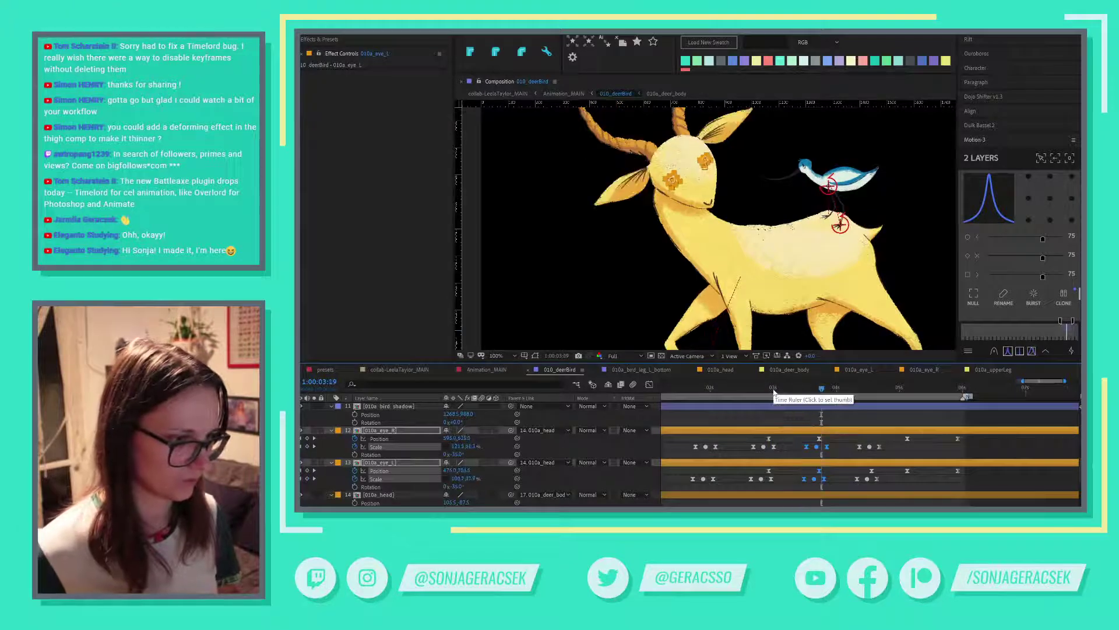
key(shift+Page_Up)
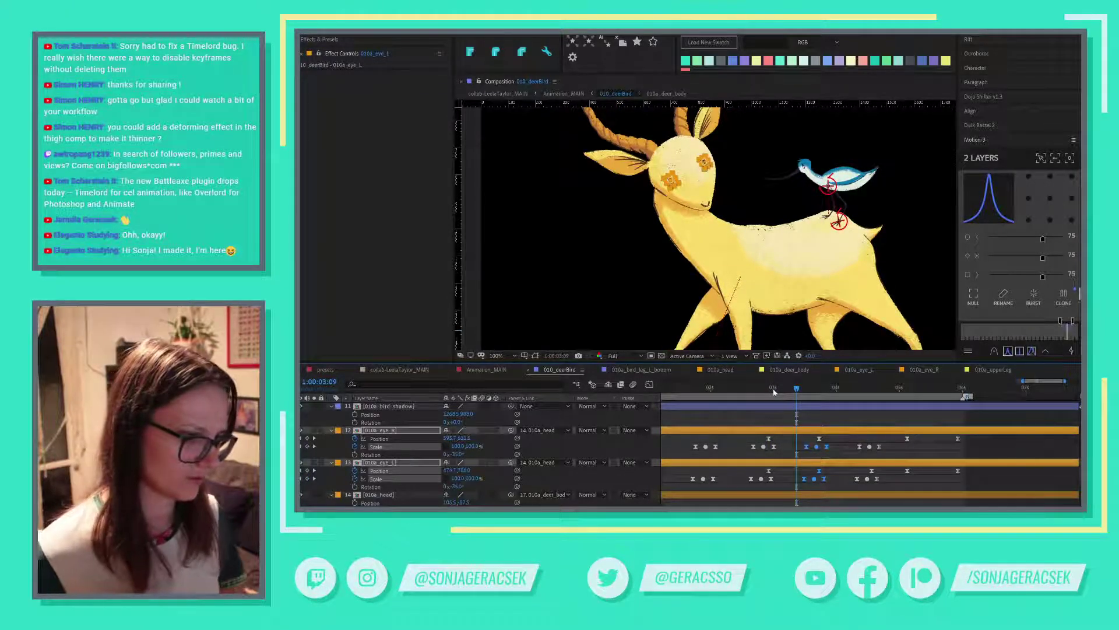
drag(817, 388, 820, 390)
key(space)
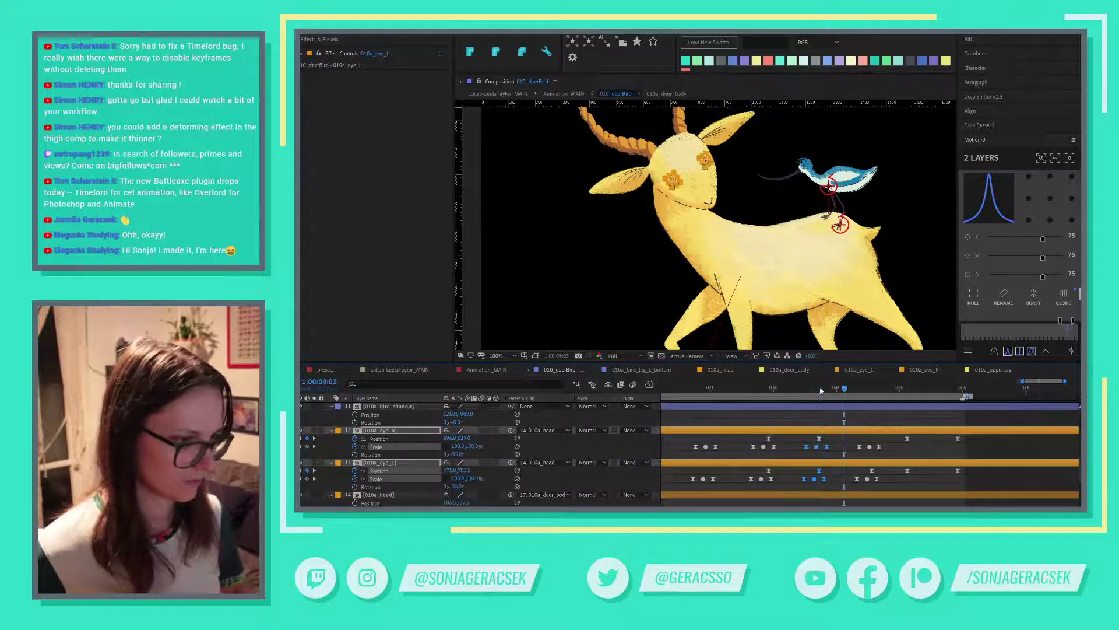
key(Page_Down)
key(Page_Down)
key(Page_Down)
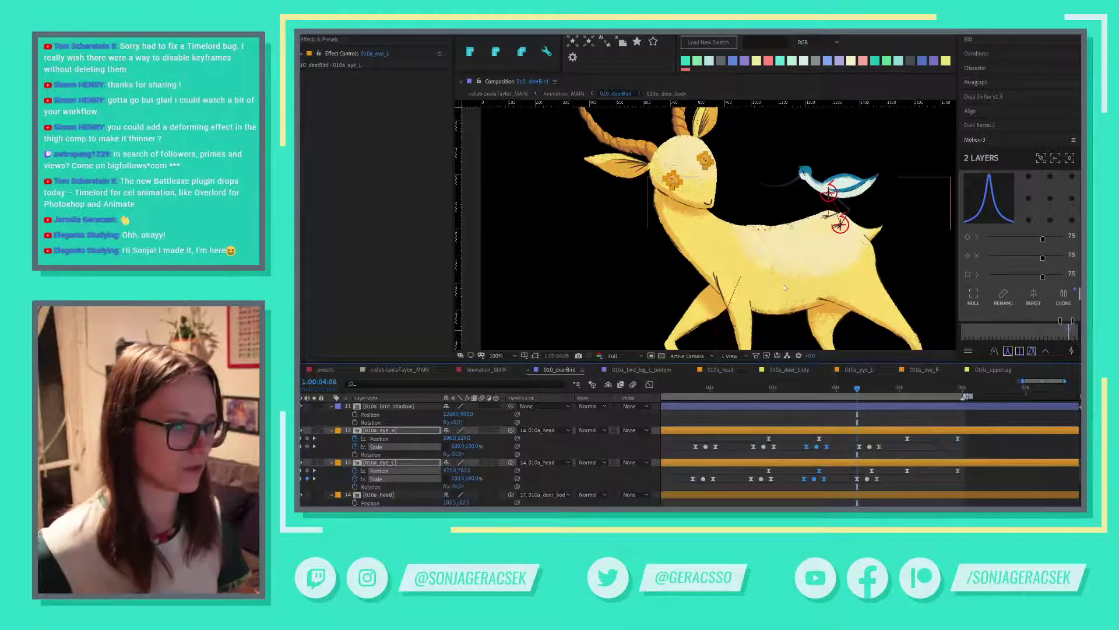
Save the project and preview the animation in the Animation_MAIN composition.
scroll(784, 288, down, 4)
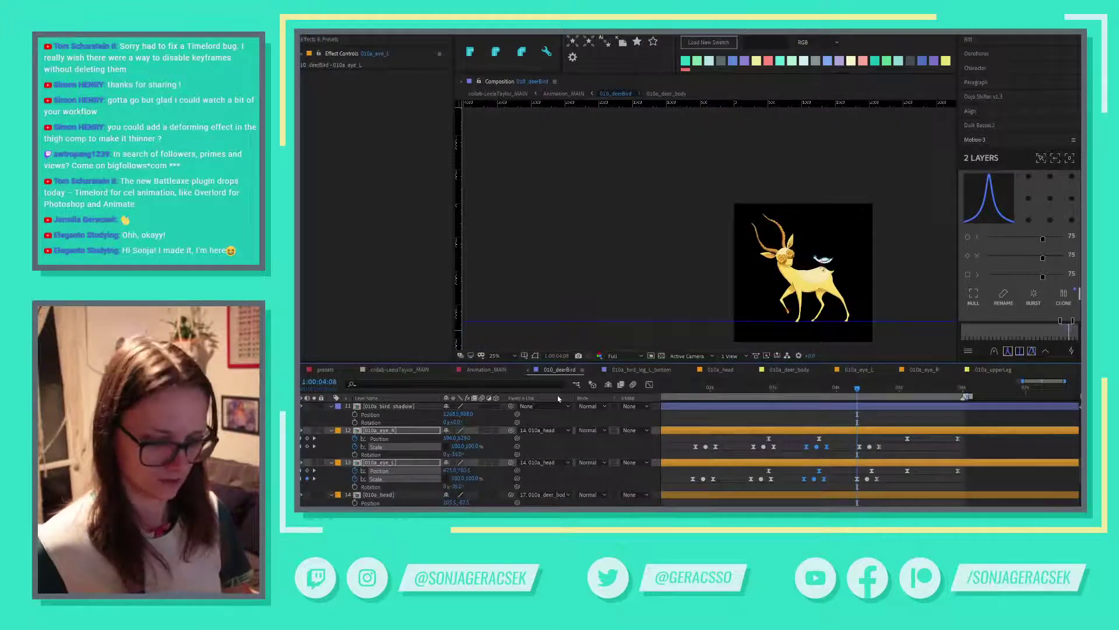
key(ctrl+s)
click(497, 371)
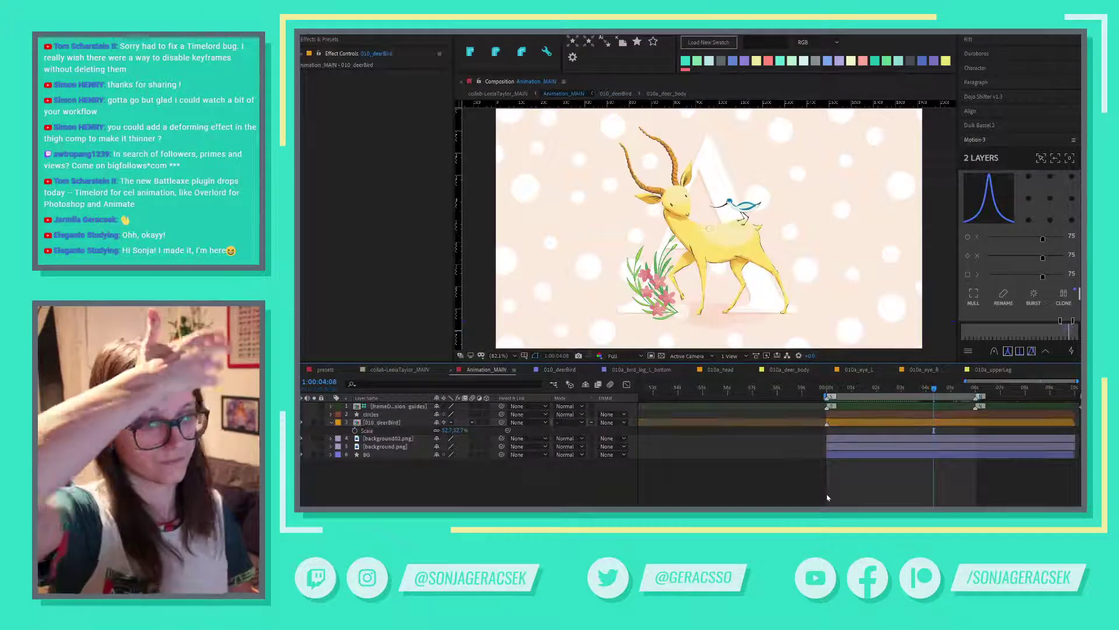
key(space)
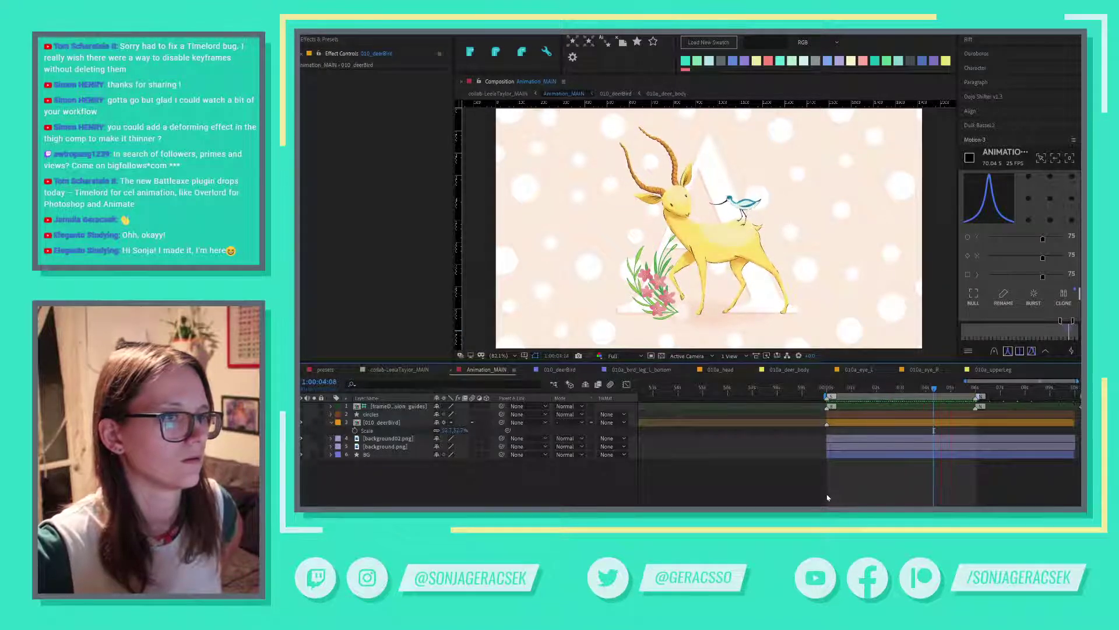
key(space)
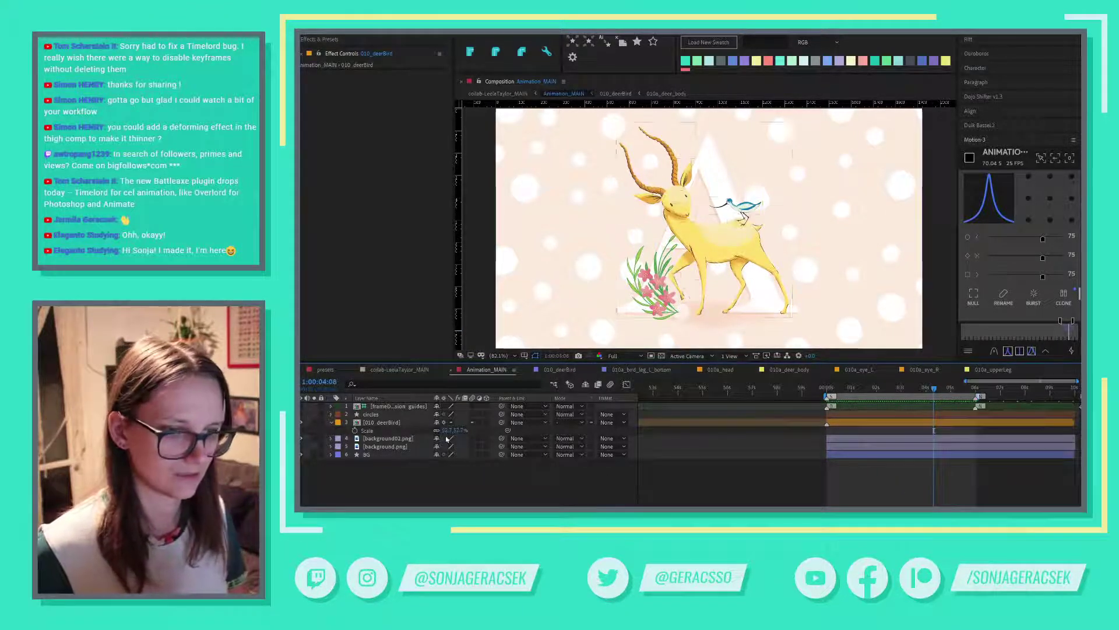
Scrub from the start to 1:00:02:06, then play Animation_MAIN in the maximized viewer to review the deer and bird.
click(411, 424)
key(Return)
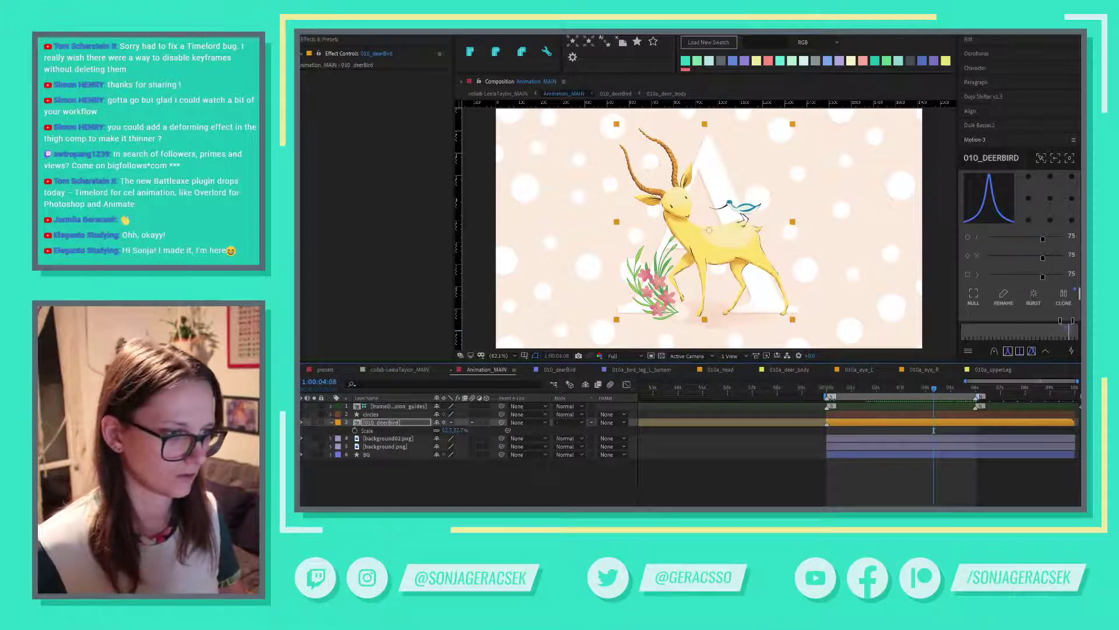
click(830, 390)
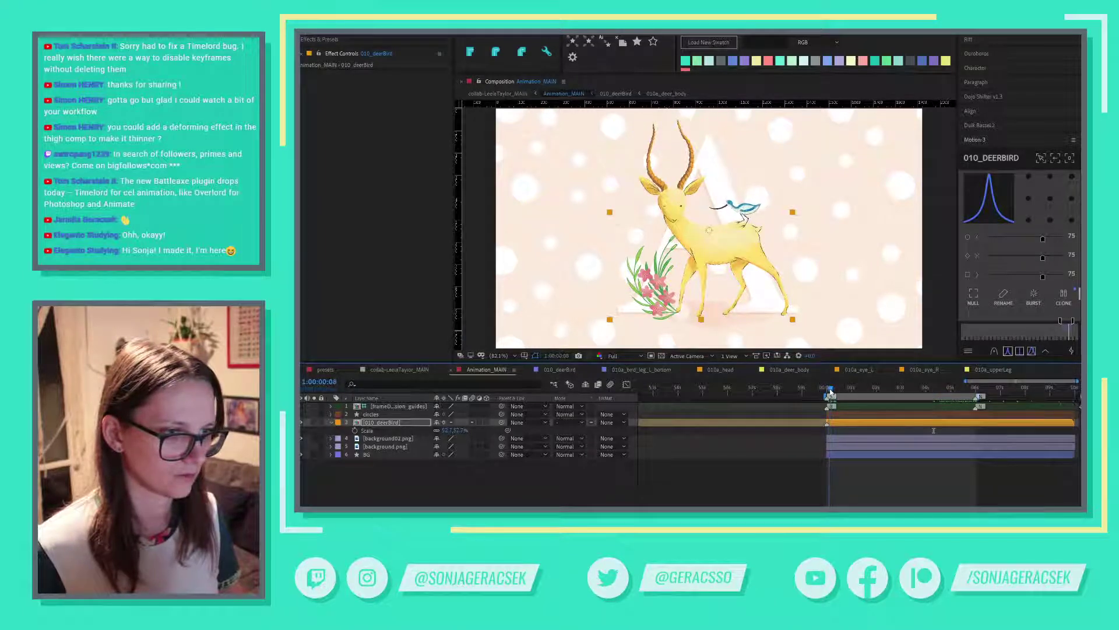
drag(830, 390, 884, 409)
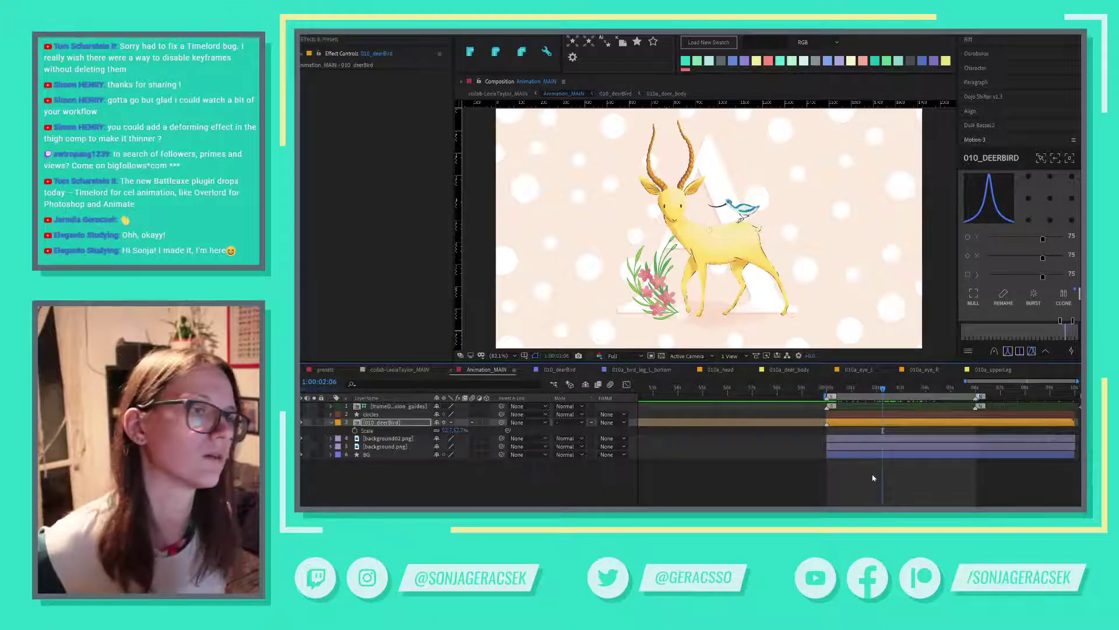
key(space)
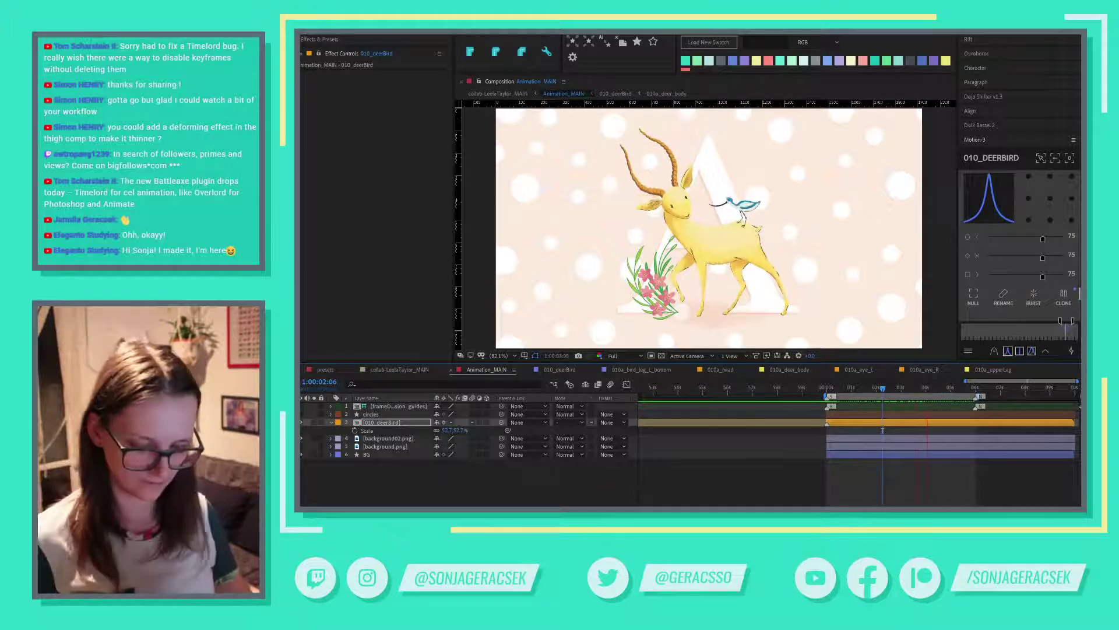
key(grave)
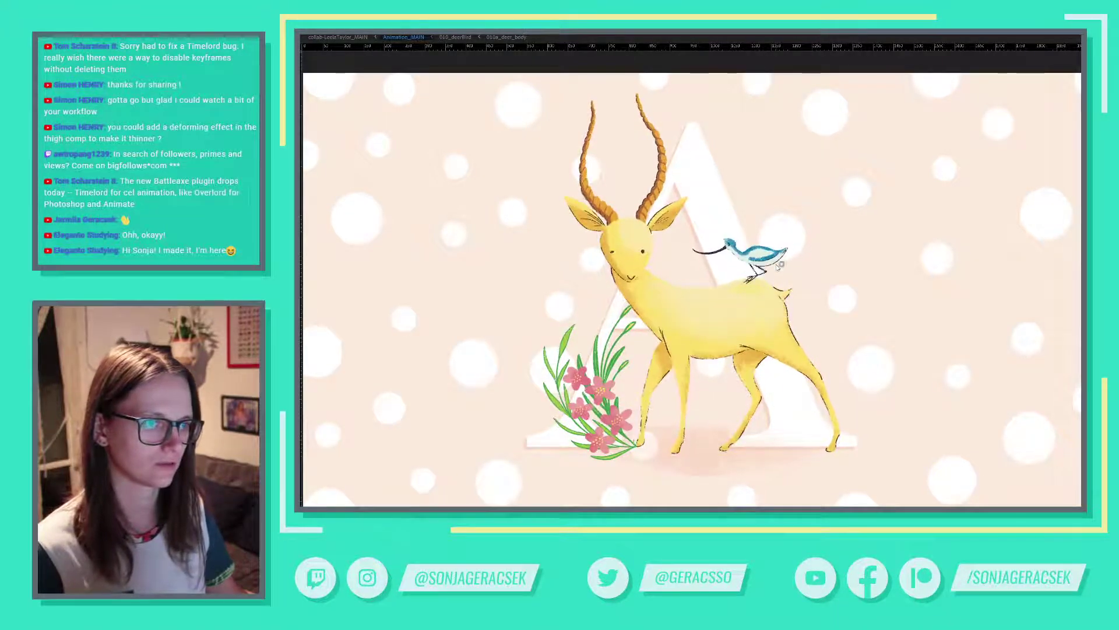
click(694, 295)
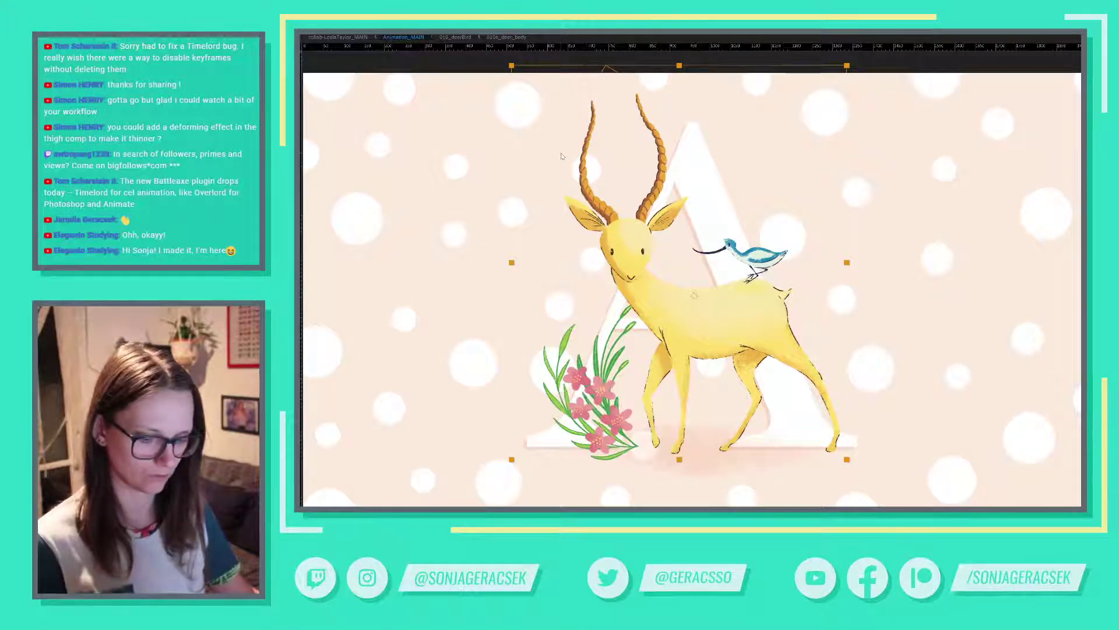
key(grave)
Reopen 010_deerBird and delete the cloned keyframes after 1:00:04:08 on both eye layers.
double_click(892, 424)
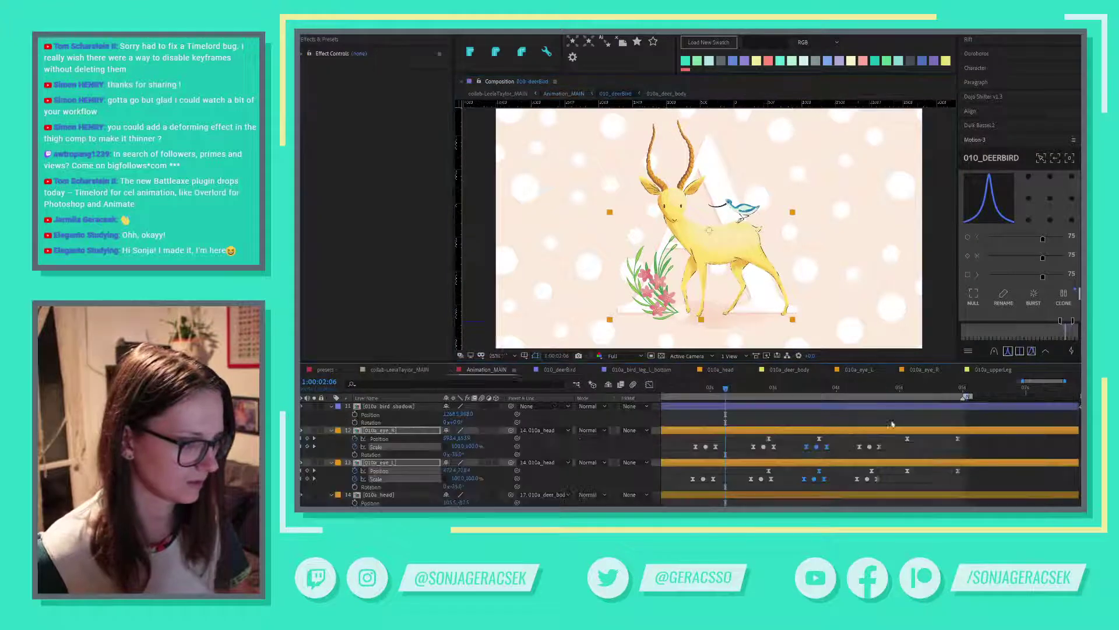
click(857, 390)
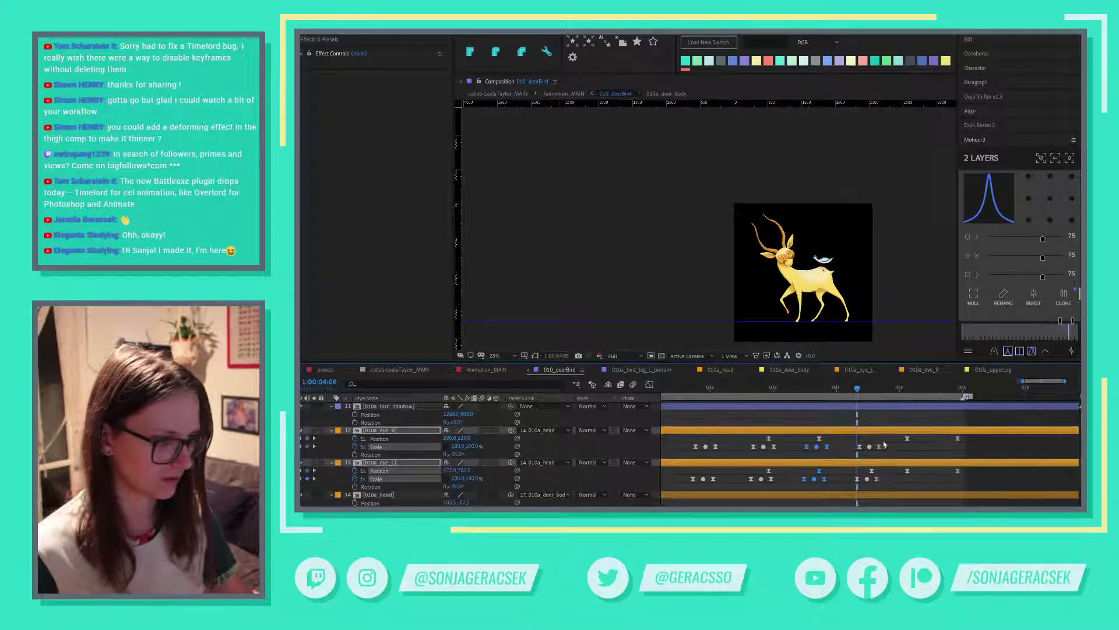
key(Page_Up)
drag(893, 440, 857, 485)
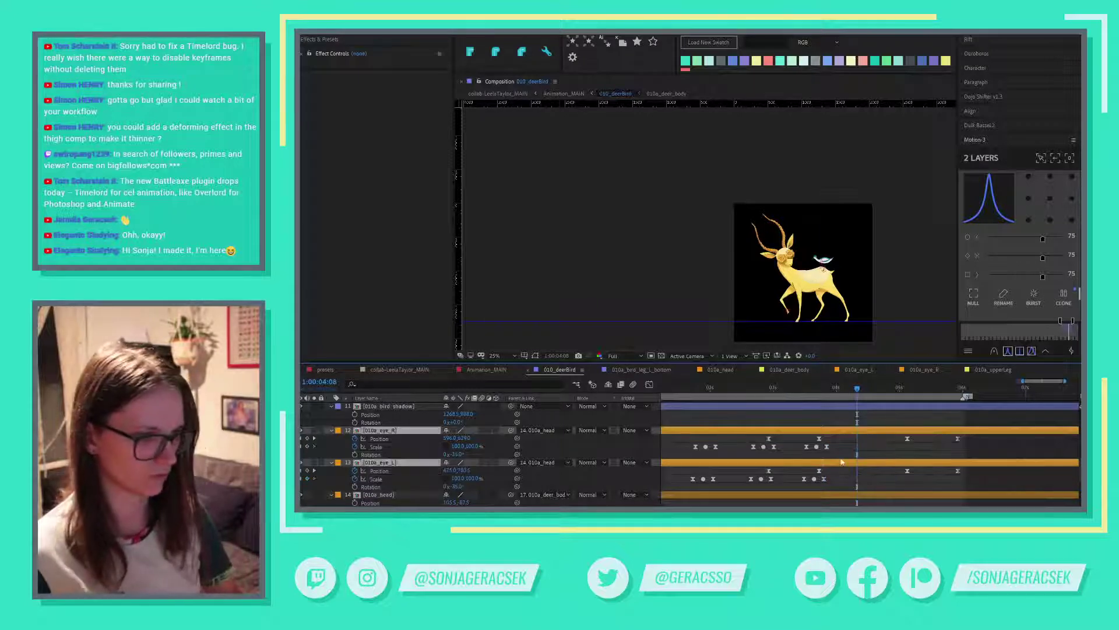
Shift the last two blinks on both eye layers so the final blink starts at 1:00:04:08, and scrub to 1:00:05:23.
key(Delete)
drag(836, 443, 854, 484)
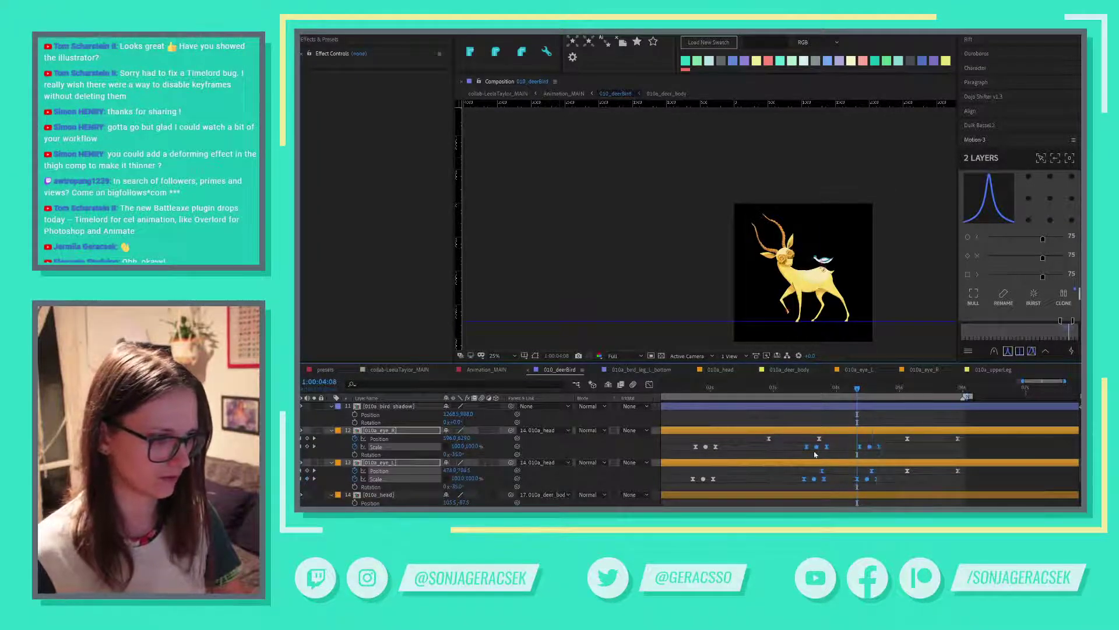
drag(788, 389, 958, 397)
key(F2)
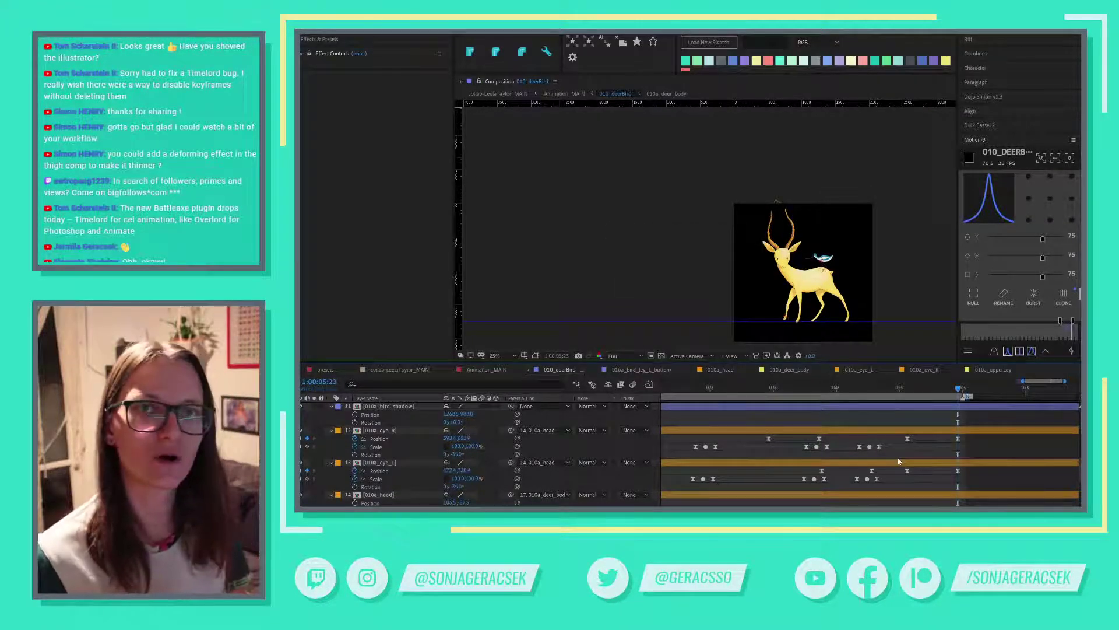
Return to the Animation_MAIN composition and sort the project items by name.
click(486, 370)
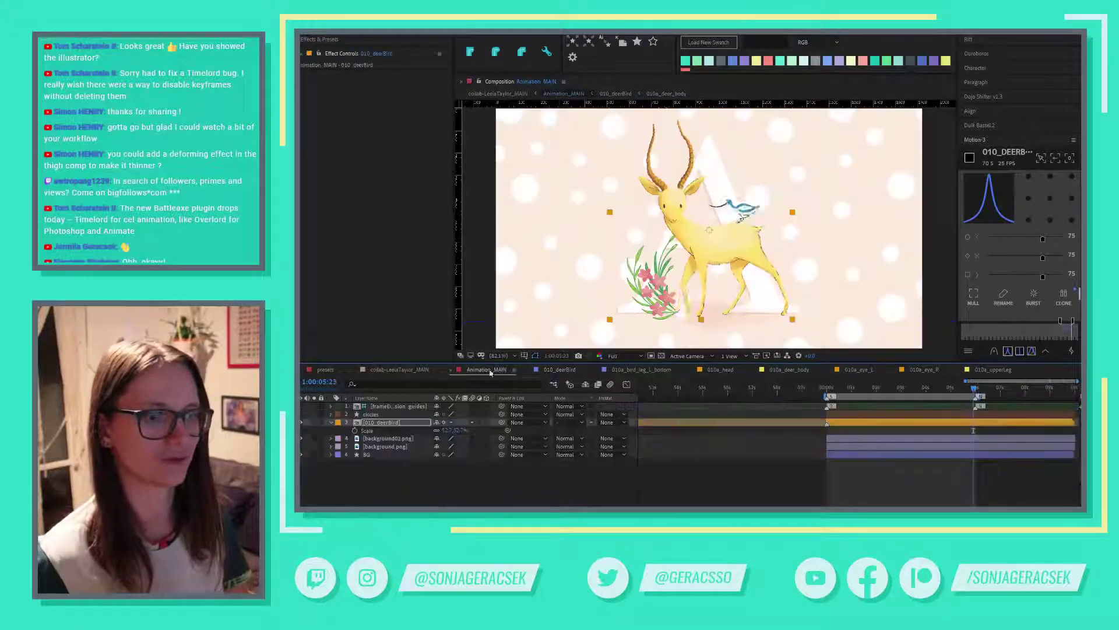
click(934, 504)
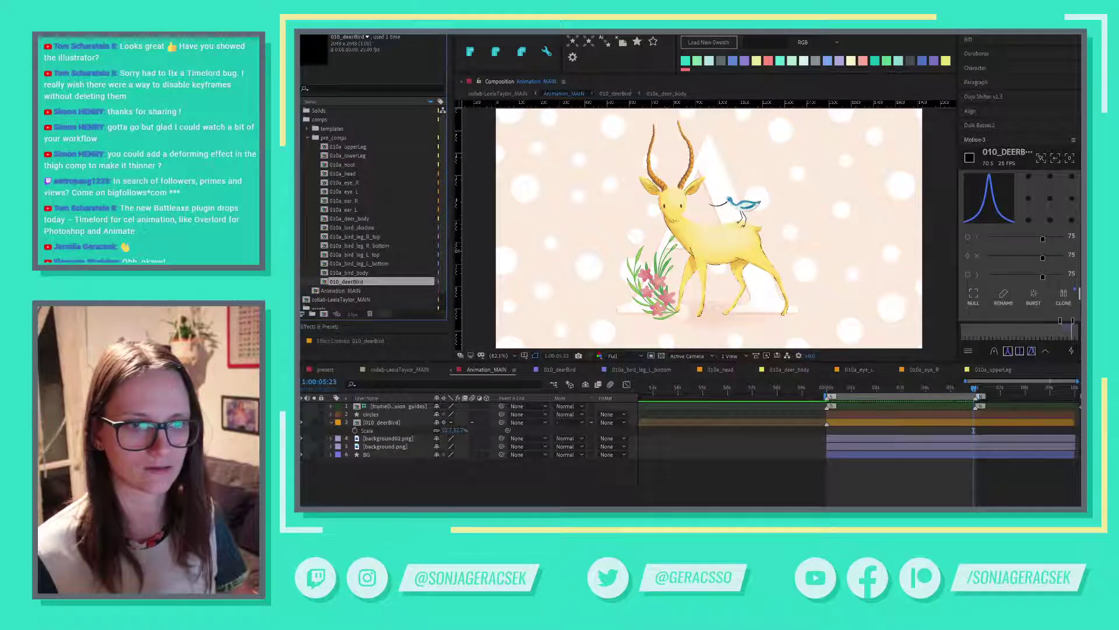
click(430, 103)
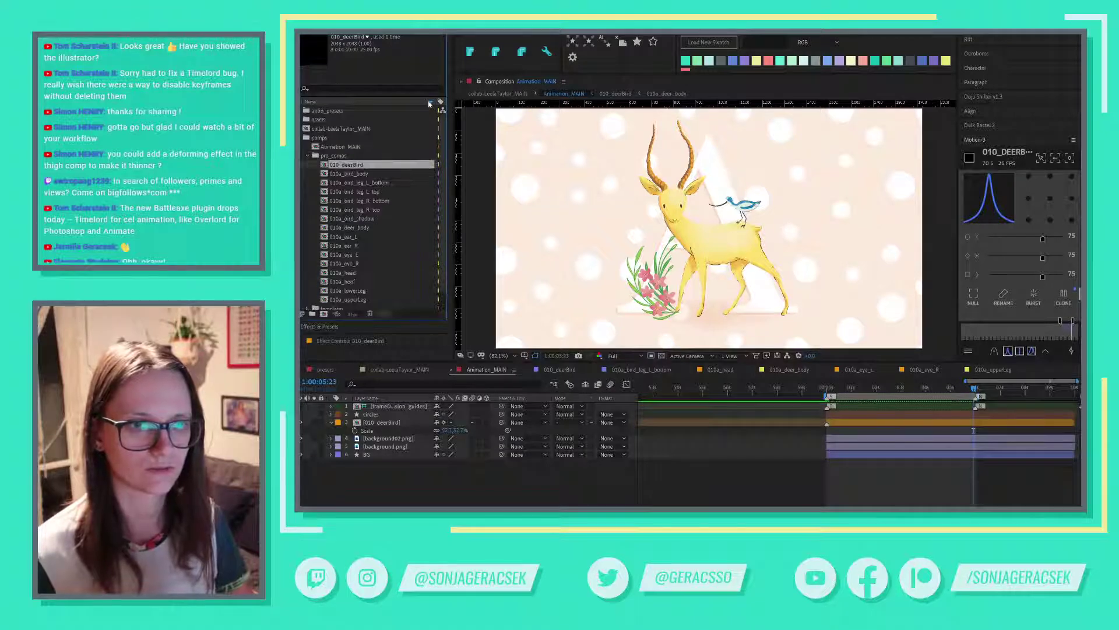
scroll(402, 223, down, 1)
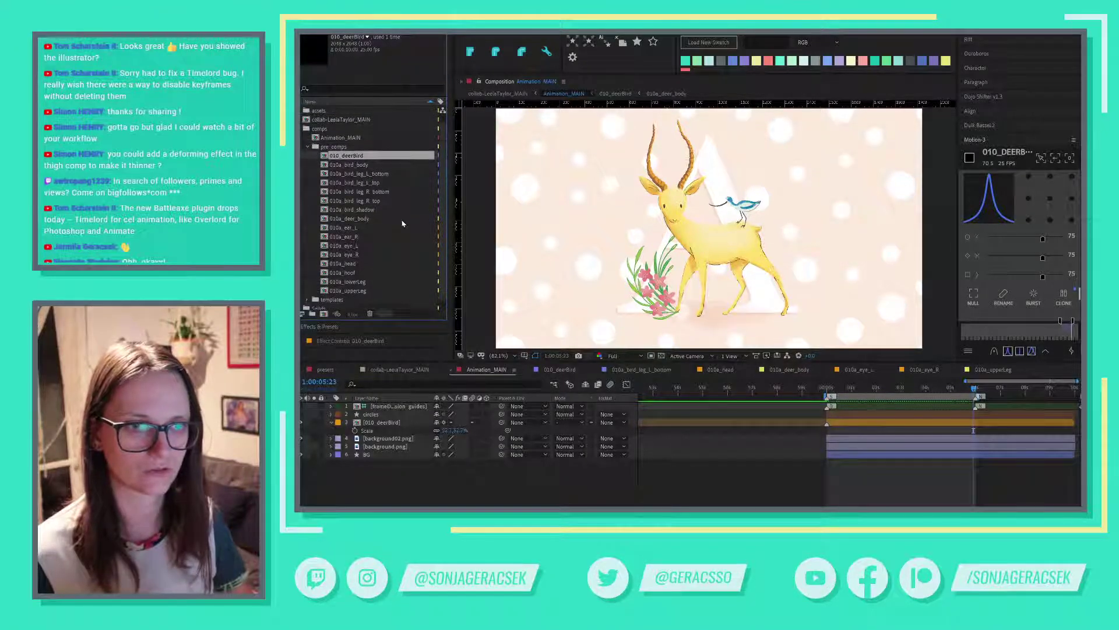
Select the precomps from 010a_bird_body through 010a_upperLeg in the project and collapse the pre_comps folder.
click(346, 166)
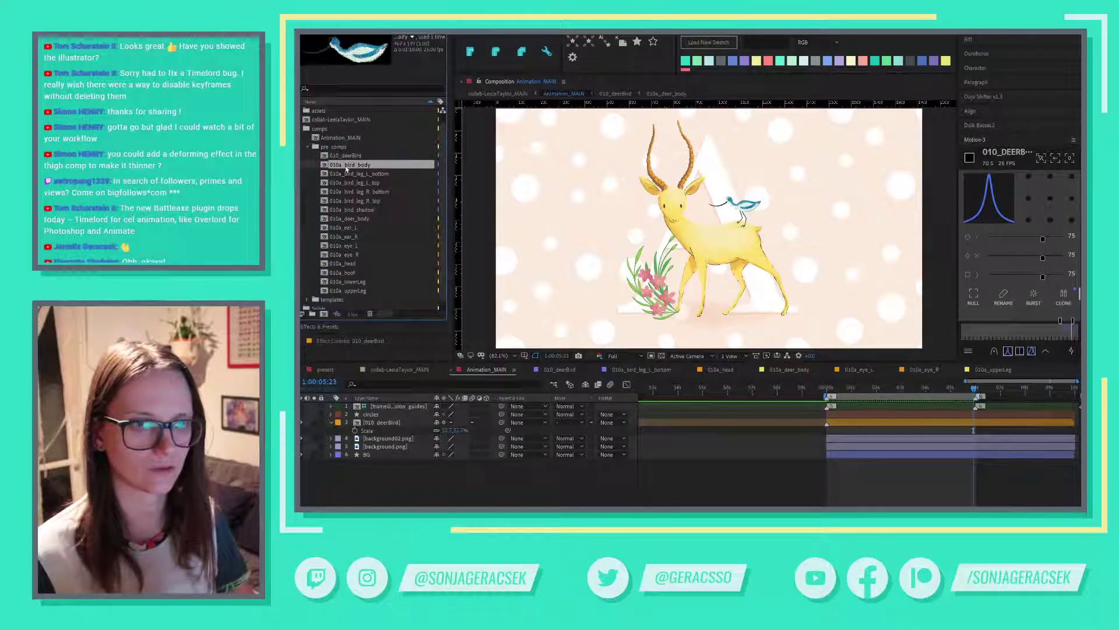
shift+click(350, 290)
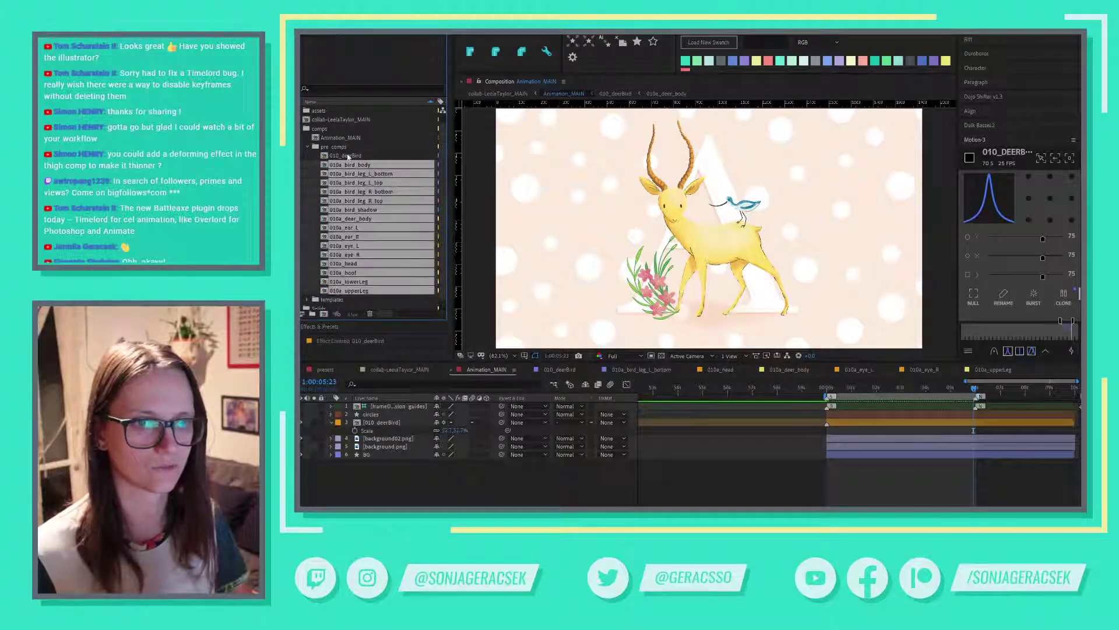
click(307, 146)
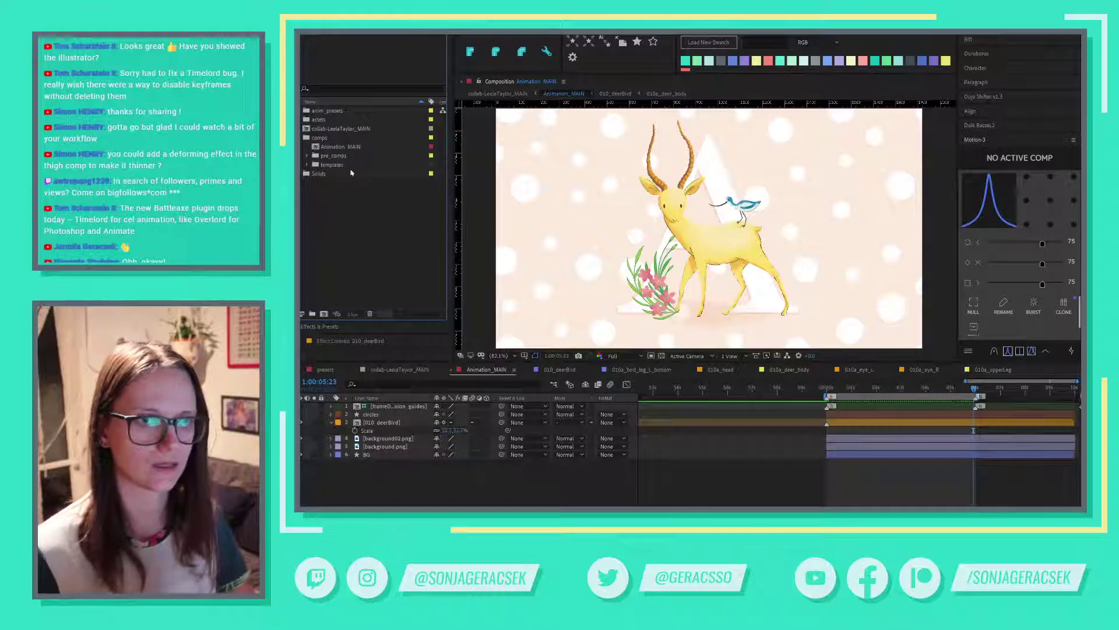
Select the Animation_MAIN project item and inspect its 010_deerBird and background02.png layers.
click(350, 148)
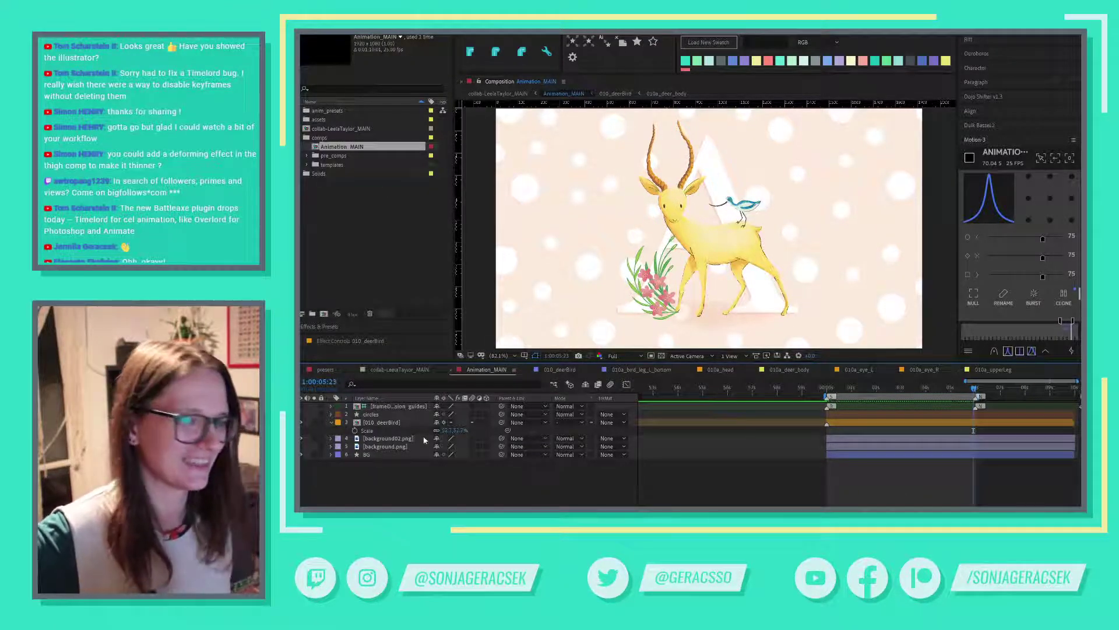
click(390, 424)
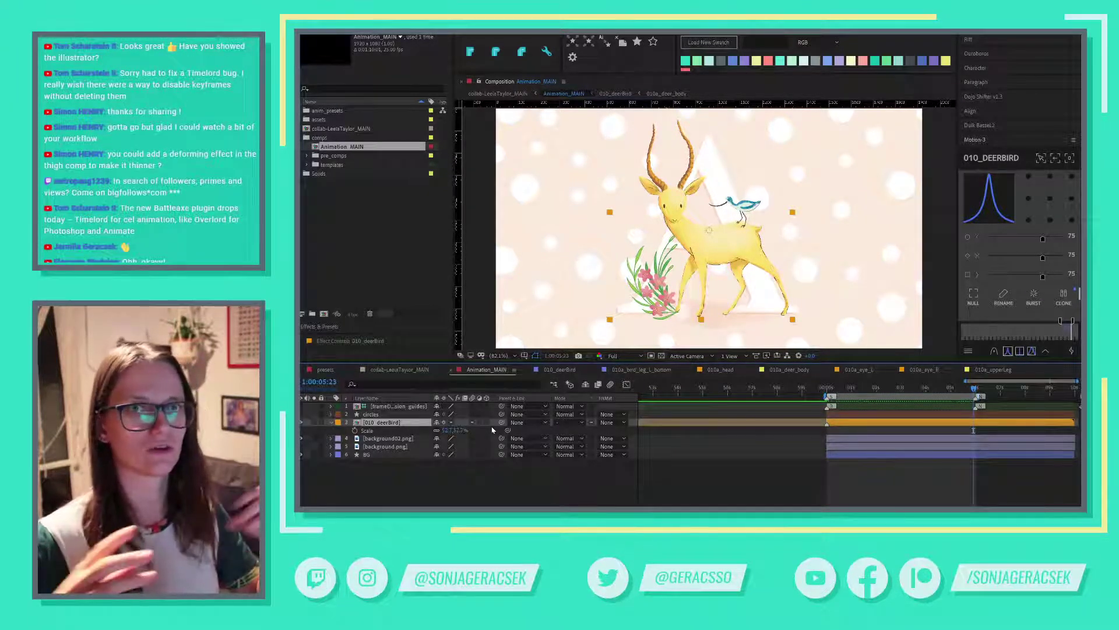
click(385, 439)
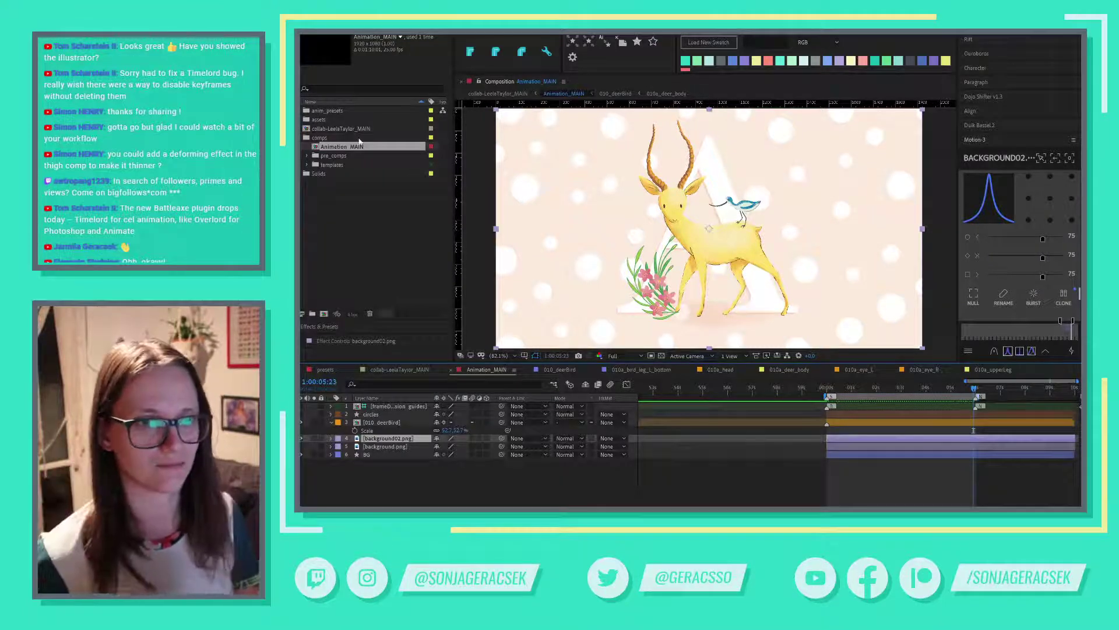
Open the top-level collab composition, go to 1:00:00:00 and inspect its nested Animation_MAIN layer.
double_click(357, 130)
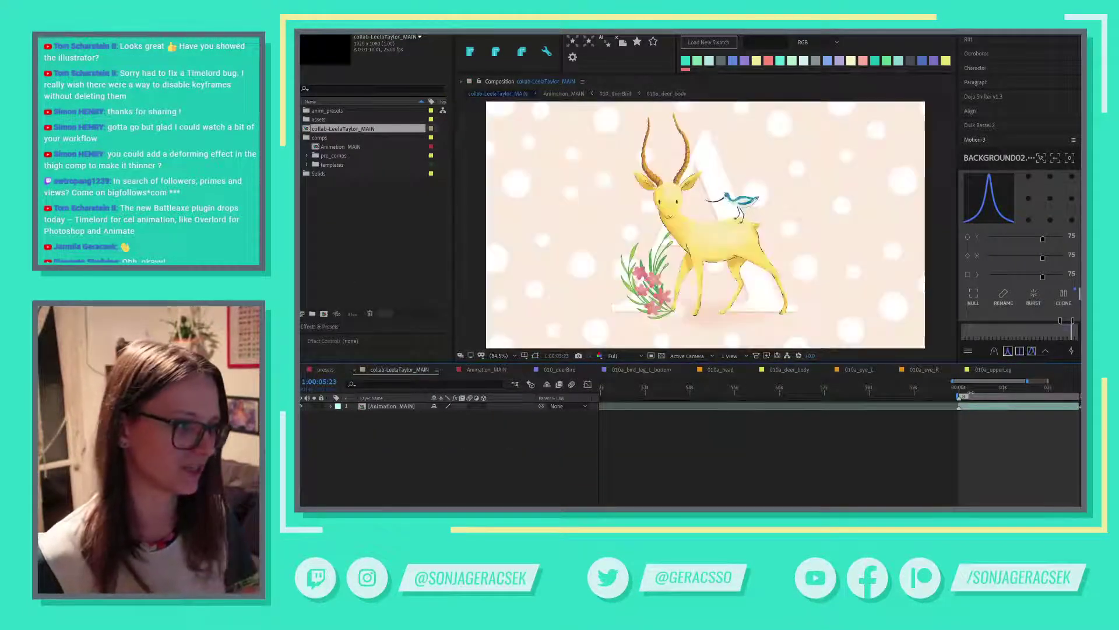
drag(970, 389, 958, 389)
drag(925, 446, 719, 452)
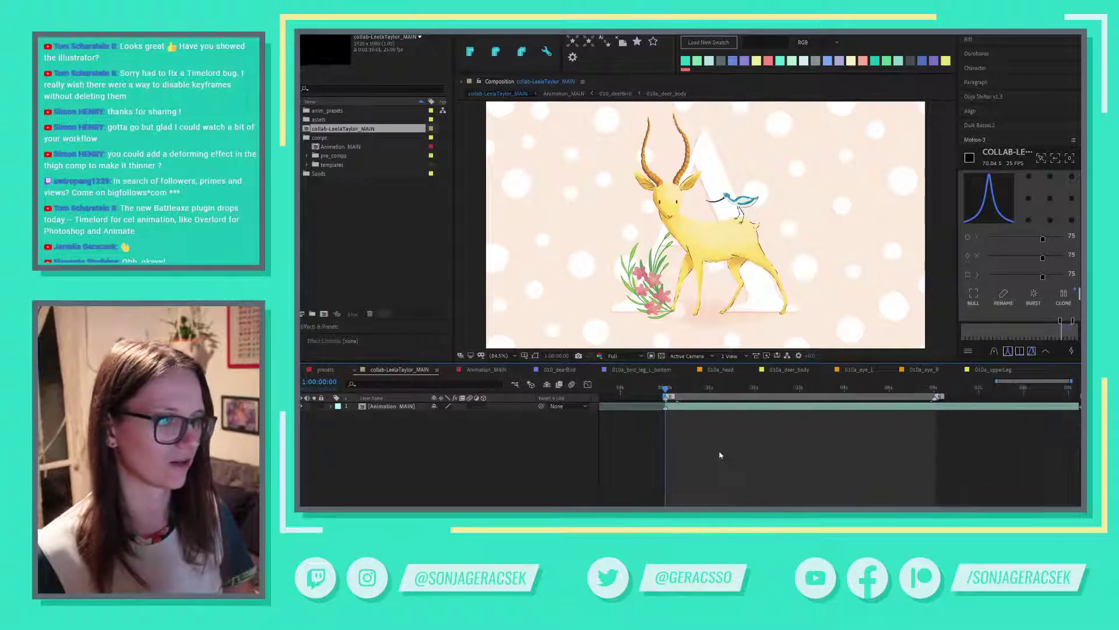
click(839, 407)
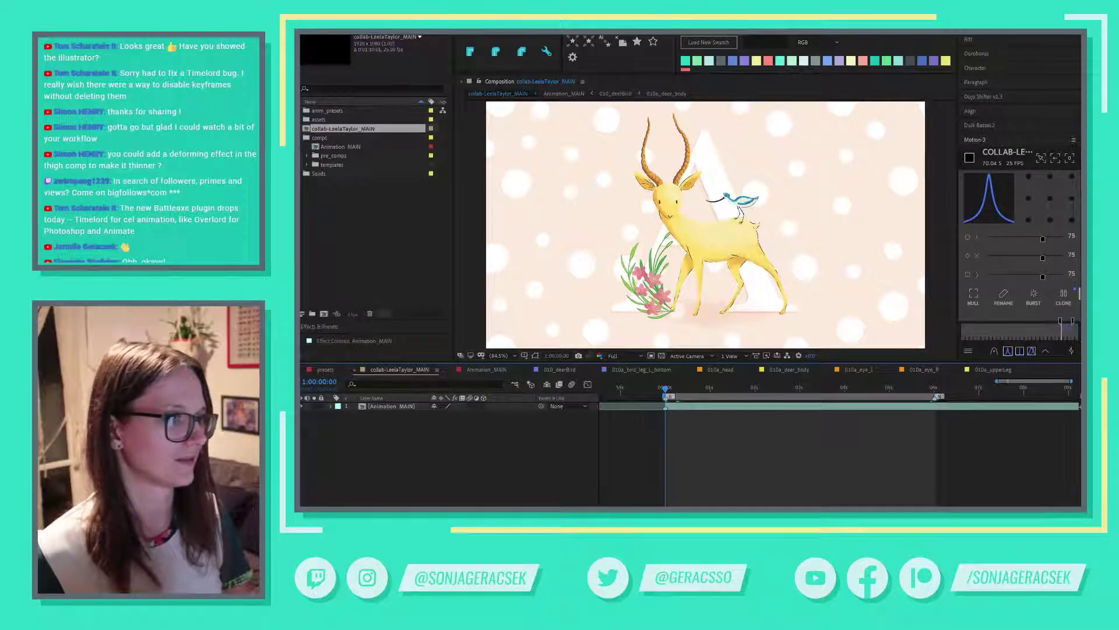
Switch to Adobe Media Encoder to check the queued Animation_MAIN render, and return to After Effects.
key(alt+Tab)
click(943, 348)
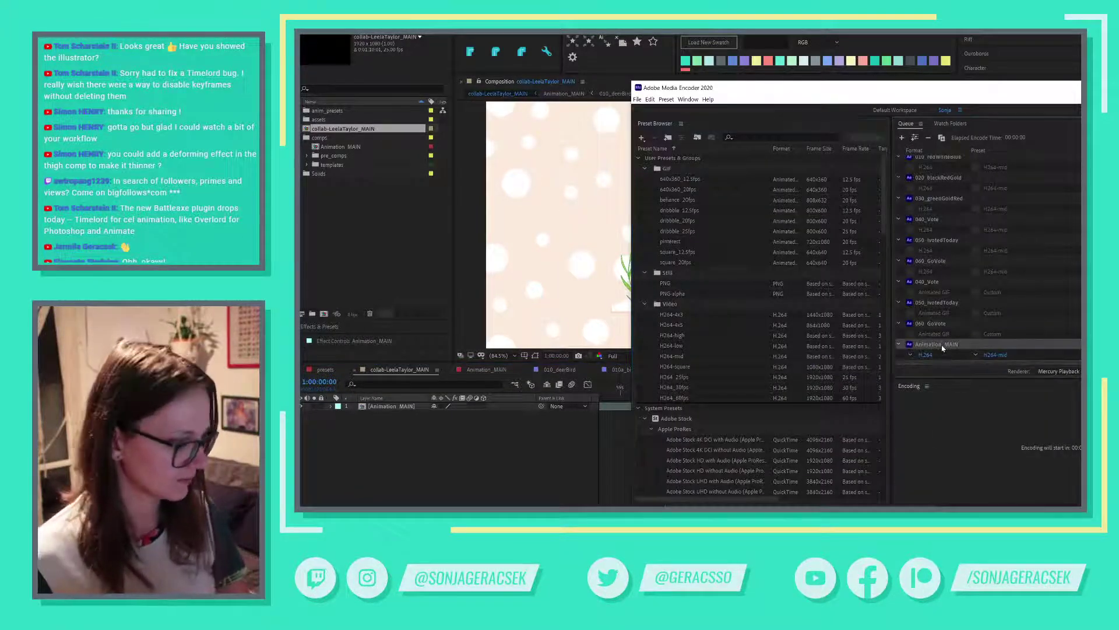
click(831, 464)
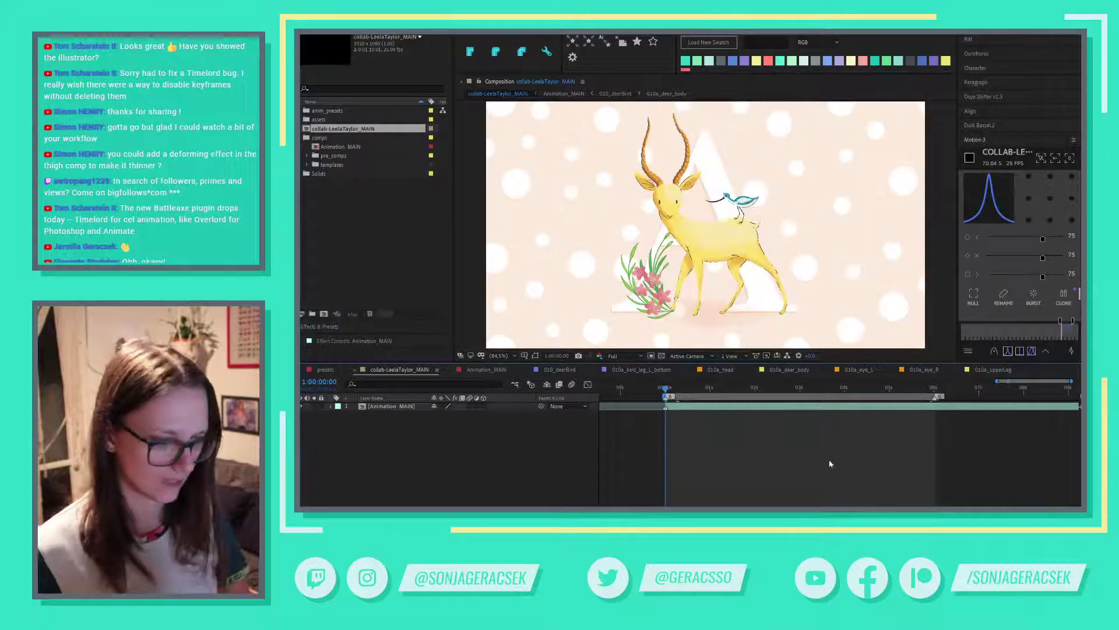
Go to 1:00:06:00 and open the nested Animation_MAIN composition and the 010_deerBird precomp inside it.
click(934, 390)
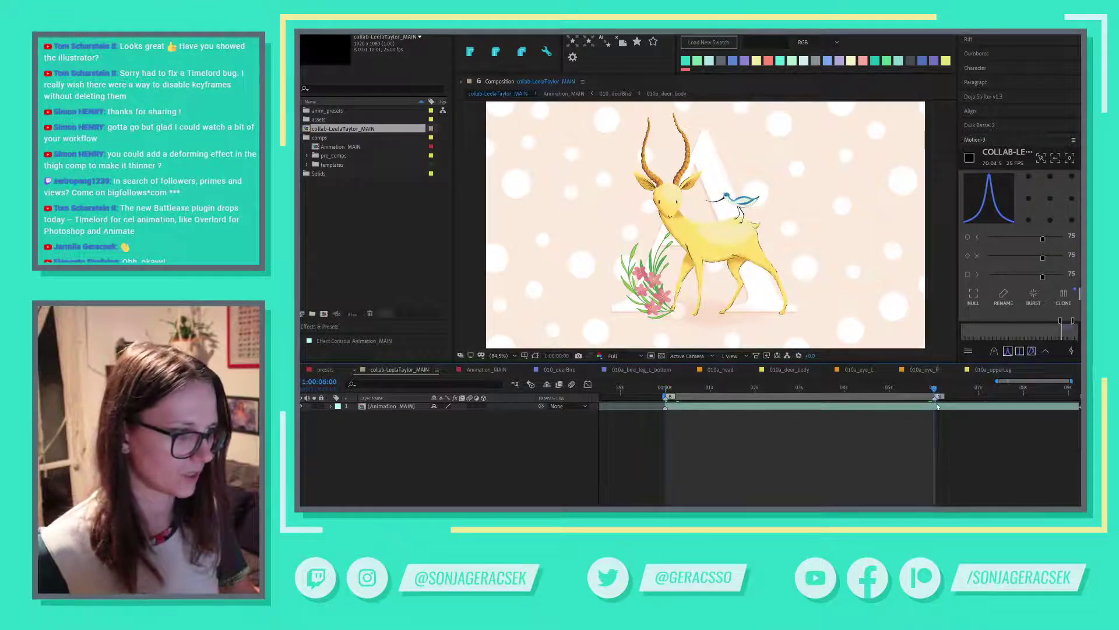
double_click(937, 406)
click(994, 423)
key(s)
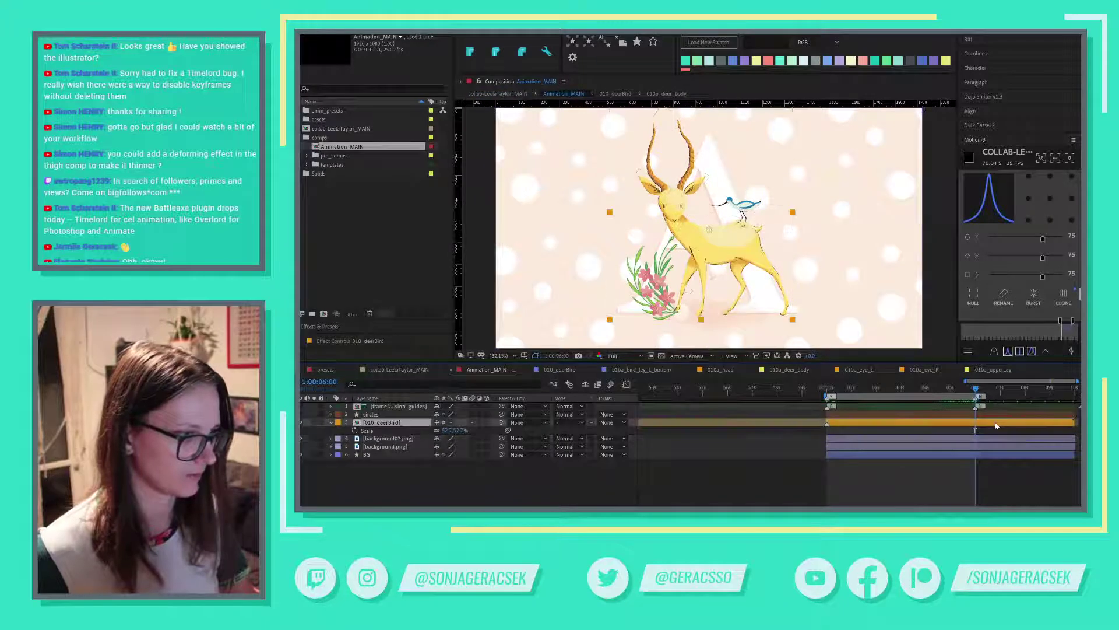
double_click(996, 424)
Examine the final keyframes of the bird, hoof, eye, head and ear layers around 1:00:06:00 in 010_deerBird.
scroll(996, 447, down, 3)
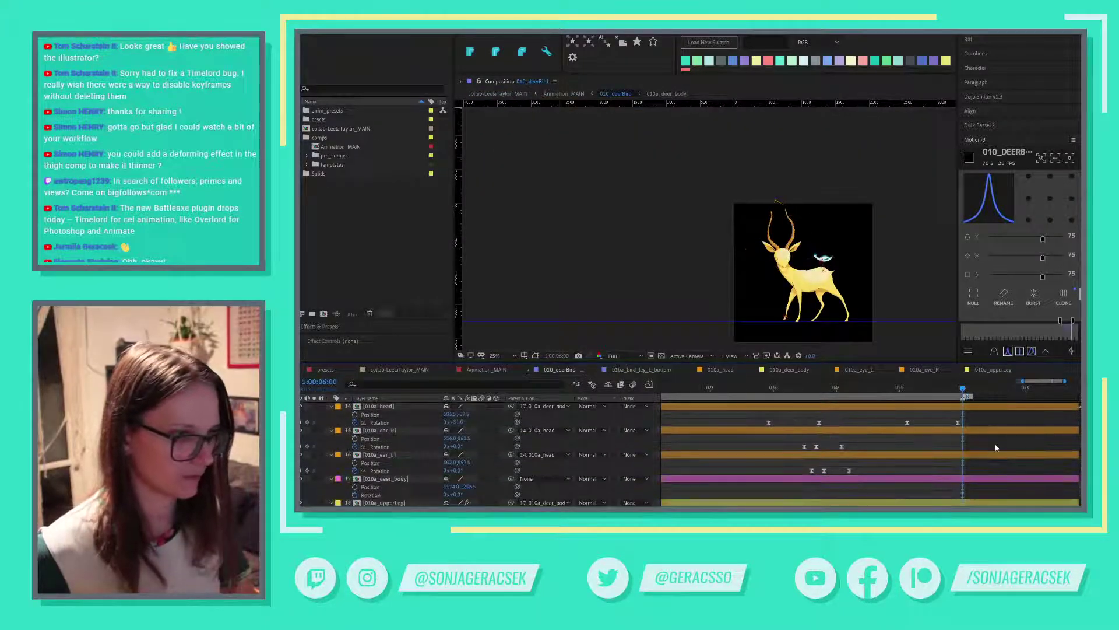
scroll(996, 447, down, 6)
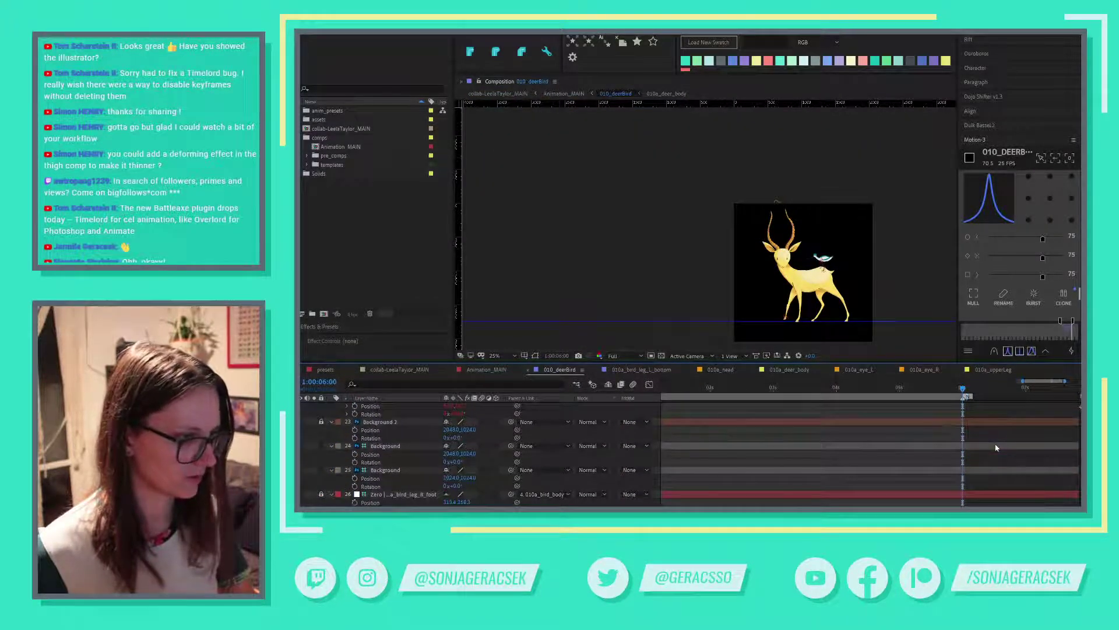
scroll(996, 447, up, 10)
scroll(981, 441, up, 6)
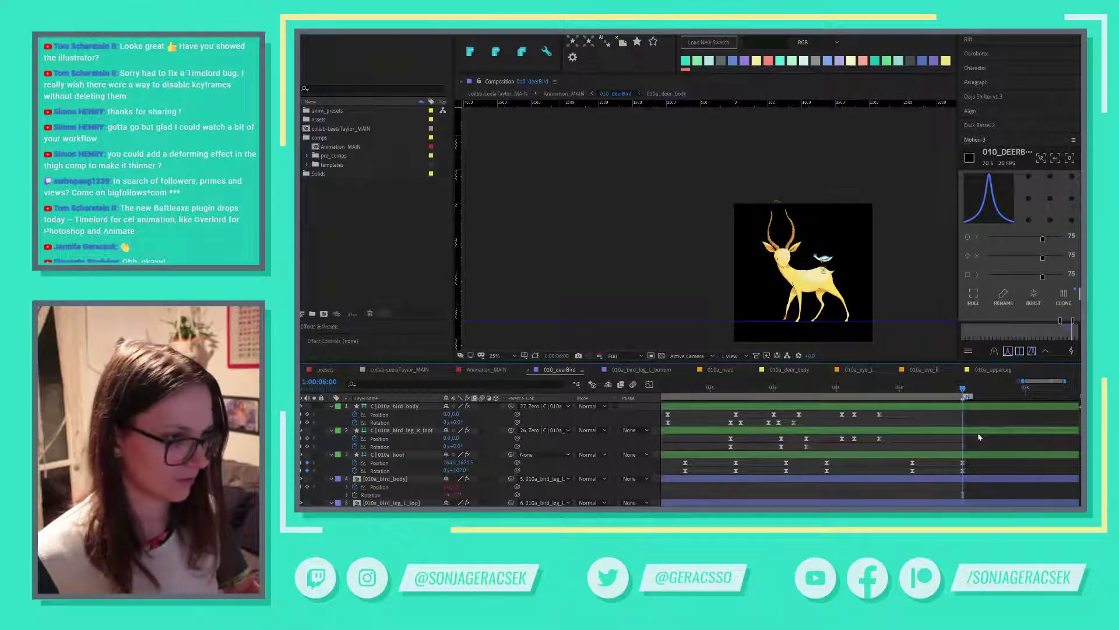
key(shift+Home)
key(shift+End)
key(shift+Home)
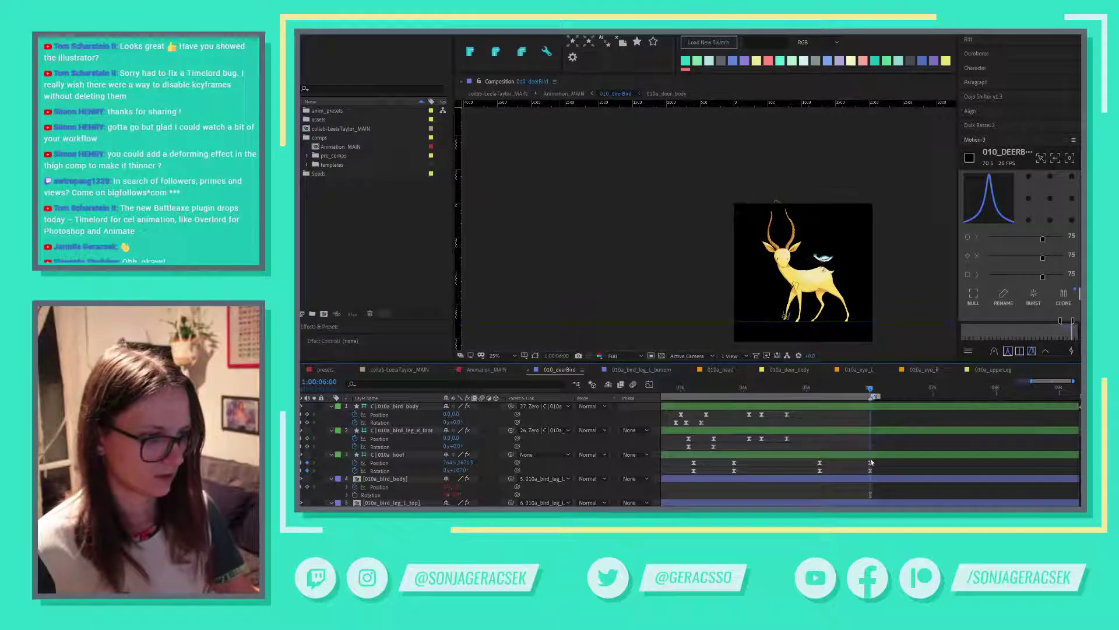
scroll(878, 466, down, 4)
scroll(878, 467, down, 5)
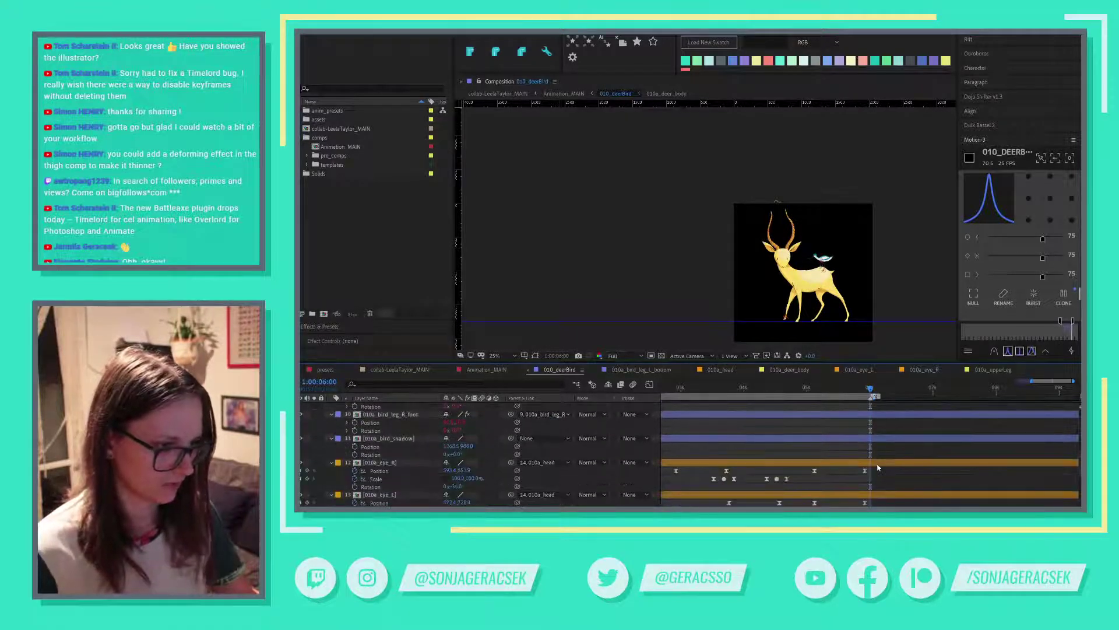
scroll(974, 469, up, 10)
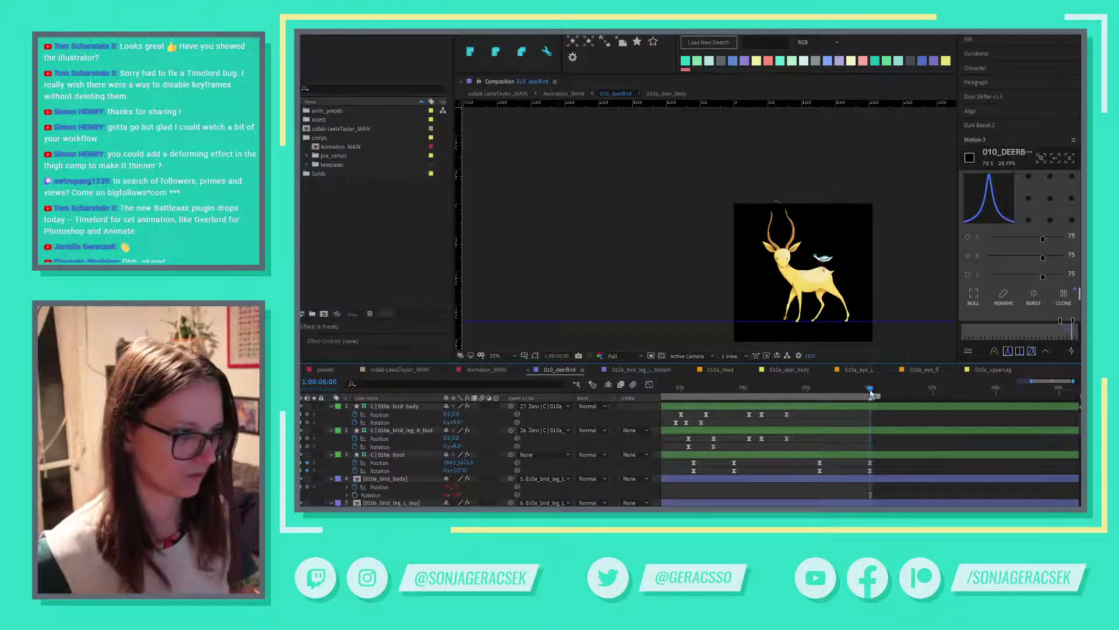
key(Page_Up)
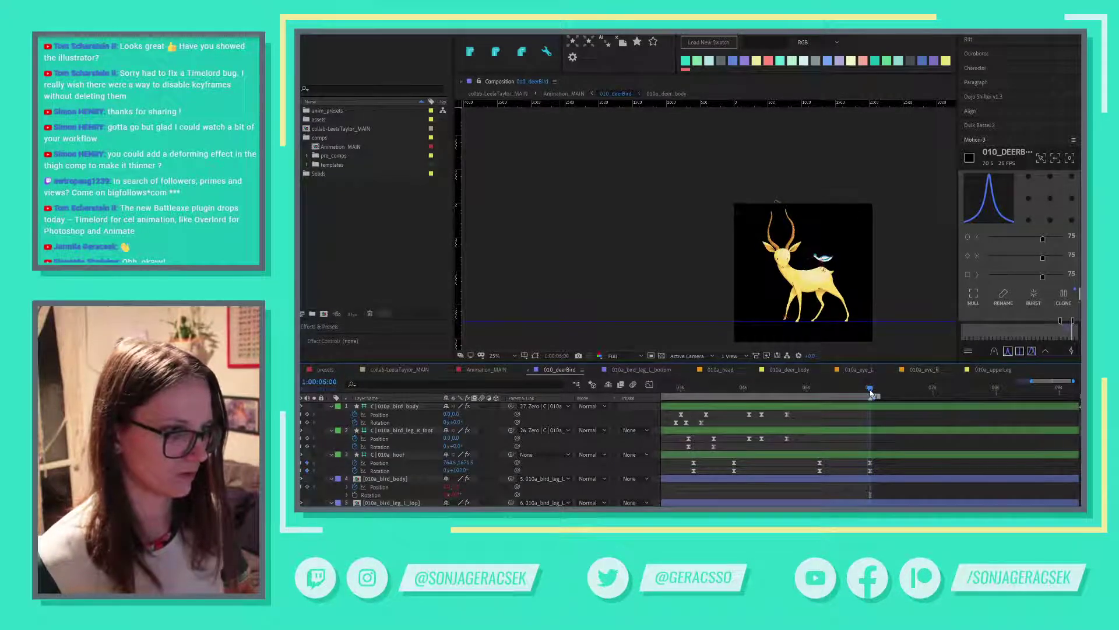